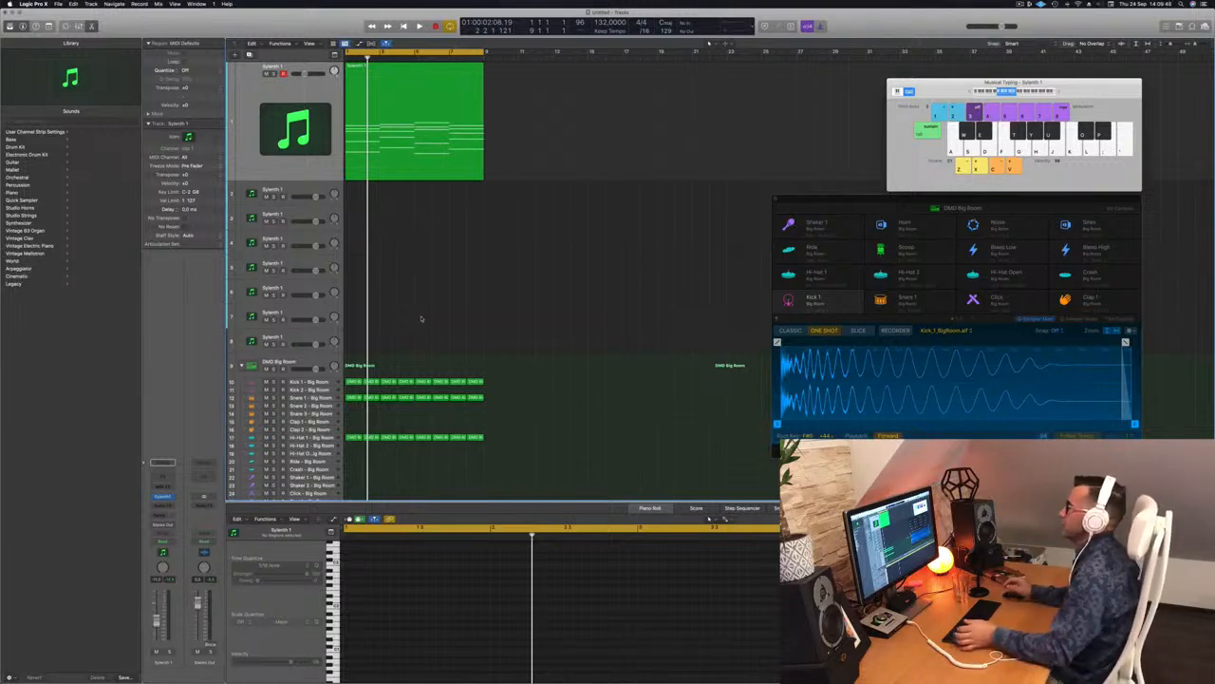
Step: Play the Sylenth1 melody from the start, then duplicate its track to get an empty copy below
left_click(405, 157)
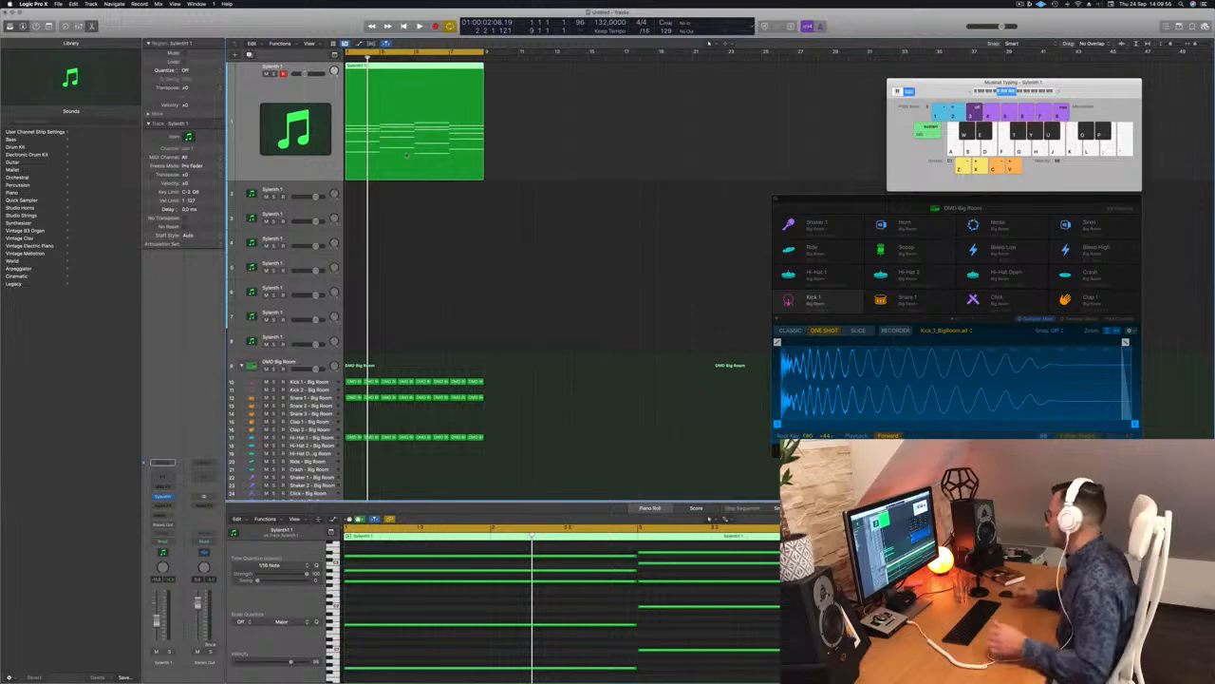
left_click(443, 204)
key("space")
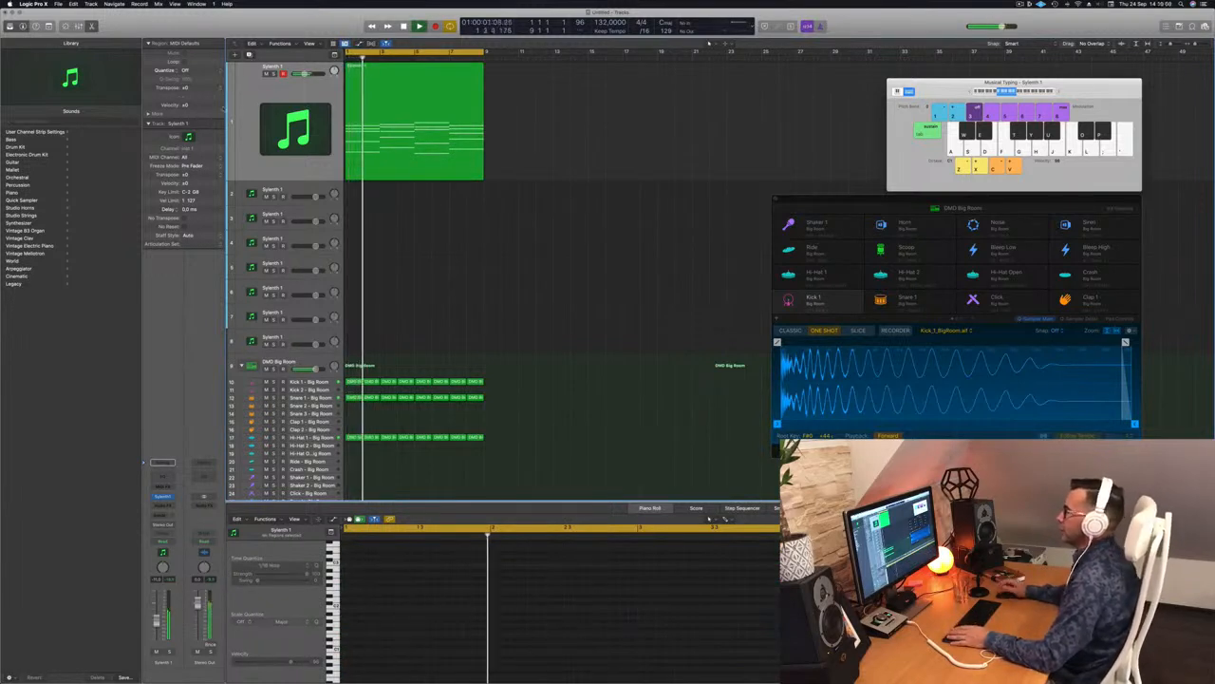
left_click(251, 55)
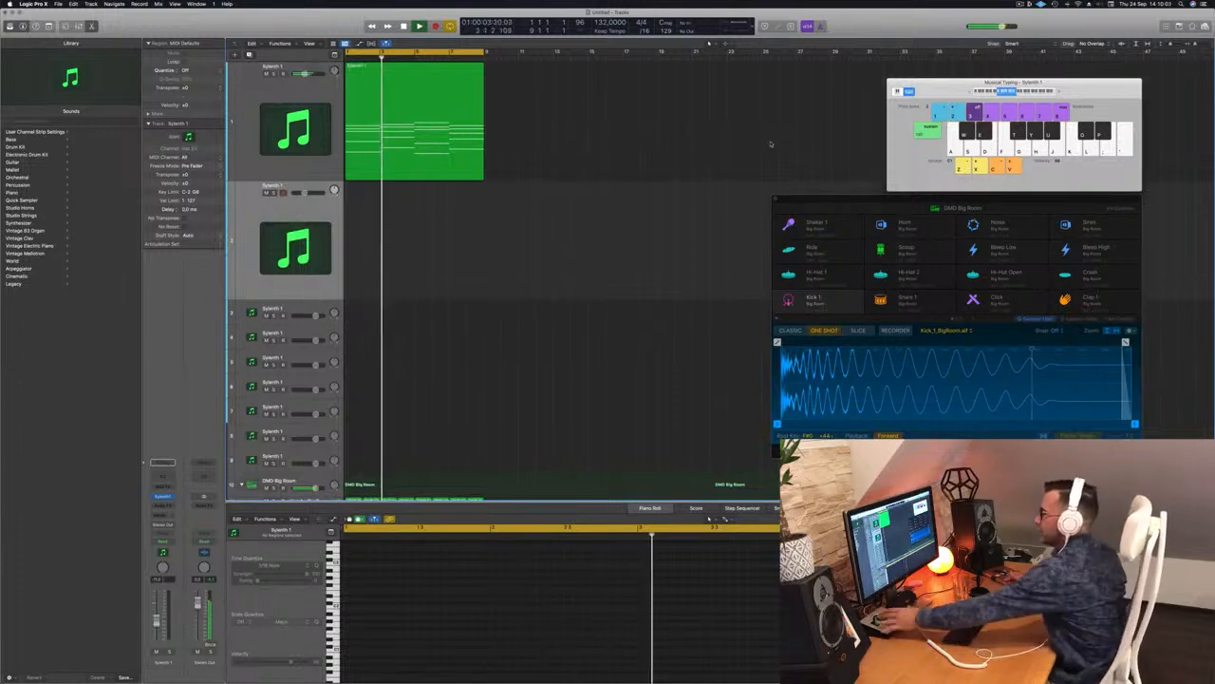
Step: Copy the melody region onto the new second track and bring up its instrument choices
left_click(394, 99)
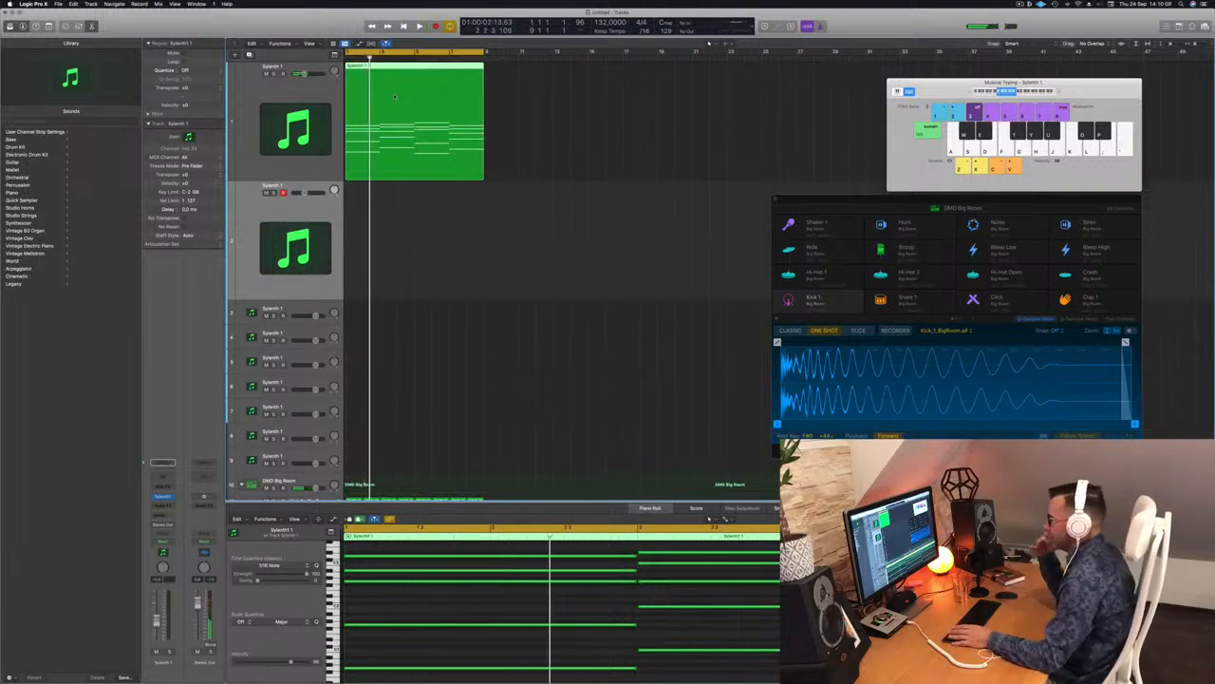
left_click_drag(383, 65, 378, 214)
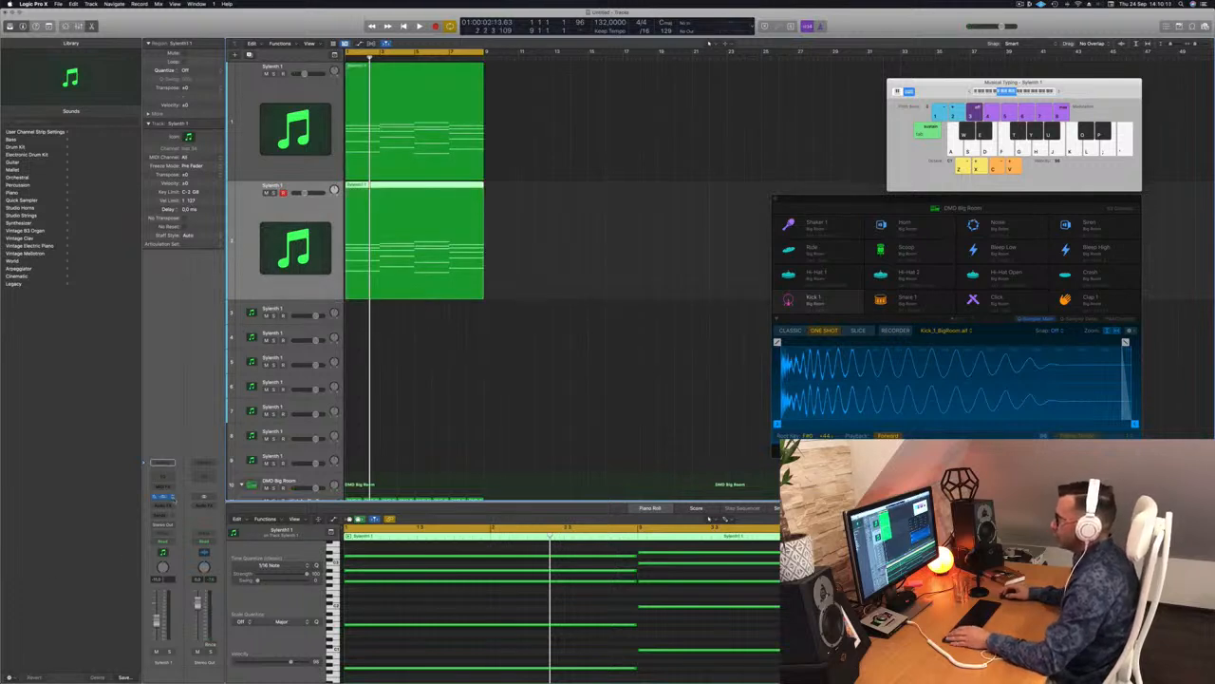
left_click(164, 496)
Step: Load Alchemy (Stereo) on track 2 and browse its presets to Acid Trance Pattern
mouse_move(236, 472)
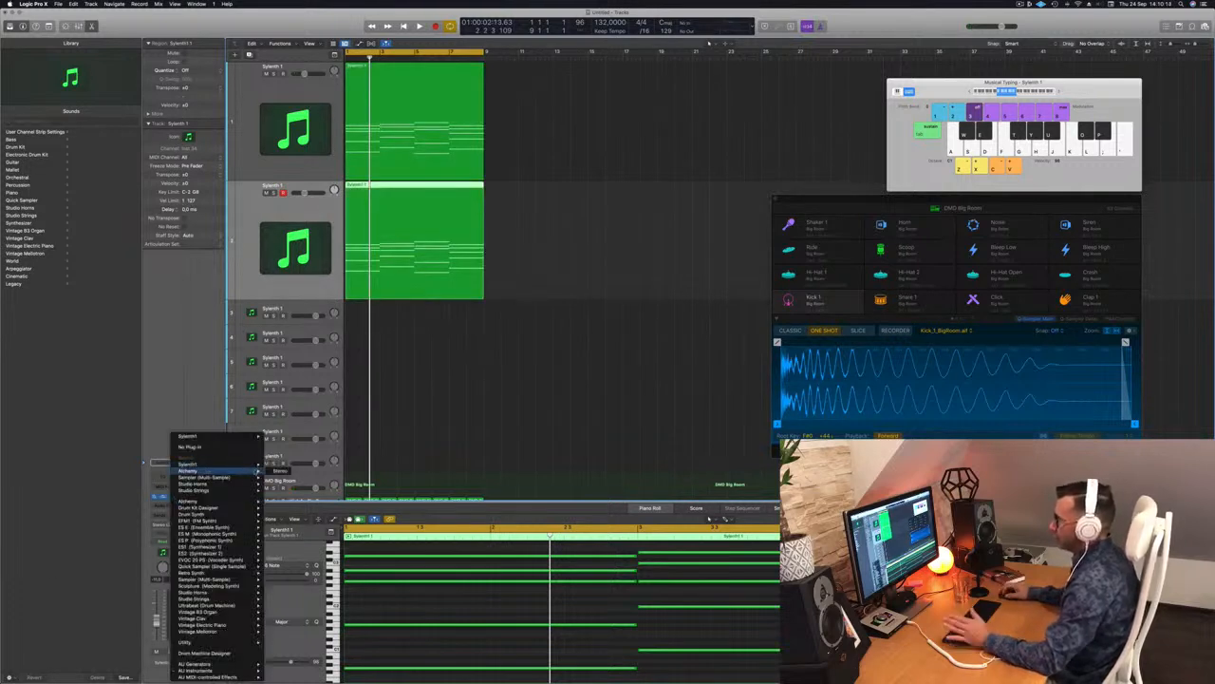
left_click(283, 470)
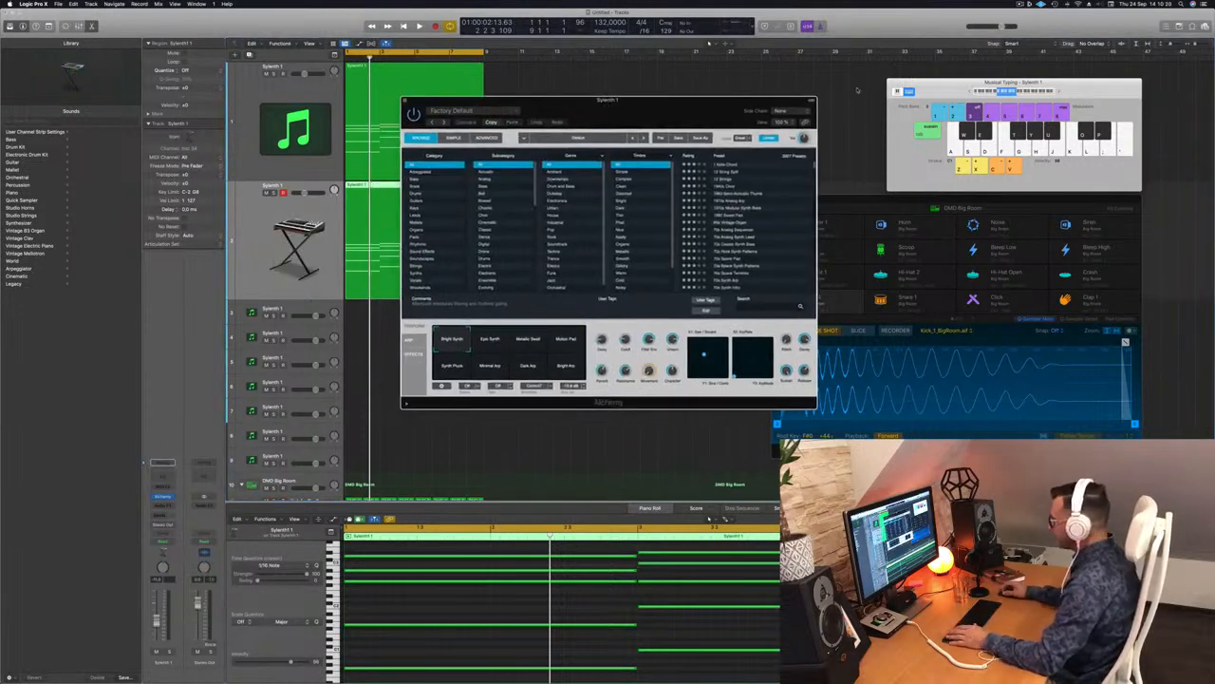
scroll(757, 221, "down", 10)
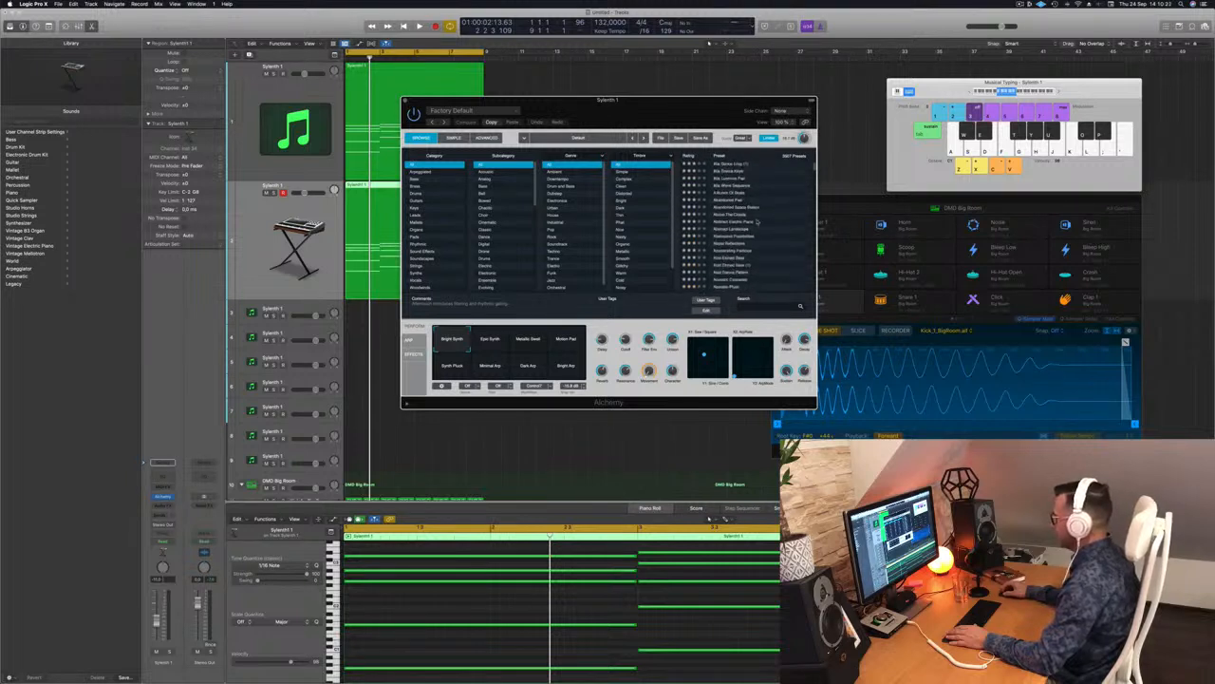
scroll(756, 221, "up", 3)
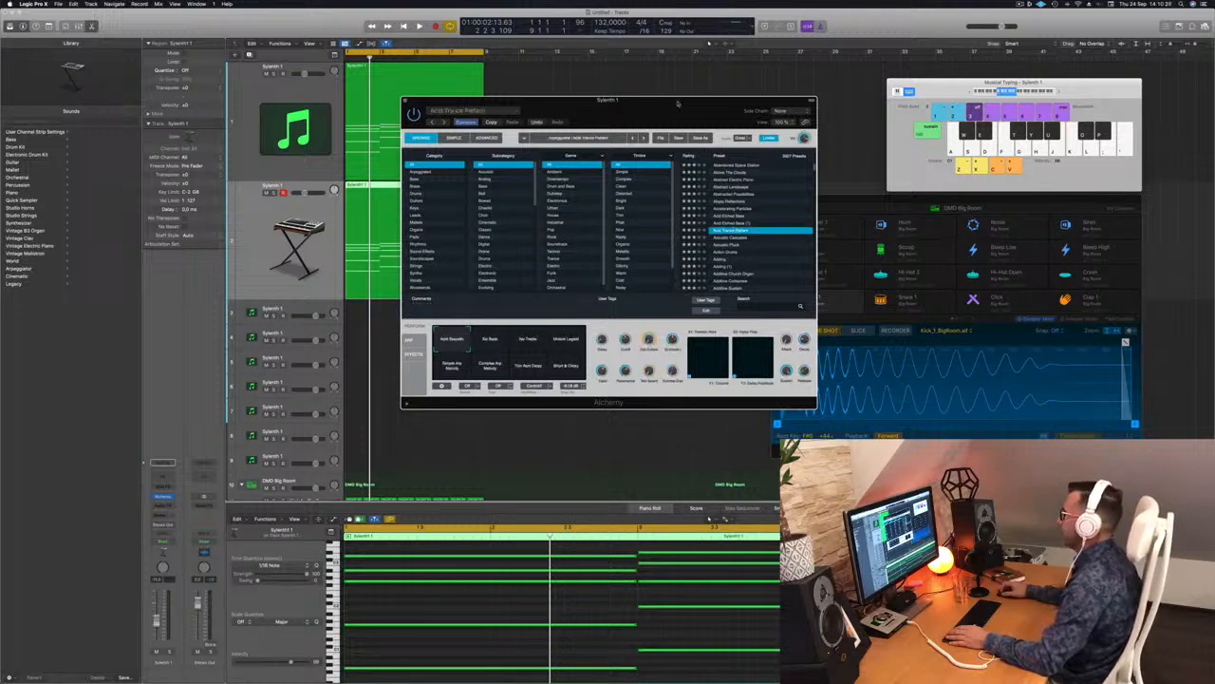
Step: Audition Alchemy presets during playback, trying the No Bass variation and Acid Etched Bass
left_click_drag(676, 101, 874, 80)
key("space")
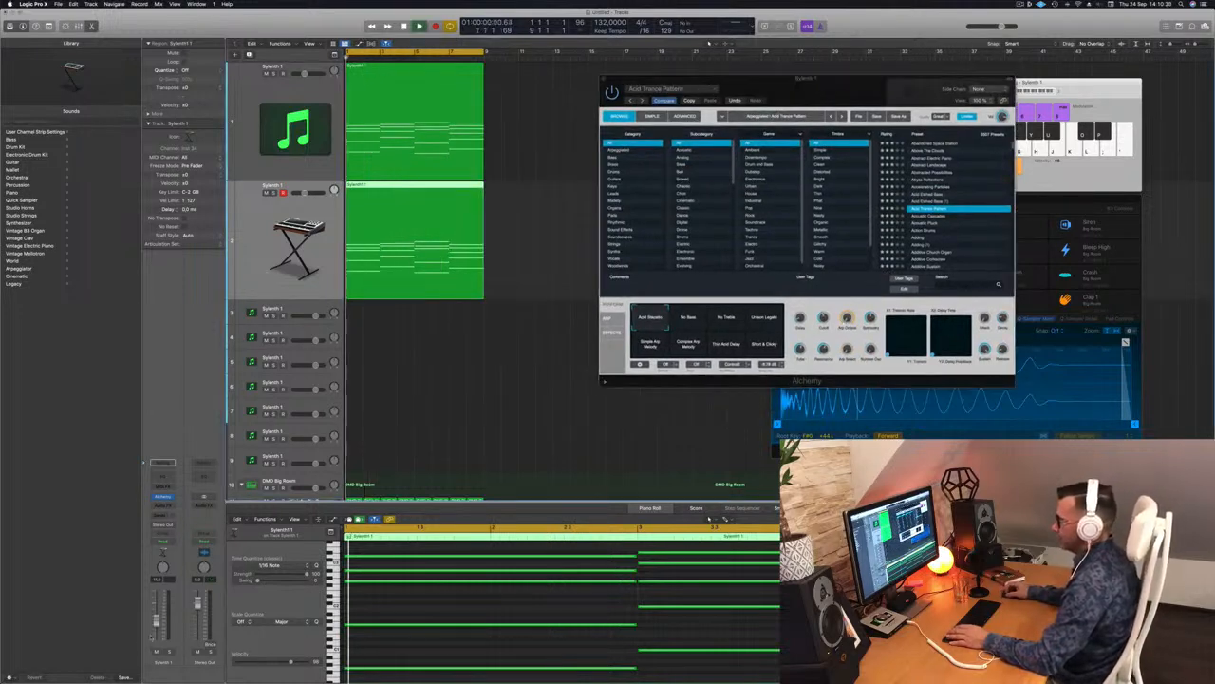
key("space")
key("space")
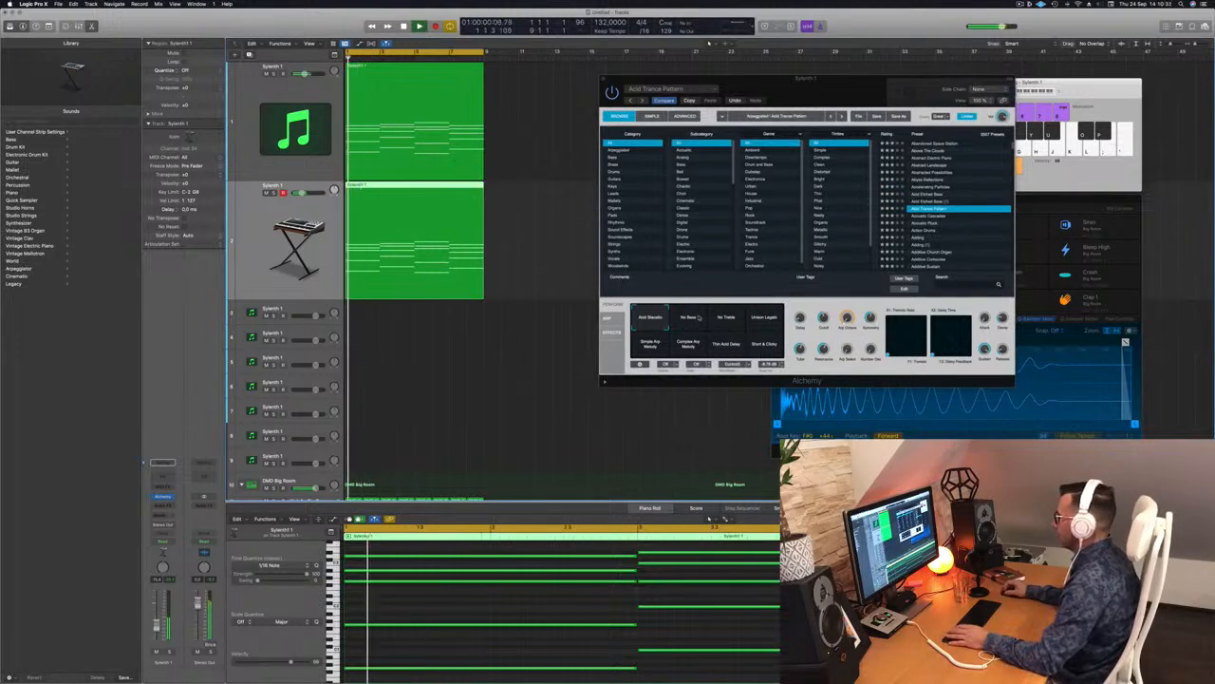
left_click(688, 318)
left_click(940, 195)
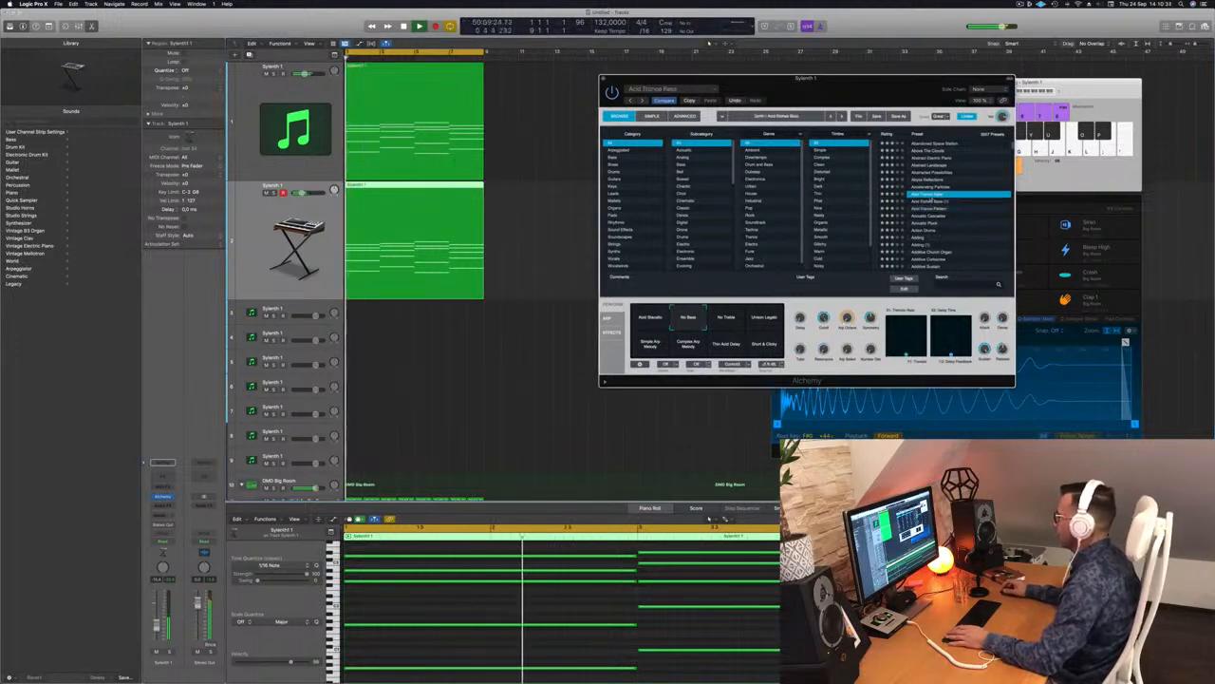
left_click(943, 201)
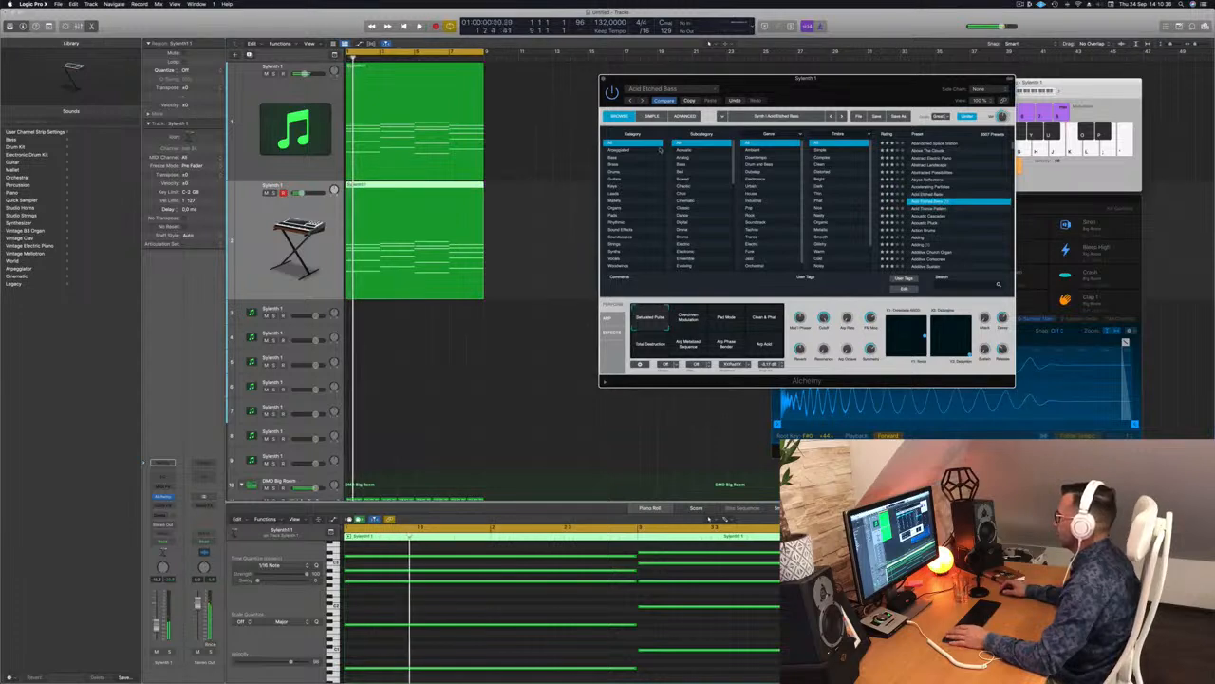
Step: Filter to Arpeggiated presets, search 'acid', and load Modern Acid Patterns
left_click(617, 150)
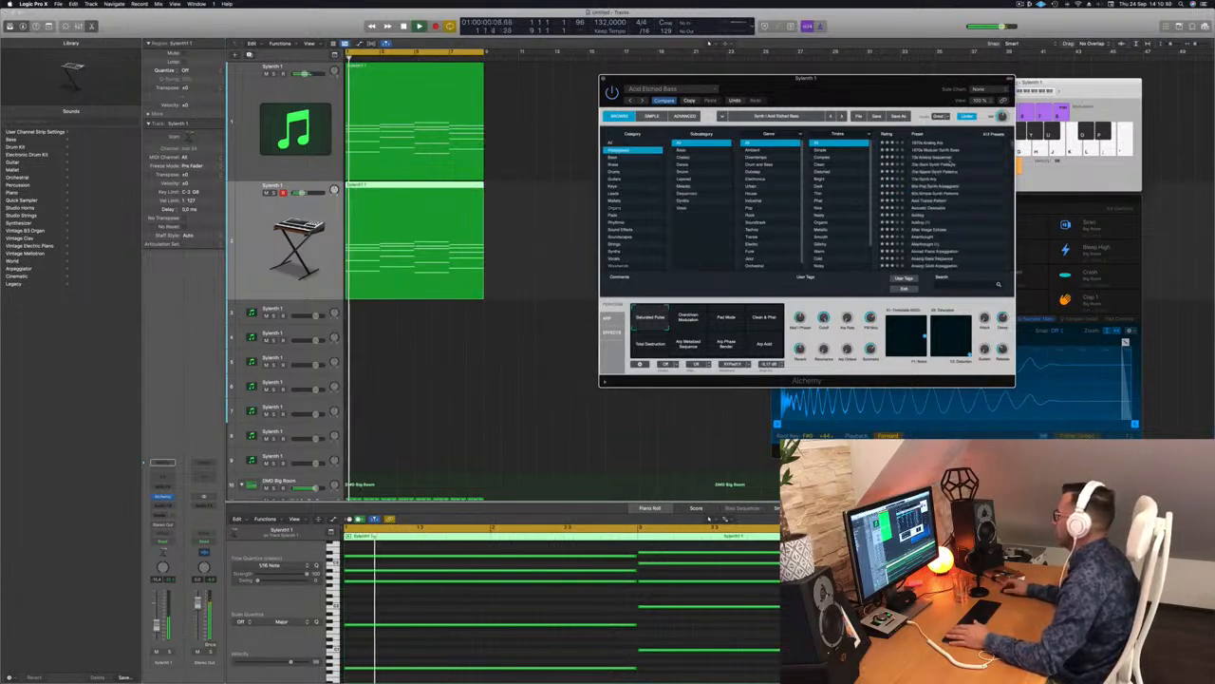
scroll(949, 185, "down", 2)
scroll(961, 190, "down", 1)
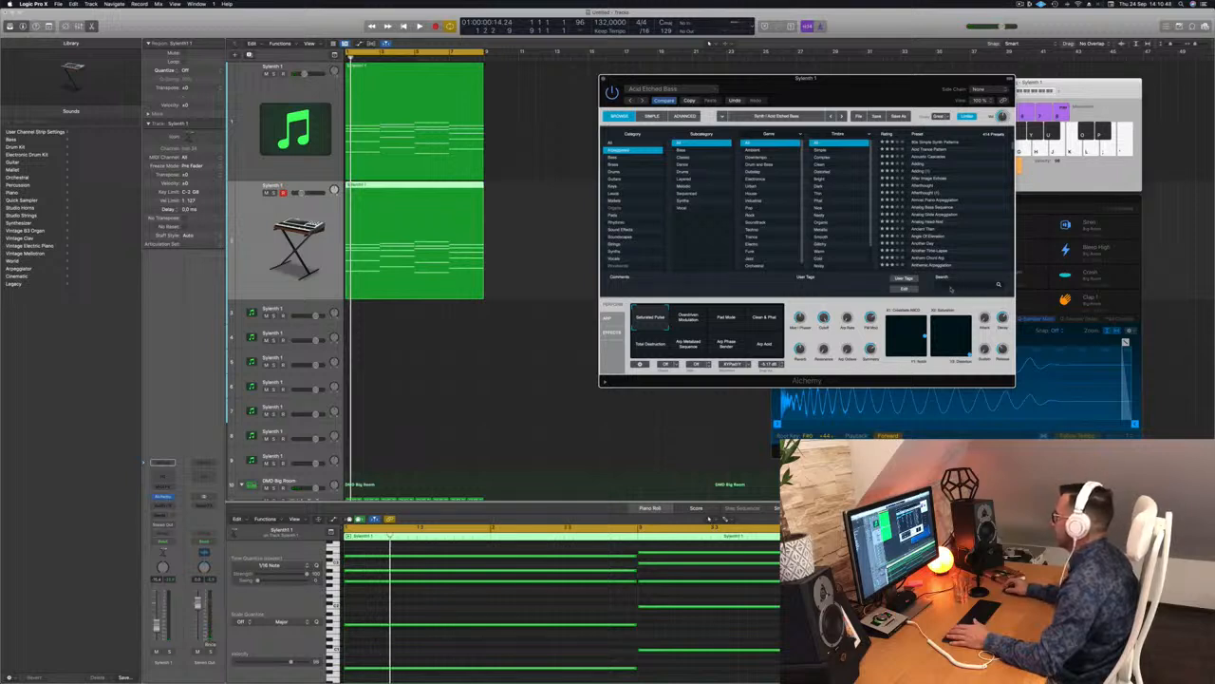
type("cid")
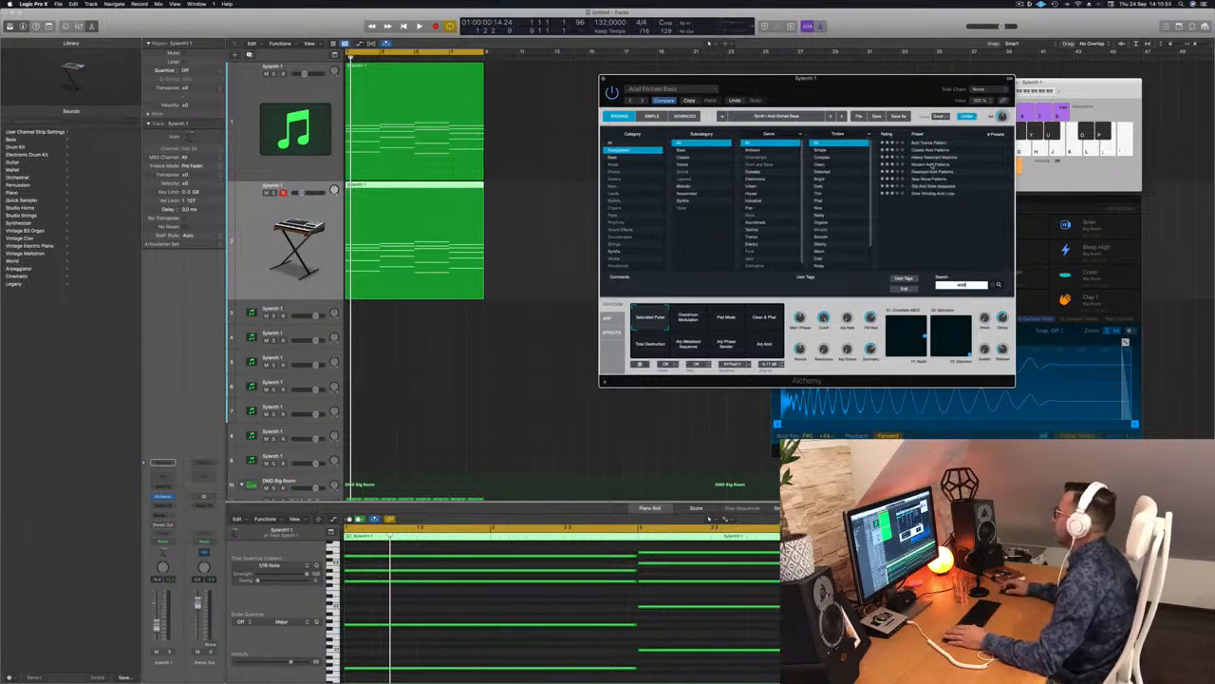
left_click(936, 164)
key("space")
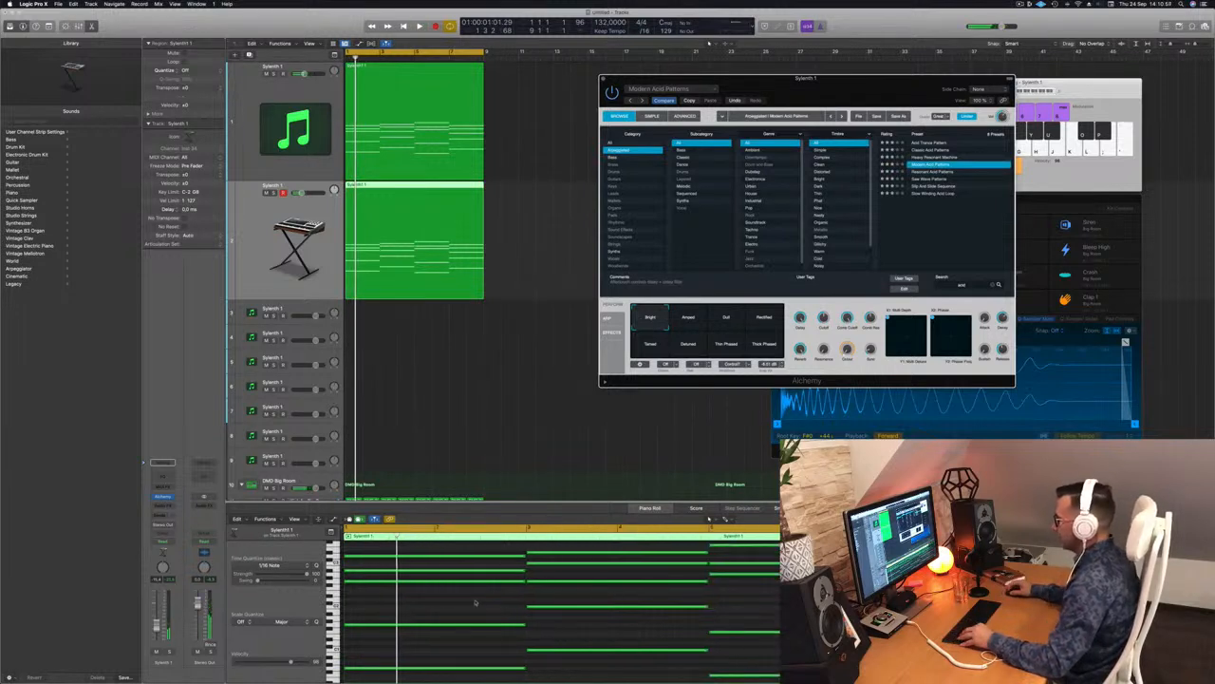
Step: Delete a block of notes from the copied region, leaving four, and shift them an octave up and back down
scroll(478, 599, "down", 2)
left_click_drag(473, 554, 798, 669)
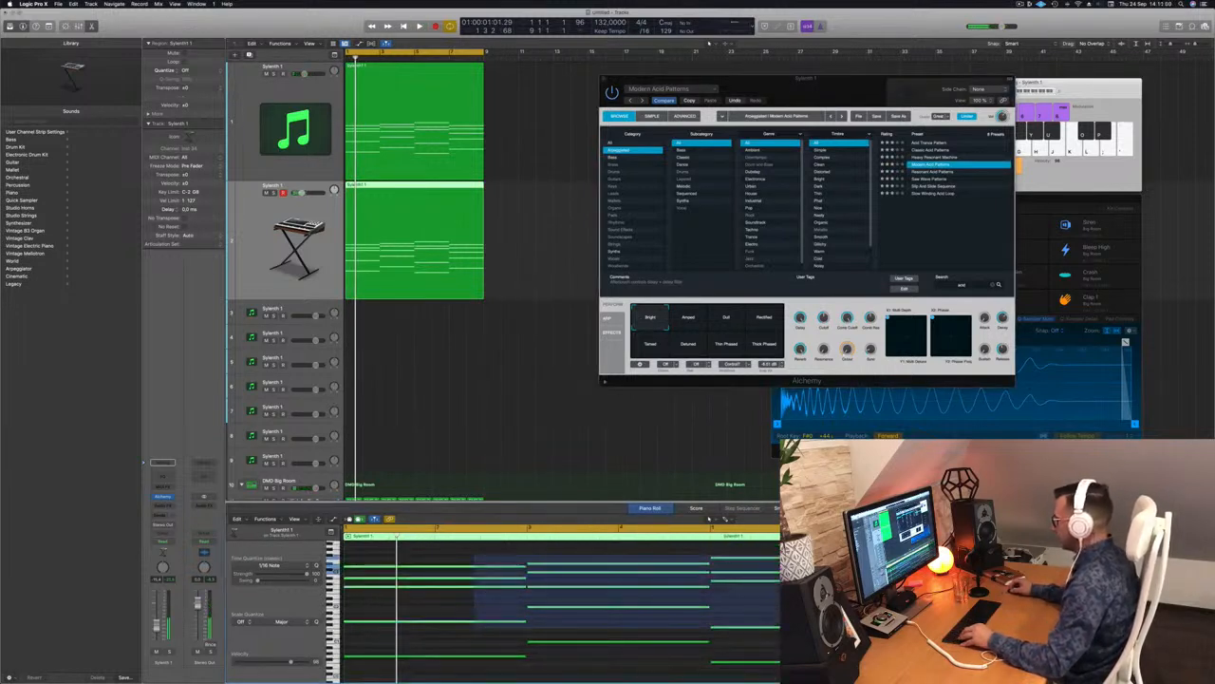
key("Delete")
key("space")
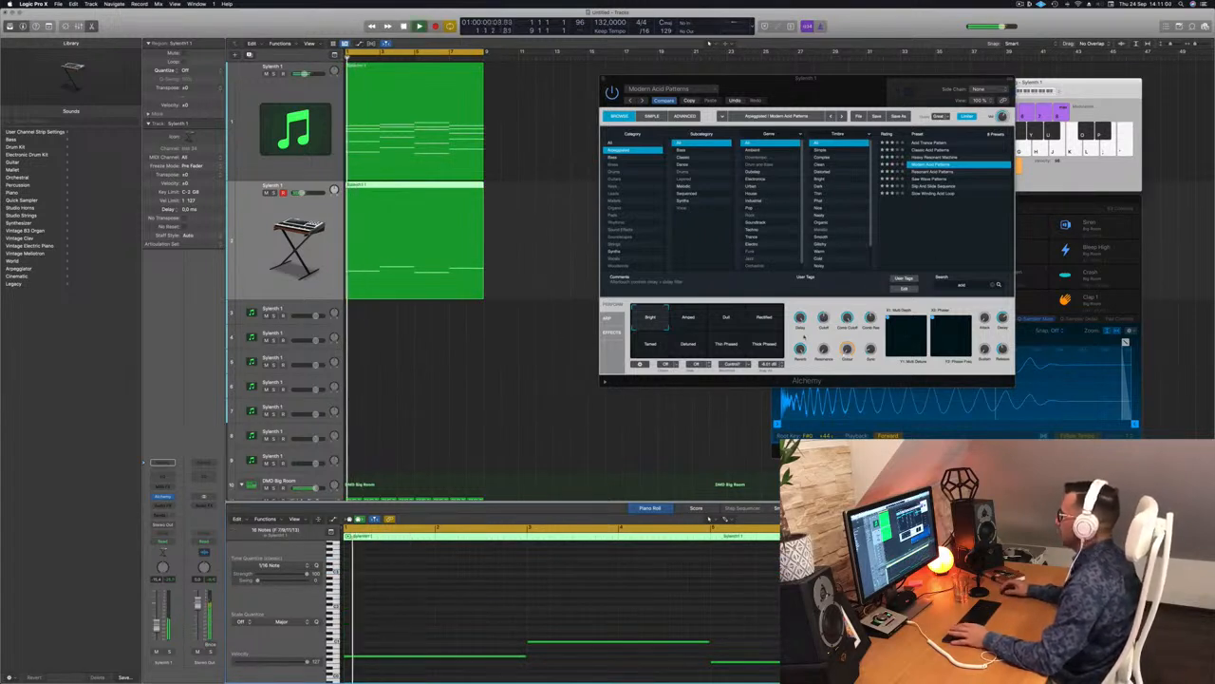
key("super+a")
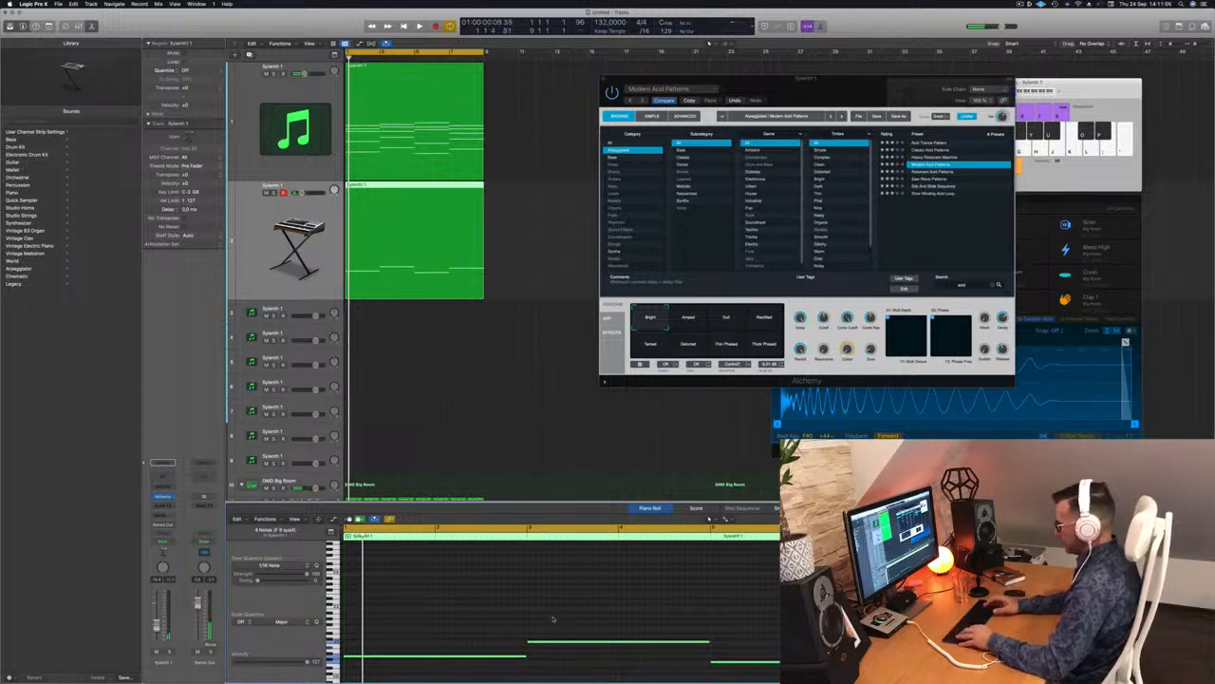
key("alt+shift+Up")
key("alt+shift+Up")
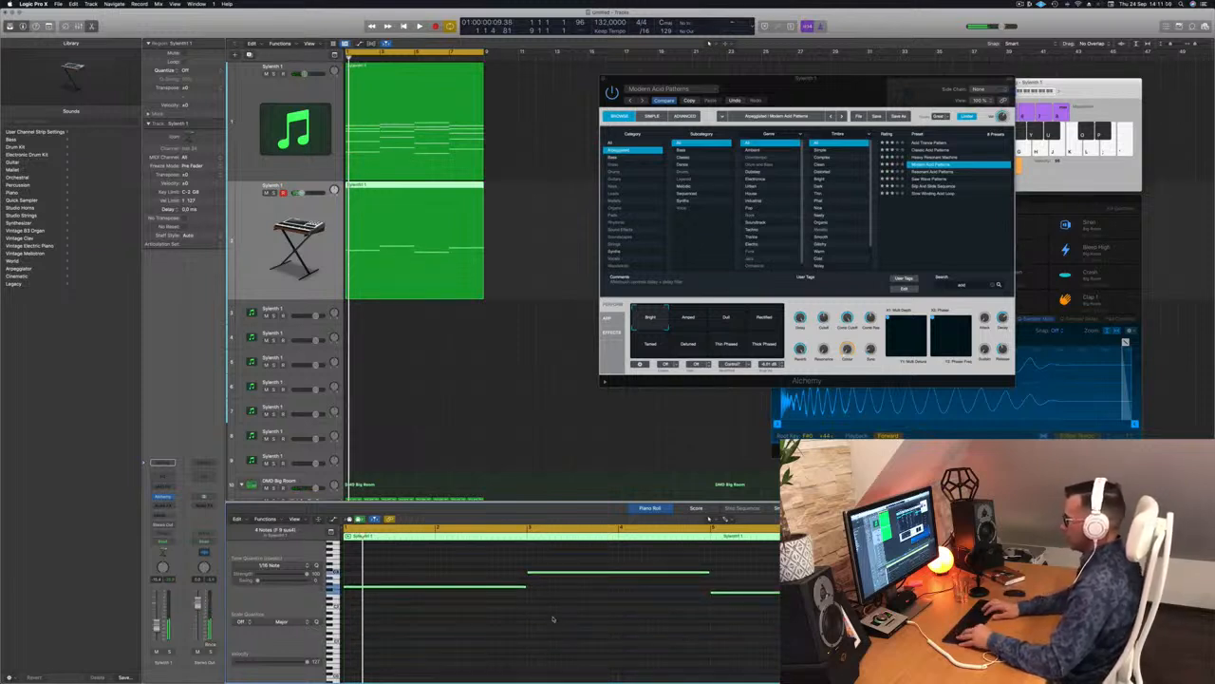
key("alt+shift+Down")
key("space")
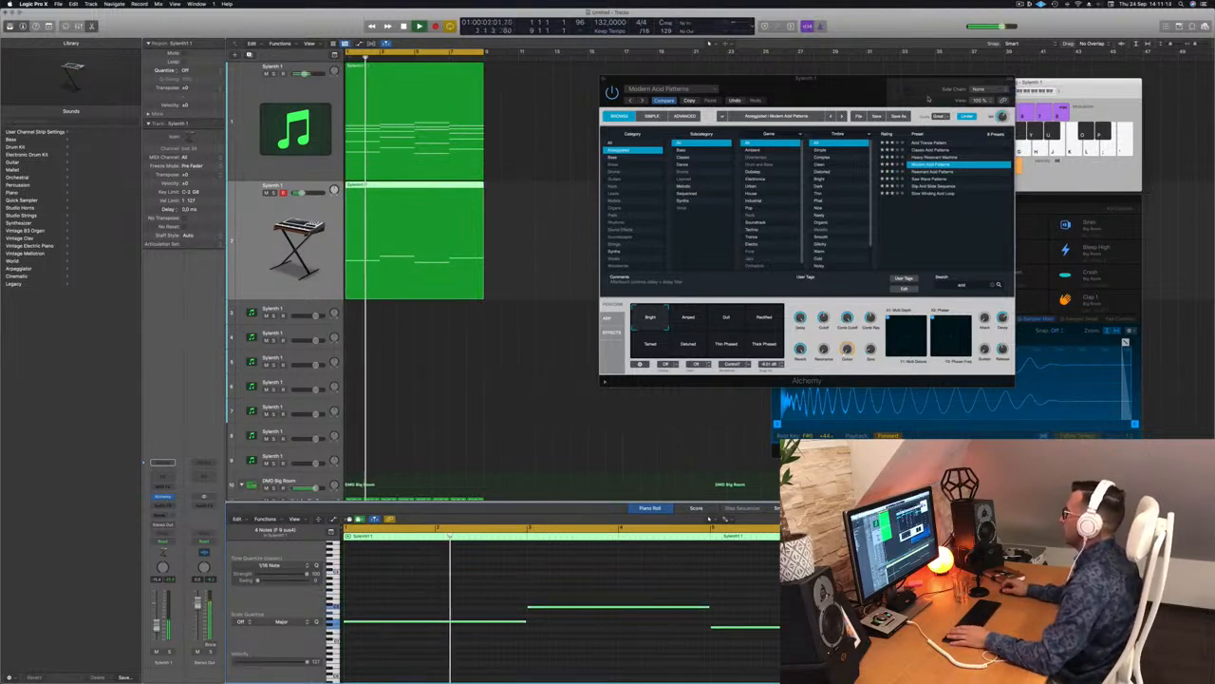
Step: Cycle through Saw Wave, Step And Slide and other acid presets, settling on Classic Acid Patterns
left_click_drag(928, 100, 904, 97)
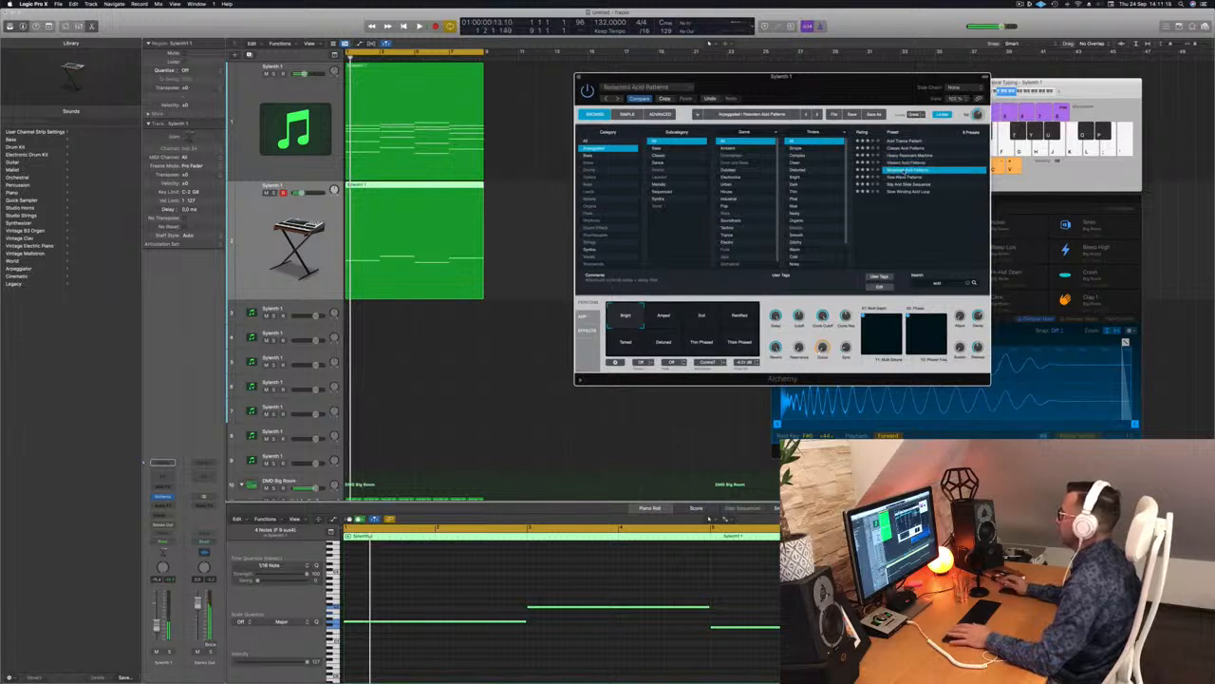
left_click(909, 178)
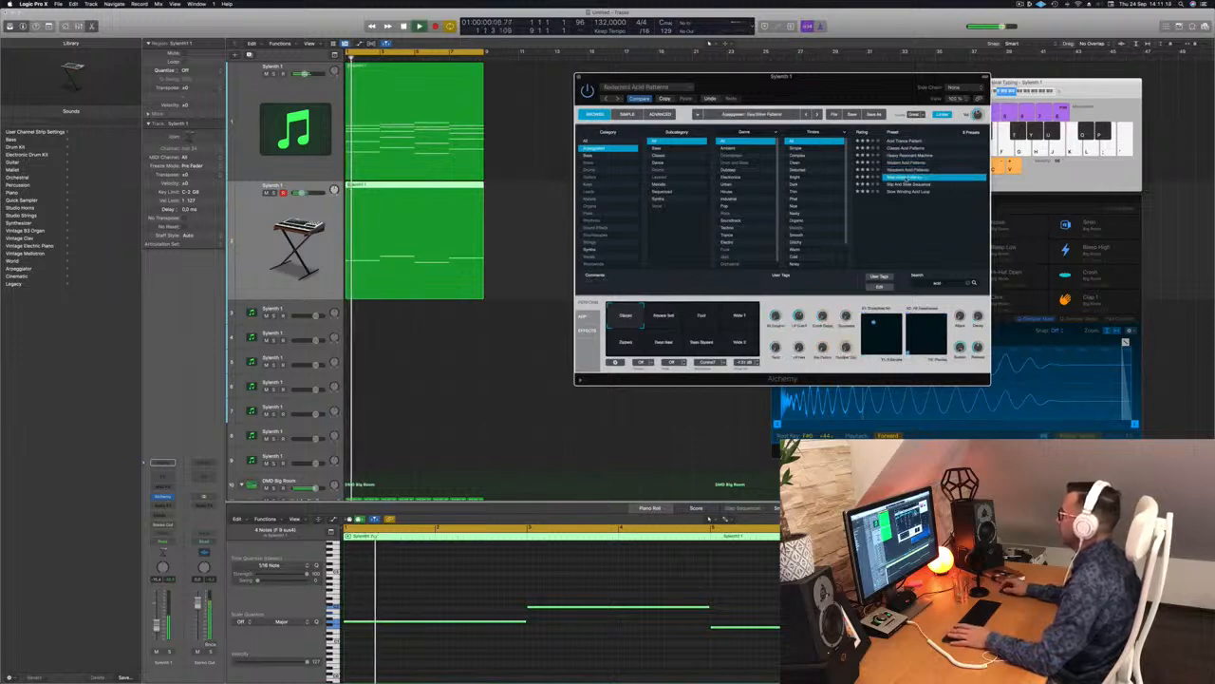
left_click(909, 184)
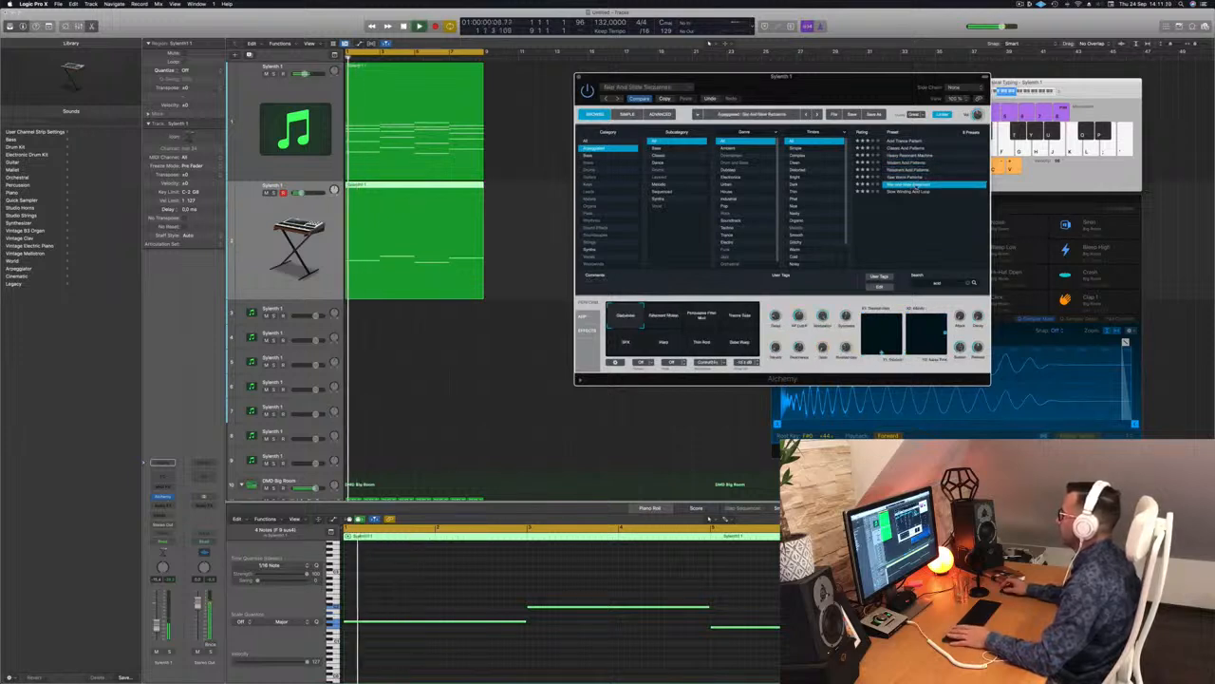
left_click(911, 191)
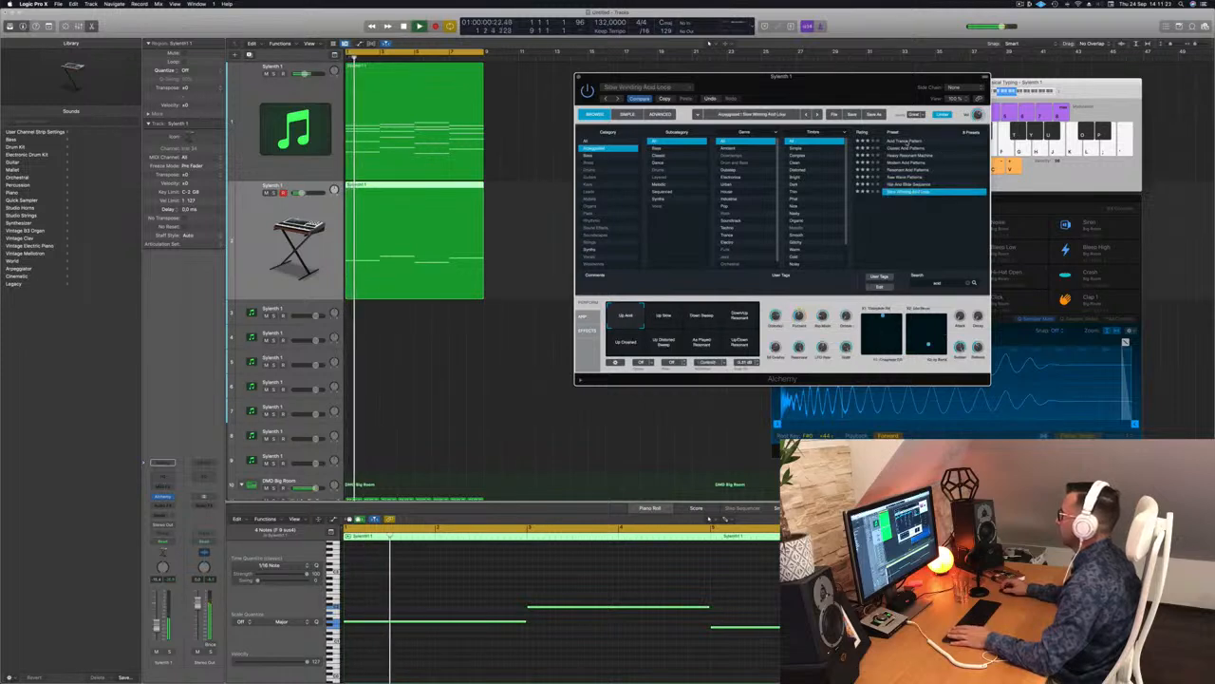
left_click(905, 141)
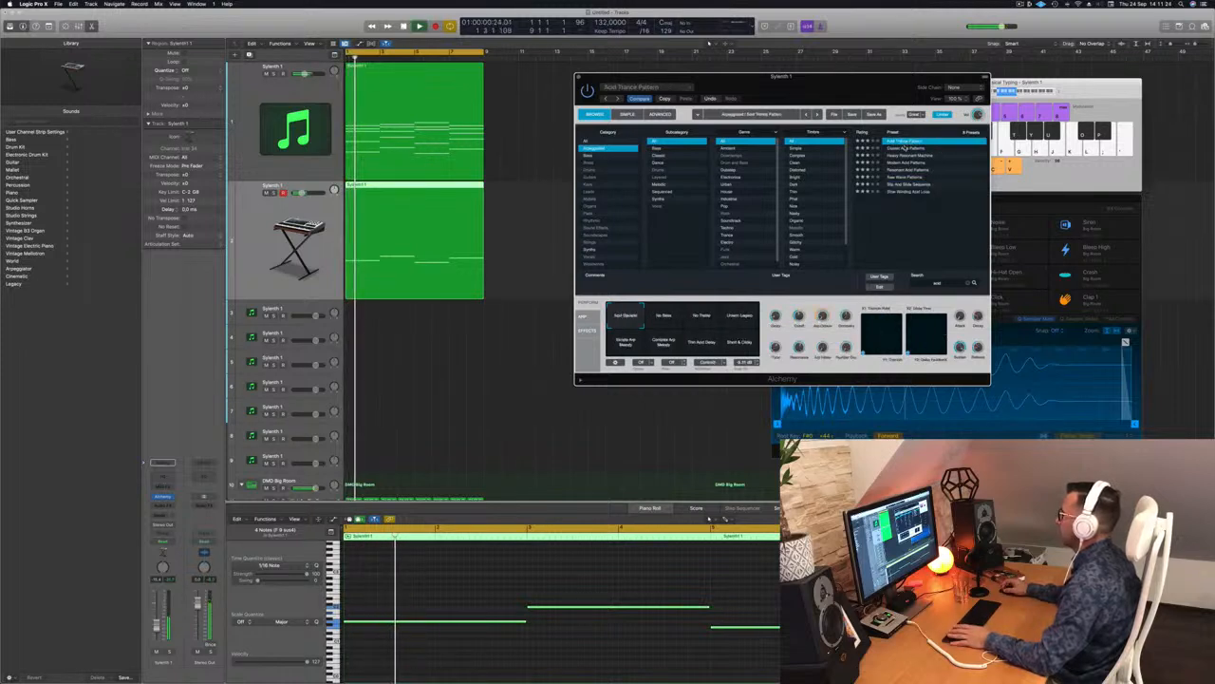
left_click(905, 148)
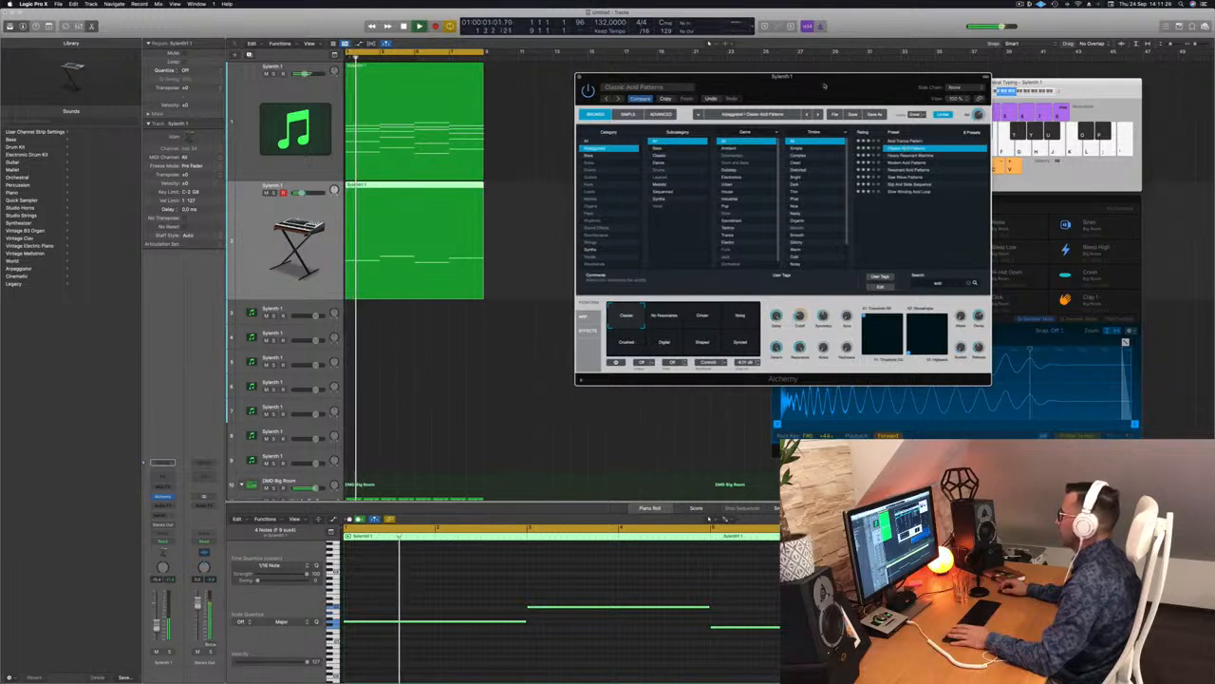
left_click_drag(818, 86, 882, 81)
key("space")
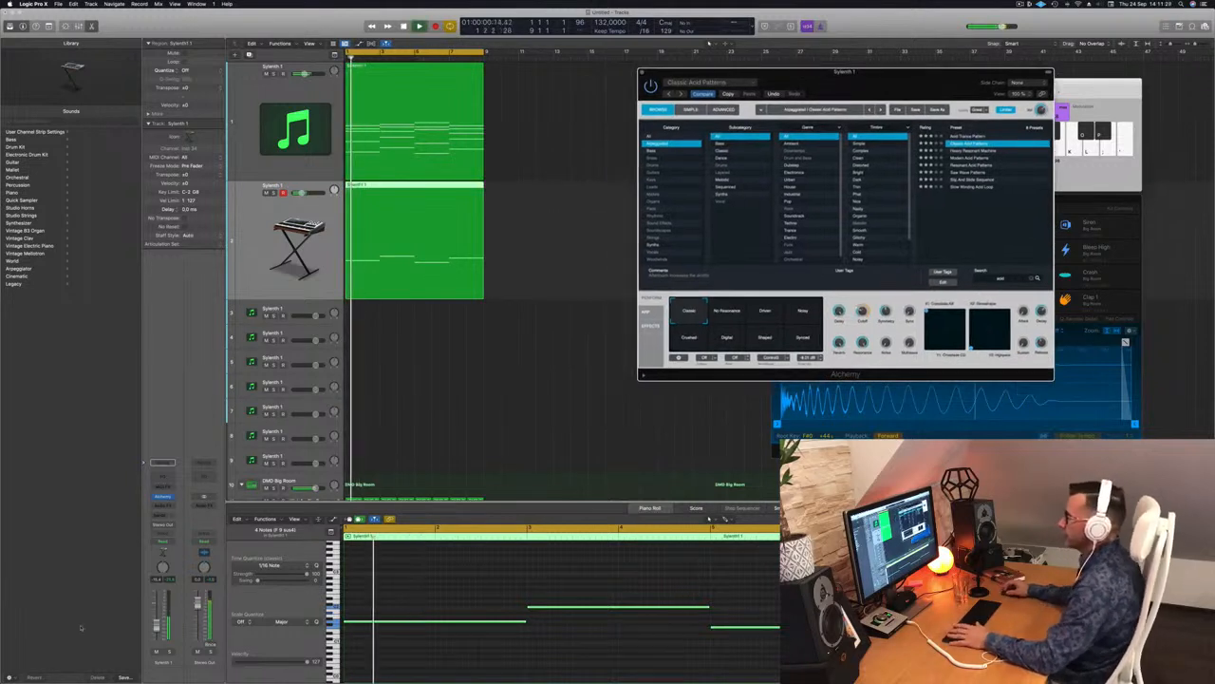
Step: Add a Channel EQ to the melody track with a 76 Hz low cut and 107 Hz dipped 3 dB
left_click(276, 114)
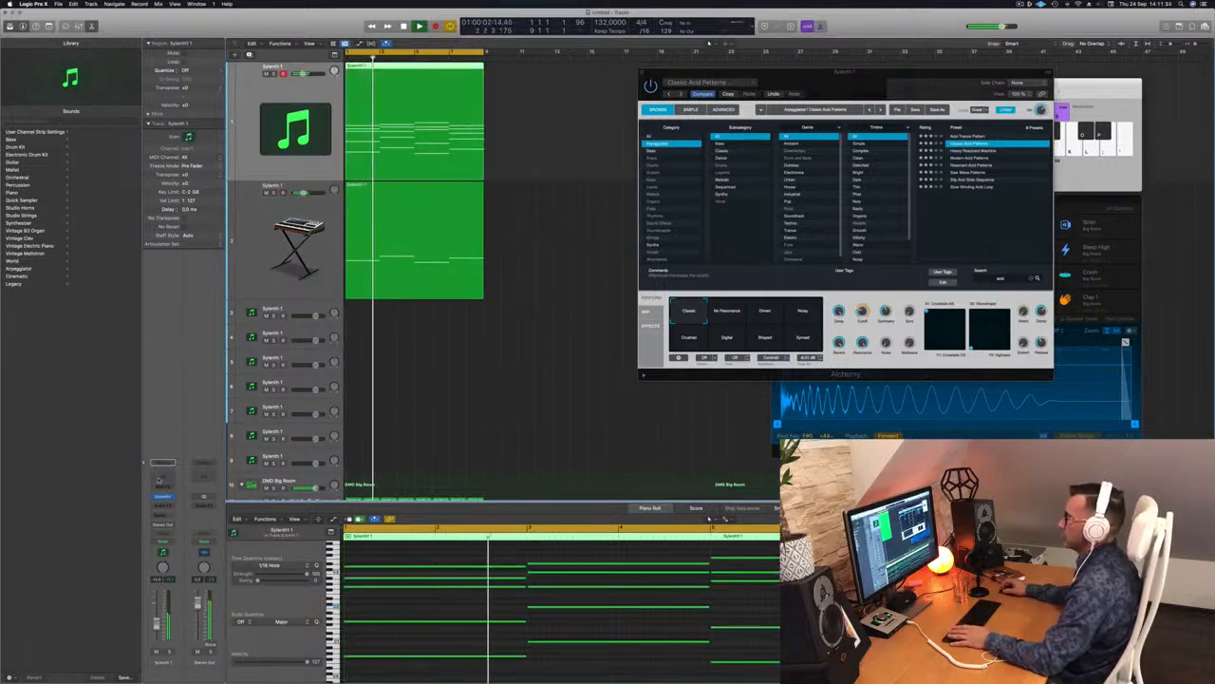
left_click(159, 479)
left_click(419, 141)
left_click_drag(435, 235, 532, 249)
key("space")
left_click_drag(471, 249, 505, 249)
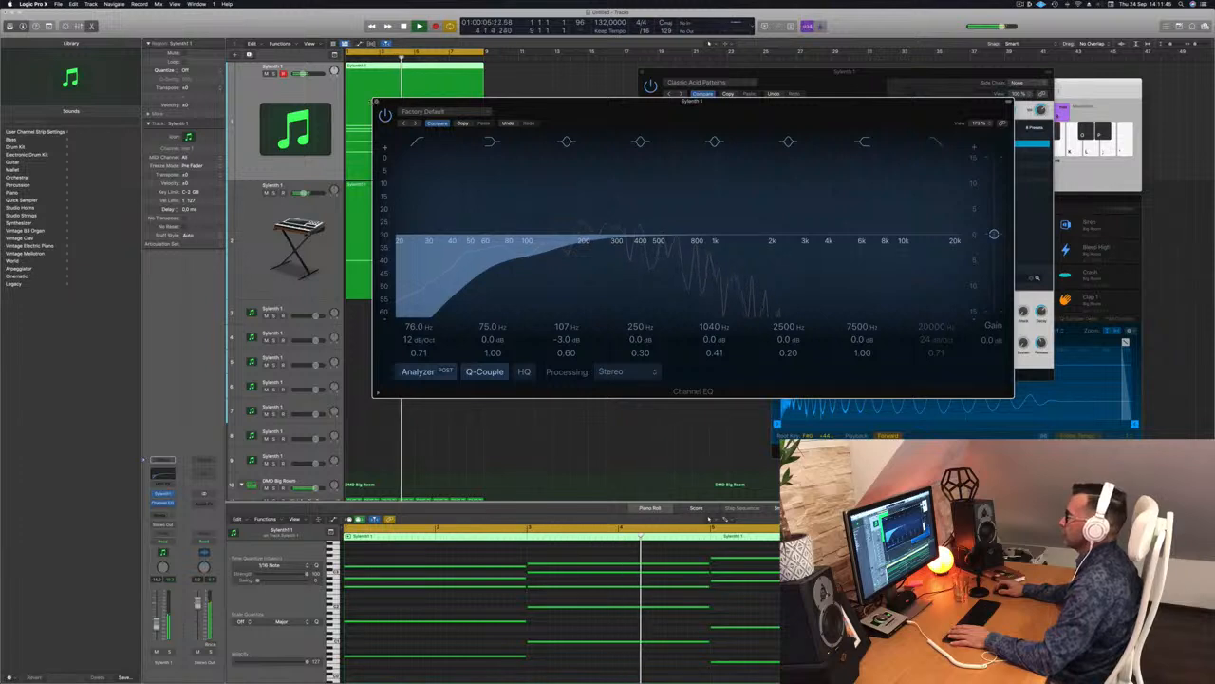
Step: Select the Alchemy track and switch its filter to No Resonance
key("super+w")
left_click(282, 210)
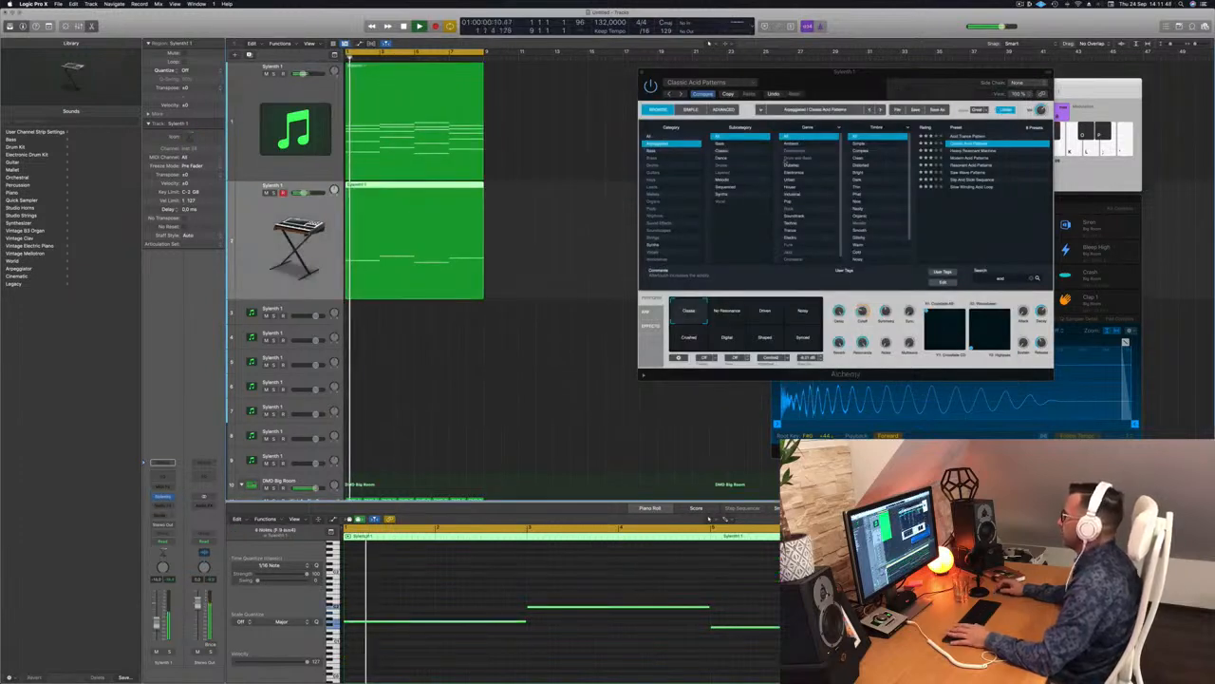
left_click_drag(853, 75, 789, 86)
left_click(727, 311)
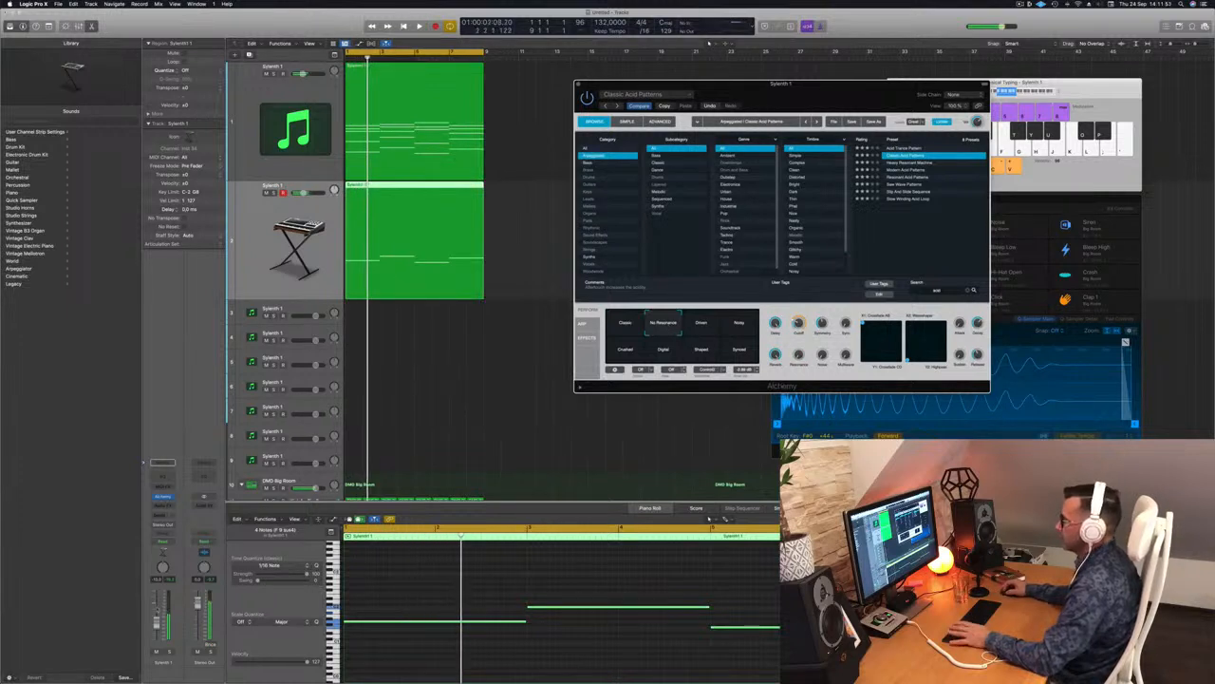
left_click(158, 622)
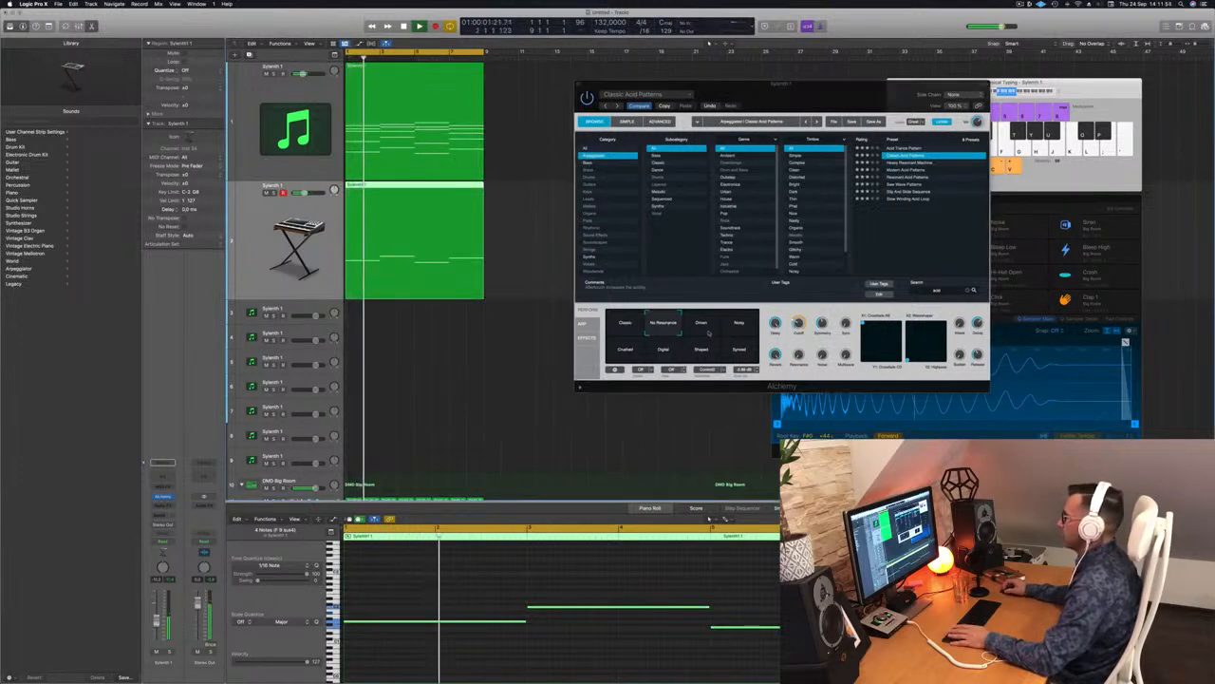
Step: Try Driven, Crushed, Digital, Shaped and Synced filters, return to No Resonance, and lower the volume slightly
left_click(702, 329)
left_click(640, 351)
left_click(661, 352)
left_click(701, 350)
left_click(737, 350)
left_click(700, 325)
left_click(664, 323)
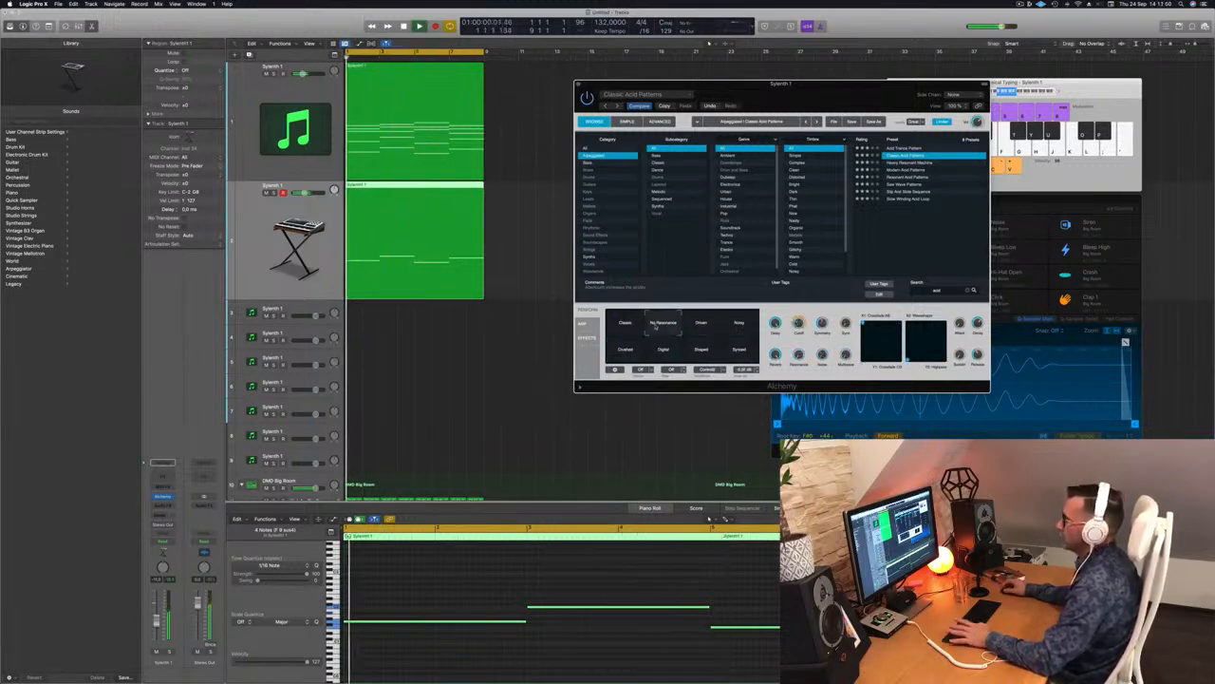
left_click_drag(159, 622, 158, 625)
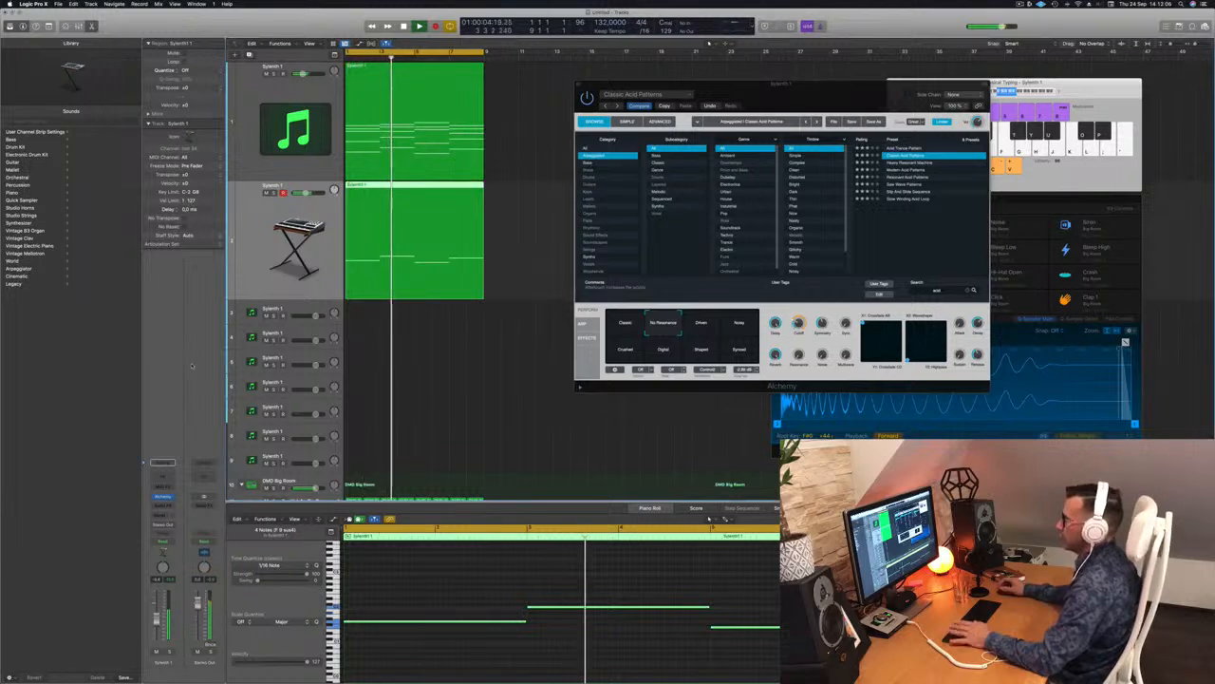
left_click(162, 463)
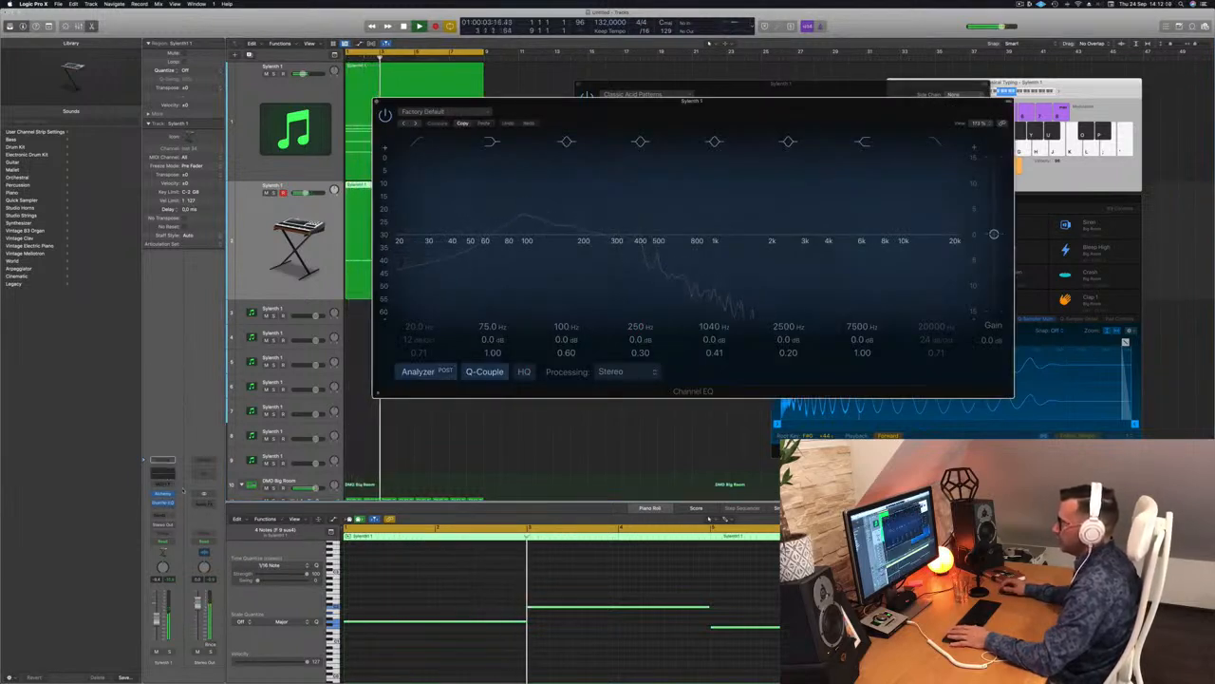
Step: Insert a stereo Compressor after the Channel EQ, sidechained from Inst 8
left_click(166, 501)
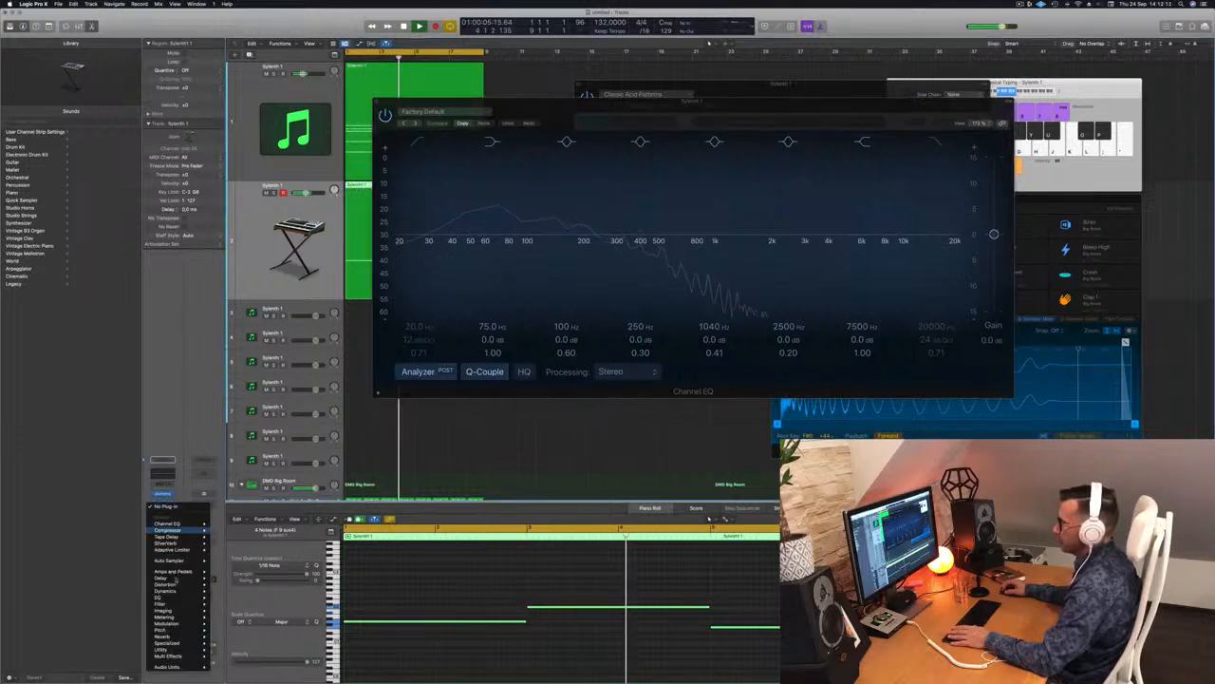
mouse_move(190, 529)
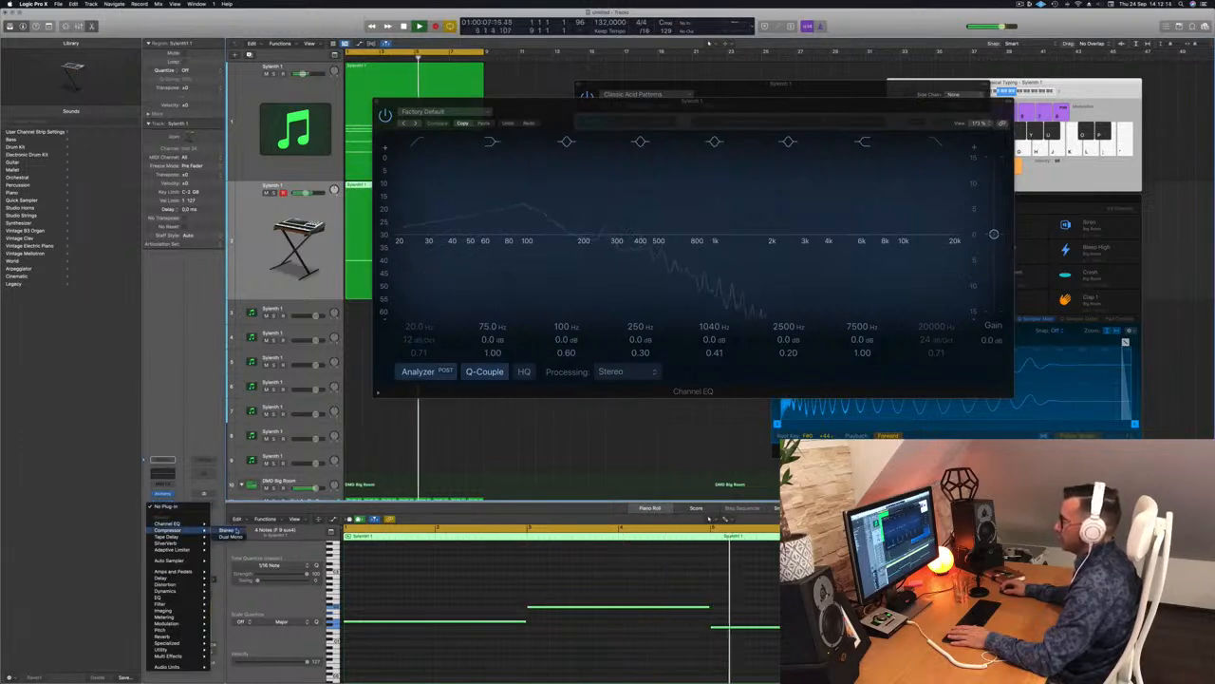
left_click(226, 528)
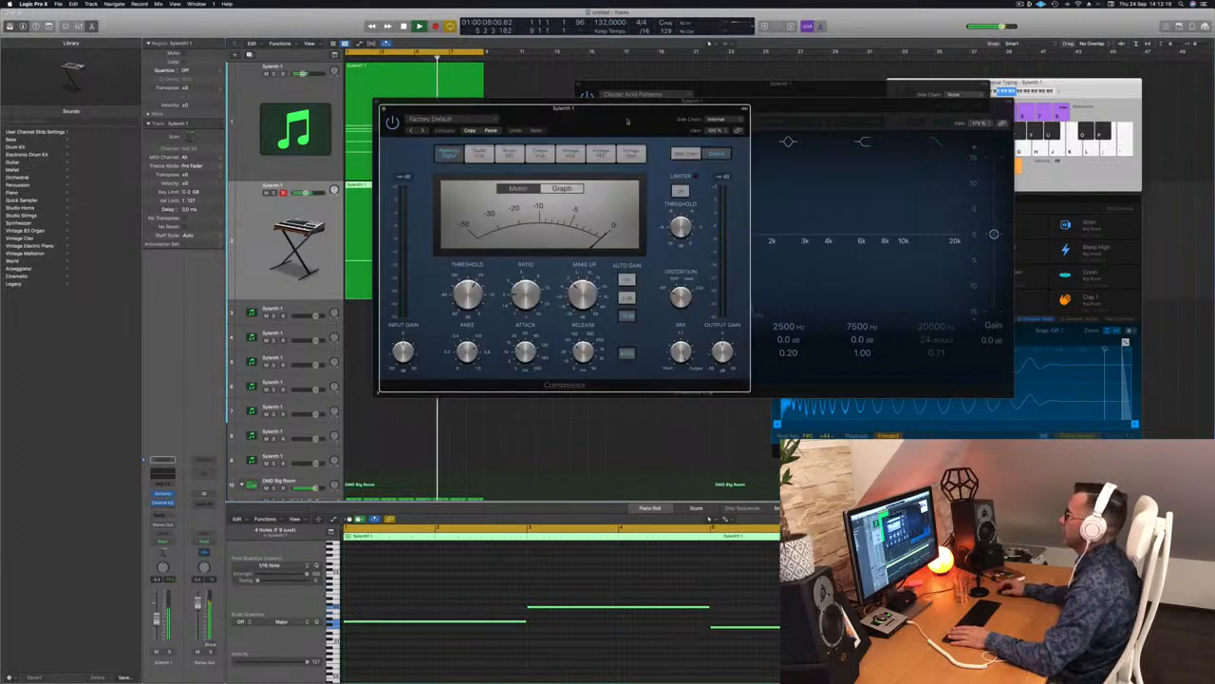
left_click(731, 120)
mouse_move(729, 137)
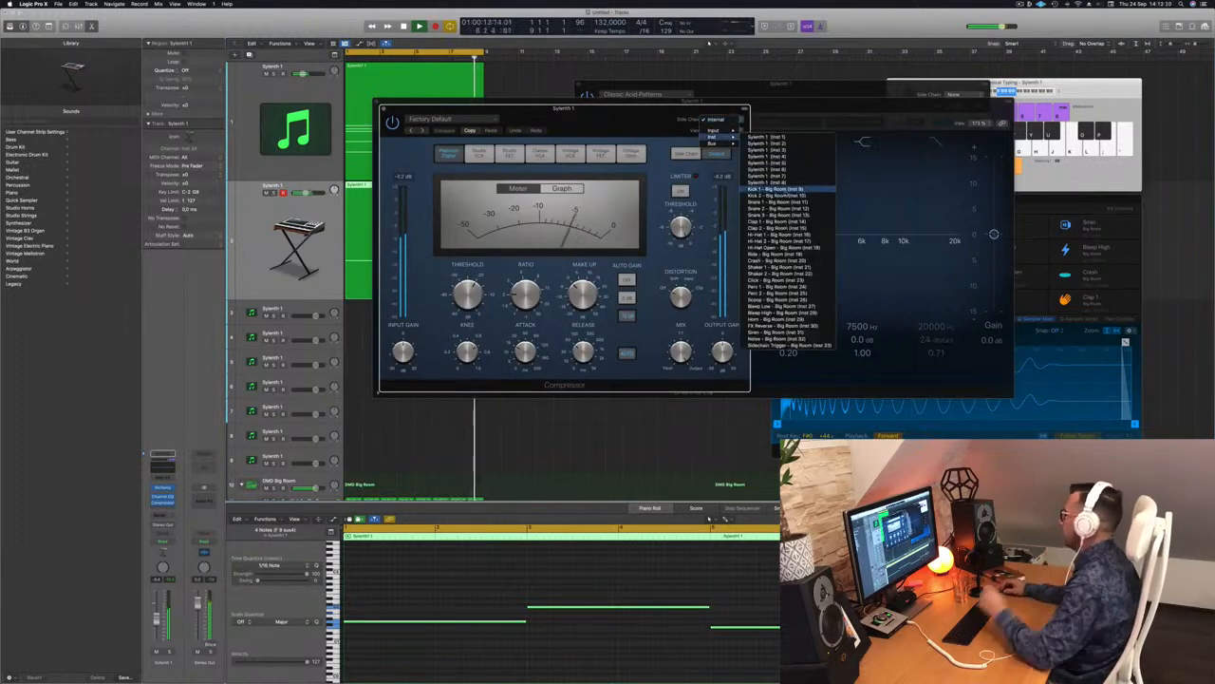
left_click(774, 181)
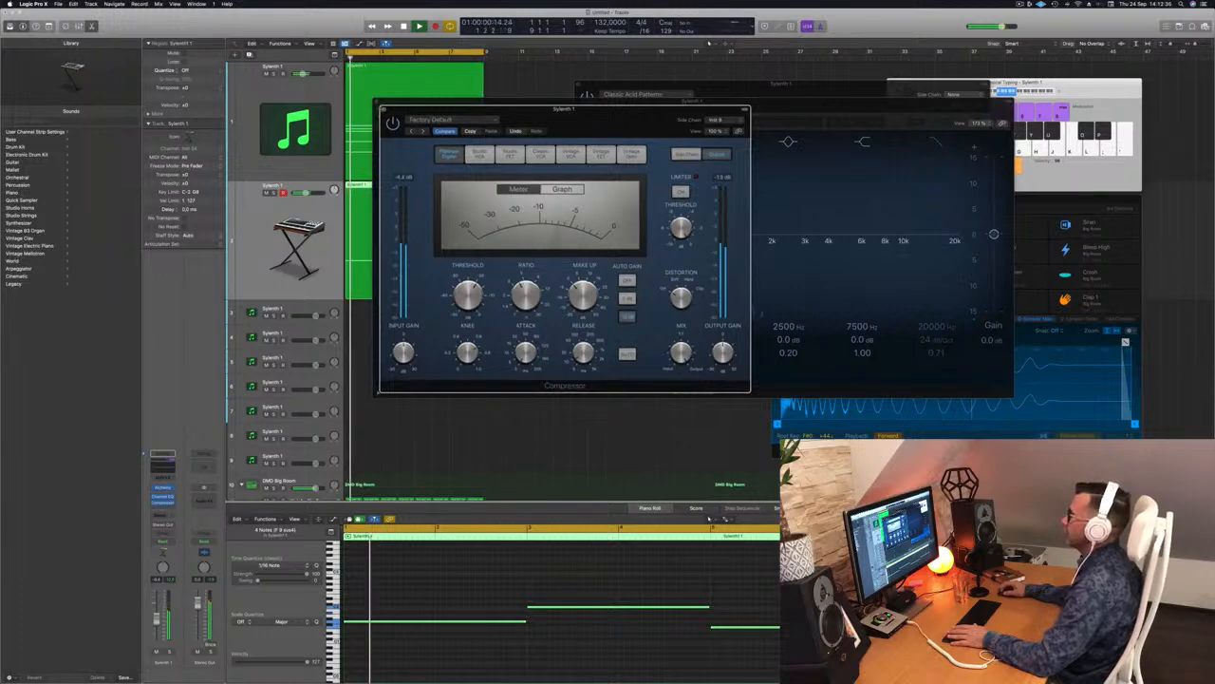
Step: Adjust Alchemy's filter cutoff and close the Compressor, Channel EQ and Alchemy windows
left_click(383, 110)
left_click_drag(511, 102, 544, 115)
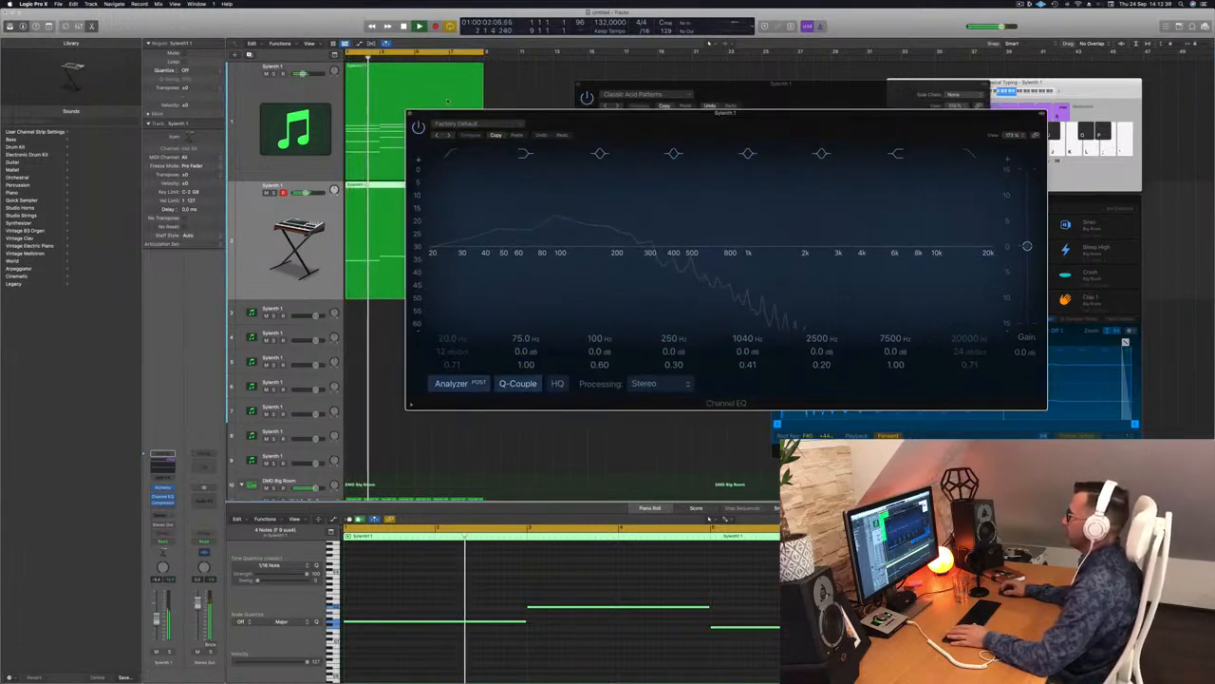
left_click(411, 114)
key("Return")
left_click_drag(798, 323, 799, 322)
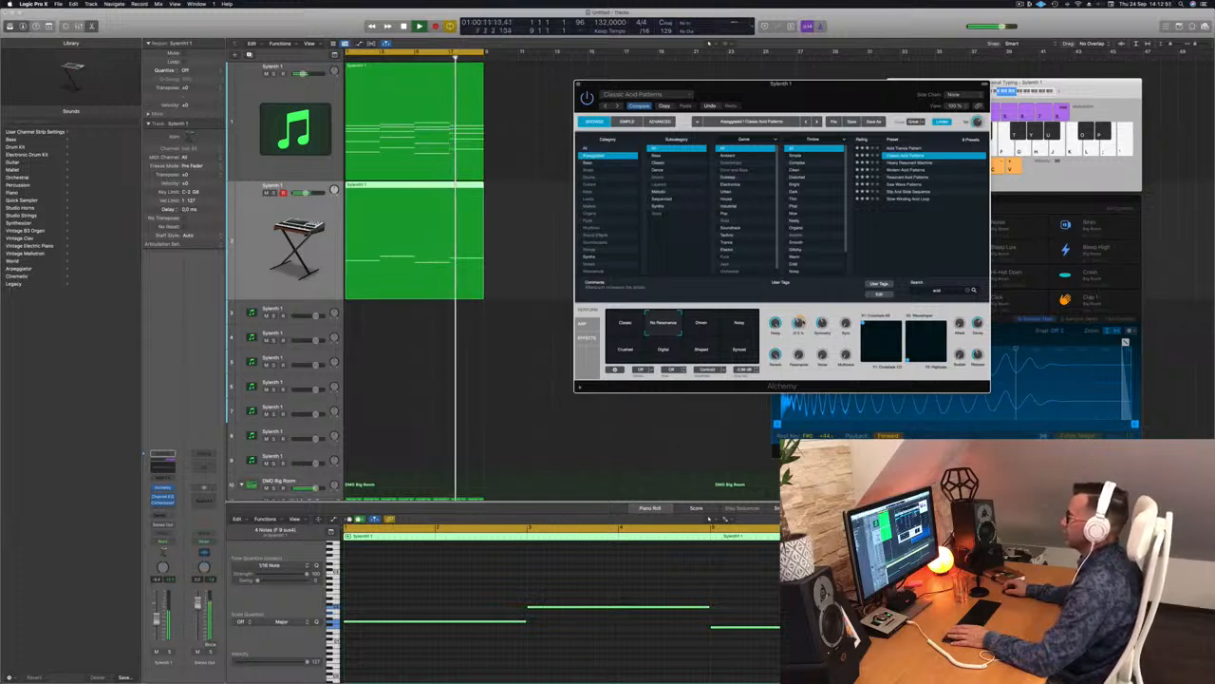
left_click_drag(807, 84, 775, 82)
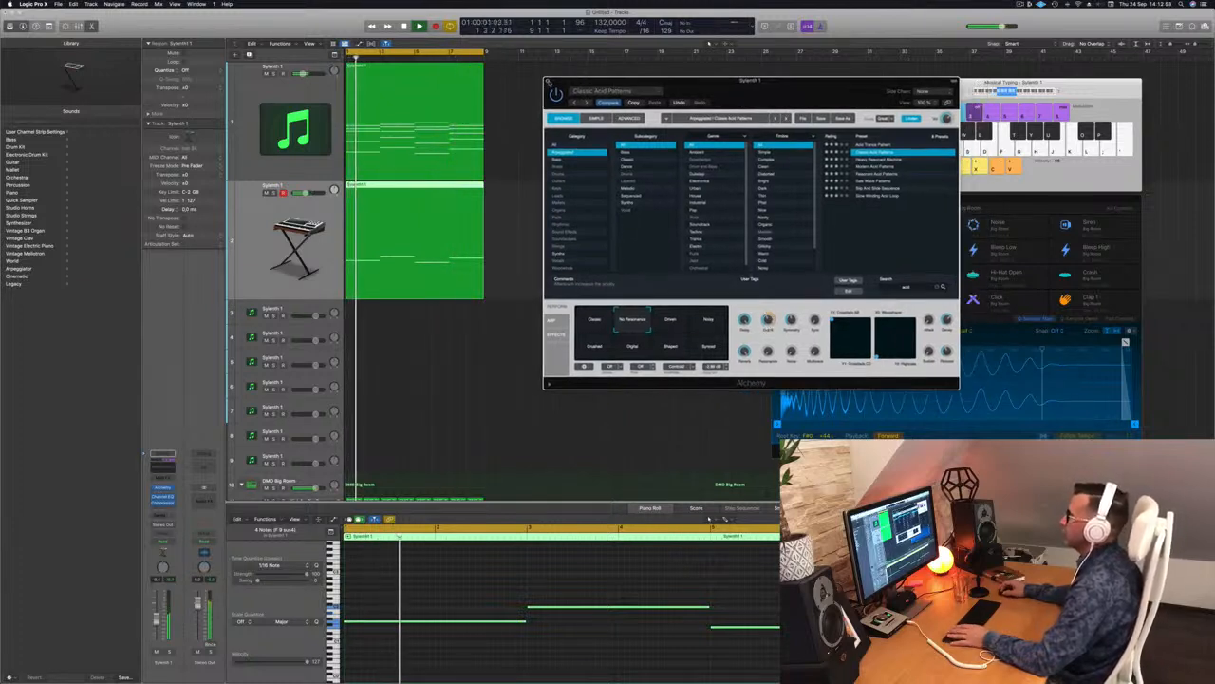
left_click(547, 81)
scroll(546, 273, "down", 3)
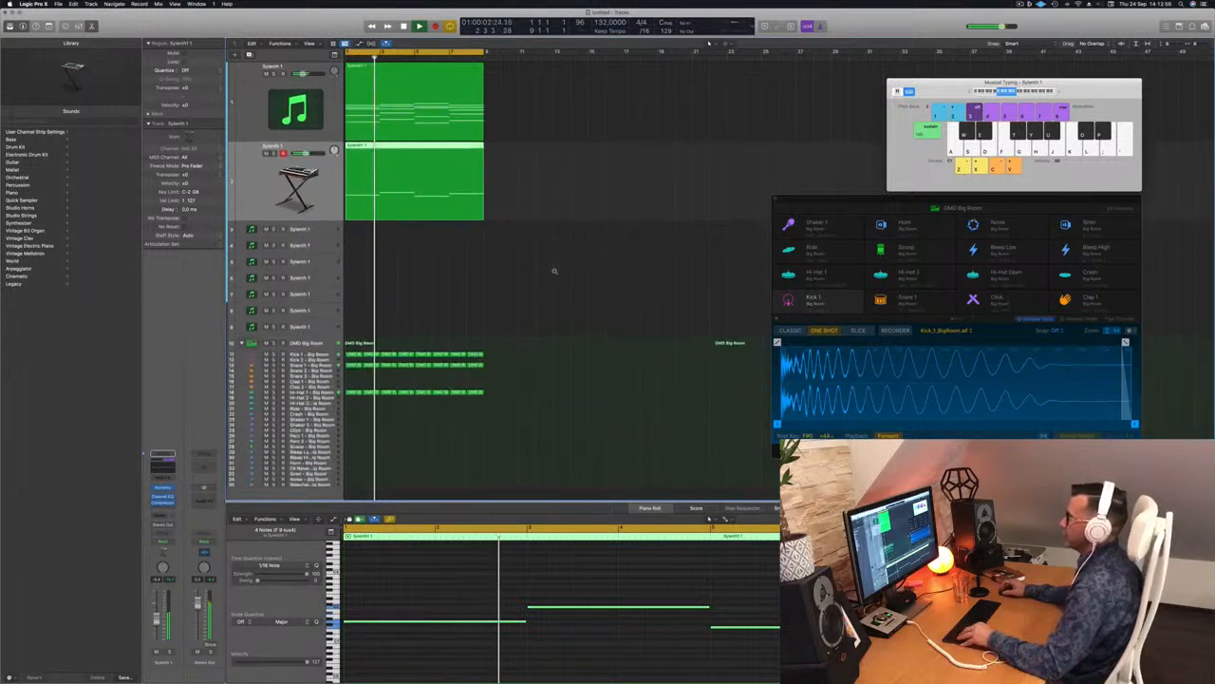
Step: Copy the first track's melody region onto track 3
left_click(614, 139)
left_click(381, 88)
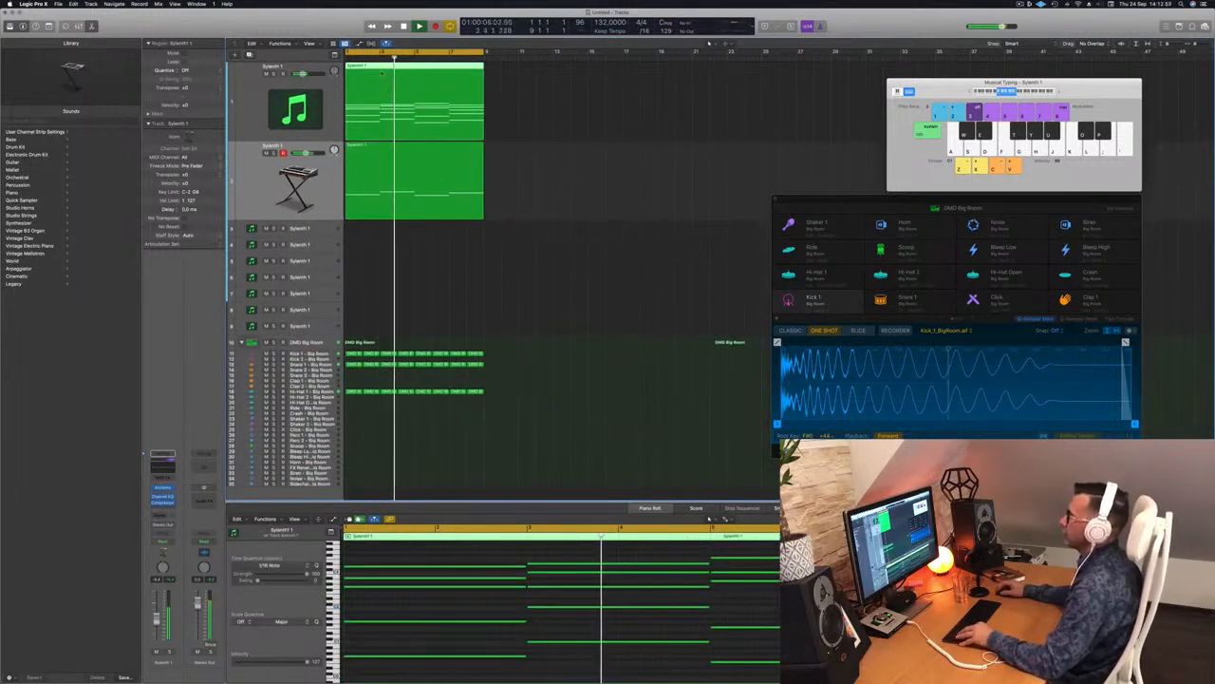
left_click_drag(449, 89, 371, 237)
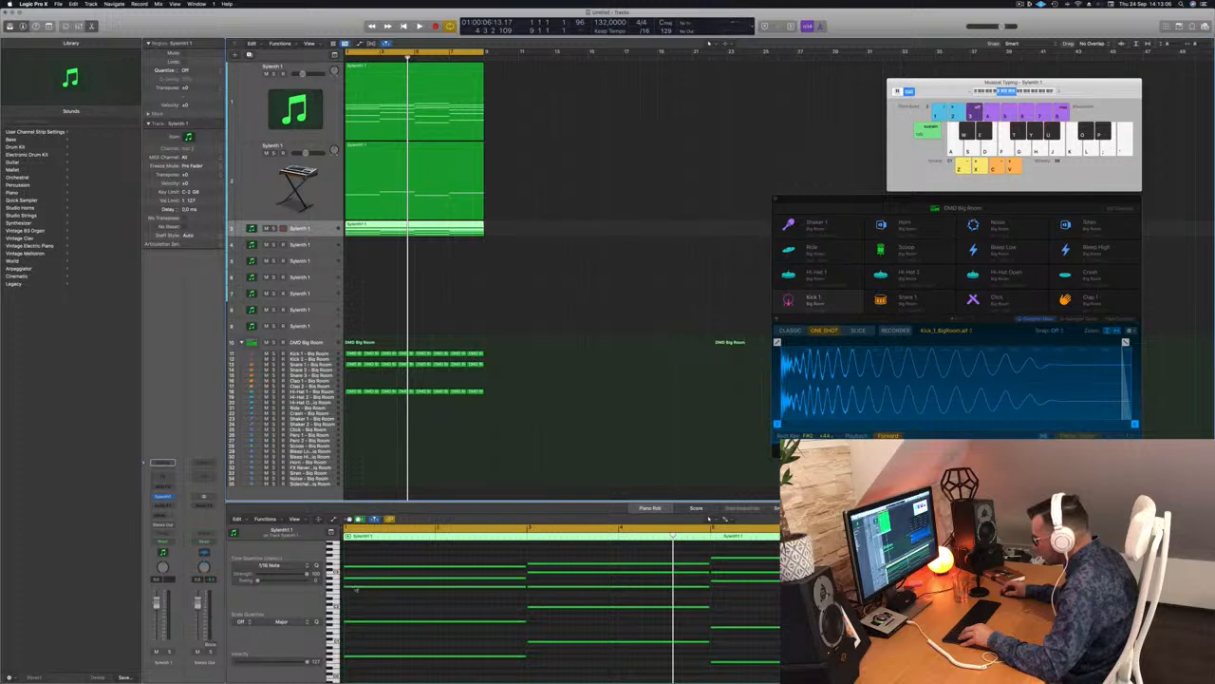
Step: Shorten the copied region's notes to about one beat each and play it back
key("space")
scroll(457, 614, "down", 3)
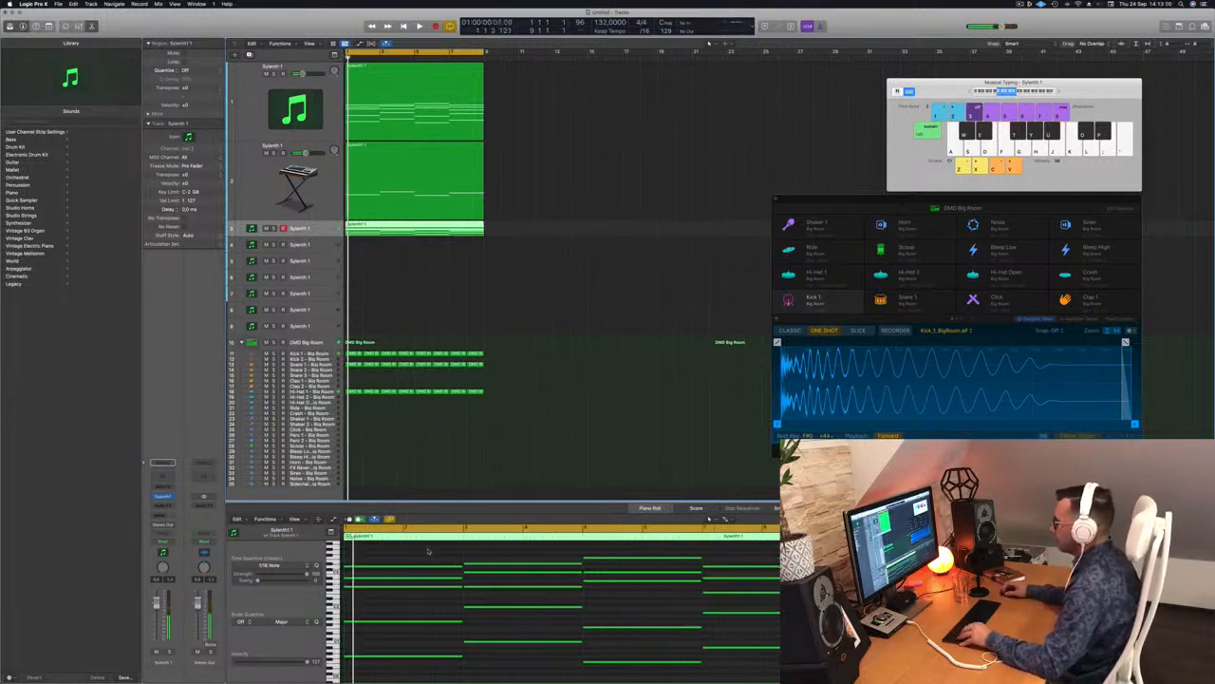
scroll(428, 550, "down", 3)
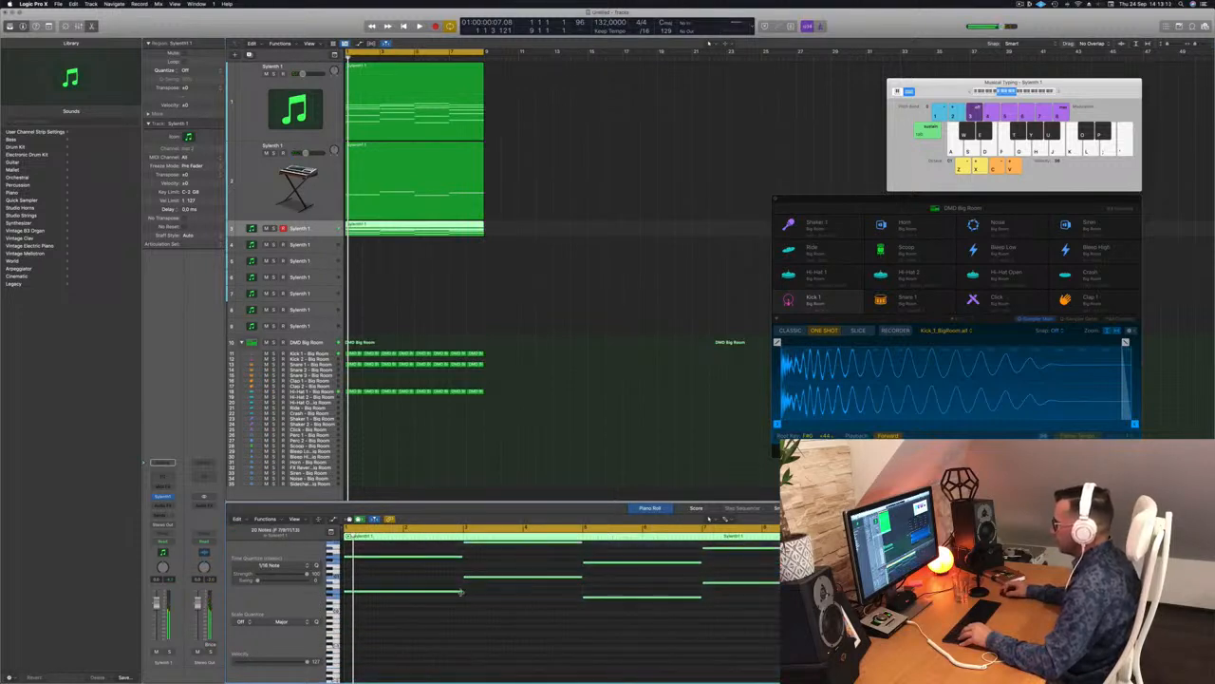
left_click_drag(463, 593, 354, 592)
scroll(380, 594, "up", 3)
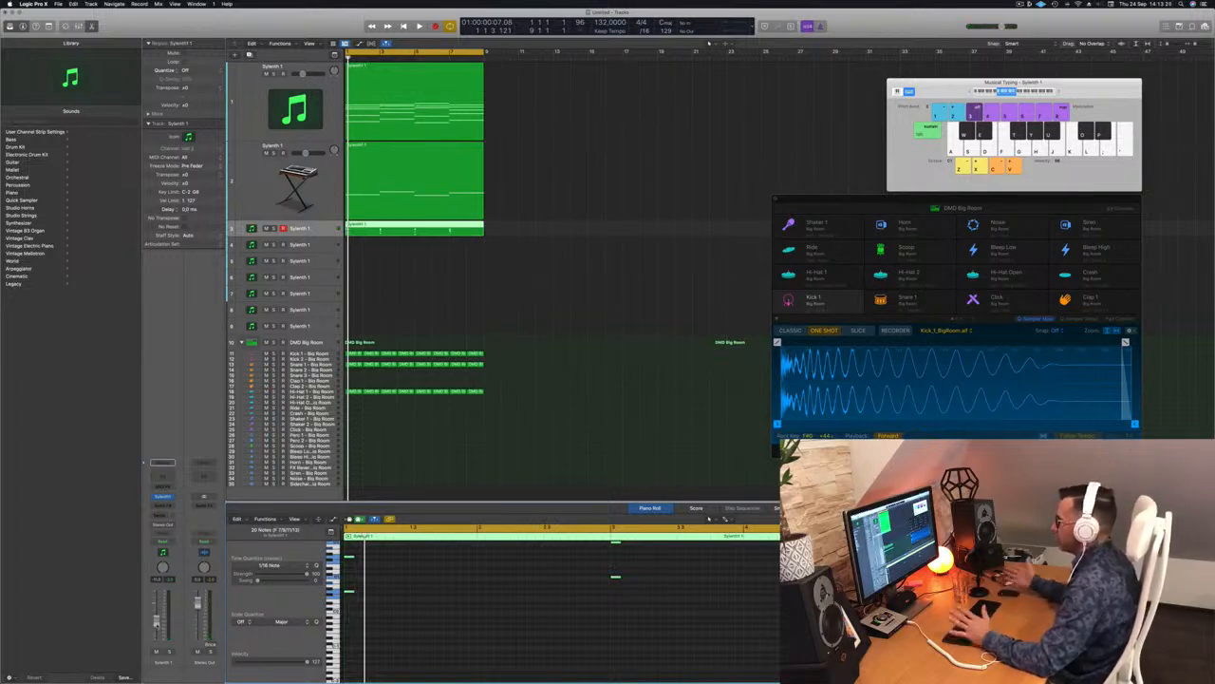
key("space")
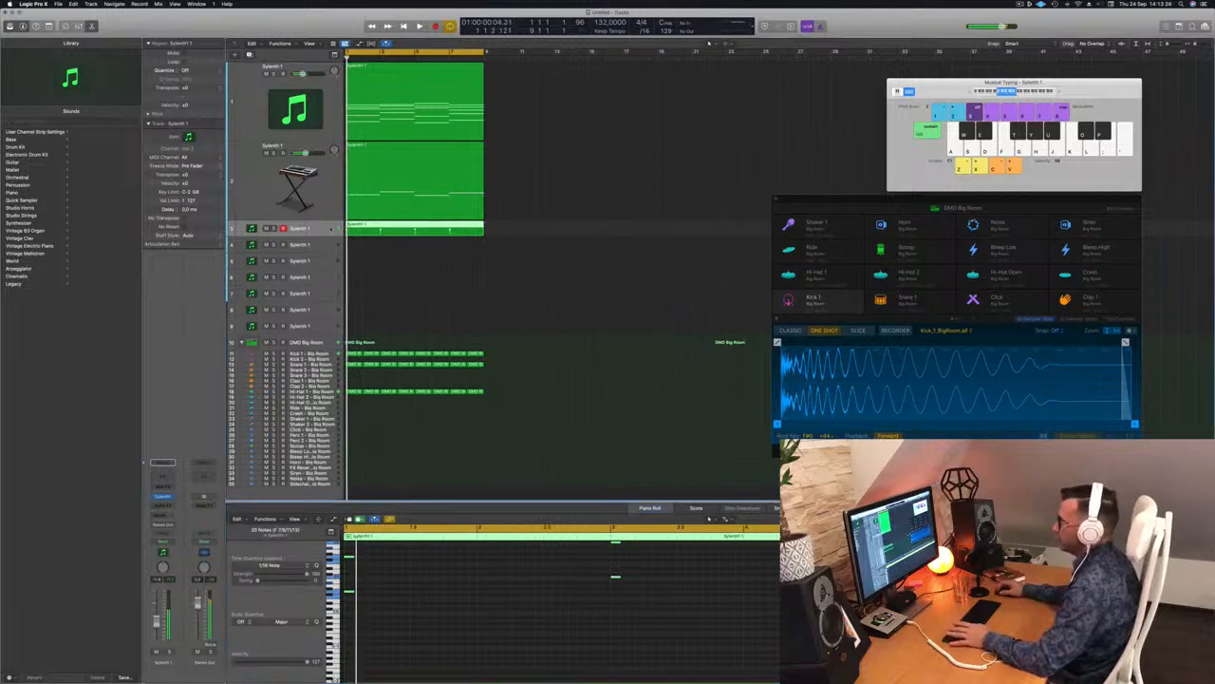
Step: Load a new soundbank into the track 3 Sylenth1 and pick the LEAD - Aquamarine preset
left_click(163, 496)
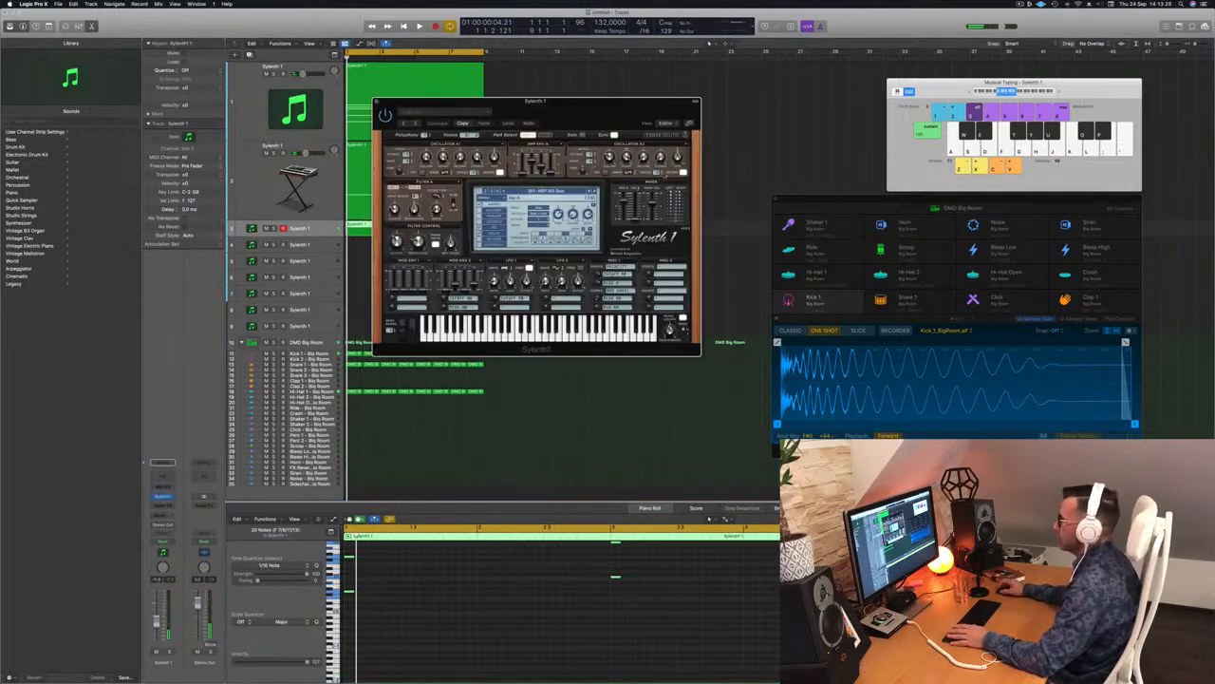
left_click_drag(582, 113, 609, 111)
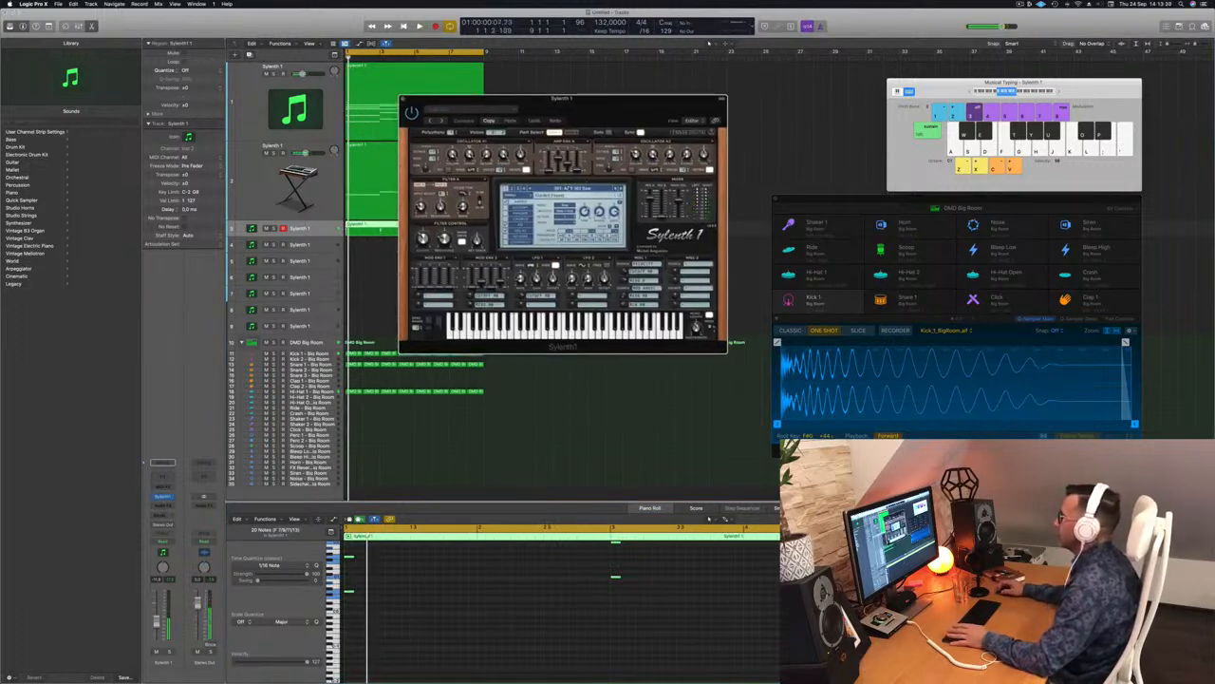
left_click(560, 188)
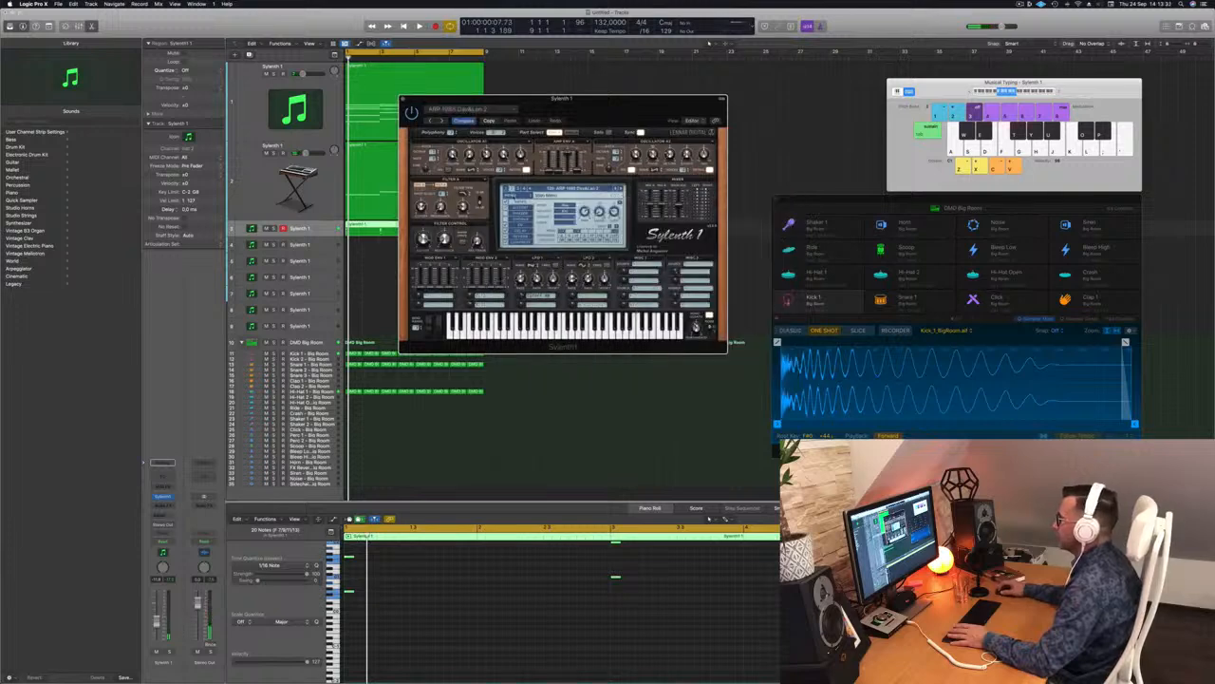
left_click(513, 195)
mouse_move(525, 209)
mouse_move(594, 210)
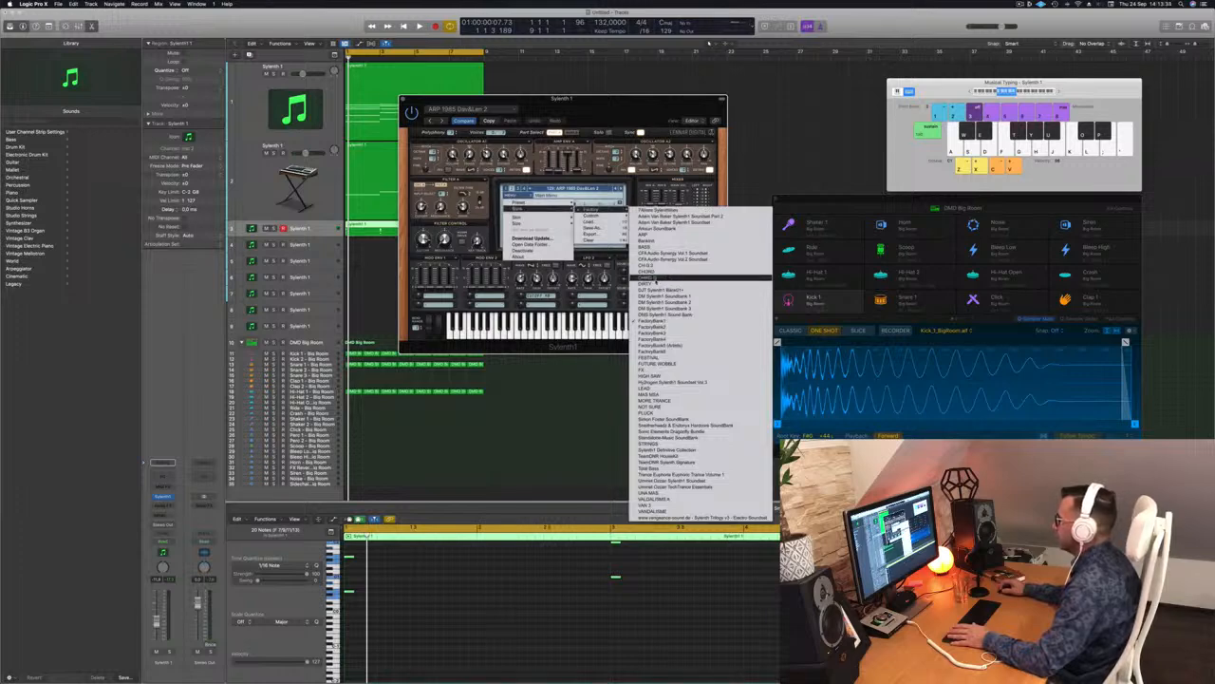
left_click(656, 279)
key("space")
left_click(605, 189)
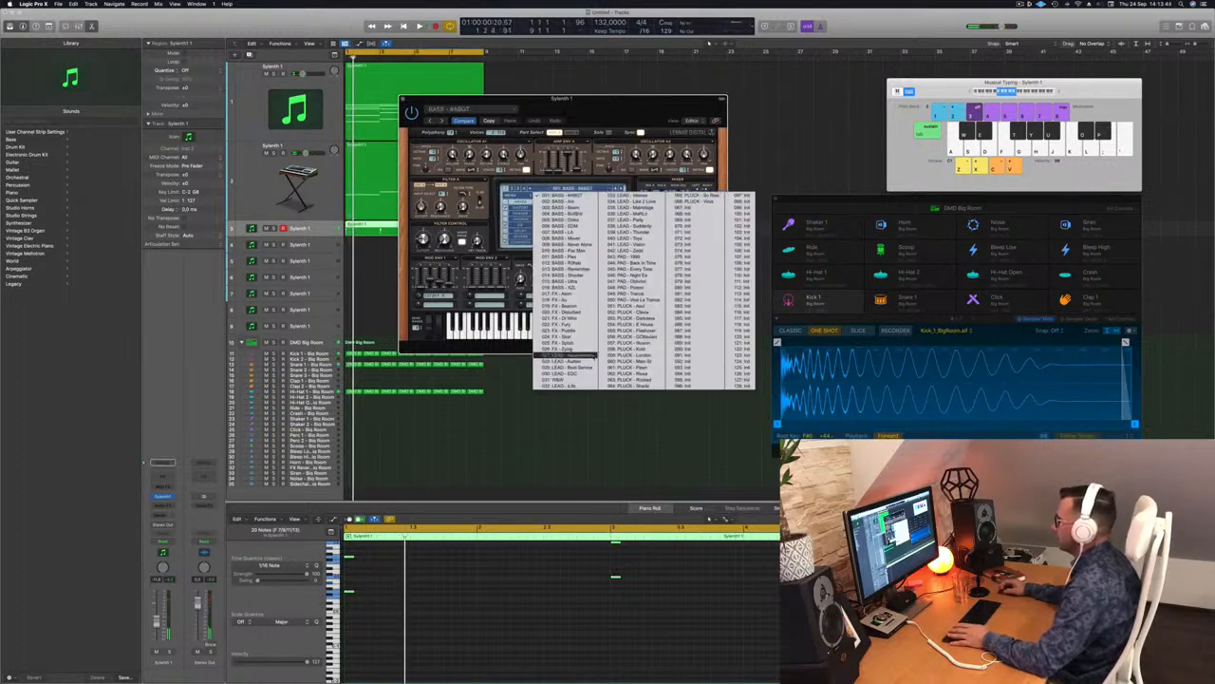
left_click(567, 353)
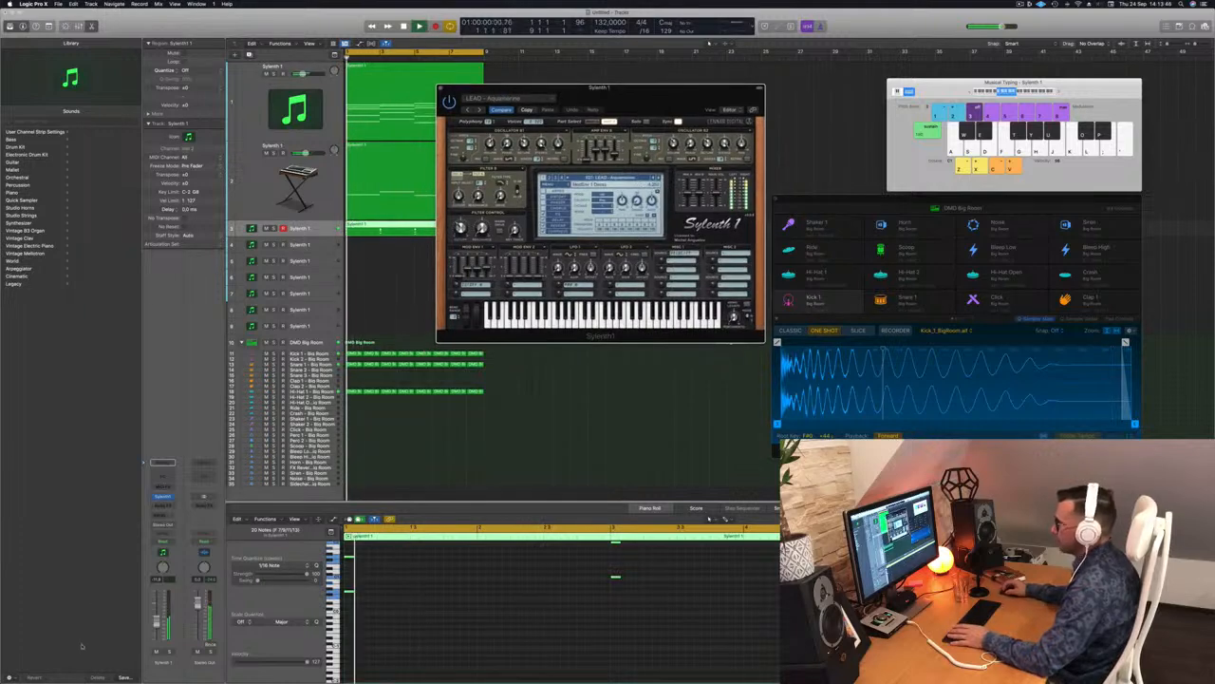
Step: Step through lead presets past LEAD - EDC to LEAD - Intense, lowering the track volume slightly
left_click(425, 594)
scroll(425, 594, "up", 7)
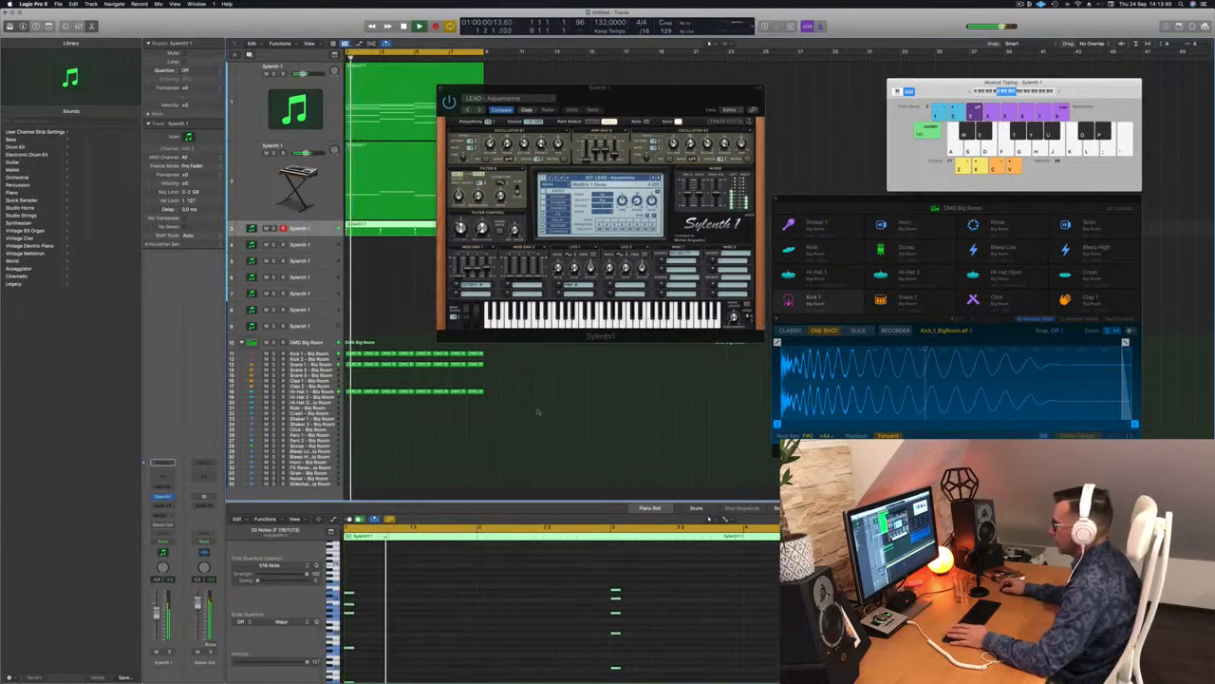
left_click(656, 178)
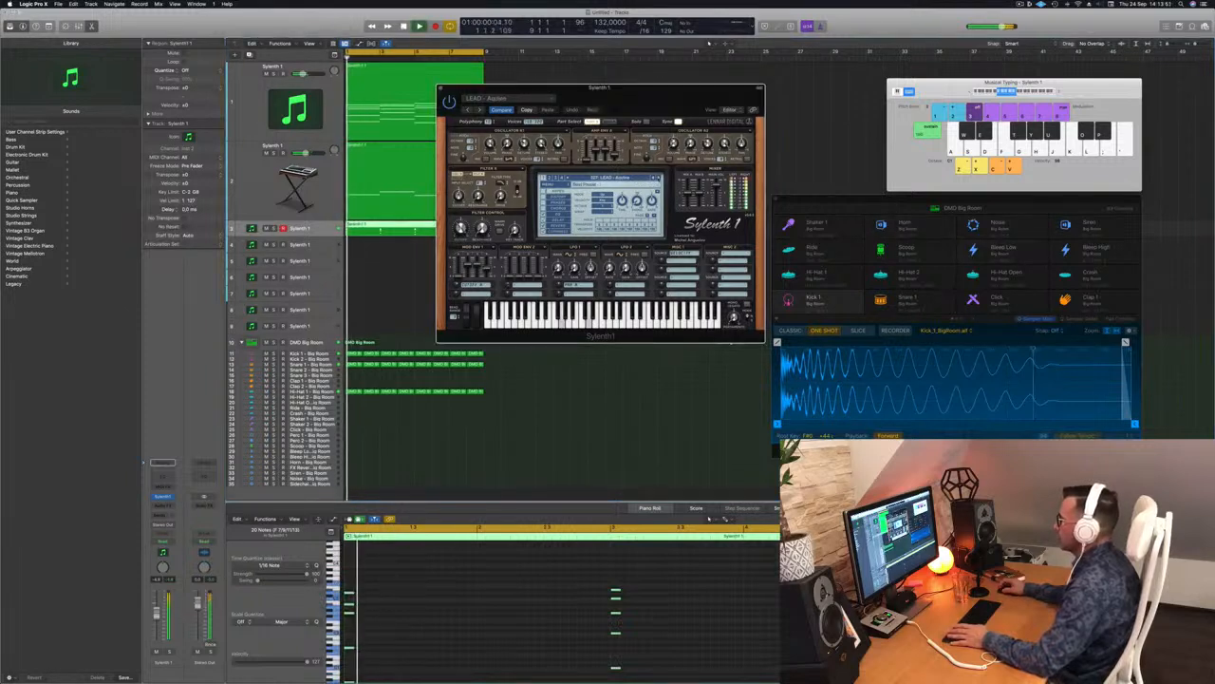
left_click(656, 179)
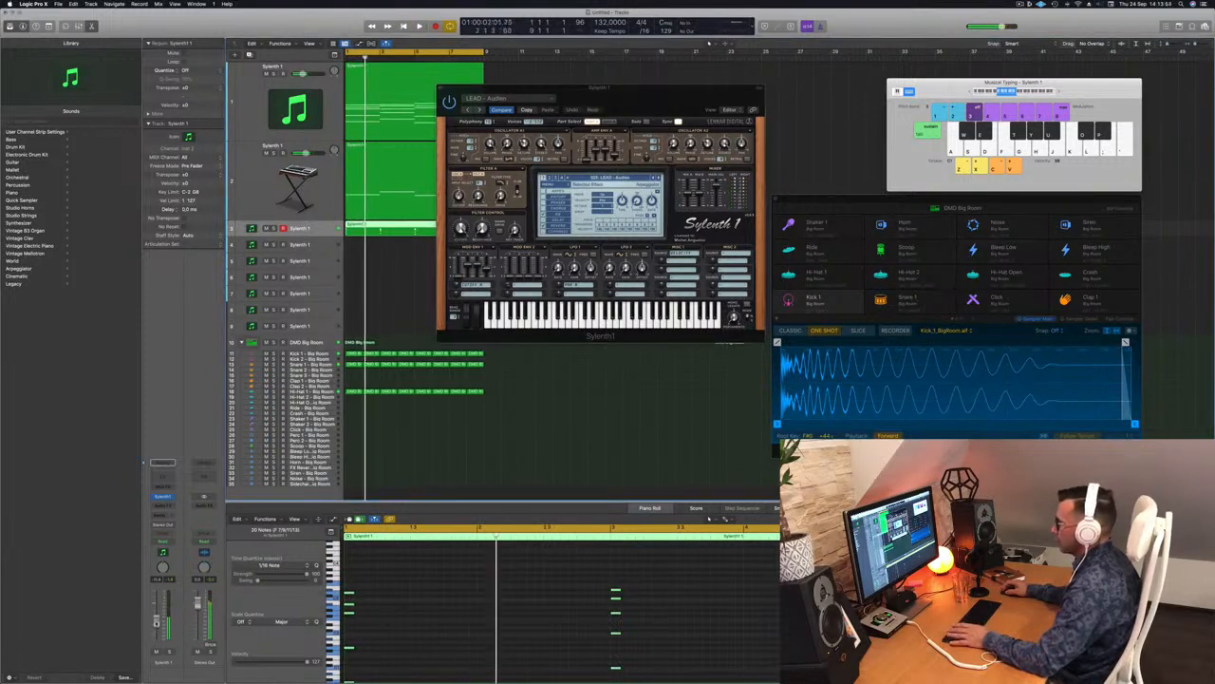
left_click(659, 178)
left_click(656, 179)
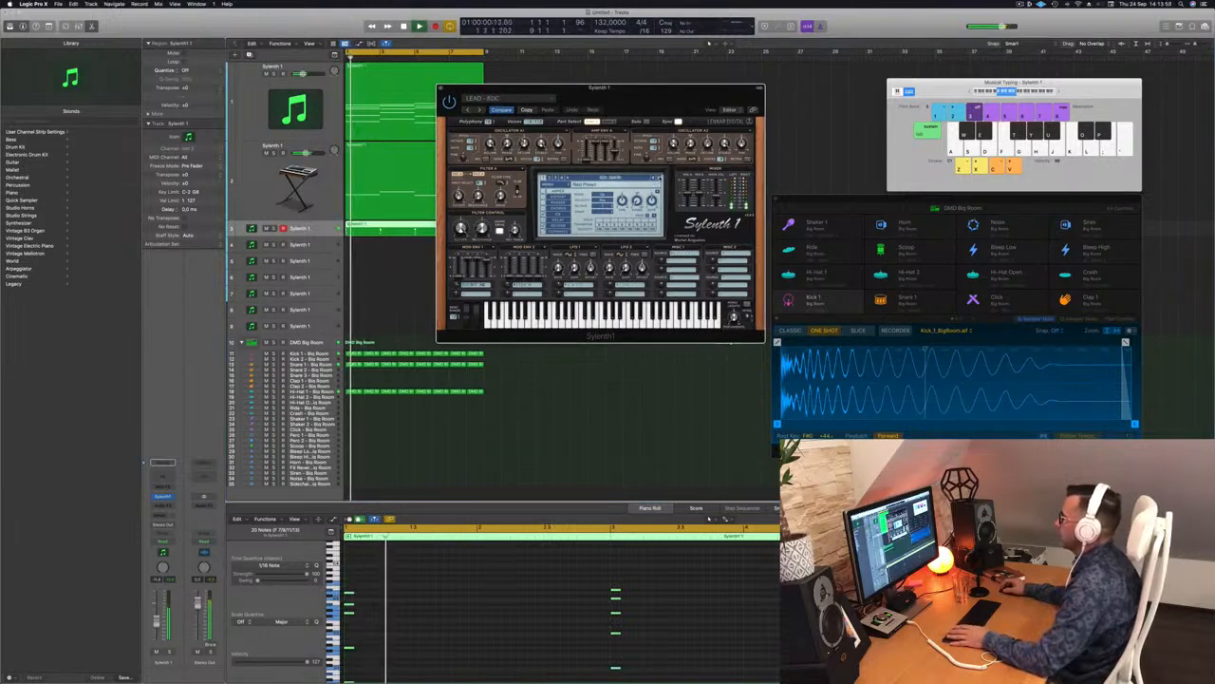
left_click_drag(156, 622, 156, 628)
key("space")
key("space")
left_click(659, 178)
key("space")
left_click(659, 178)
Step: Keep stepping through Sylenth1 presets, past a PAD patch, replaying to audition each one
key("space")
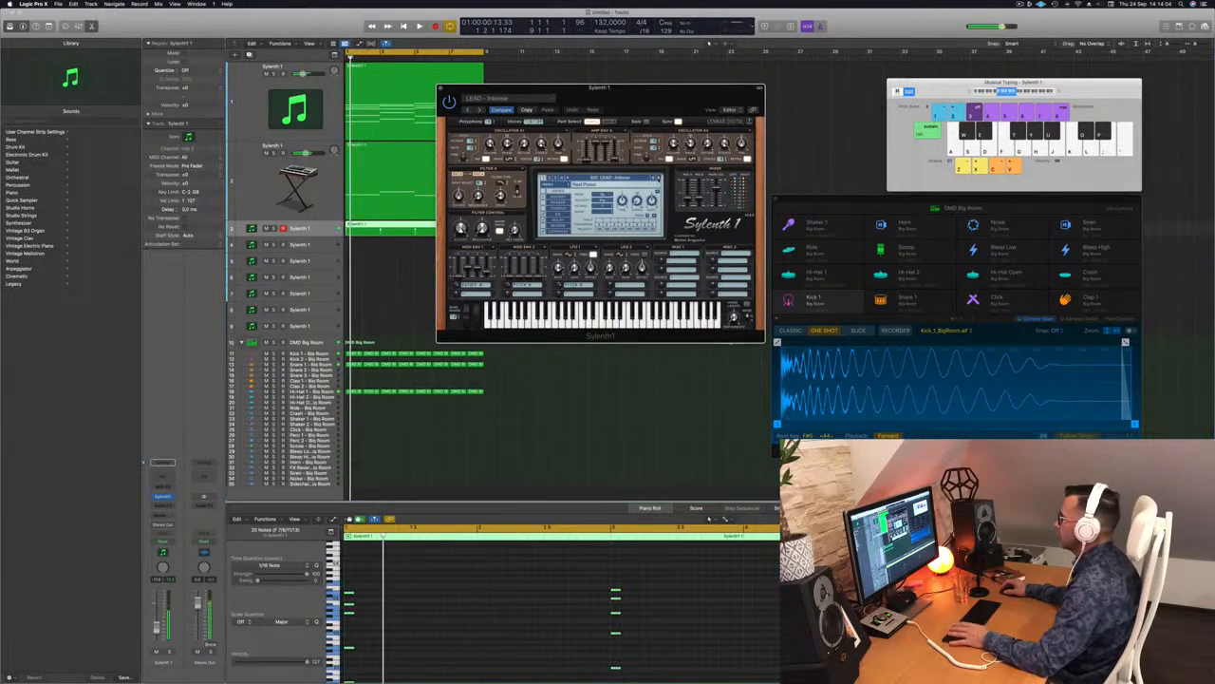
left_click(659, 178)
key("space")
key("space")
left_click(659, 177)
key("space")
key("space")
key("space")
left_click(659, 177)
key("space")
left_click(659, 177)
key("space")
key("space")
left_click(659, 178)
left_click(659, 177)
key("space")
key("space")
left_click(659, 178)
left_click(659, 178)
key("space")
key("space")
left_click(659, 177)
key("space")
key("space")
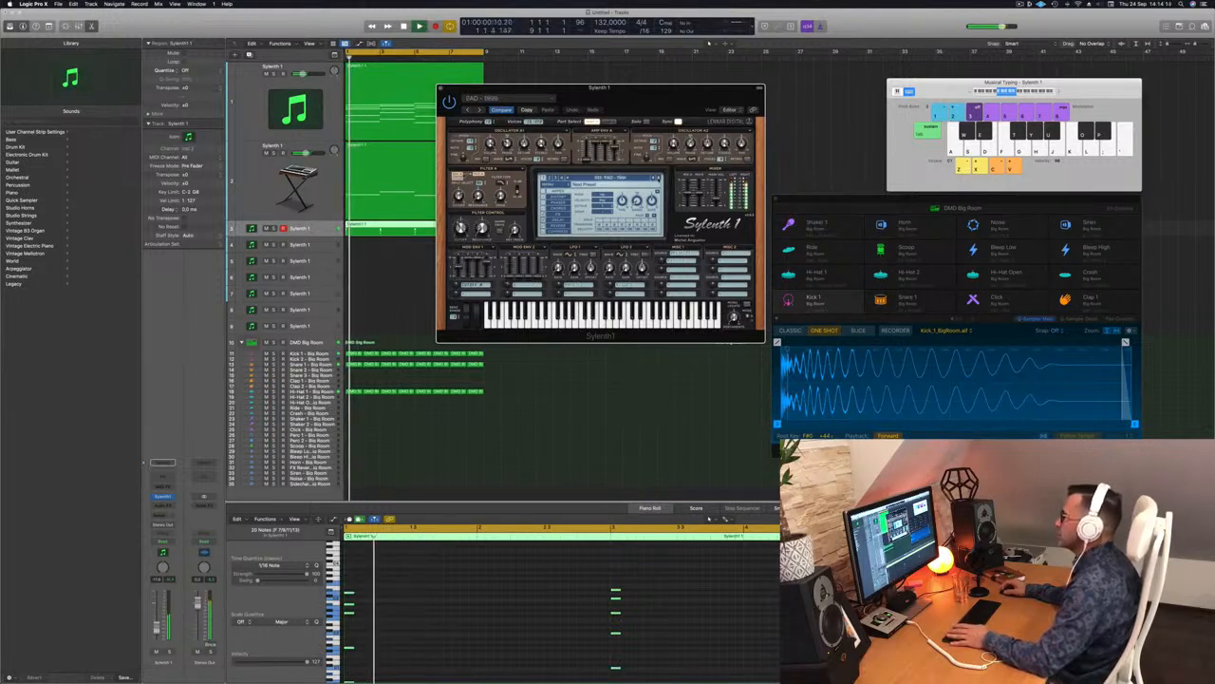
left_click(659, 177)
Step: Settle on the LEAD - Vision preset and close the Sylenth1 window
key("space")
key("space")
left_click(659, 177)
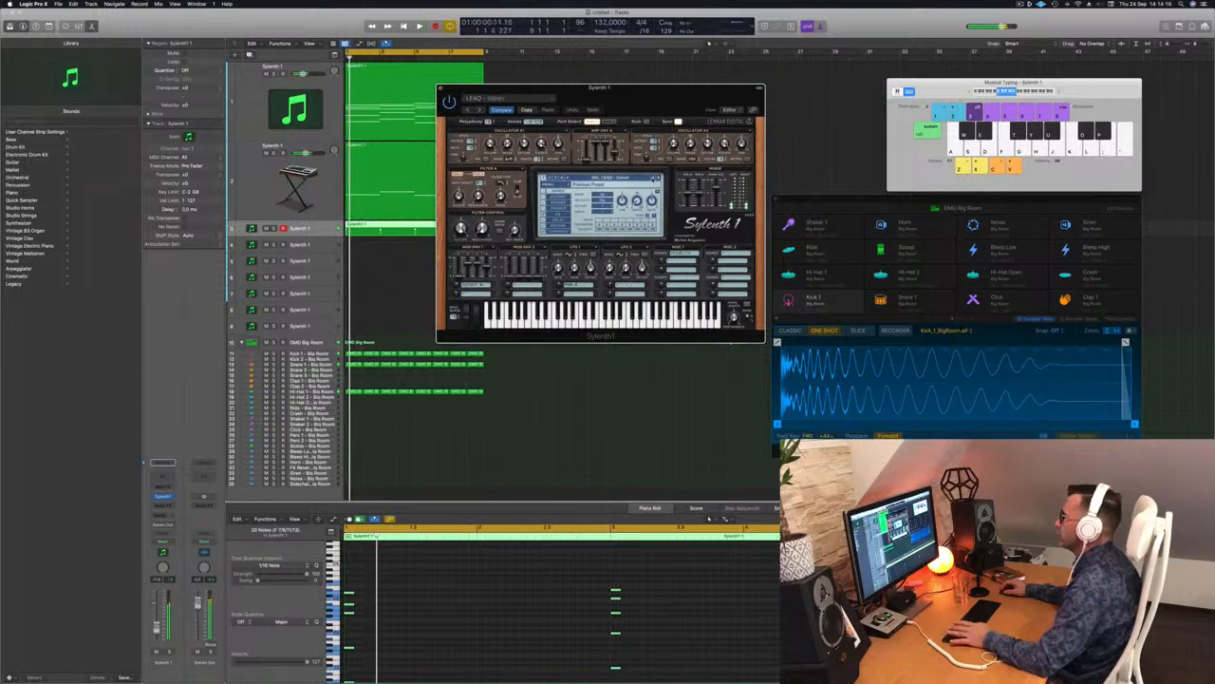
left_click_drag(648, 89, 683, 87)
key("space")
key("space")
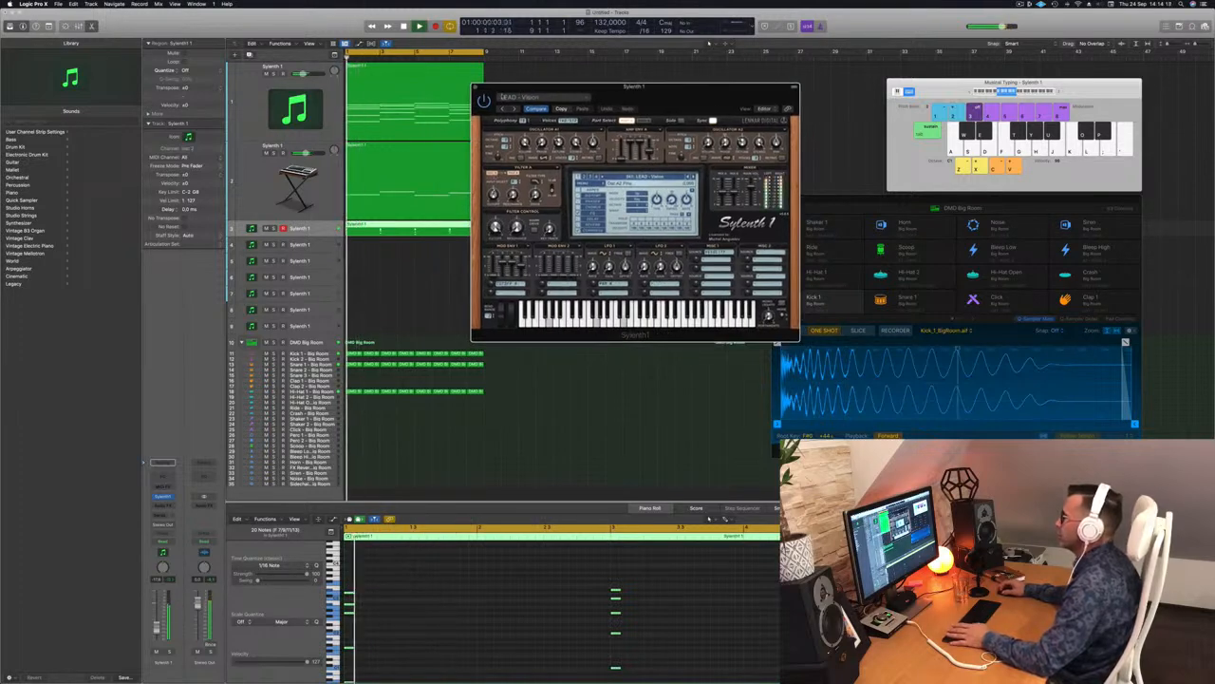
left_click(474, 87)
key("space")
key("space")
key("space")
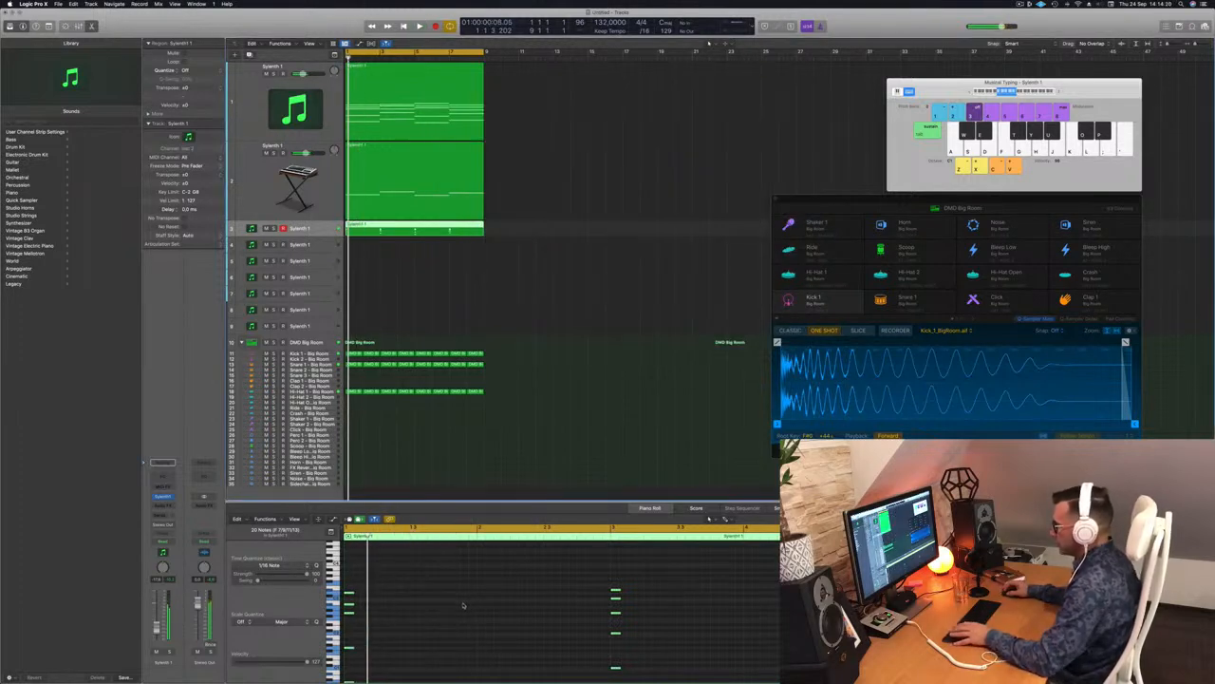
Step: Shift the first group of selected melody notes later in 1/16 steps, auditioning the rhythm
left_click_drag(349, 595, 374, 596)
key("space")
left_click_drag(374, 596, 390, 599)
key("space")
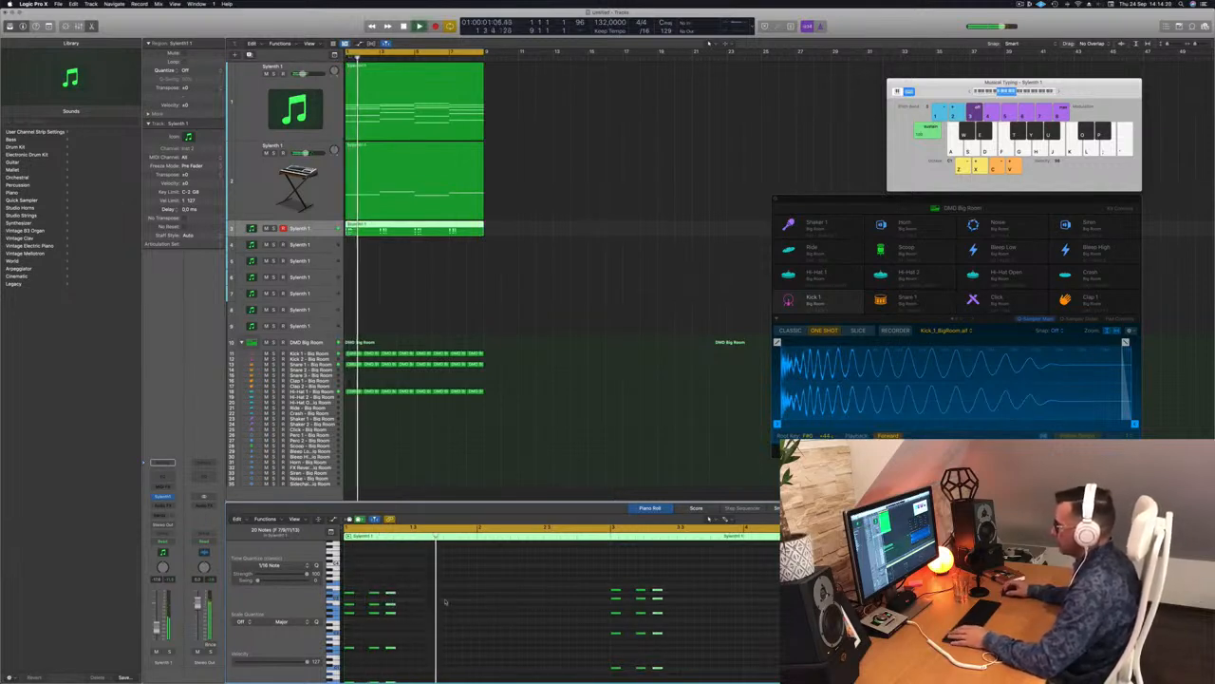
key("alt+Right")
key("Return")
key("Return")
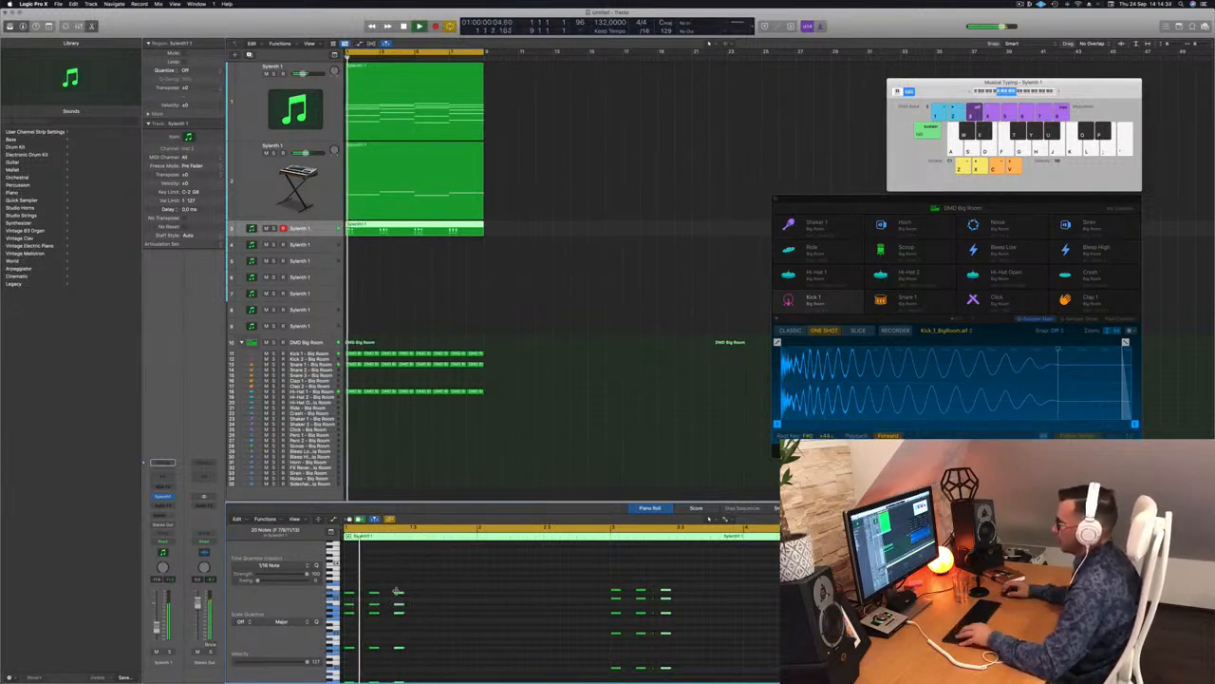
left_click_drag(399, 596, 415, 596)
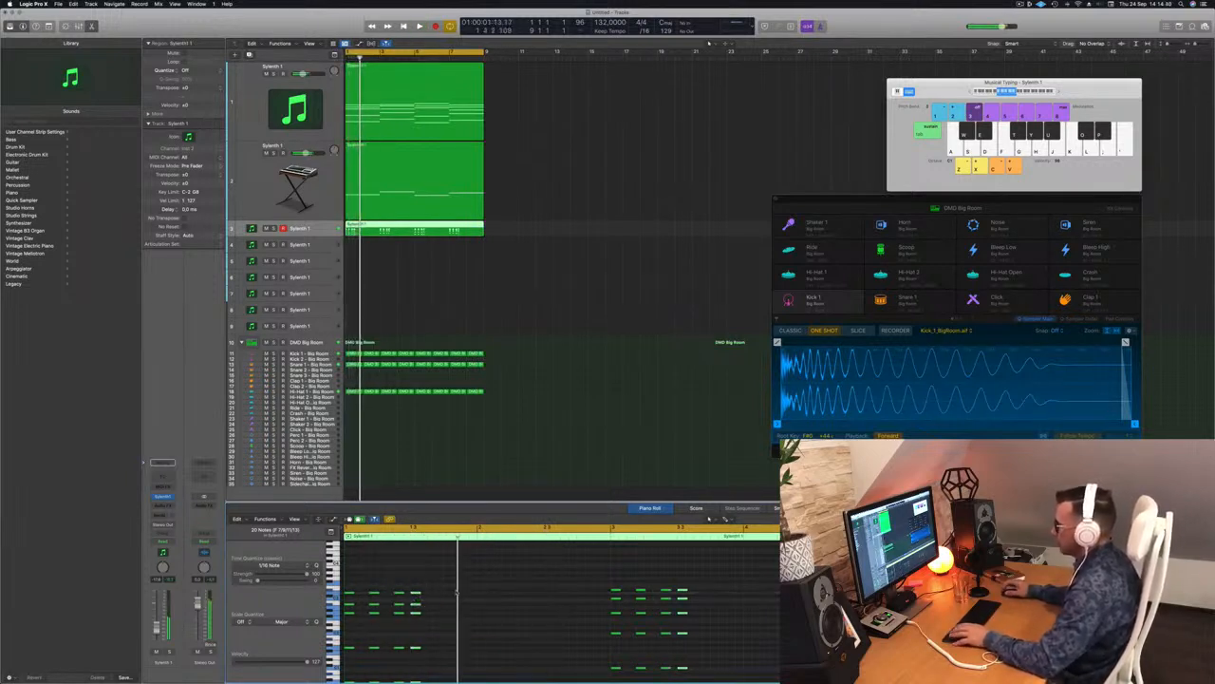
key("space")
key("space")
key("alt+Right")
key("space")
key("space")
key("alt+Left")
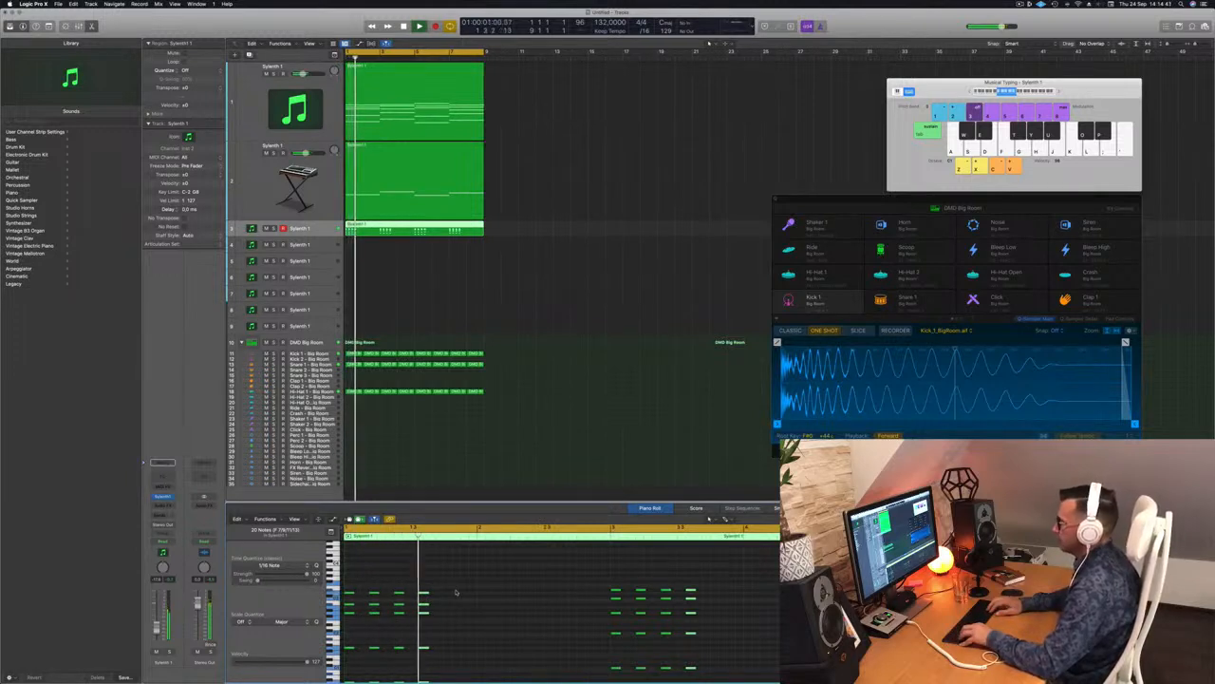
key("space")
key("space")
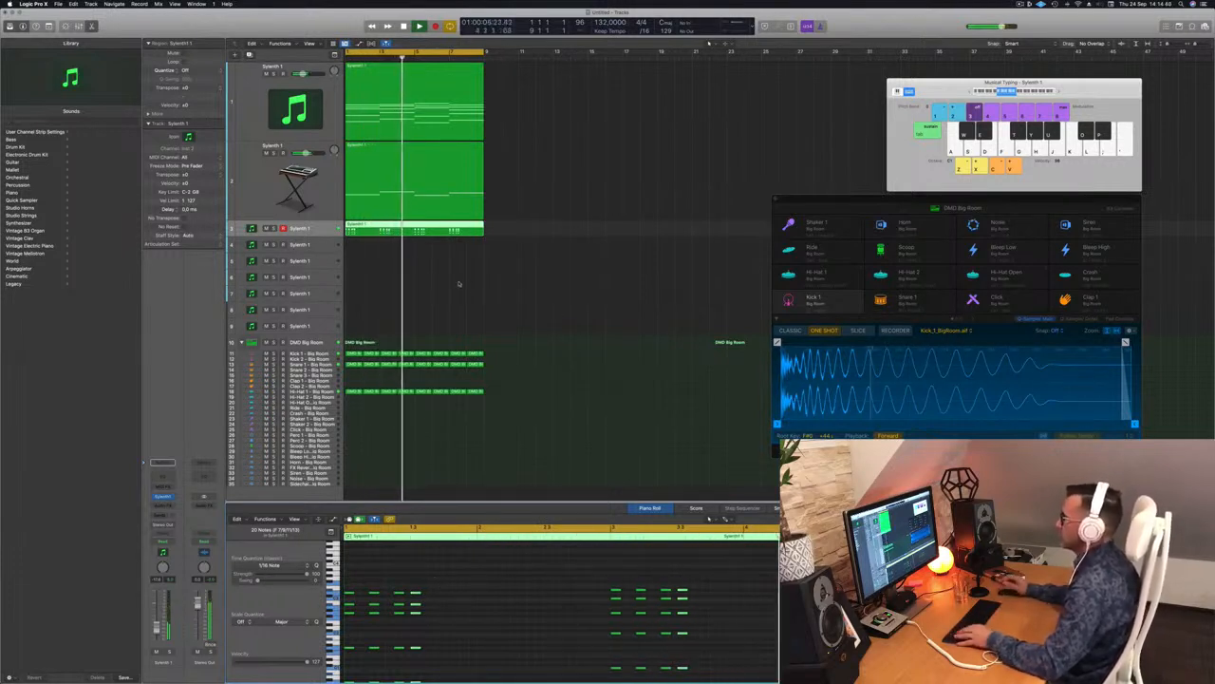
Step: Nudge the second note group by sixteenths, auditioning and undoing until the pattern repeats
key("super+Left")
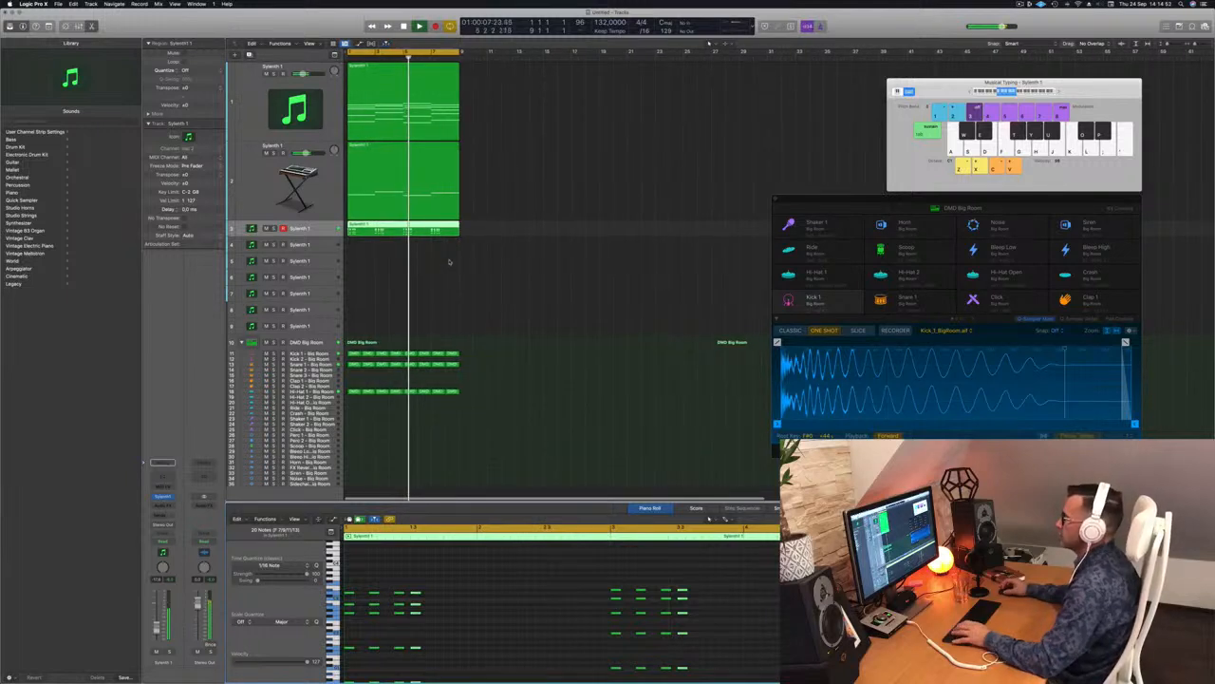
key("space")
key("space")
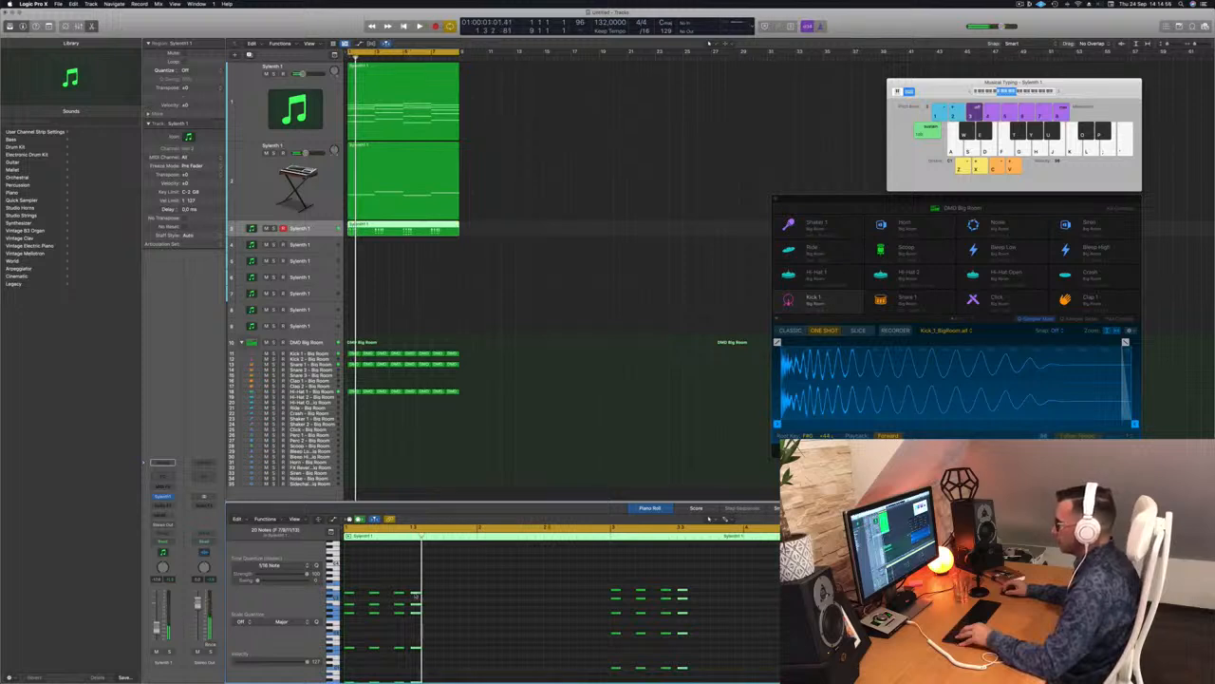
key("alt+Right")
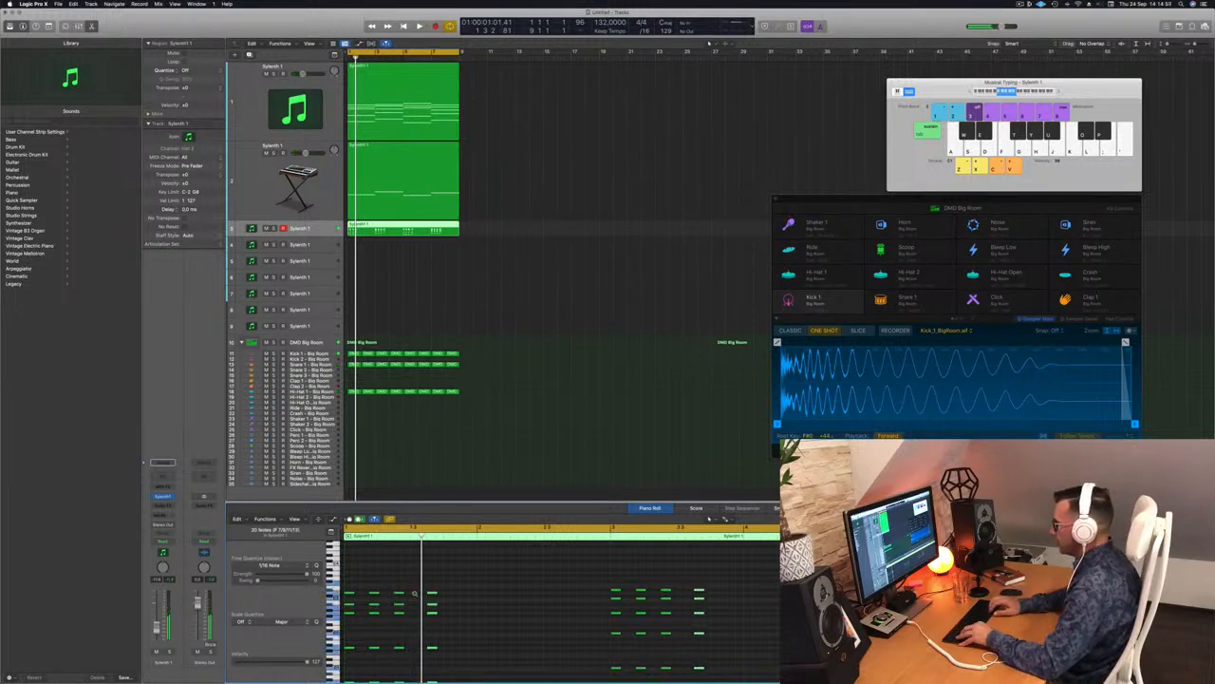
key("space")
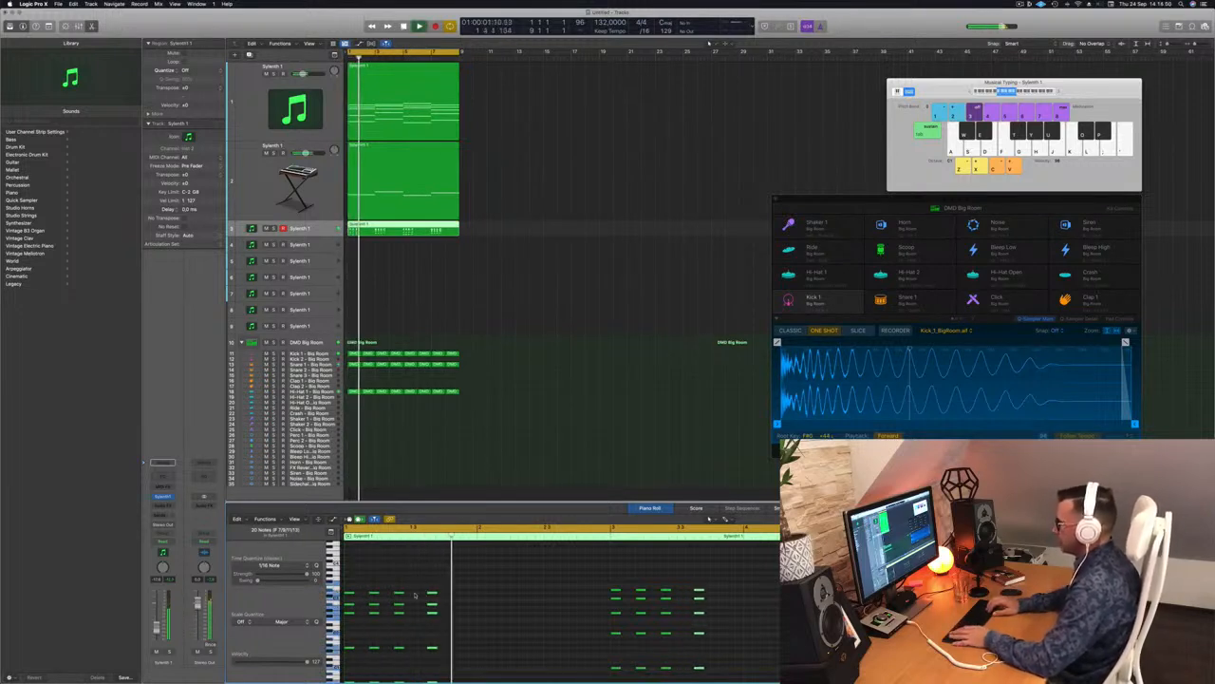
key("alt+Right")
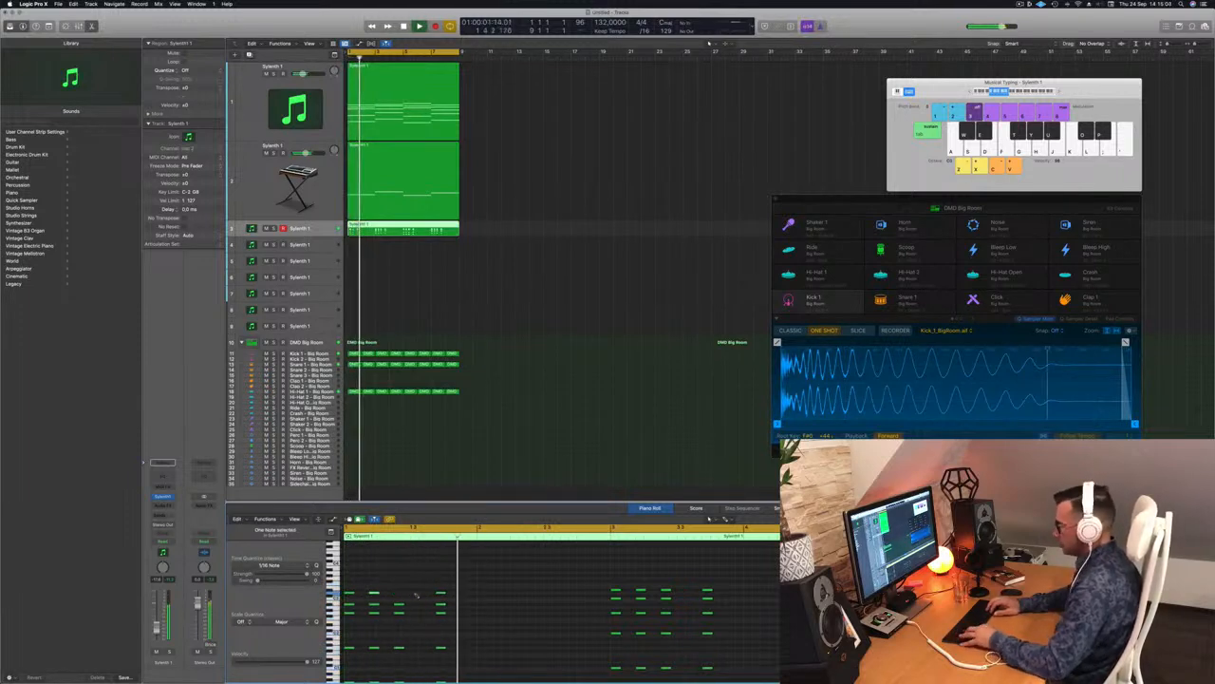
key("super+z")
key("super+z")
key("alt+Left")
key("space")
key("space")
key("alt+Left")
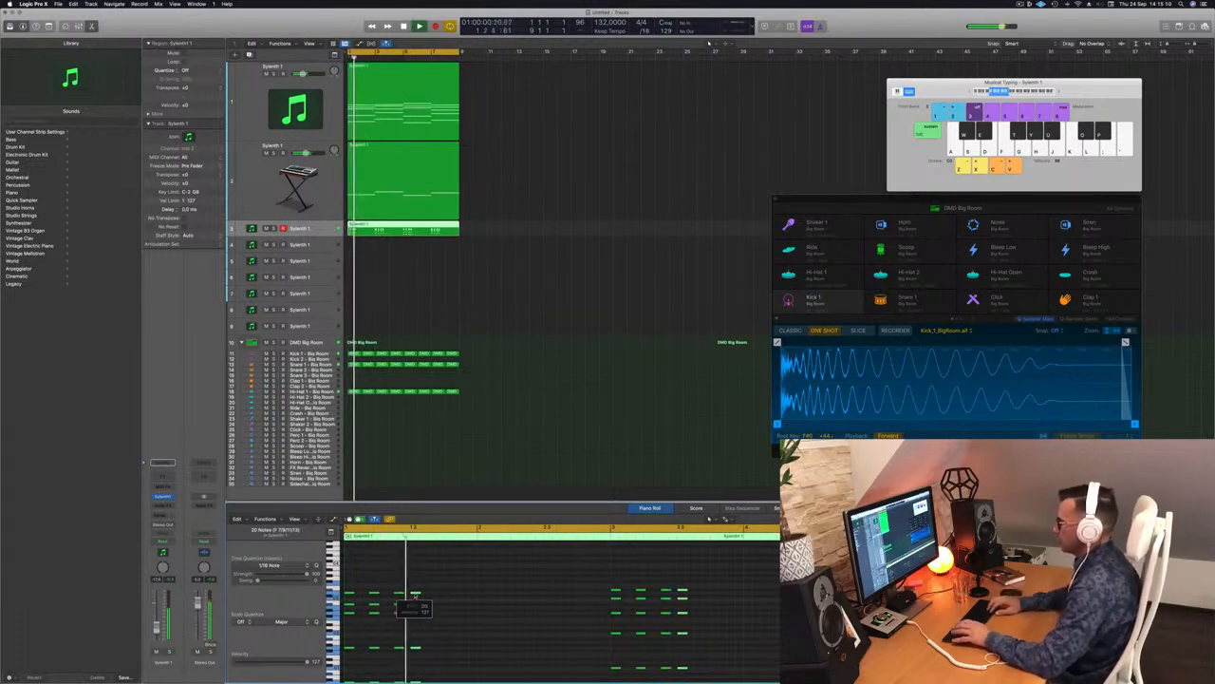
key("alt+Right")
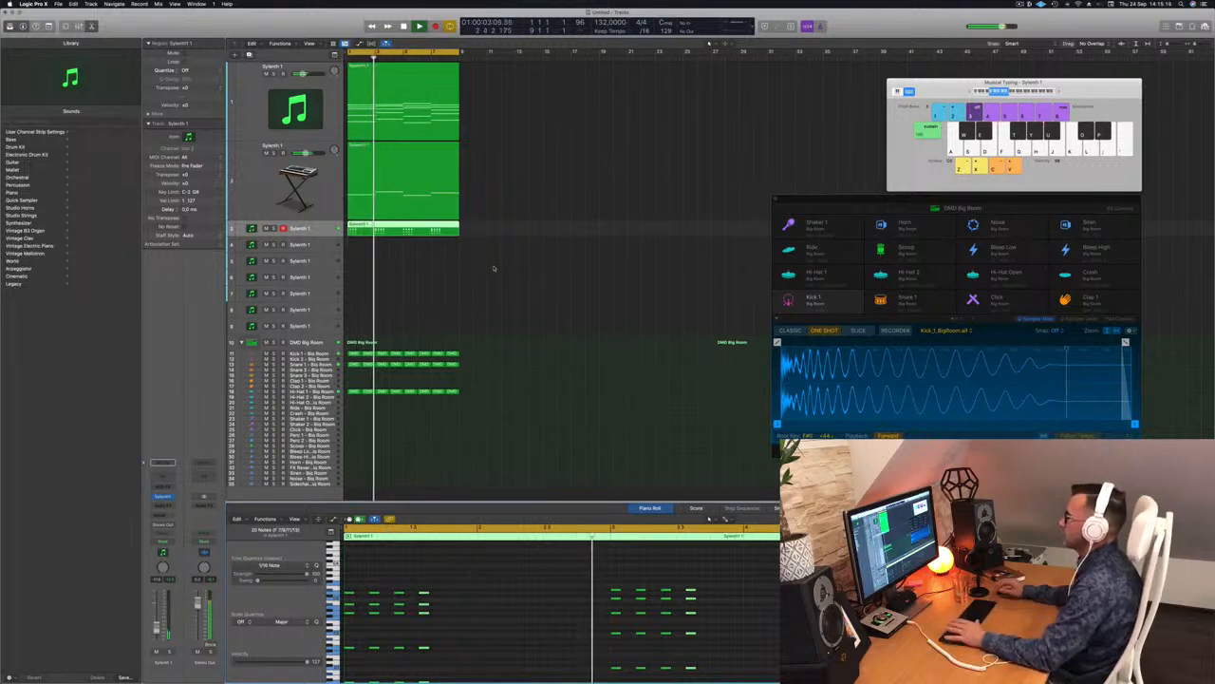
left_click(322, 230)
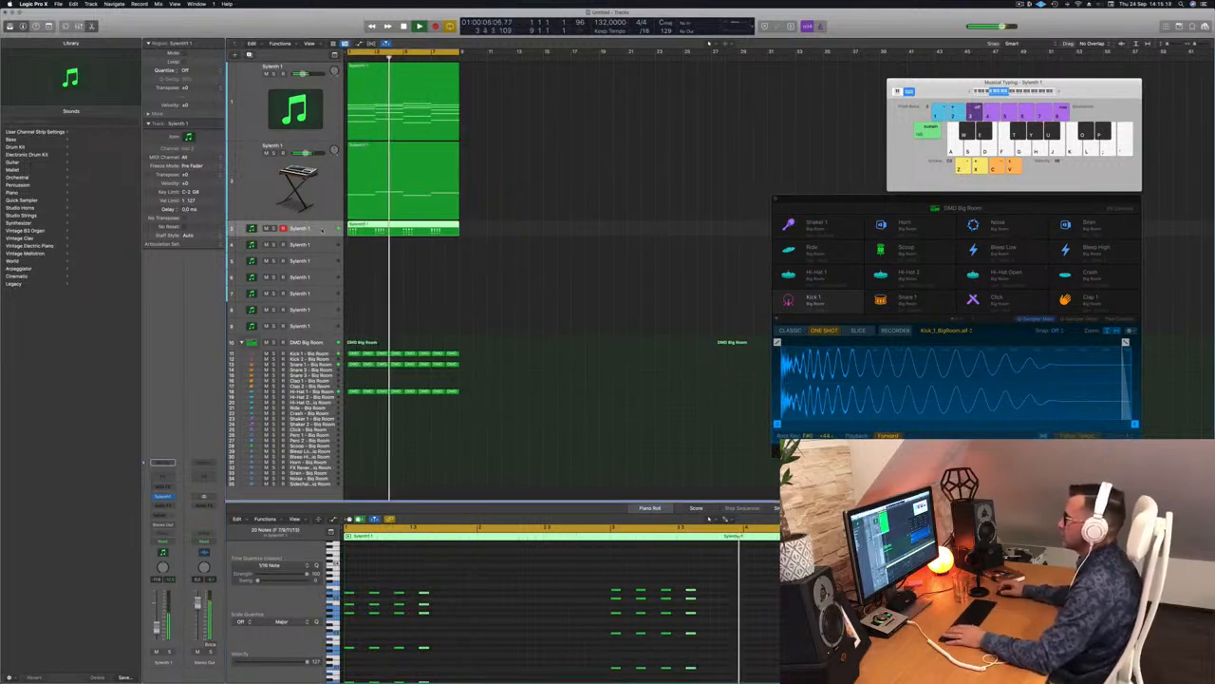
Step: Copy track 1's long-note Sylenth1 region onto track 4 and make track 4 taller
key("Up")
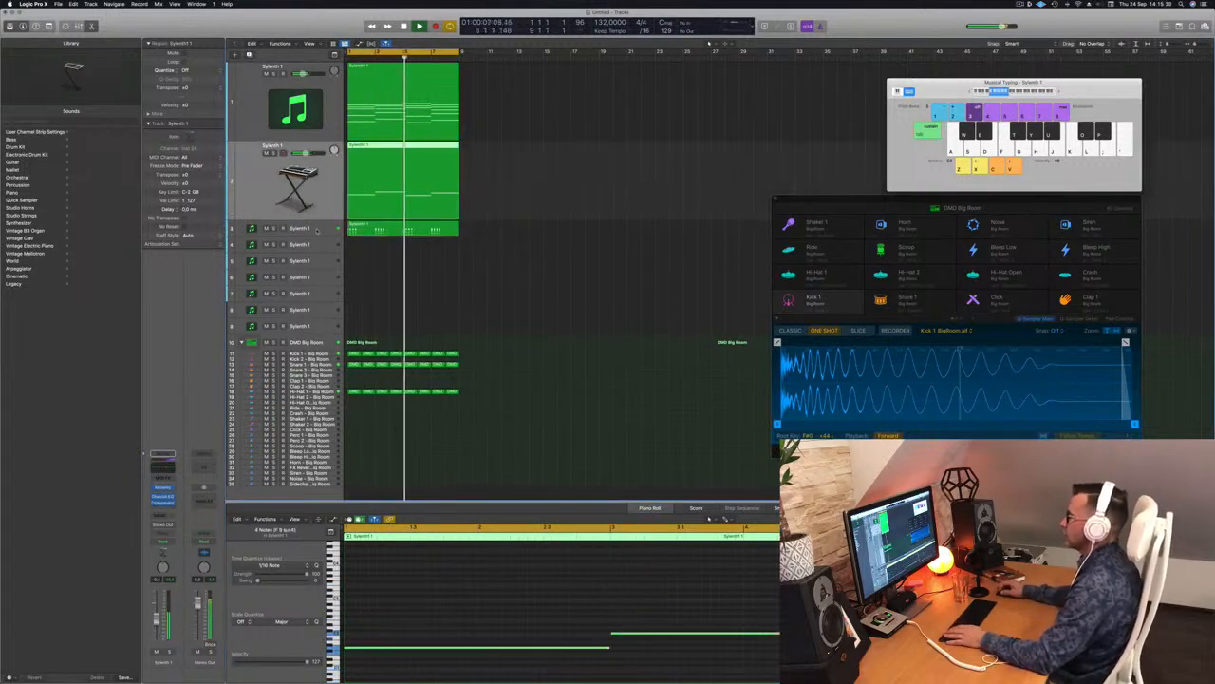
key("Down")
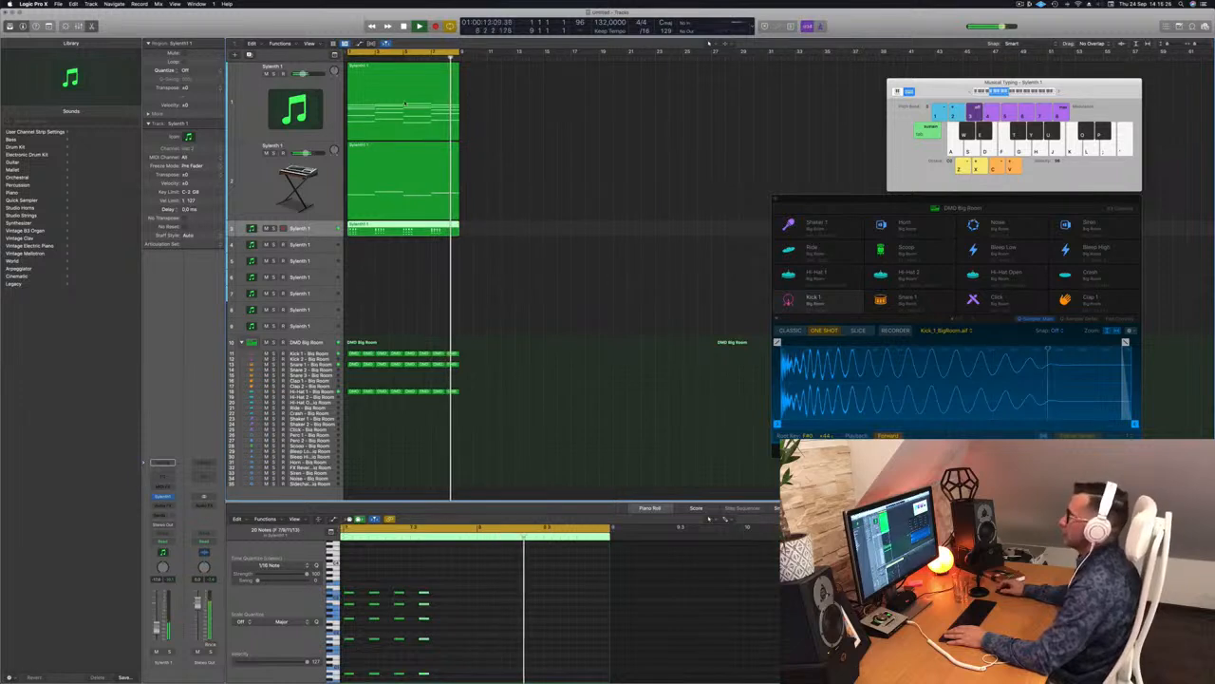
left_click(409, 70)
left_click_drag(408, 71, 381, 251)
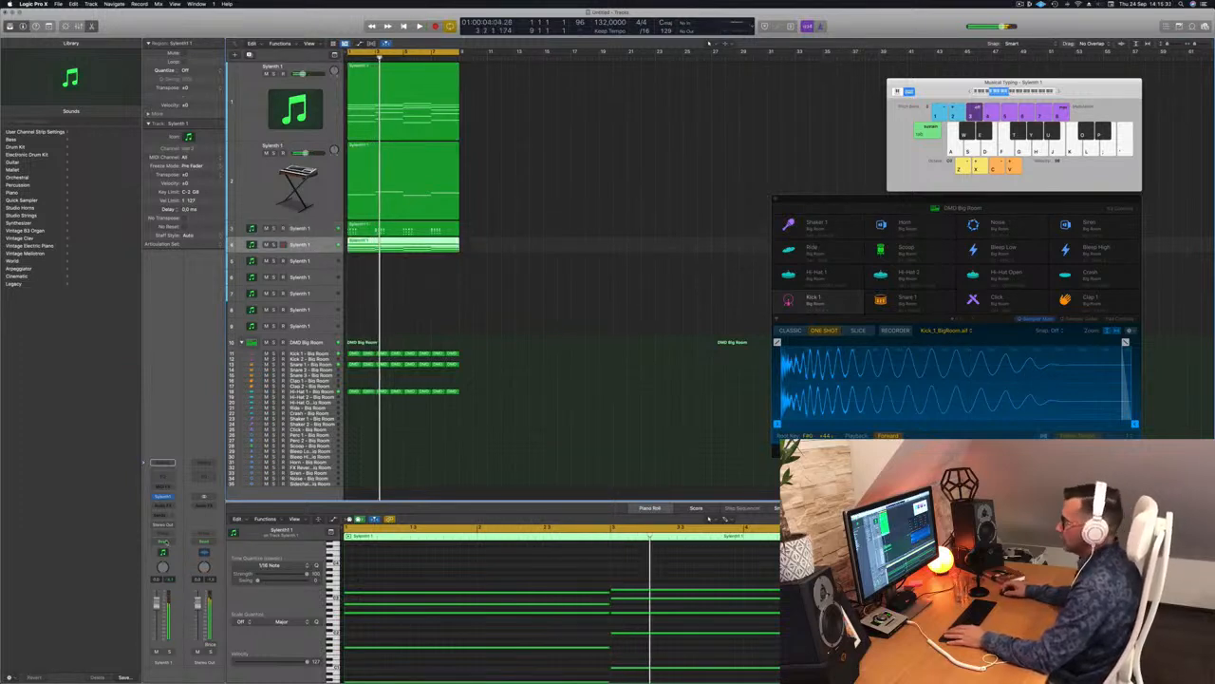
scroll(473, 568, "down", 3)
scroll(460, 607, "up", 3)
scroll(459, 606, "down", 2)
scroll(459, 606, "down", 2)
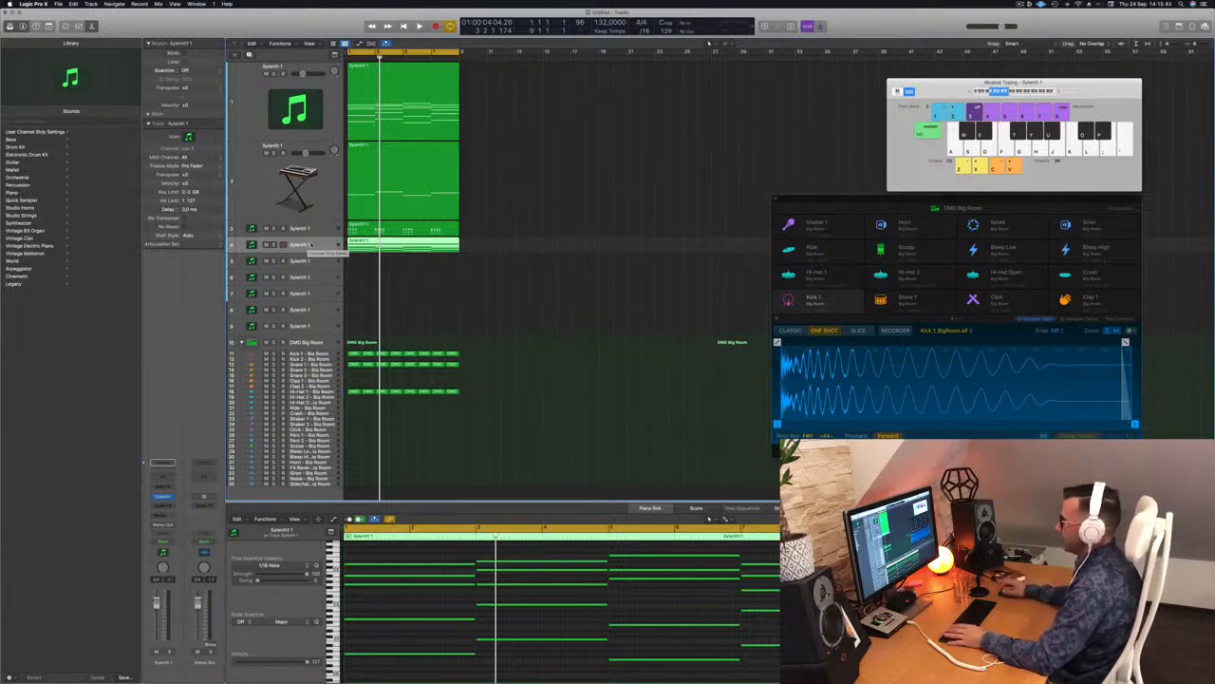
left_click_drag(327, 252, 327, 275)
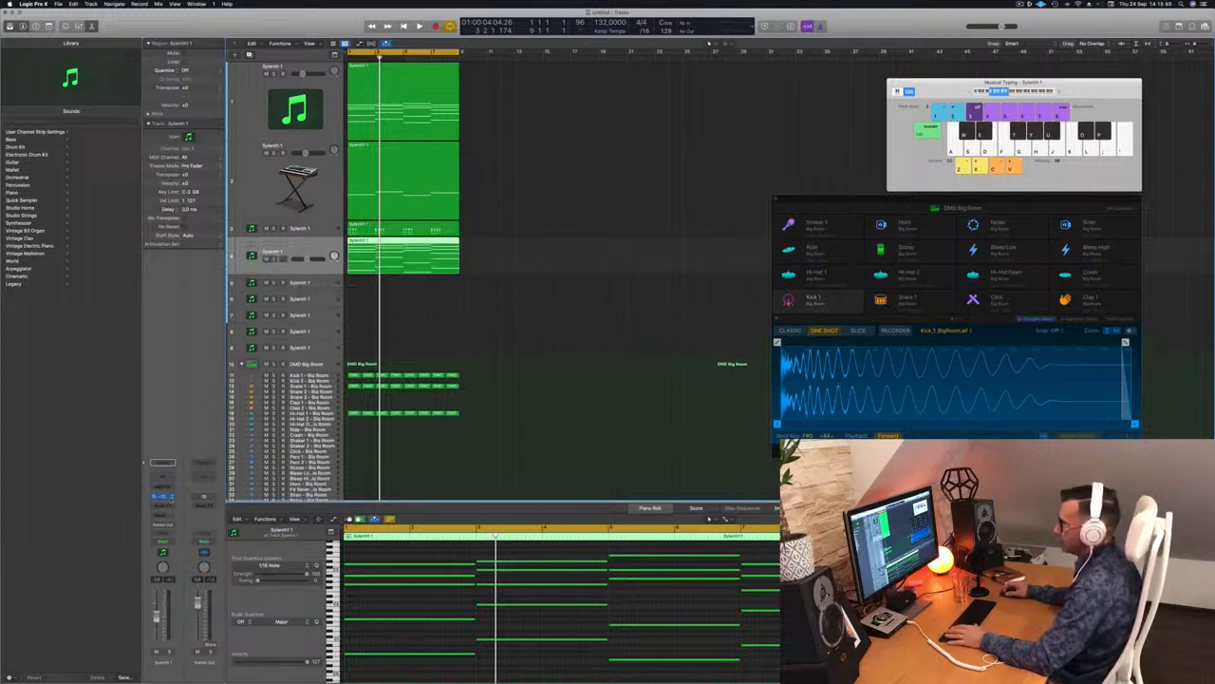
left_click(166, 496)
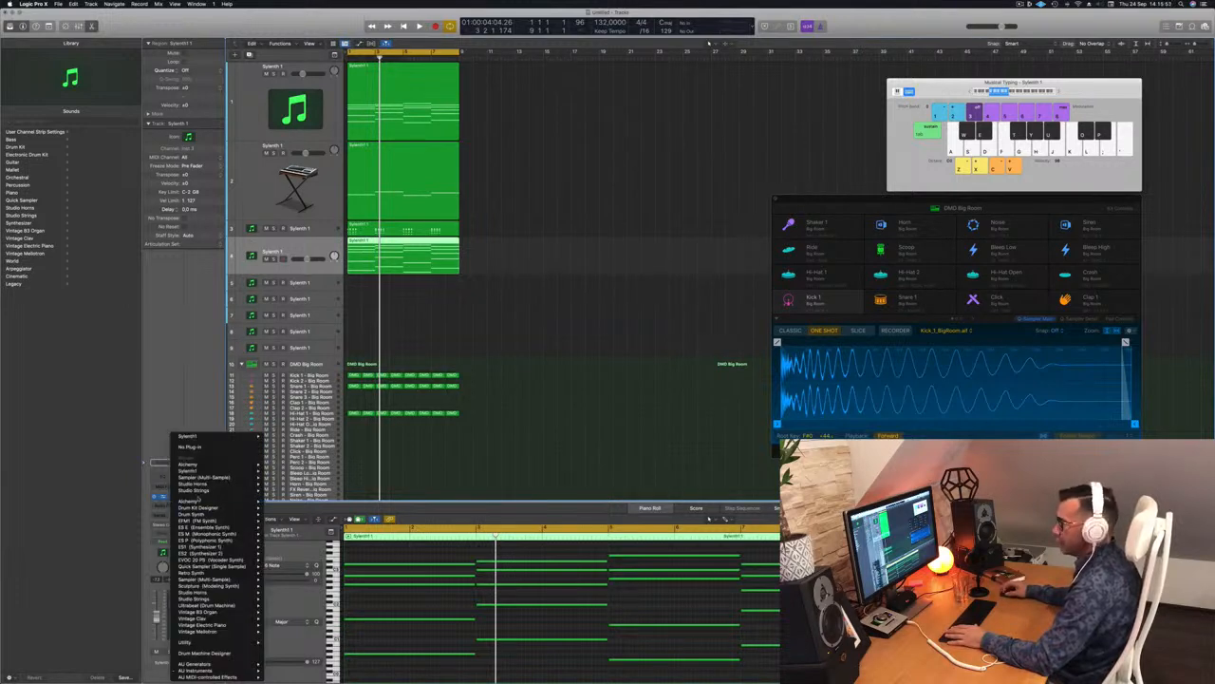
Step: Load Alchemy (Stereo) on track 4 with the Arpeggiated 1970s Analog Arp preset and audition it
left_click(280, 502)
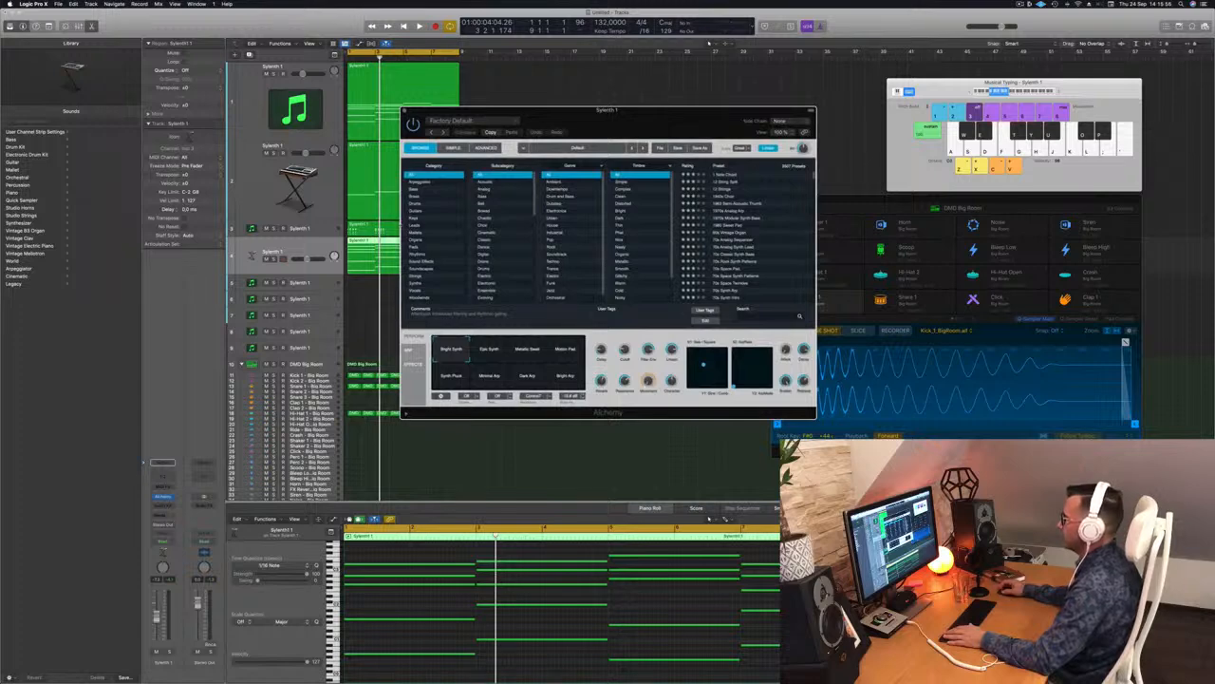
left_click(423, 182)
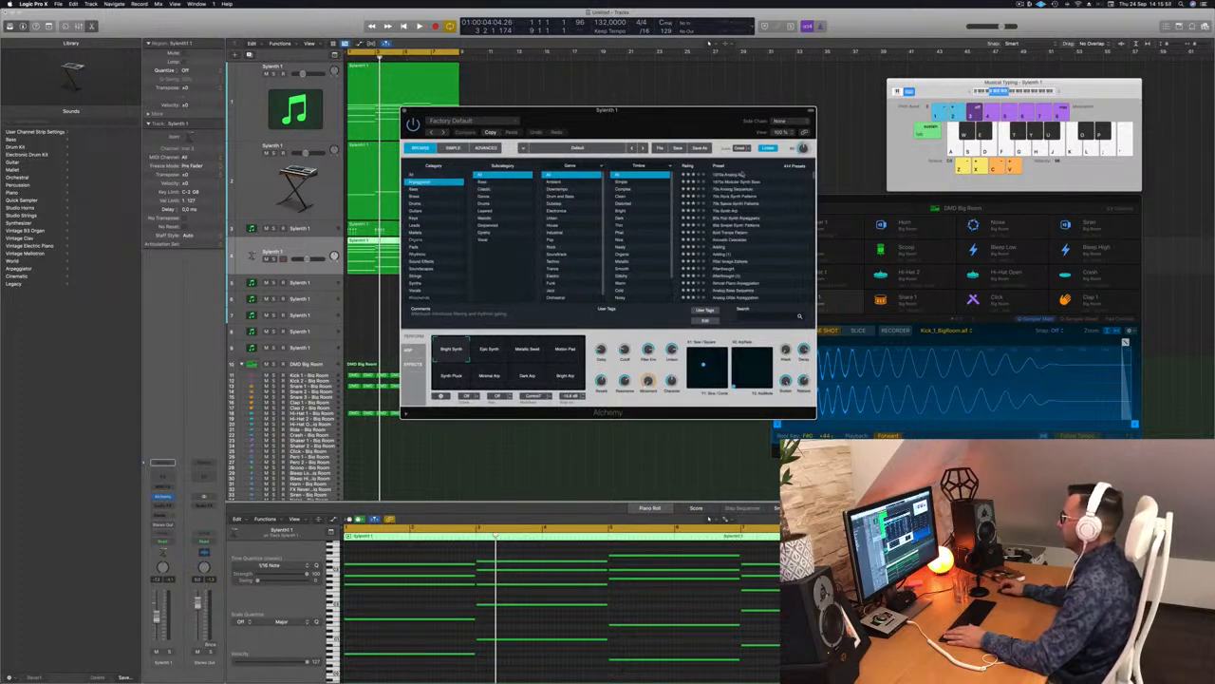
left_click_drag(704, 113, 838, 103)
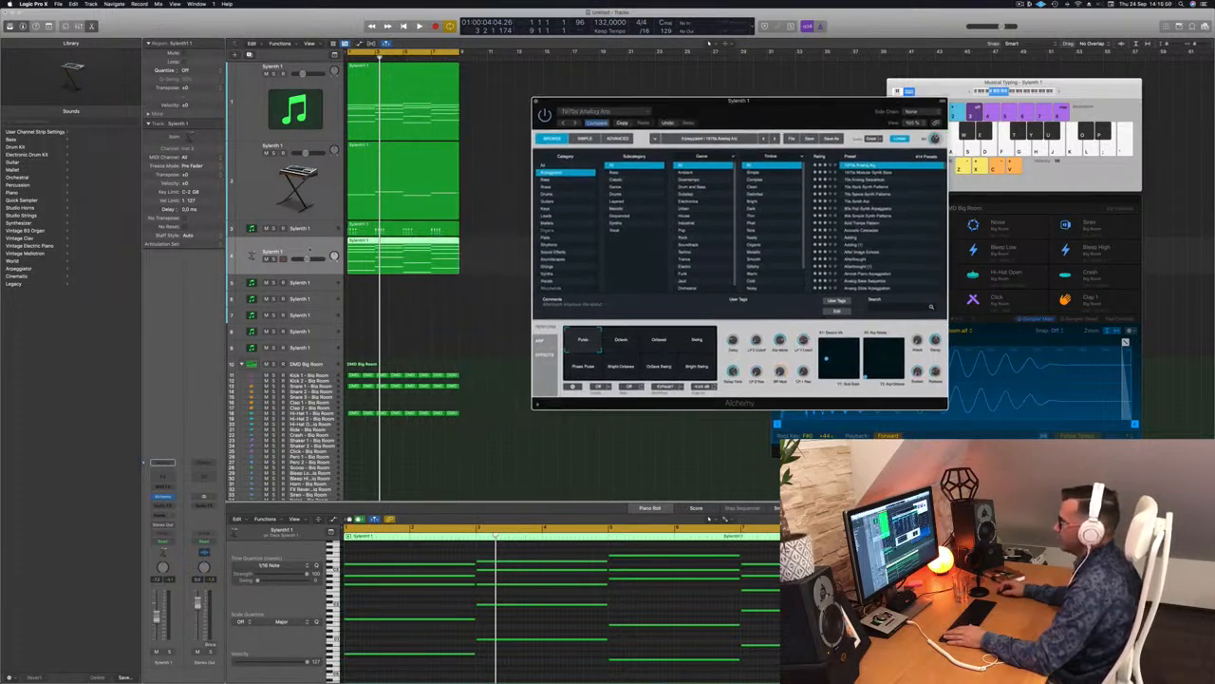
left_click(373, 493)
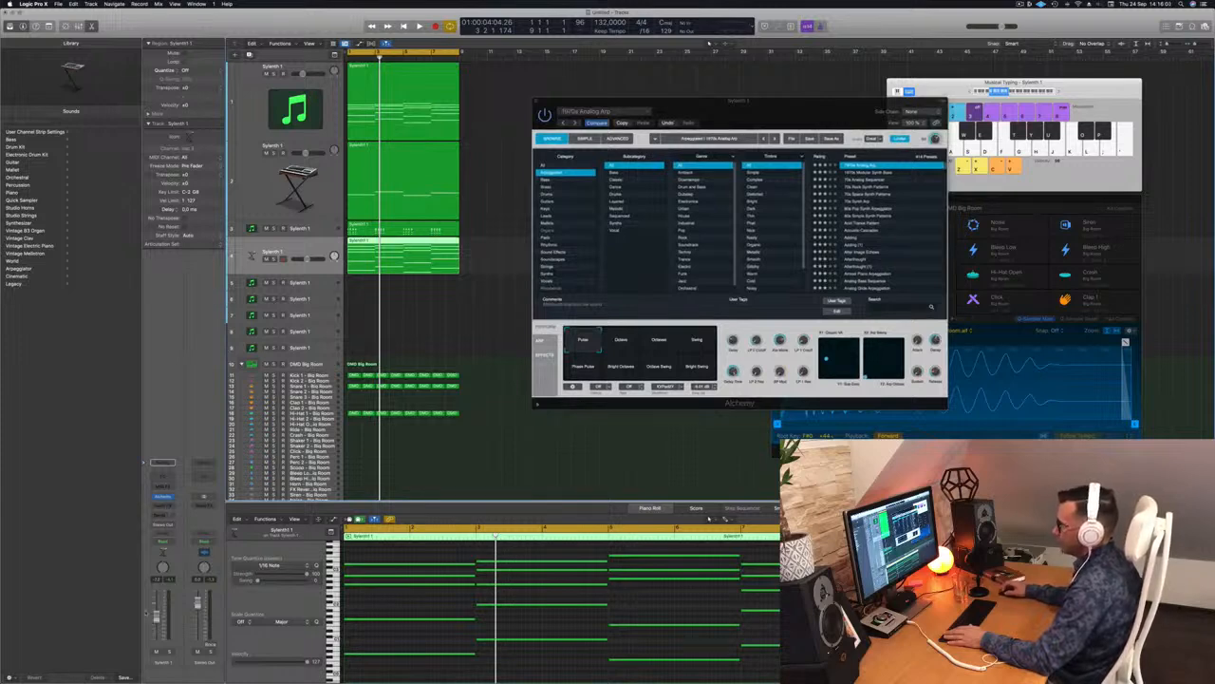
key("space")
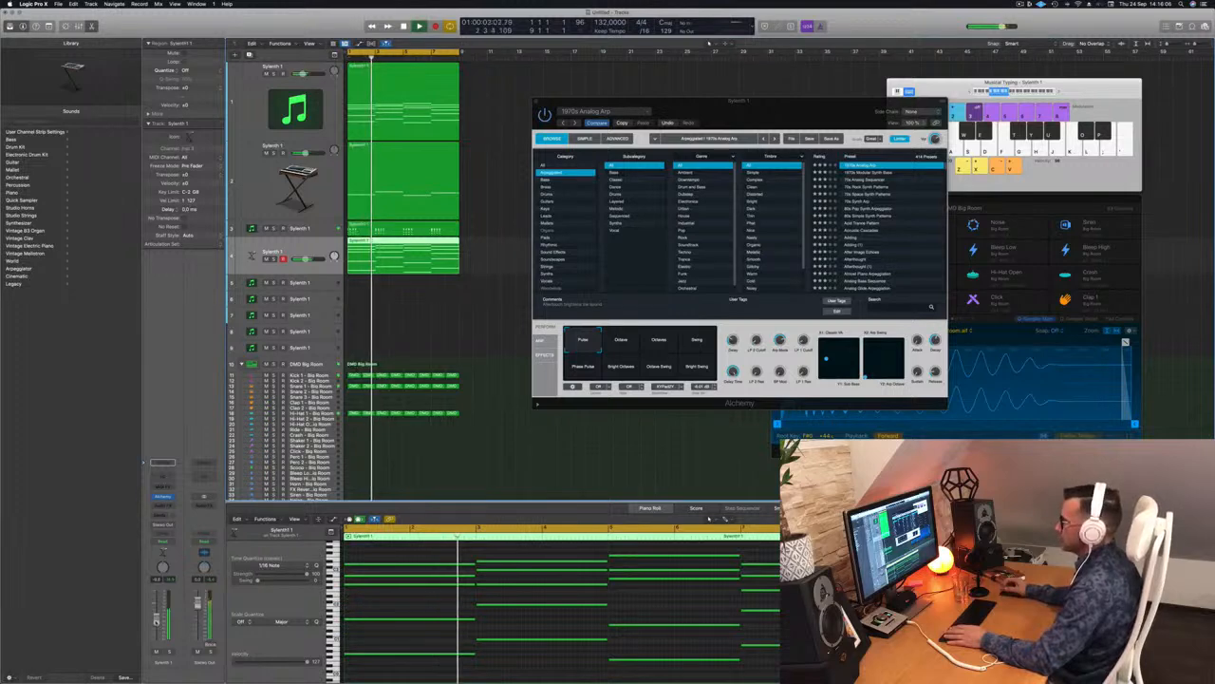
left_click_drag(798, 124, 845, 104)
key("space")
key("space")
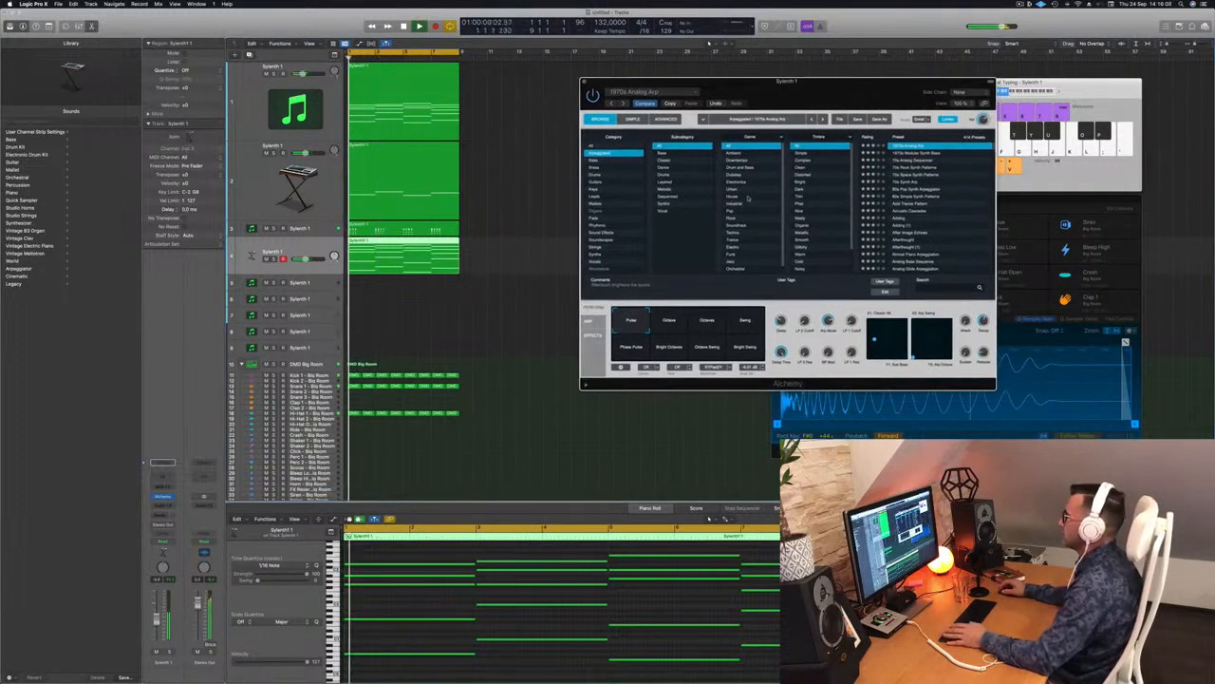
key("space")
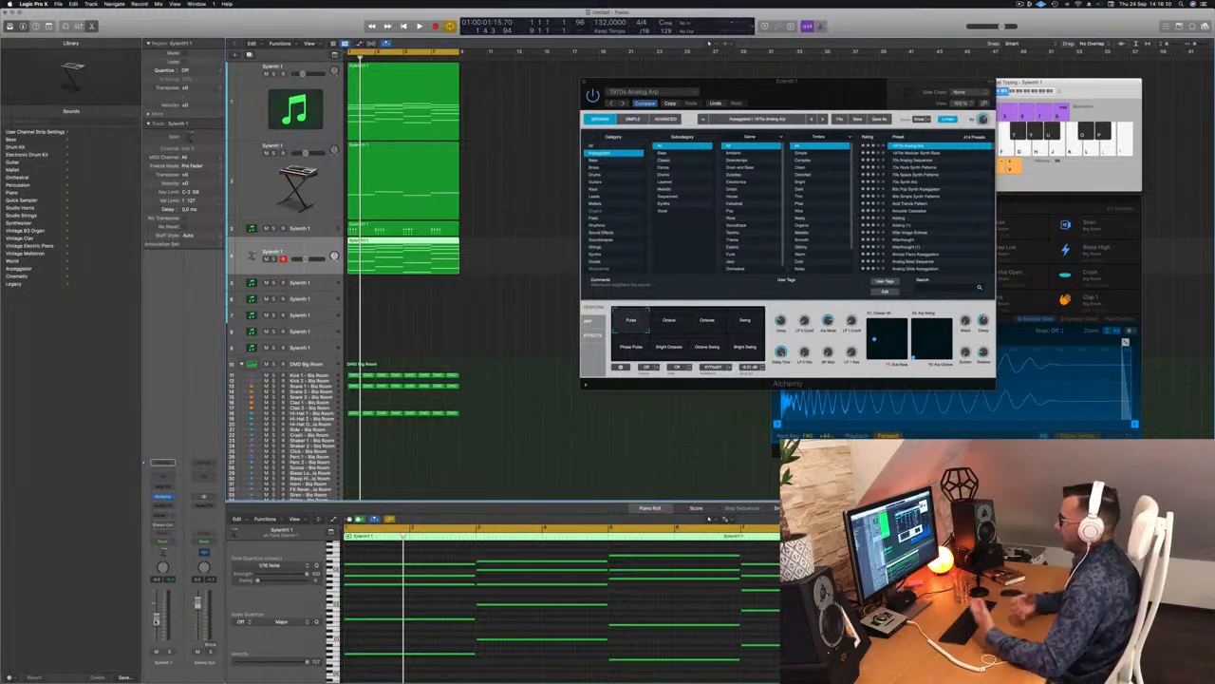
Step: Play the arp while moving the Alchemy window aside
key("space")
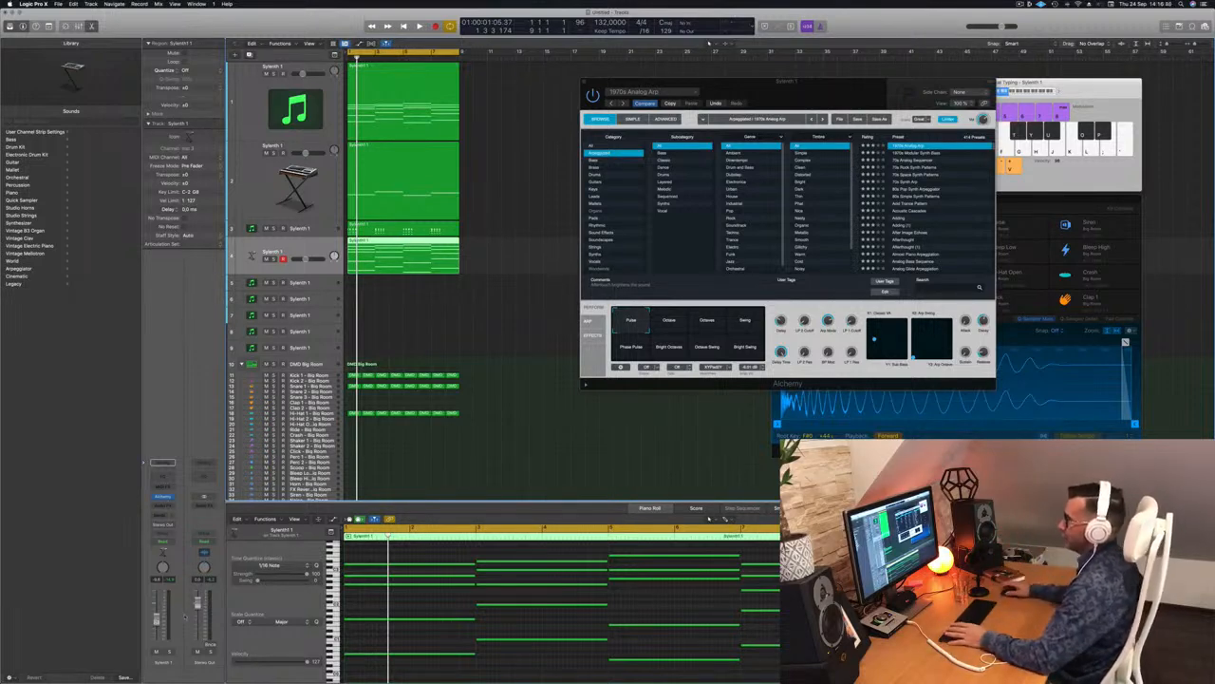
left_click(848, 95)
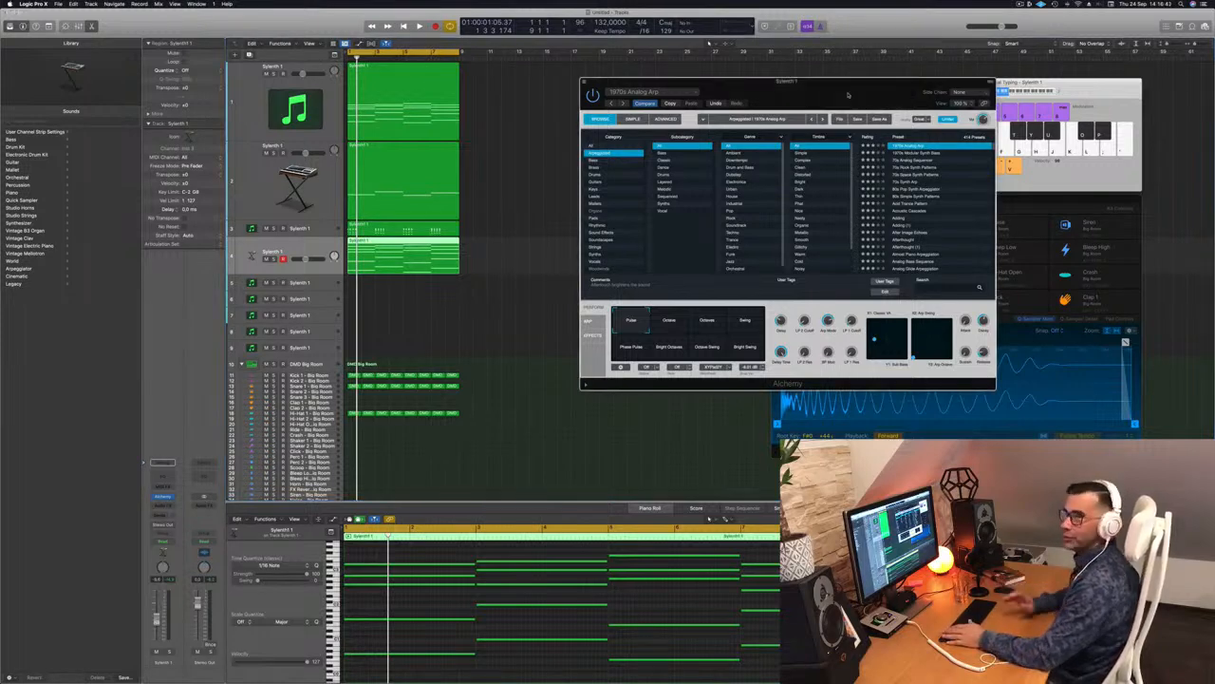
key("space")
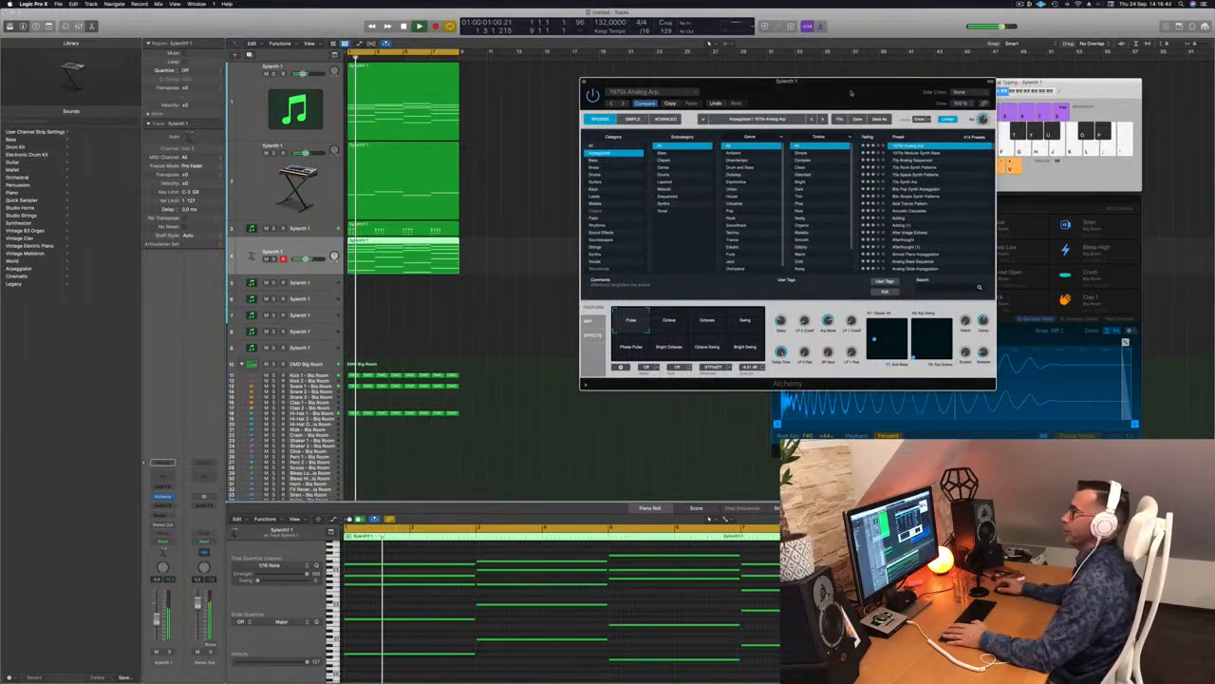
left_click_drag(851, 92, 764, 149)
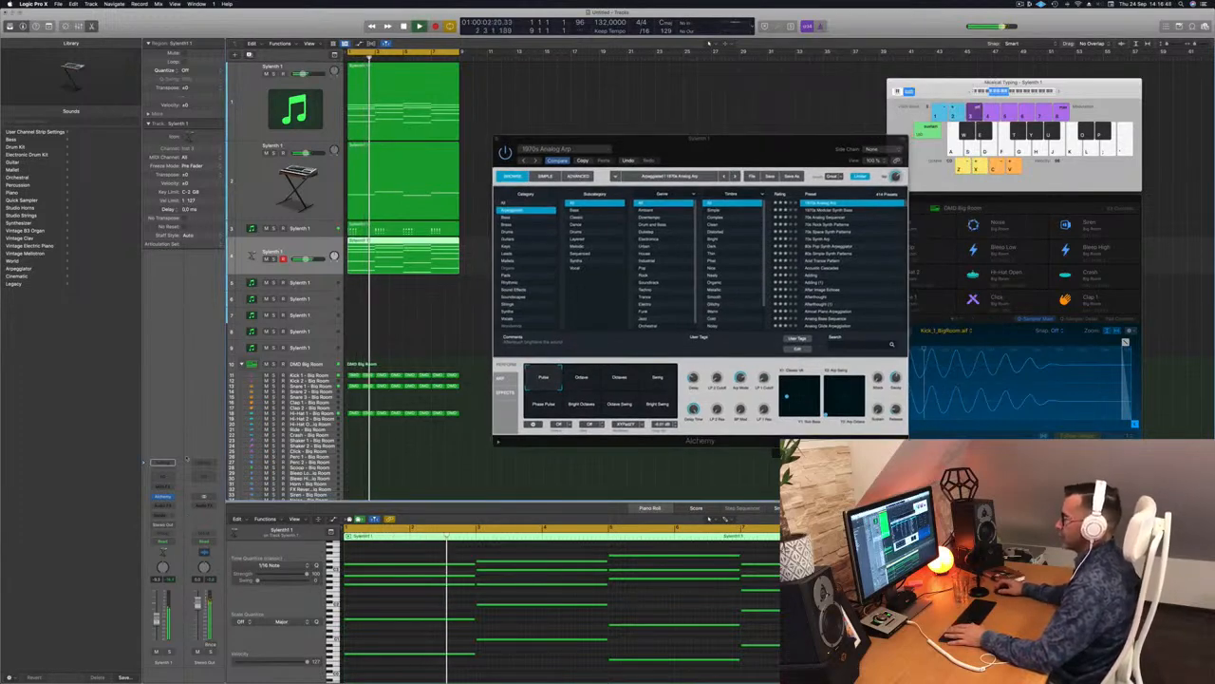
left_click_drag(761, 150, 861, 166)
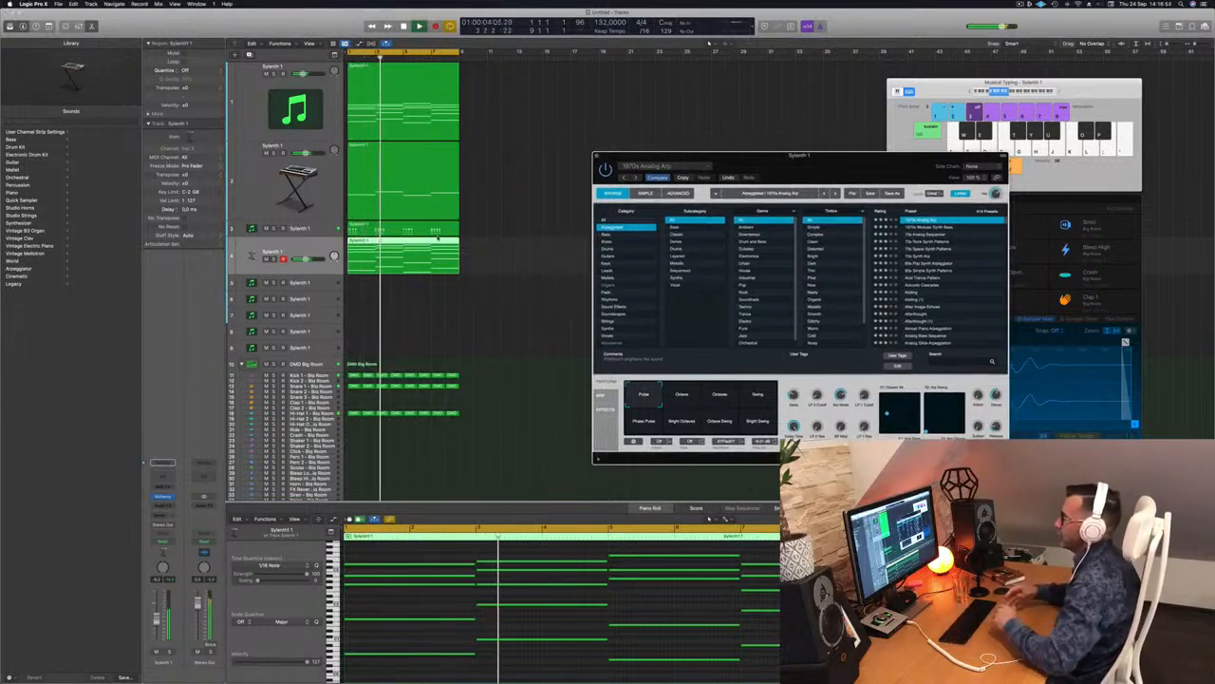
left_click_drag(760, 155, 766, 119)
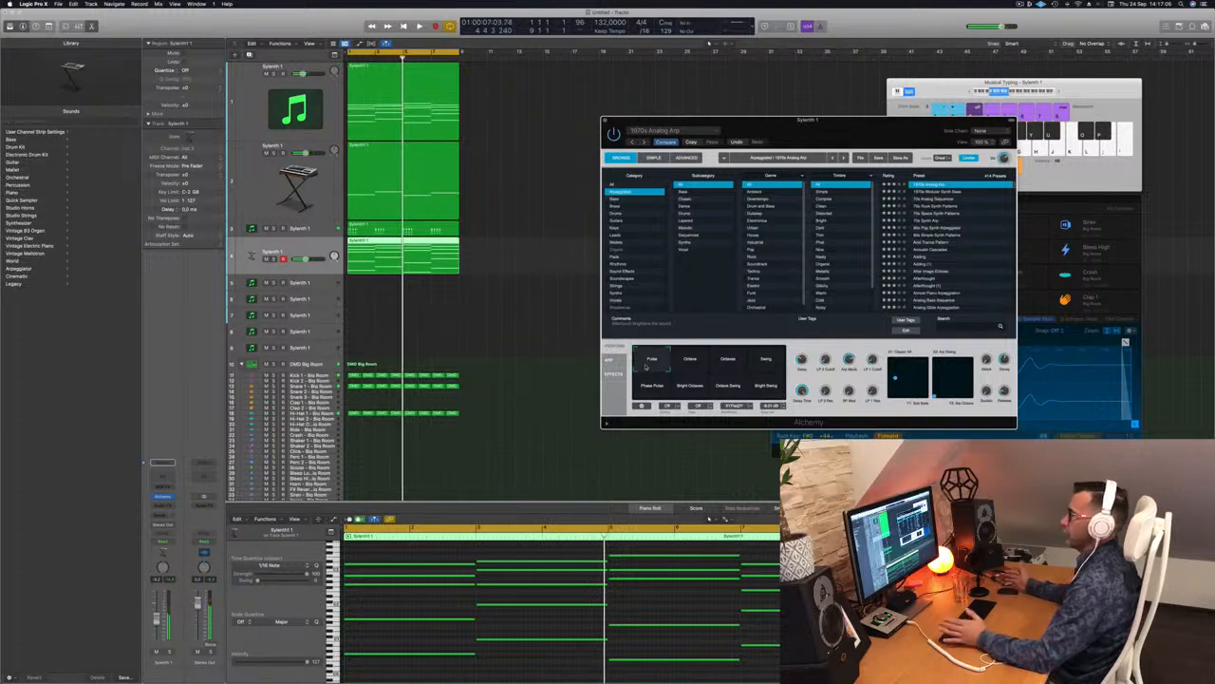
Step: Insert a Channel EQ on track 4 and raise its low cut to about 124 Hz
key("space")
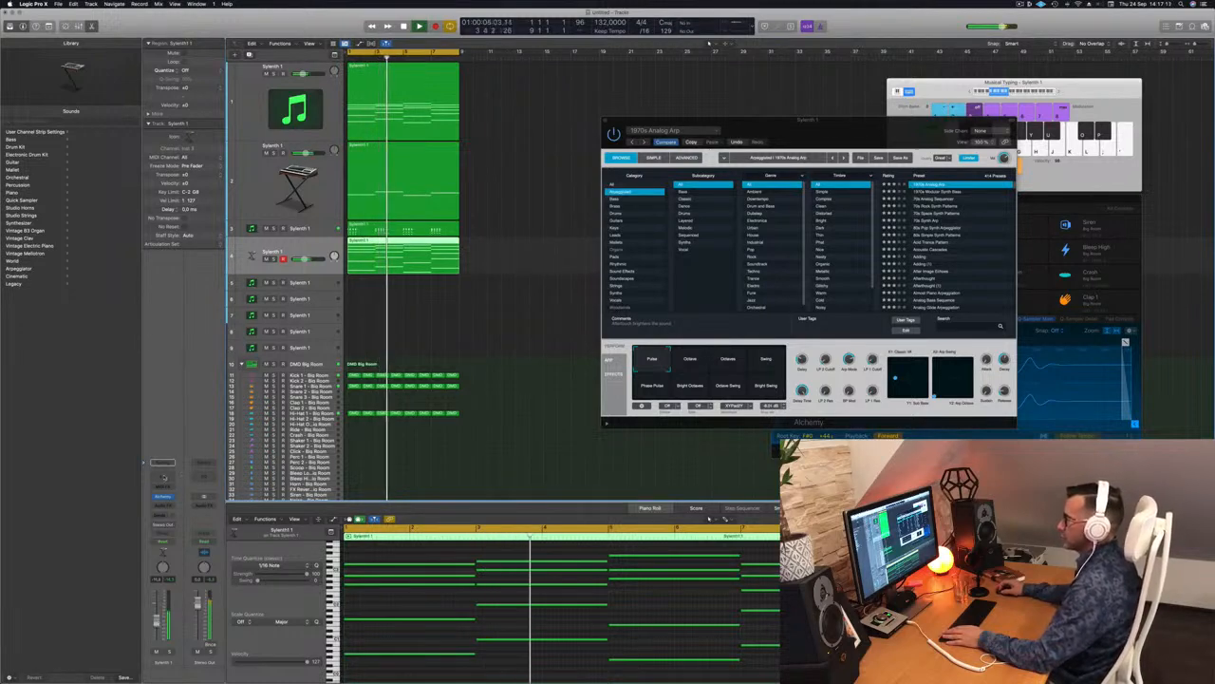
left_click(165, 477)
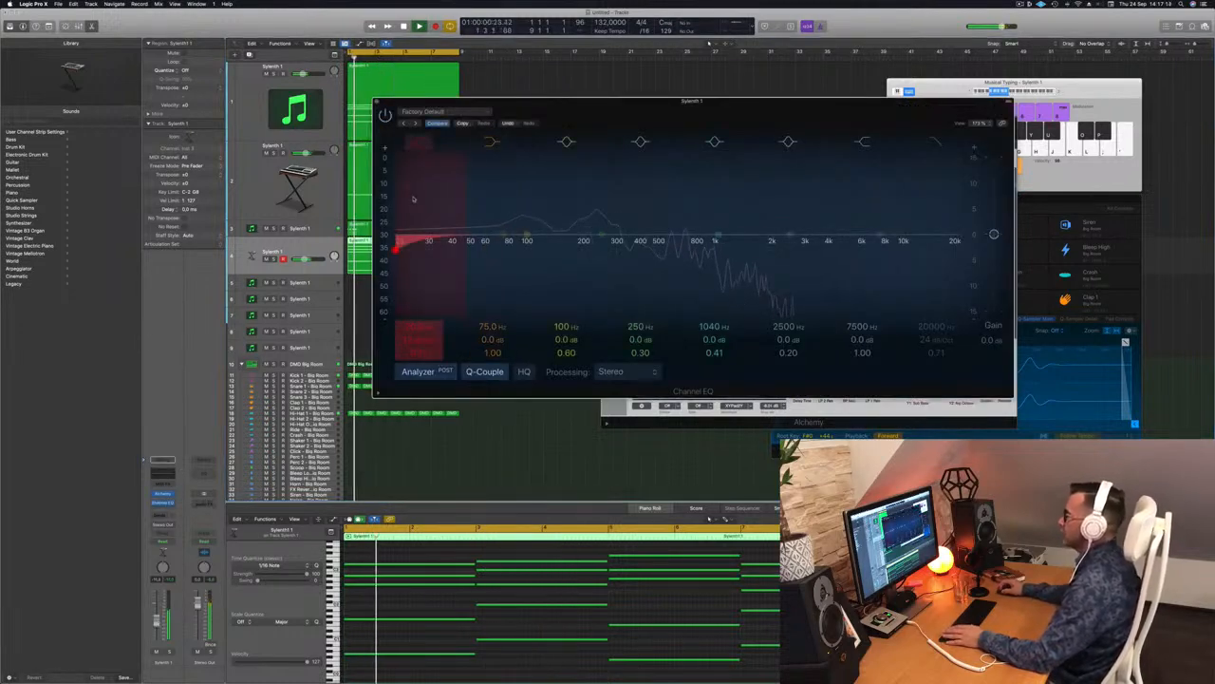
left_click_drag(396, 245, 529, 247)
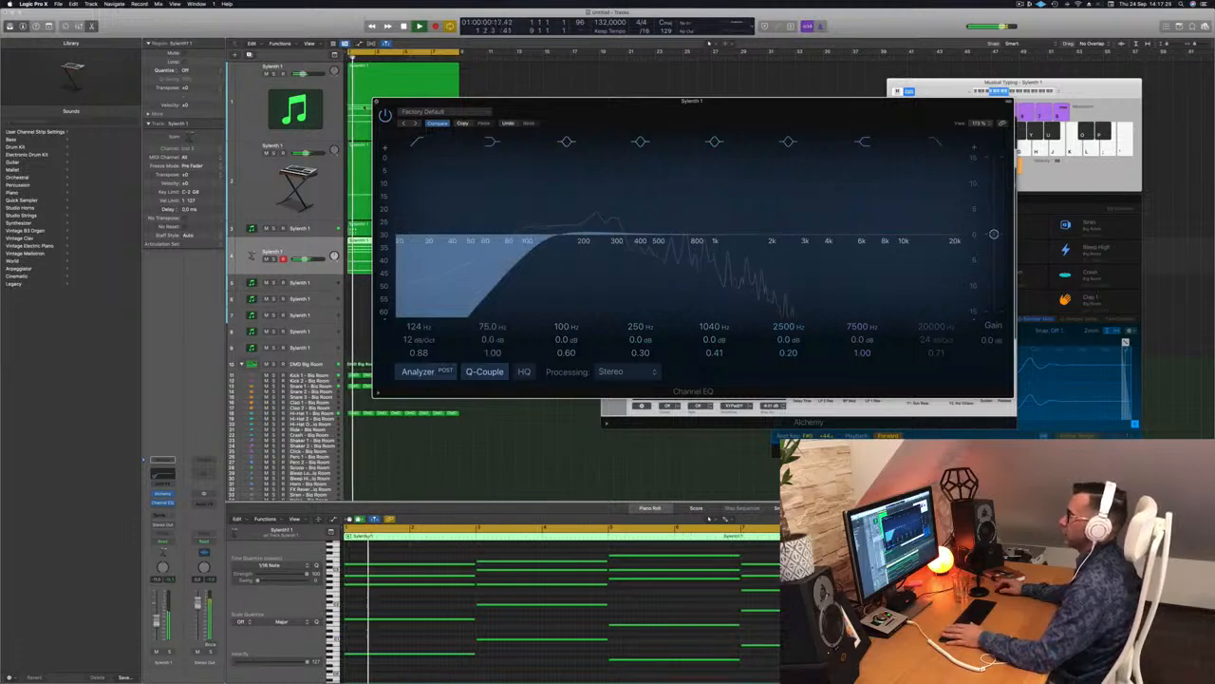
Step: Close the EQ, toggle track 4's solo on and off, and lower its volume slightly
left_click(376, 101)
left_click(274, 258)
left_click(274, 259)
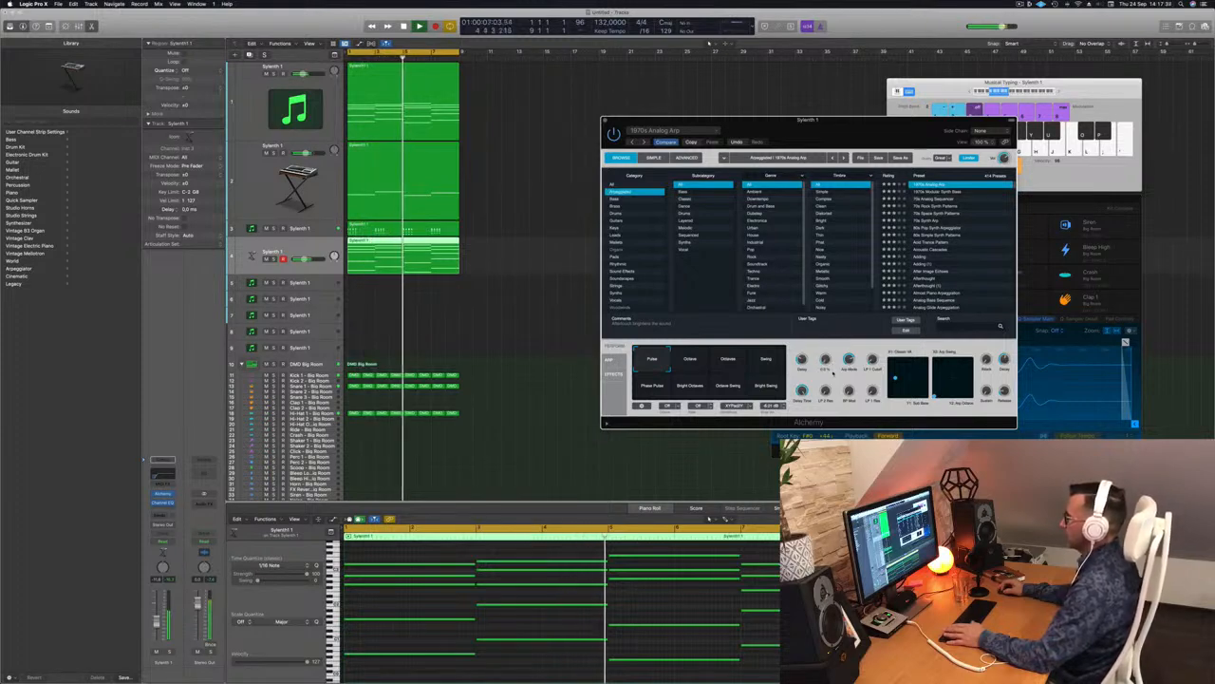
left_click_drag(157, 617, 157, 622)
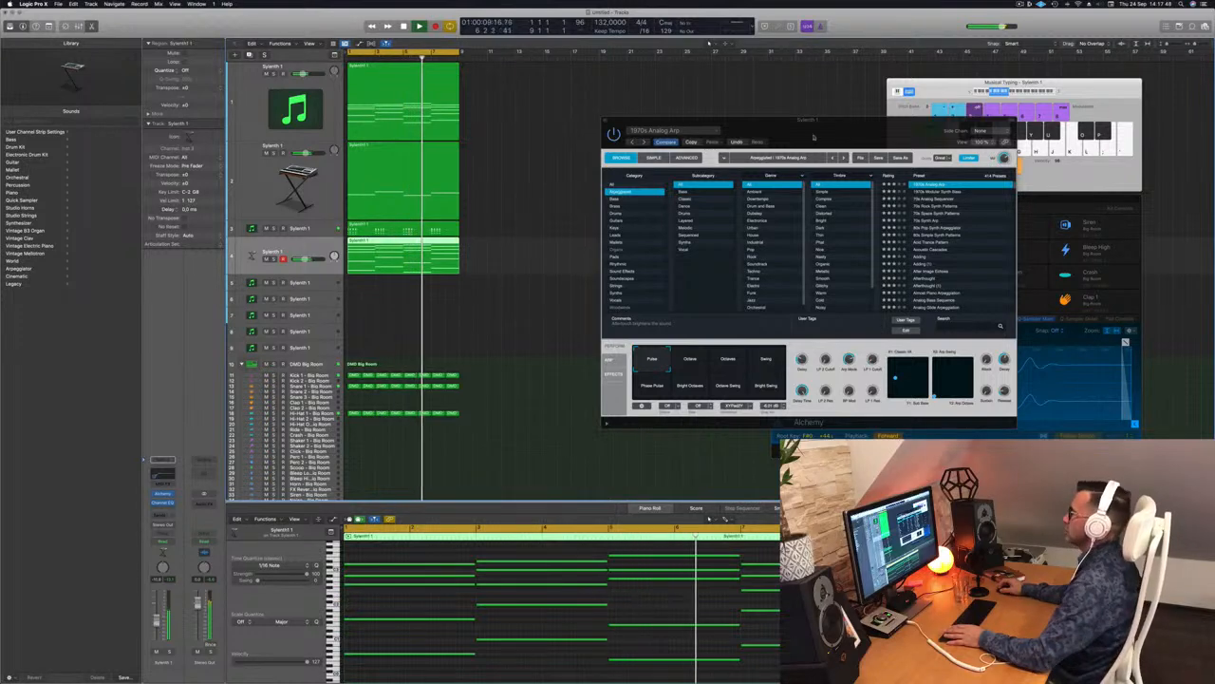
left_click_drag(796, 133, 593, 148)
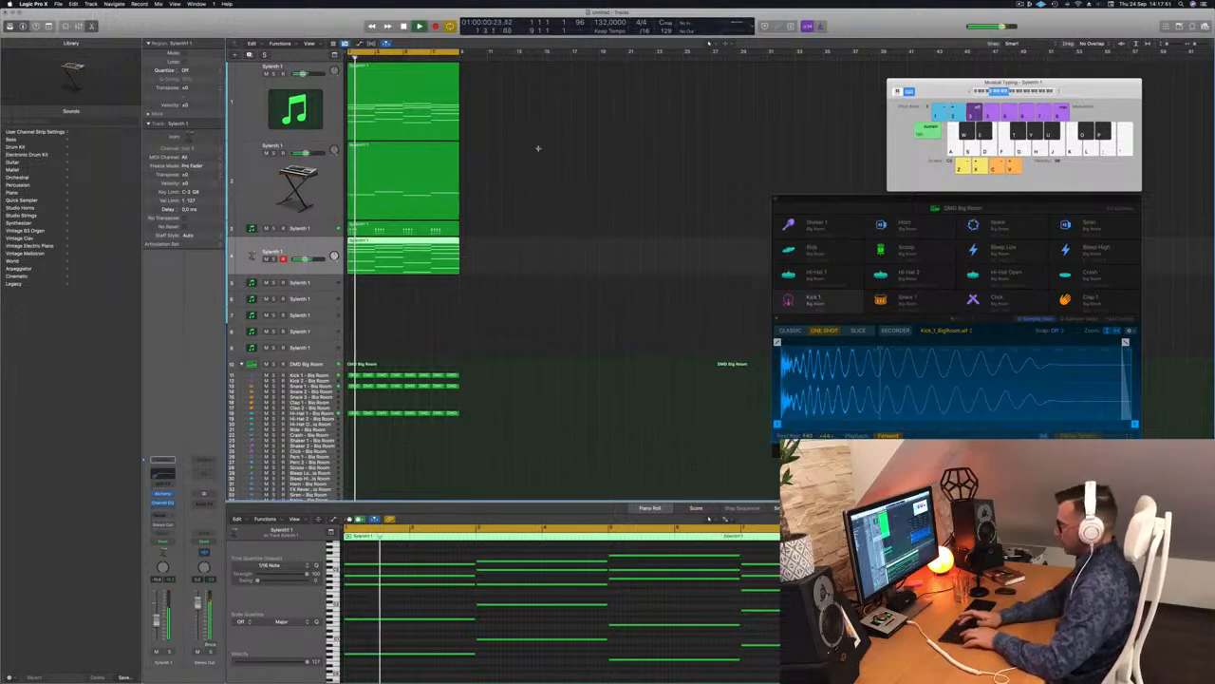
Step: Repeat all regions with Cmd+R out to bar 33, then deselect and select track 3
key("super+r")
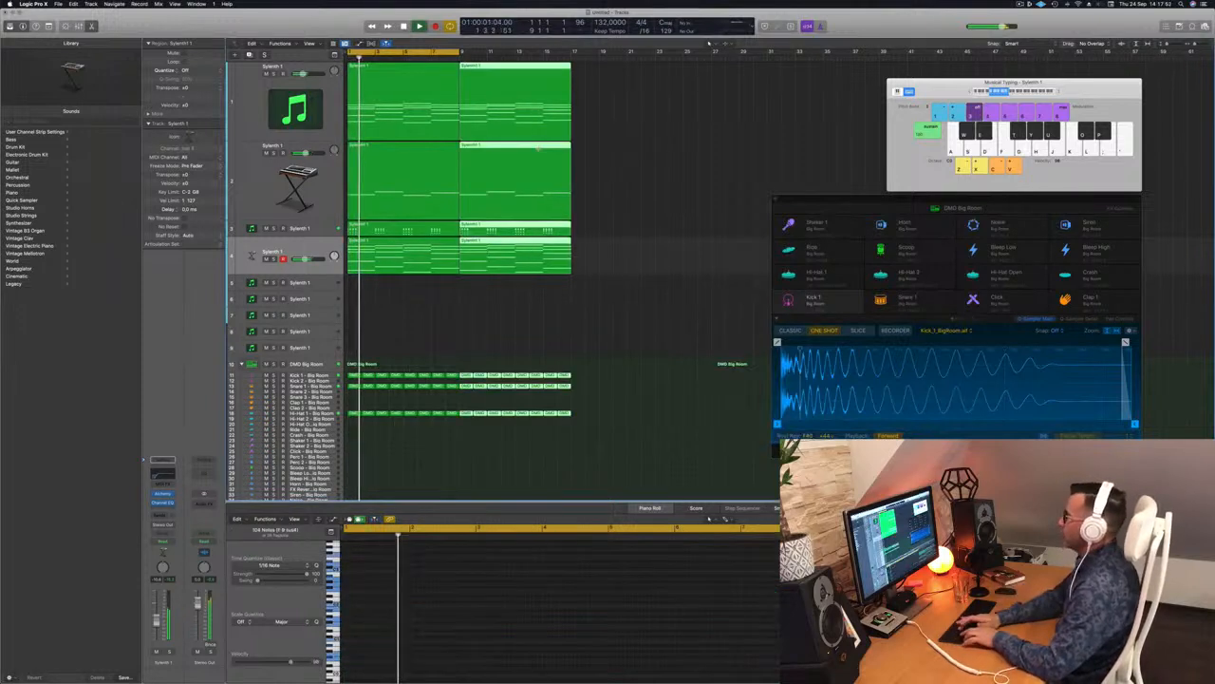
key("super+r")
key("super+r")
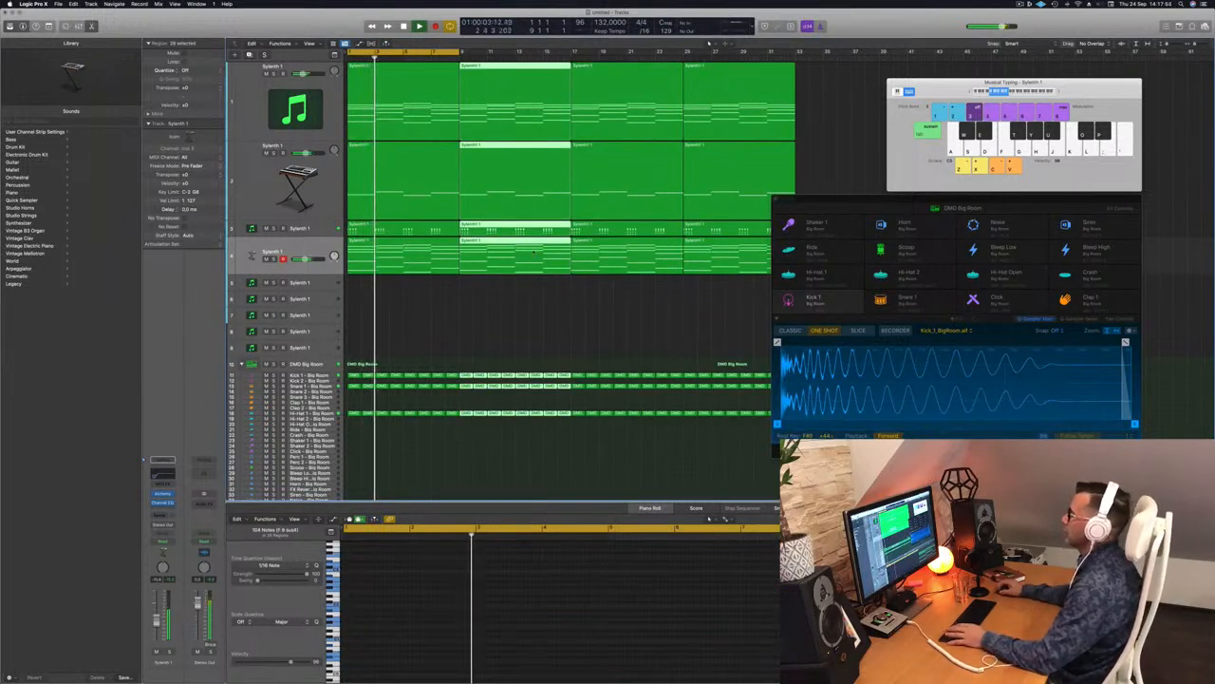
left_click(470, 318)
key("Return")
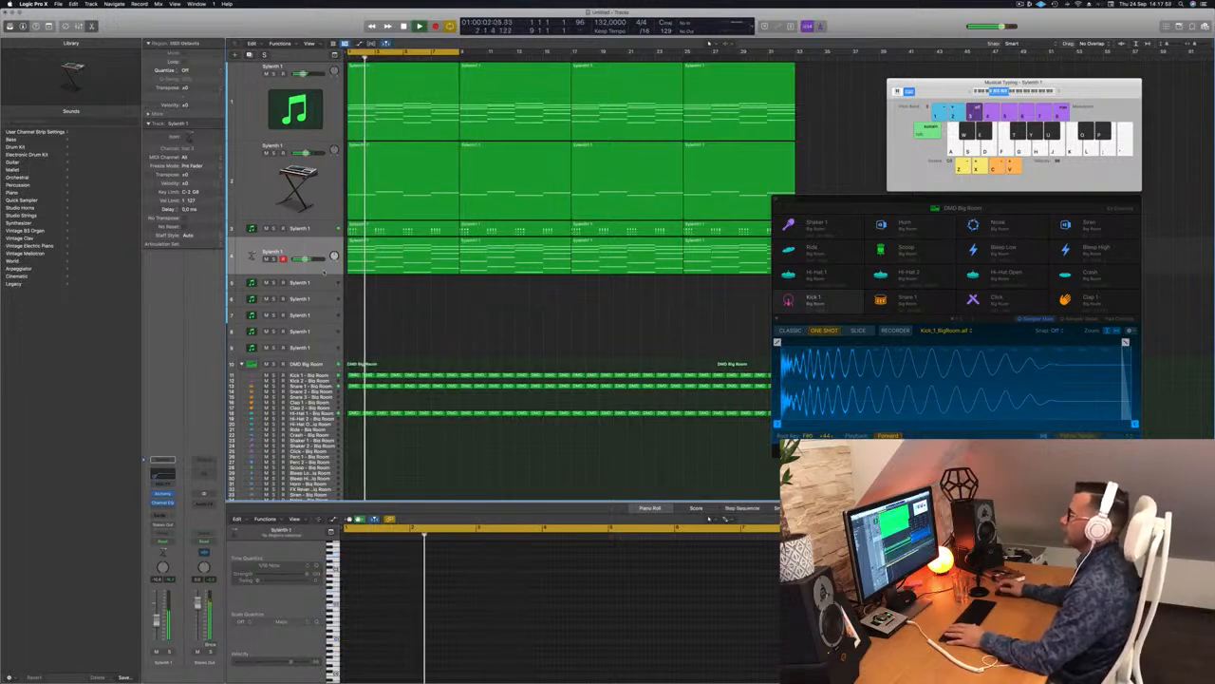
left_click(317, 230)
key("Return")
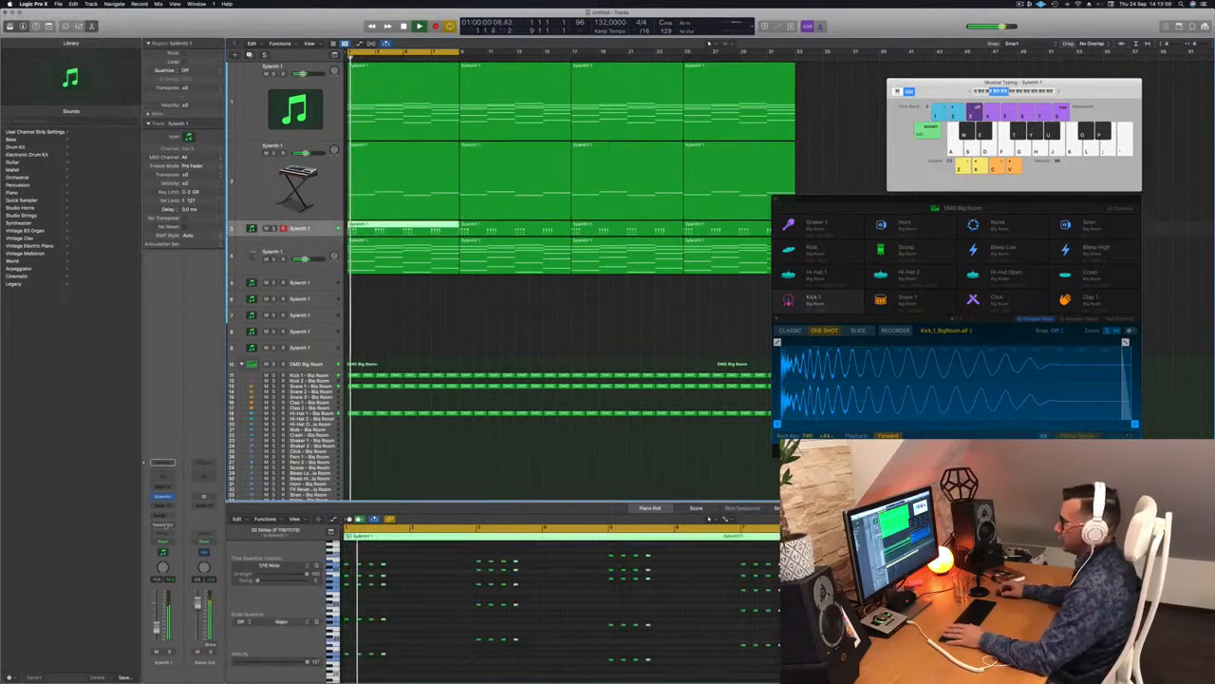
Step: Add a send from track 3 to a new bus
left_click(162, 514)
mouse_move(181, 525)
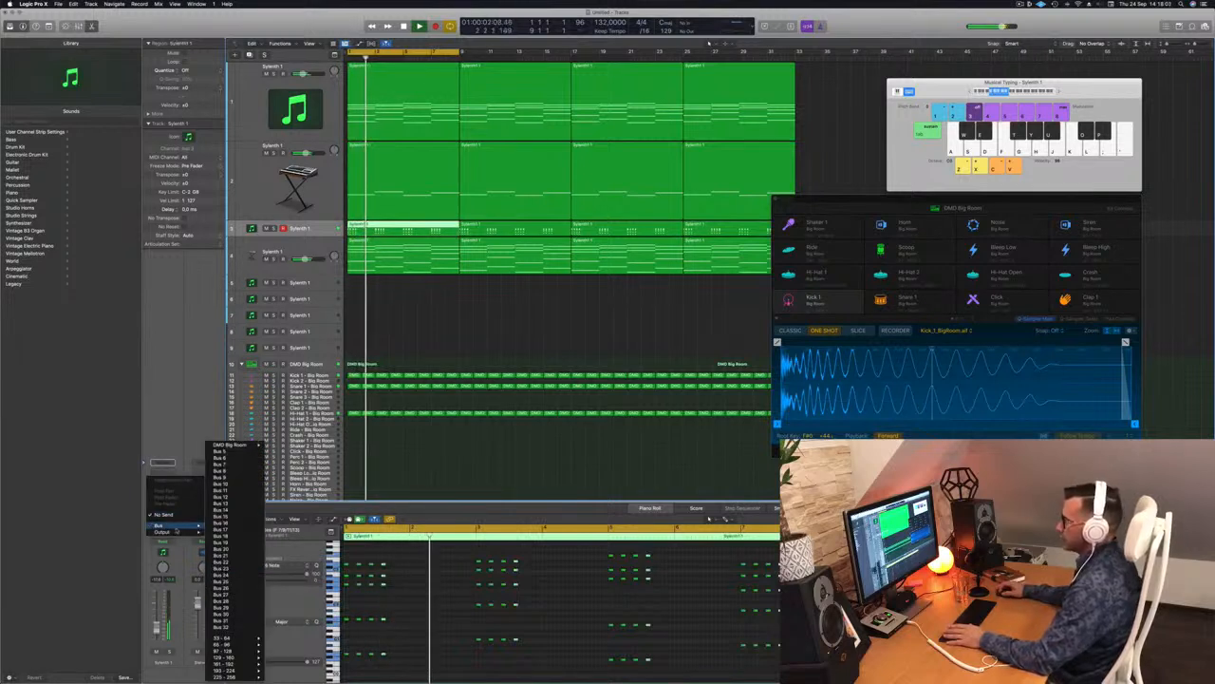
left_click(224, 457)
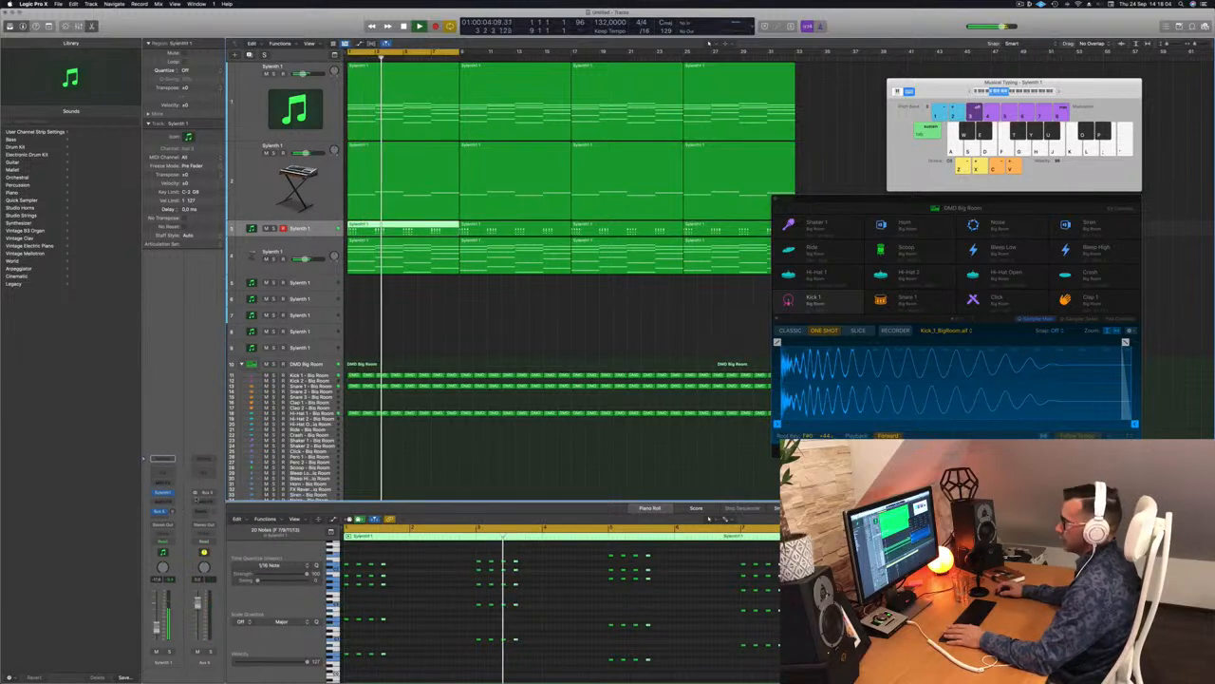
left_click(193, 513)
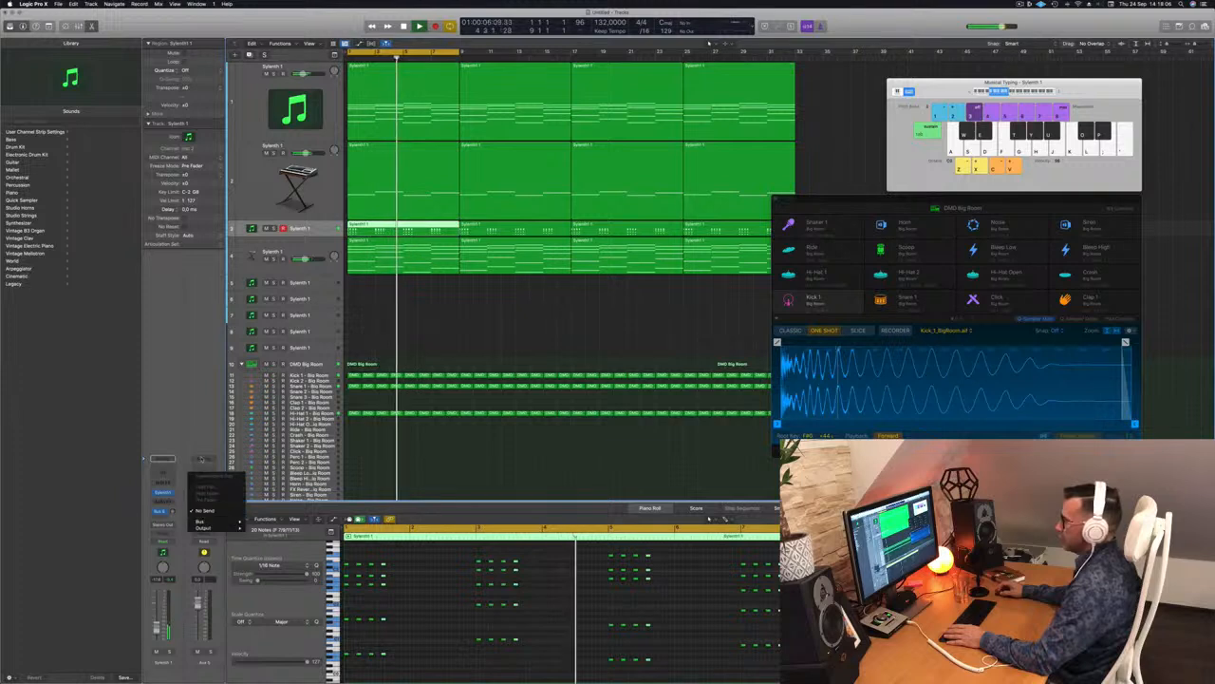
left_click(190, 515)
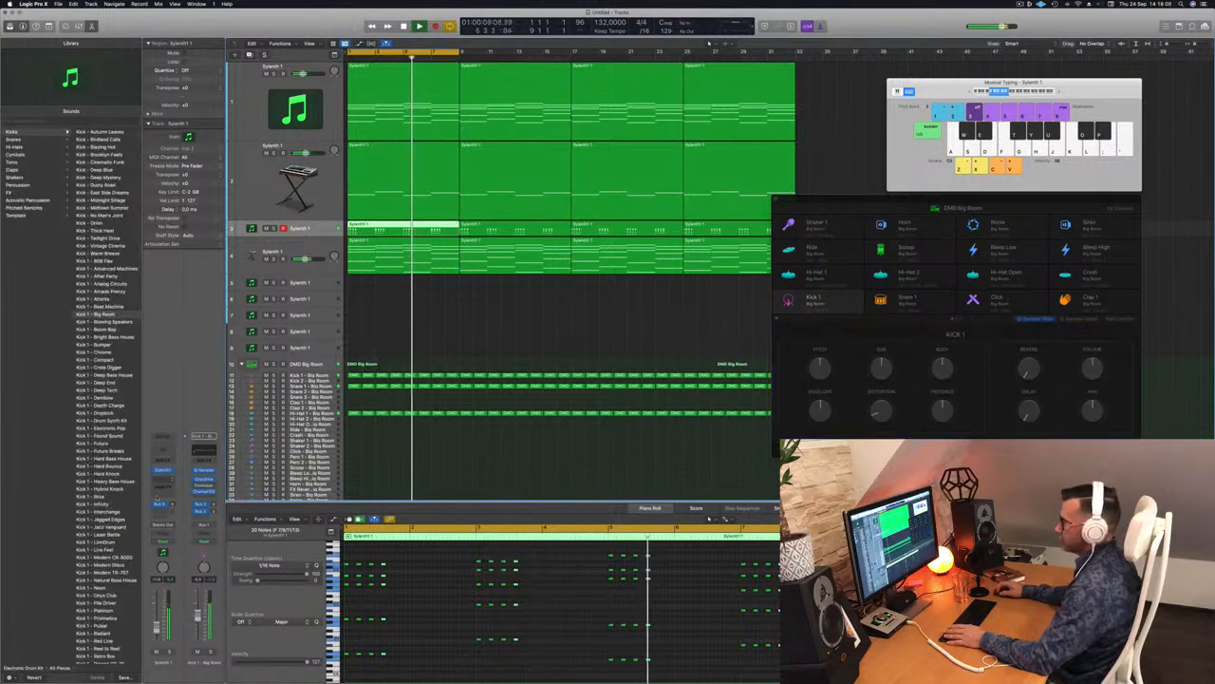
Step: Insert a stereo SilverVerb reverb on the new aux channel
left_click(160, 505)
left_click(161, 506)
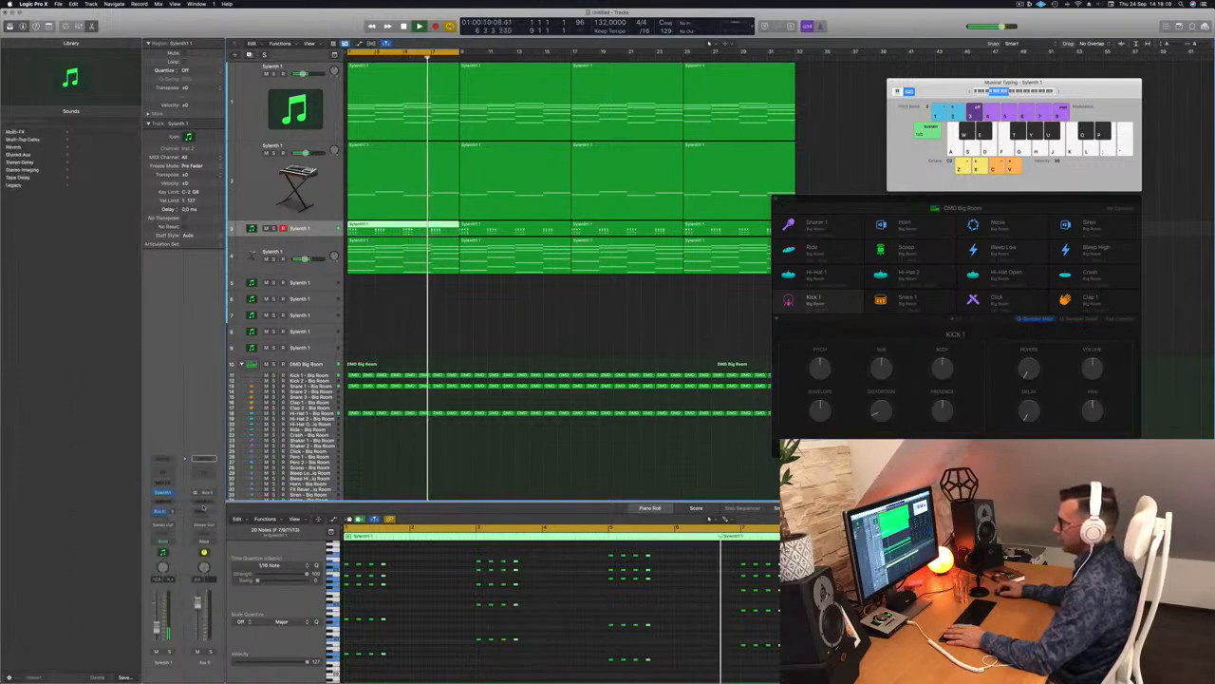
left_click(207, 502)
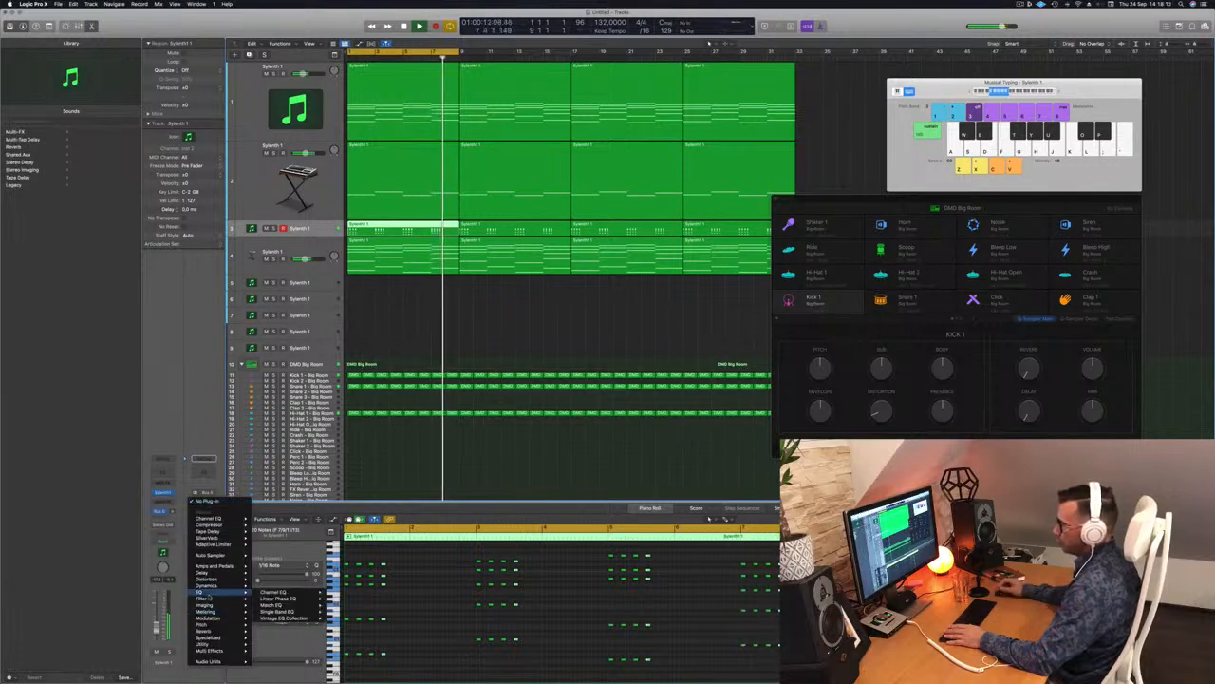
mouse_move(215, 631)
mouse_move(279, 651)
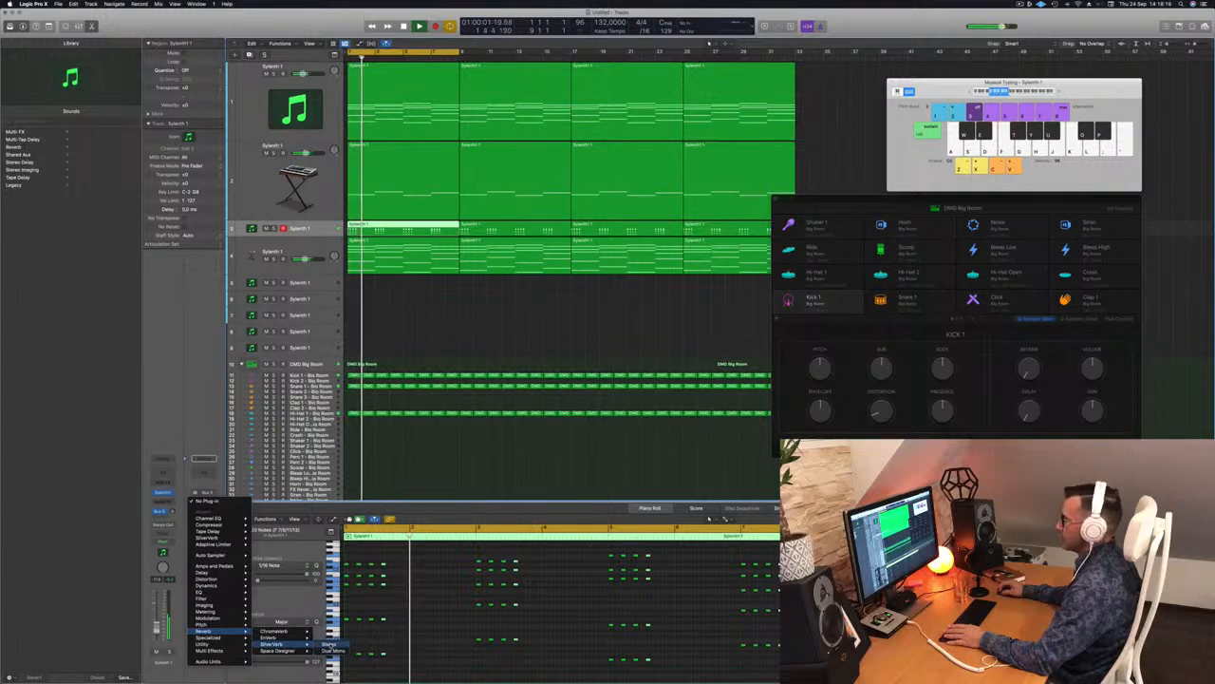
left_click(324, 650)
left_click_drag(611, 106, 570, 96)
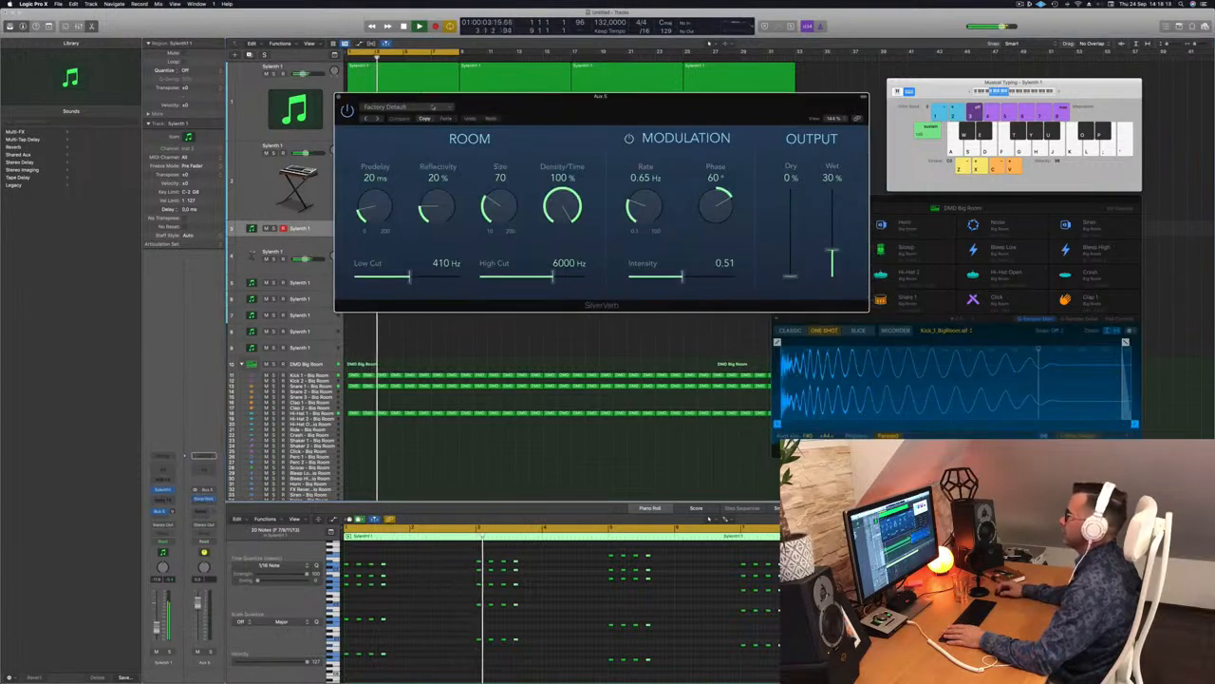
Step: Load SilverVerb's grandiose preset (92% reflectivity, size 162, 280 Hz low cut, 100% wet), then close it
left_click(408, 107)
left_click(380, 245)
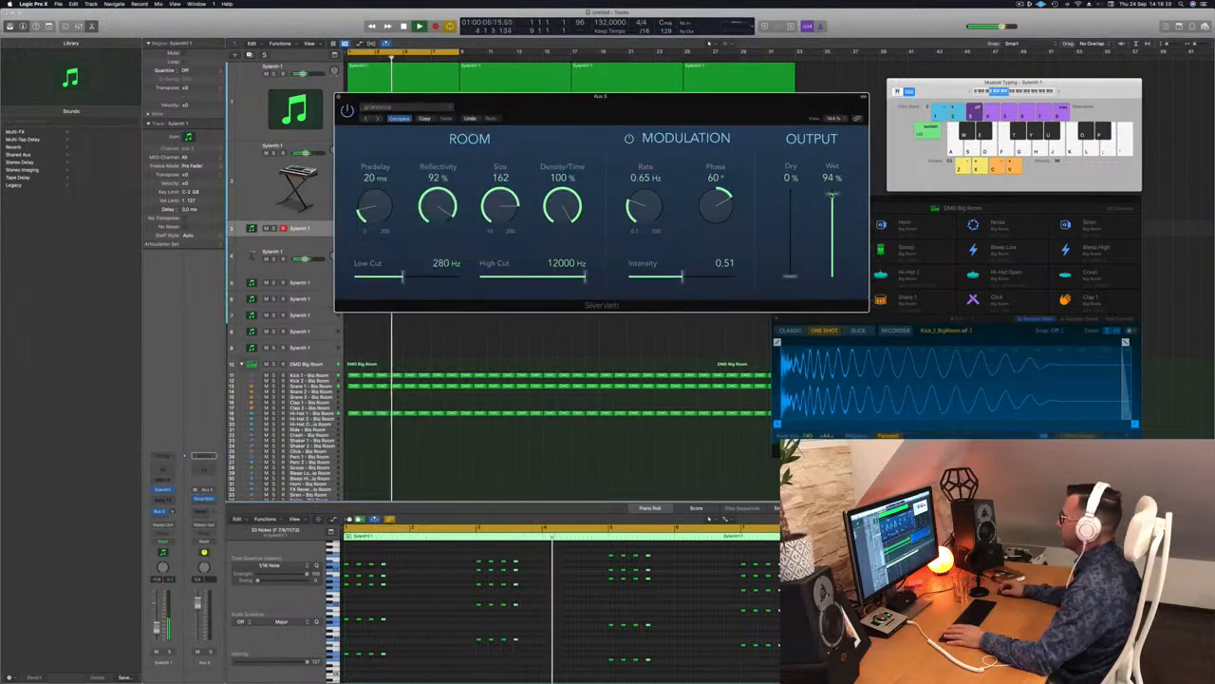
left_click(285, 248)
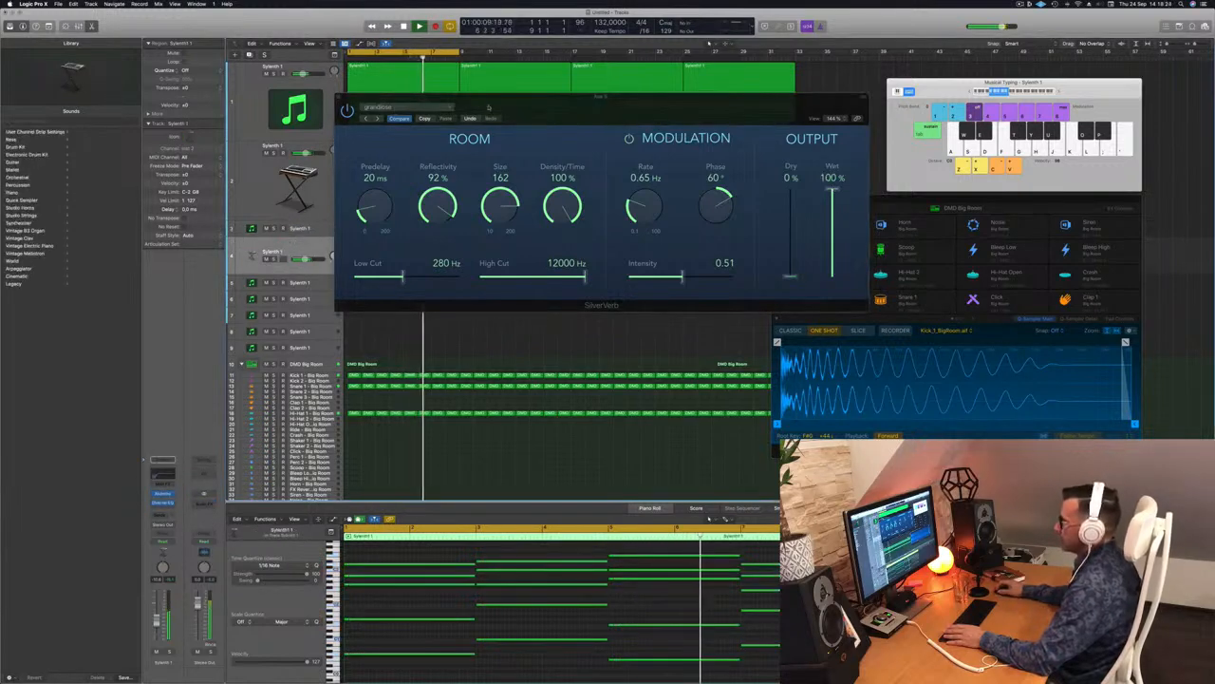
left_click_drag(485, 97, 805, 110)
left_click(316, 230)
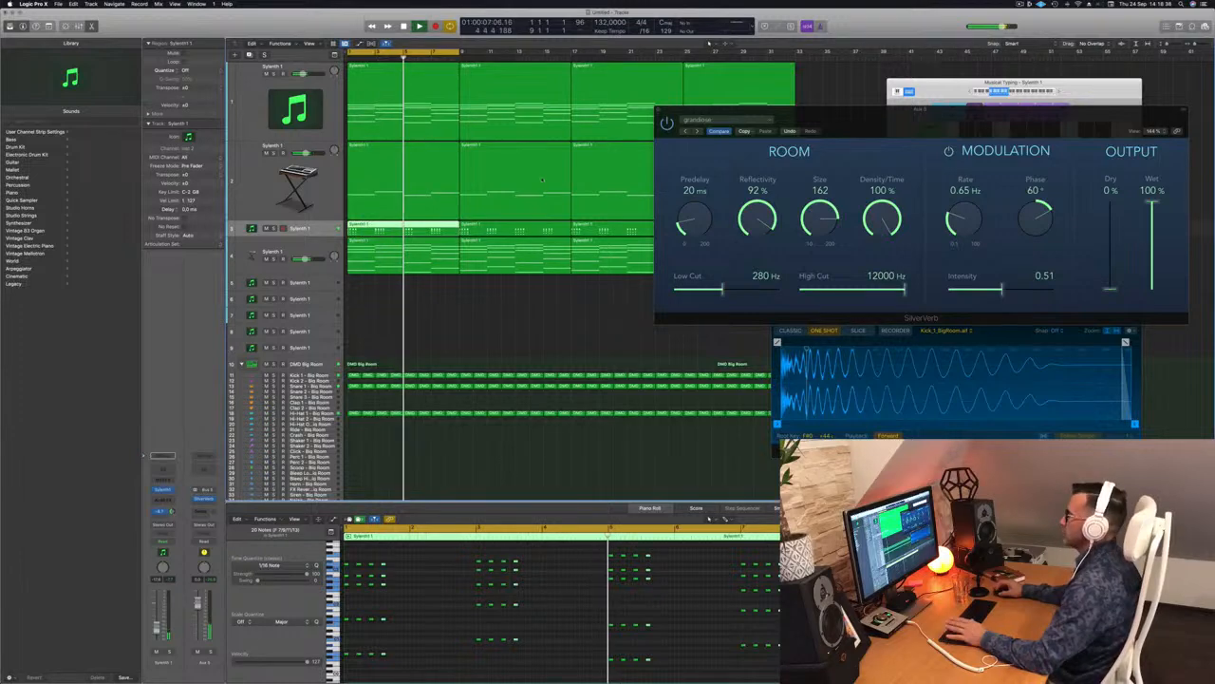
left_click_drag(708, 110, 602, 126)
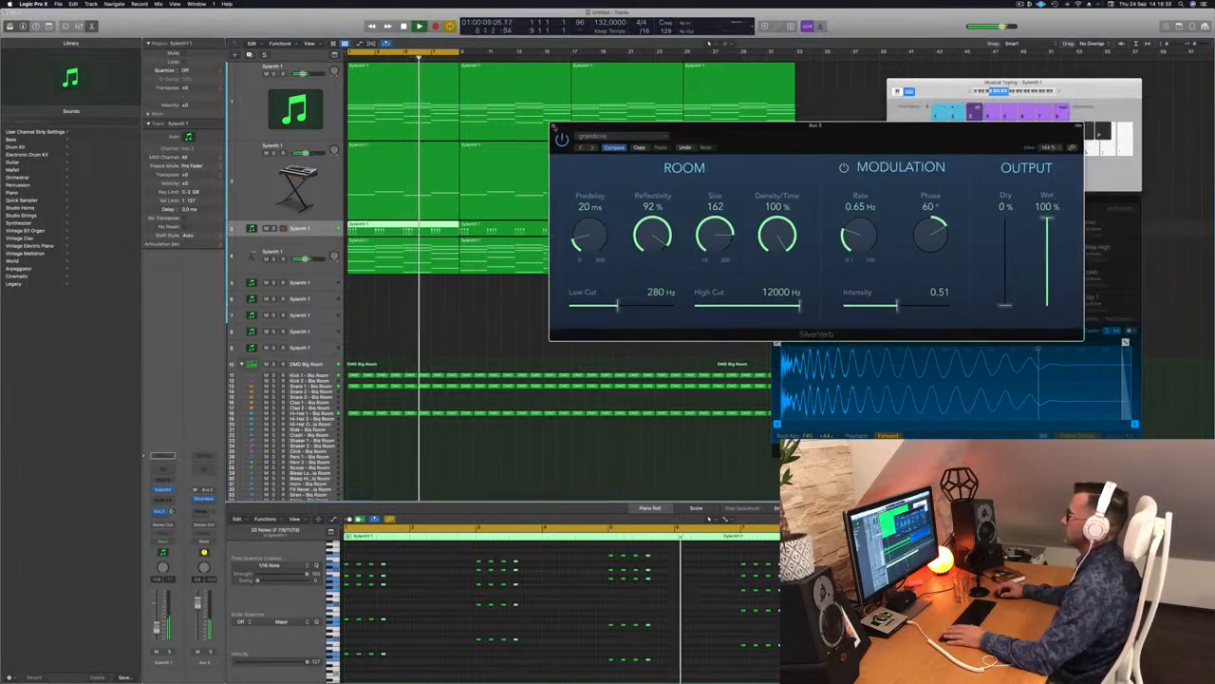
left_click(553, 125)
key("Down")
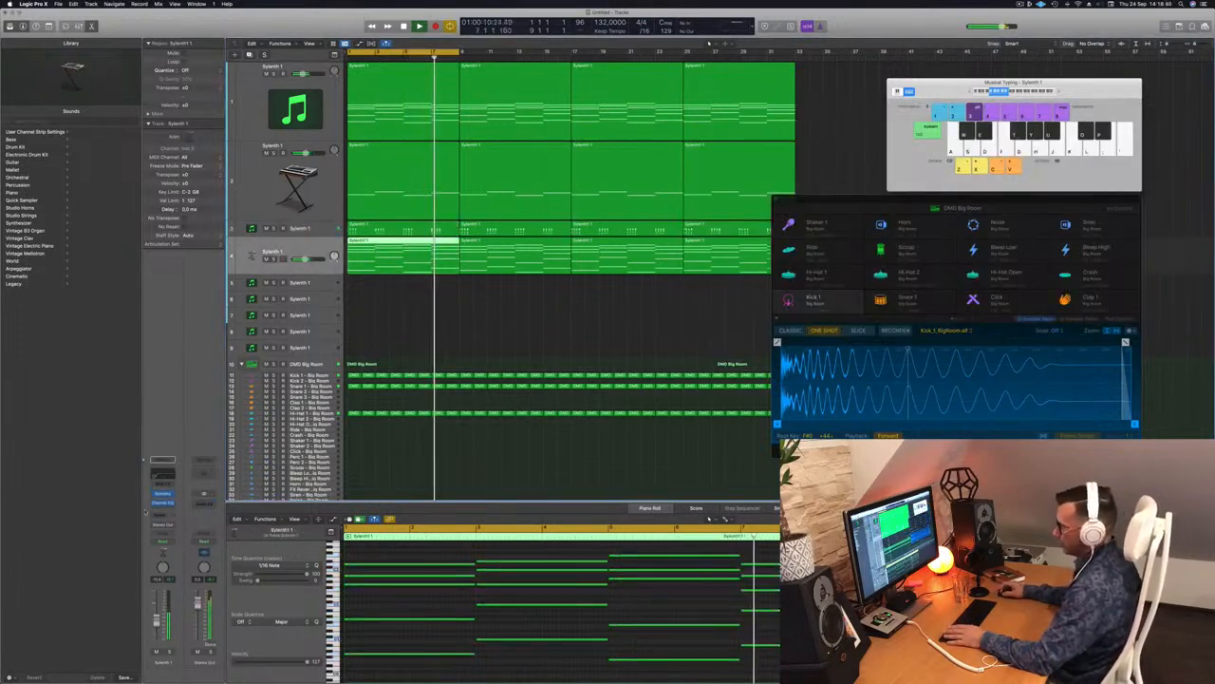
Step: Send track 4 to the same reverb bus
left_click(167, 513)
mouse_move(166, 525)
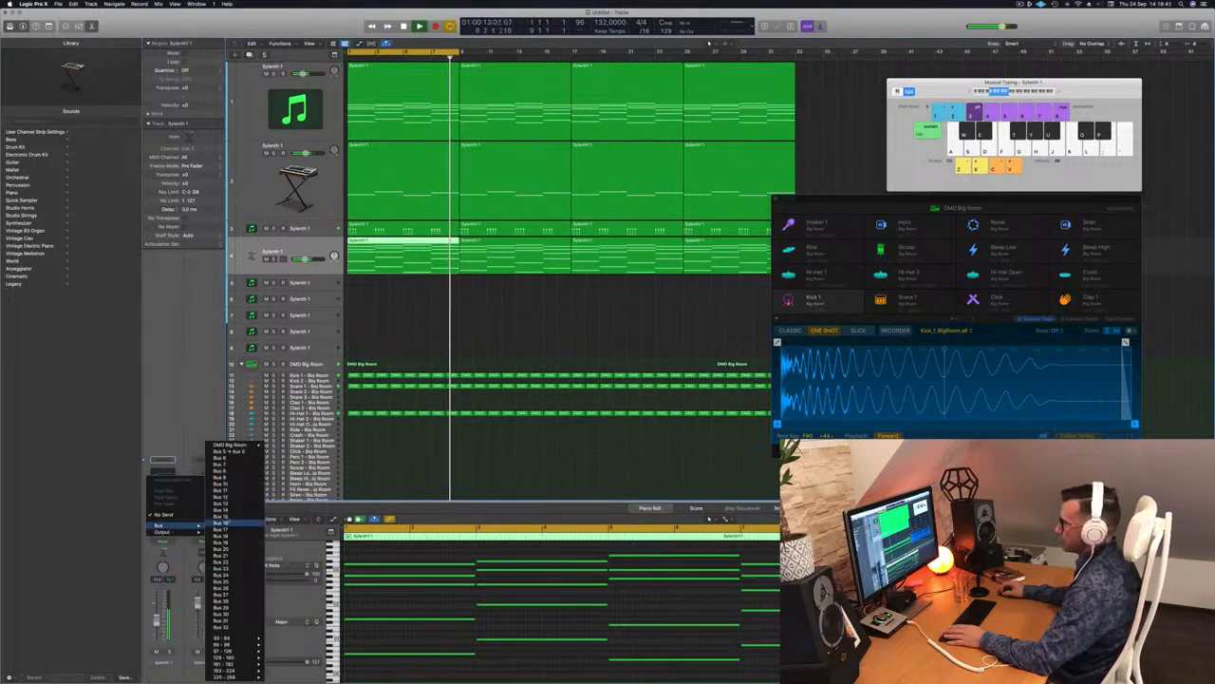
left_click(232, 455)
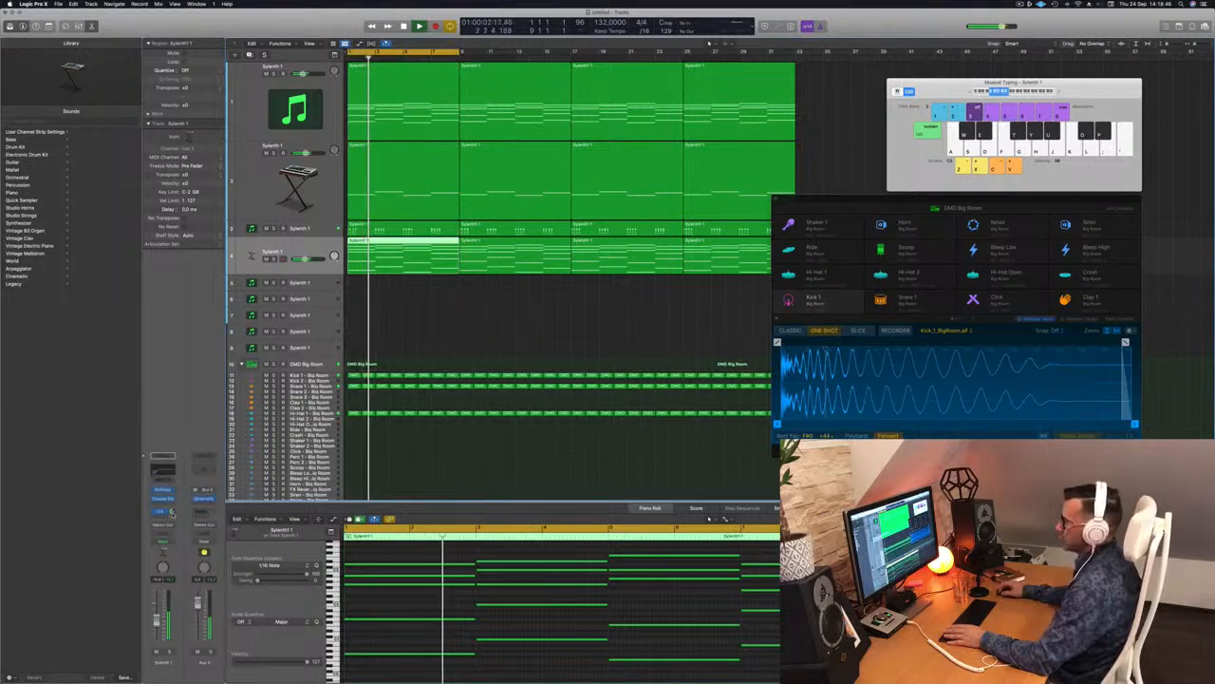
Step: Enable the aux Channel EQ's low cut and raise it to about 300 Hz
left_click(200, 465)
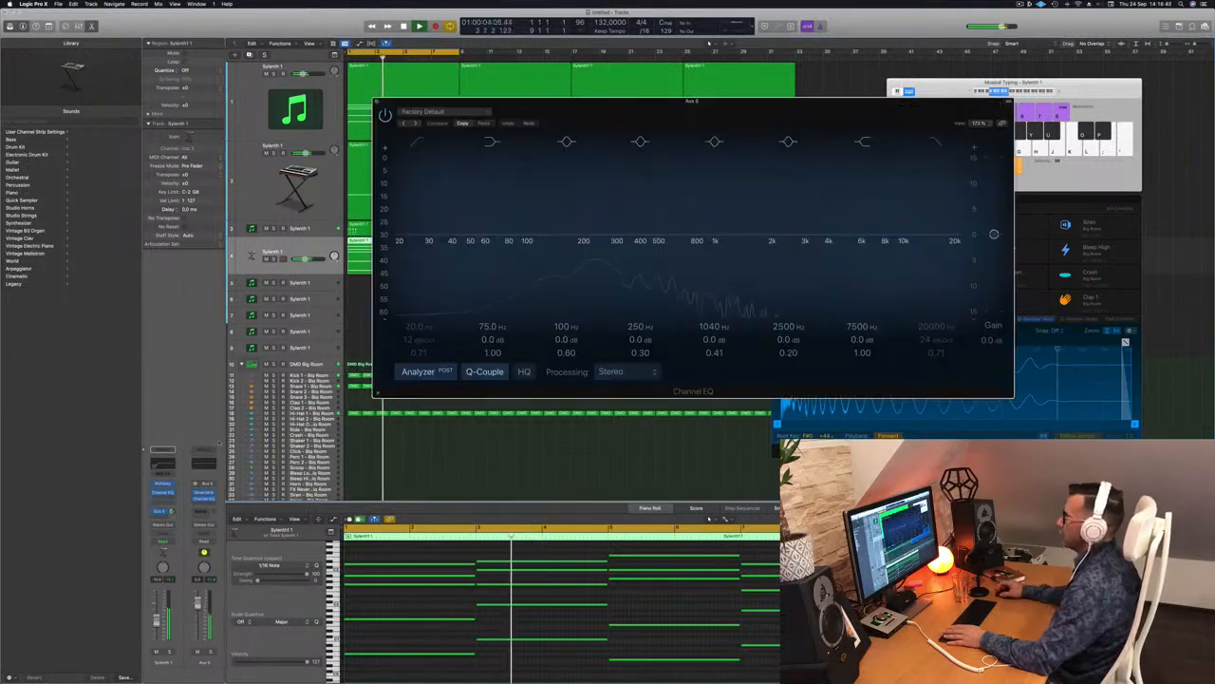
left_click(425, 143)
left_click_drag(421, 220, 654, 220)
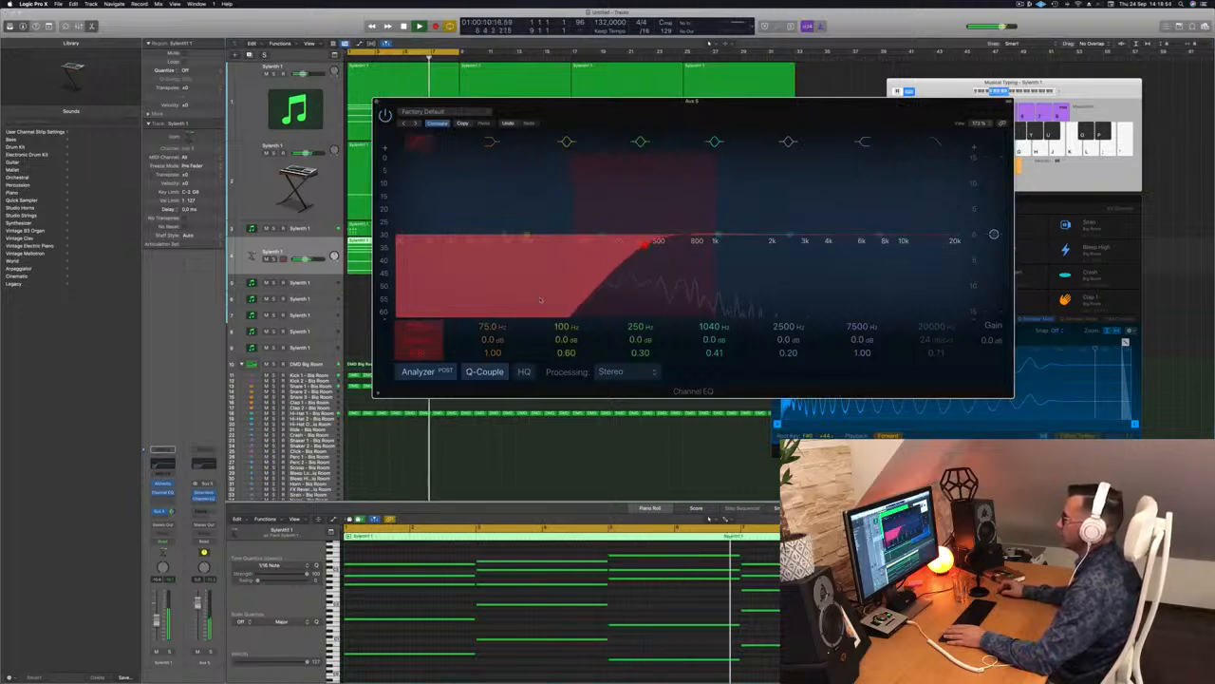
Step: Close the EQ window and insert a stereo Compressor on the reverb aux
key("super+w")
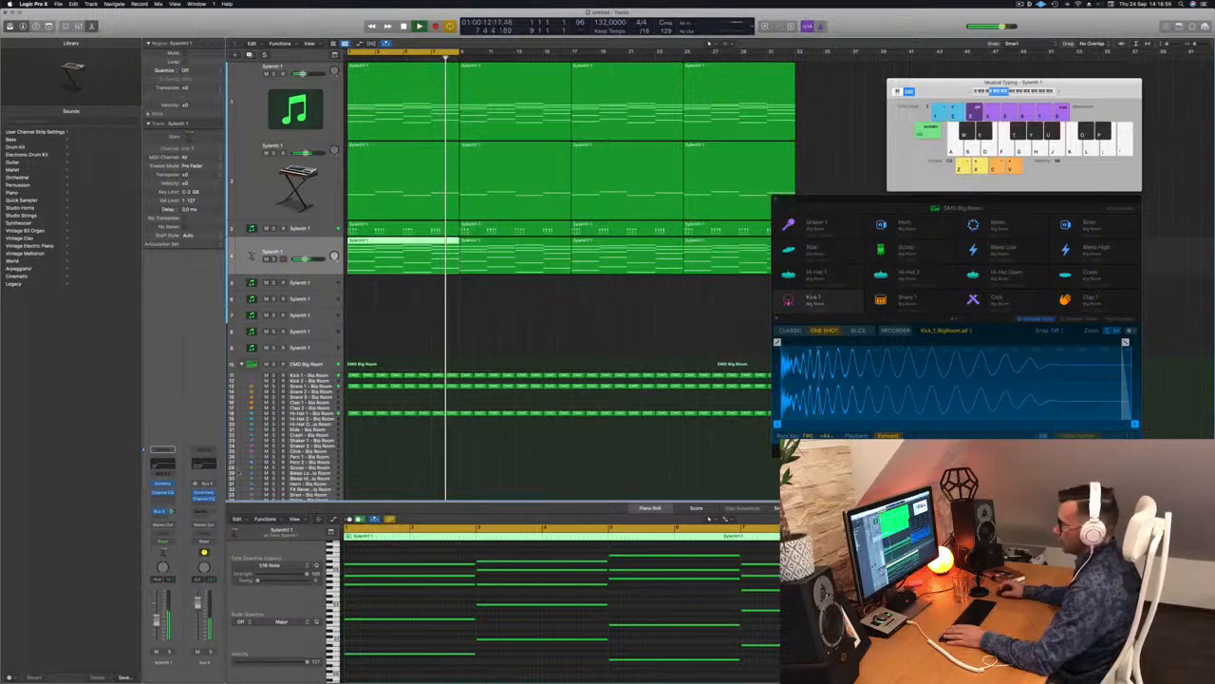
left_click(208, 504)
mouse_move(210, 532)
left_click(269, 533)
Step: Side-chain the compressor from the Kick 1 instrument, restart playback, and close its window
left_click(711, 113)
mouse_move(713, 130)
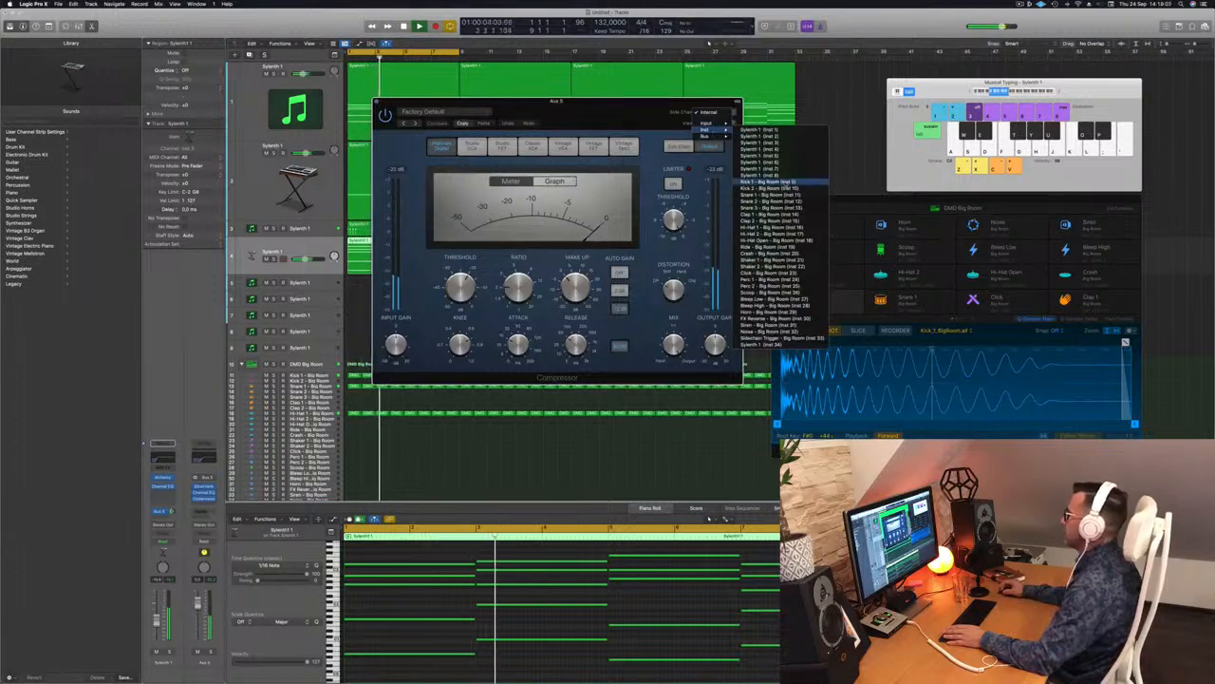
left_click(763, 175)
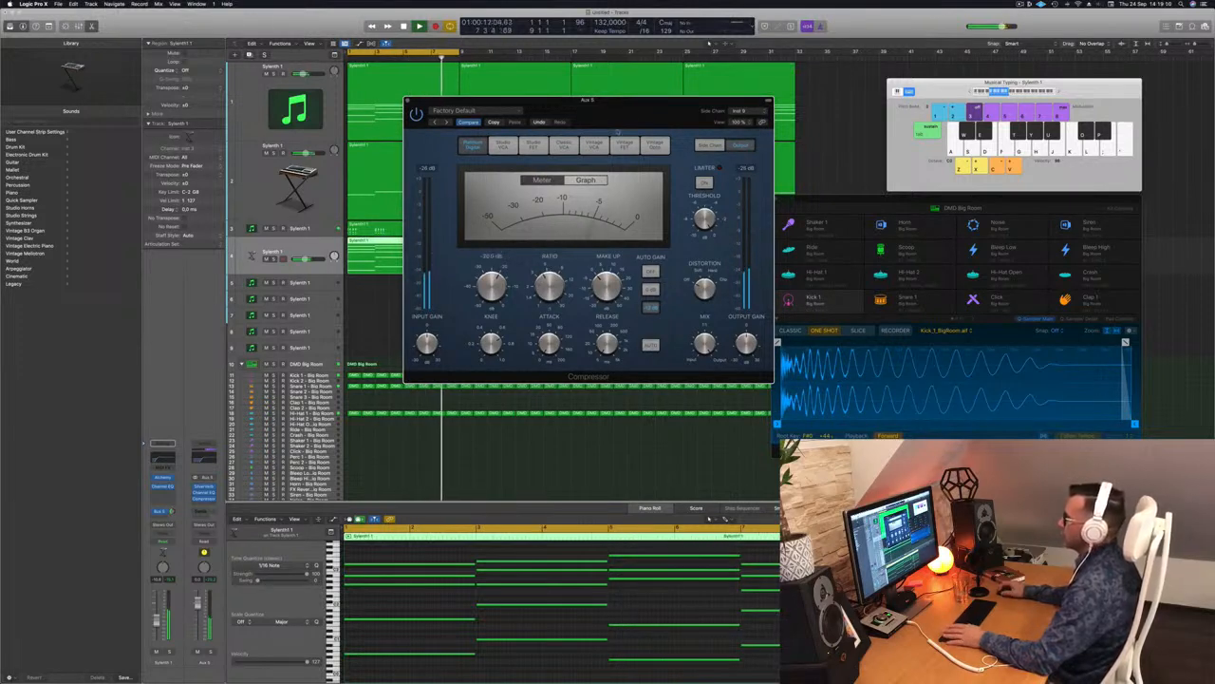
left_click_drag(638, 113, 634, 113)
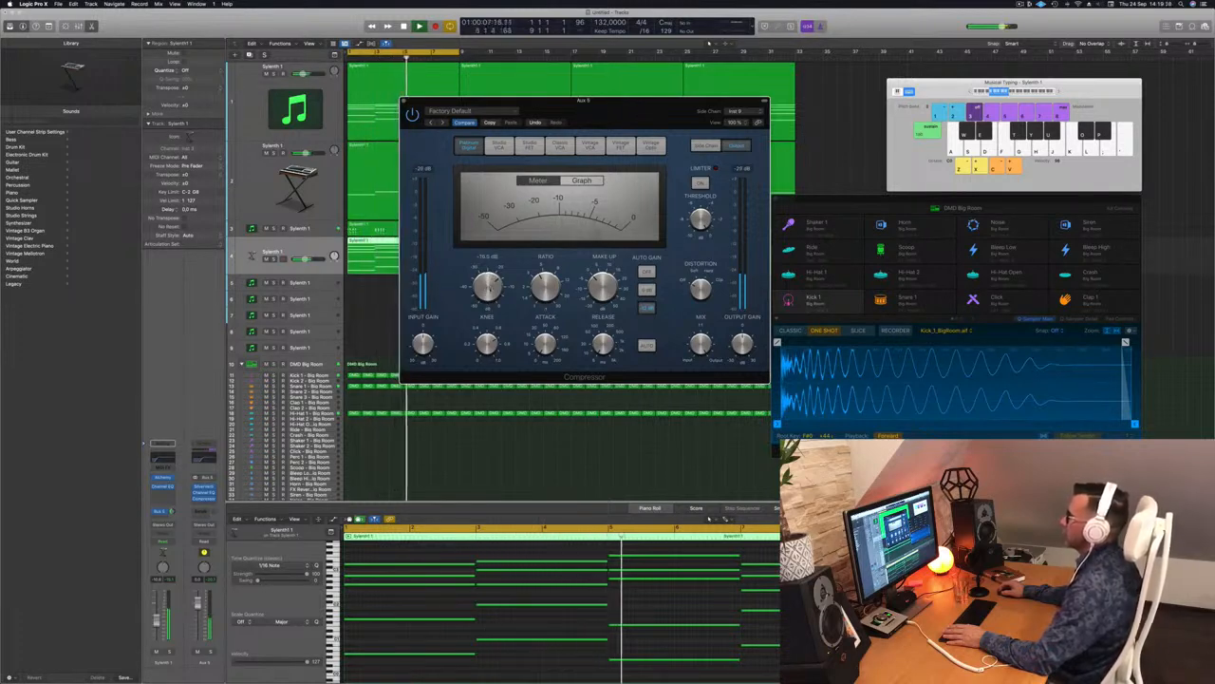
key("space")
left_click(402, 100)
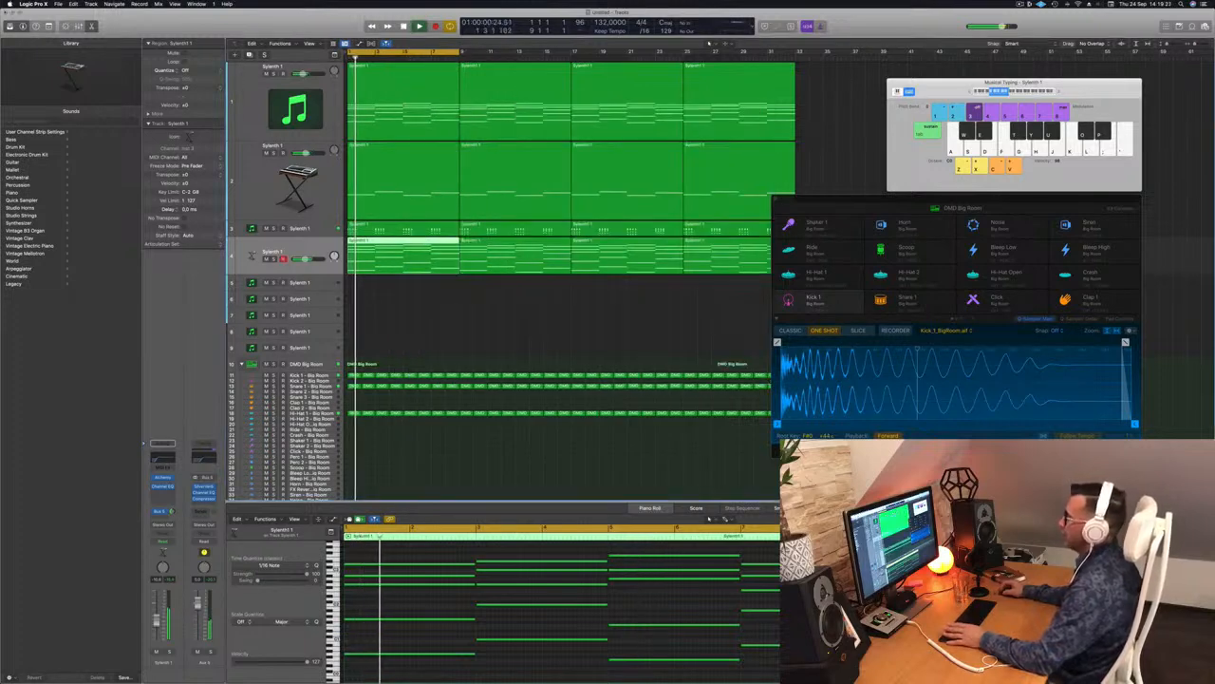
Step: Deselect the region and close the DMD Big Room drum sampler window
left_click(442, 320)
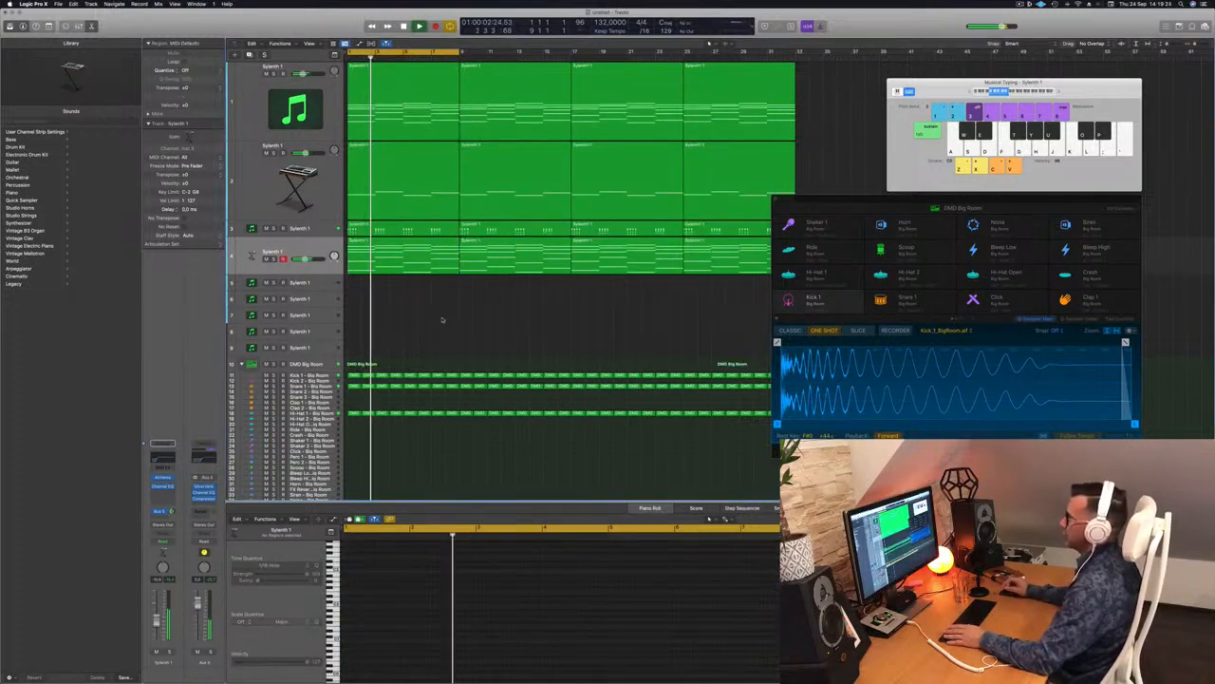
left_click(1003, 208)
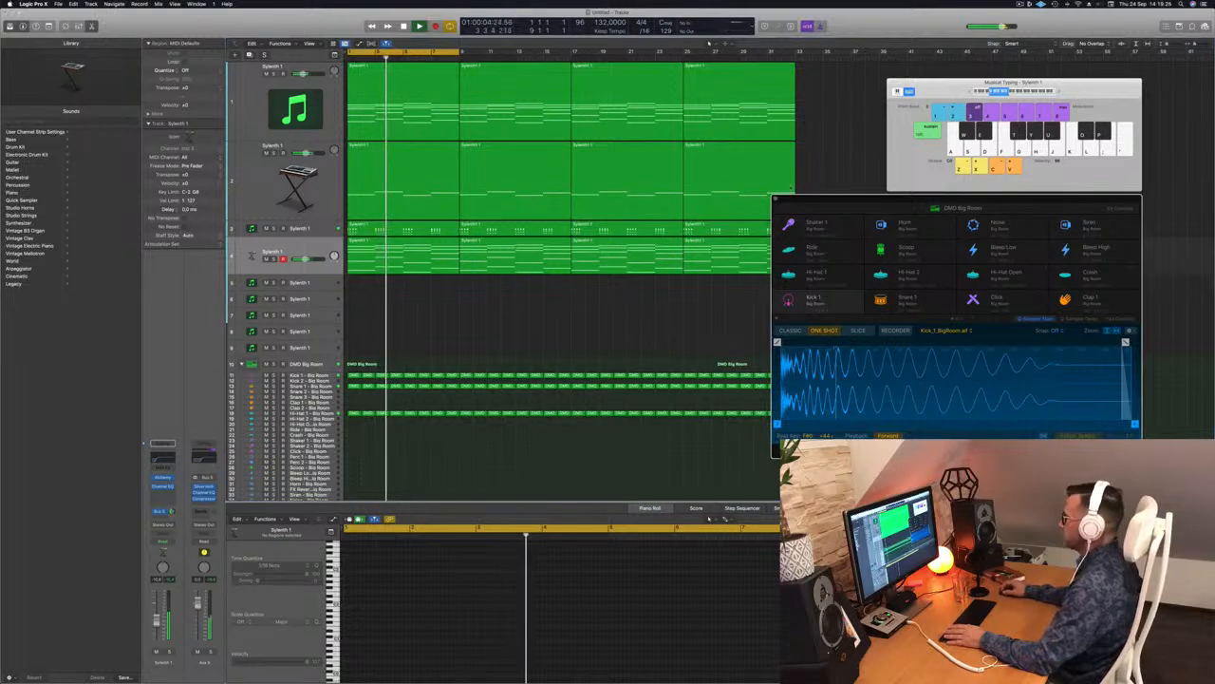
left_click(775, 200)
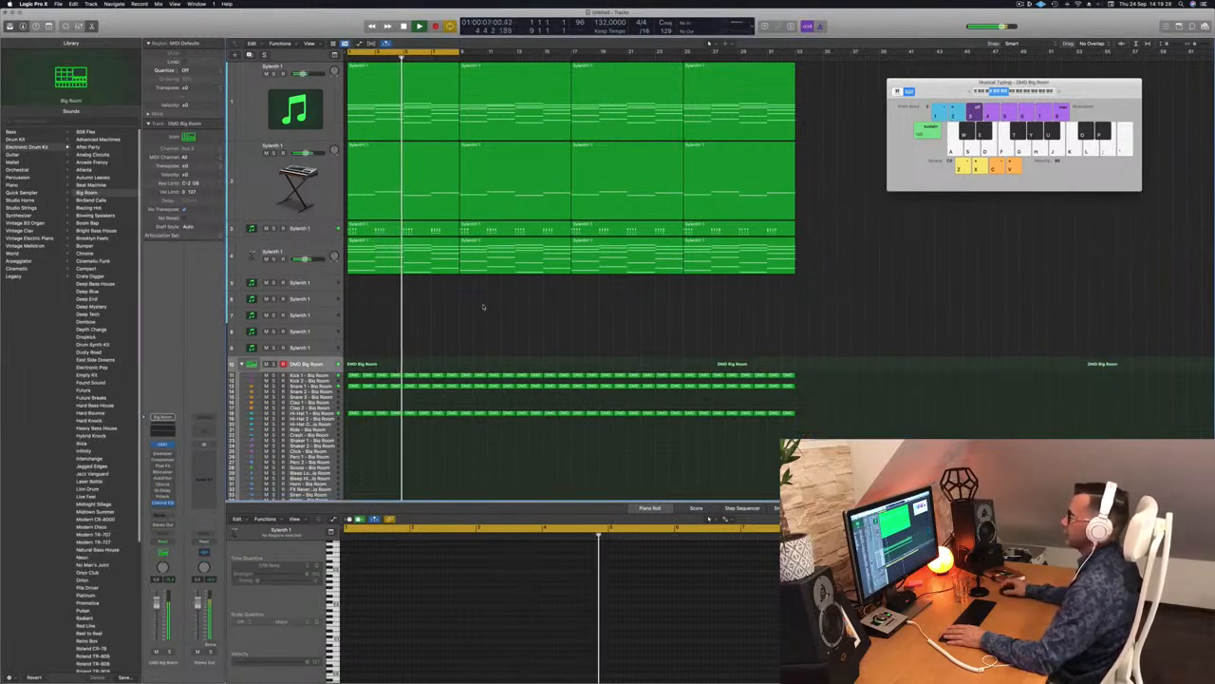
Step: Duplicate track 3 as a new Sylenth 1 track, move it to position 5 and enlarge its header
left_click(328, 269)
key("Up")
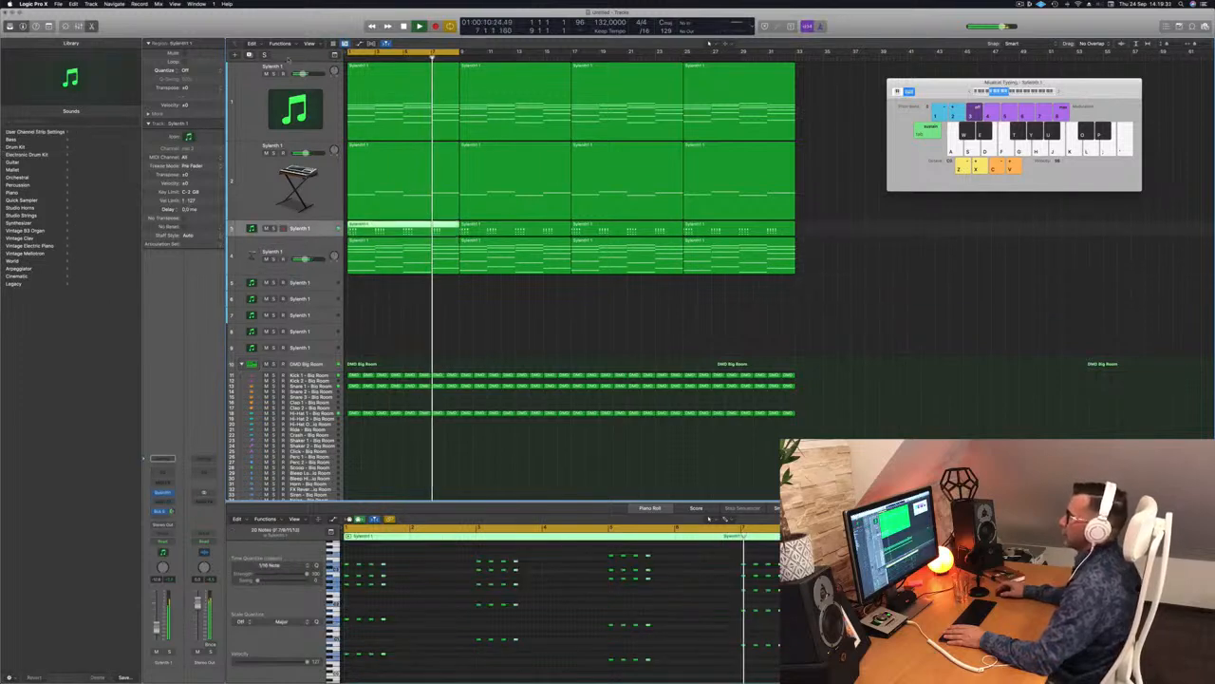
key("super+d")
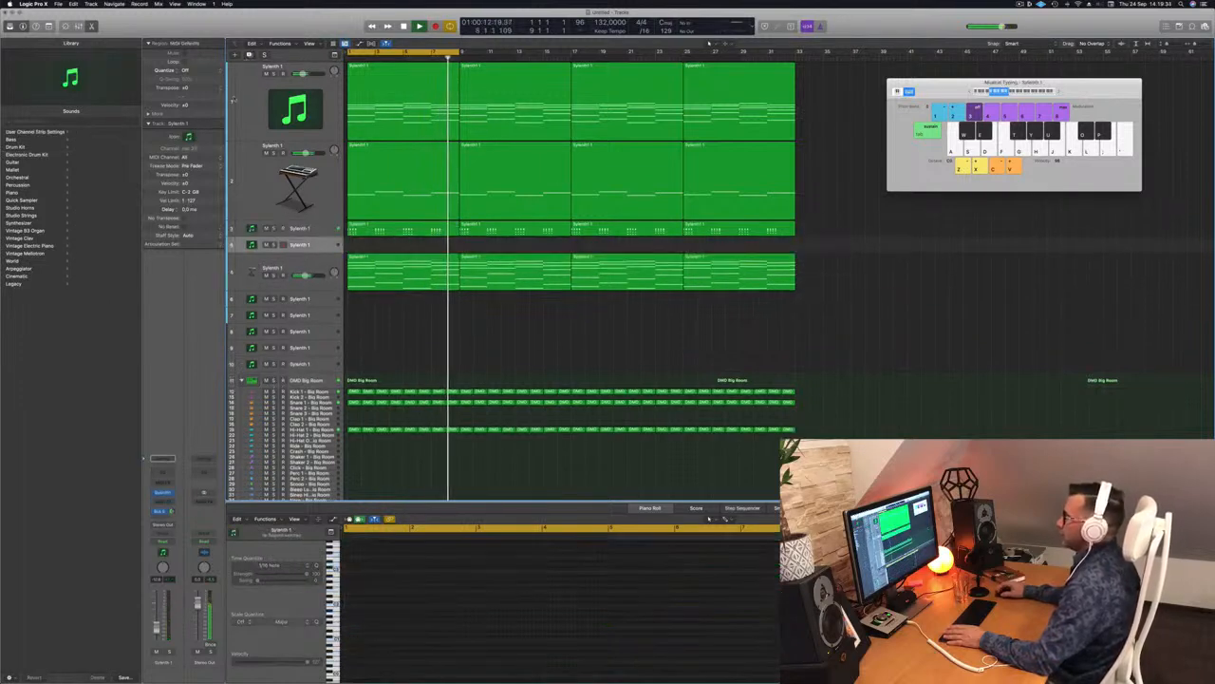
left_click_drag(317, 251, 324, 286)
left_click_drag(324, 295, 325, 297)
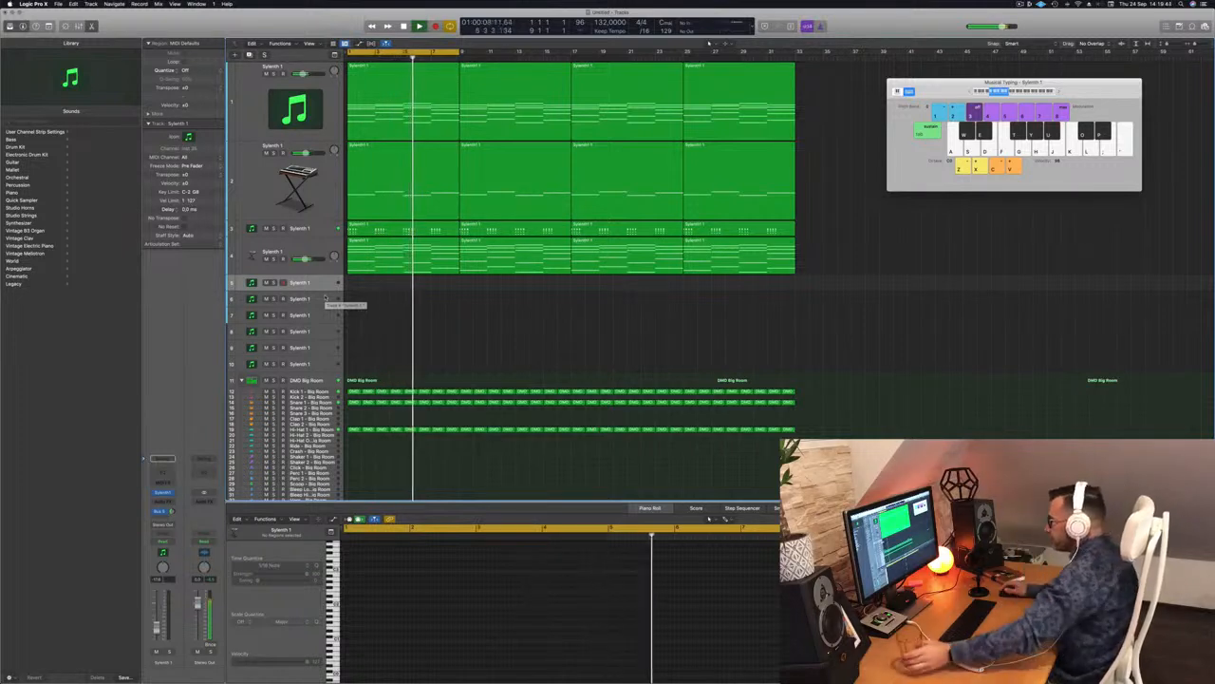
left_click_drag(318, 292, 297, 332)
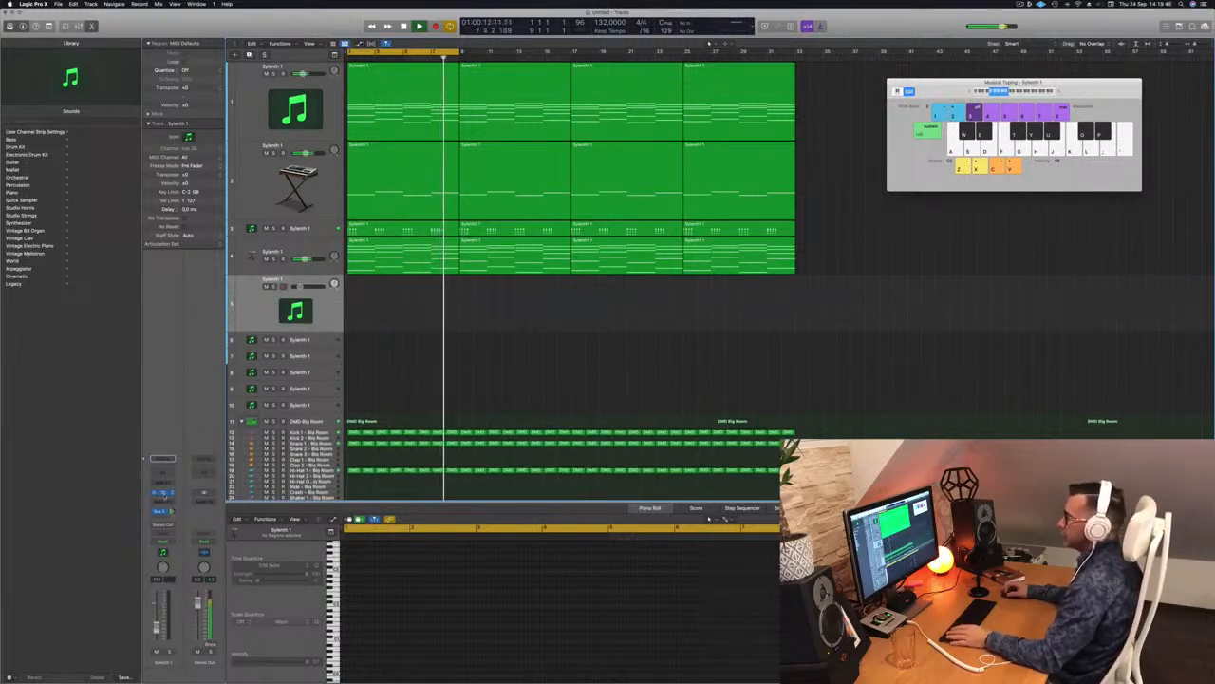
double_click(163, 492)
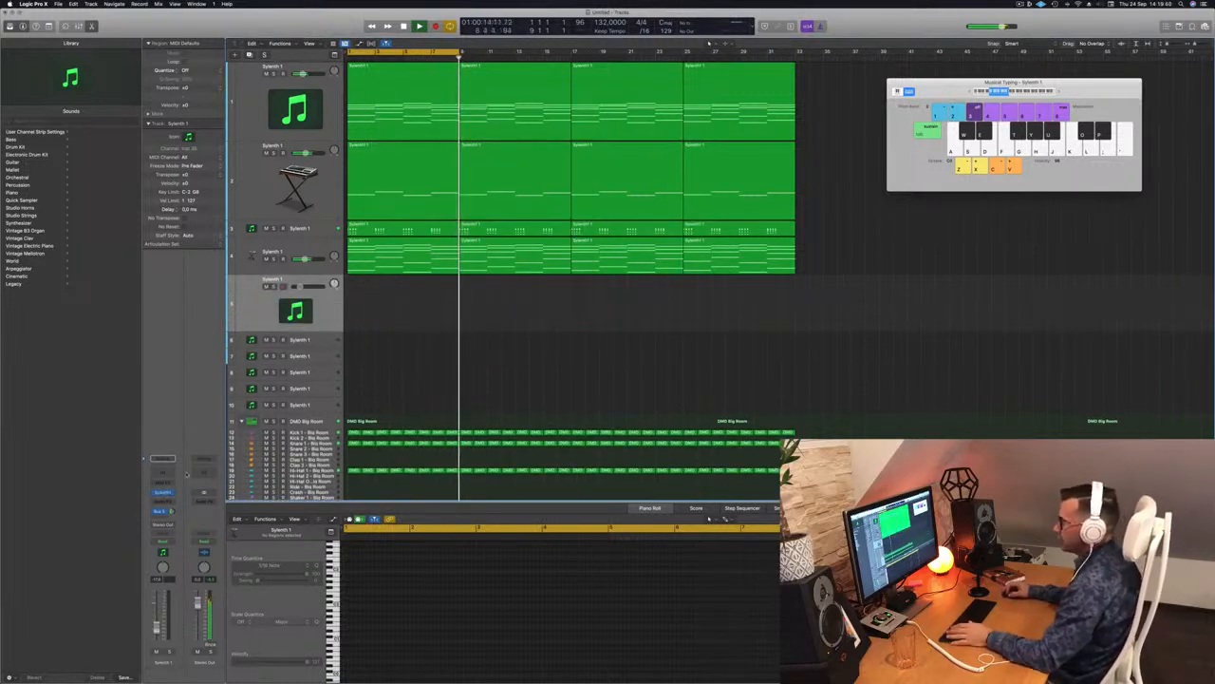
Step: Open track 5's Sylenth1 window and position it at the screen centre
left_click(163, 493)
left_click_drag(626, 114, 926, 235)
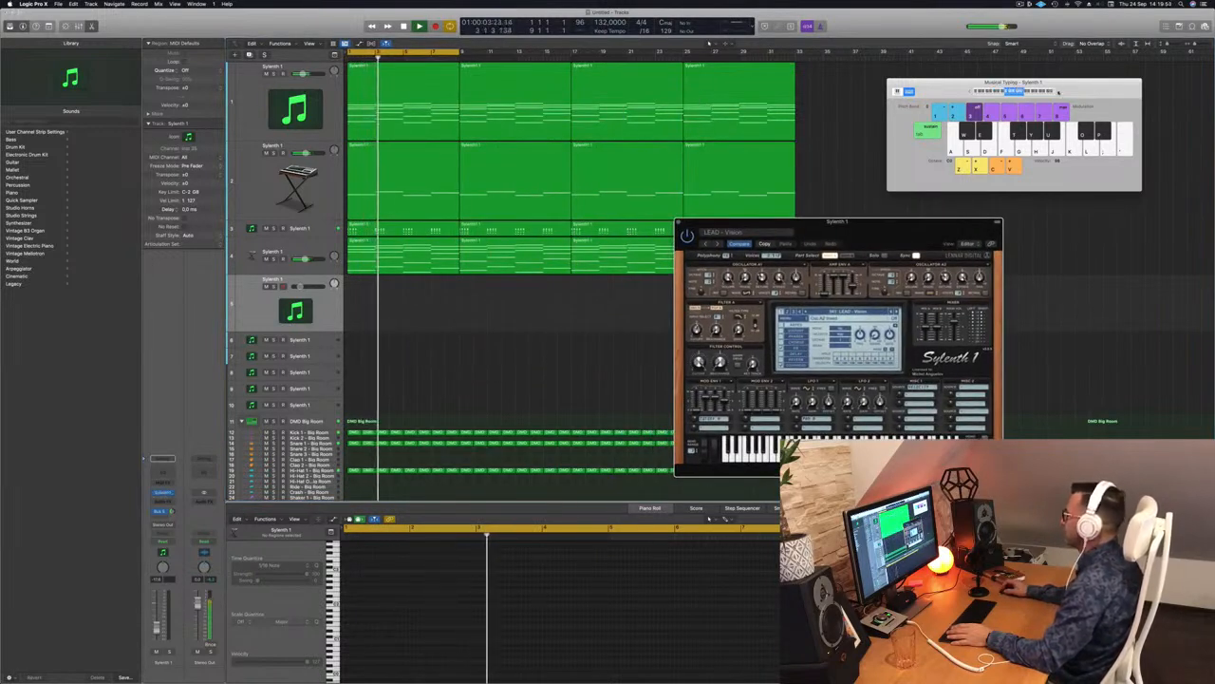
left_click_drag(892, 226, 736, 166)
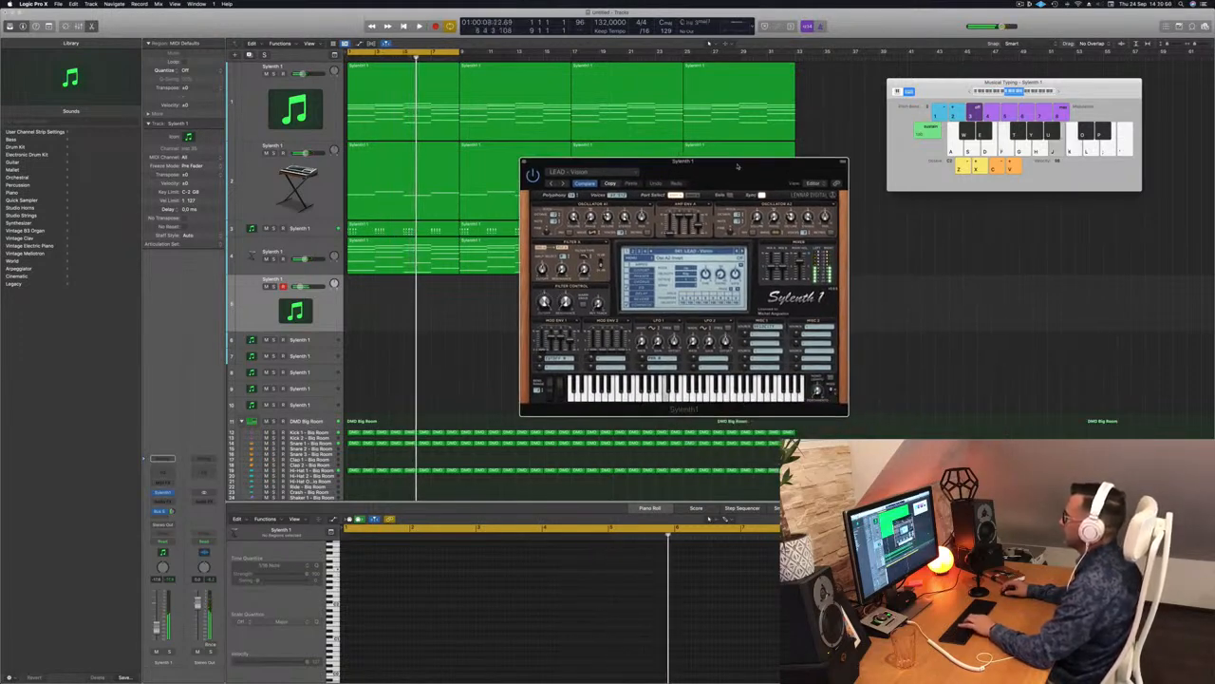
Step: Test the synth, trim its fader, set the Bus 5 send to -2.1, then hide the inspector and show the mixer
key("Return")
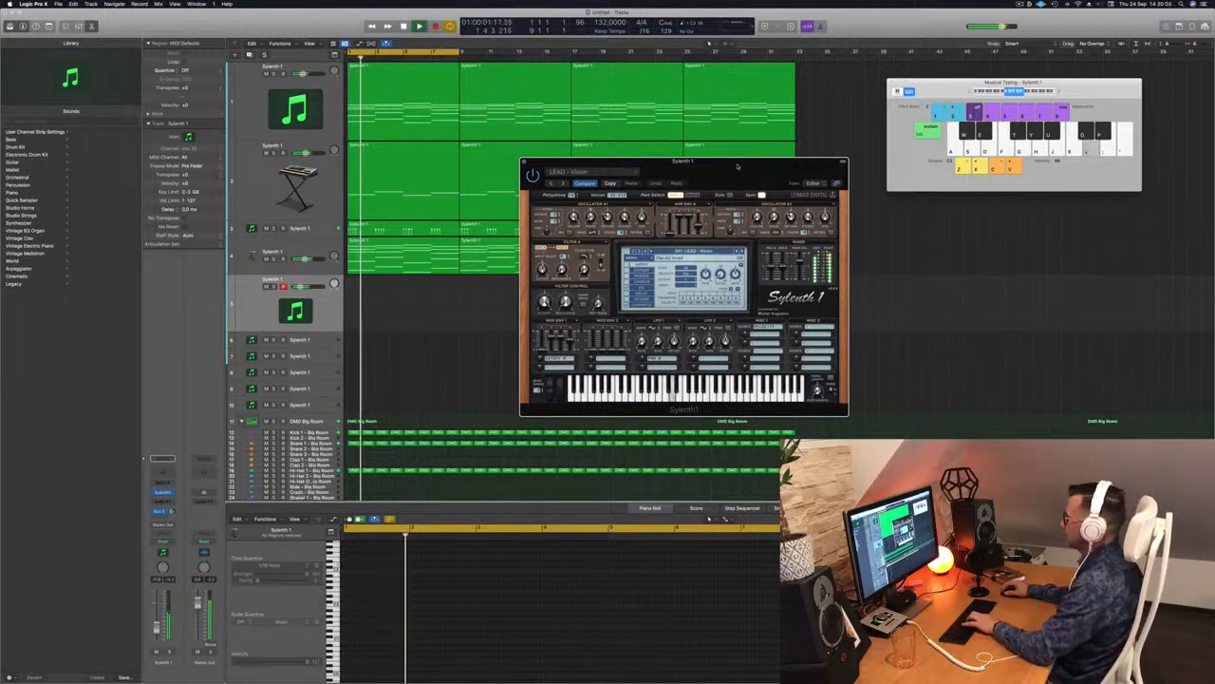
key("apostrophe")
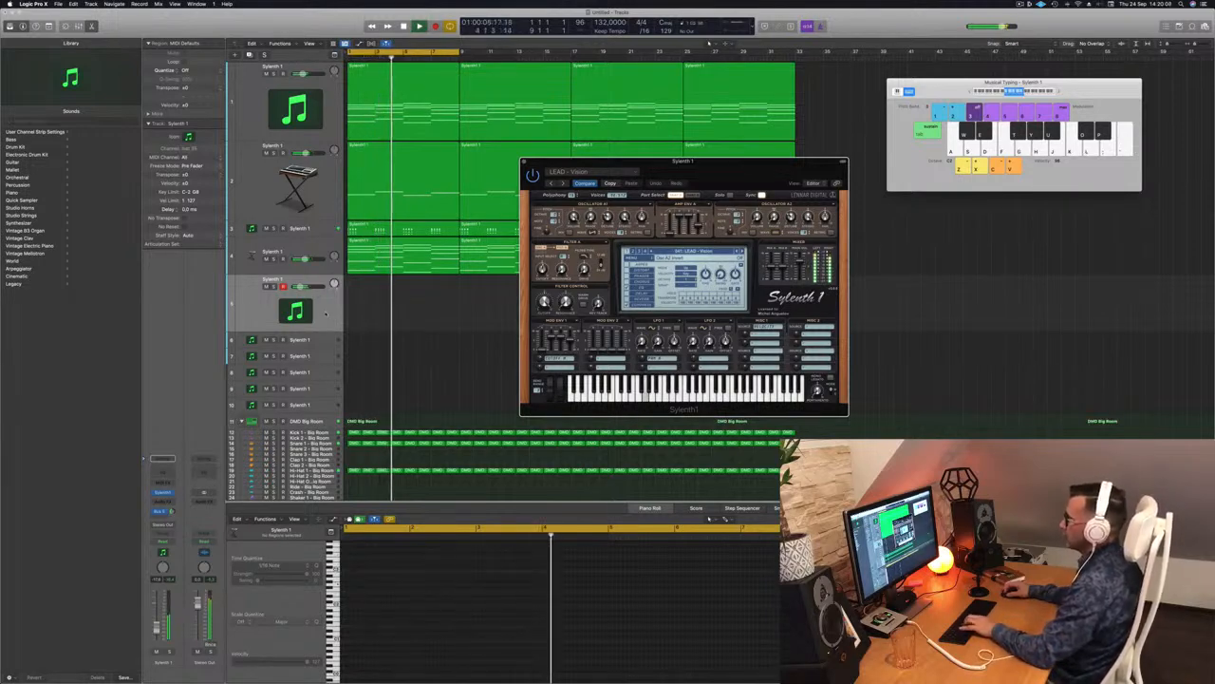
left_click_drag(156, 628, 156, 631)
key("h")
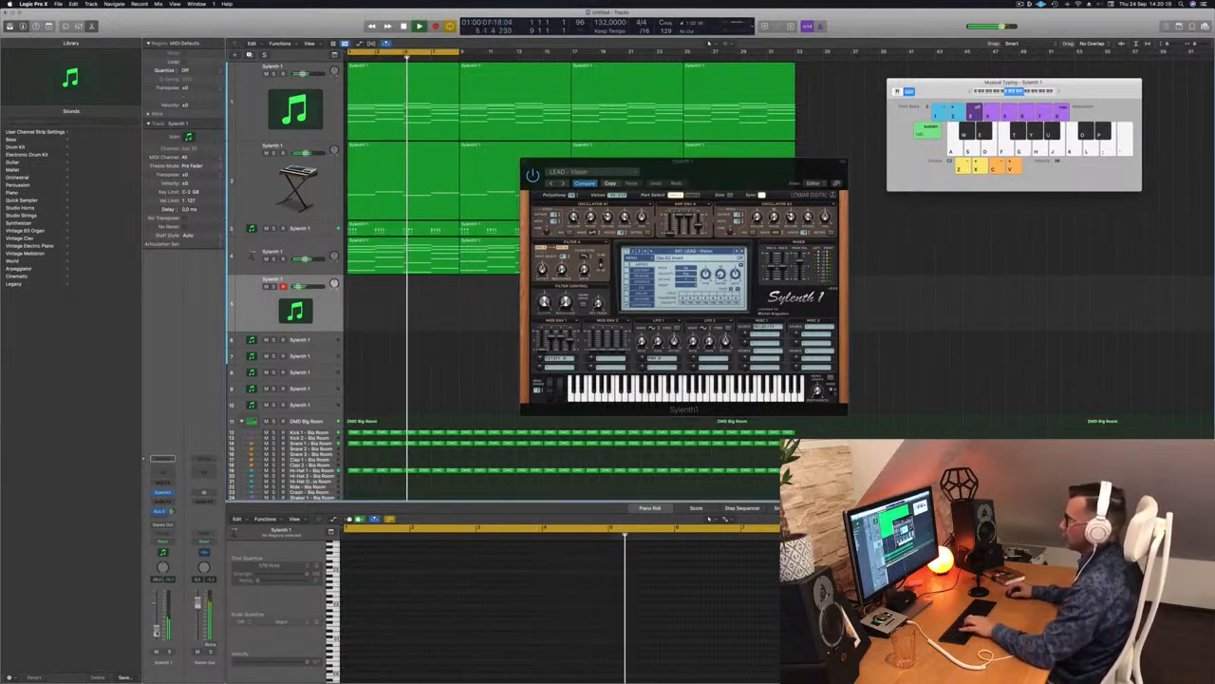
left_click_drag(173, 511, 174, 512)
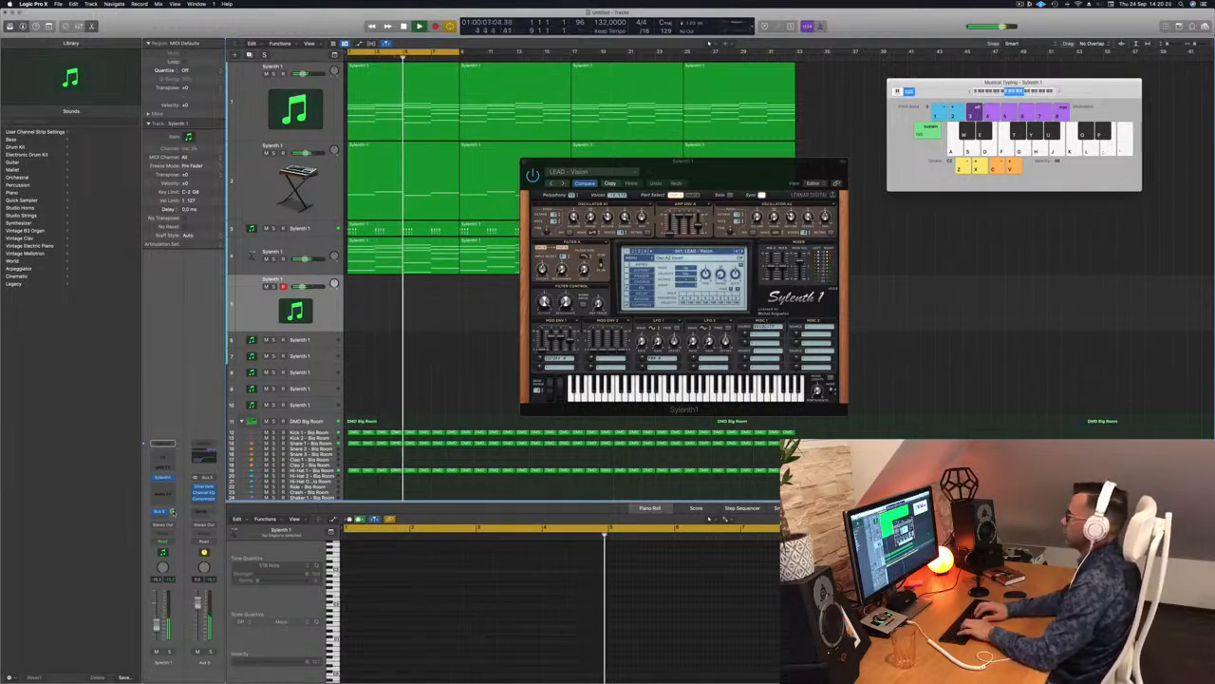
key("i")
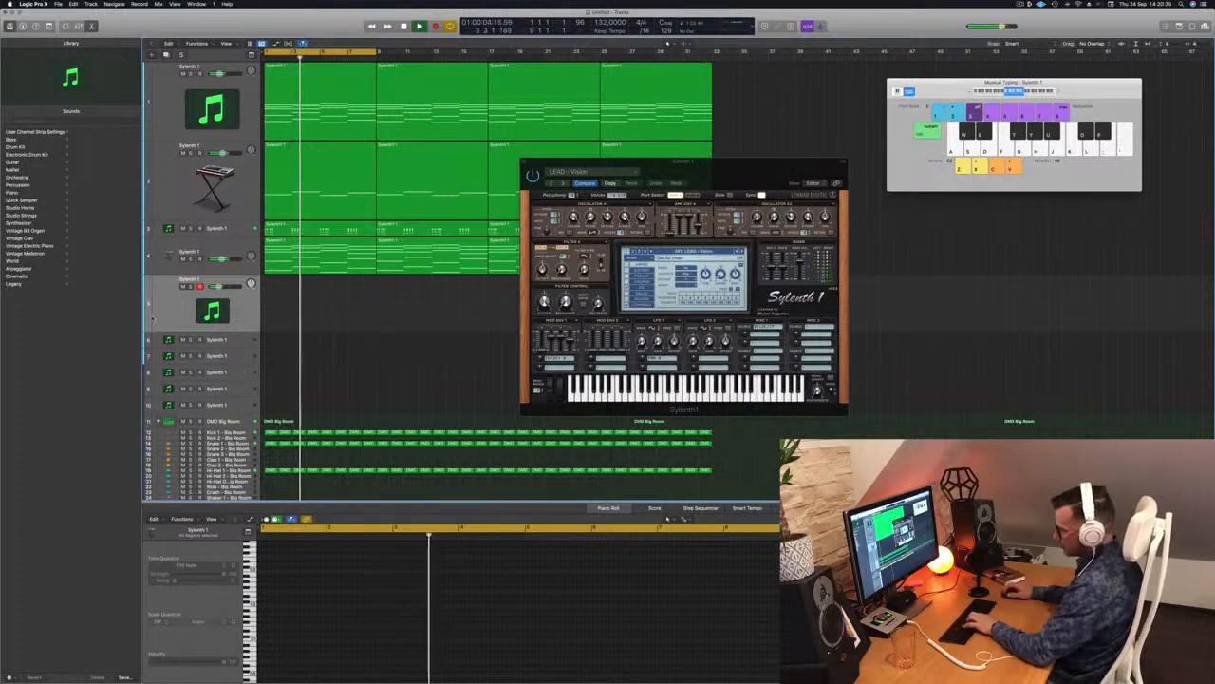
key("x")
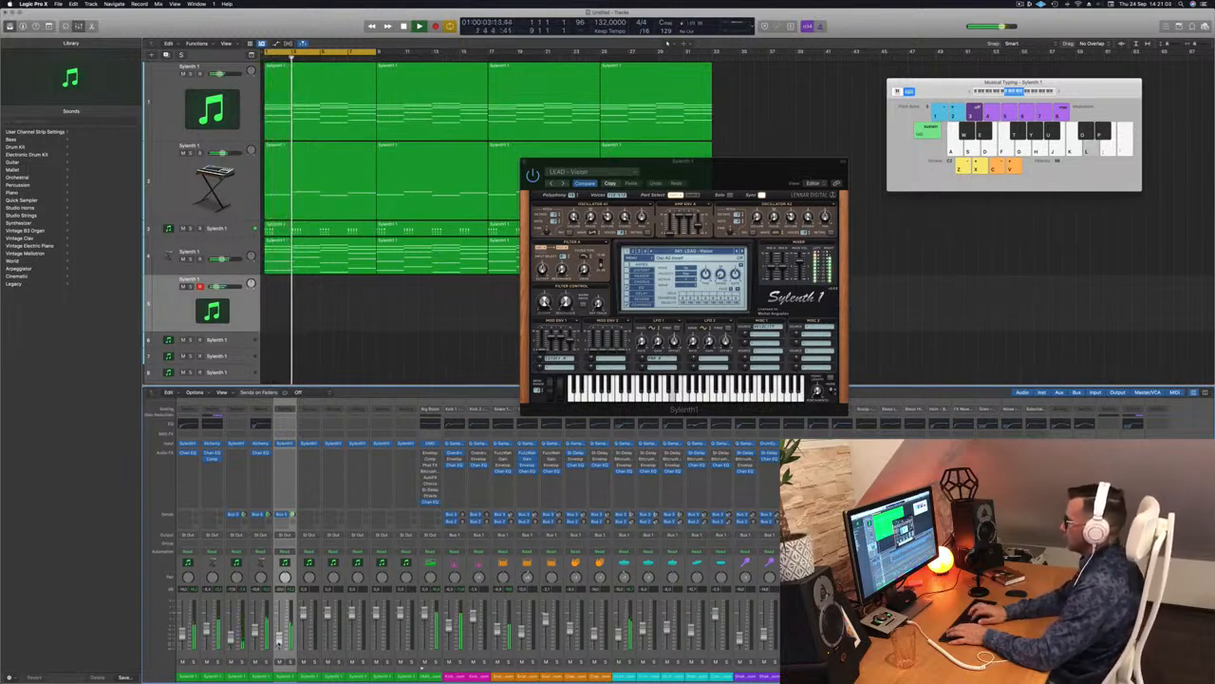
Step: Record a few Sylenth1 notes on track 5, delete the extra take, and view the notes in the piano roll
key("r")
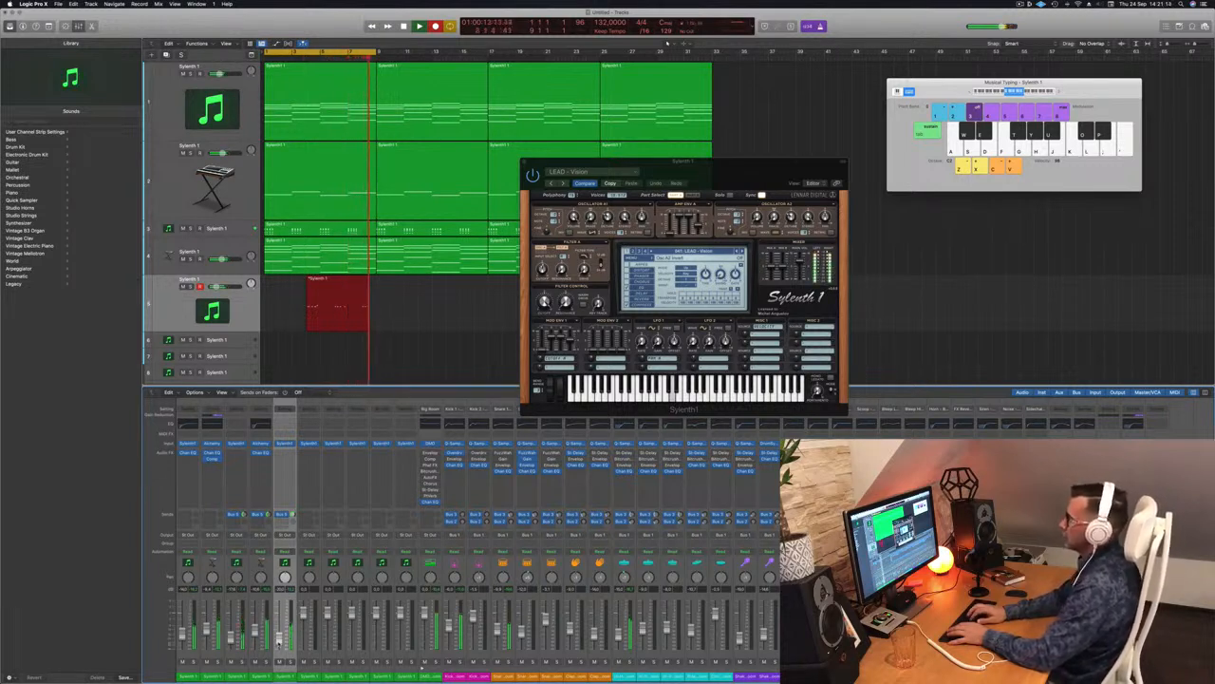
key("space")
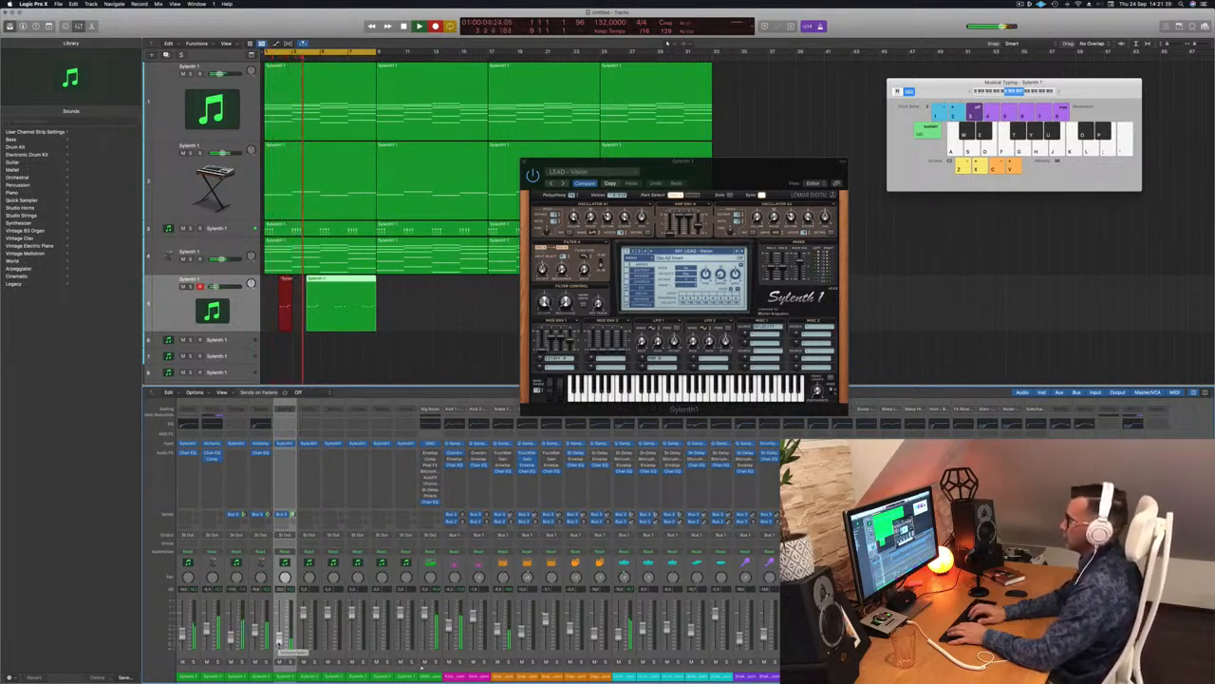
key("space")
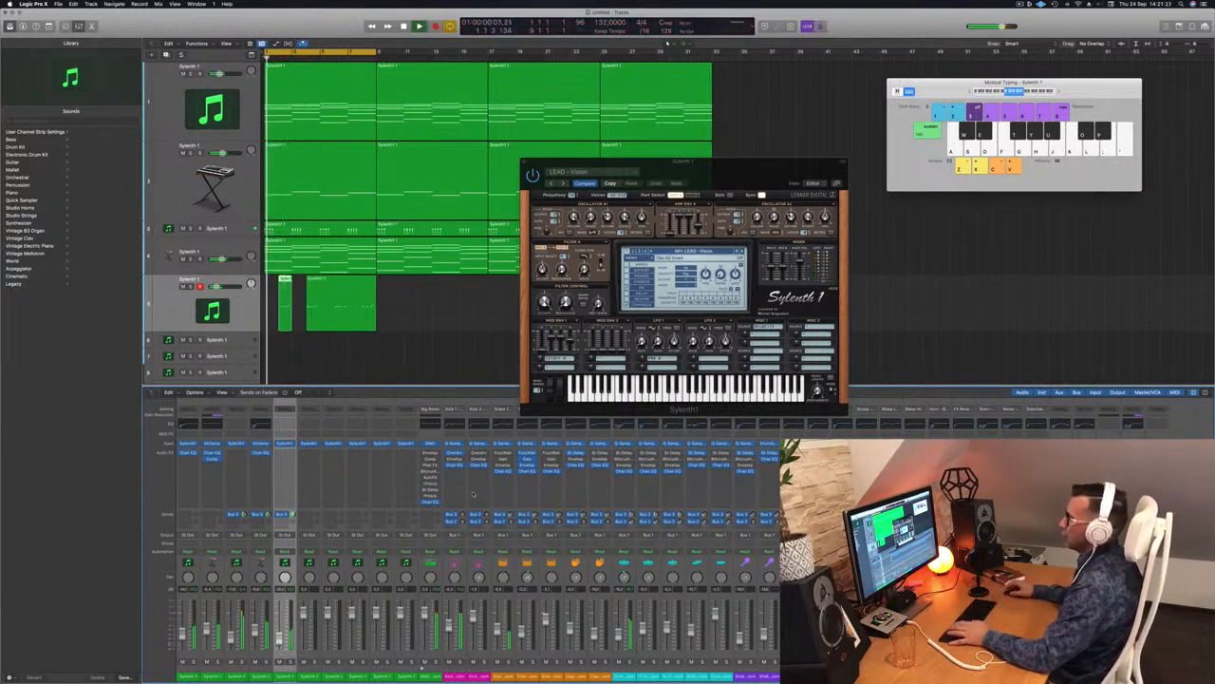
key("space")
left_click(347, 292)
key("Delete")
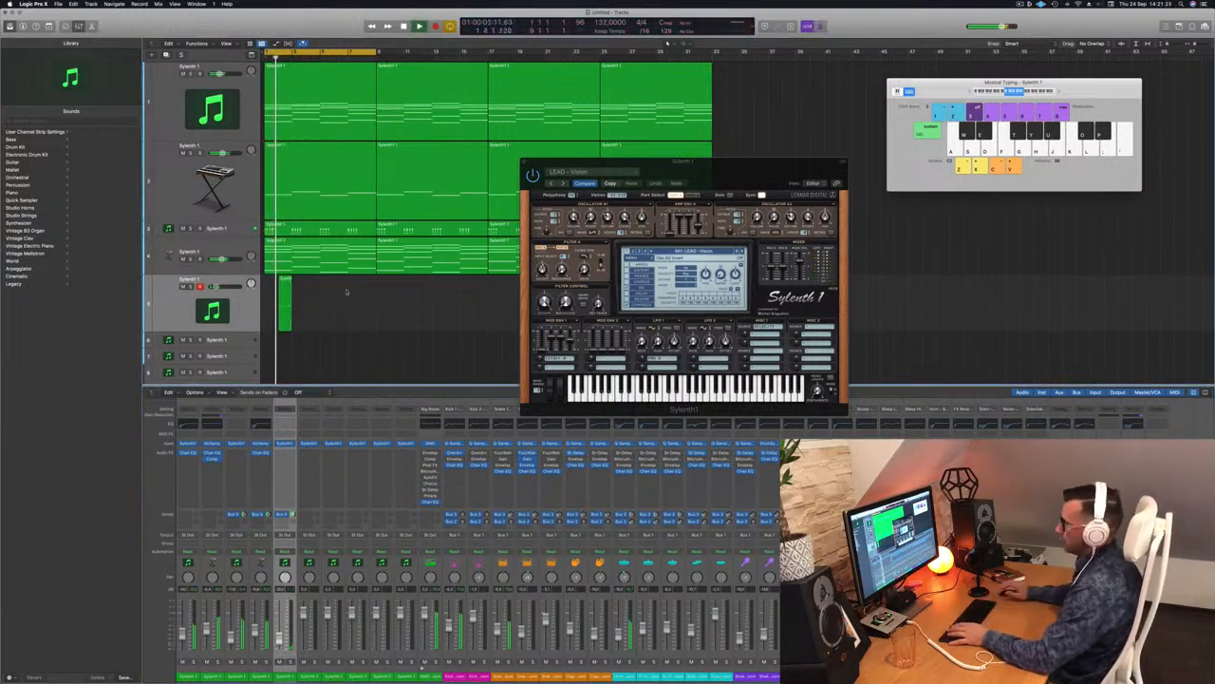
key("space")
key("p")
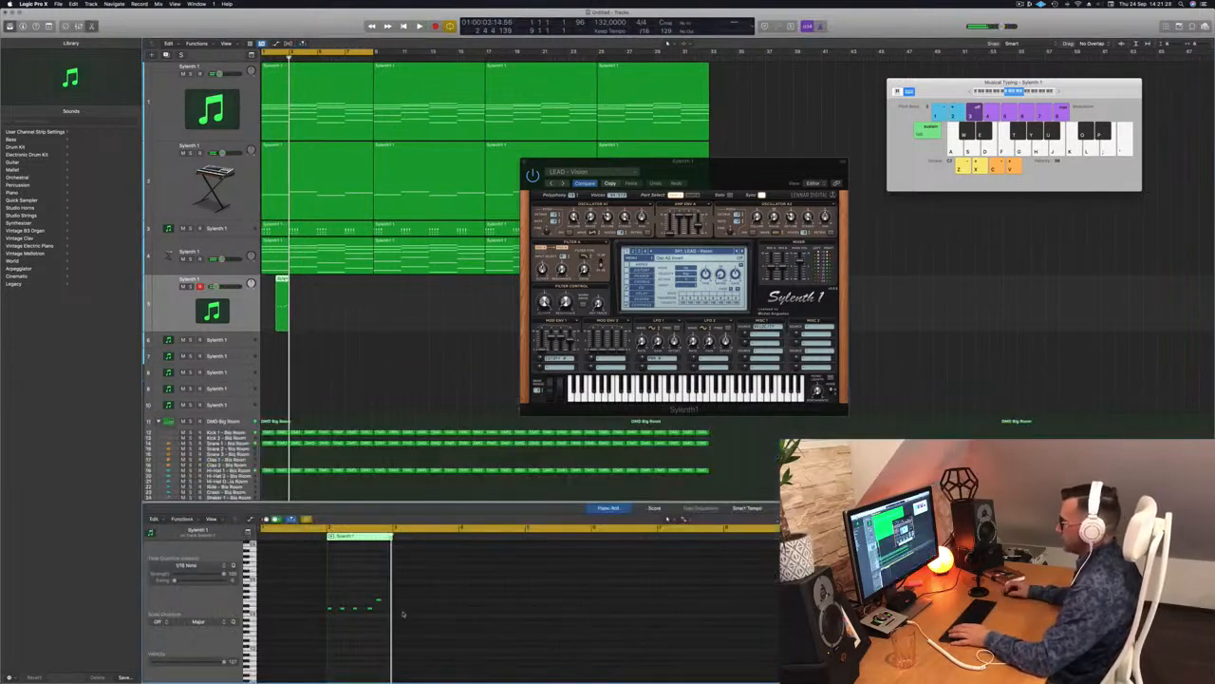
Step: Copy track 5's short region along the track to make four copies across the opening bars
key("space")
scroll(349, 335, "up", 5)
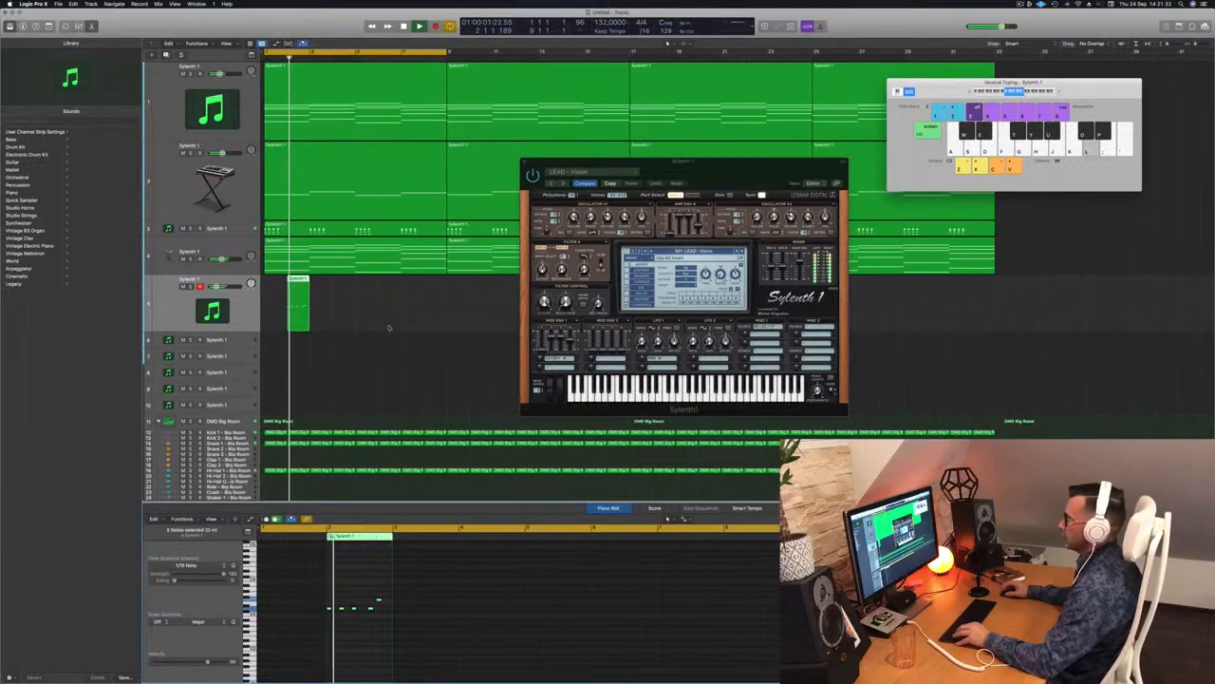
left_click_drag(684, 161, 828, 134)
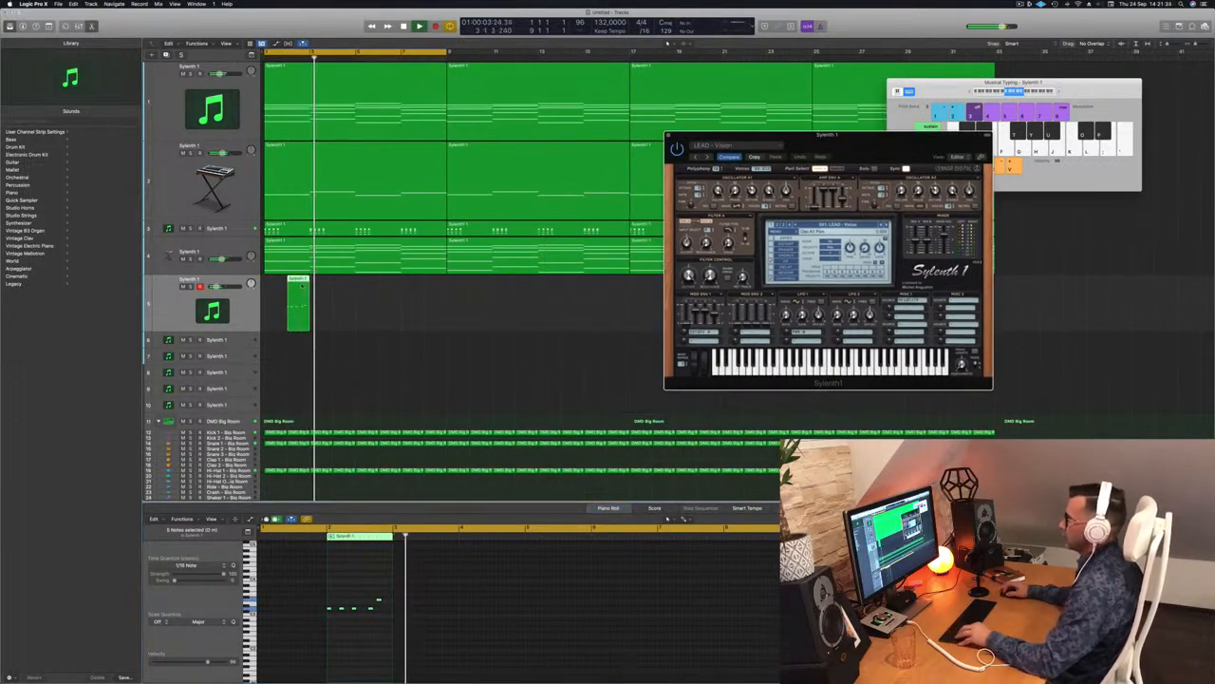
left_click_drag(301, 295, 394, 297)
left_click_drag(219, 287, 216, 287)
Step: Turn track 5's volume down slightly and show the mixer below the tracks
left_click_drag(759, 135, 633, 75)
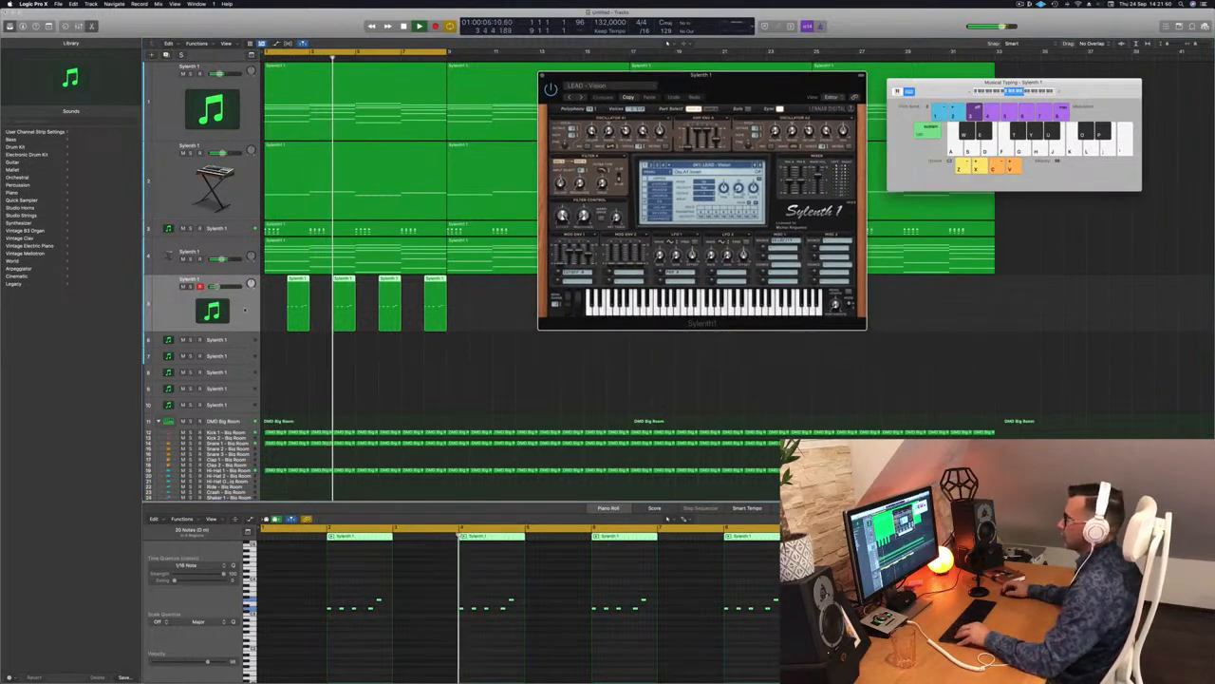
left_click(245, 308)
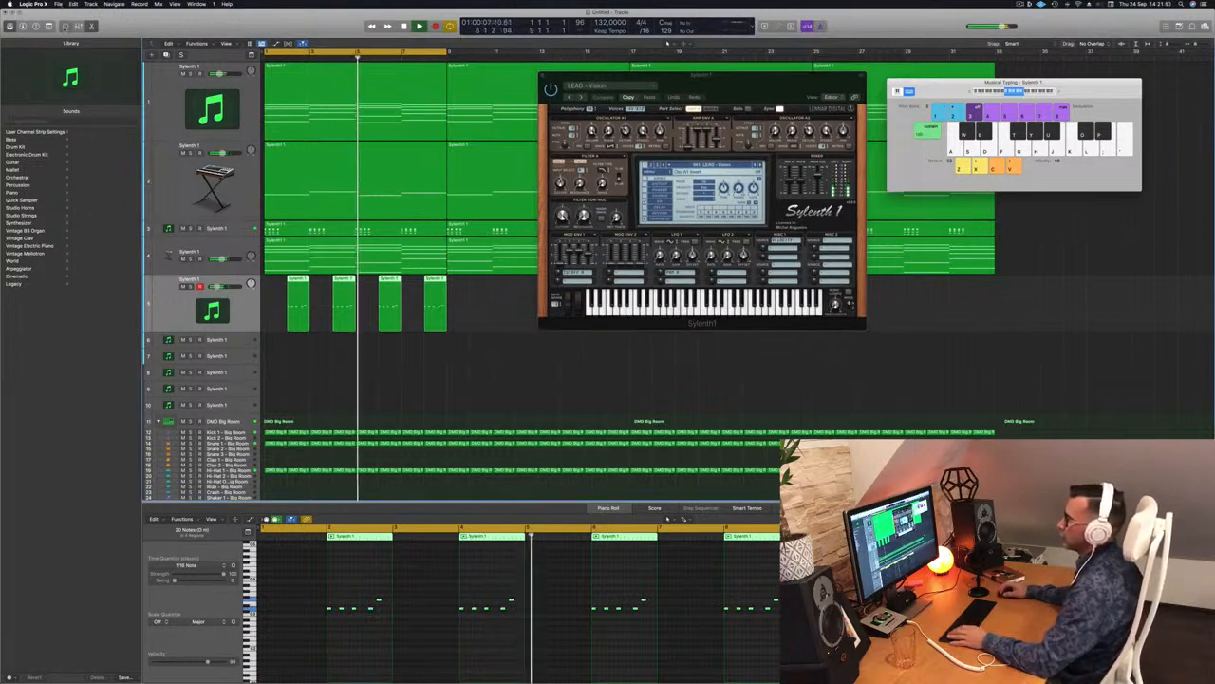
left_click(66, 27)
left_click(66, 27)
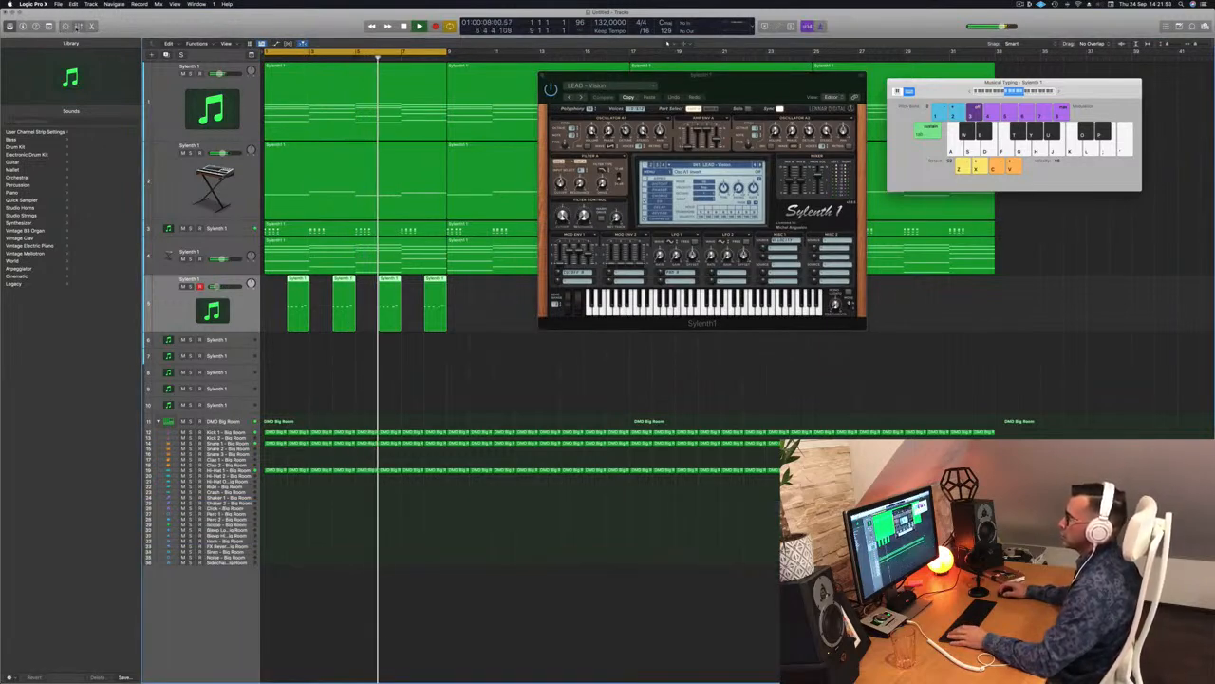
left_click(78, 26)
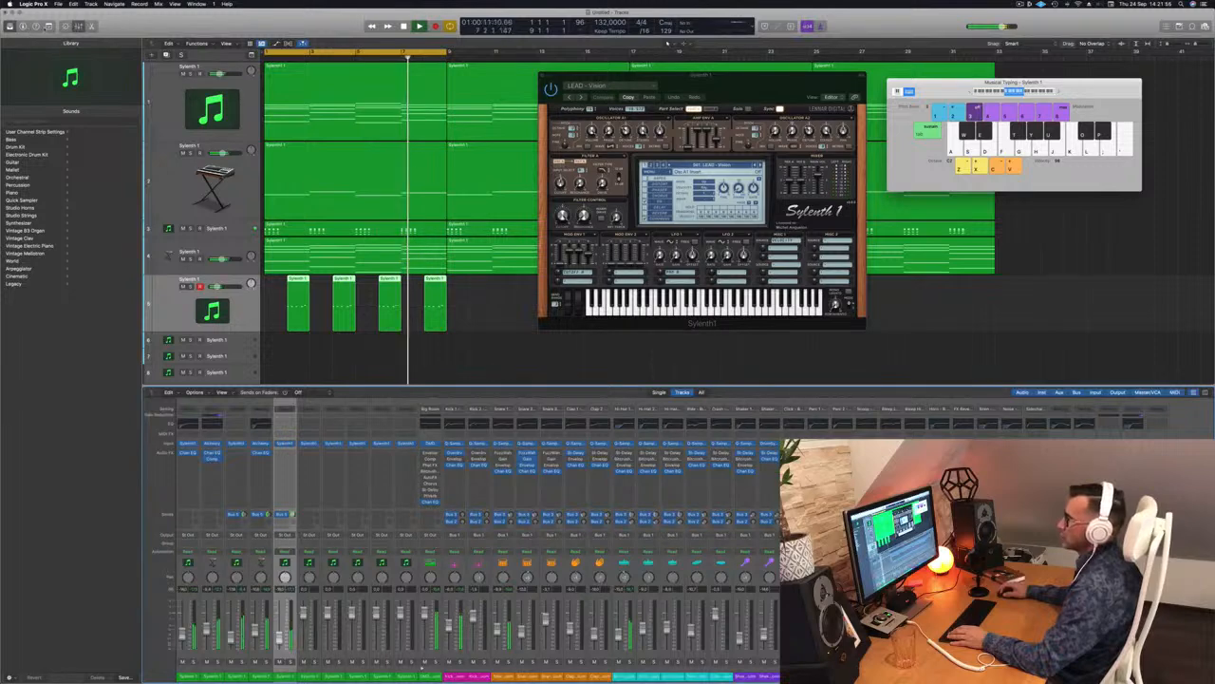
Step: Show the extra toolbar row and the inspector again, with playback back at the start
key("ctrl+alt+super+t")
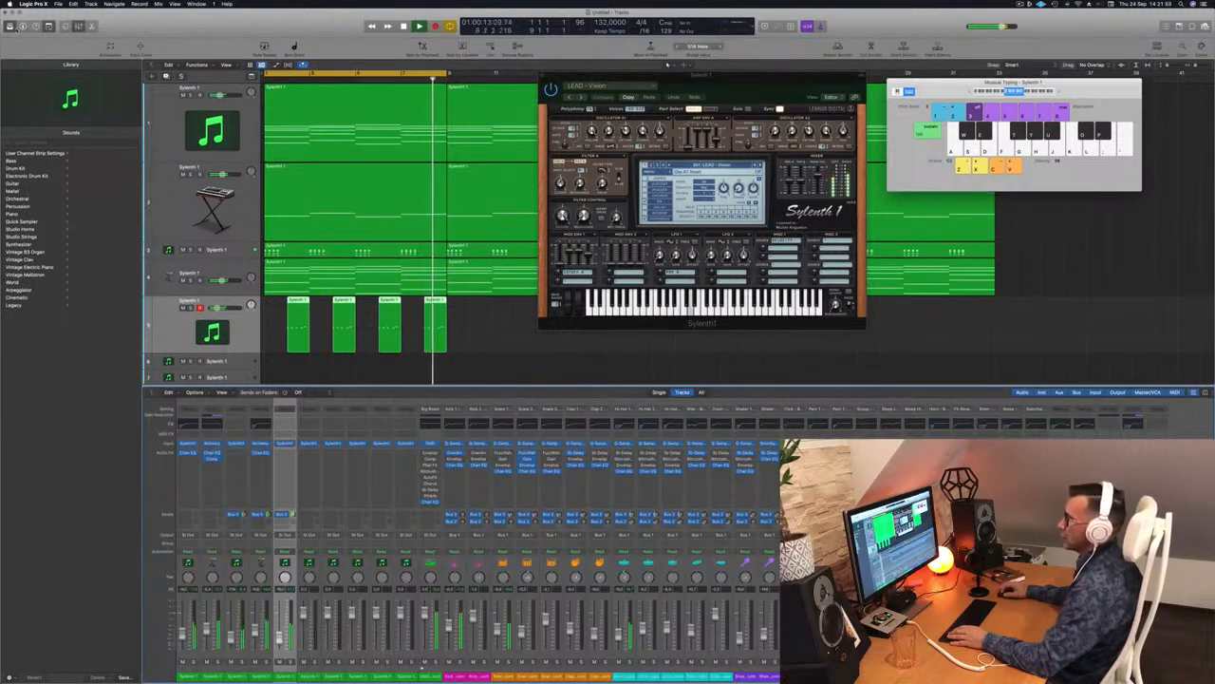
left_click(23, 26)
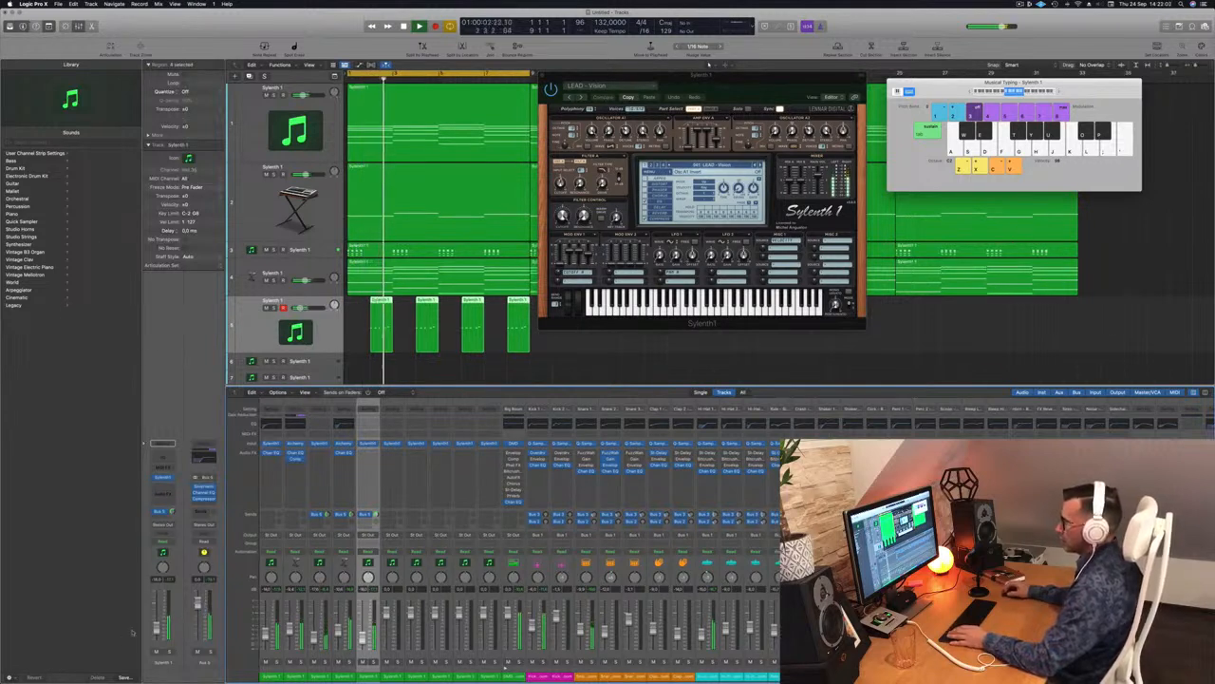
key("Return")
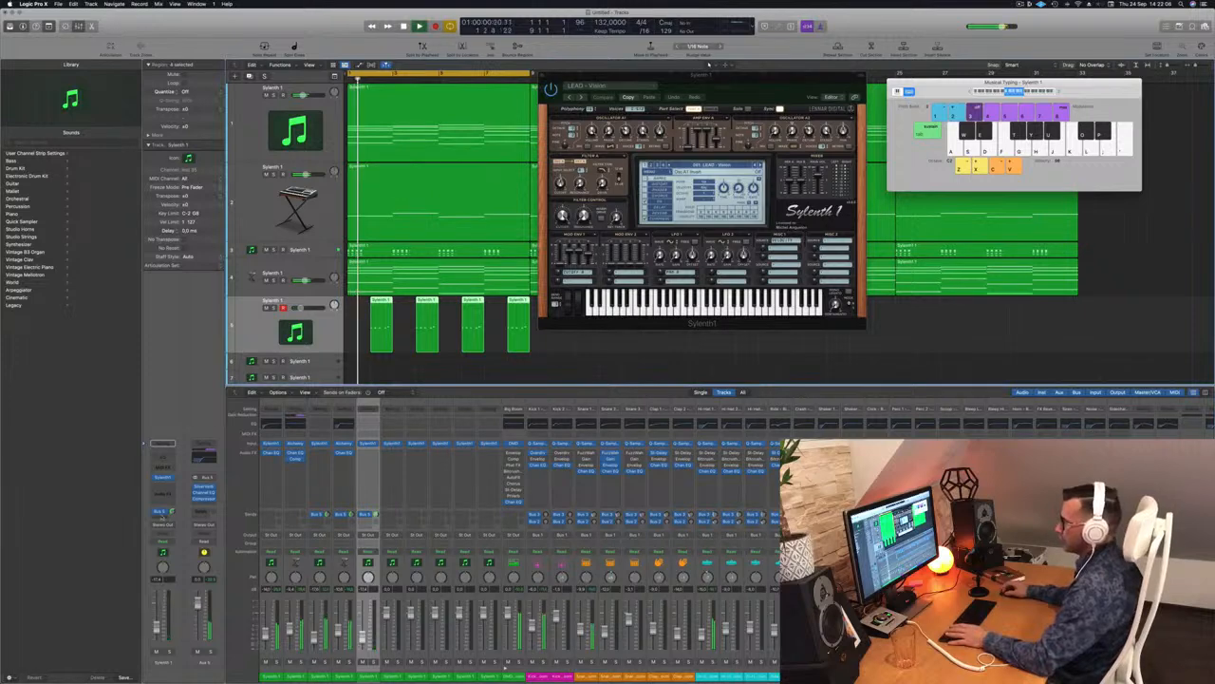
Step: Insert a Compressor on the Sylenth1 channel, side-chained to Kick 1, and close its window
left_click(164, 488)
left_click(230, 513)
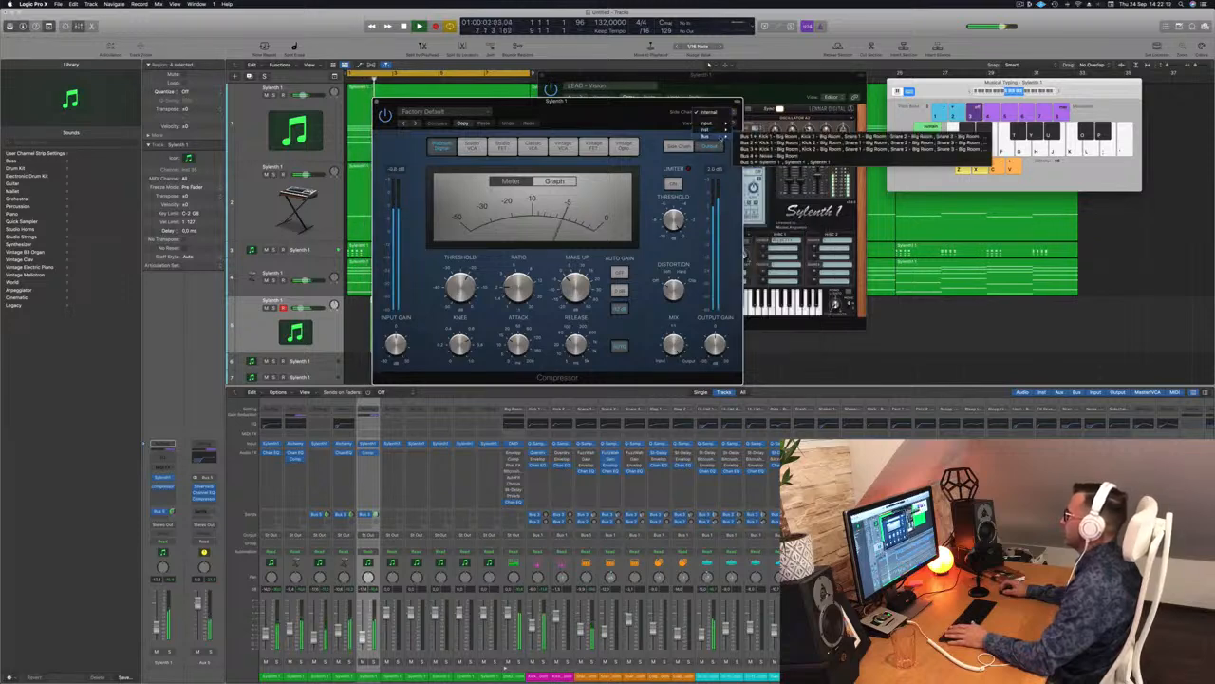
mouse_move(724, 131)
left_click(776, 182)
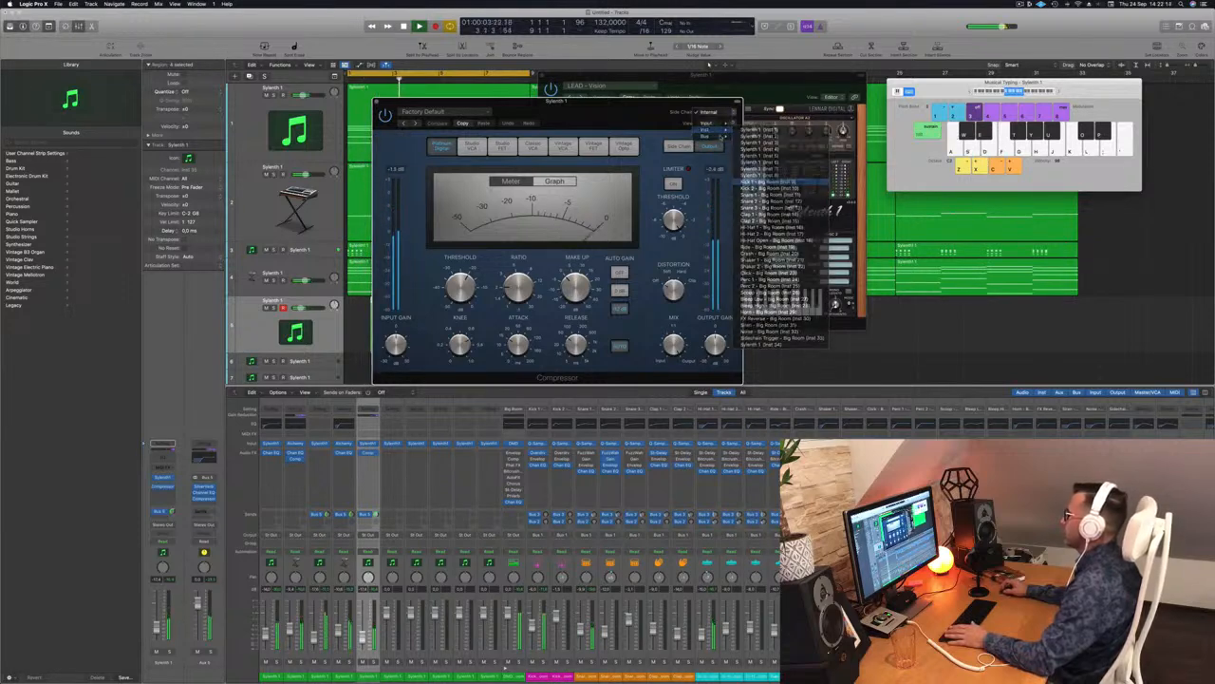
left_click_drag(631, 103, 714, 183)
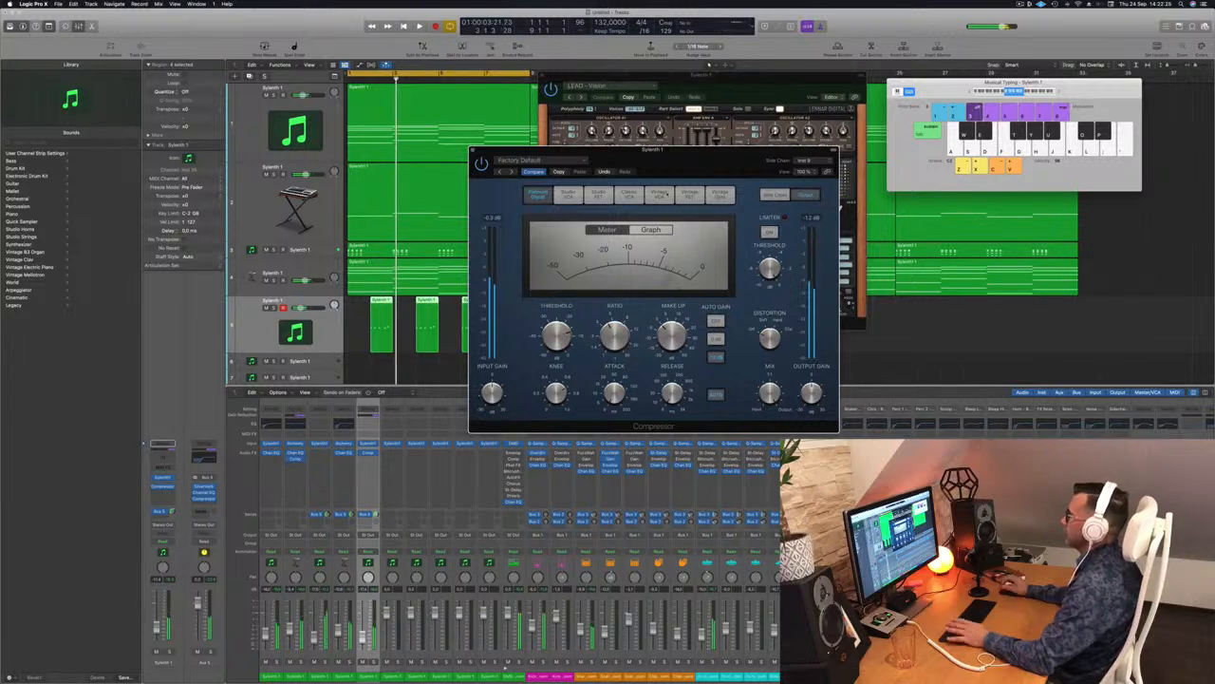
left_click_drag(491, 151, 471, 153)
left_click(452, 154)
key("space")
key("space")
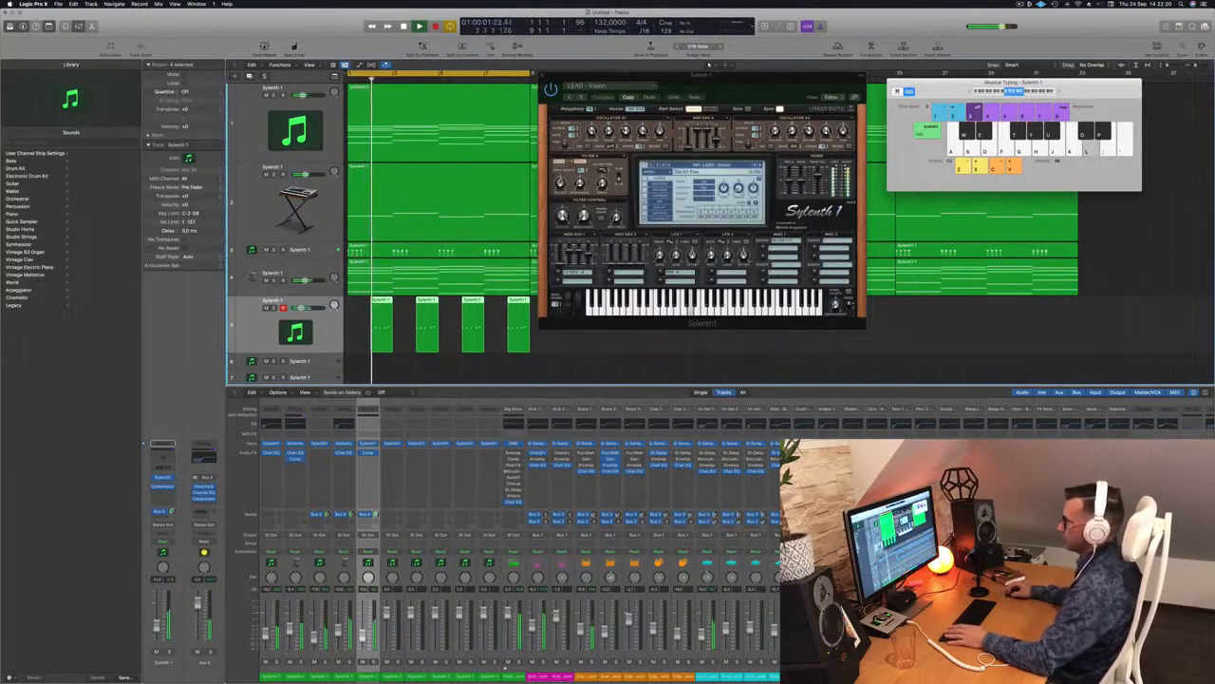
Step: Zoom out and copy track 5's four regions further along the arrangement
left_click_drag(734, 79, 1046, 109)
key("super+Left")
key("super+Left")
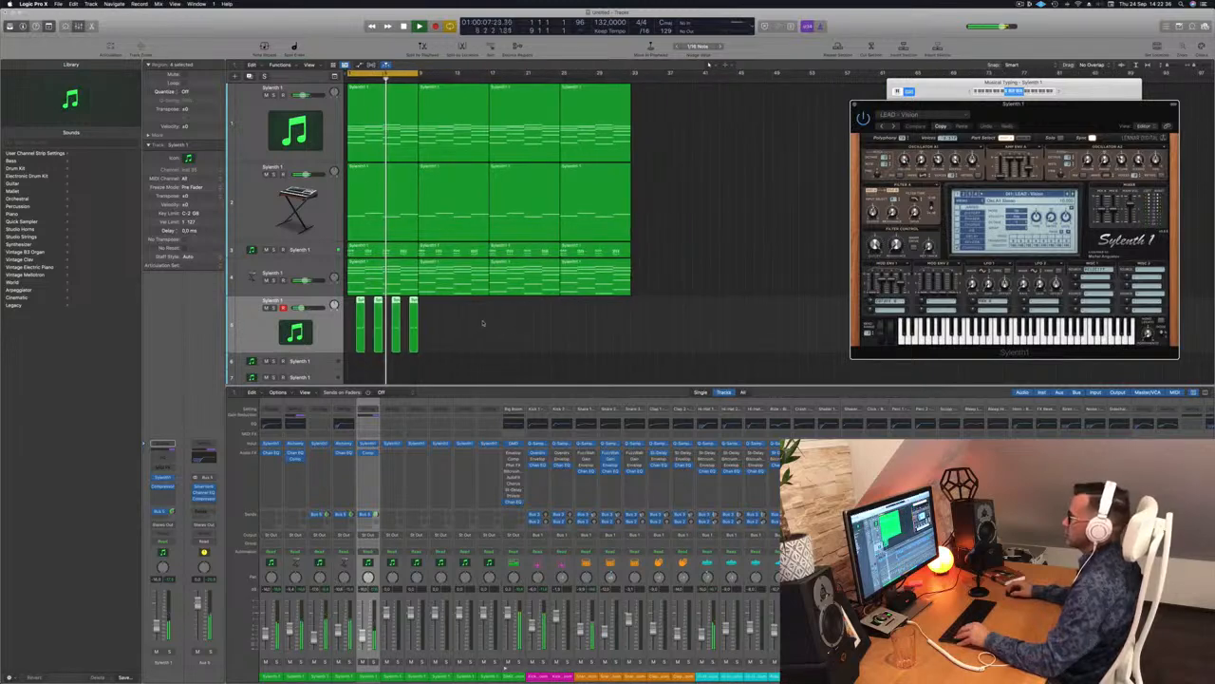
left_click_drag(363, 309, 510, 308)
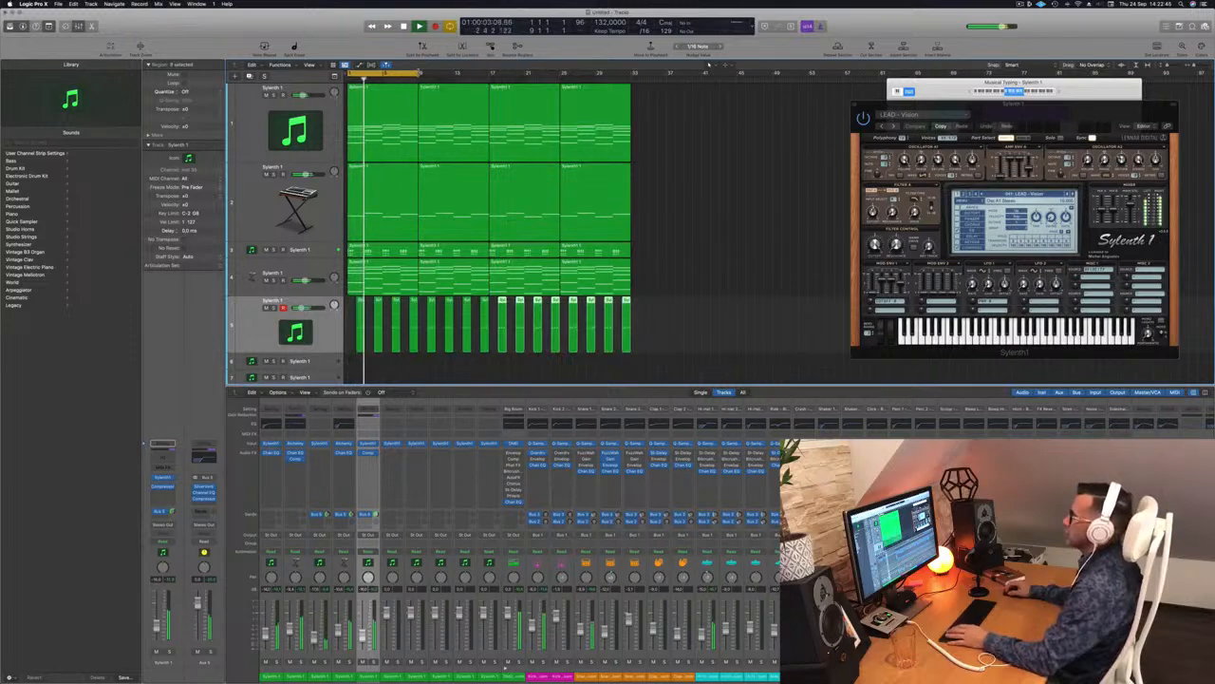
Step: Copy track 5's regions down onto track 6
left_click_drag(1075, 113, 753, 86)
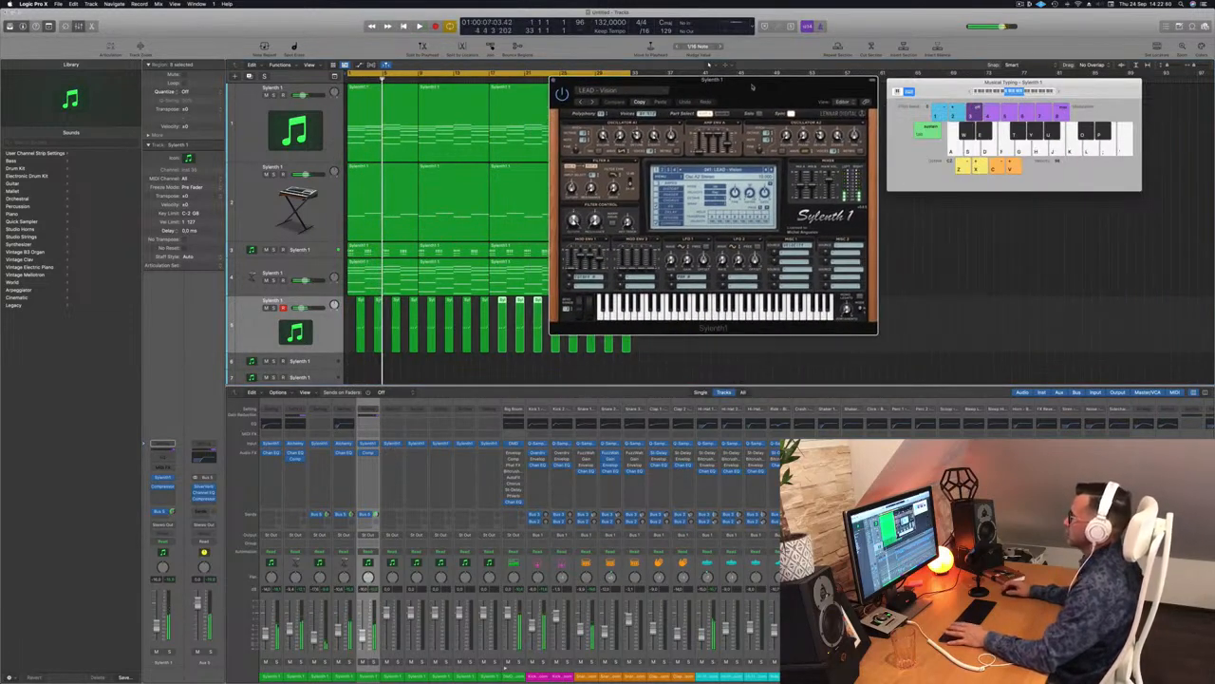
left_click(320, 332)
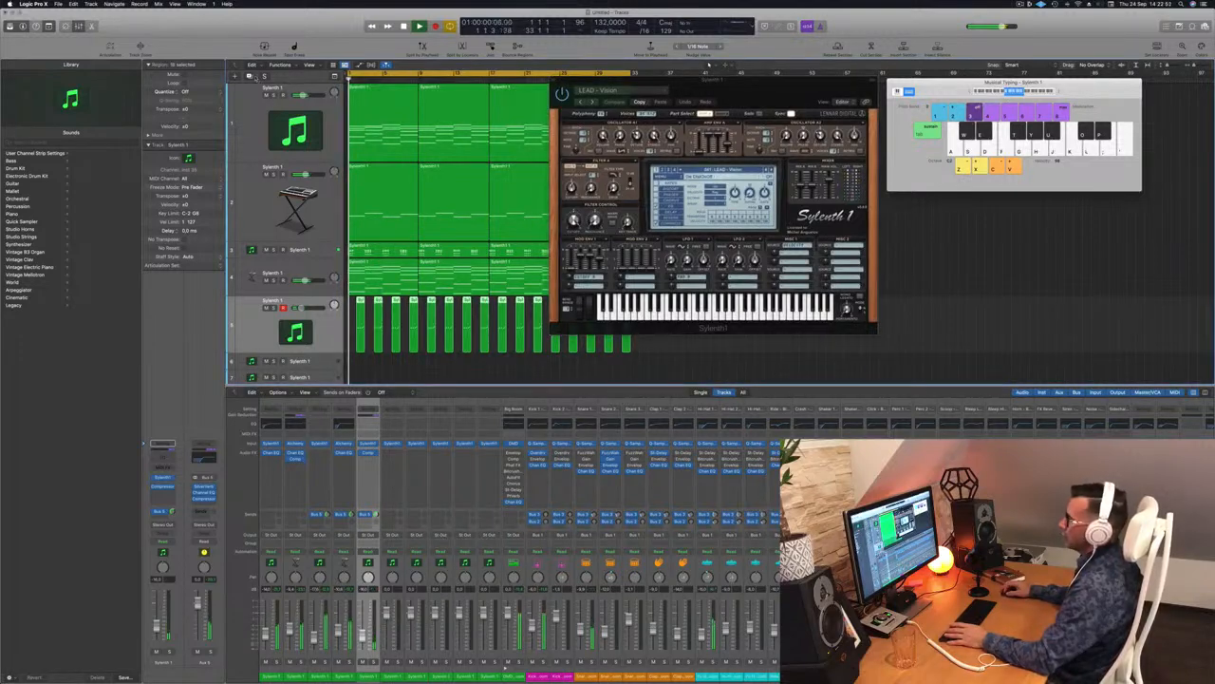
key("Down")
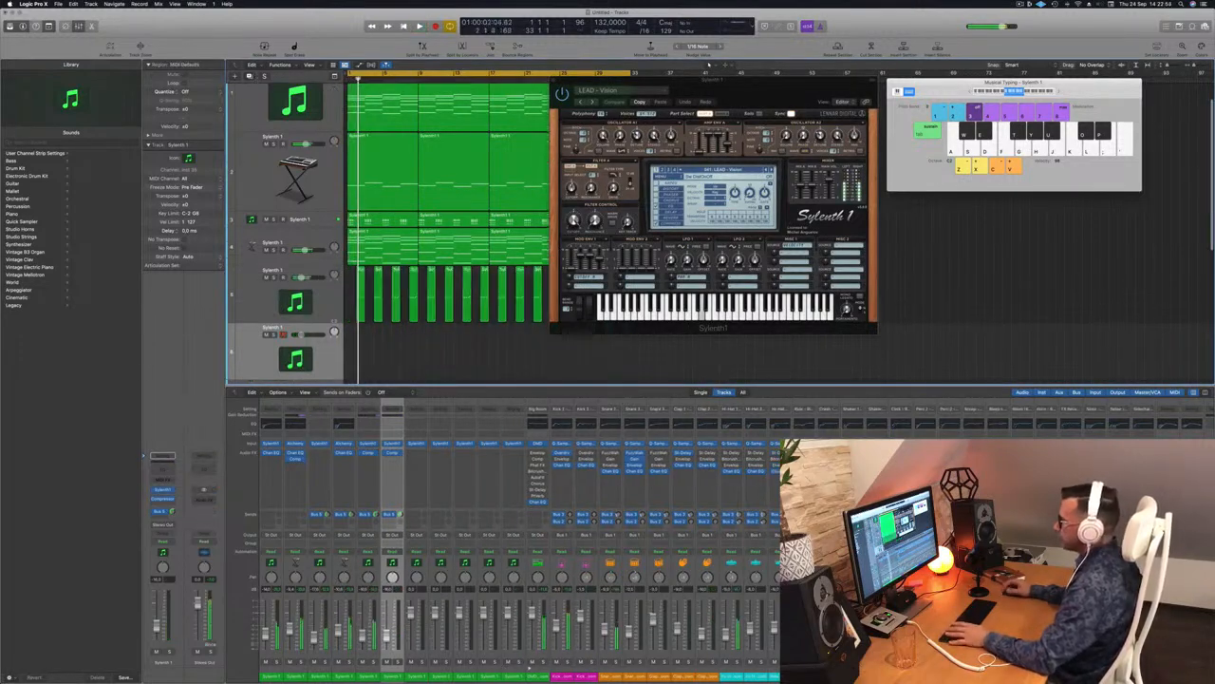
left_click_drag(646, 87, 863, 98)
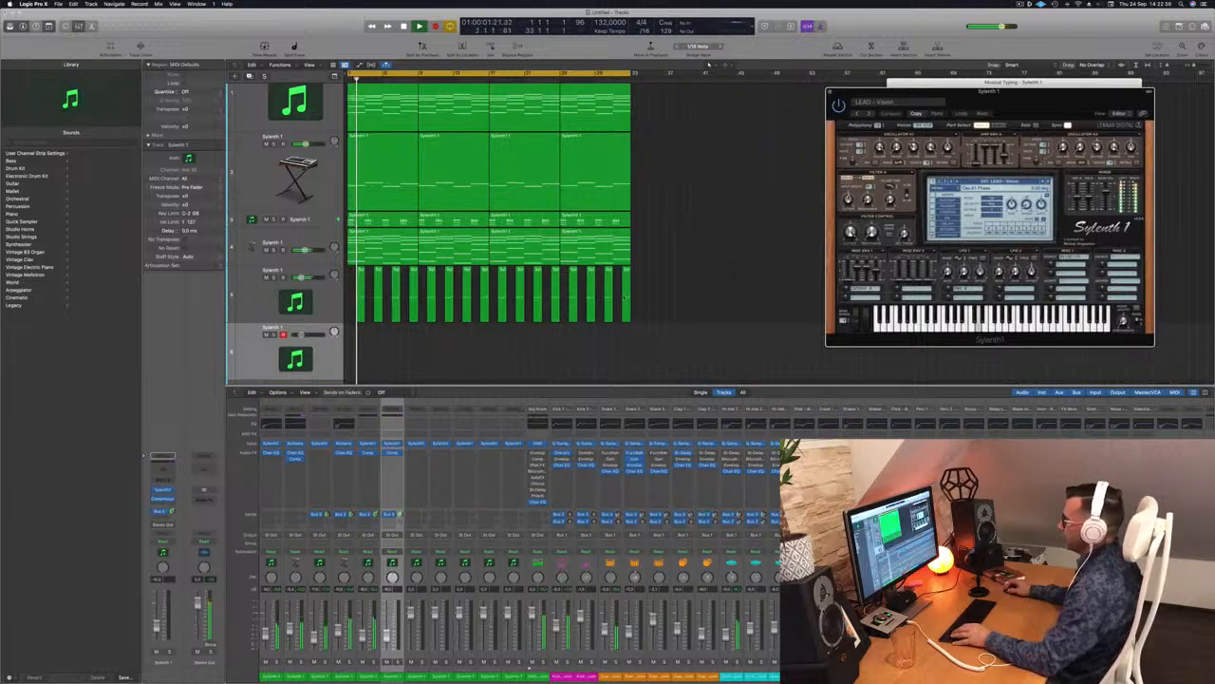
left_click_drag(358, 321, 361, 347)
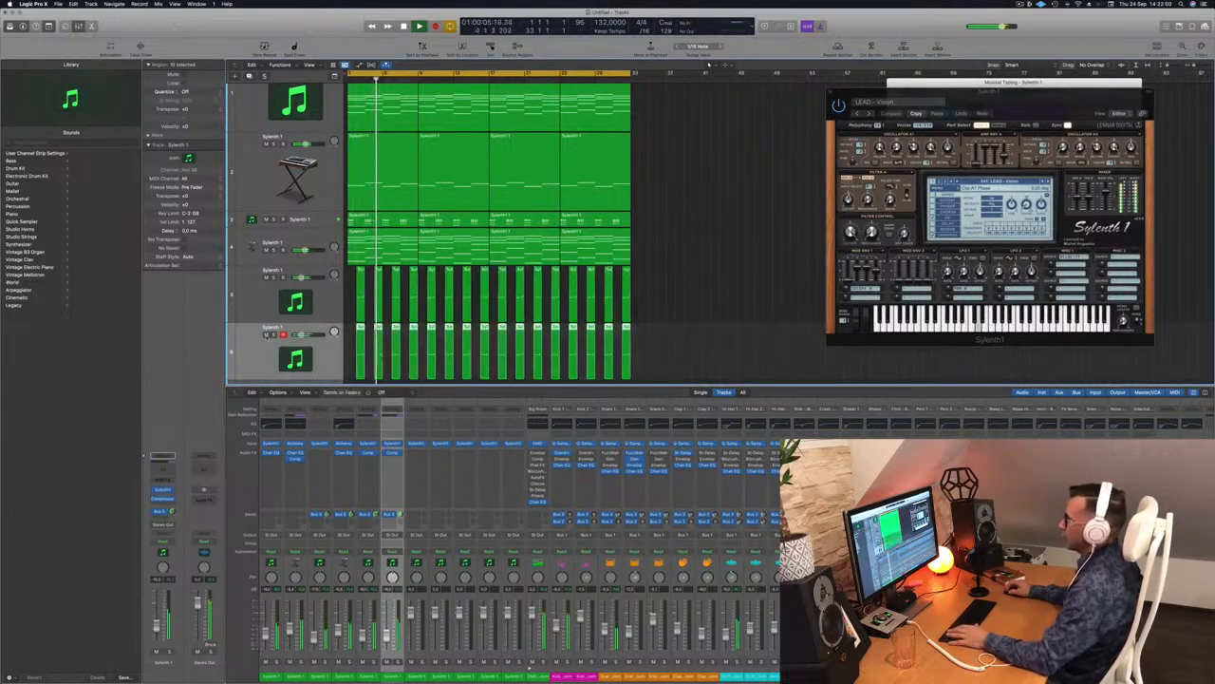
Step: Reopen track 5's Sylenth1 window, stop playback and show its preset list
left_click(253, 294)
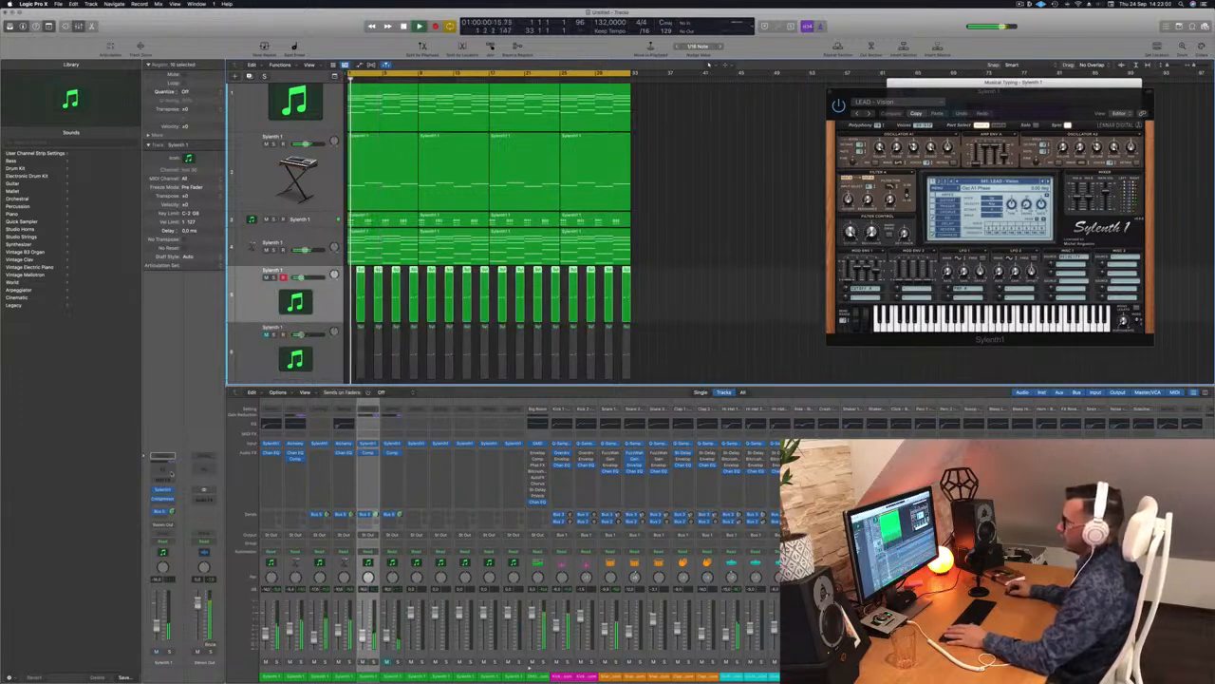
key("super+k")
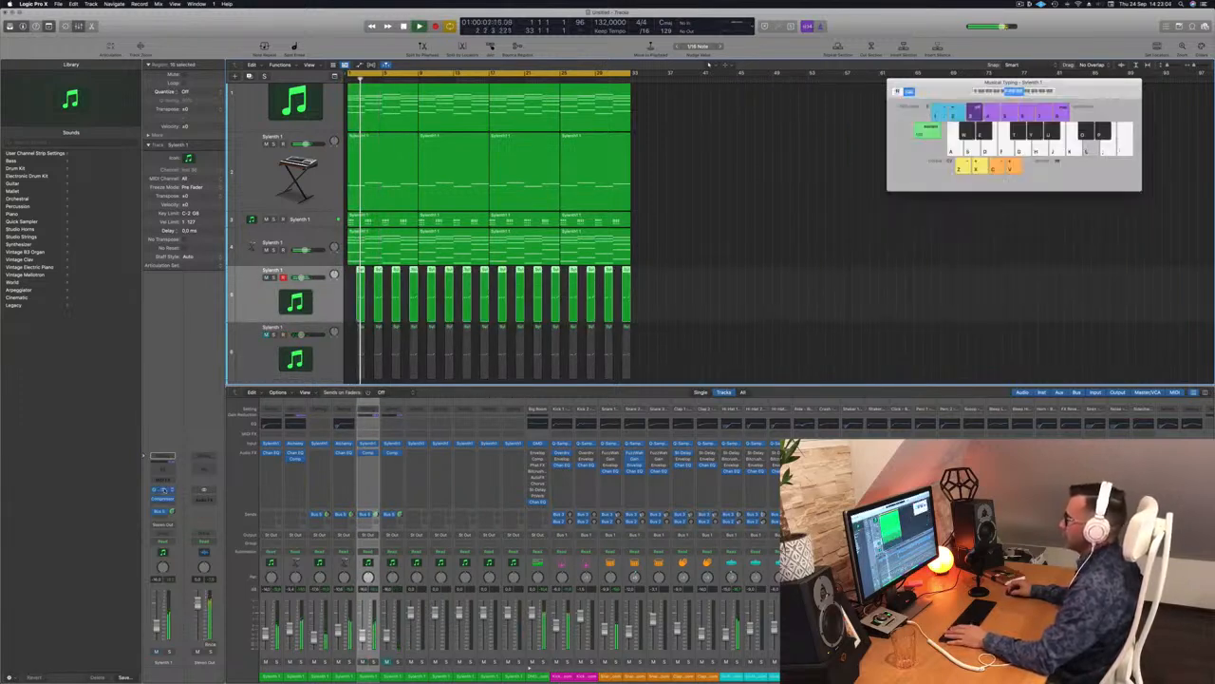
left_click(163, 491)
key("space")
left_click_drag(994, 106, 705, 89)
left_click(700, 164)
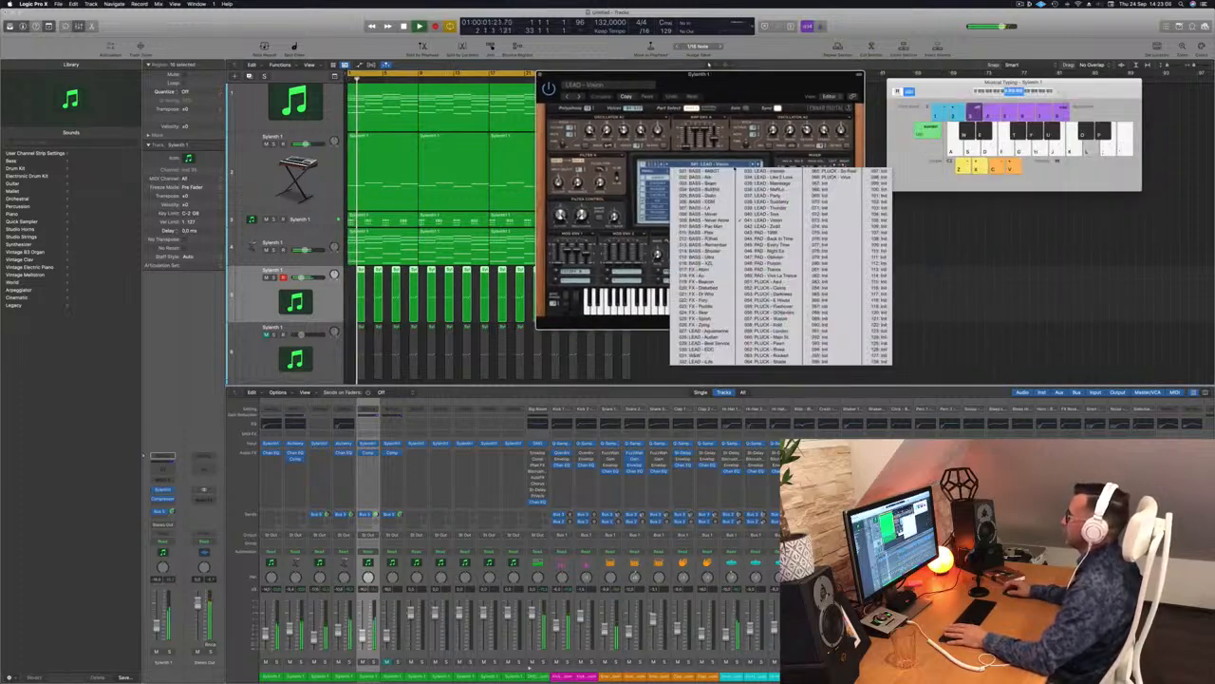
Step: Audition Sylenth1 presets from LEAD - Razormaster through LEAD - Party to PAD - 1999 during playback
left_click(707, 332)
left_click_drag(760, 88, 701, 80)
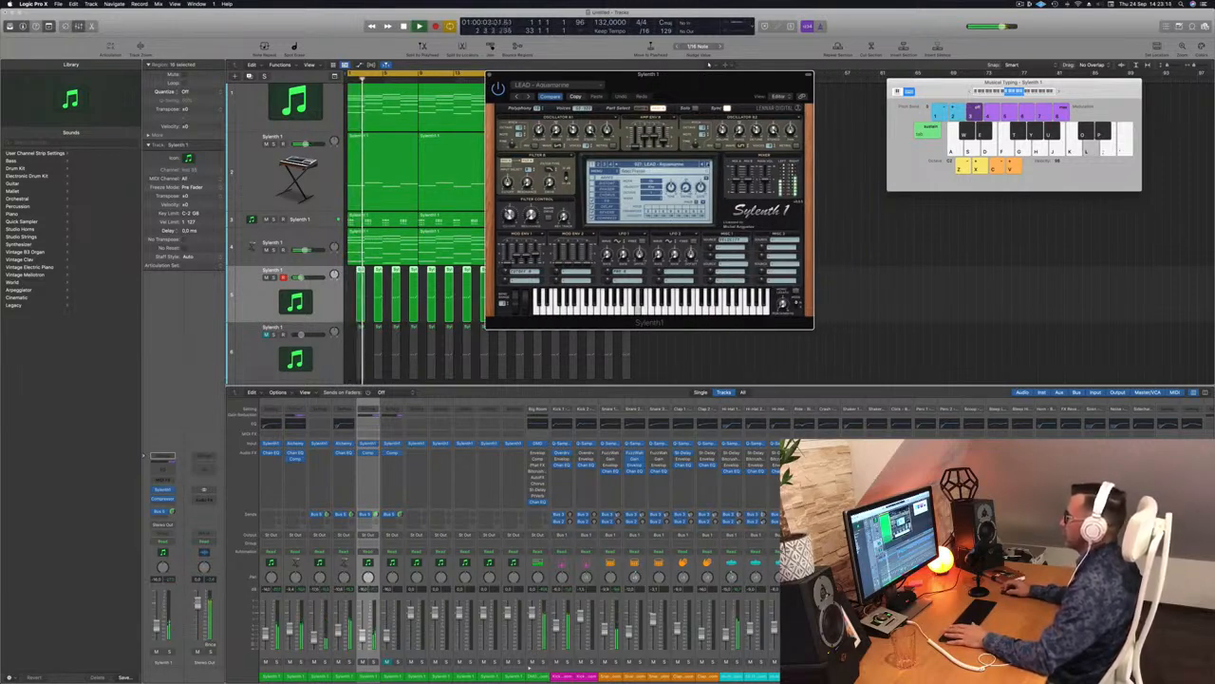
key("space")
key("space")
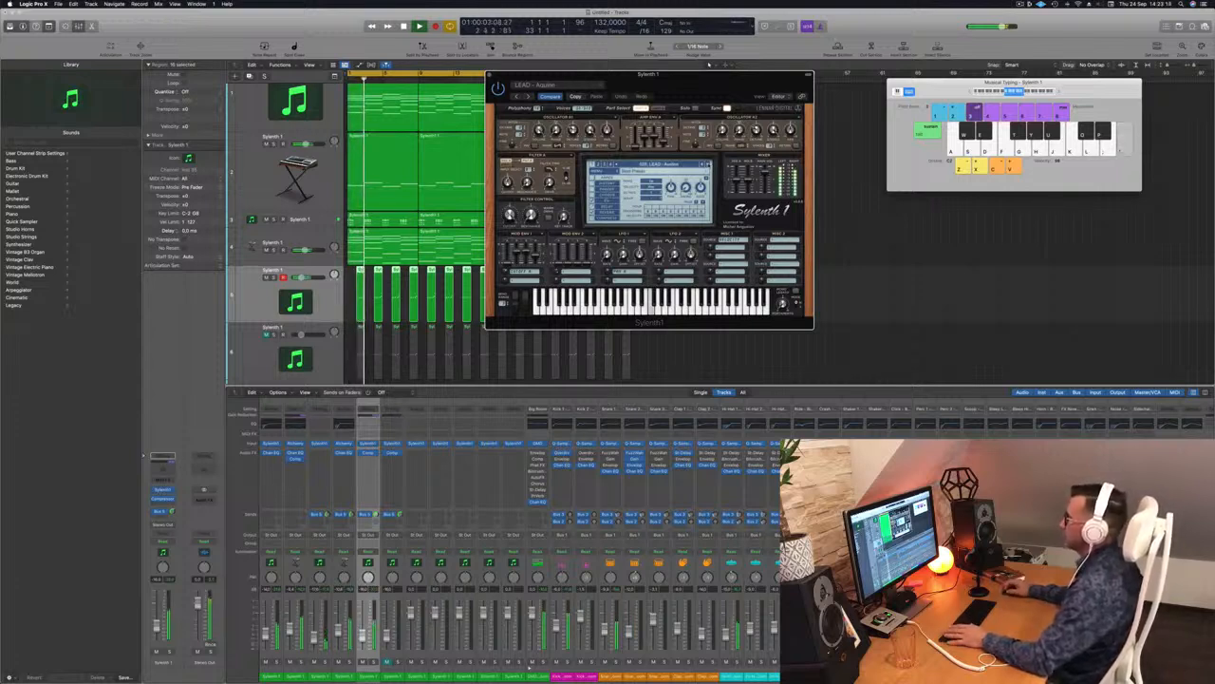
left_click(708, 165)
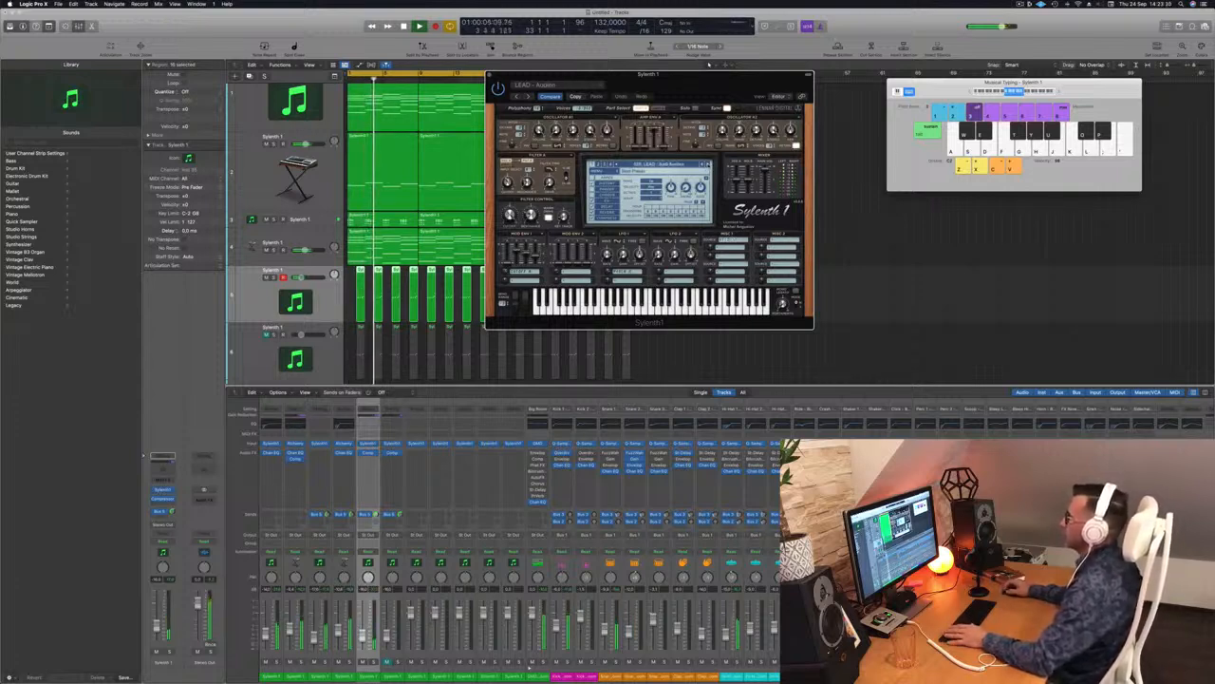
left_click(708, 165)
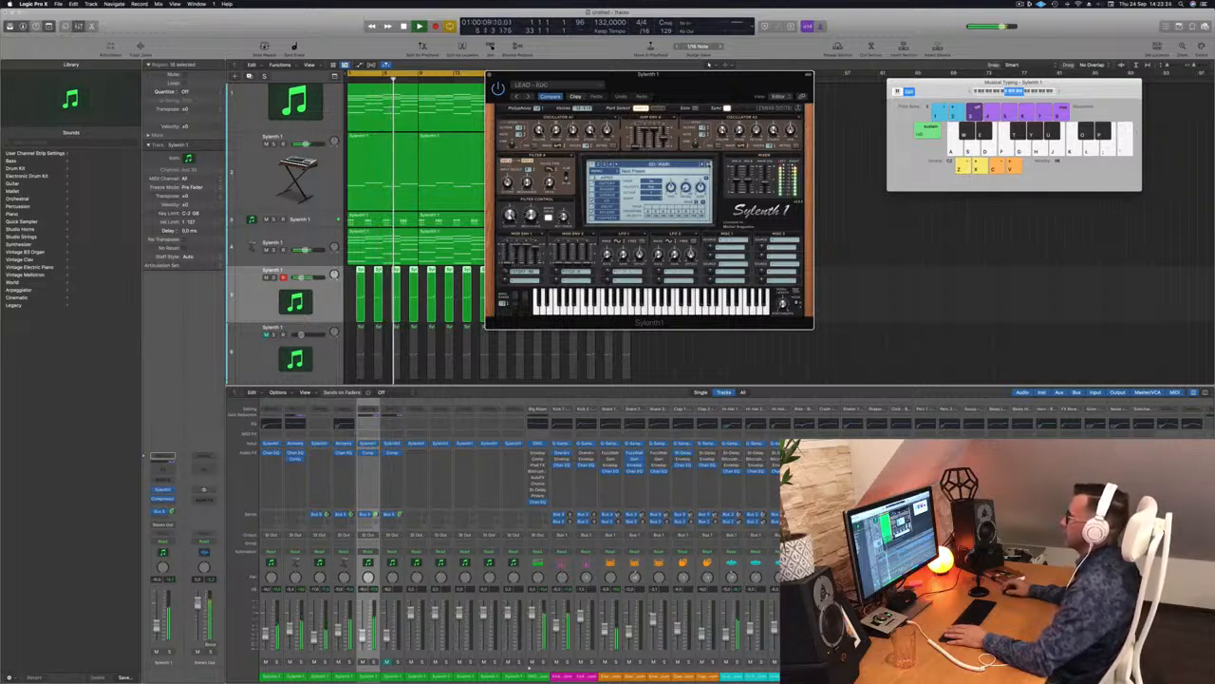
left_click(708, 165)
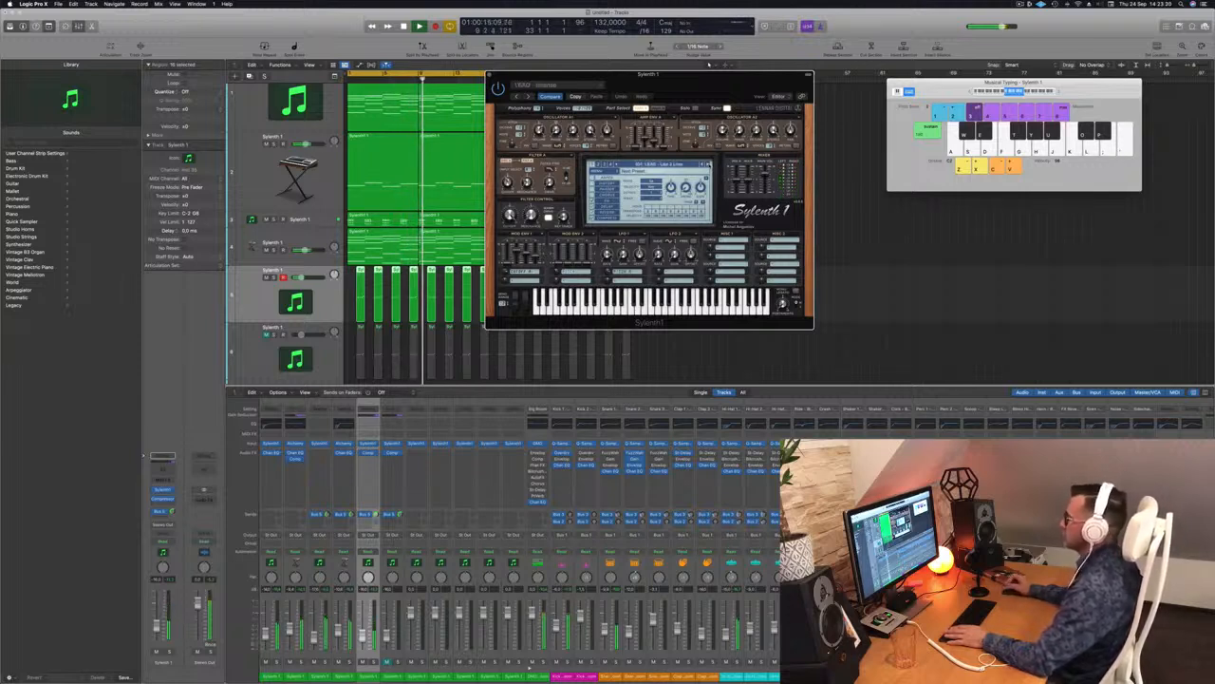
left_click(707, 165)
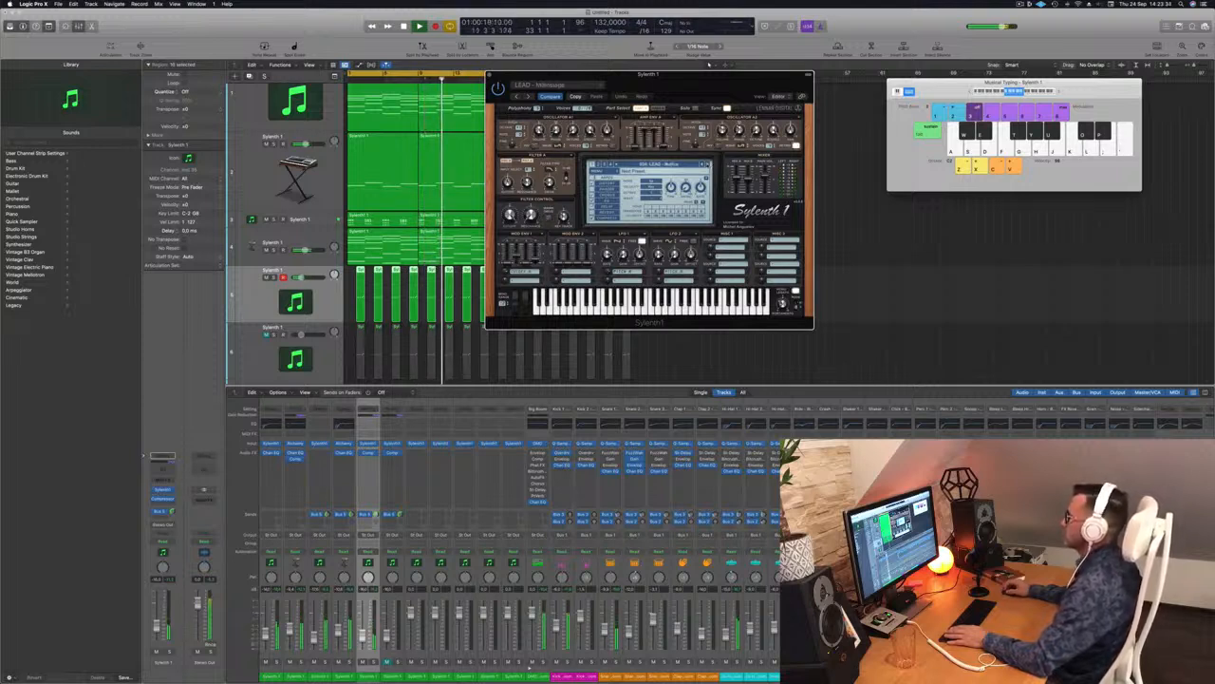
left_click(707, 166)
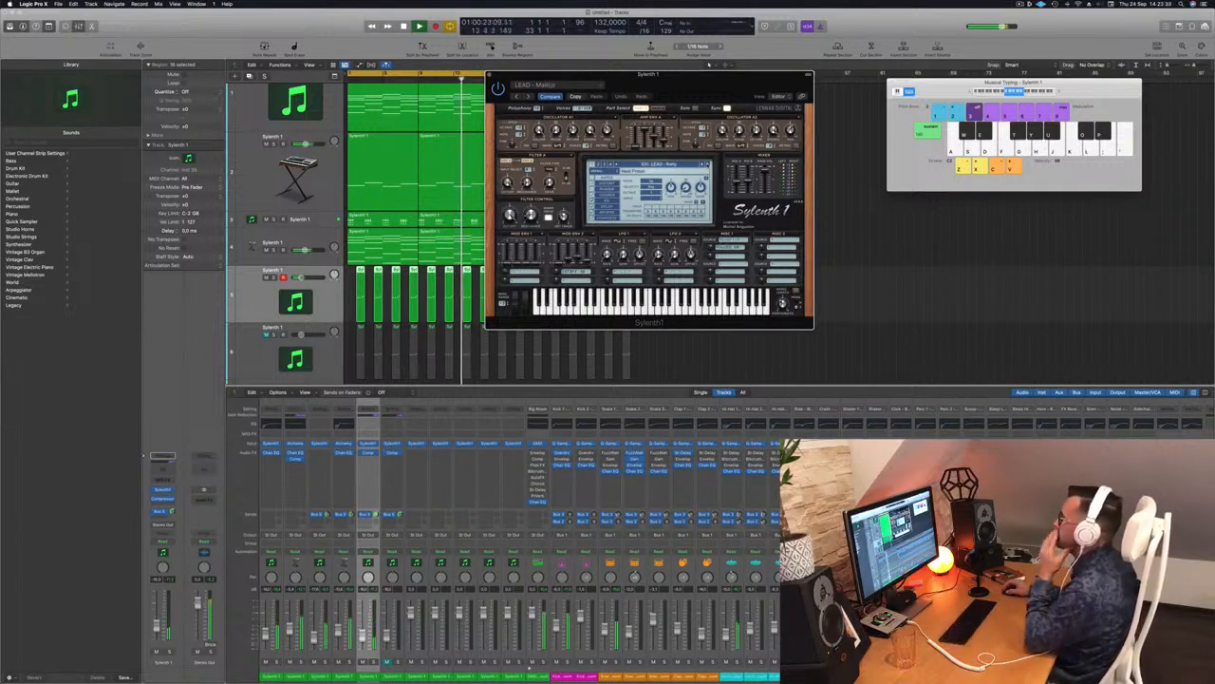
left_click(707, 165)
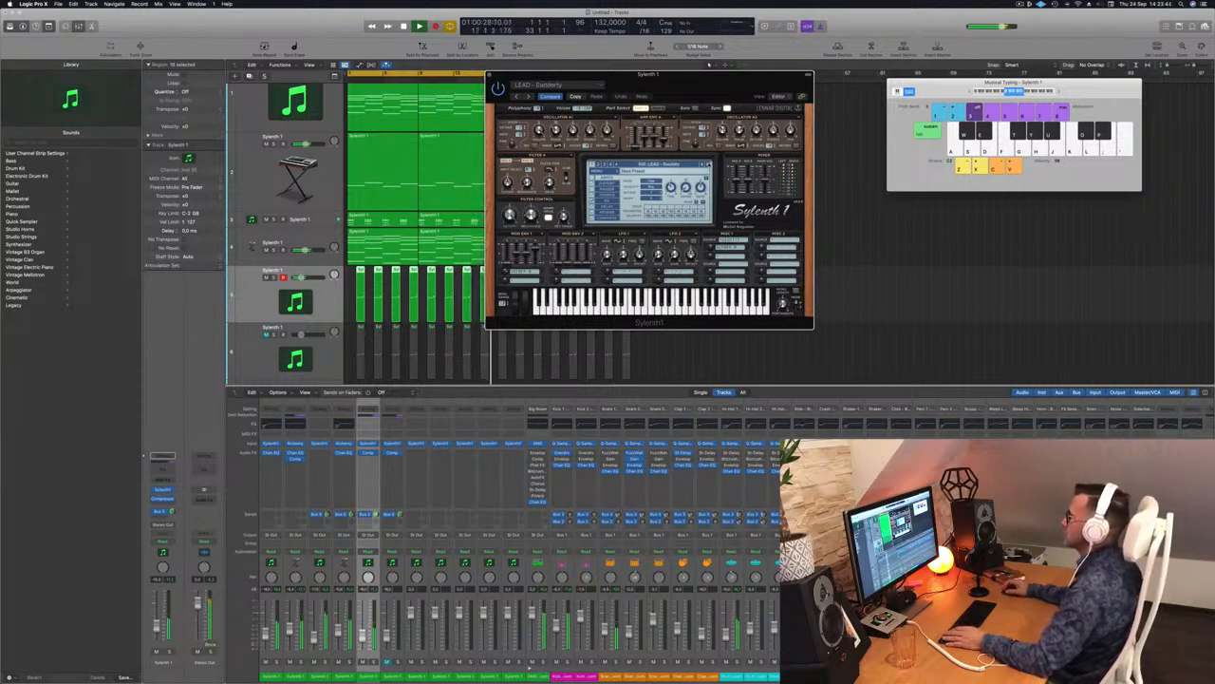
left_click(708, 165)
left_click(708, 165)
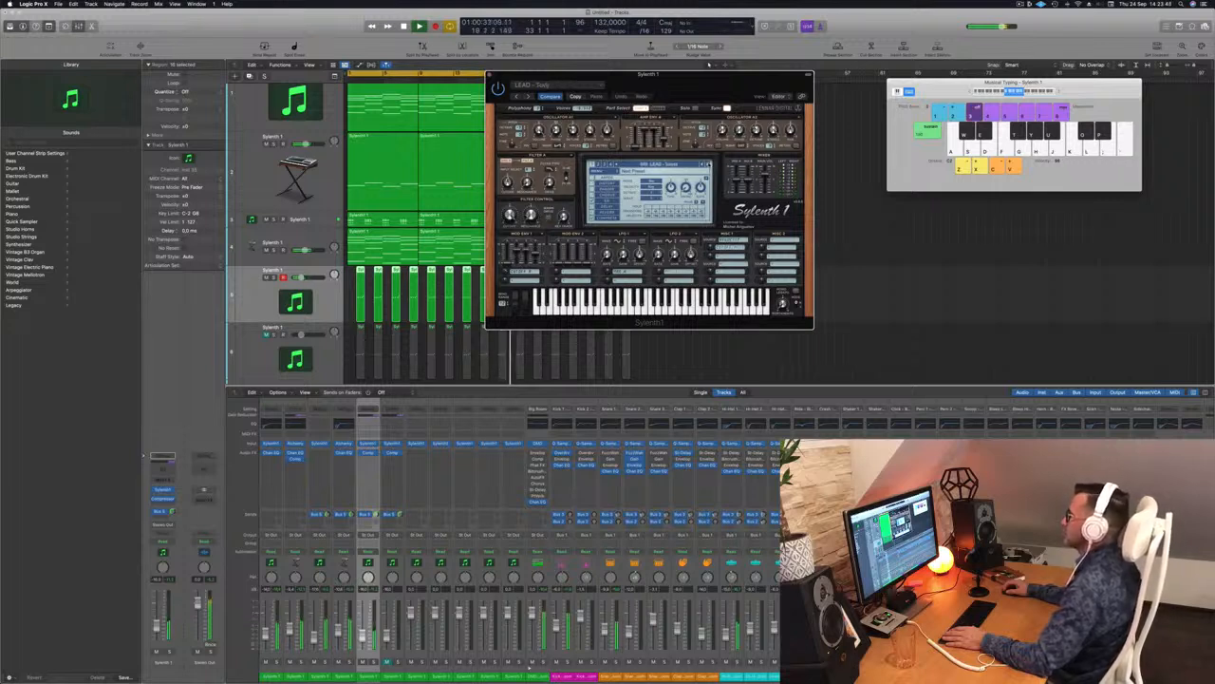
left_click(708, 166)
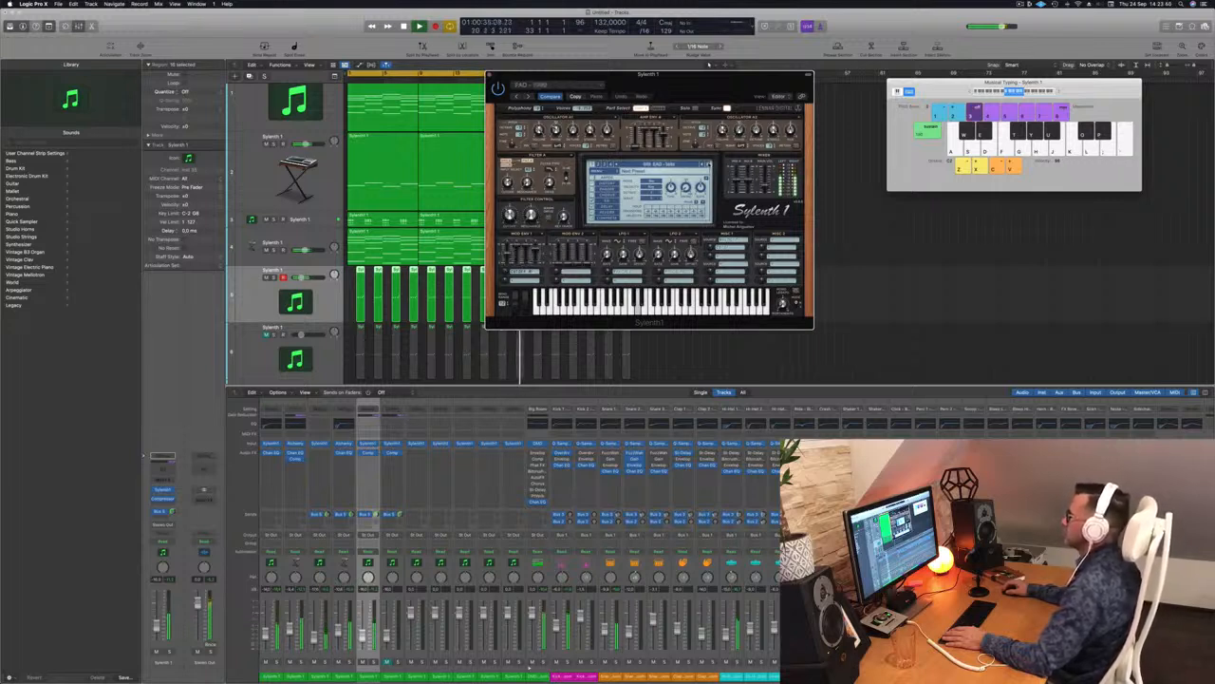
Step: Jump to the PLUCK presets, try several, settle on one, close Sylenth1 and stop playback
left_click(666, 164)
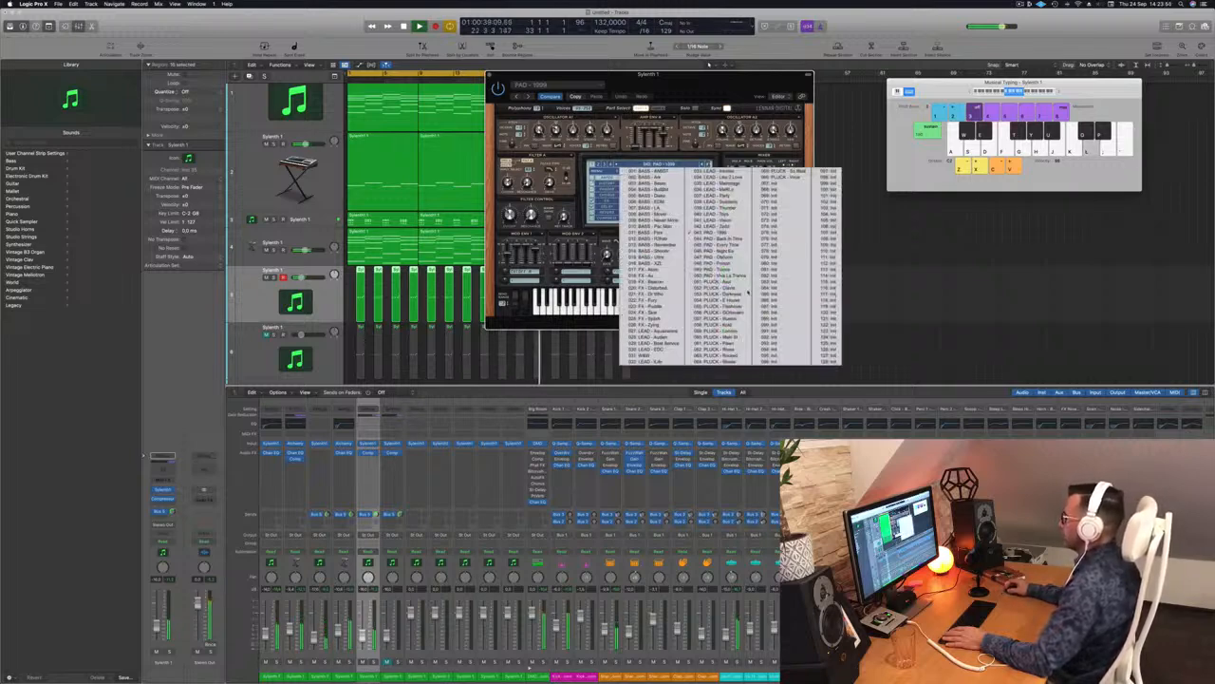
left_click(721, 282)
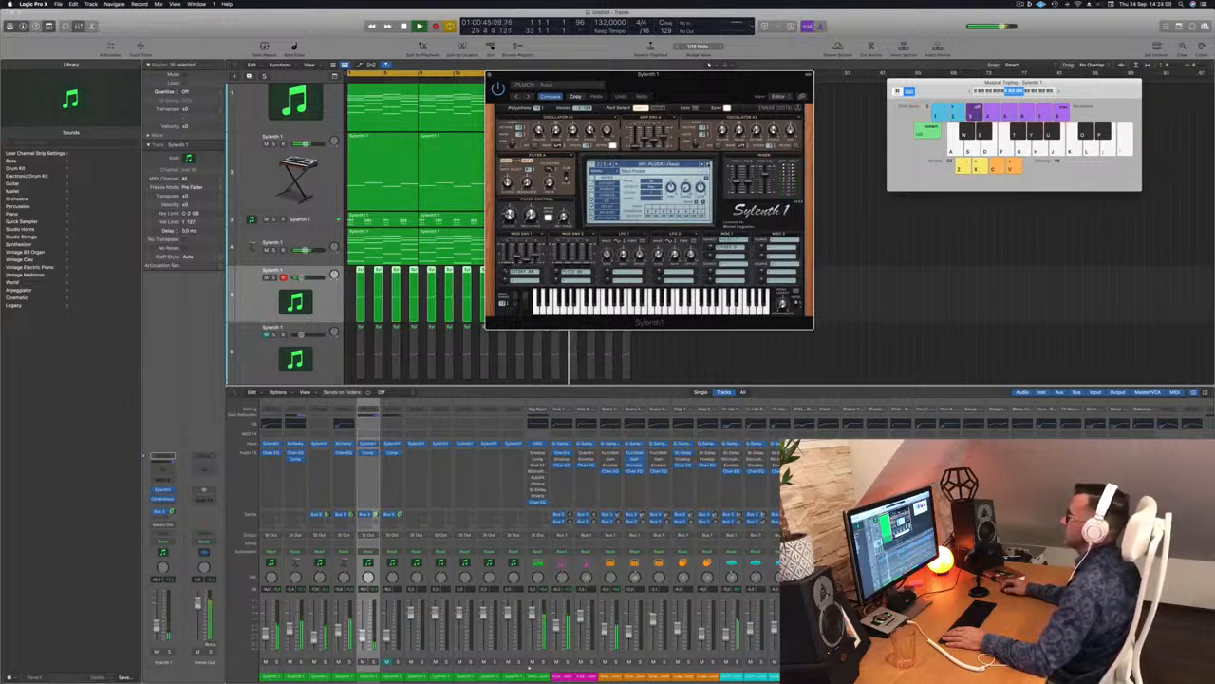
left_click(708, 166)
left_click(708, 165)
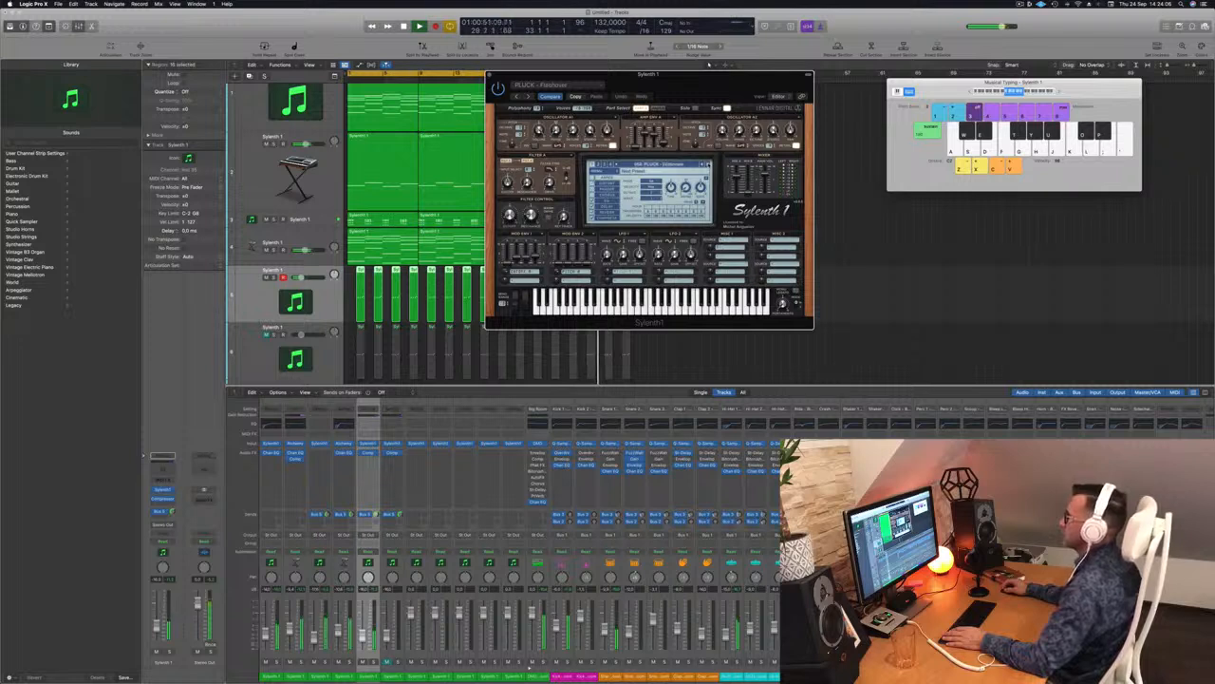
left_click(708, 165)
left_click(708, 166)
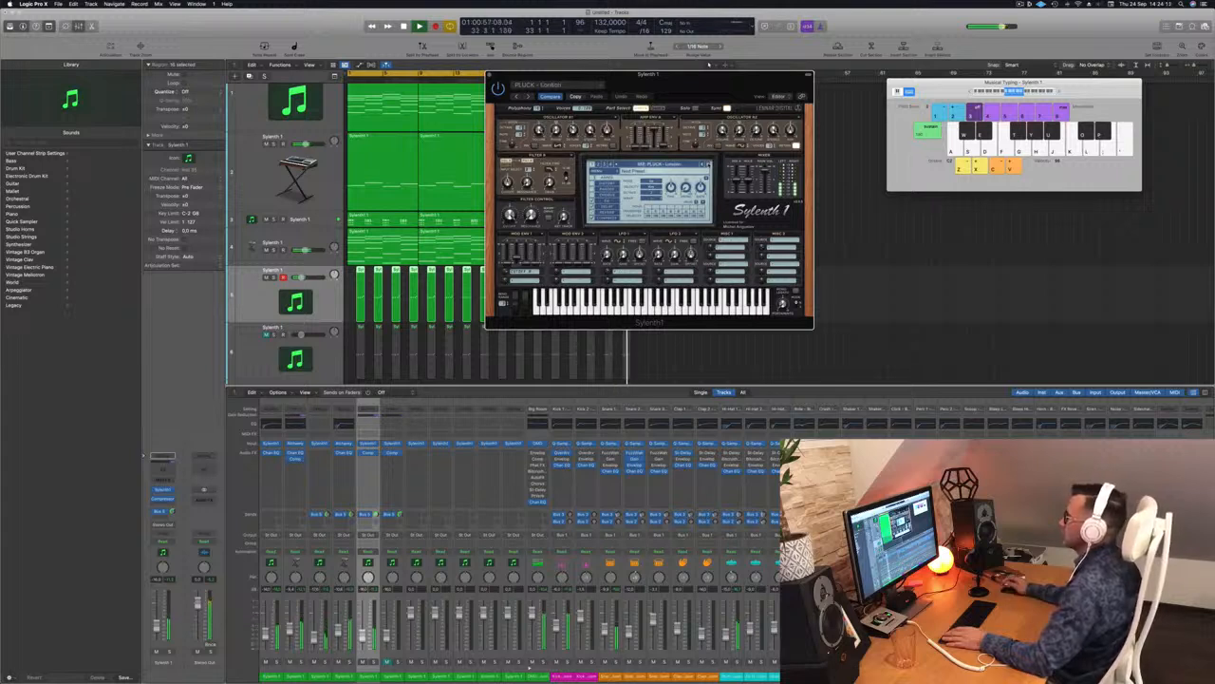
left_click(709, 166)
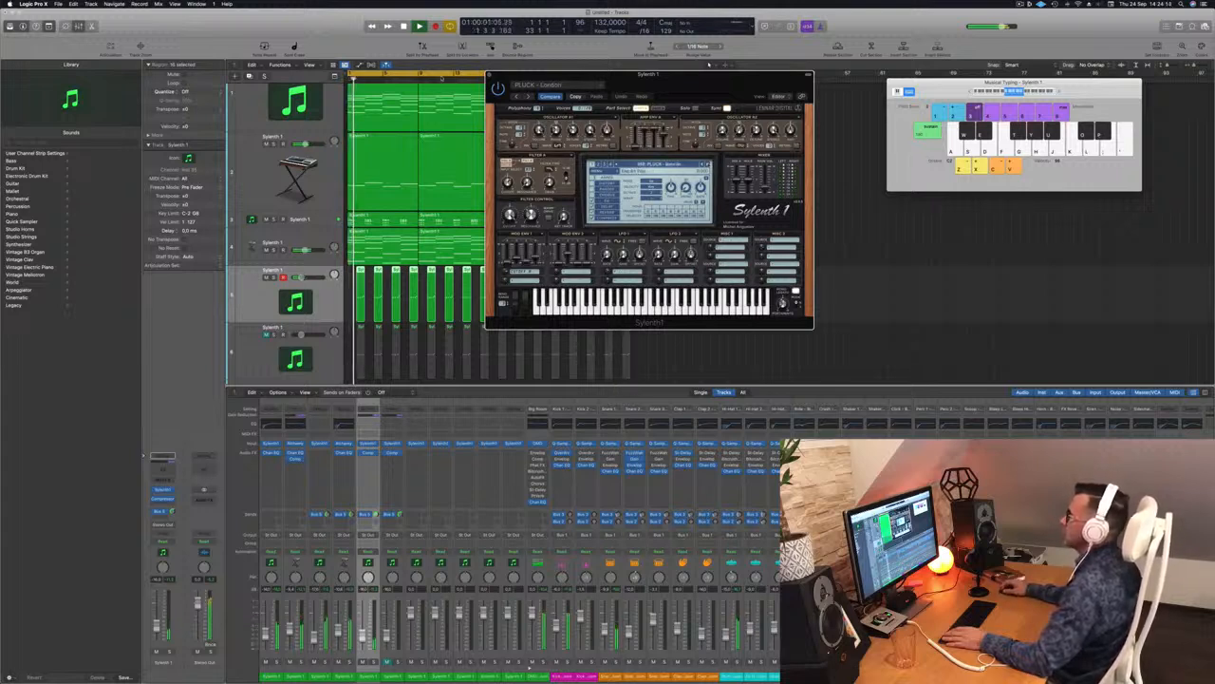
left_click(490, 75)
key("space")
left_click_drag(247, 343, 273, 283)
key("space")
left_click_drag(354, 345, 354, 344)
key("Delete")
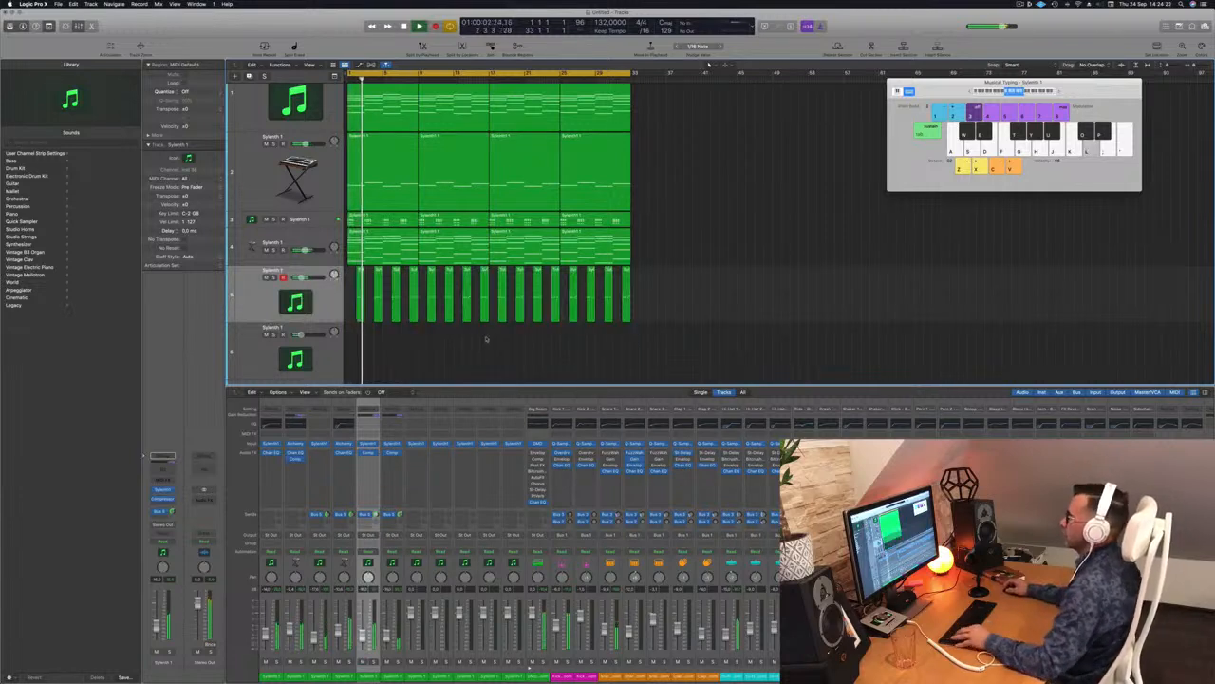
scroll(465, 351, "up", 2)
scroll(475, 350, "down", 5)
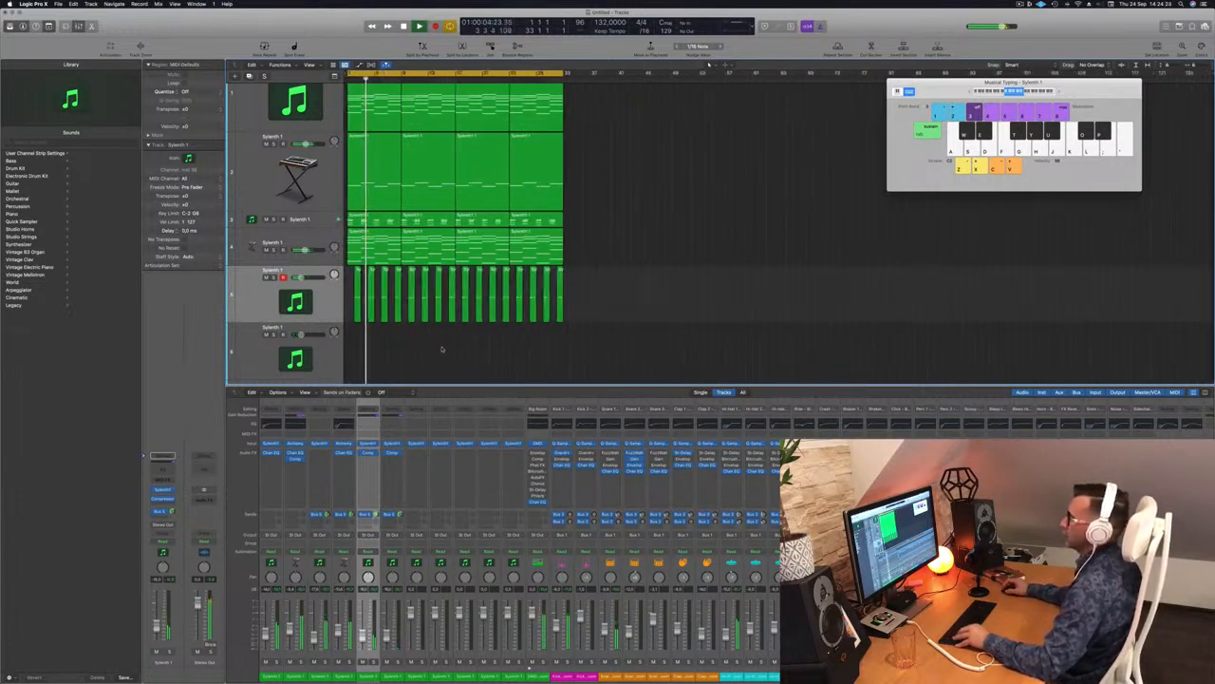
scroll(456, 347, "up", 2)
scroll(462, 348, "down", 2)
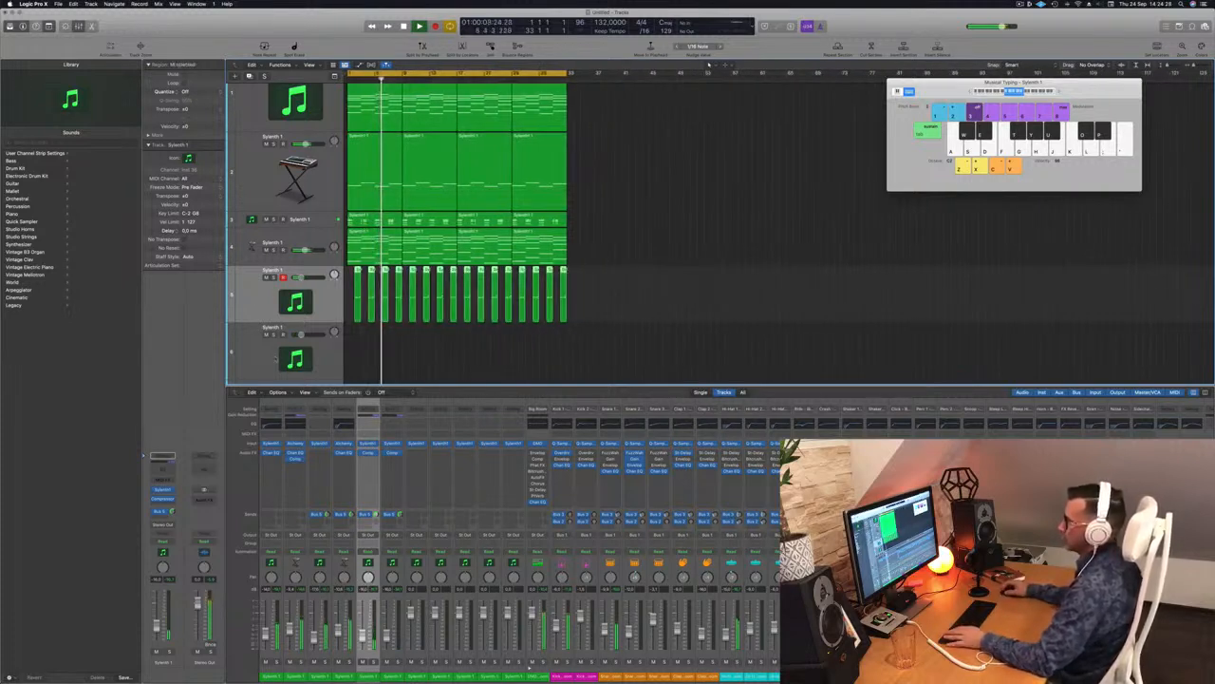
scroll(621, 228, "up", 1)
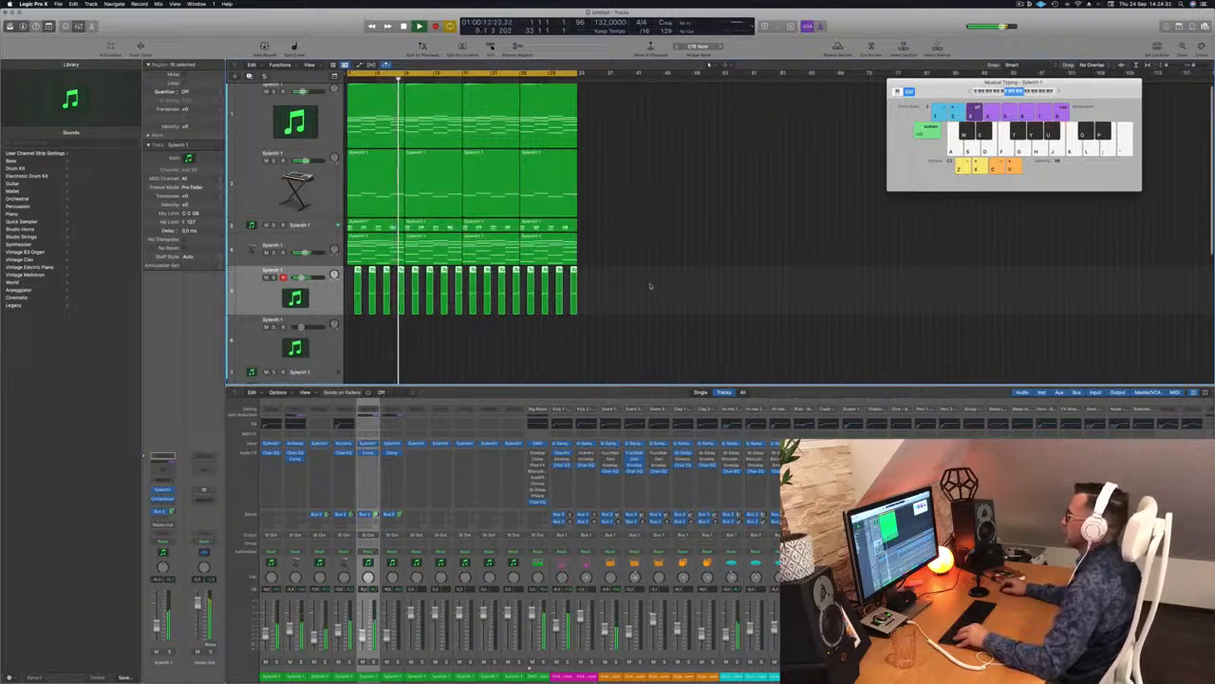
key("space")
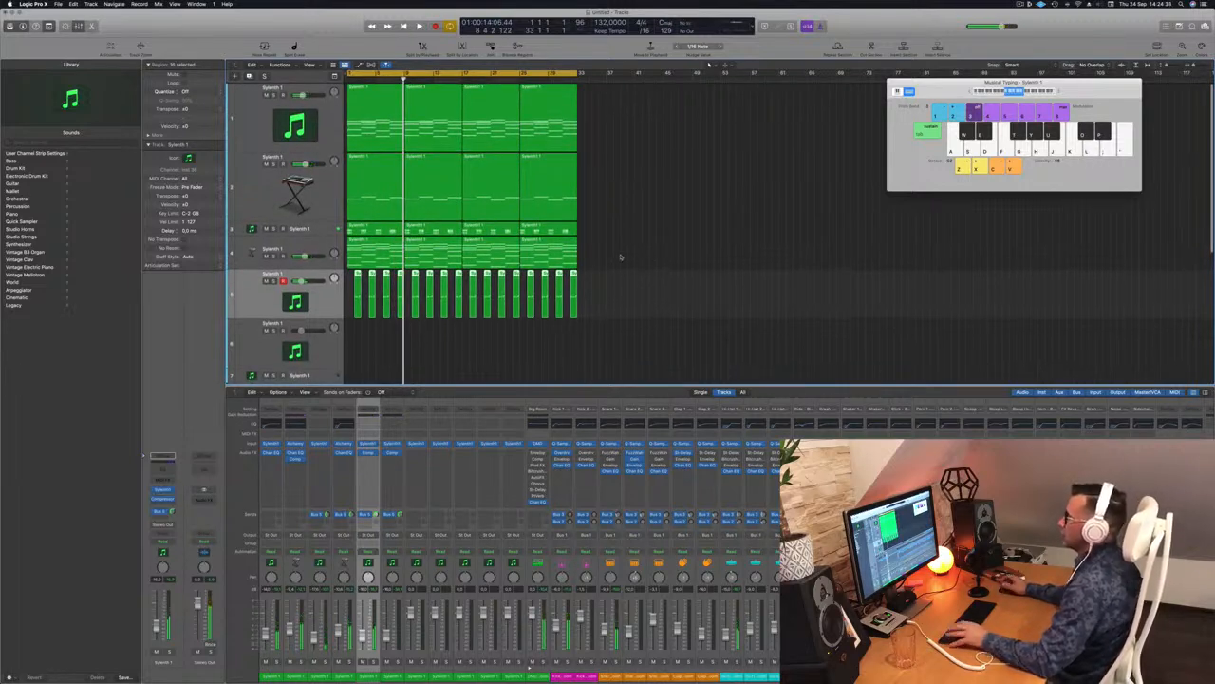
scroll(621, 257, "up", 2)
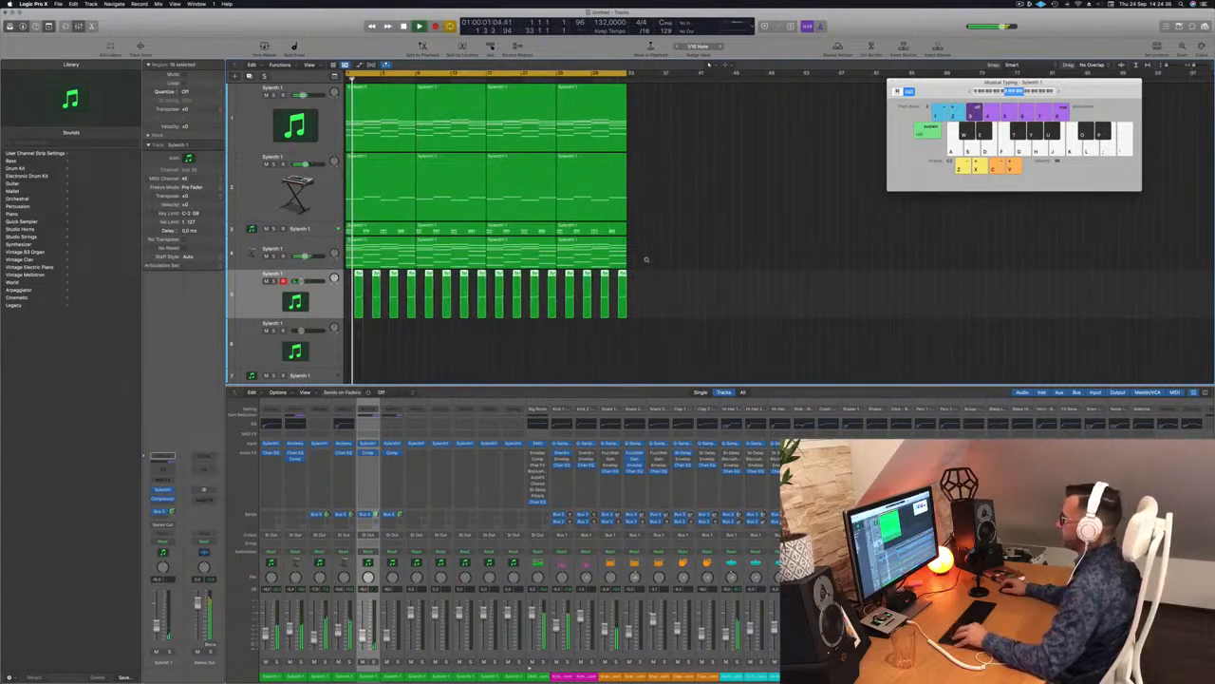
scroll(645, 261, "down", 3)
scroll(642, 258, "up", 1)
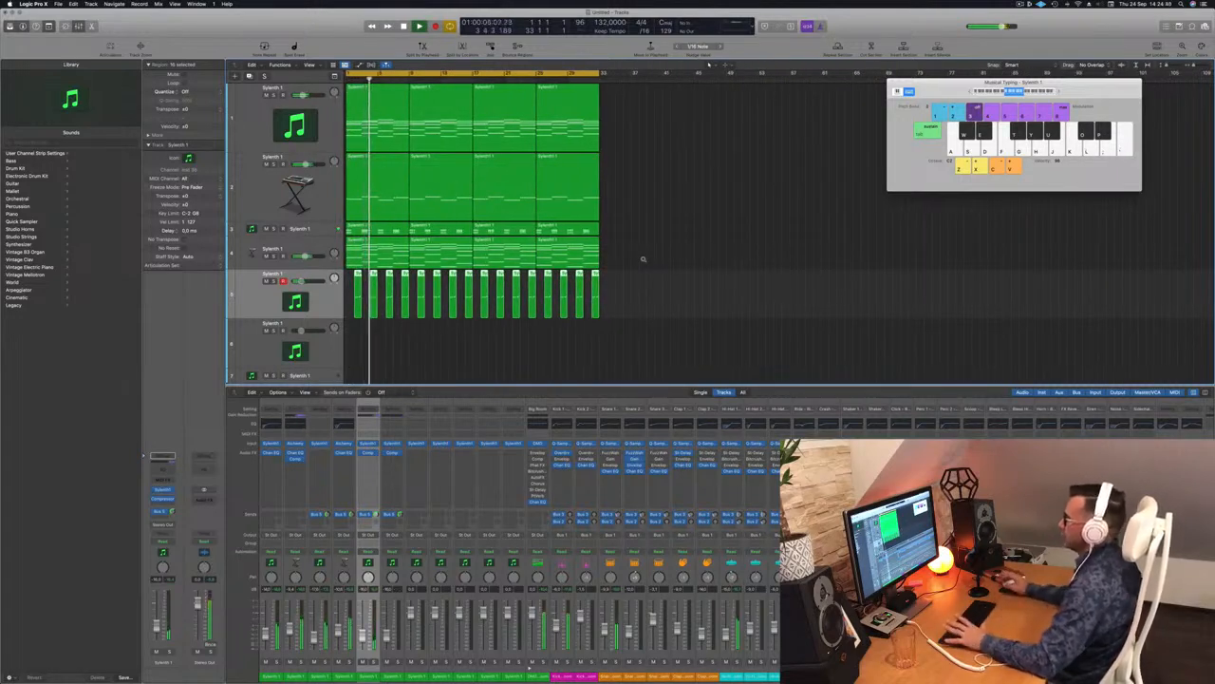
scroll(339, 281, "down", 2)
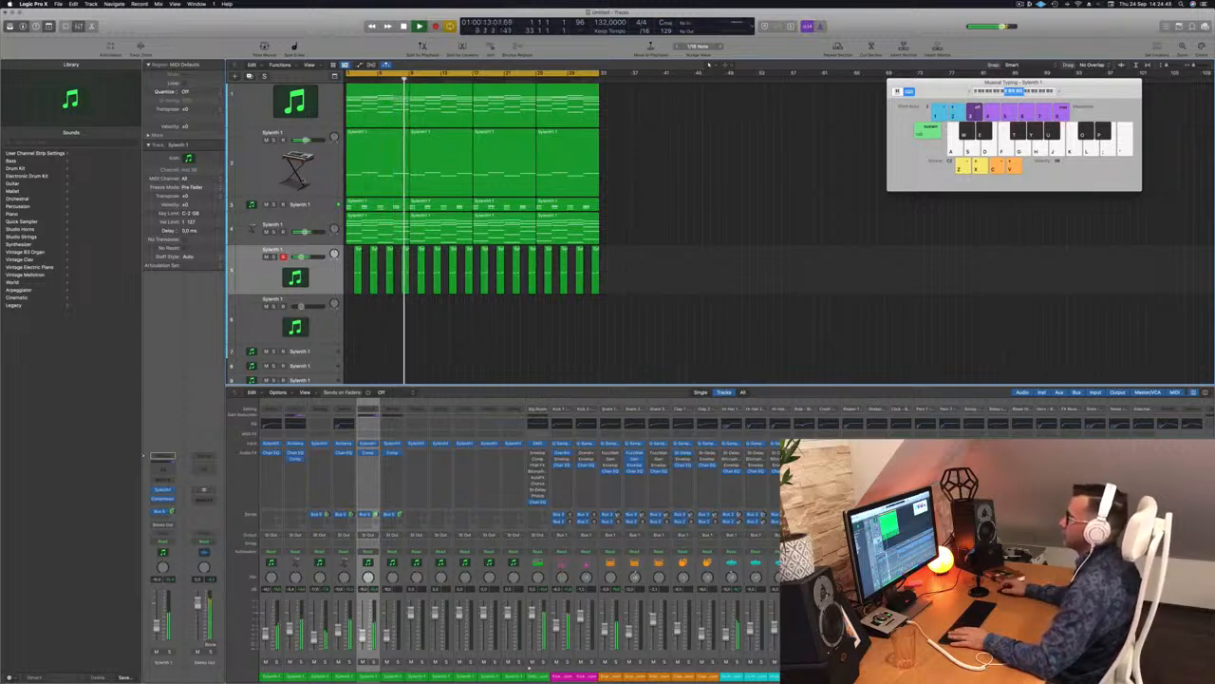
Step: Check track 3's Sylenth1 window, then add a new empty Sylenth 1 track below track 3
left_click(318, 206)
key("Return")
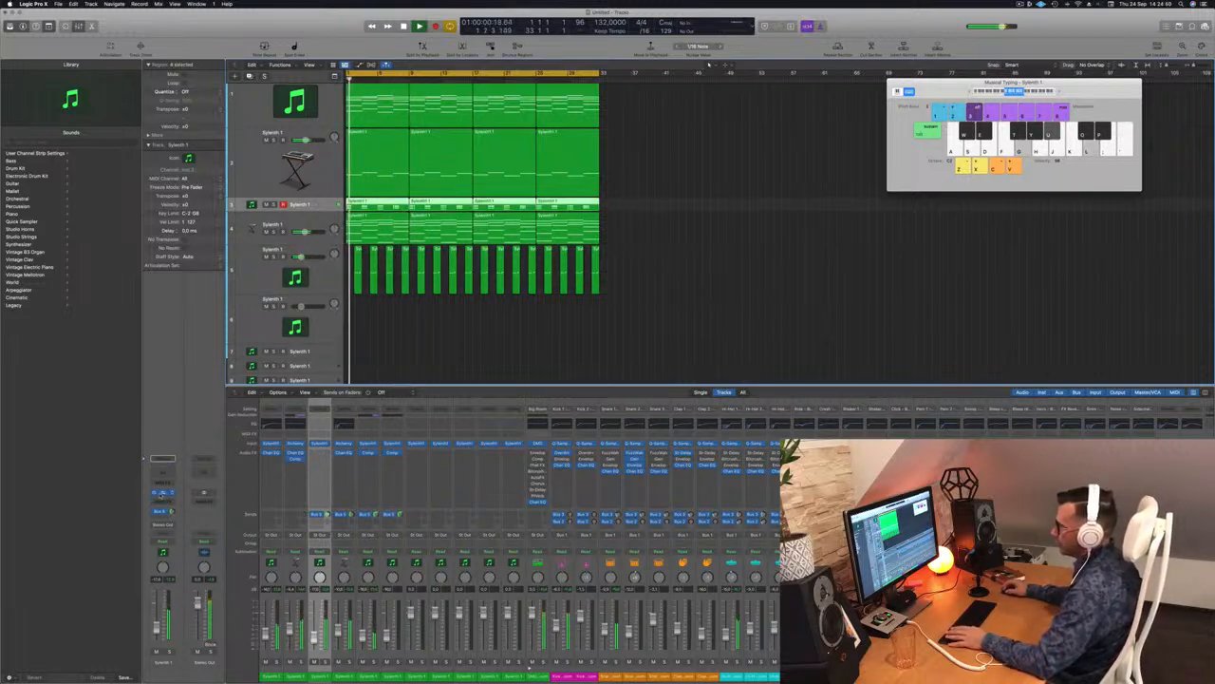
left_click(162, 492)
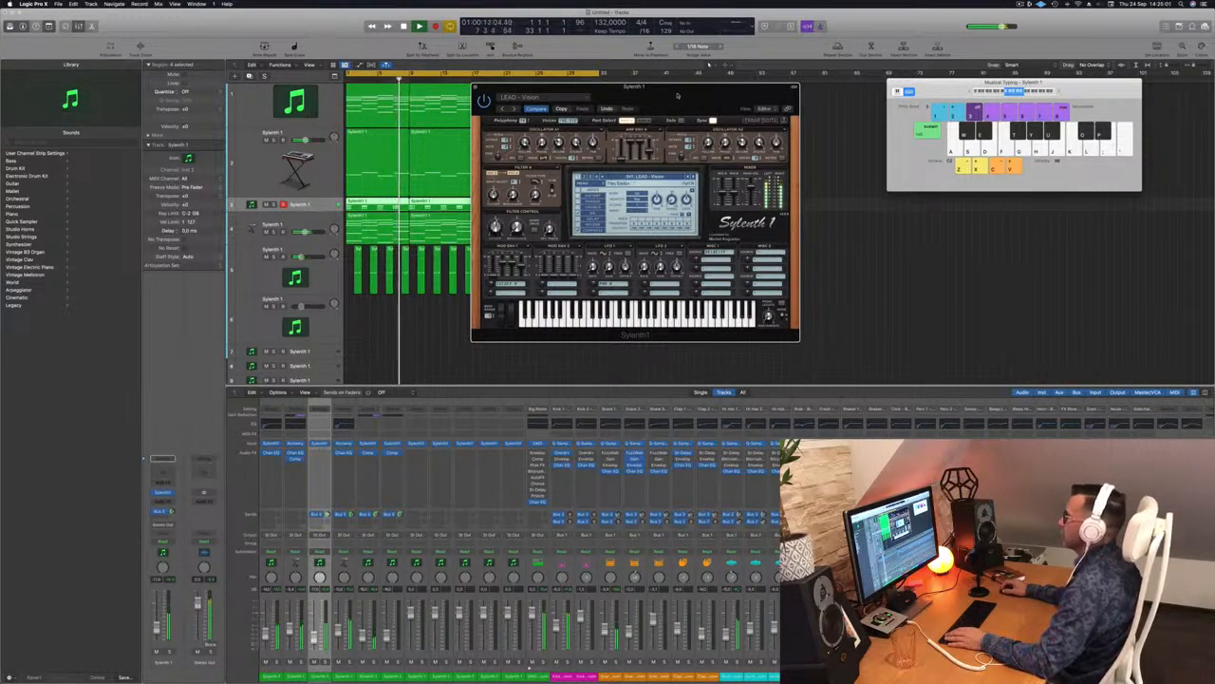
left_click_drag(519, 86, 421, 84)
key("super+w")
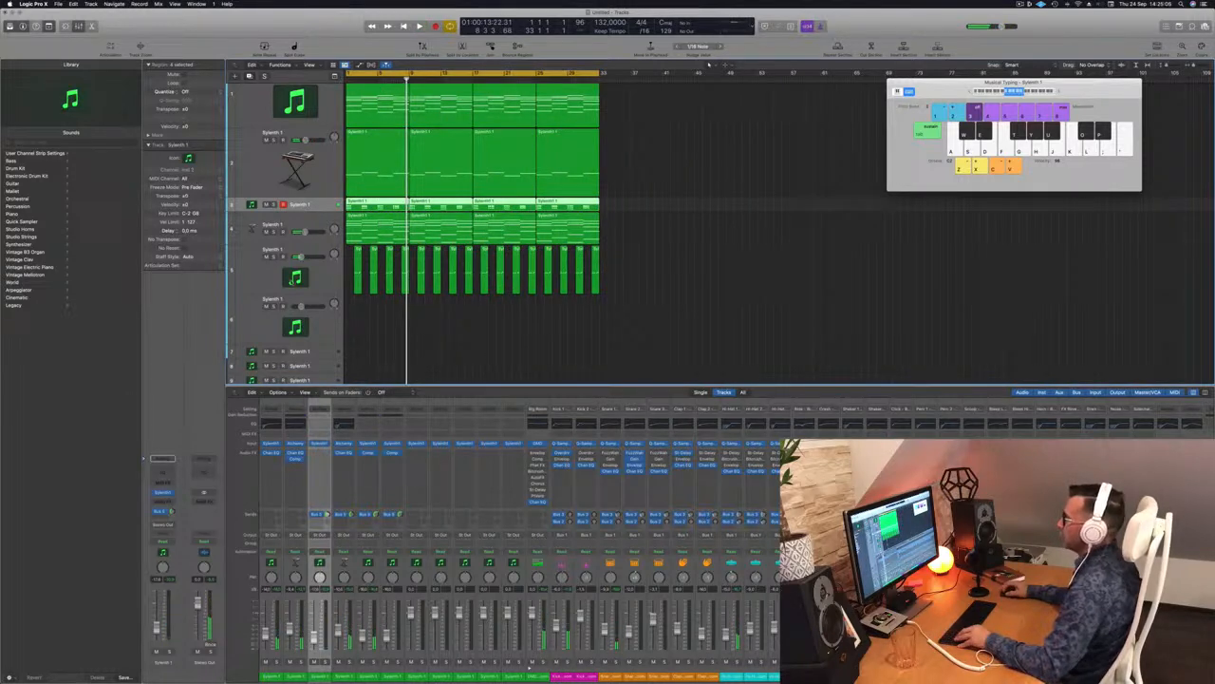
key("super+d")
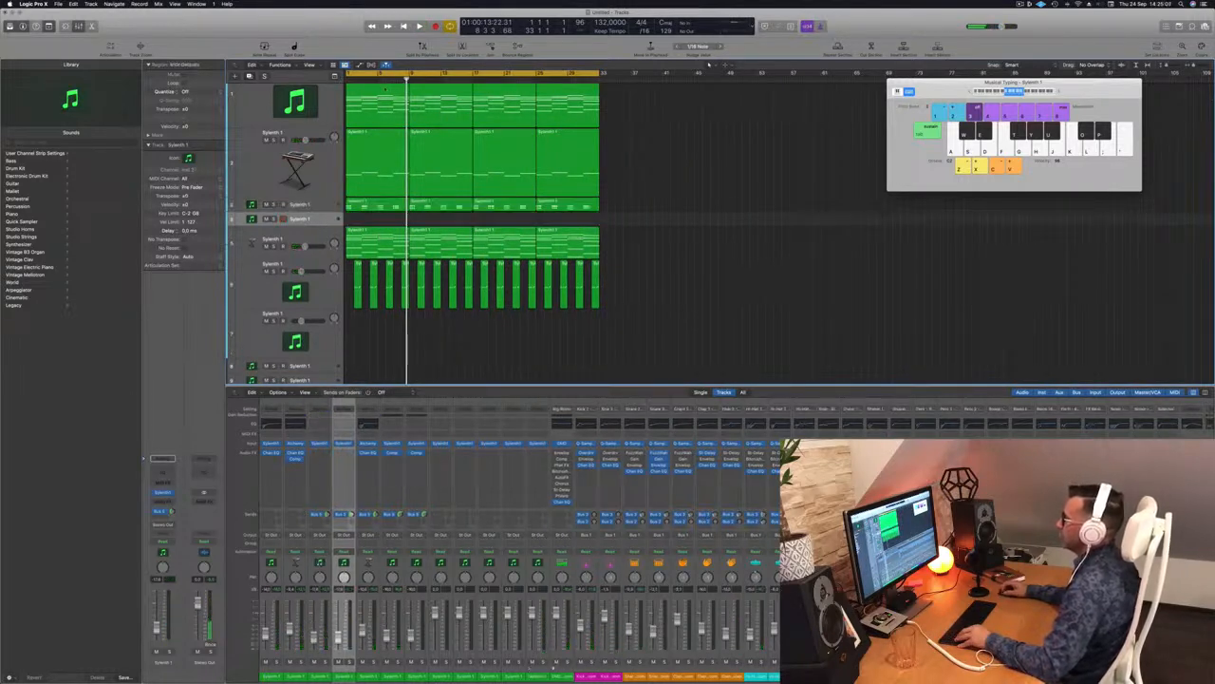
Step: Copy the first region onto empty track 4 and open its notes in the Piano Roll
left_click_drag(375, 89, 372, 224)
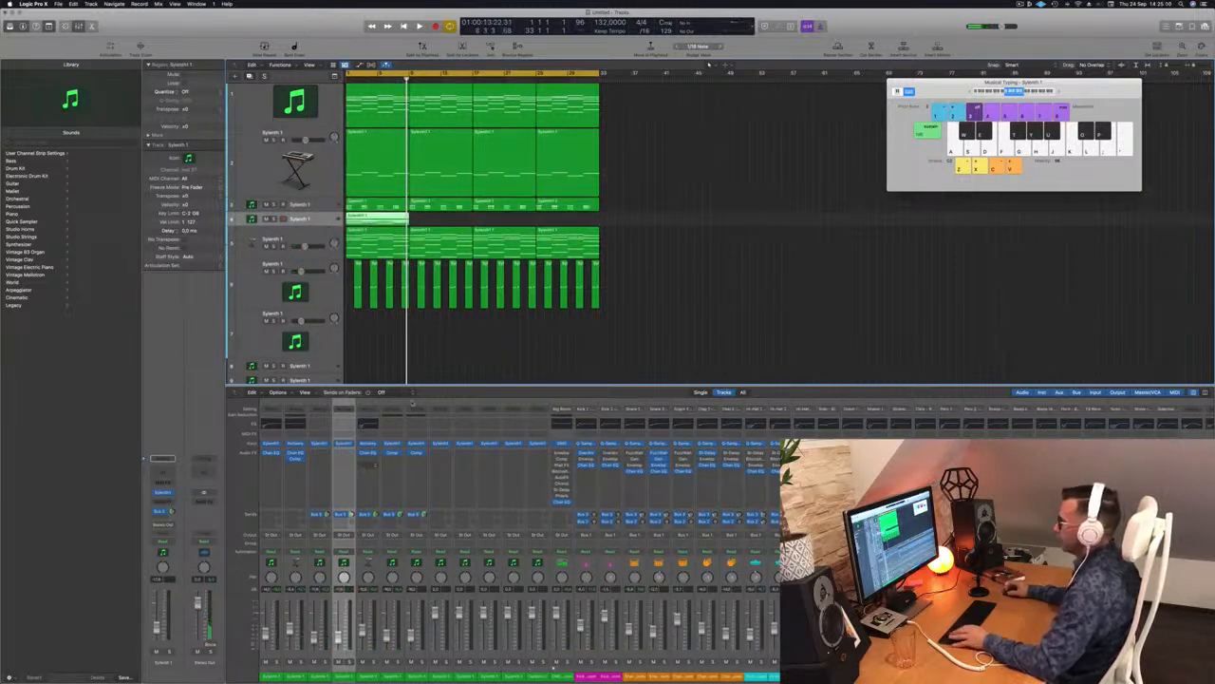
double_click(386, 215)
scroll(529, 635, "down", 2)
scroll(452, 596, "down", 3)
scroll(452, 596, "down", 1)
Step: Delete a block of notes and shorten the four remaining notes, auditioning from bar 1
left_click_drag(419, 566, 723, 642)
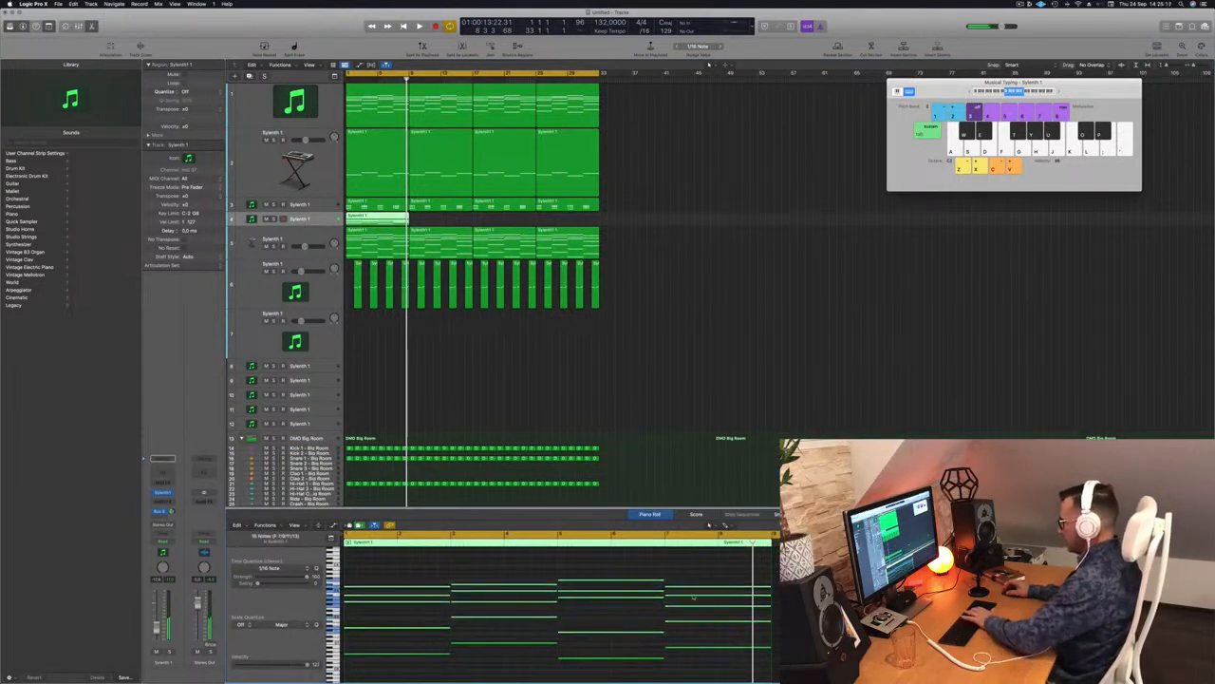
key("Delete")
scroll(439, 635, "down", 3)
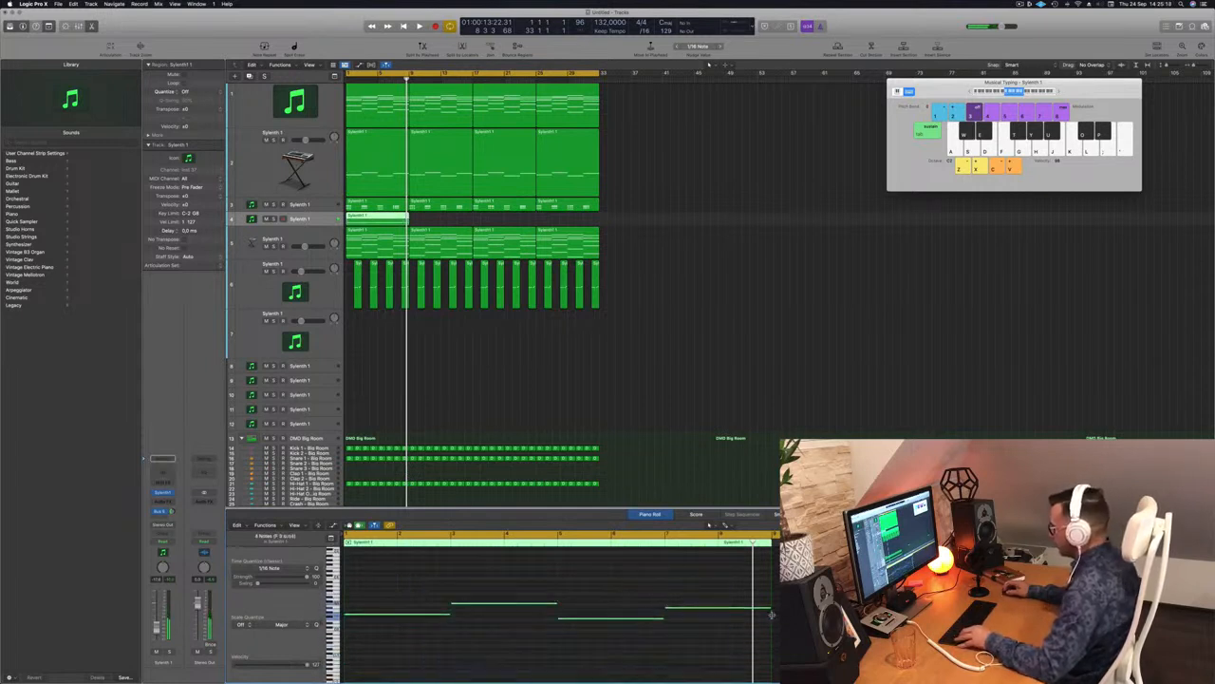
left_click_drag(770, 608, 674, 607)
key("space")
key("space")
key("super+Right")
key("space")
key("space")
key("super+Right")
scroll(369, 617, "left", 3)
Step: Copy the notes one and two note-lengths later, then double each row of the melody
key("space")
key("space")
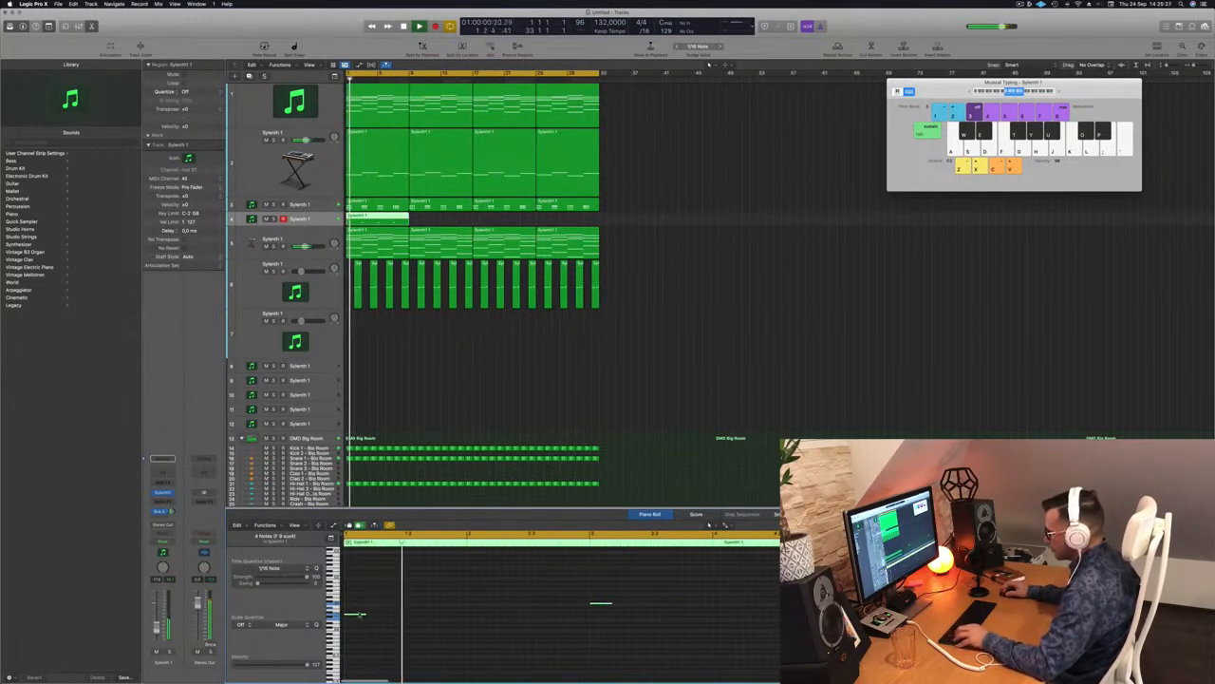
left_click_drag(359, 615, 381, 617)
key("space")
key("space")
key("space")
key("space")
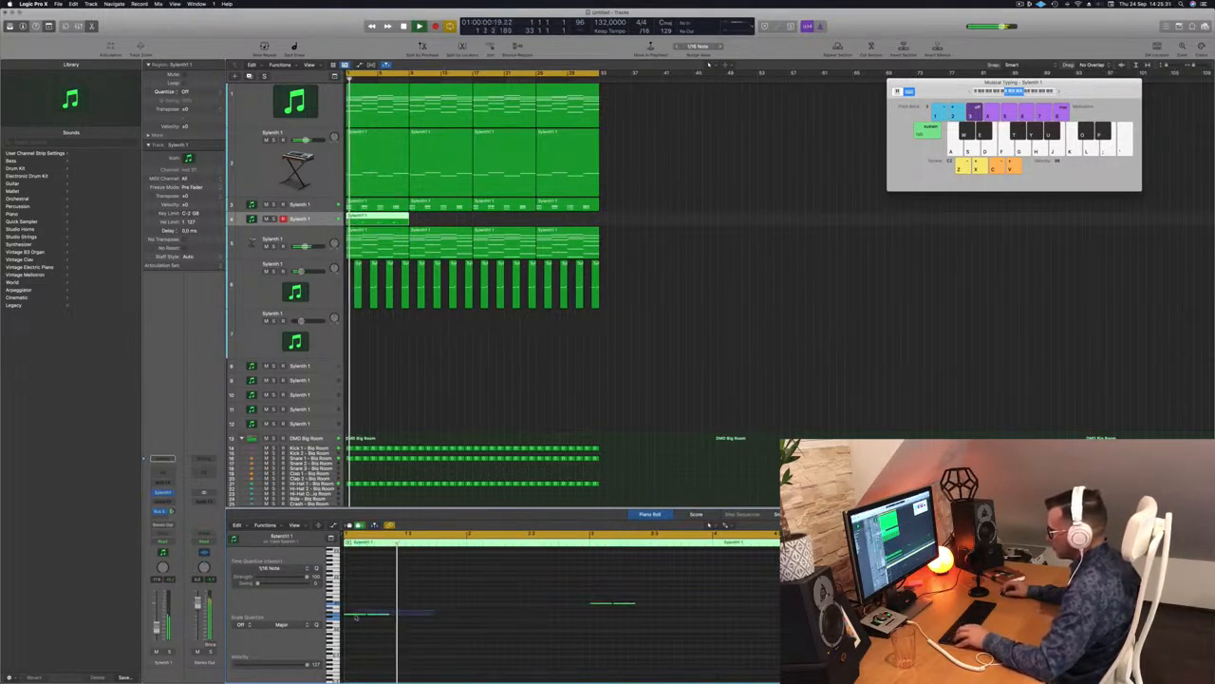
key("space")
key("space")
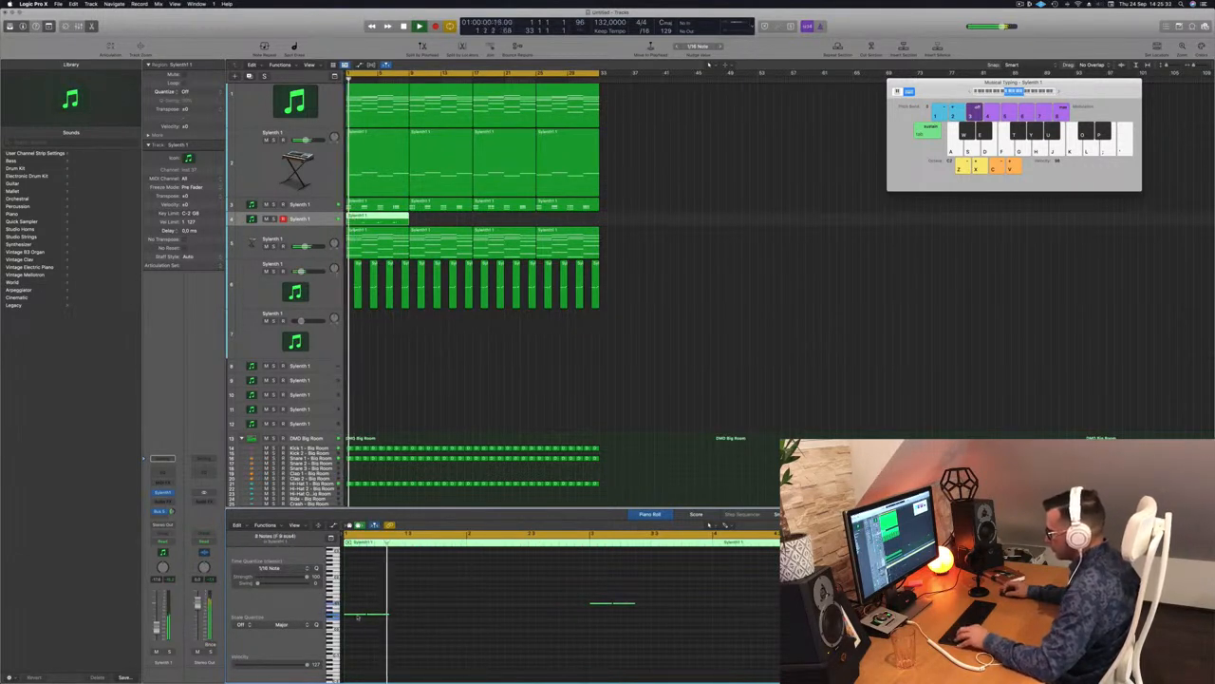
left_click_drag(359, 615, 405, 617)
key("space")
key("space")
key("super+Left")
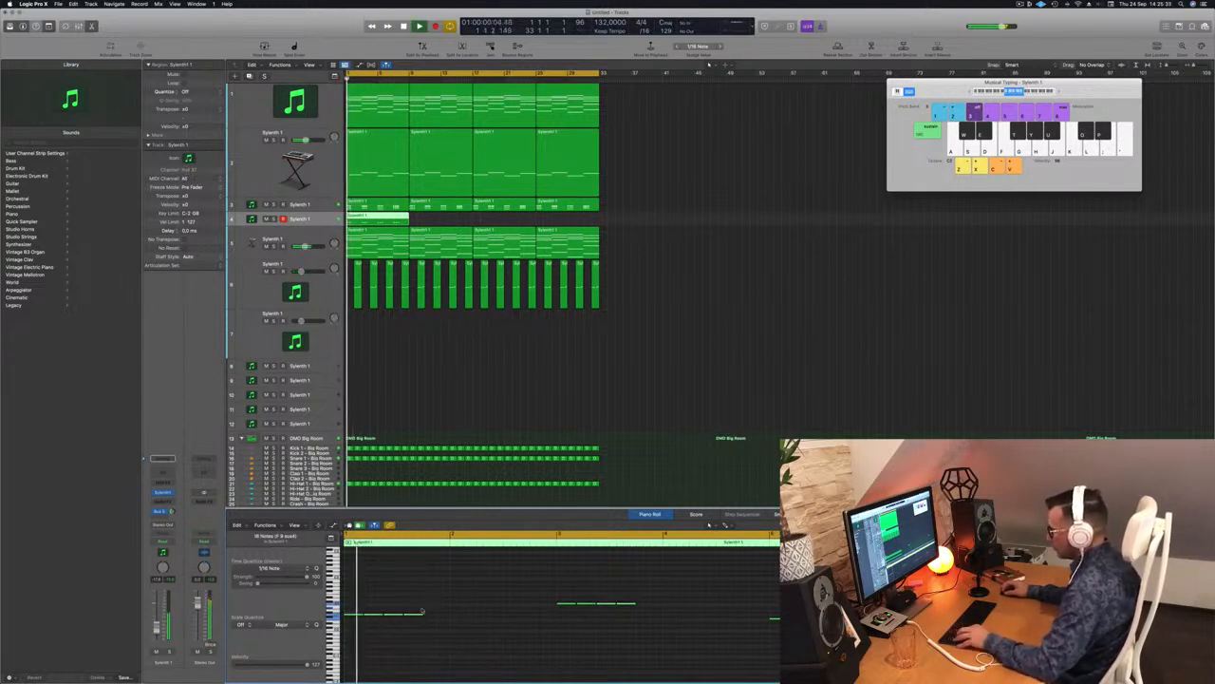
left_click_drag(378, 619, 435, 615)
key("super+Left")
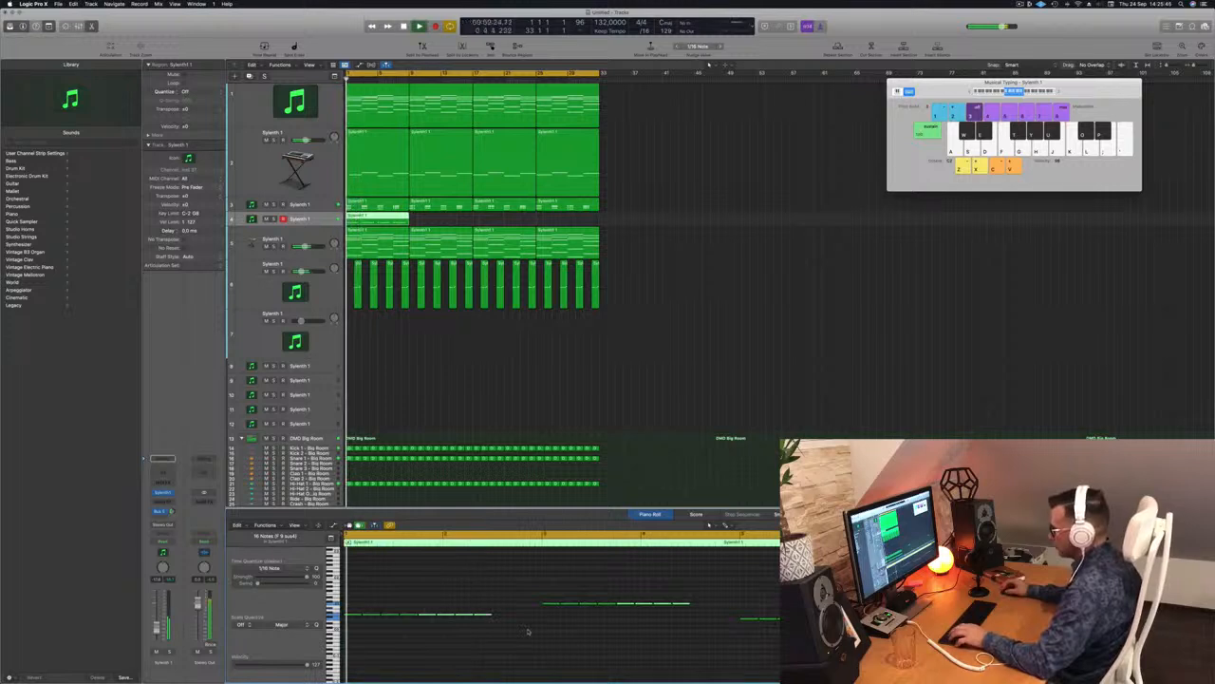
Step: Adjust the timing of the melody's notes, then repeat the region along track 4
left_click_drag(512, 606, 453, 621)
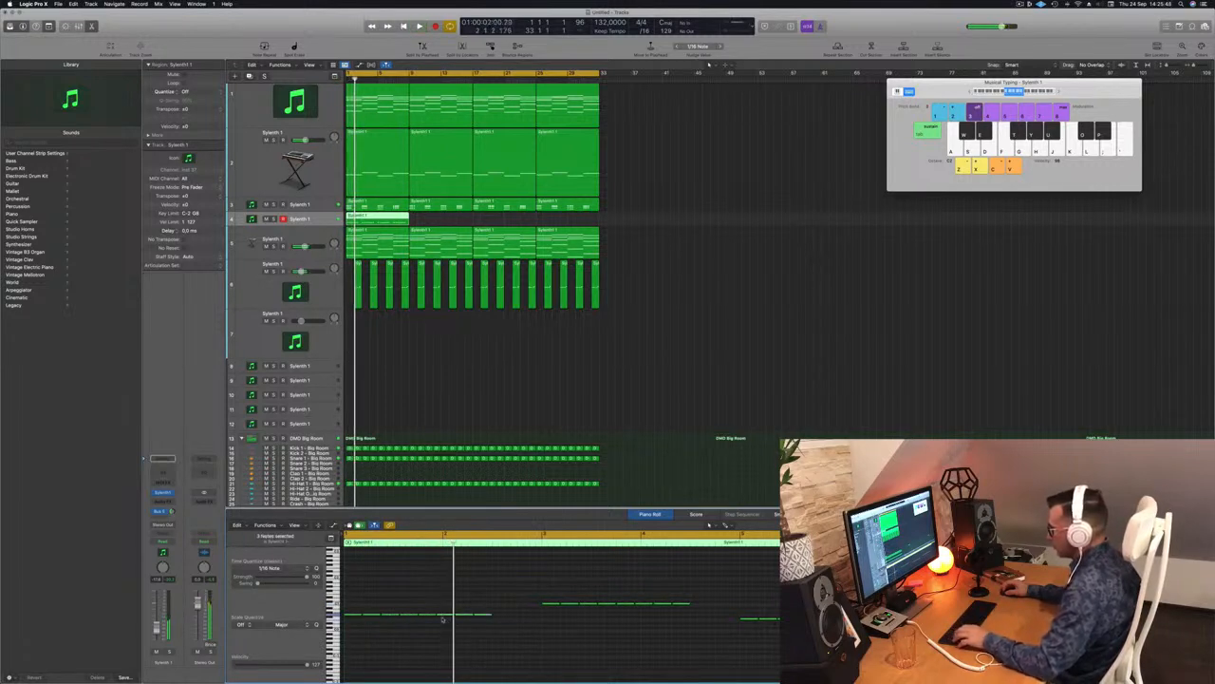
key("super+a")
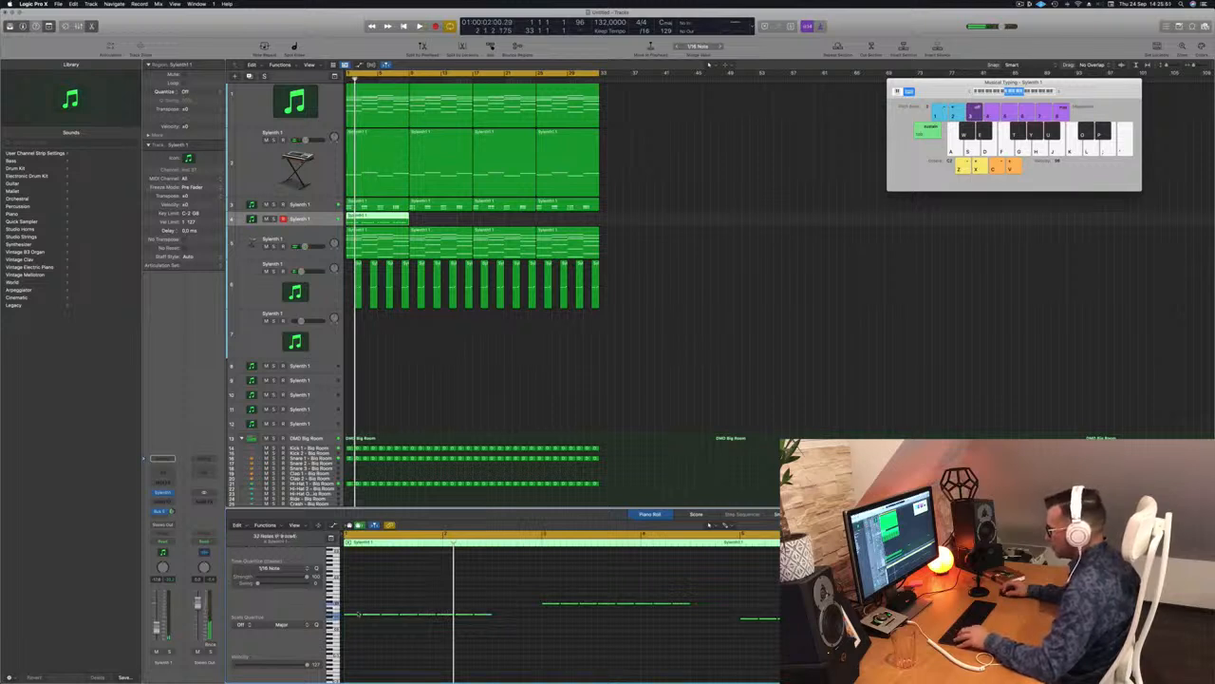
left_click_drag(351, 615, 406, 622)
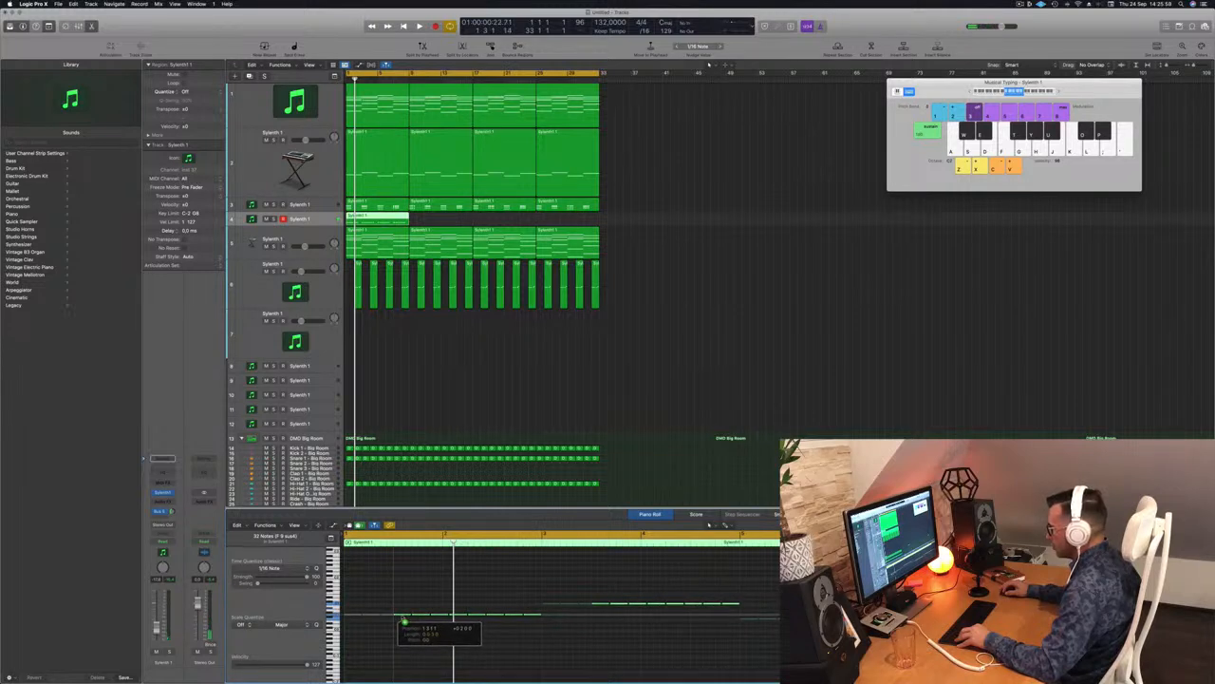
left_click_drag(402, 619, 347, 619)
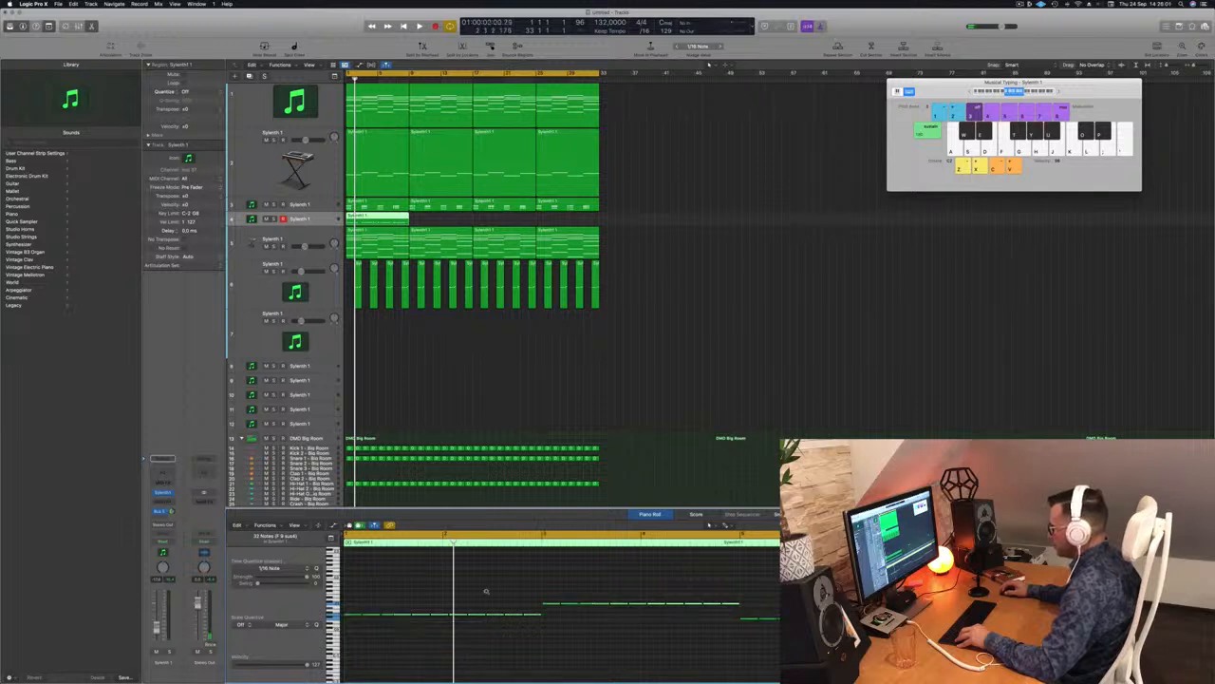
key("space")
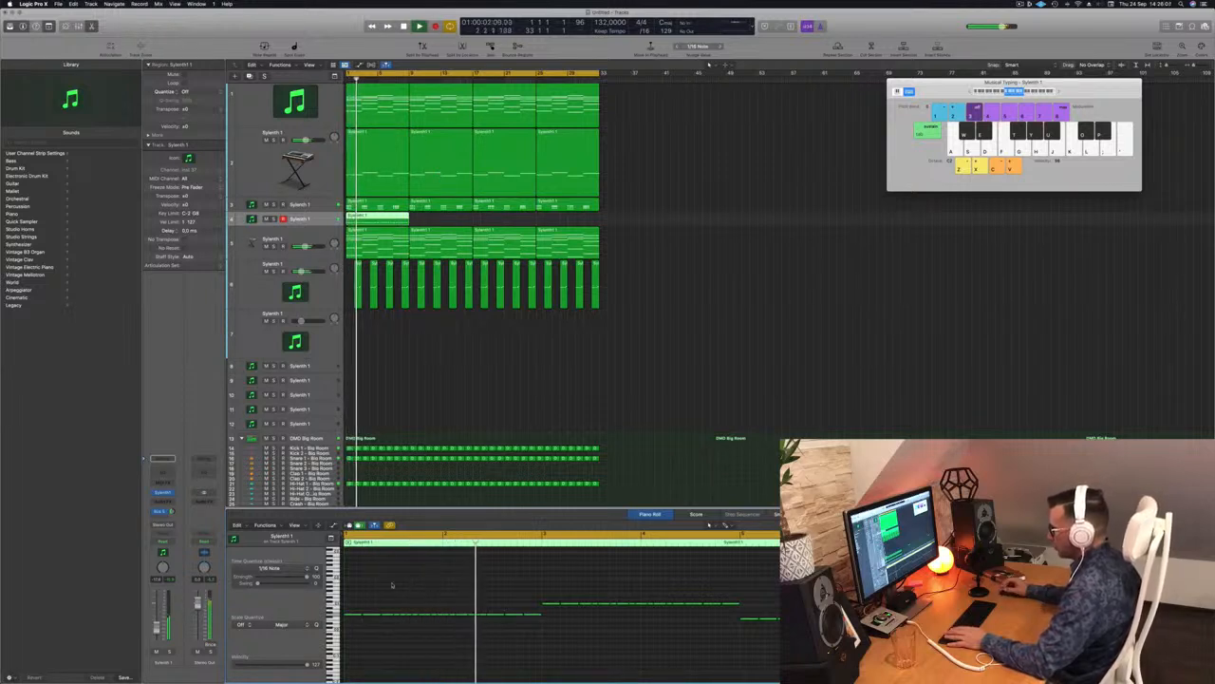
key("super+z")
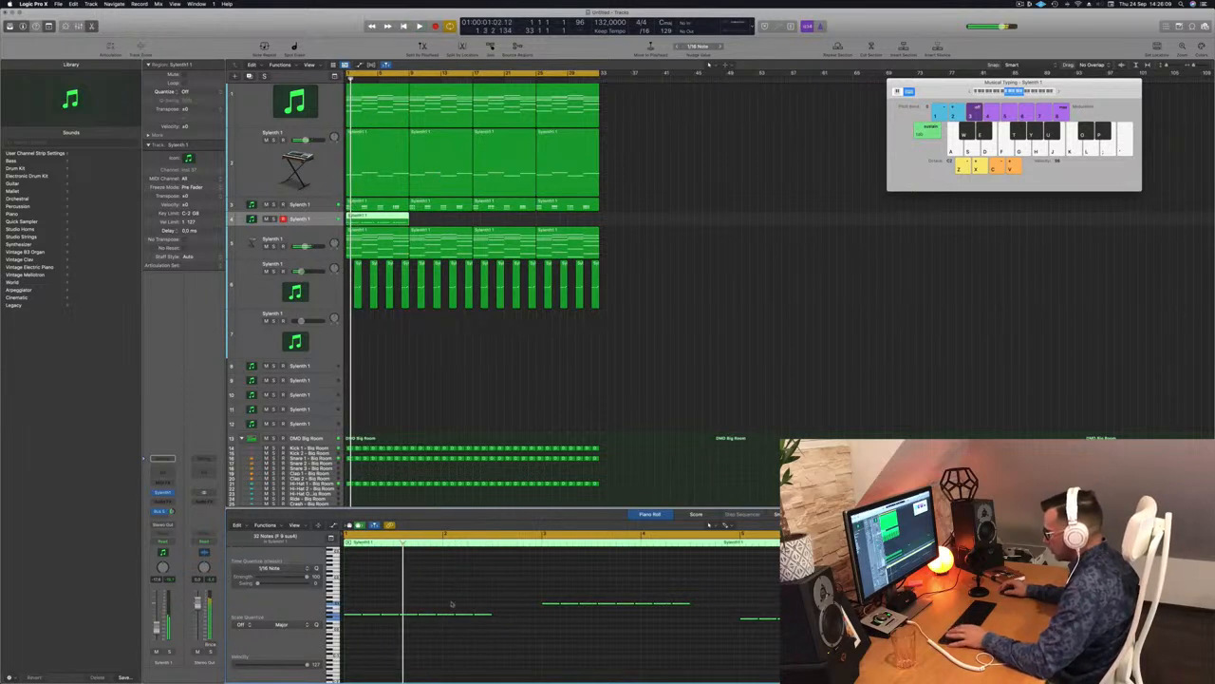
left_click(461, 614)
left_click_drag(464, 615, 503, 621)
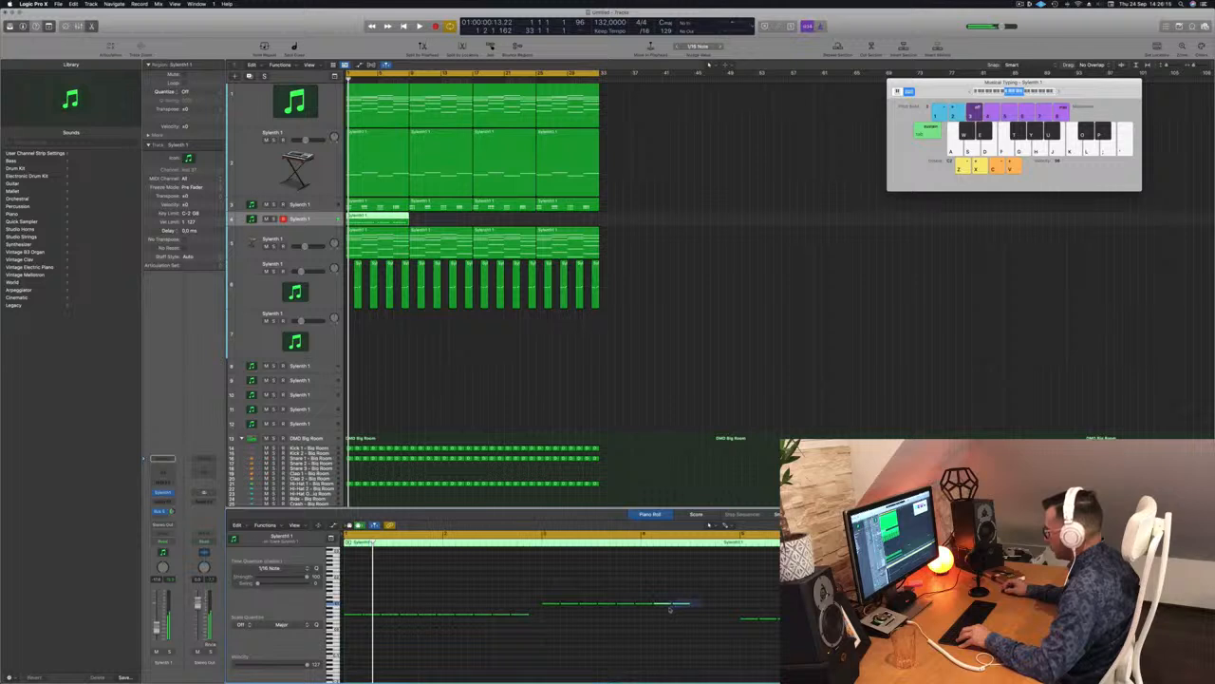
left_click_drag(662, 606, 701, 607)
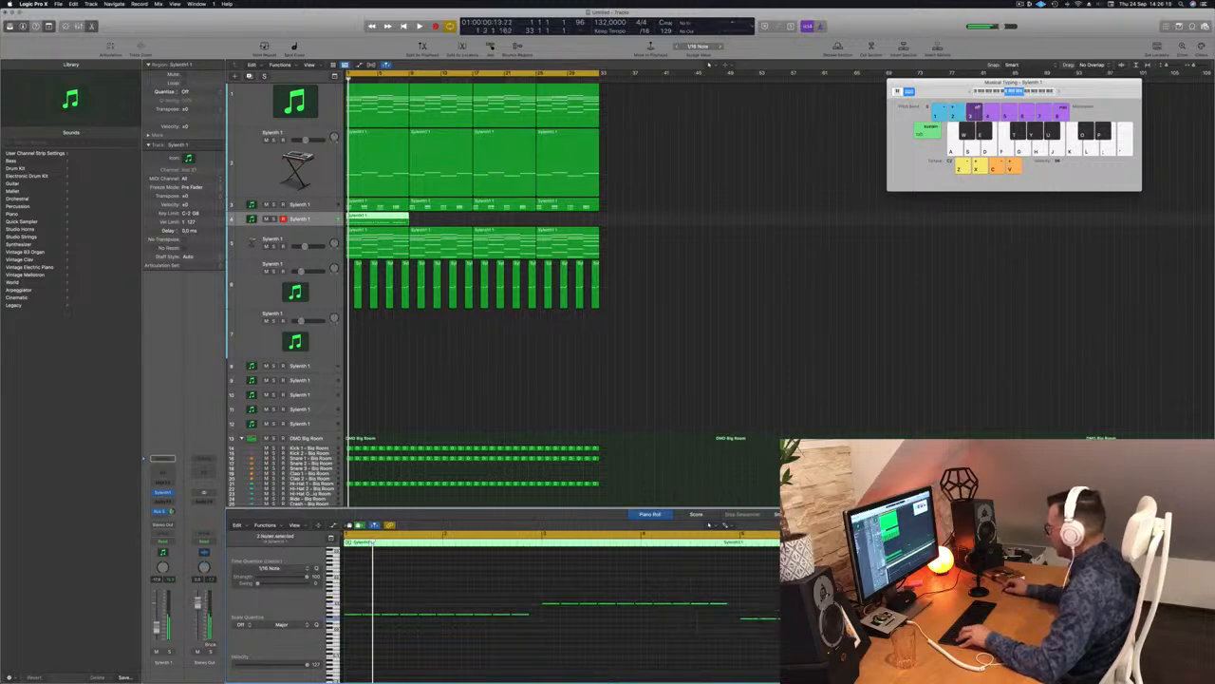
left_click_drag(879, 618, 883, 618)
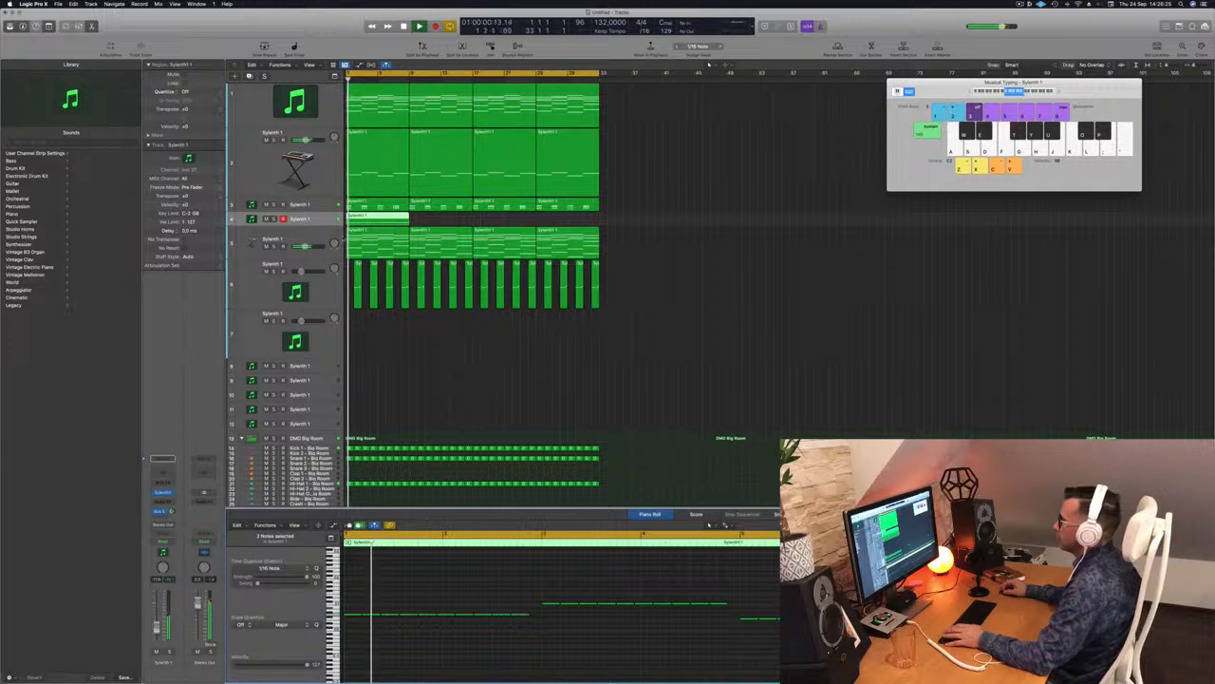
left_click_drag(376, 216, 521, 221)
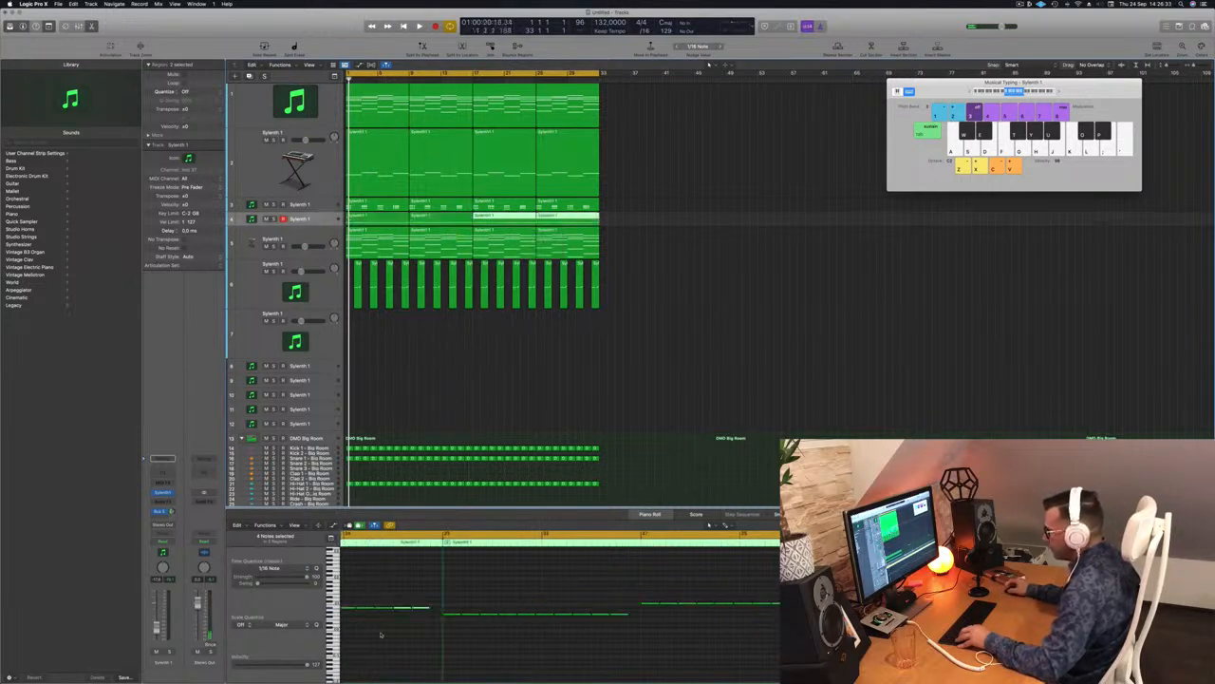
Step: Make track 4 taller and raise its volume fader slightly during playback
key("space")
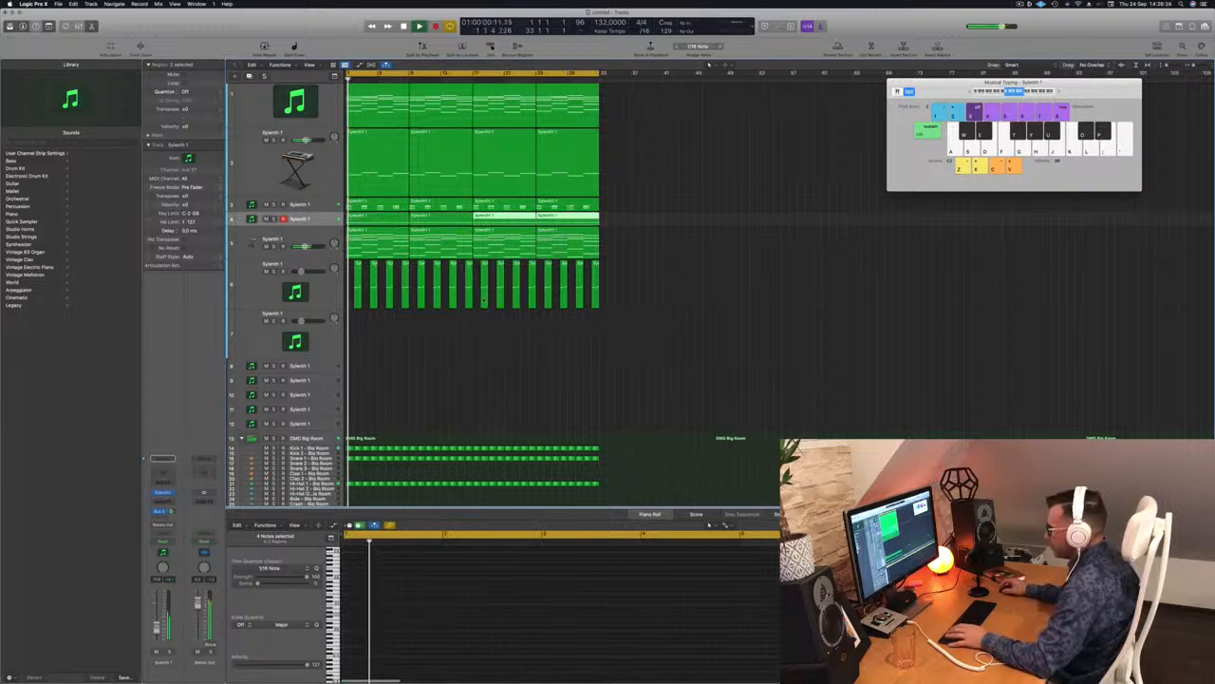
left_click(320, 219)
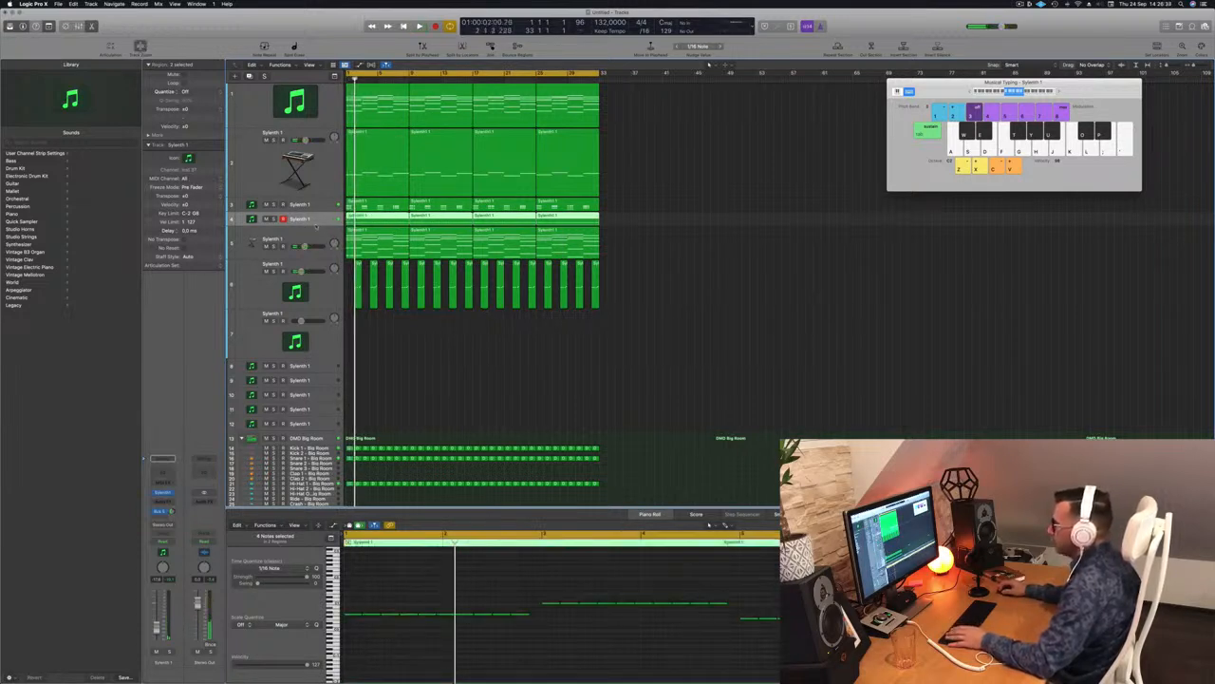
left_click_drag(315, 225, 312, 316)
key("space")
left_click_drag(301, 224, 307, 225)
key("Return")
Step: Open track 4's Sylenth1 window, loaded with the LEAD - Vision preset
scroll(490, 650, "down", 3)
left_click(492, 654)
scroll(492, 653, "down", 2)
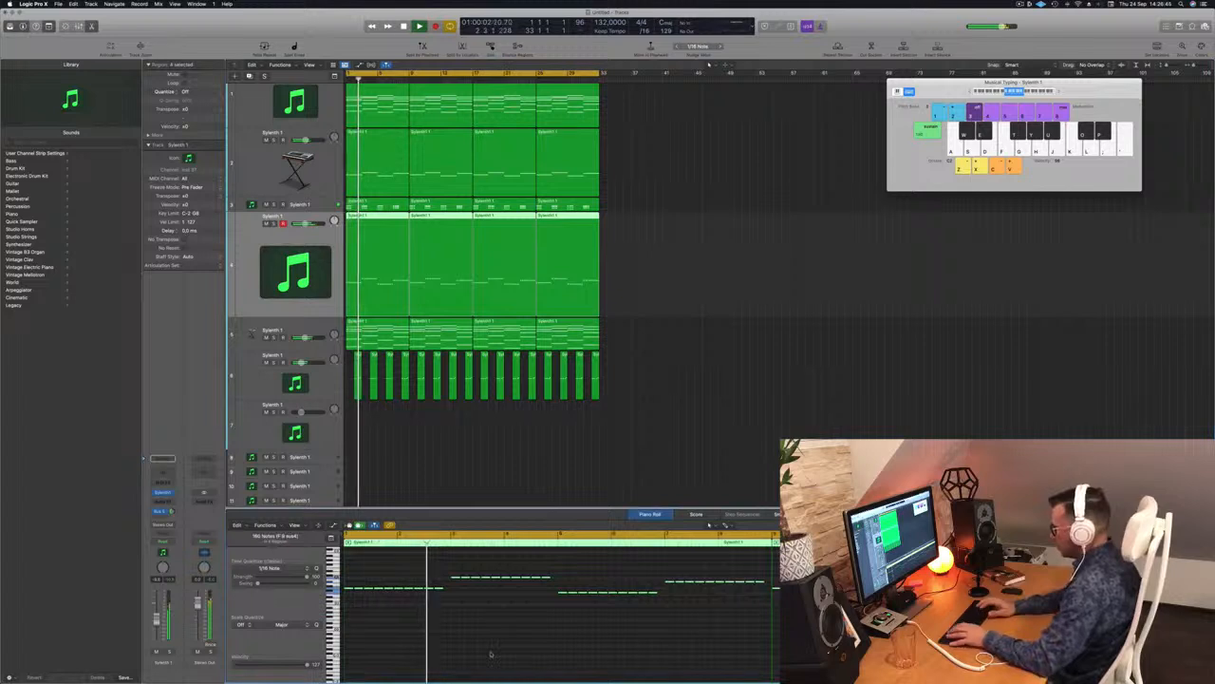
key("Return")
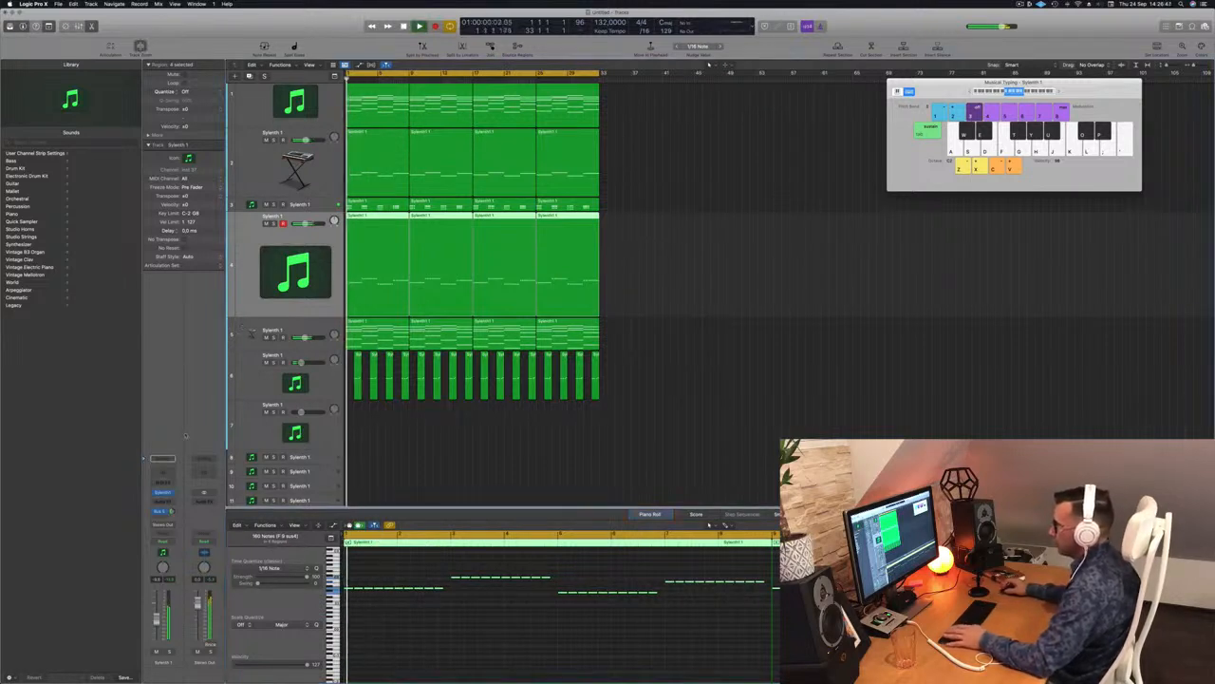
left_click(164, 492)
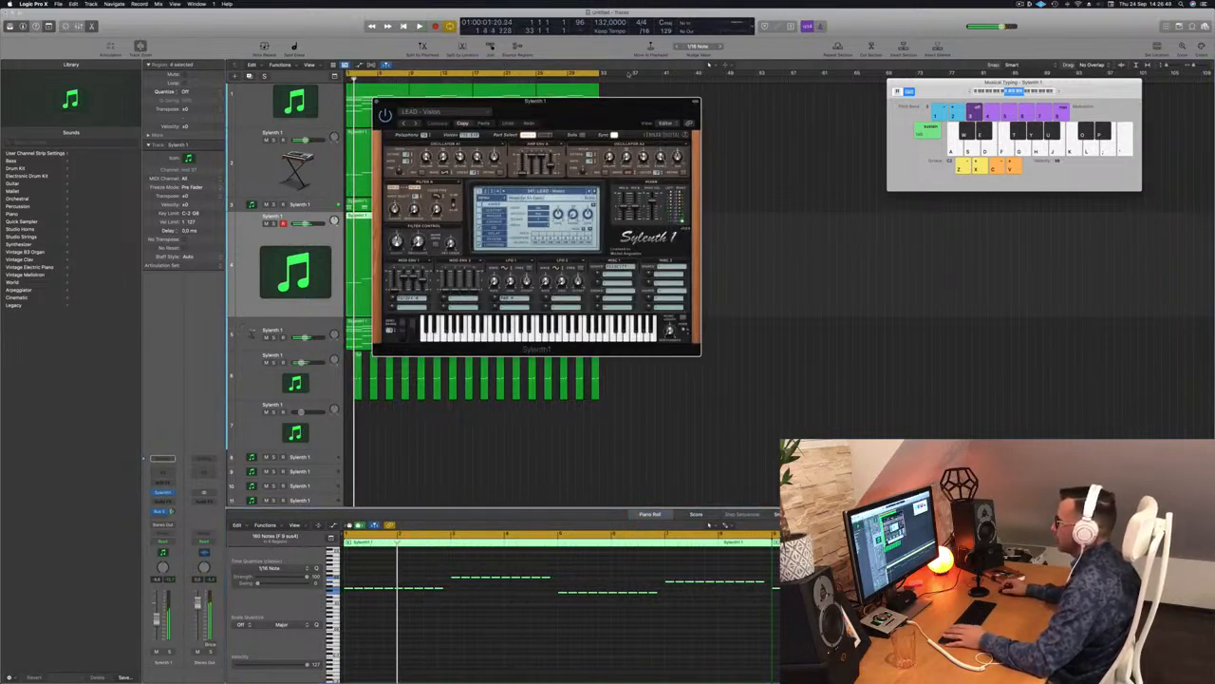
Step: Load the BASS - #ABGT preset in Sylenth1, then audition BASS - Ark
left_click_drag(570, 111, 696, 113)
left_click(692, 195)
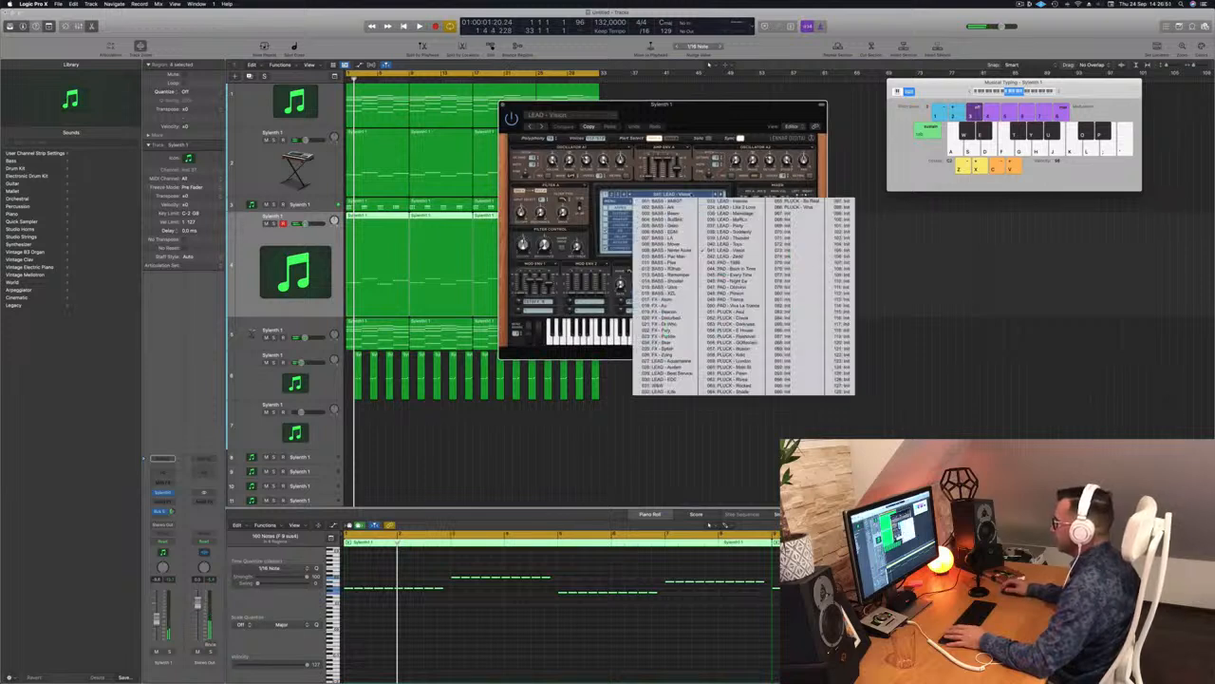
left_click(671, 200)
key("space")
left_click_drag(714, 107, 717, 134)
key("space")
key("space")
left_click(722, 223)
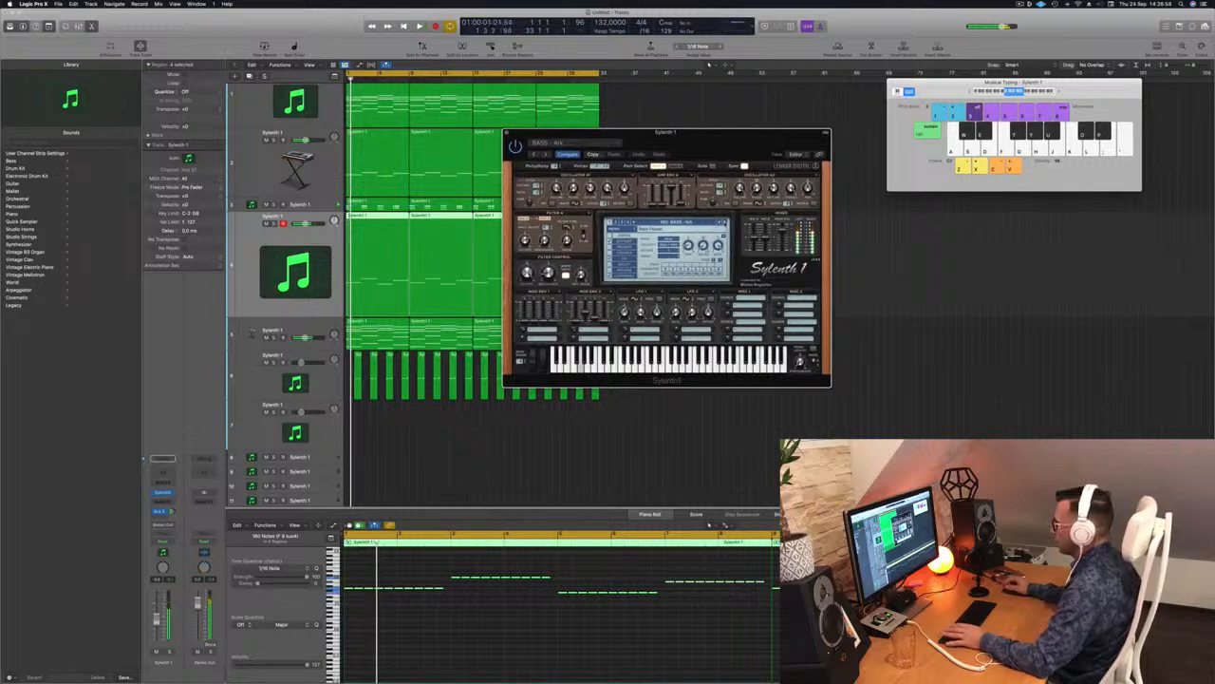
Step: Transpose all 160 melody notes up an octave
left_click_drag(738, 145, 809, 145)
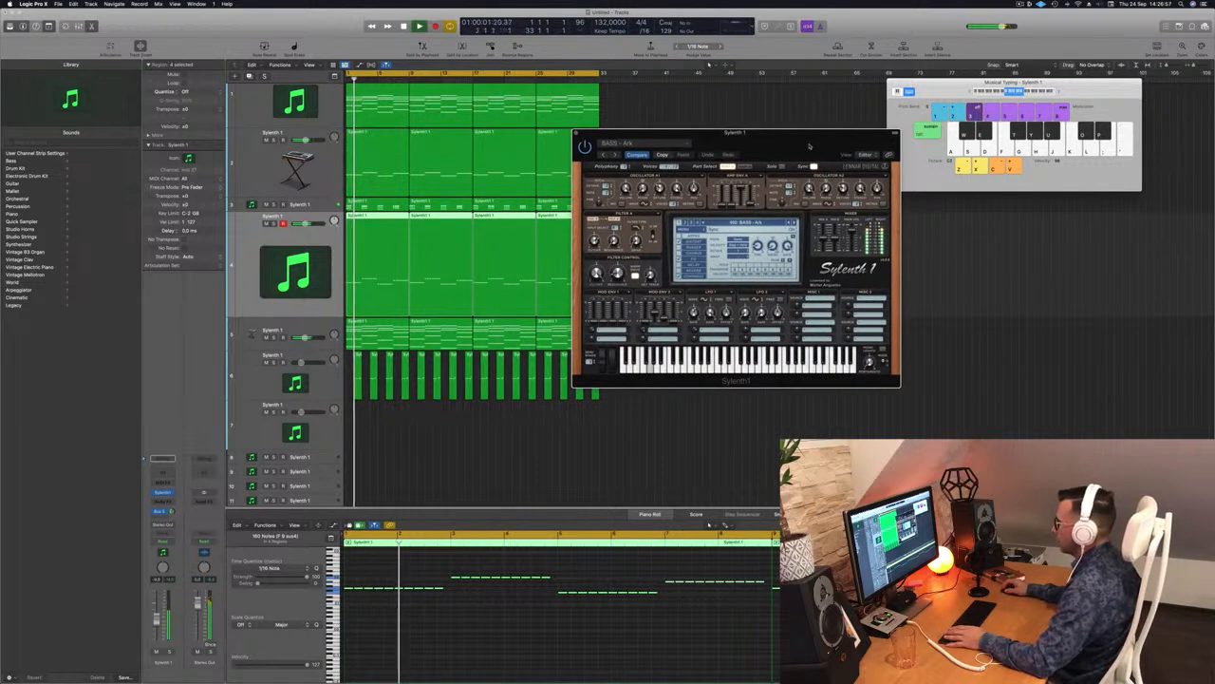
key("space")
key("space")
left_click(490, 666)
key("space")
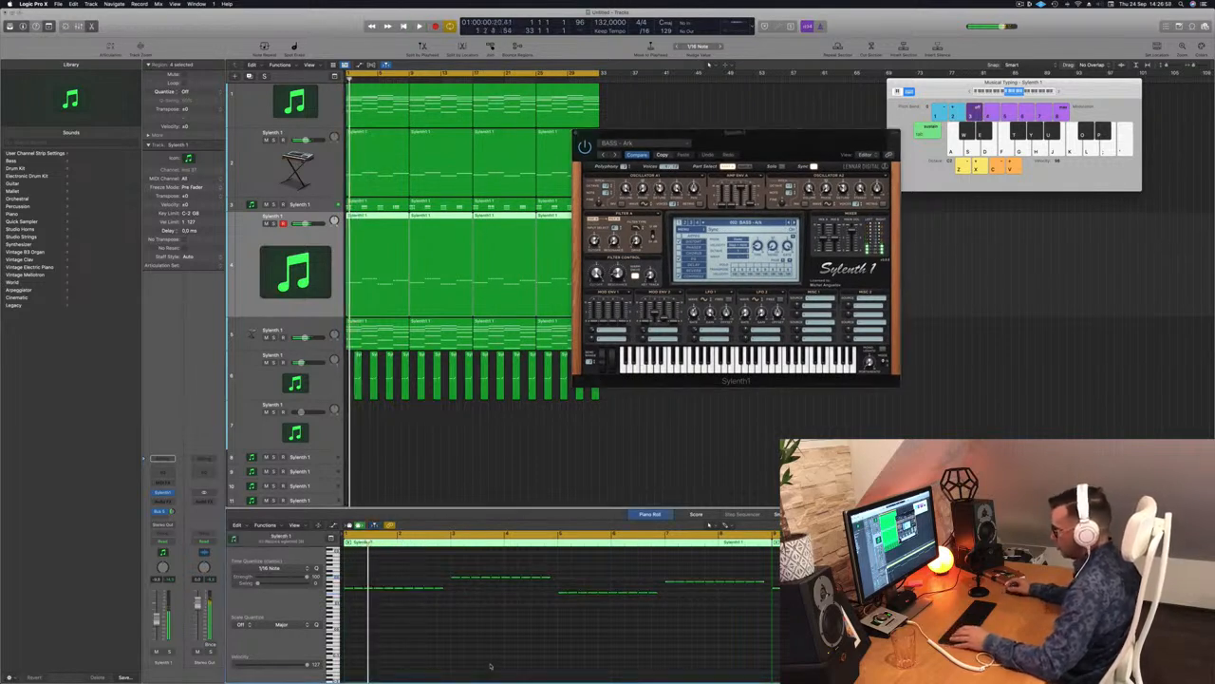
key("super+a")
key("shift+alt+Up")
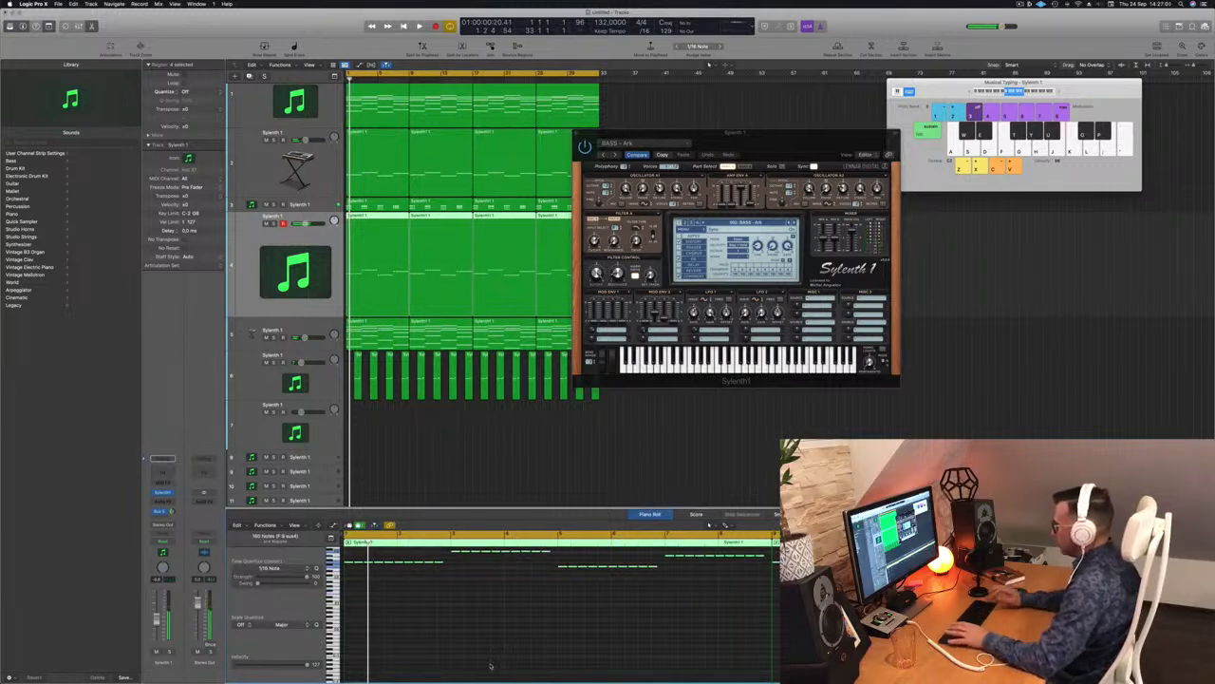
key("space")
Step: Audition the next bass preset, briefly soloing track 3 for comparison
left_click(733, 144)
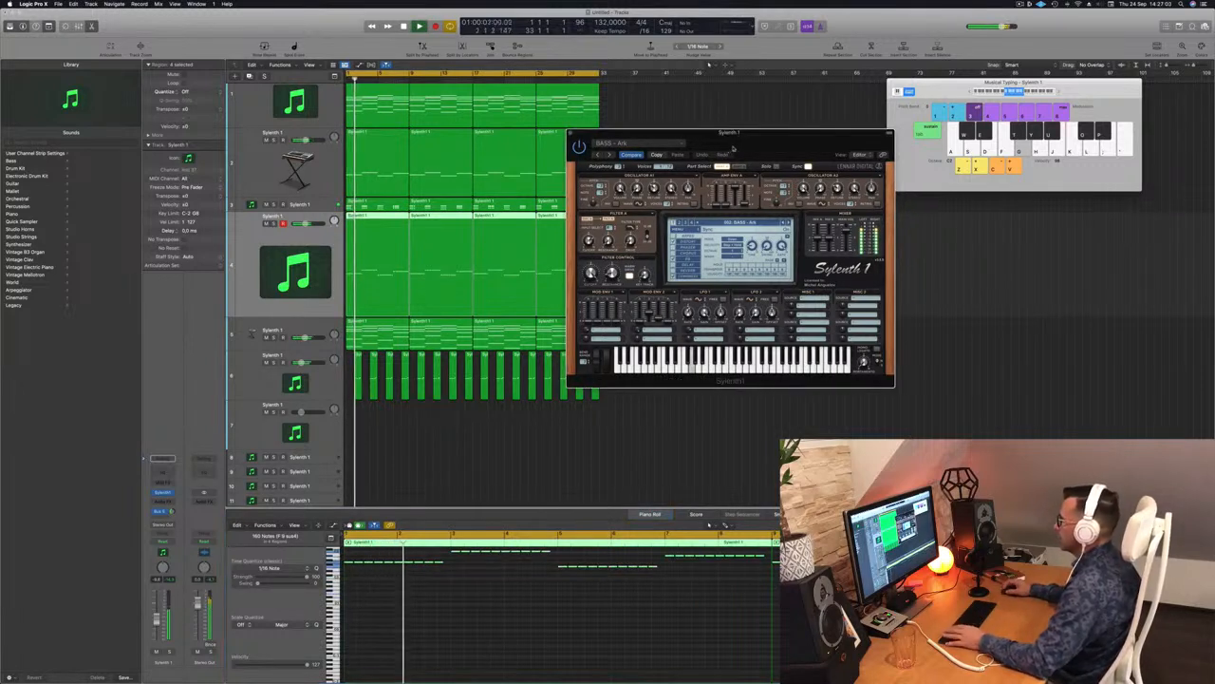
left_click(788, 223)
key("space")
key("space")
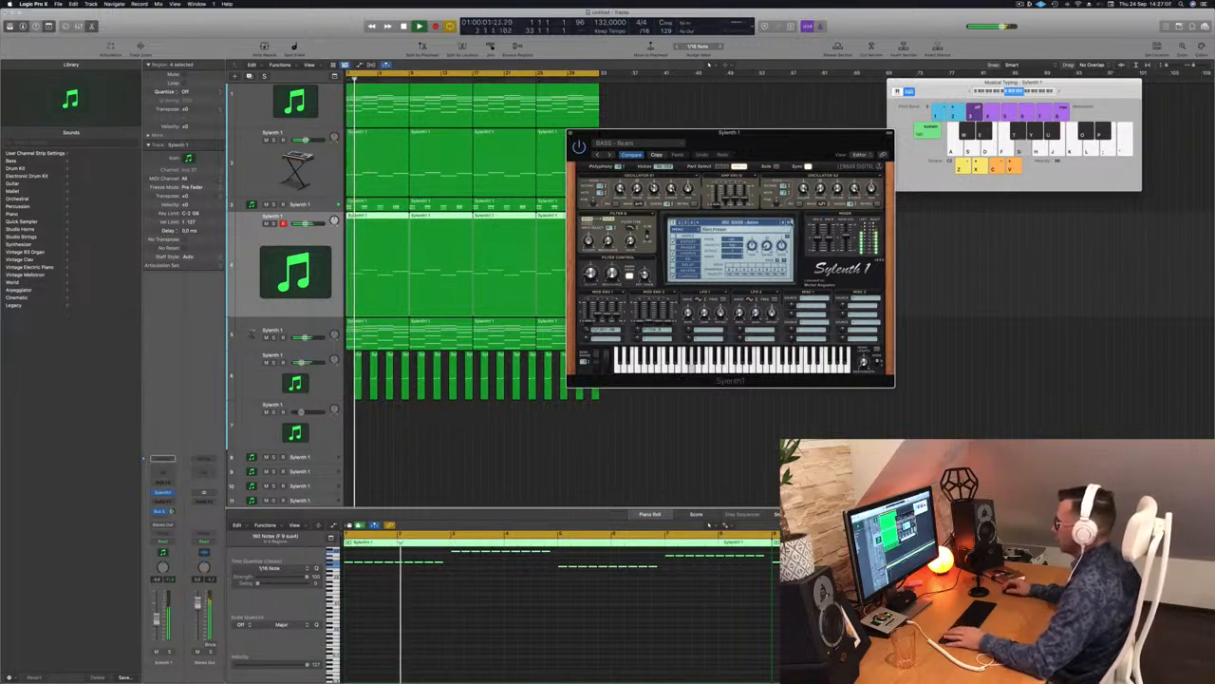
key("space")
key("space")
key("space")
key("space")
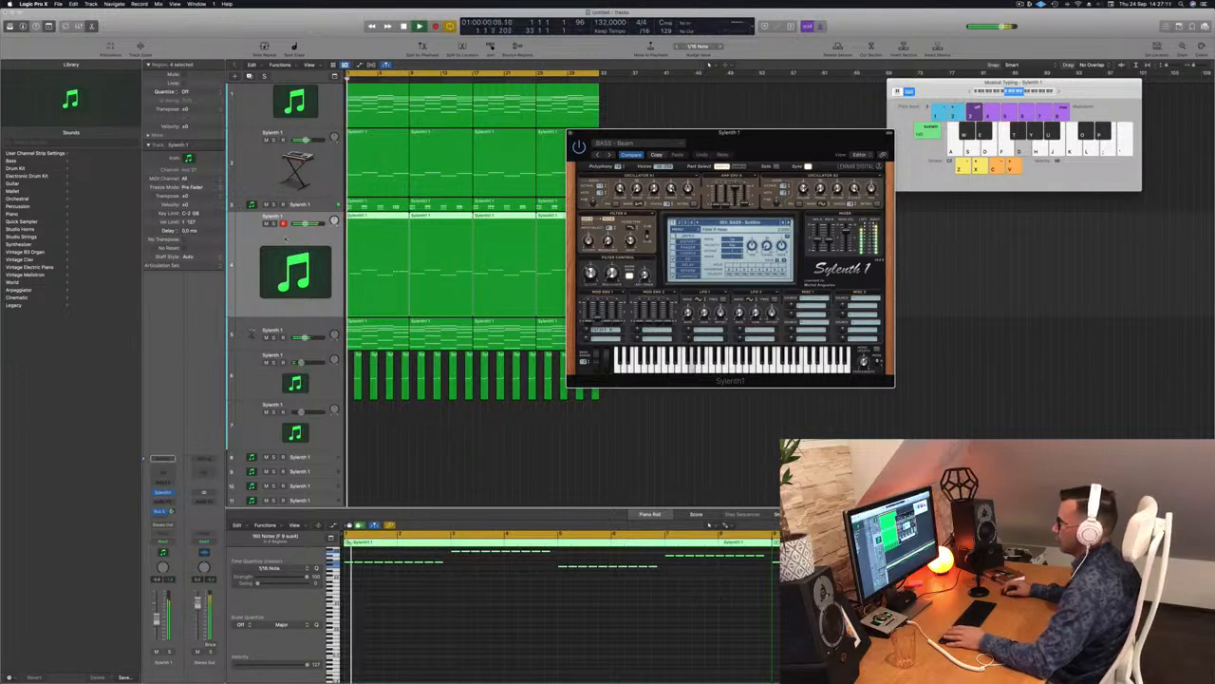
key("ctrl+s")
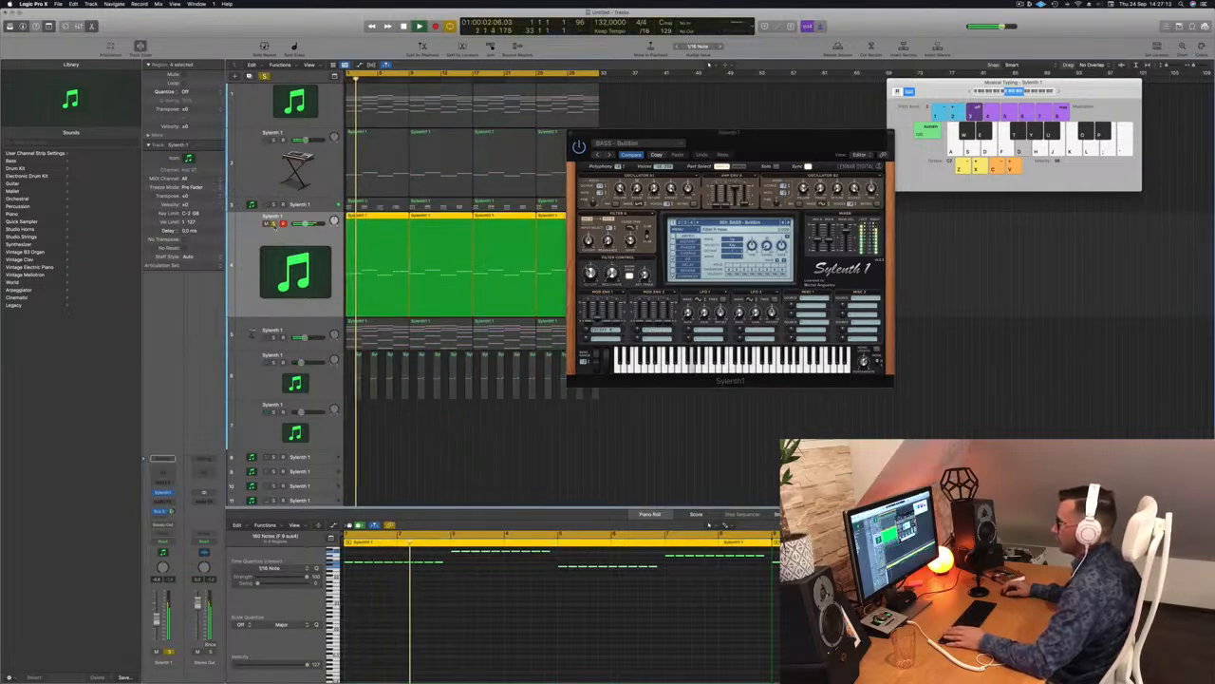
key("ctrl+s")
key("space")
key("space")
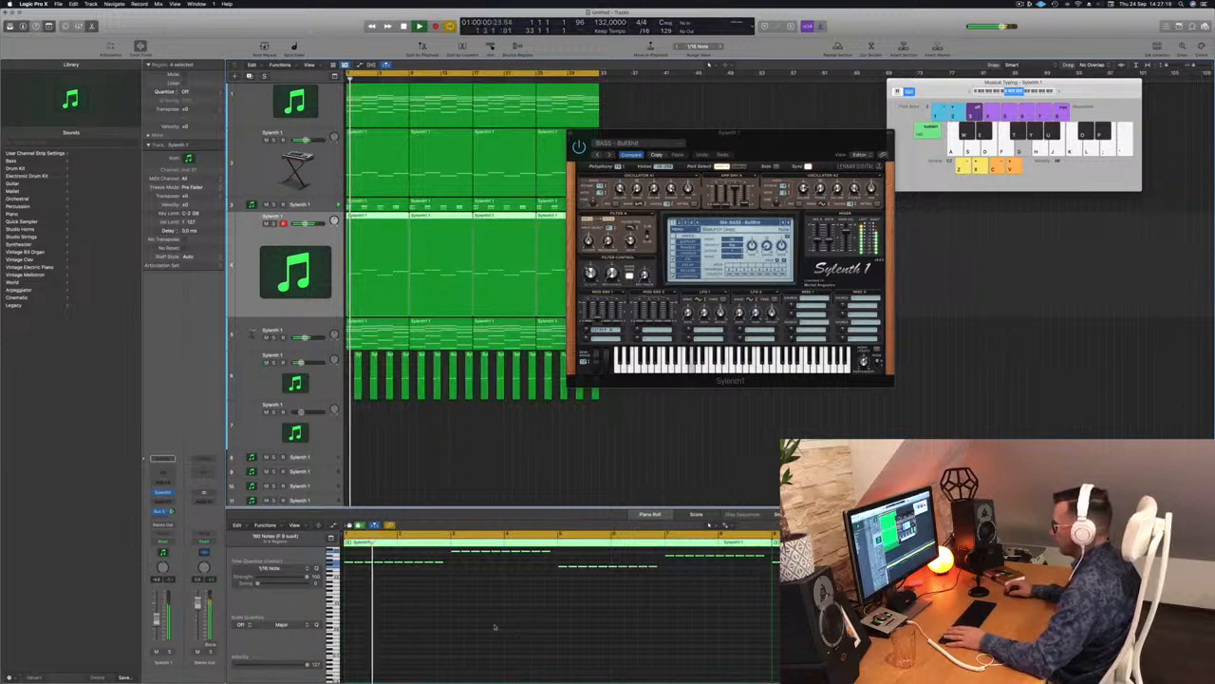
key("space")
key("space")
Step: Reselect track 4's four melody regions and replay from the project start
key("super+a")
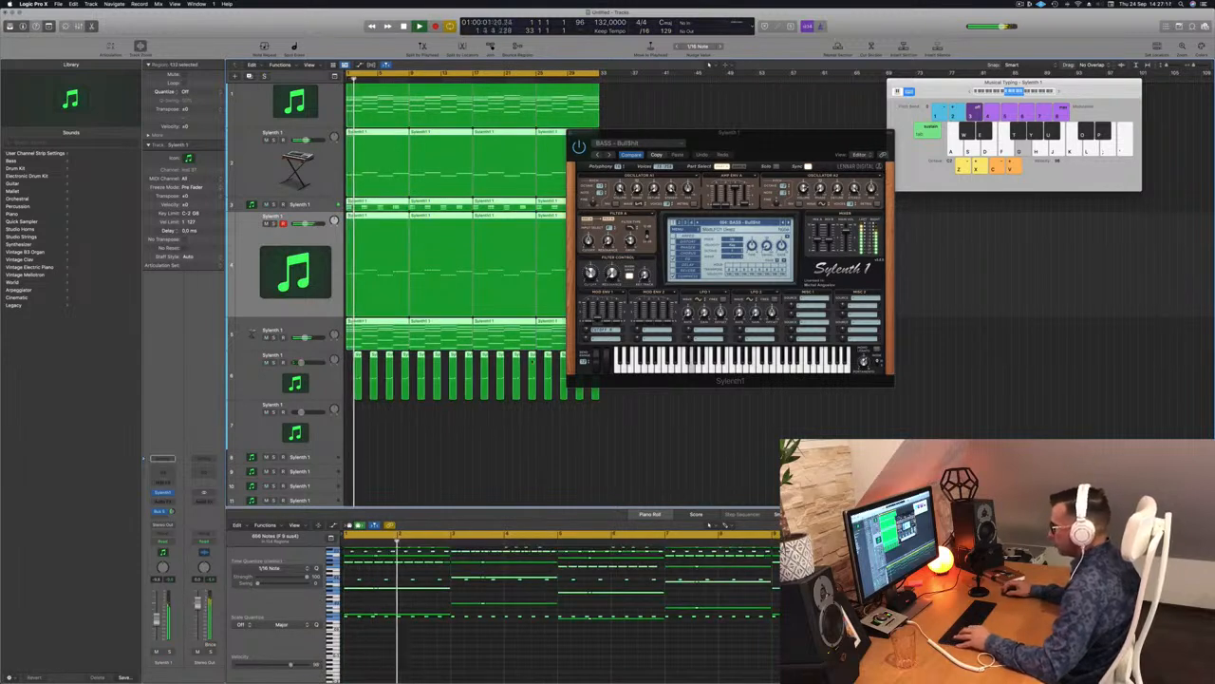
left_click(285, 245)
key("space")
left_click(913, 256)
left_click_drag(747, 133, 941, 149)
left_click(285, 245)
left_click(524, 596)
scroll(448, 581, "up", 3)
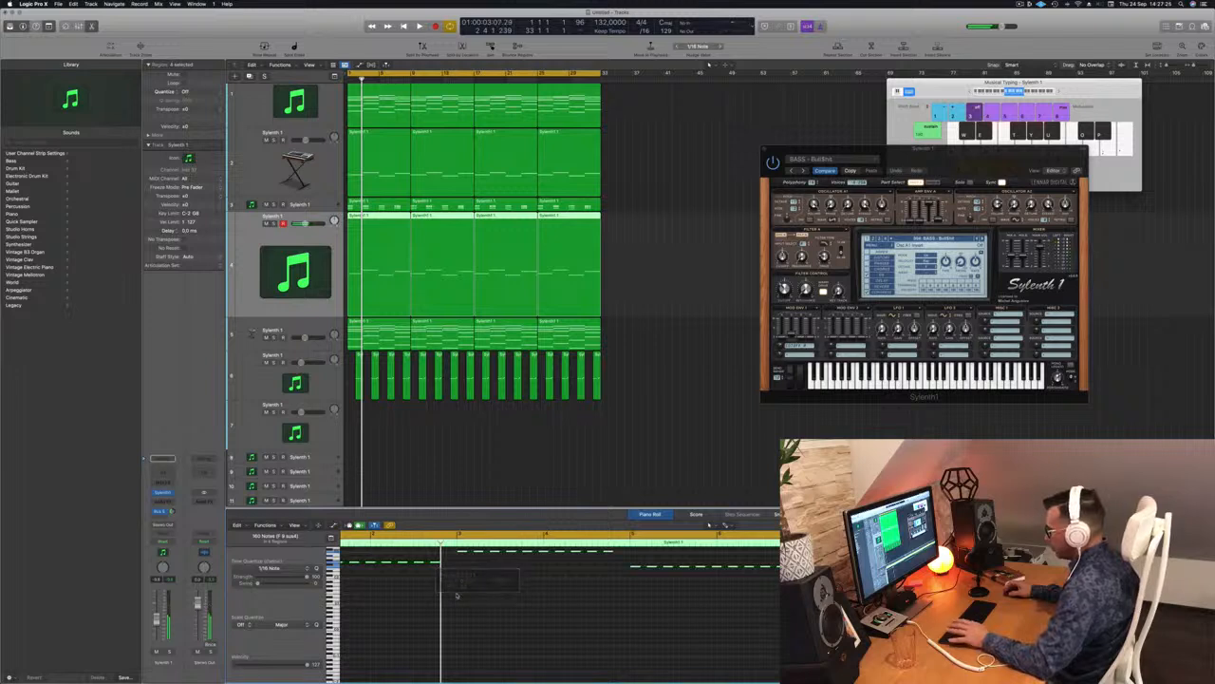
key("Return")
key("space")
Step: Step through more bass presets past BASS - Mover, ending on BASS - Plex
left_click_drag(980, 160, 858, 153)
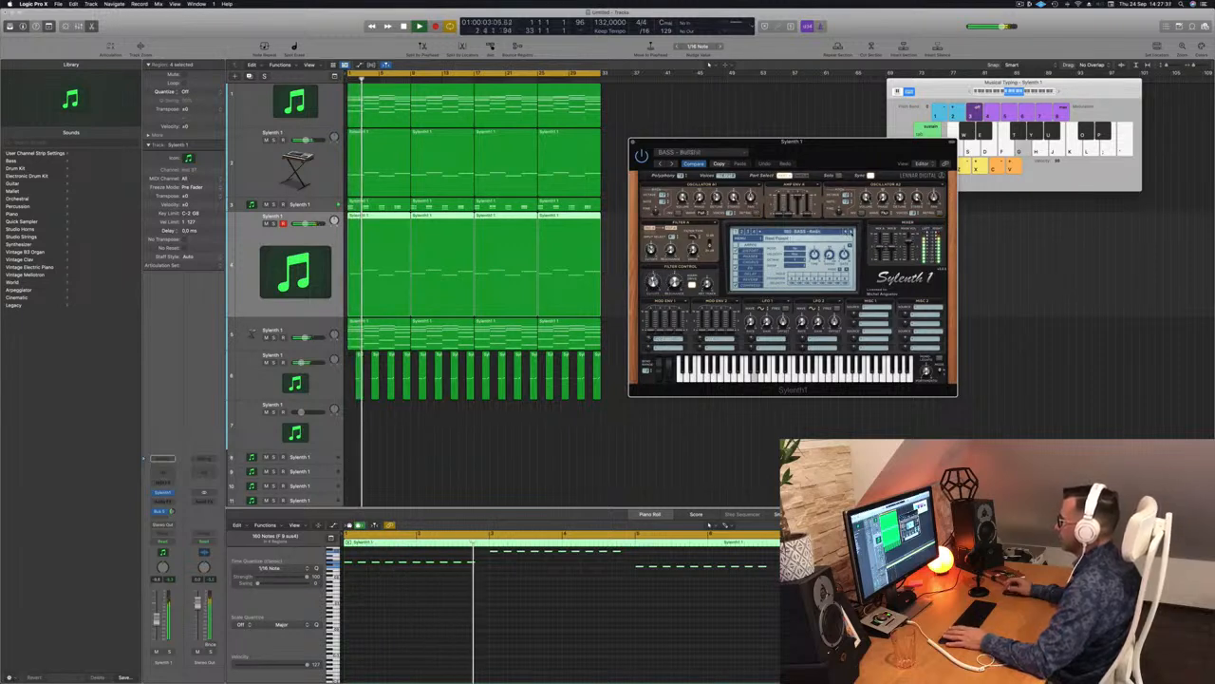
key("space")
left_click(851, 232)
key("space")
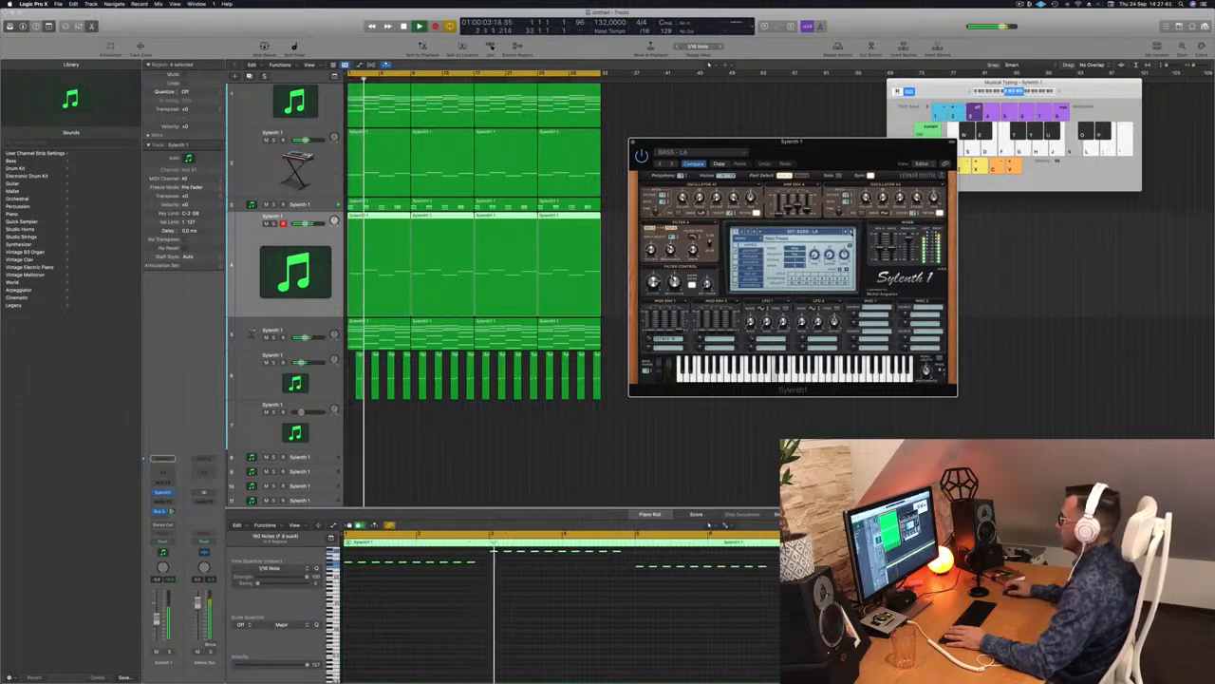
left_click(851, 232)
key("Return")
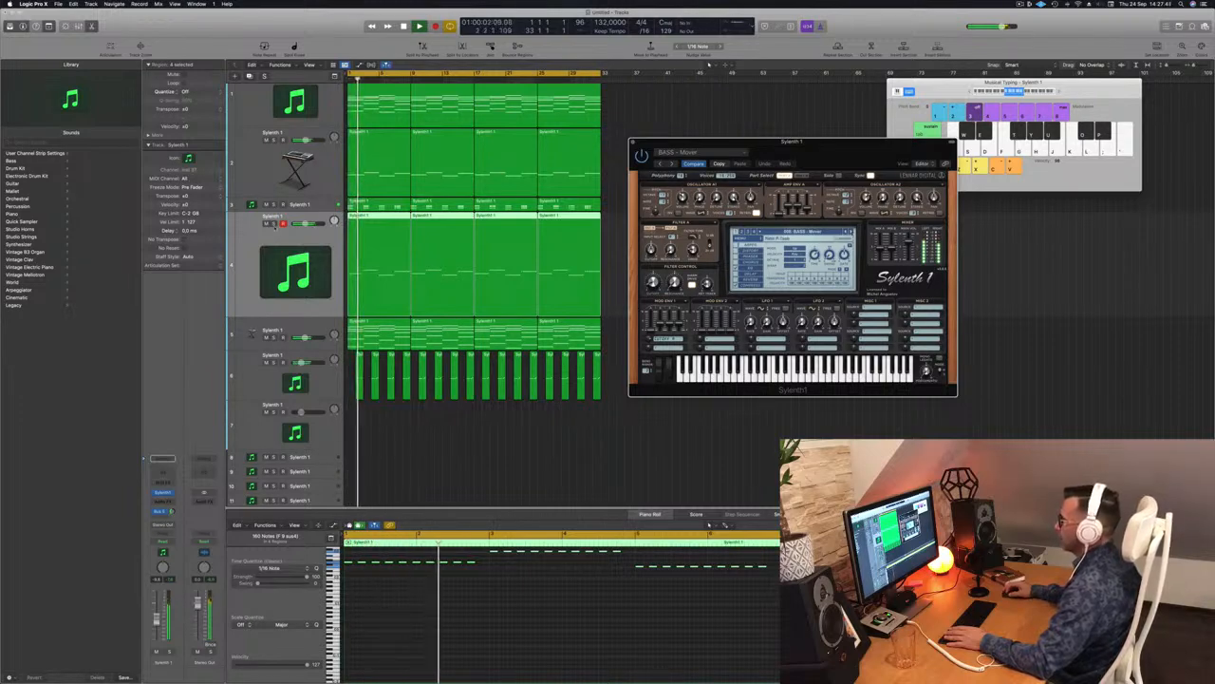
key("s")
left_click(275, 224)
key("Return")
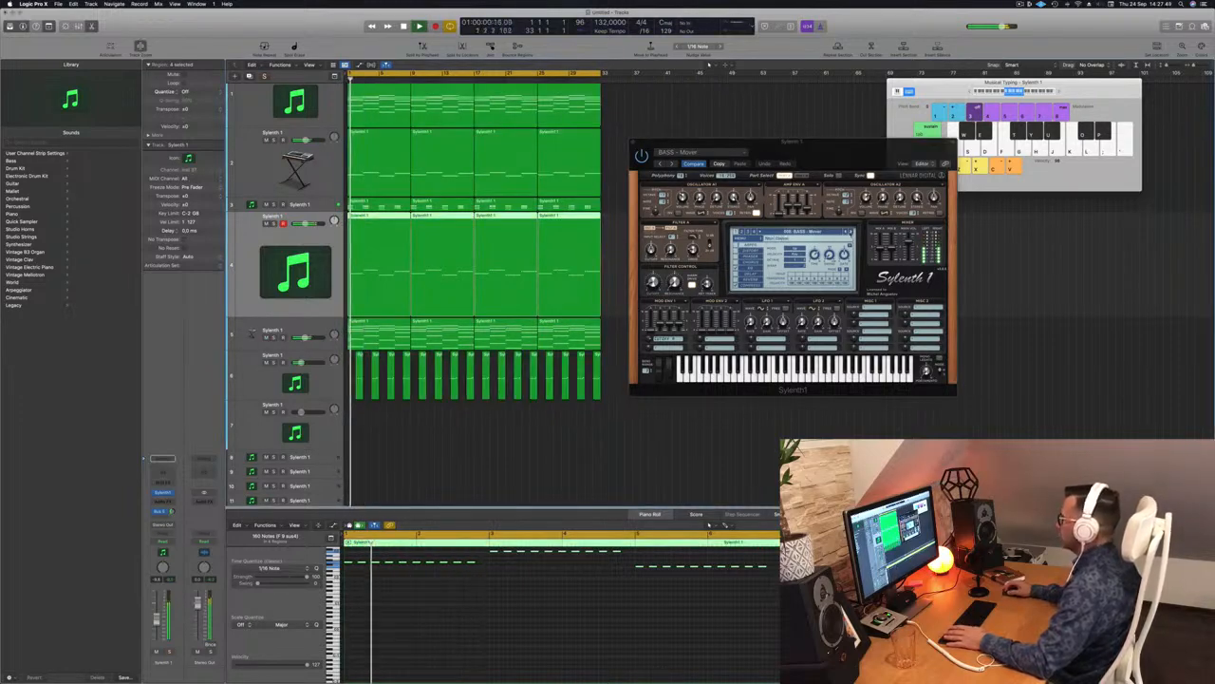
left_click(850, 232)
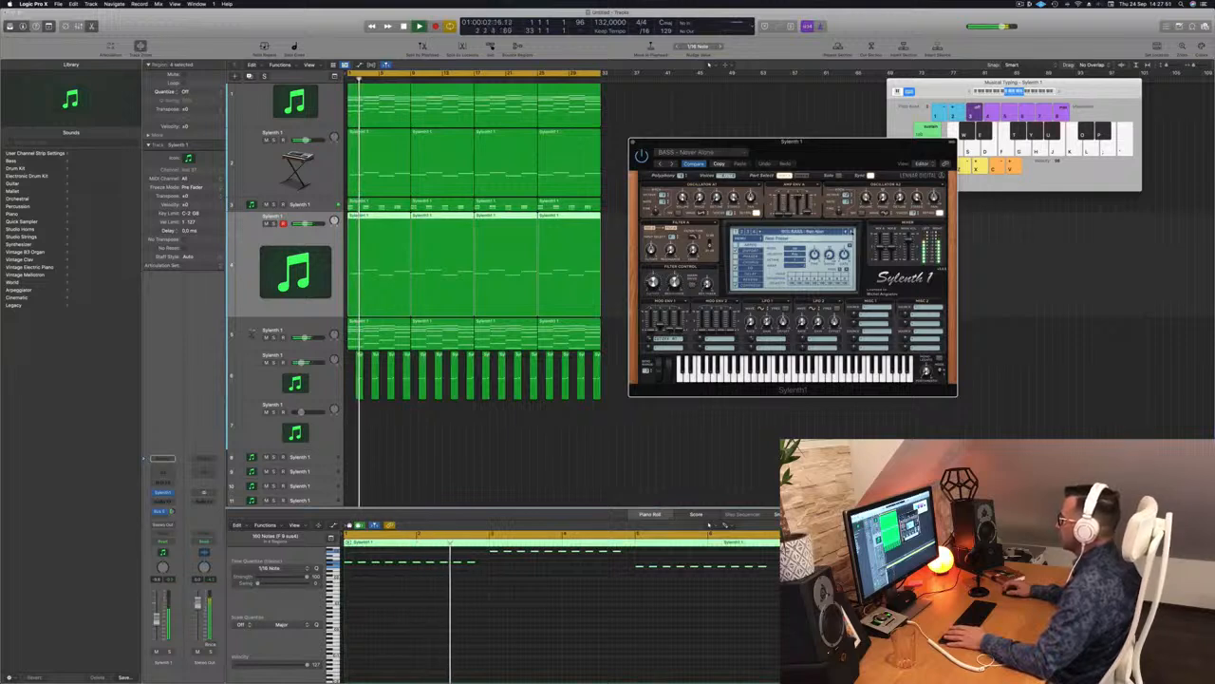
key("Return")
Step: Stop playback and zoom in on the melody notes
key("space")
left_click(480, 604)
key("super+Right")
key("super+Right")
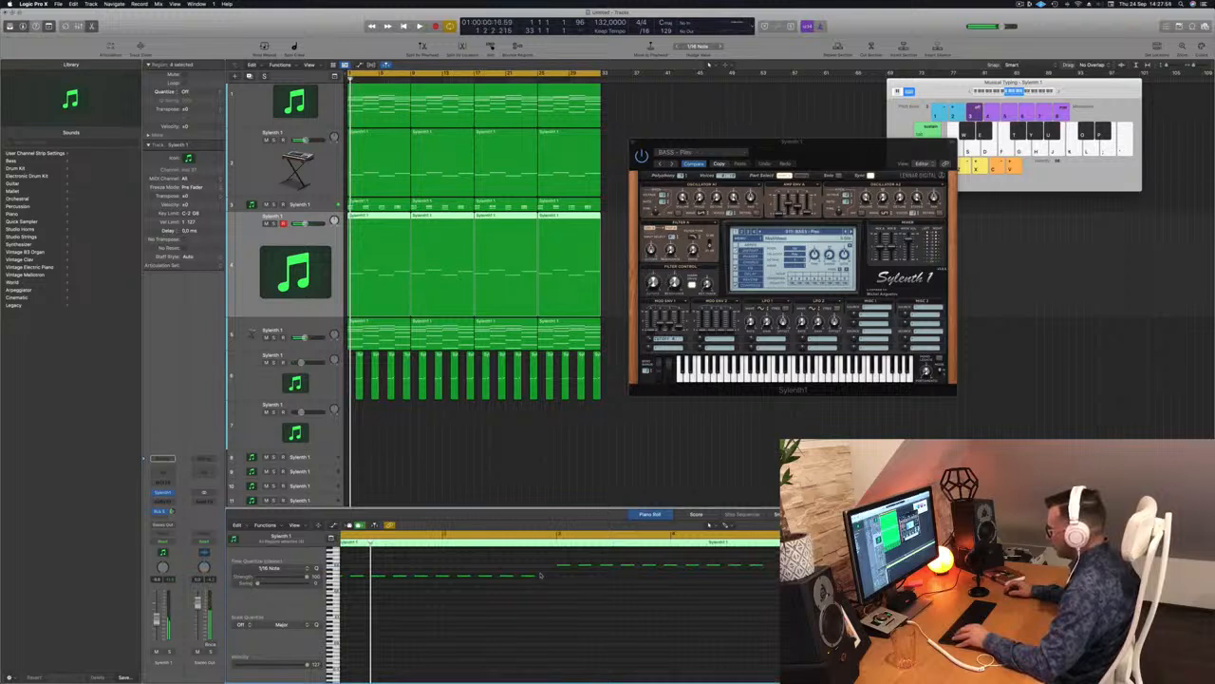
Step: Draw a short new melody note and copy it further right
left_click_drag(528, 579, 549, 578)
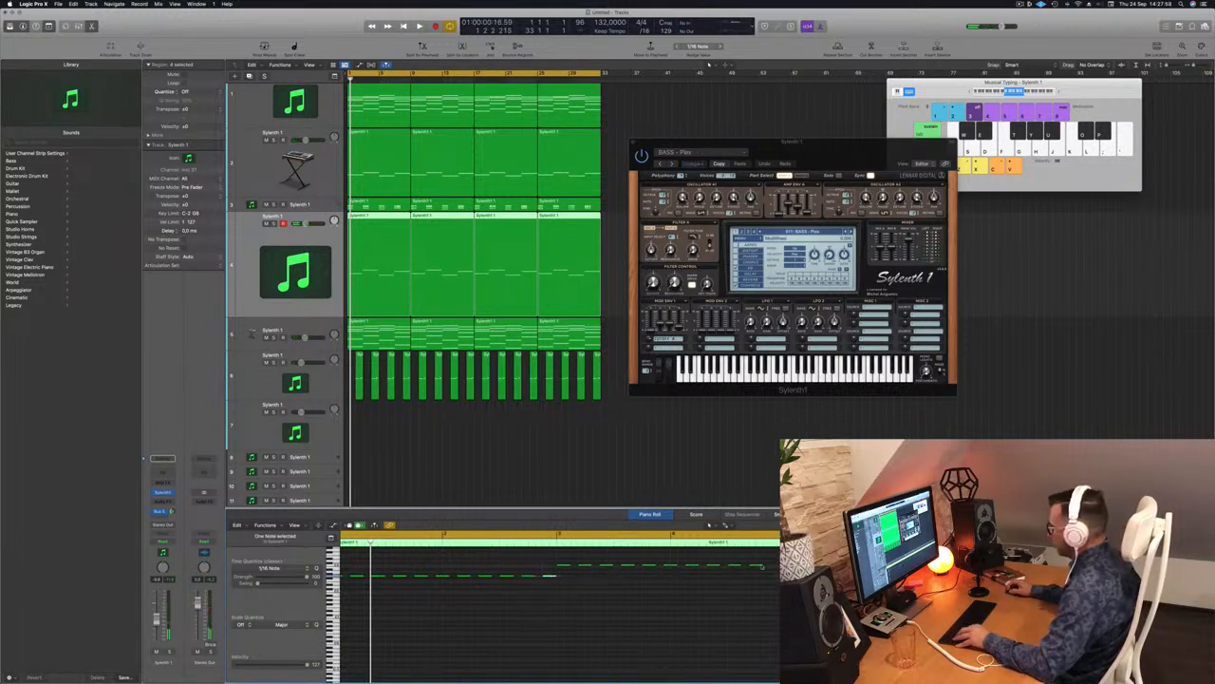
left_click_drag(757, 566, 772, 569)
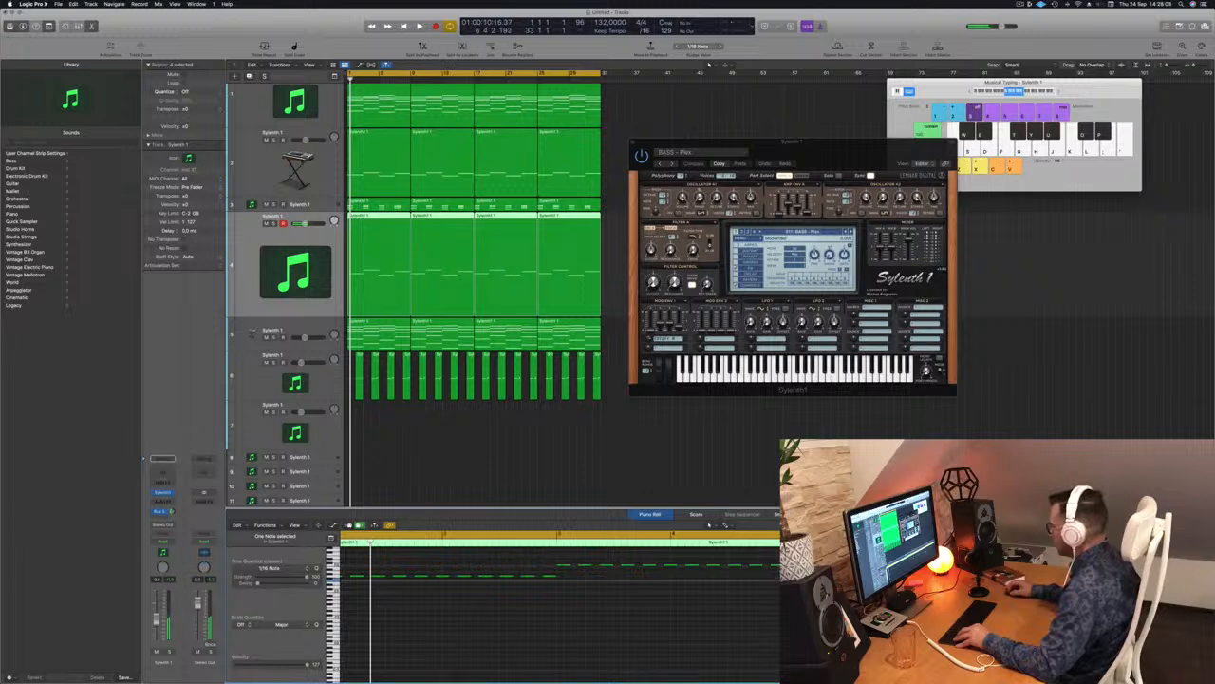
key("super+Left")
key("super+Left")
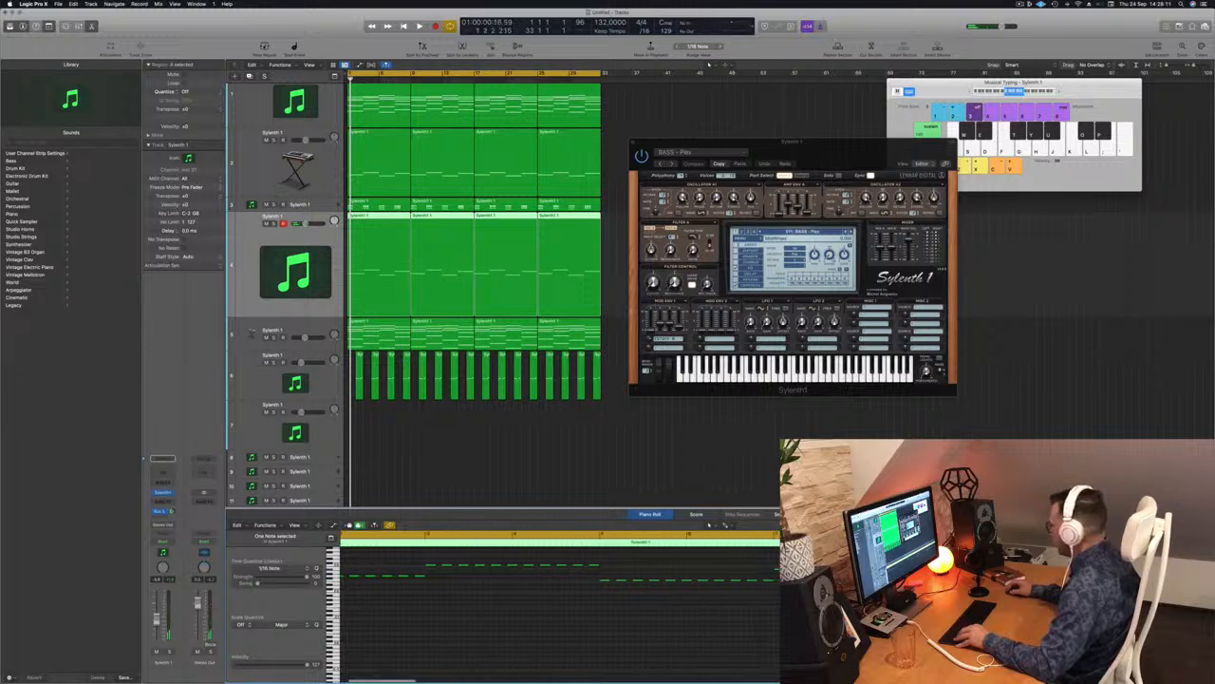
Step: Delete regions 2 to 4 on track 4, keeping only the first region
left_click(454, 459)
left_click_drag(607, 237, 414, 249)
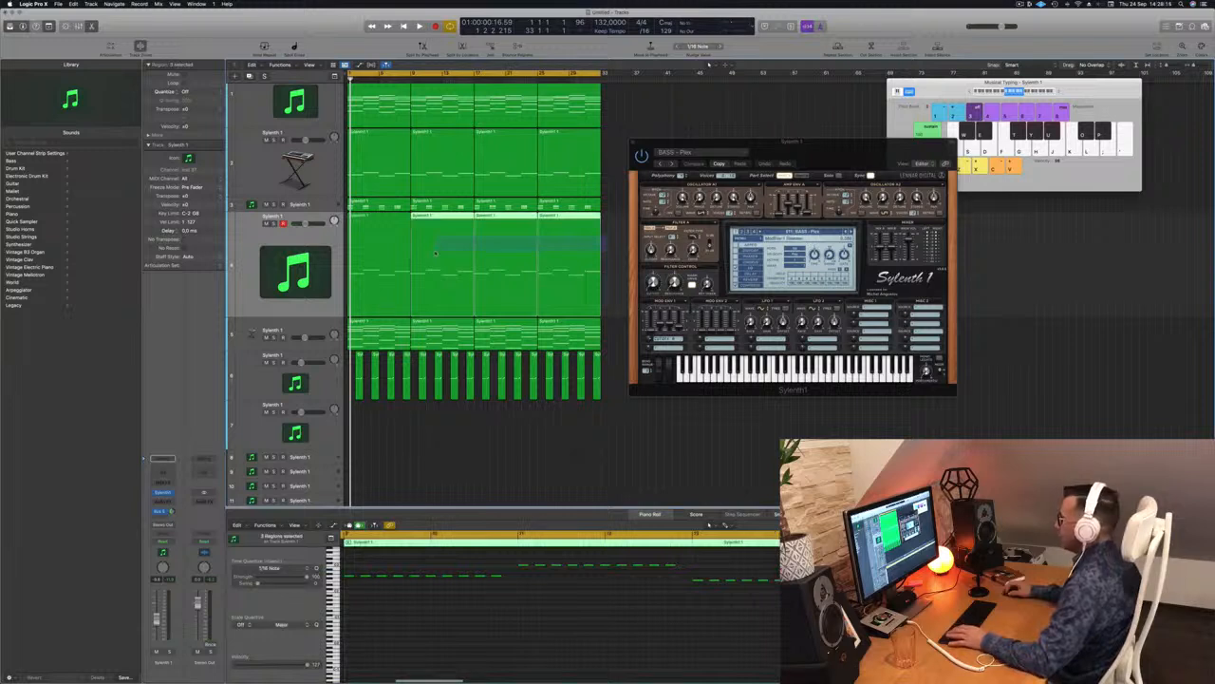
key("Delete")
left_click(370, 242)
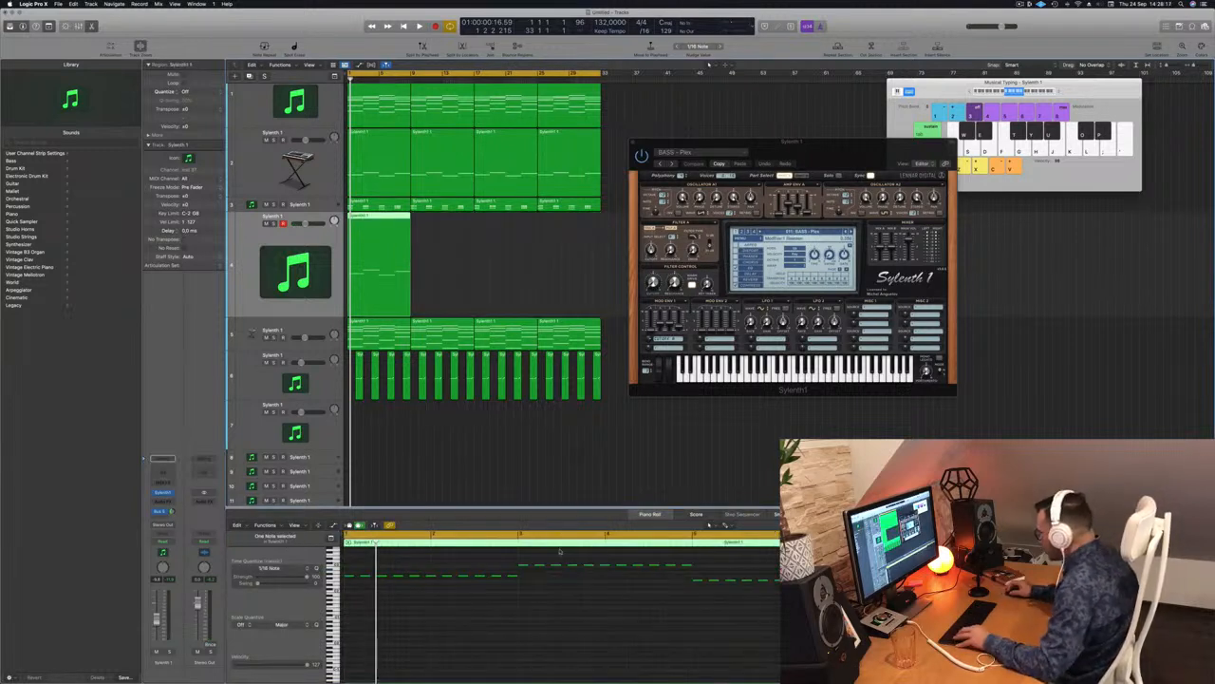
left_click_drag(408, 214, 444, 224)
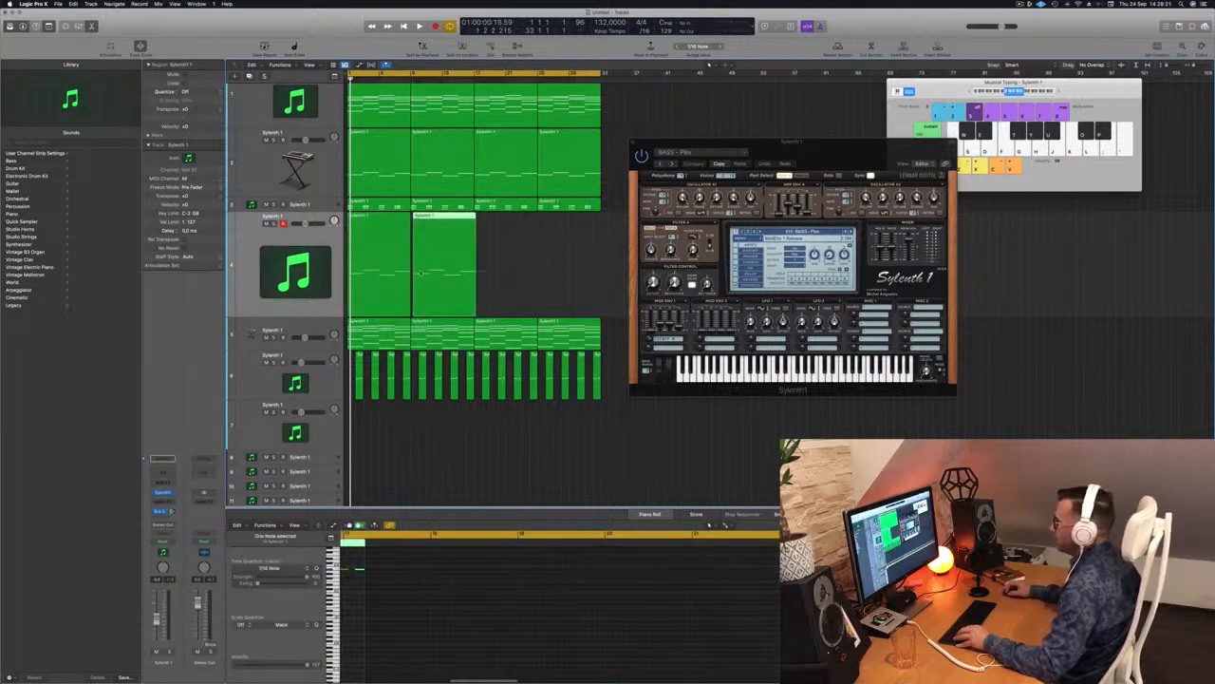
key("Delete")
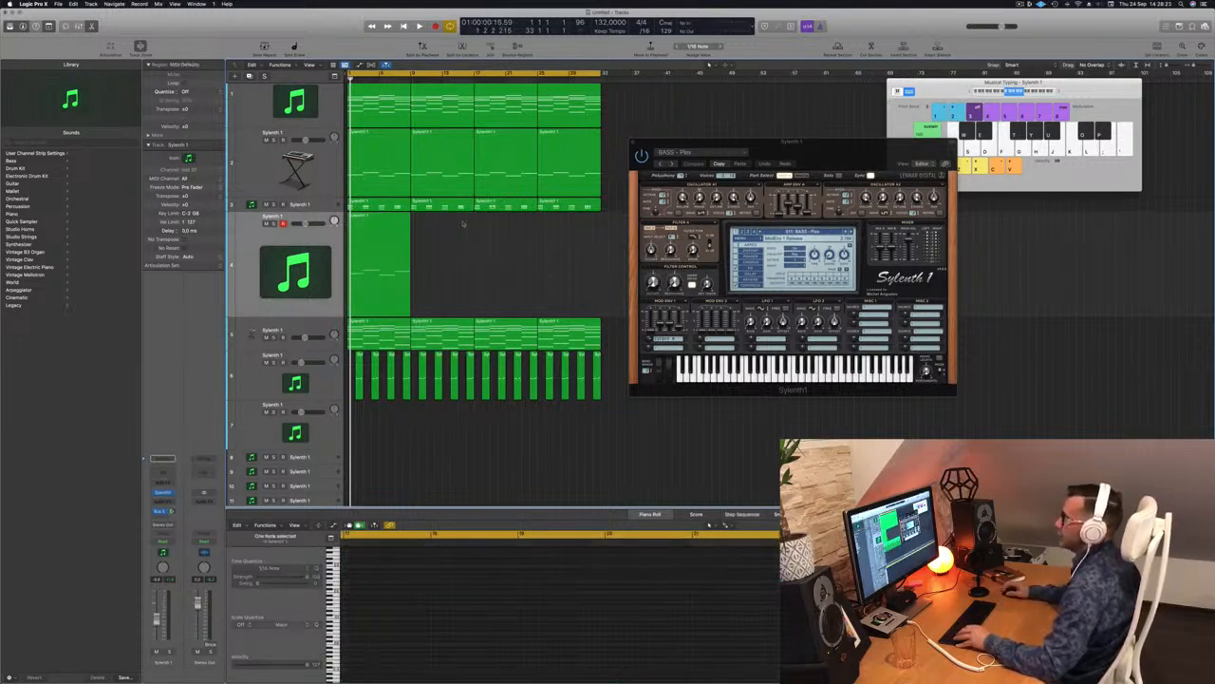
Step: Copy the first region to bar 9, then both regions to bar 17
left_click(361, 224)
left_click_drag(367, 216, 433, 224)
left_click_drag(508, 257, 383, 262)
left_click_drag(368, 217, 494, 229)
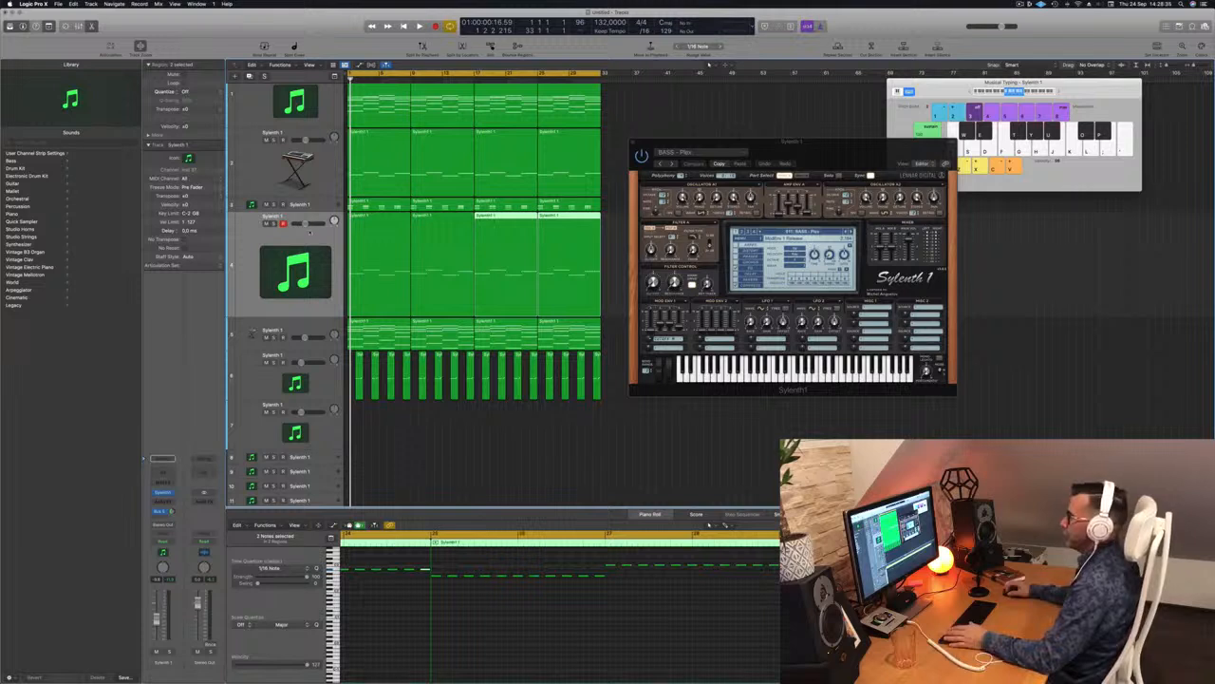
left_click(309, 232)
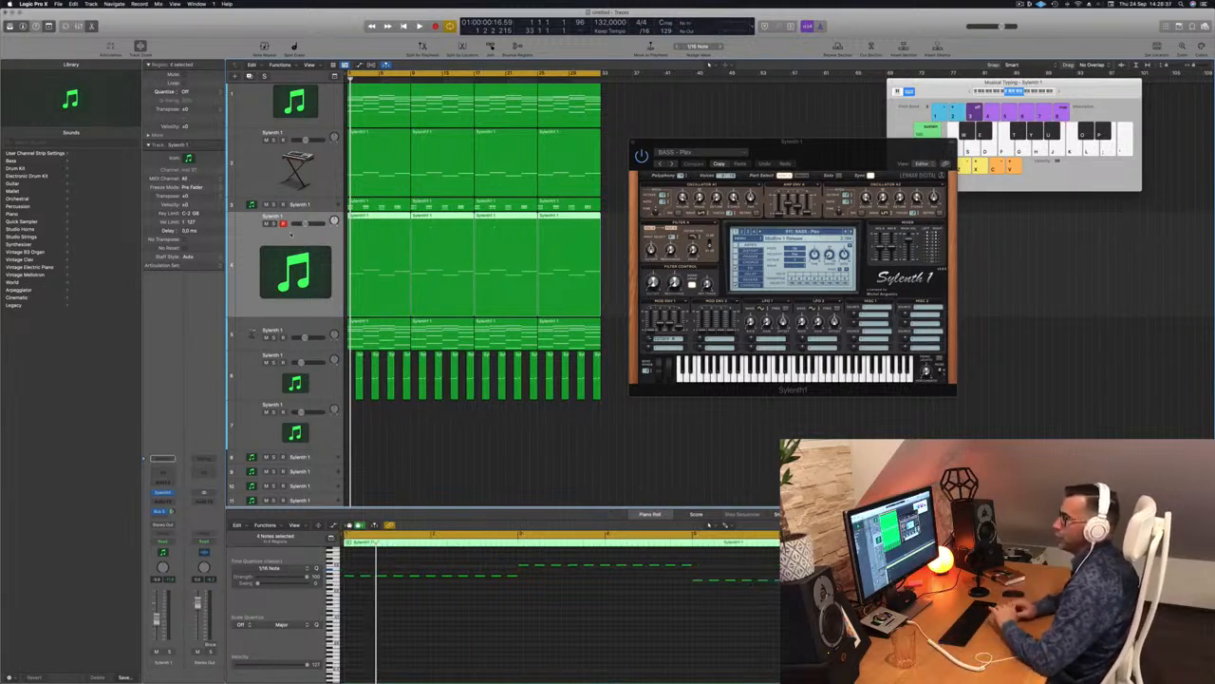
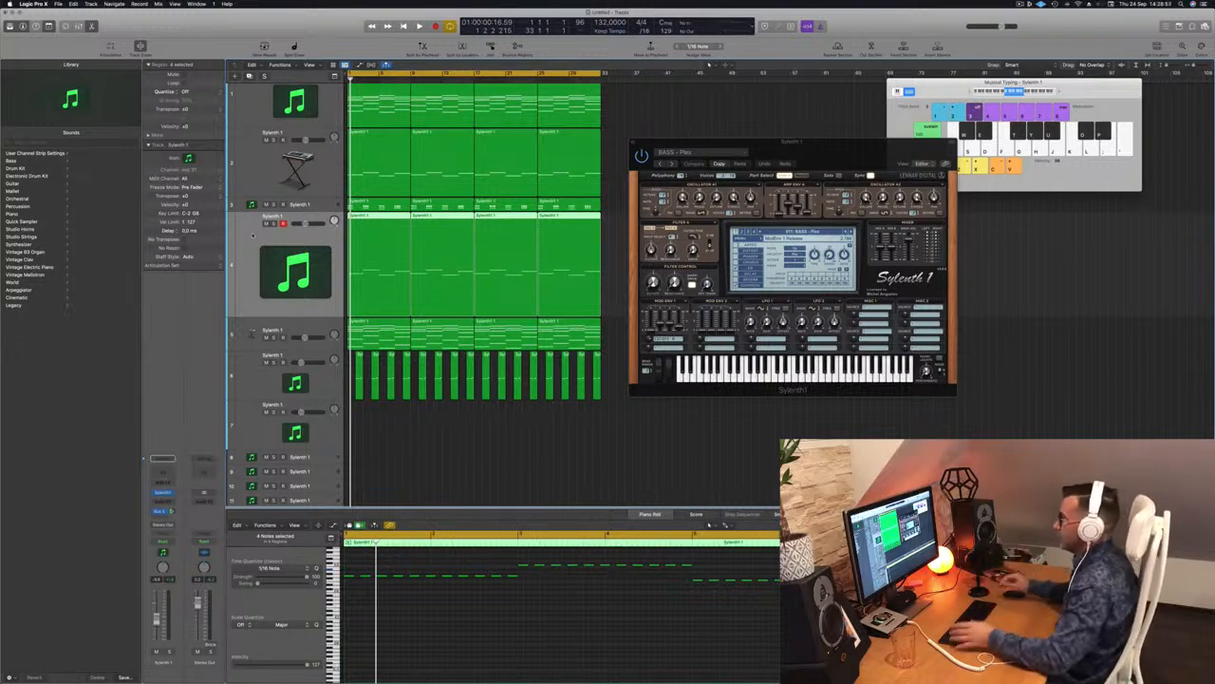
Step: Play the arrangement from the start with the lead track soloed
key("space")
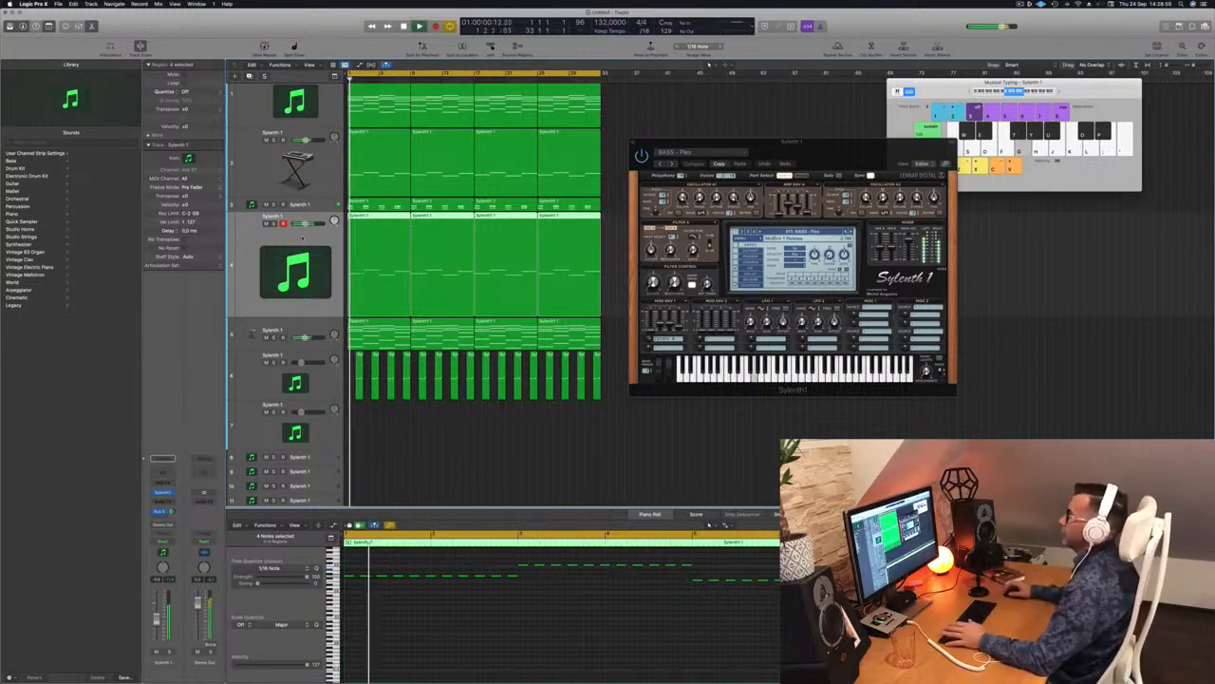
left_click(169, 652)
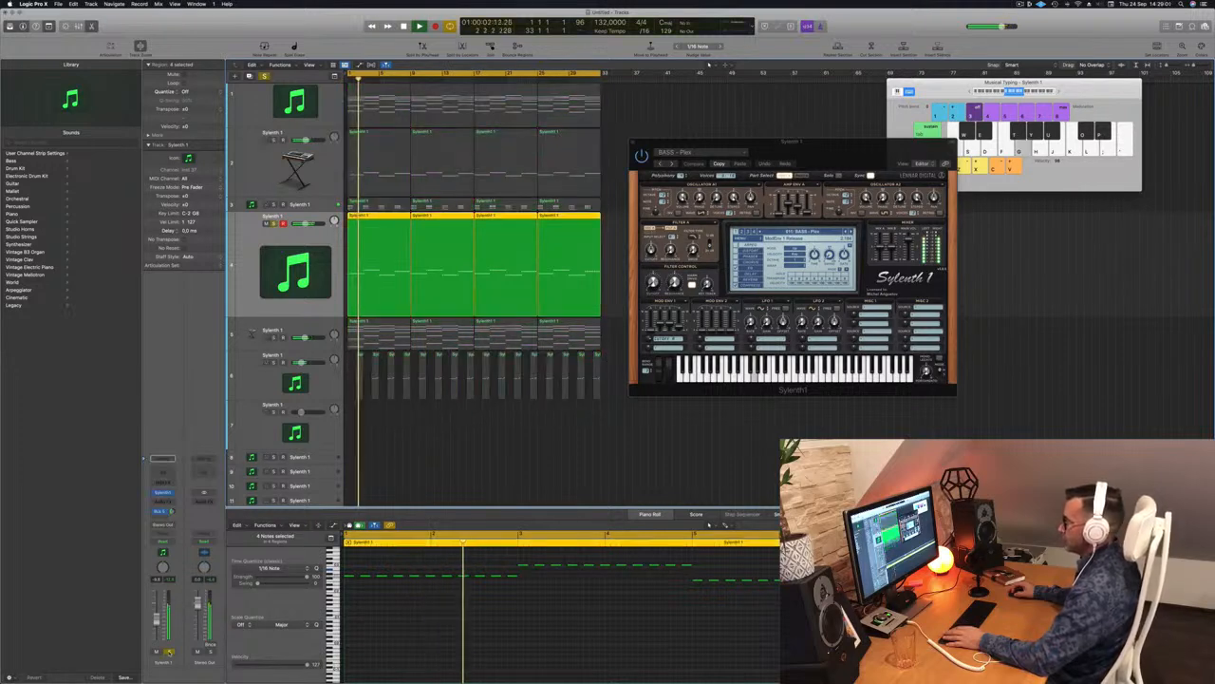
left_click(169, 652)
key("Return")
left_click(169, 652)
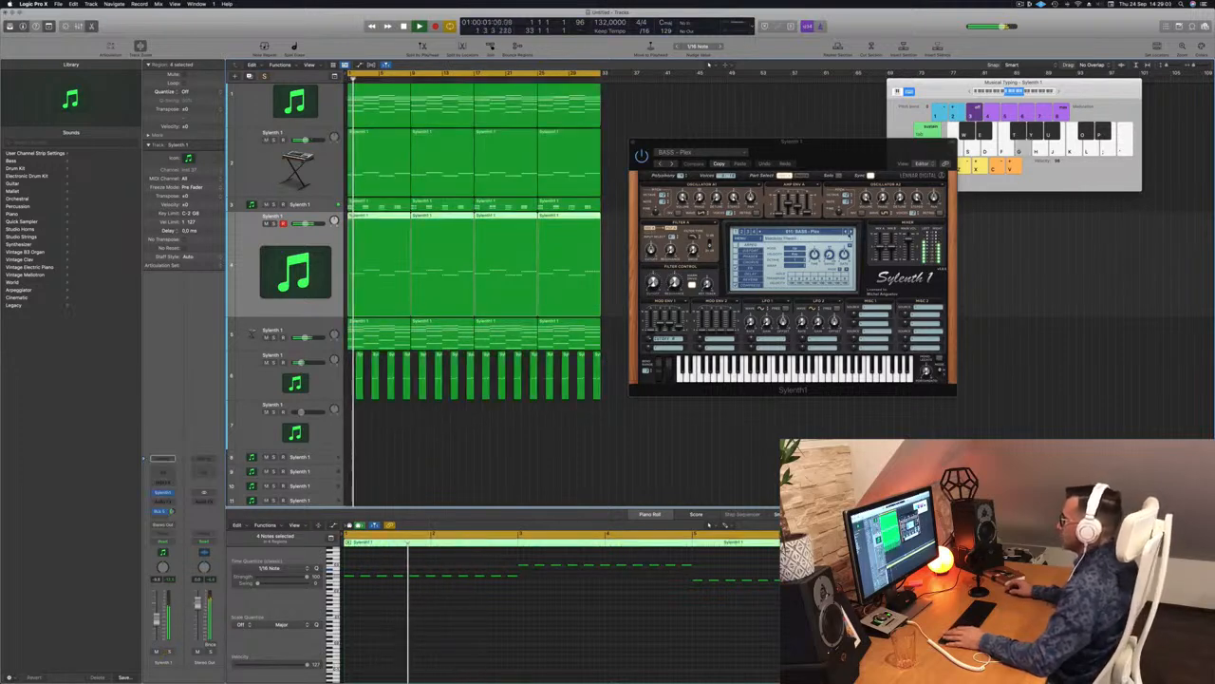
Step: Step through Sylenth1's next presets, then load a different bass preset from its list
left_click(852, 231)
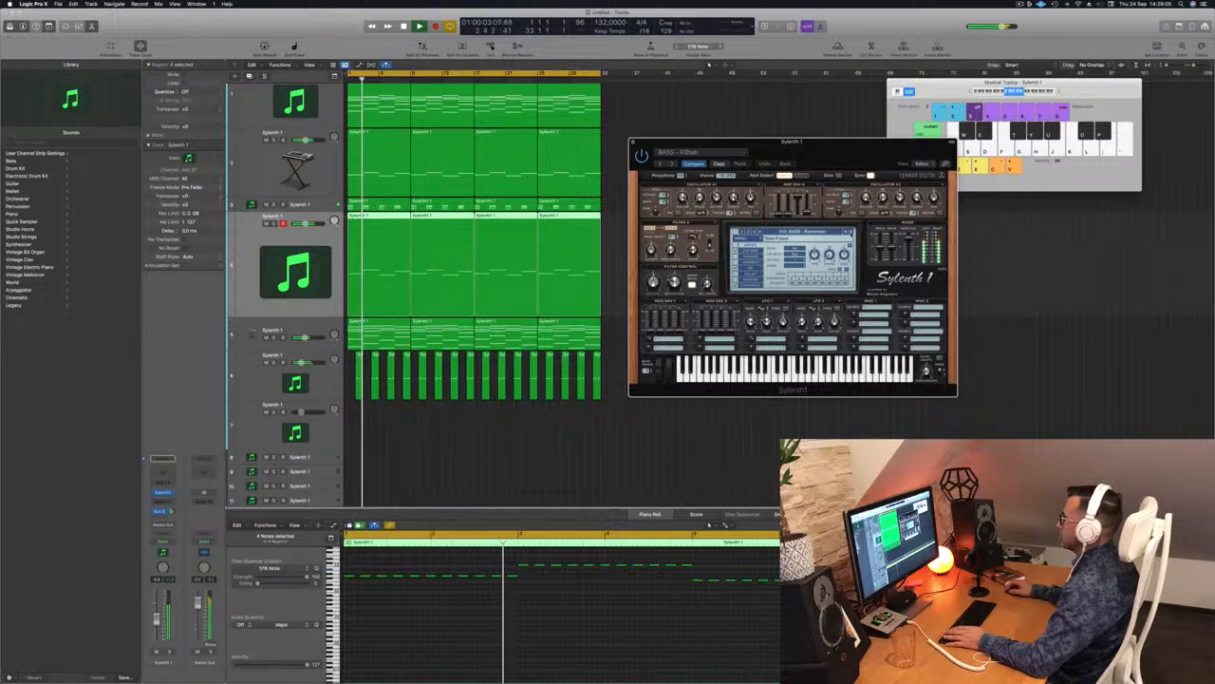
left_click(852, 231)
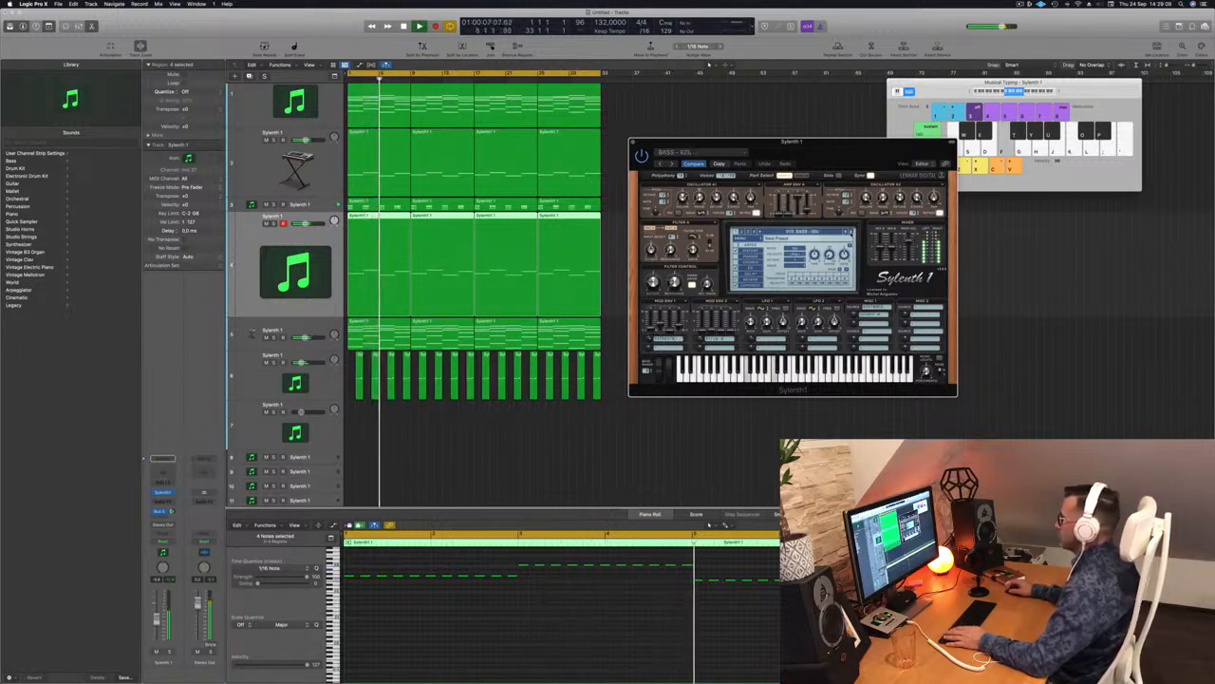
left_click(852, 231)
key("space")
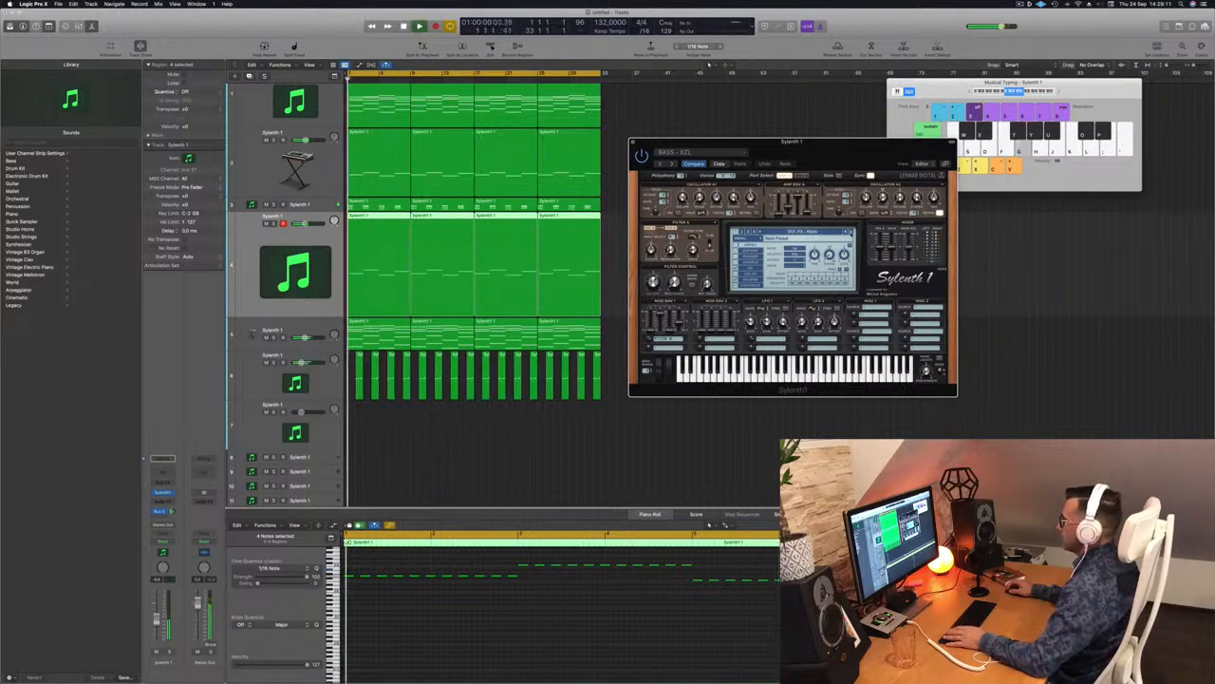
left_click(769, 233)
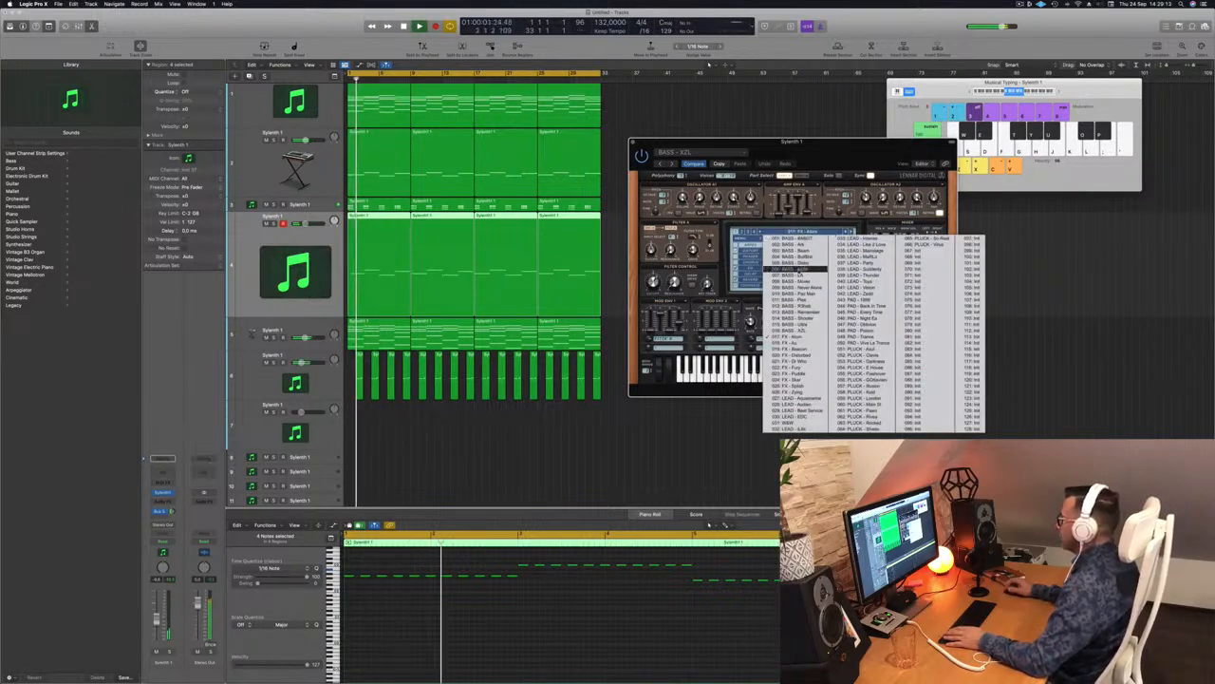
left_click(801, 238)
key("space")
key("space")
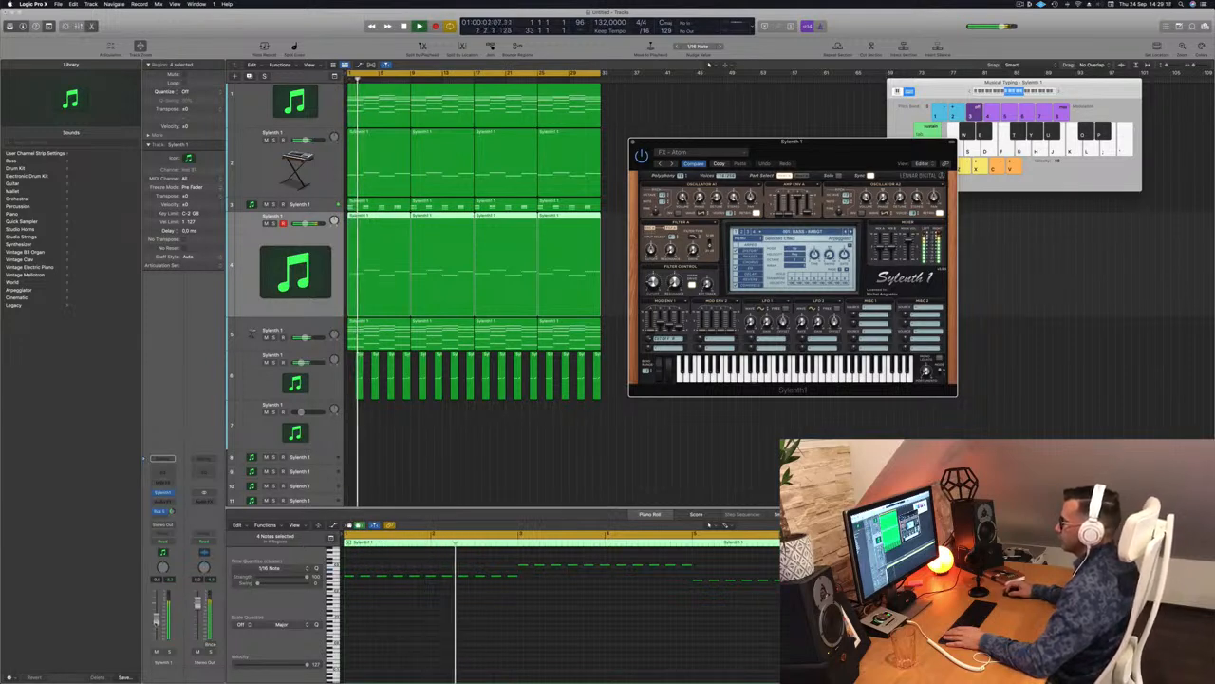
Step: Adjust the lead track's volume and reposition the Sylenth1 window
left_click(156, 622)
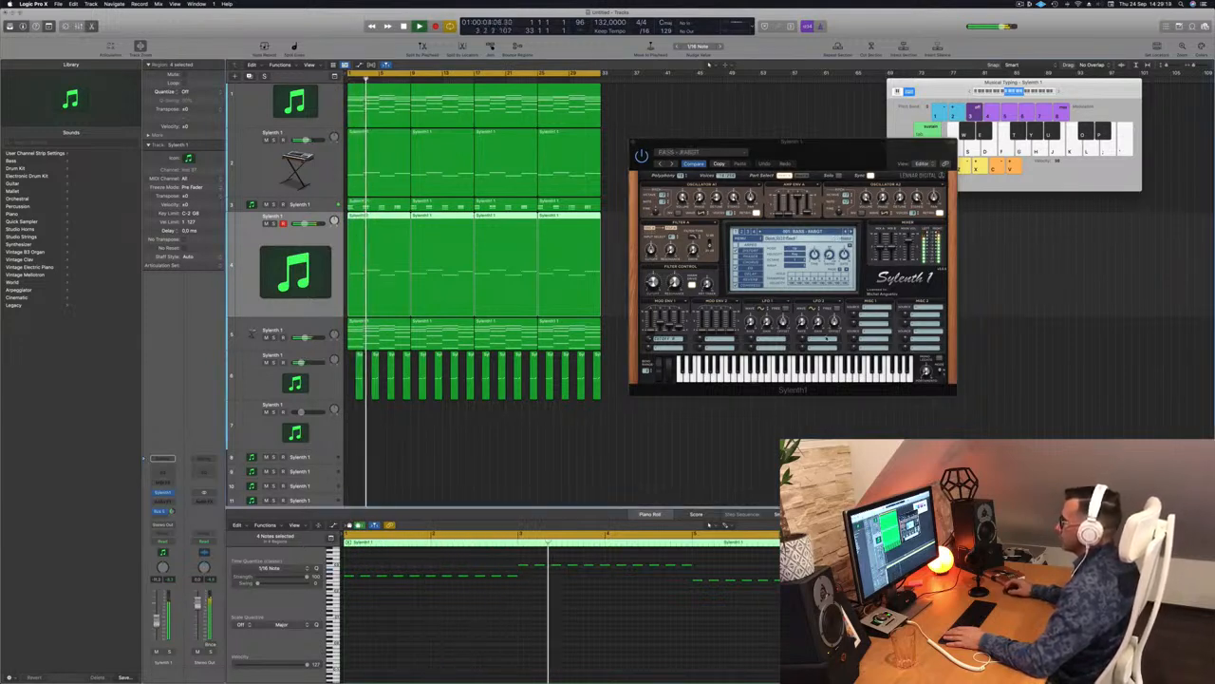
left_click_drag(788, 143, 739, 152)
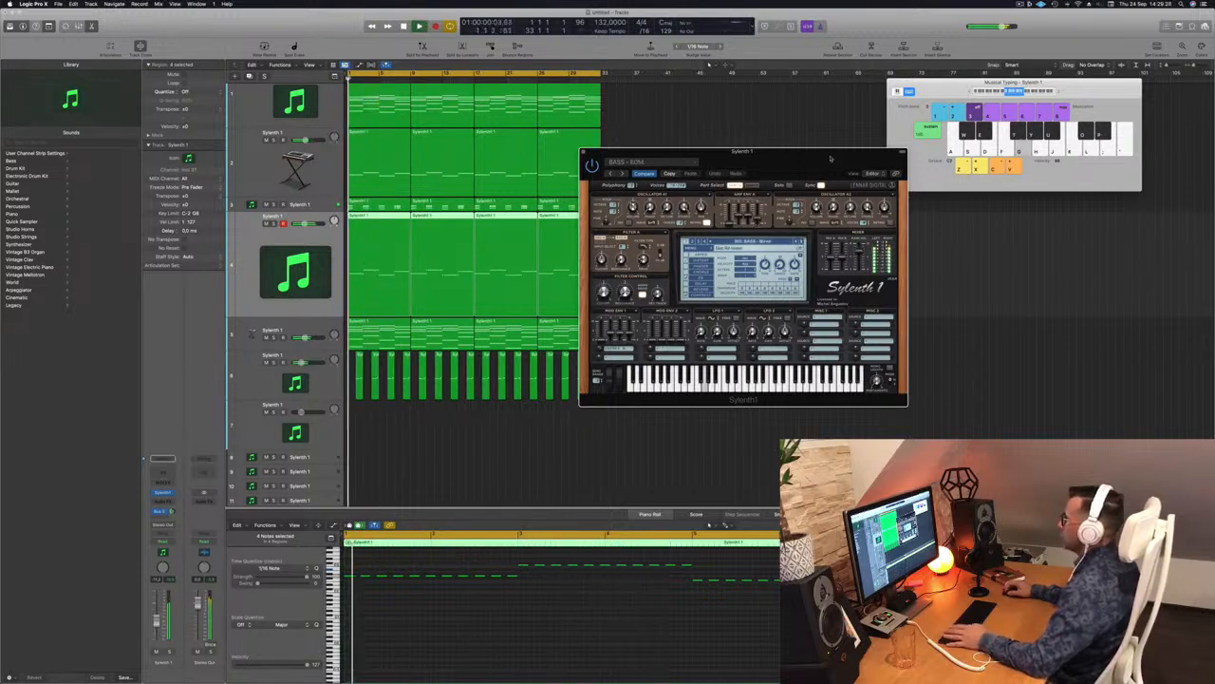
left_click_drag(611, 153, 666, 137)
Step: Insert a stereo Compressor on the Sylenth1 track, side-chained from Kick 1 - Big Room
left_click(639, 133)
key("space")
key("space")
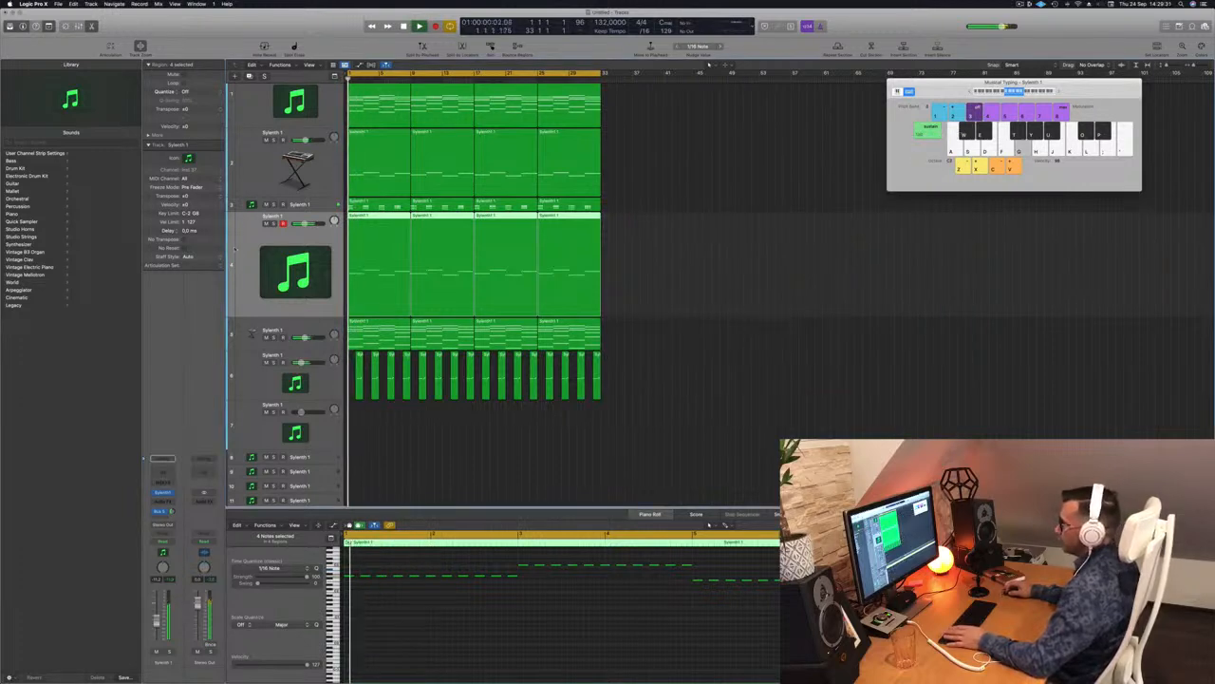
left_click(162, 500)
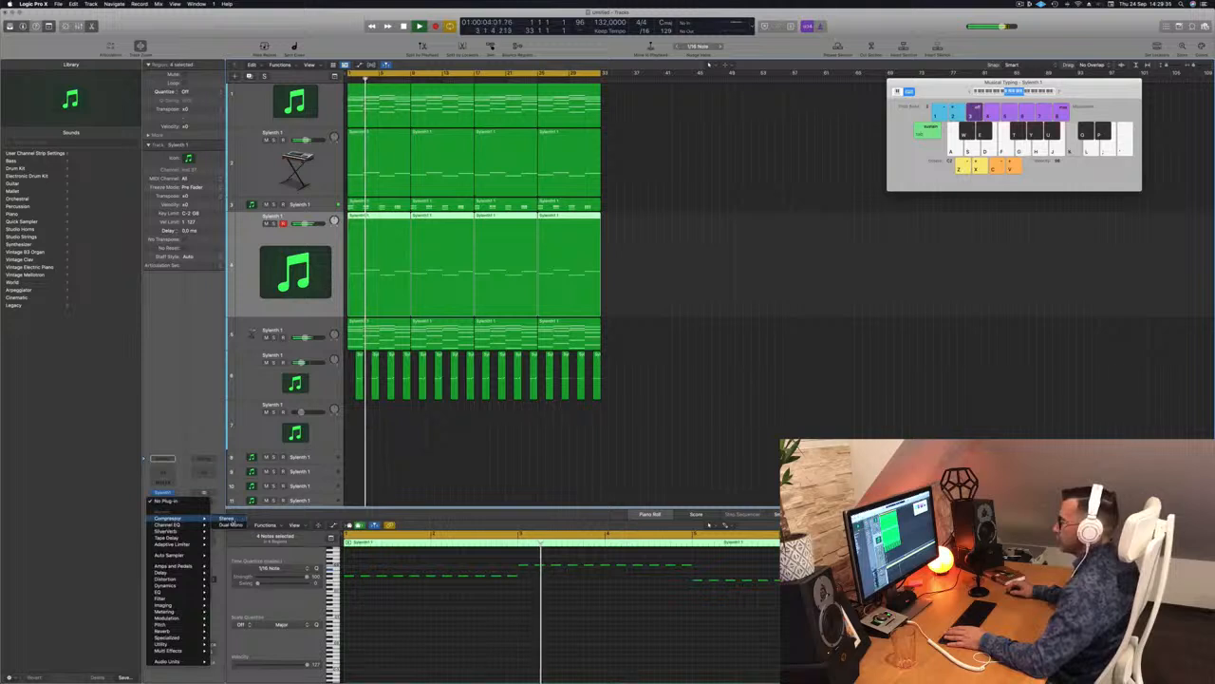
left_click(226, 517)
left_click(708, 112)
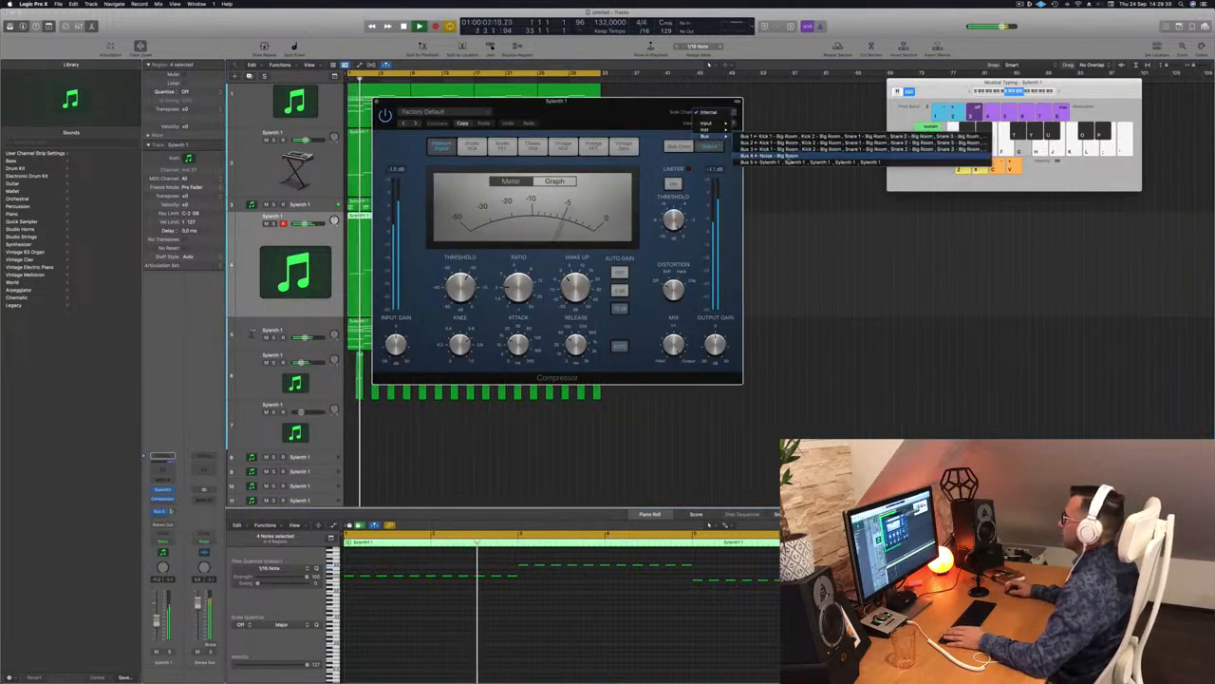
mouse_move(707, 130)
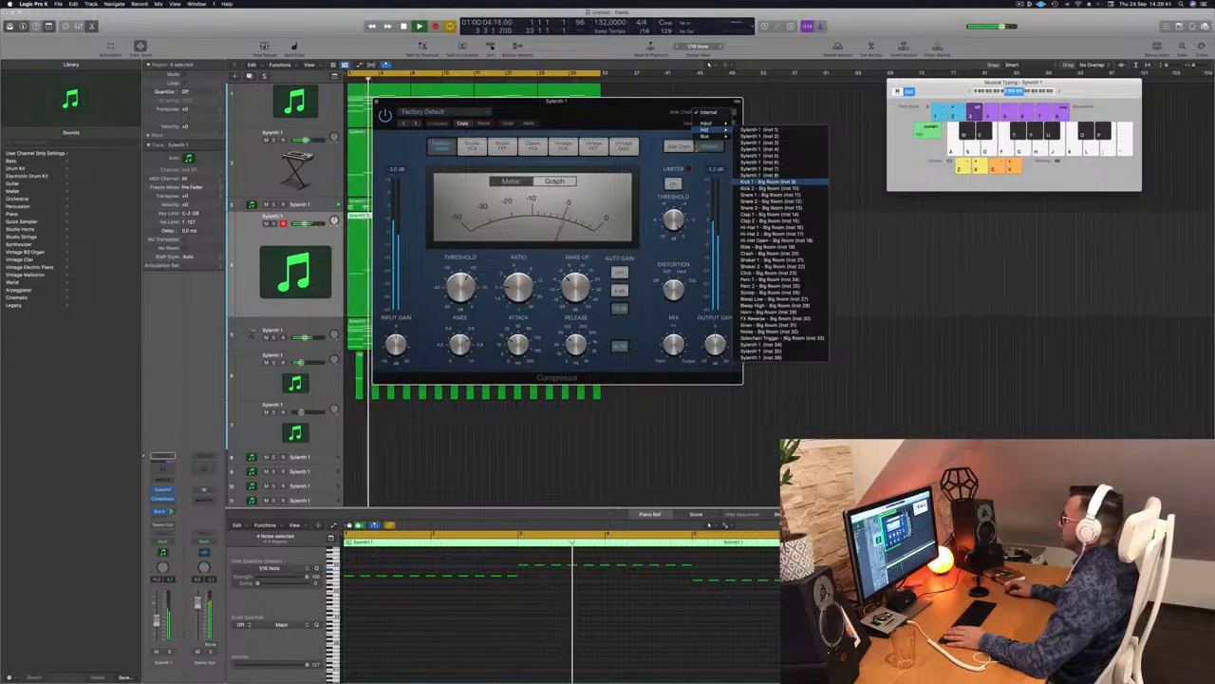
left_click(771, 180)
left_click_drag(613, 383, 865, 399)
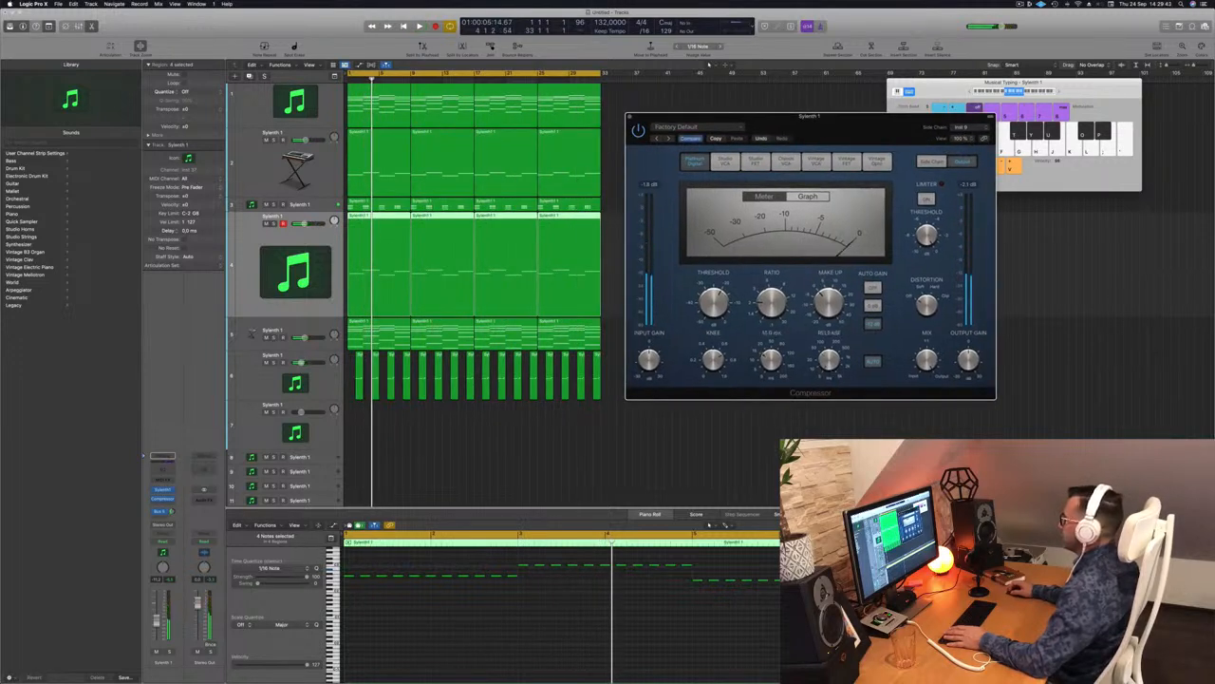
Step: Audition the ducked bass from bar 1, briefly soloing track 3, then close the Compressor
key("space")
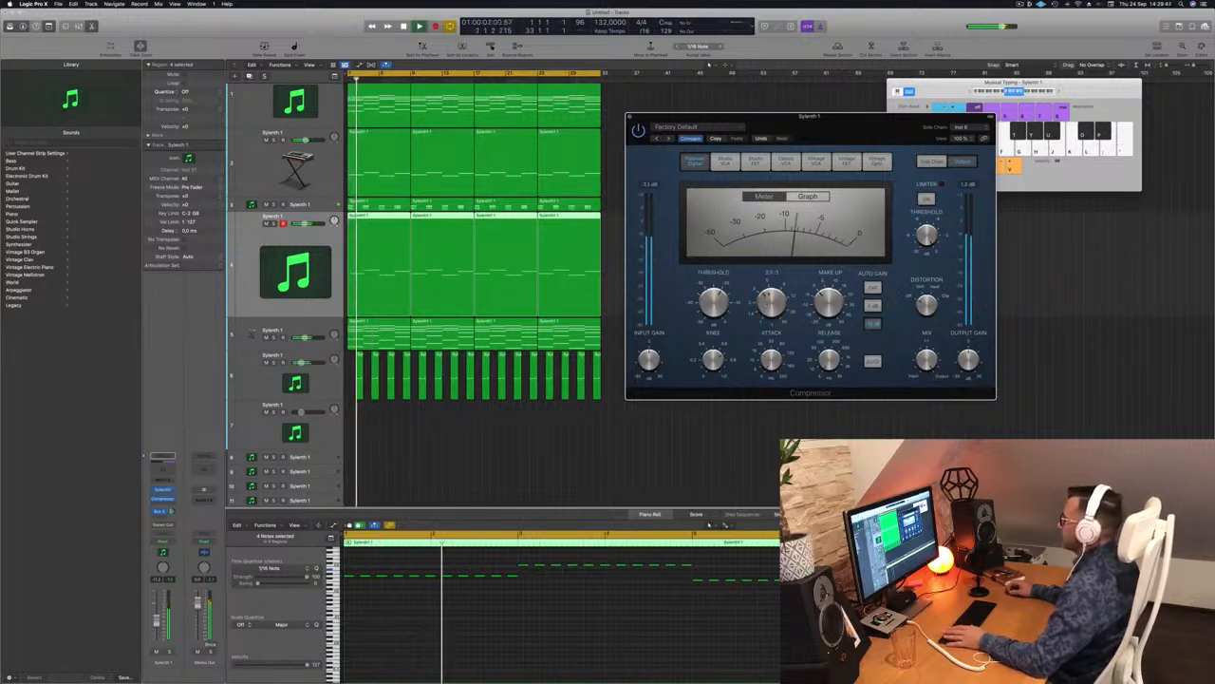
key("space")
key("space")
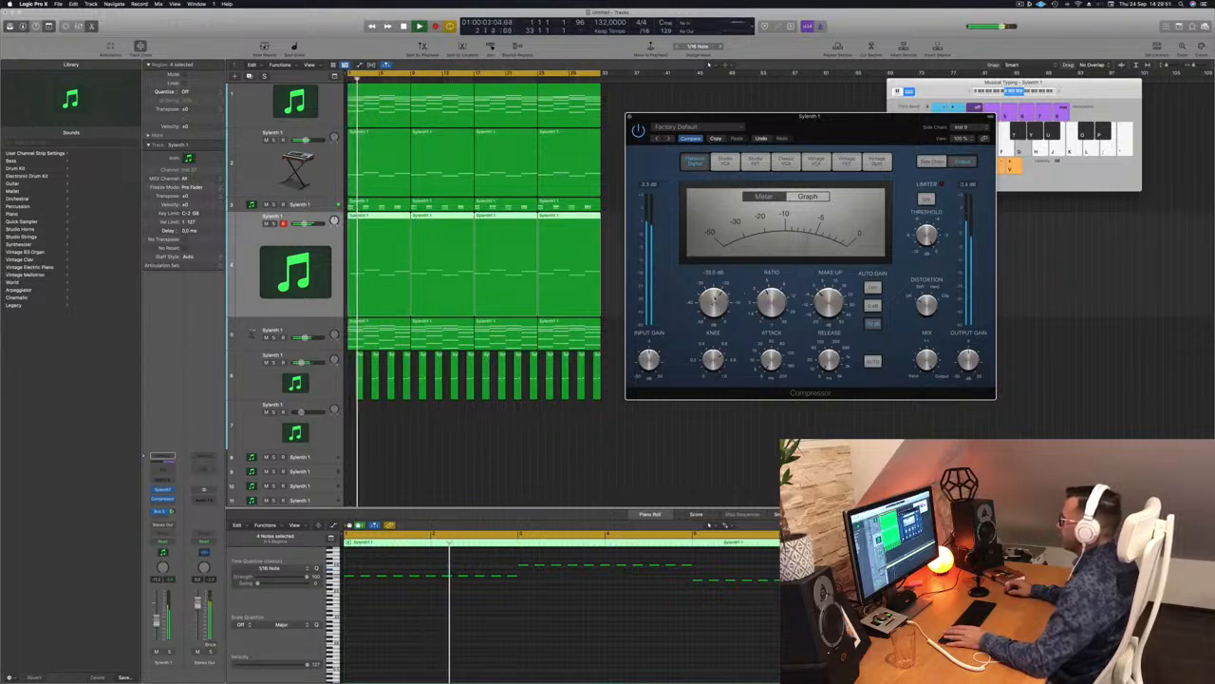
key("space")
key("space")
key("s")
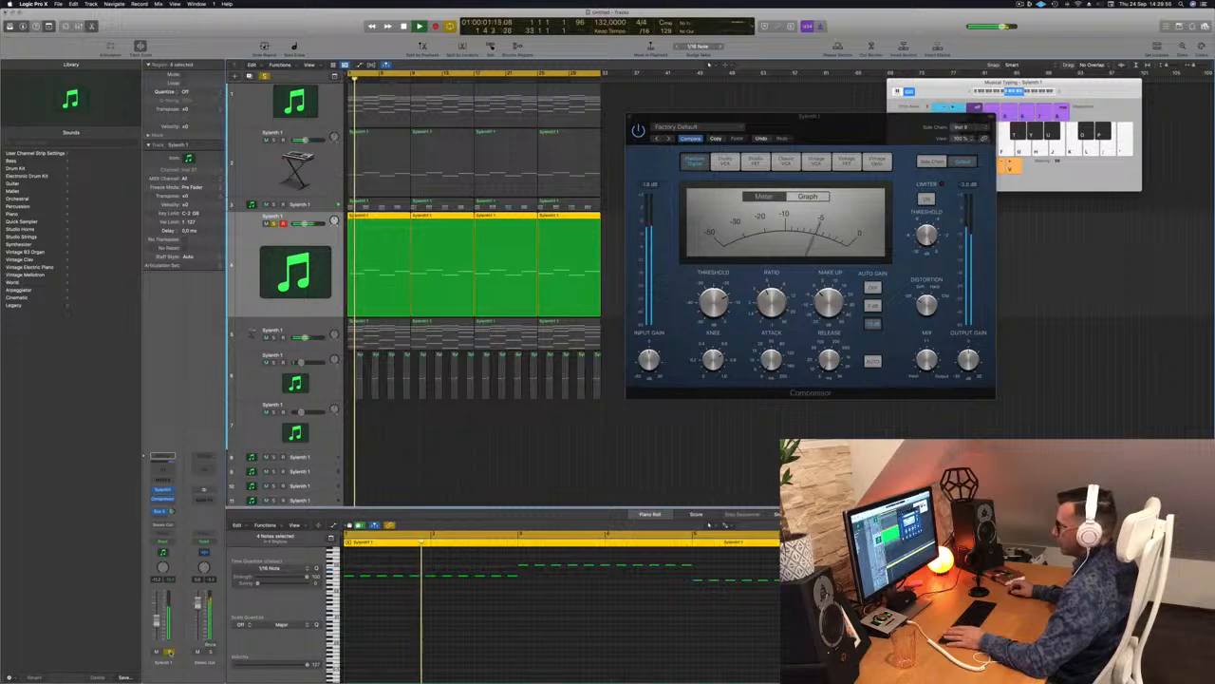
key("s")
key("space")
key("space")
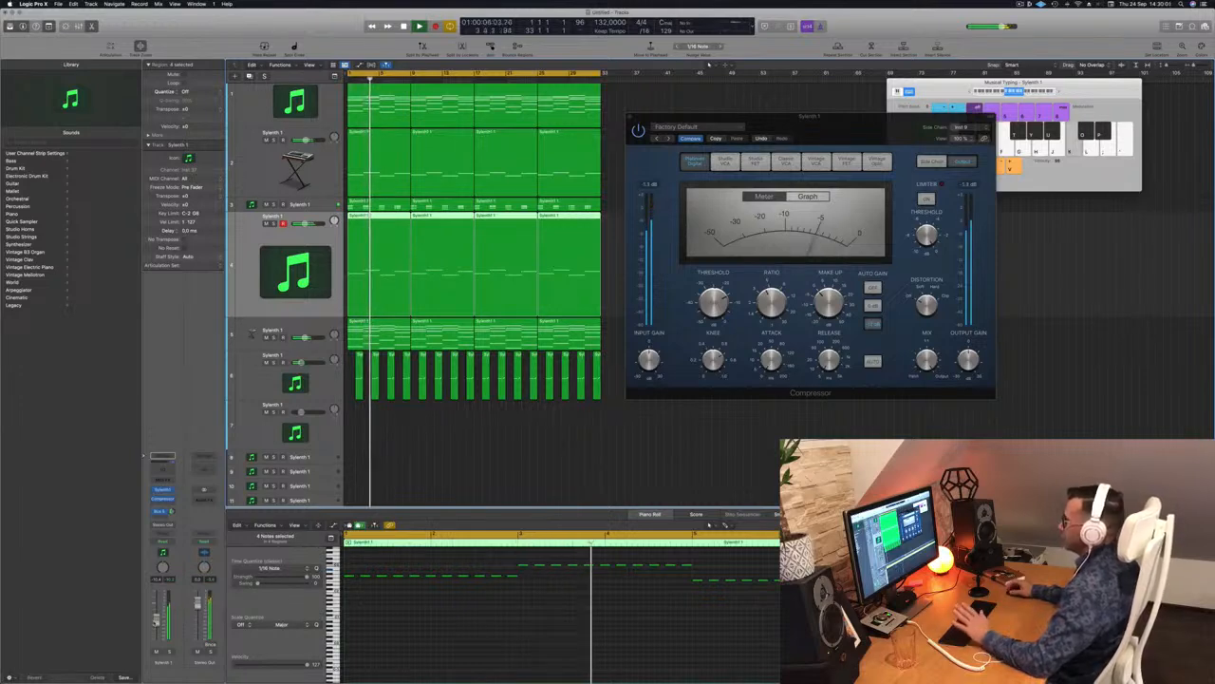
left_click_drag(810, 116, 739, 168)
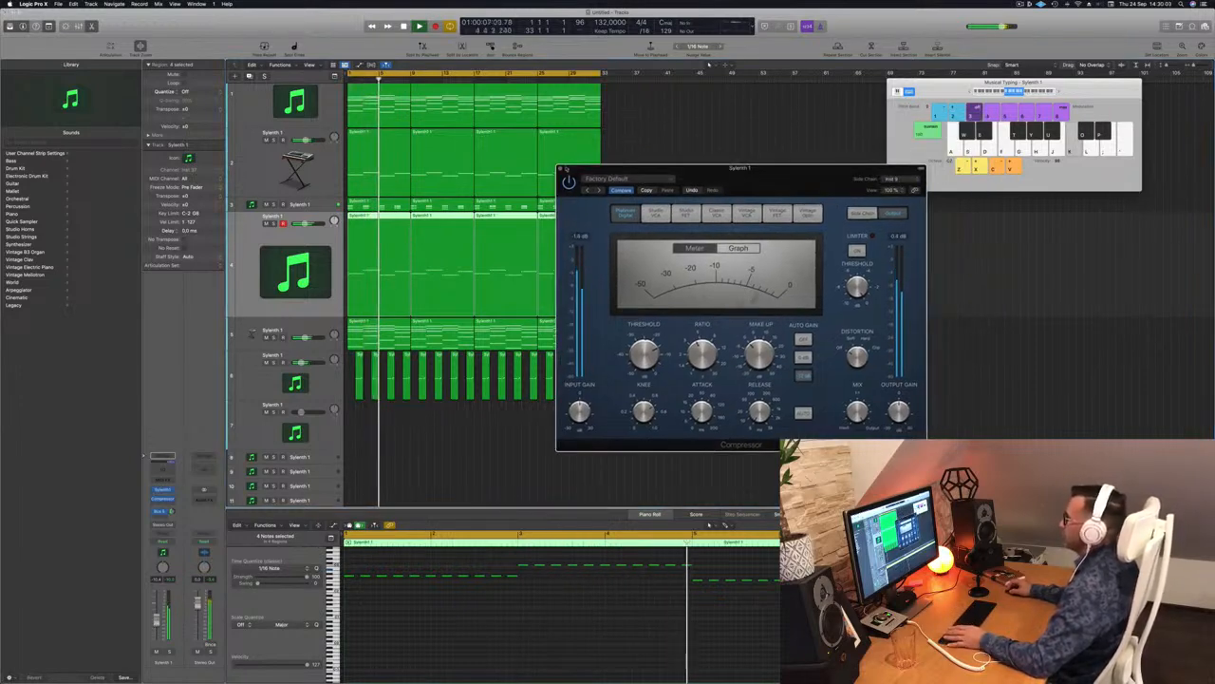
left_click(560, 170)
Step: Audition tracks 1 and 5 from bar 1, briefly muting track 5
left_click(269, 103)
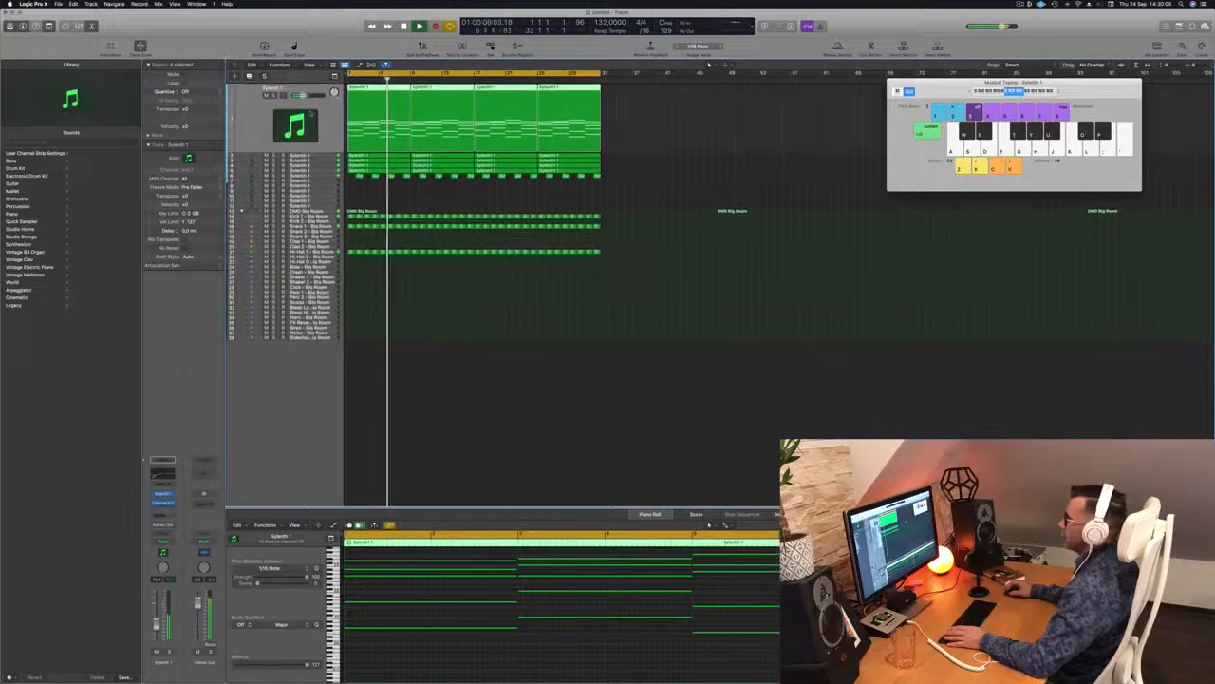
key("Return")
left_click(316, 170)
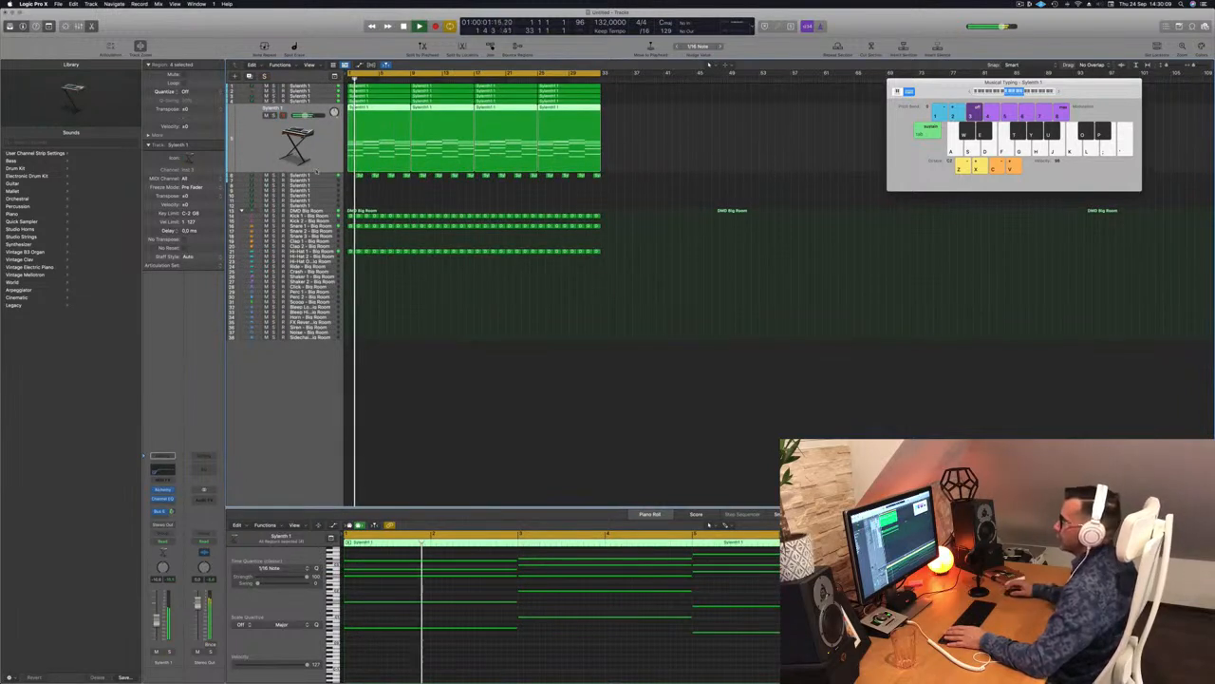
key("m")
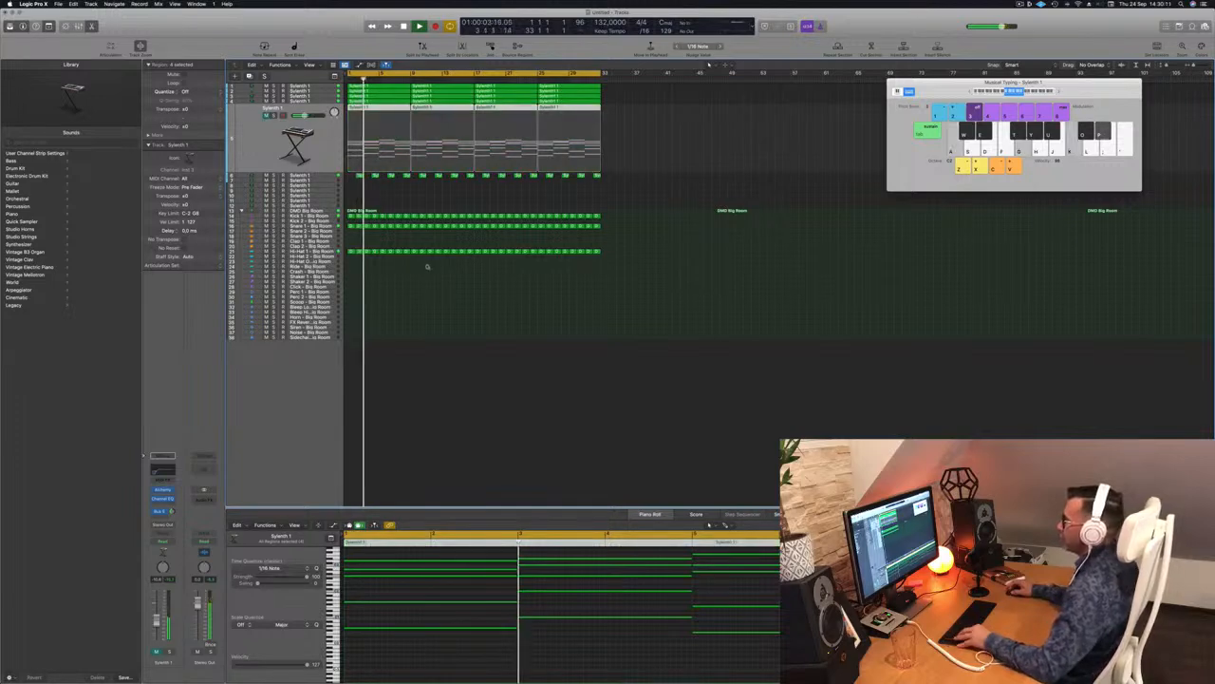
scroll(469, 268, "up", 3)
scroll(469, 268, "up", 5)
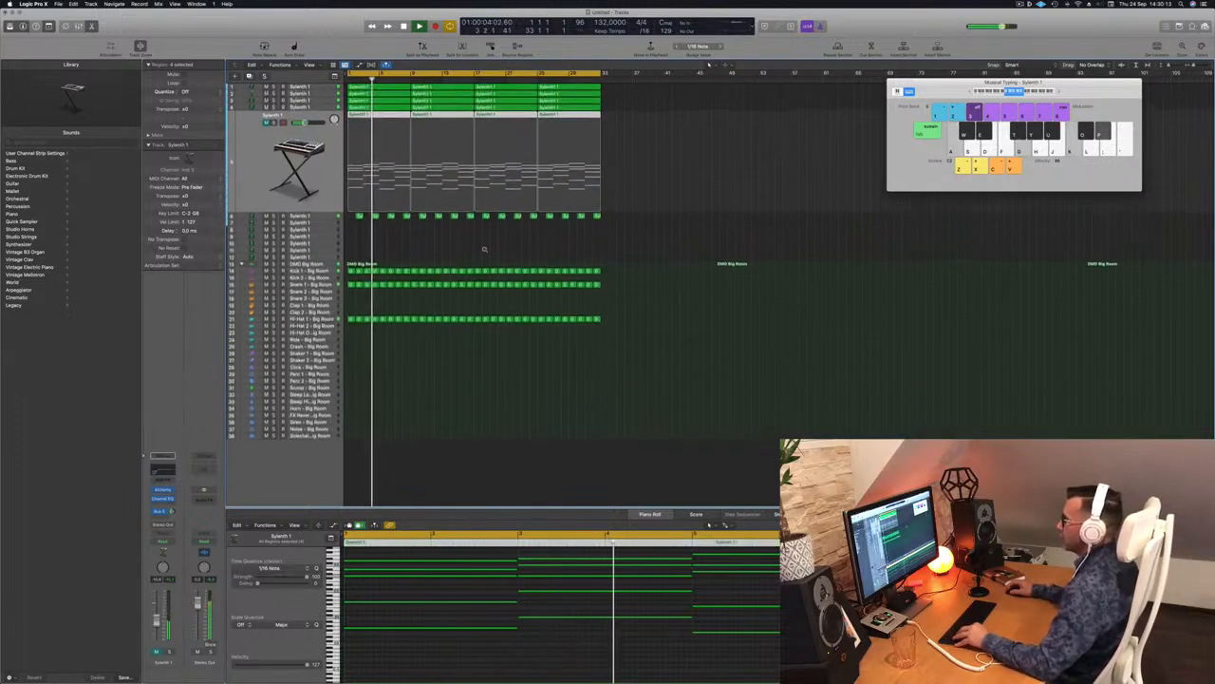
scroll(493, 249, "up", 3)
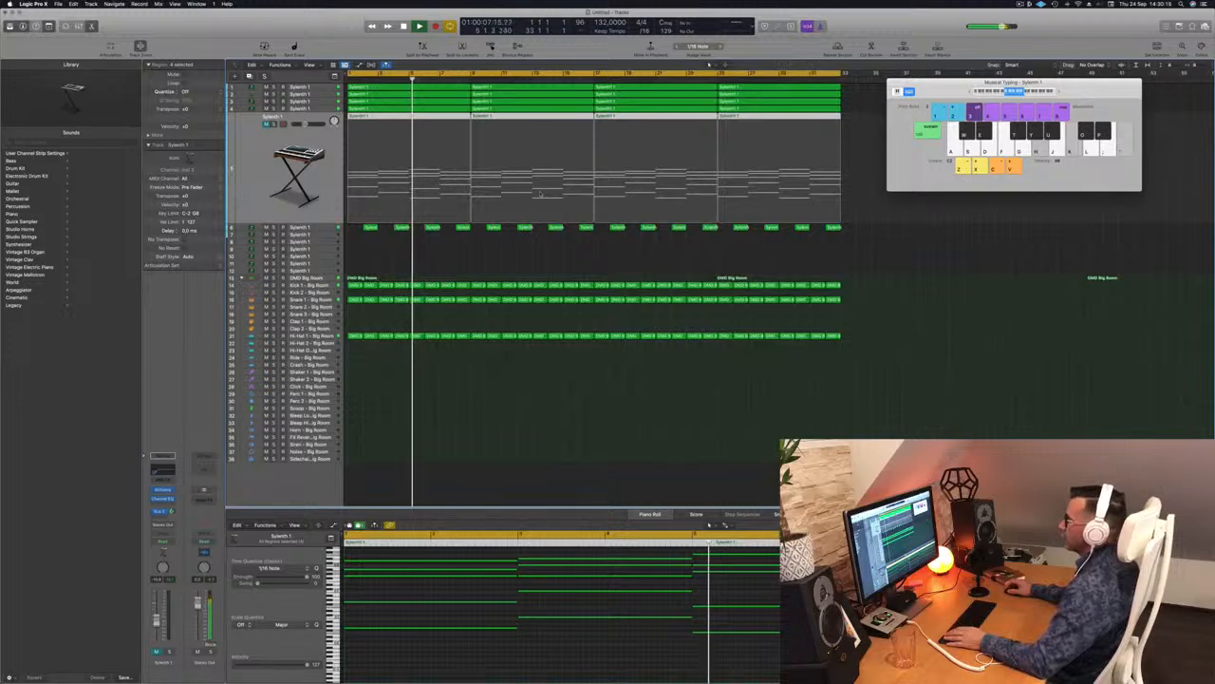
key("m")
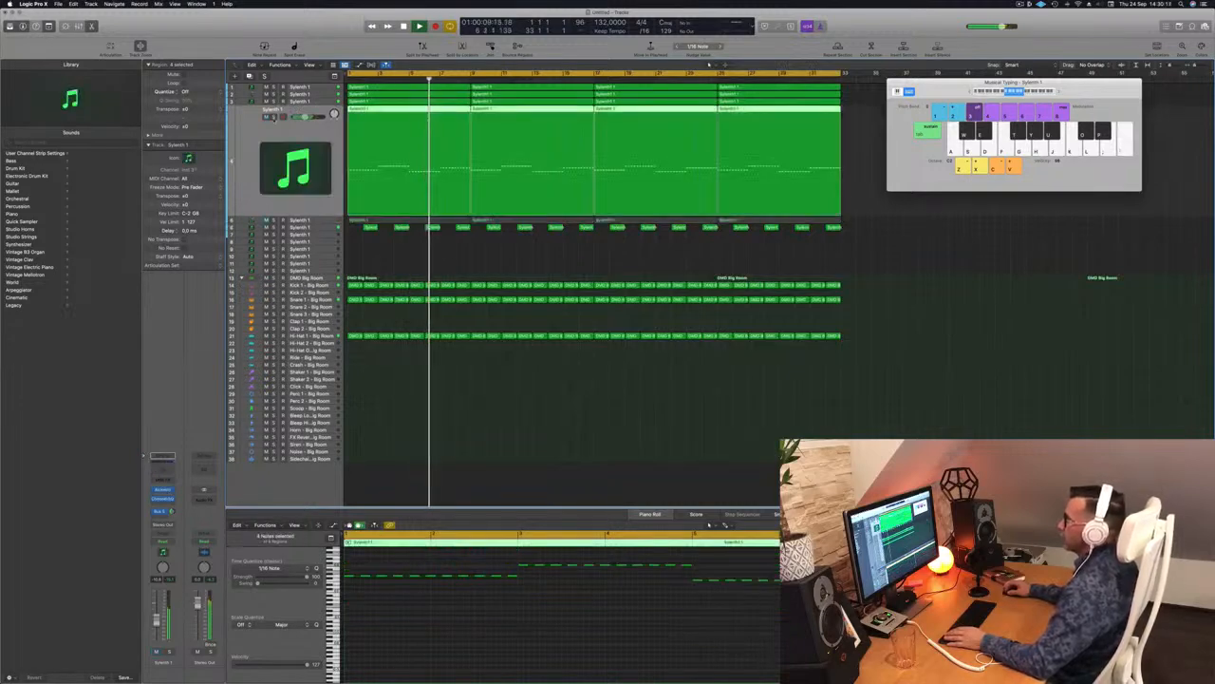
Step: Select track 6 and toggle its mute so it ends up playing again
key("Up")
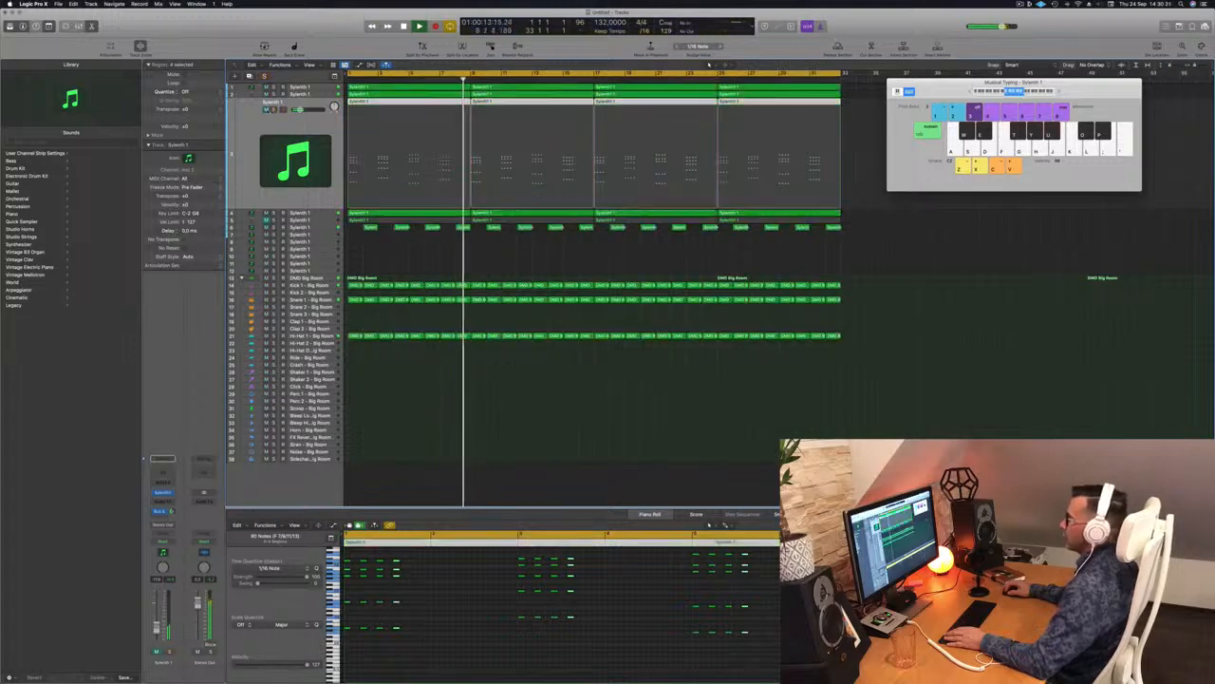
key("super+a")
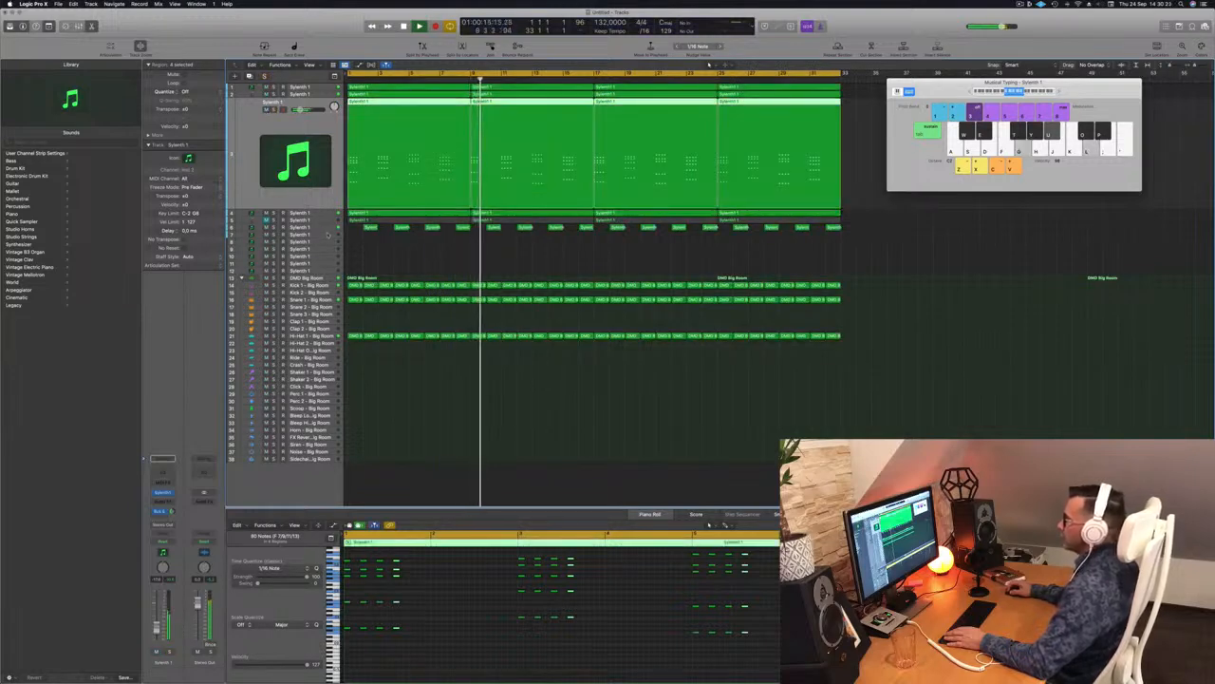
left_click(314, 228)
left_click(266, 132)
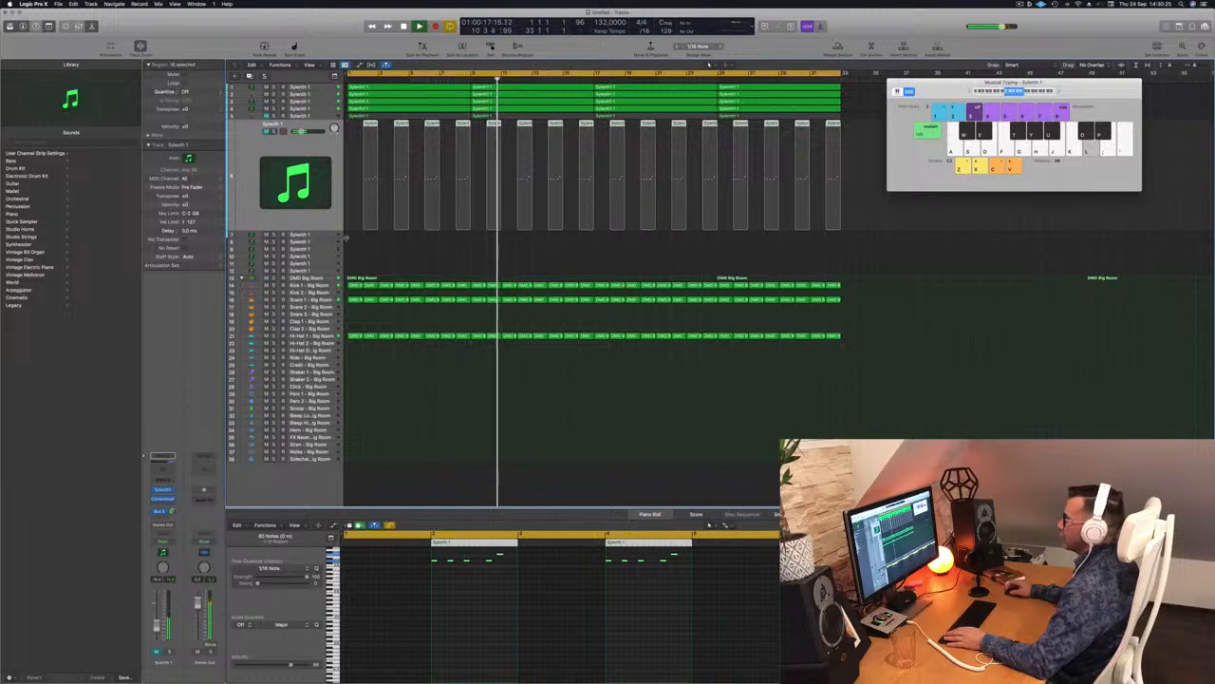
scroll(501, 241, "down", 2)
scroll(501, 241, "down", 3)
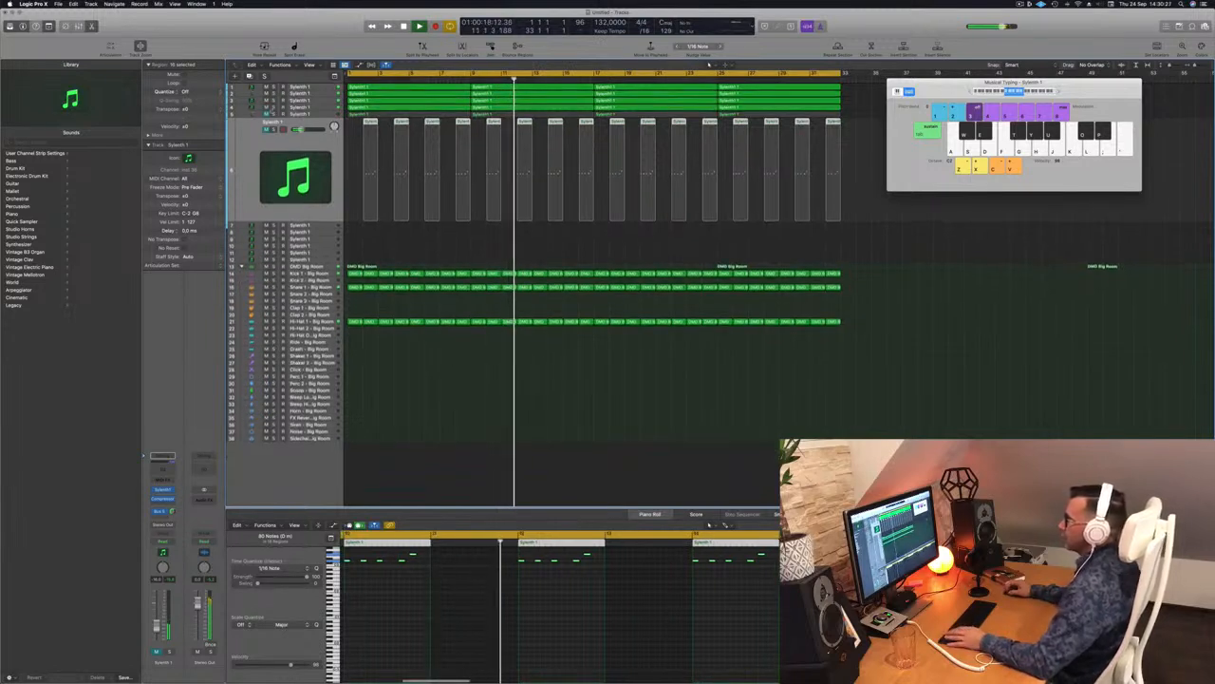
scroll(501, 241, "down", 1)
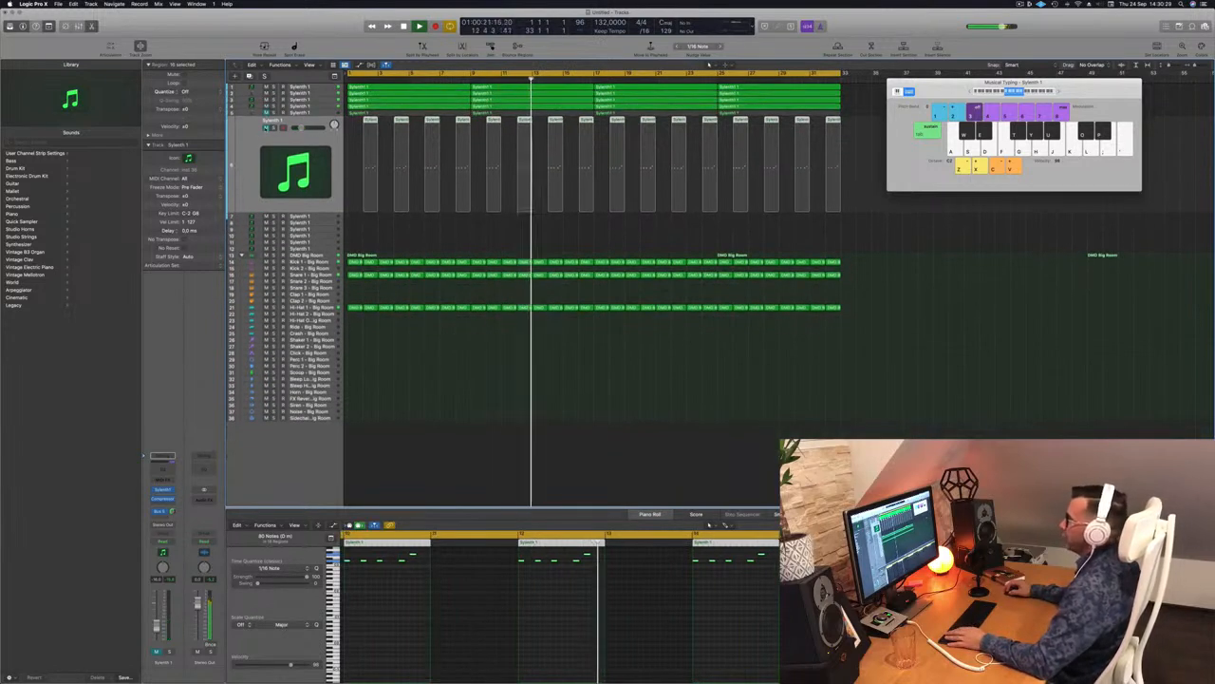
left_click(267, 128)
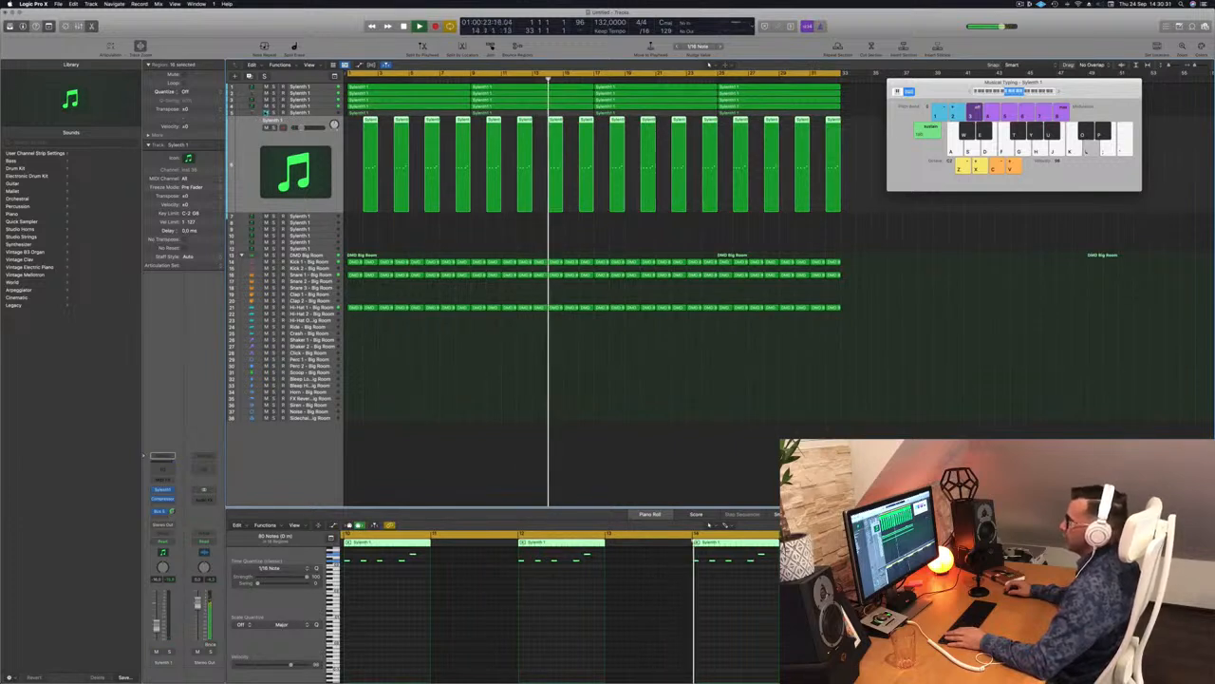
Step: Select the fifth Sylenth 1 track and restart playback from the project start
scroll(407, 229, "up", 1)
scroll(409, 229, "up", 1)
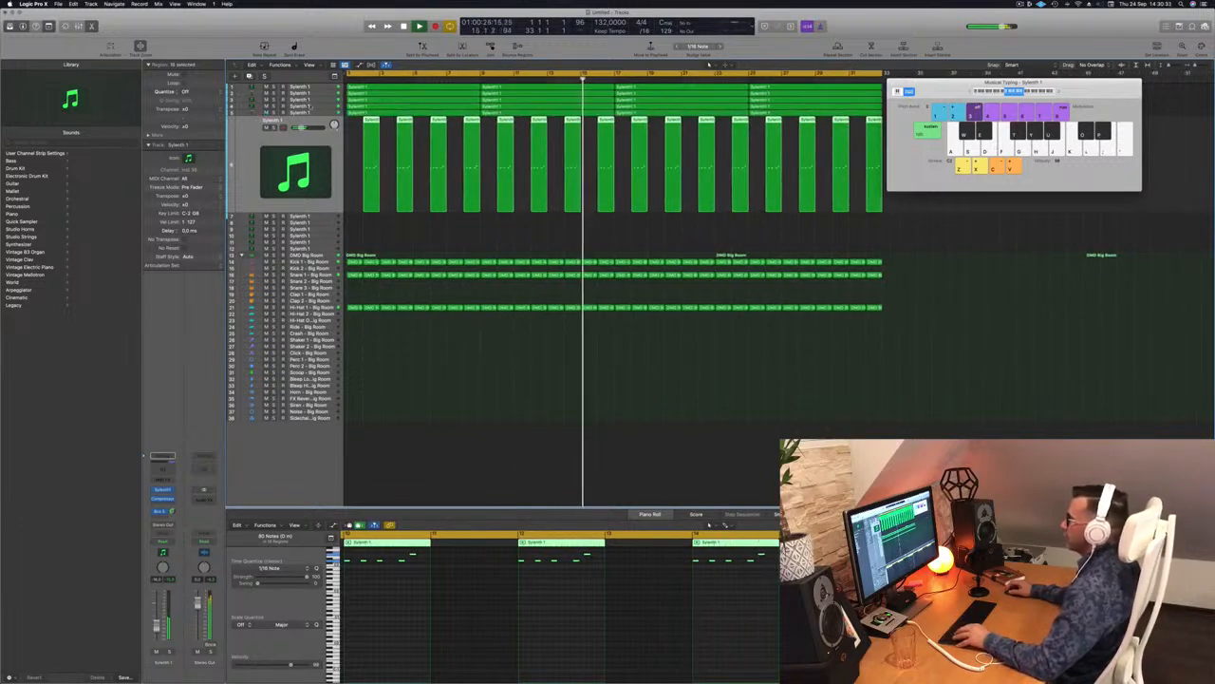
left_click(275, 112)
key("Return")
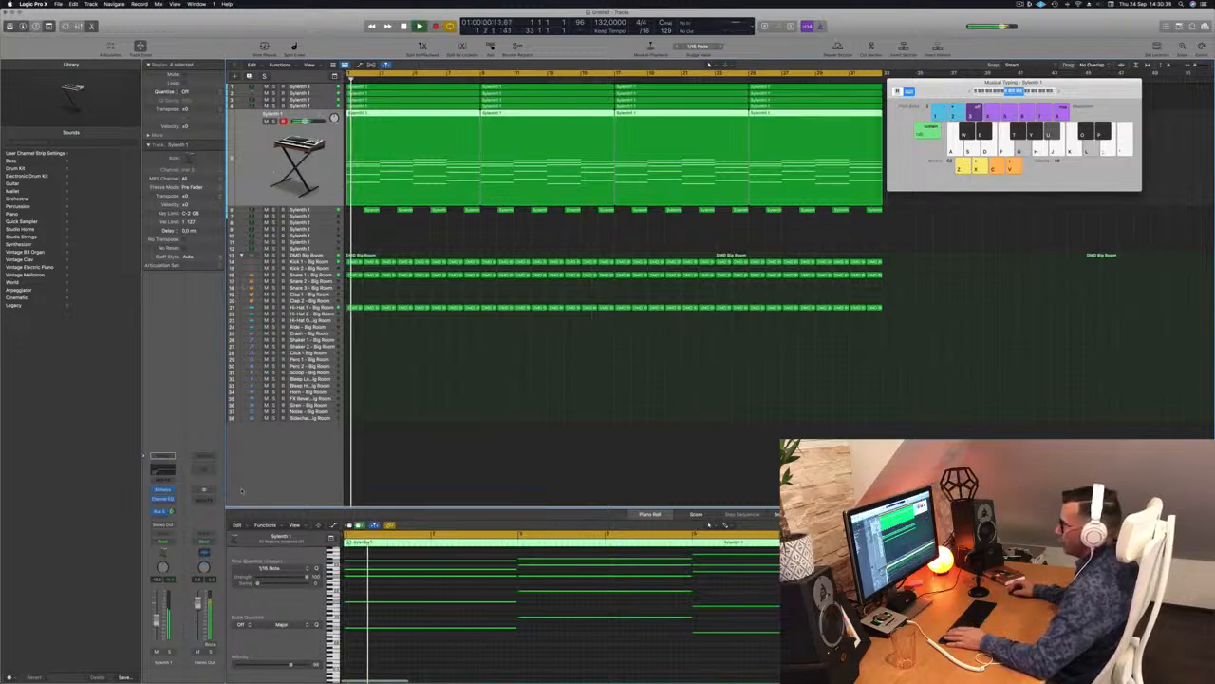
Step: Enable the Channel EQ high-cut band and sweep it down to about 660 Hz
key("v")
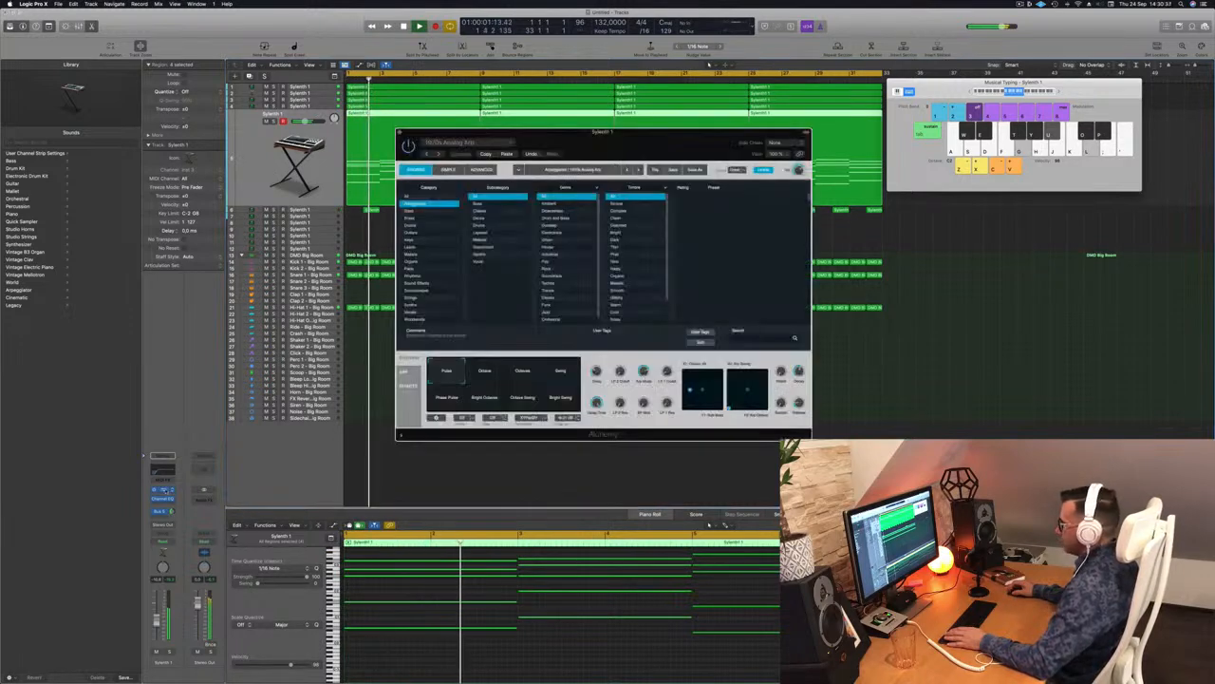
key("Return")
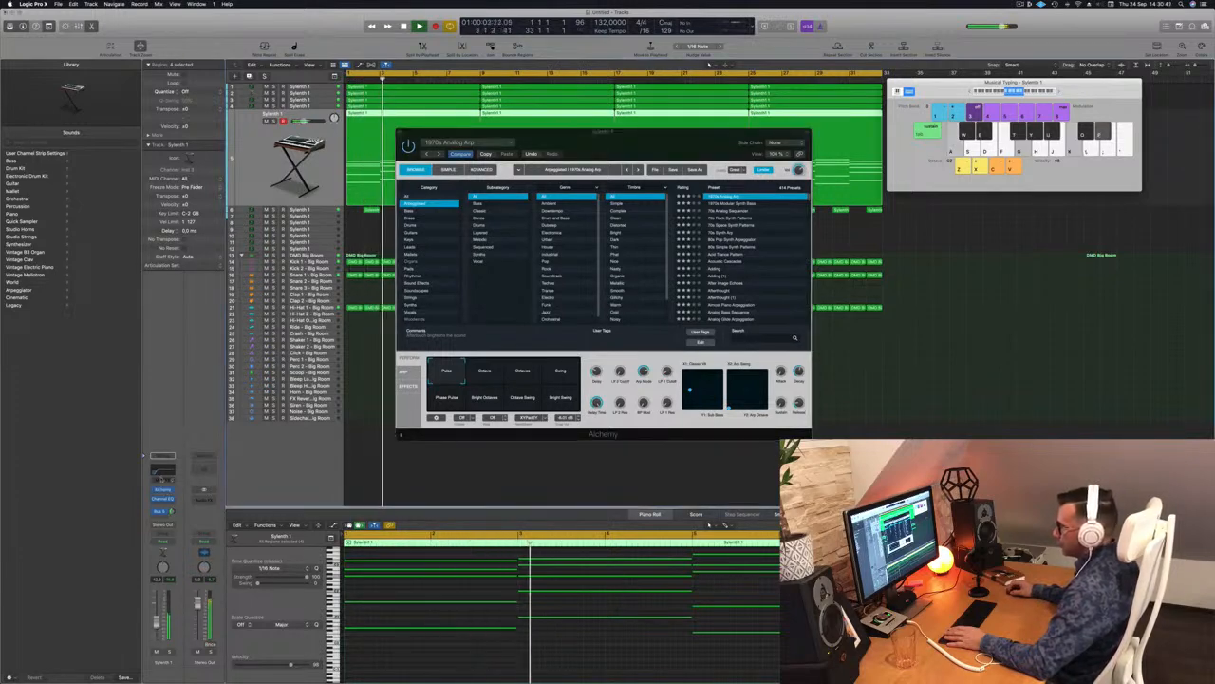
left_click(163, 498)
left_click(933, 143)
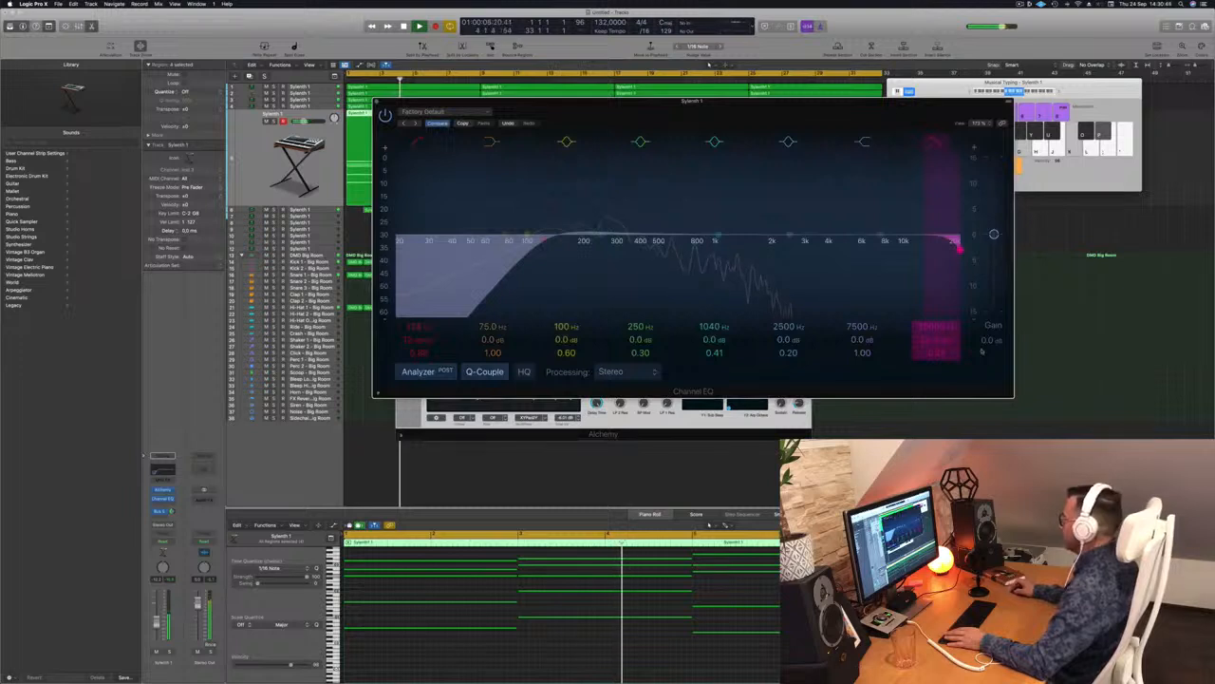
left_click_drag(927, 322, 927, 372)
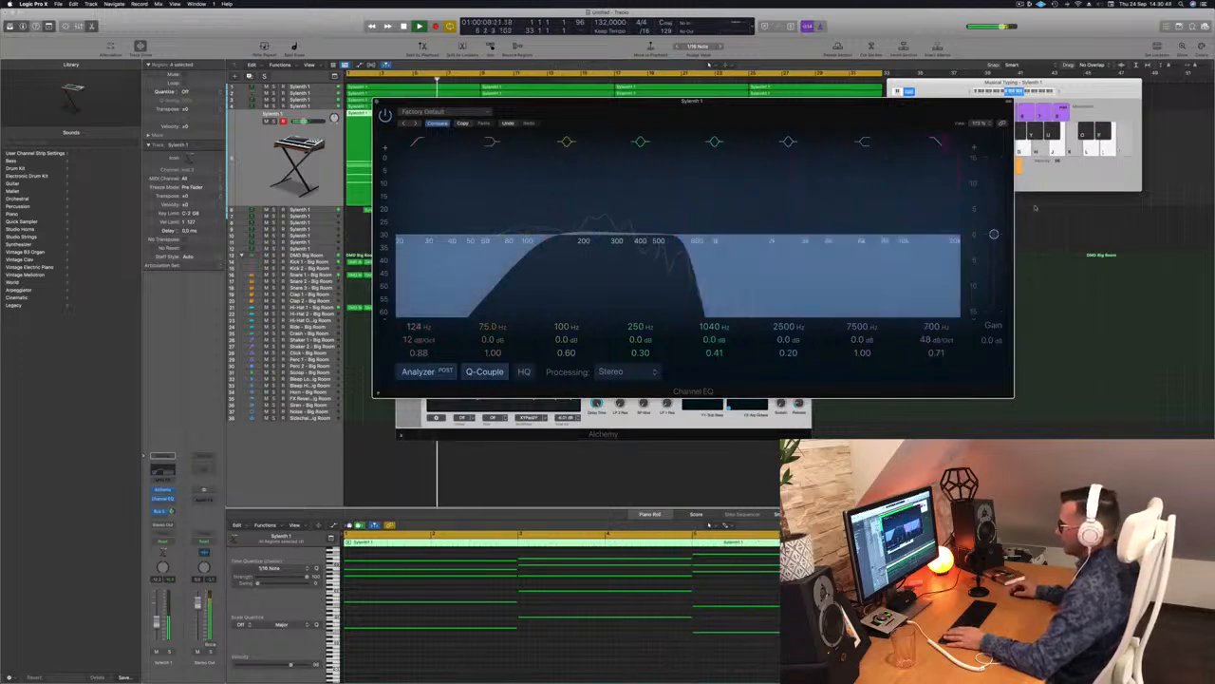
key("Return")
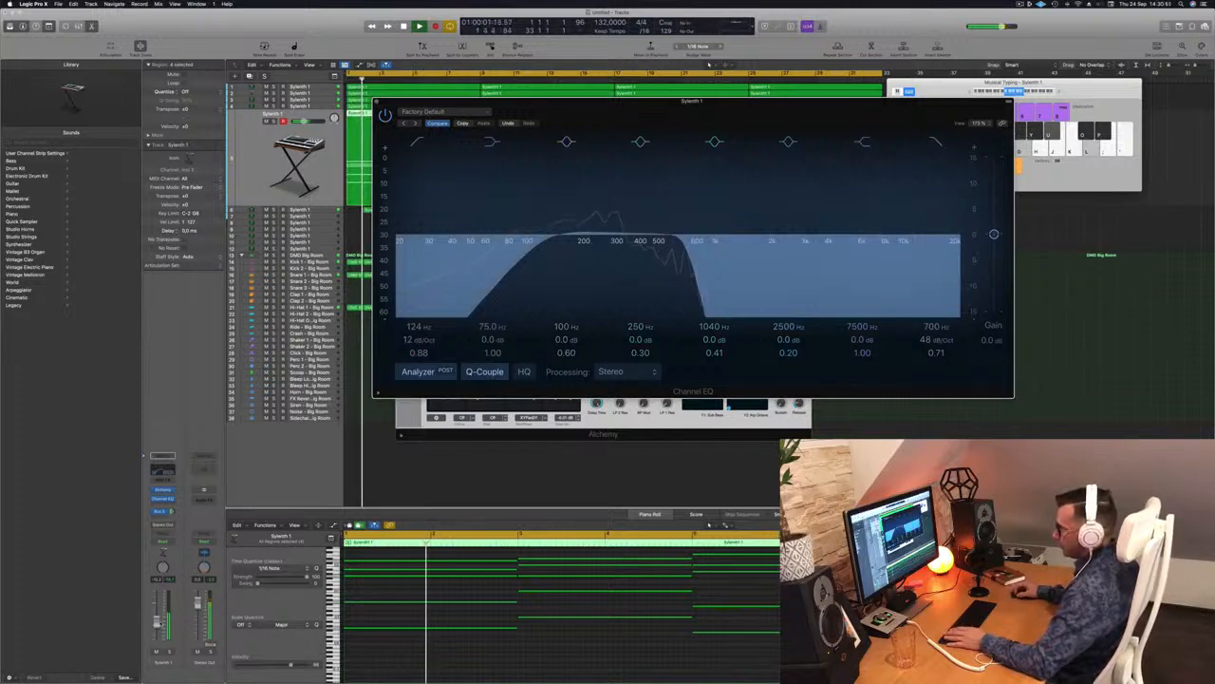
Step: Raise the Sylenth 1 volume slightly, toggle solo to compare, and close the EQ
left_click_drag(157, 622, 156, 618)
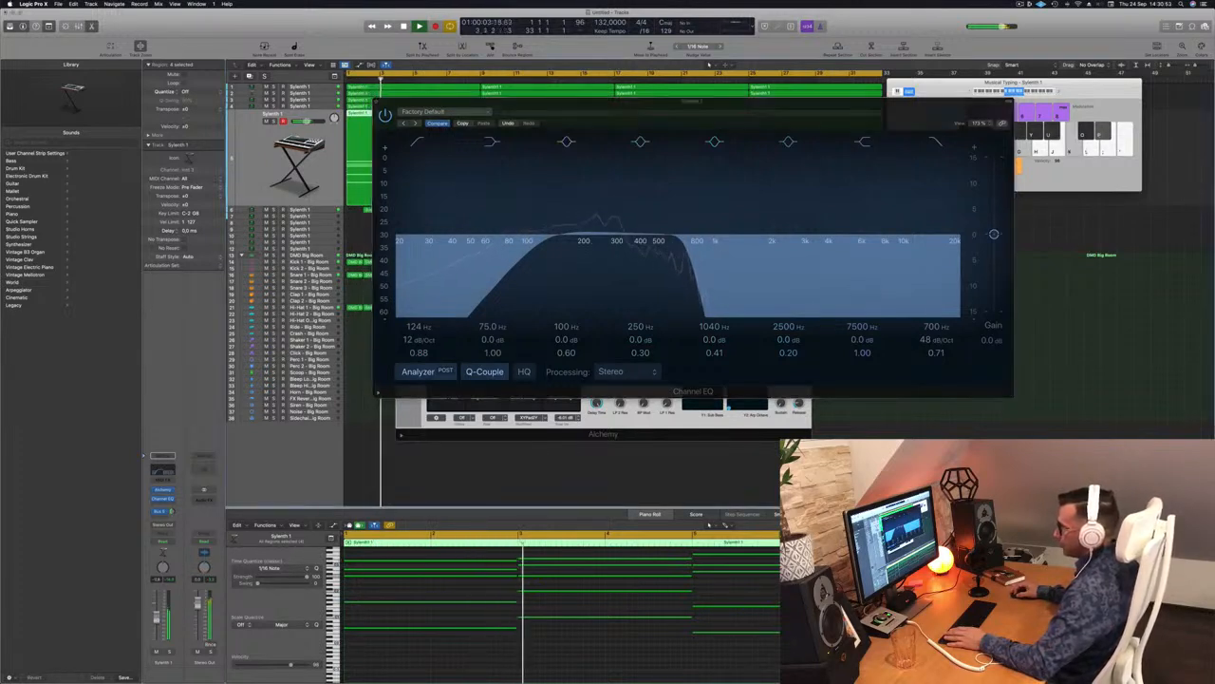
left_click(169, 651)
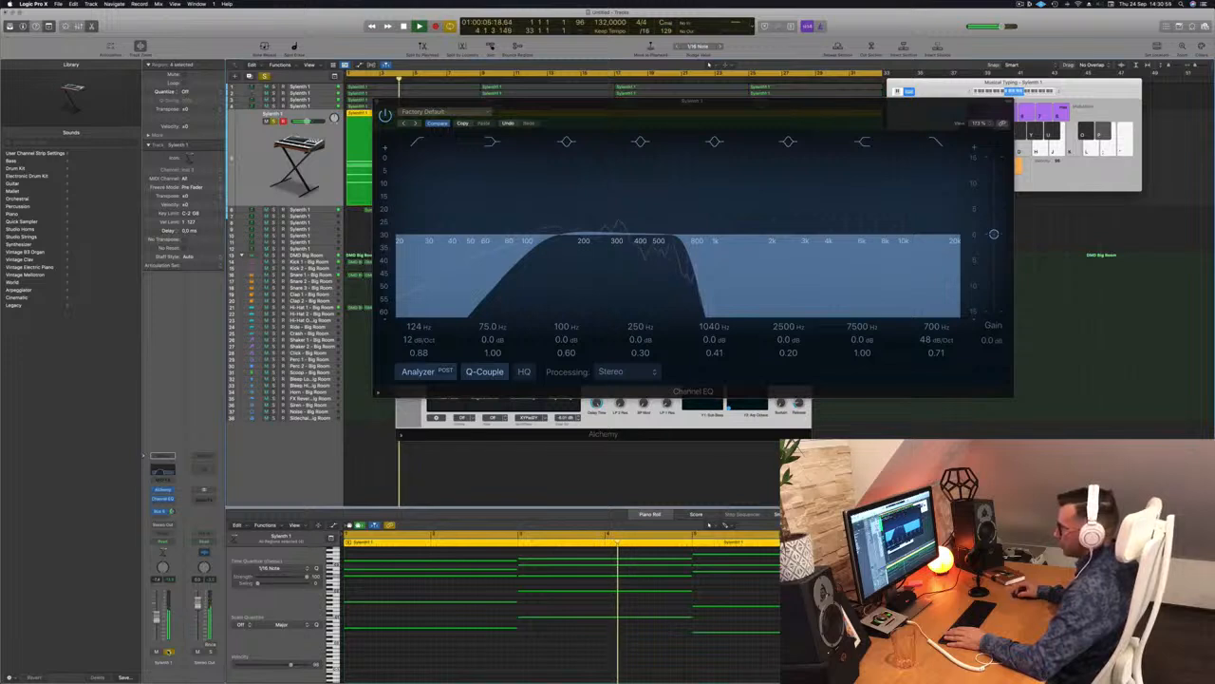
left_click(169, 652)
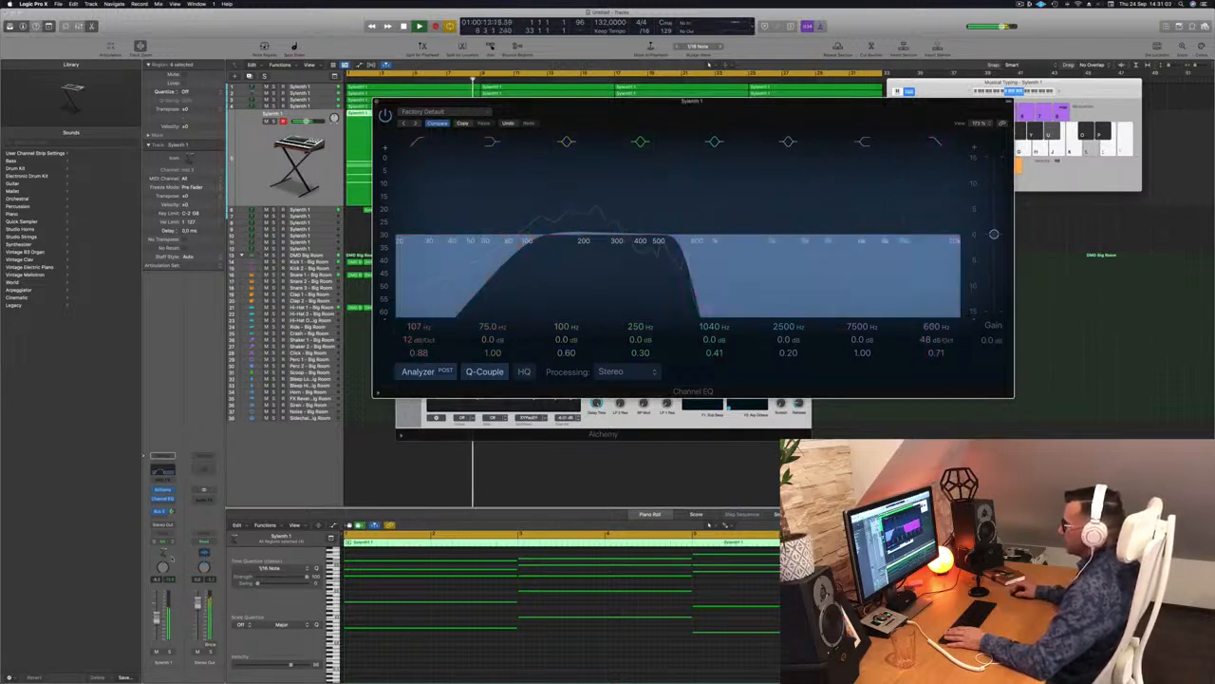
left_click(157, 622)
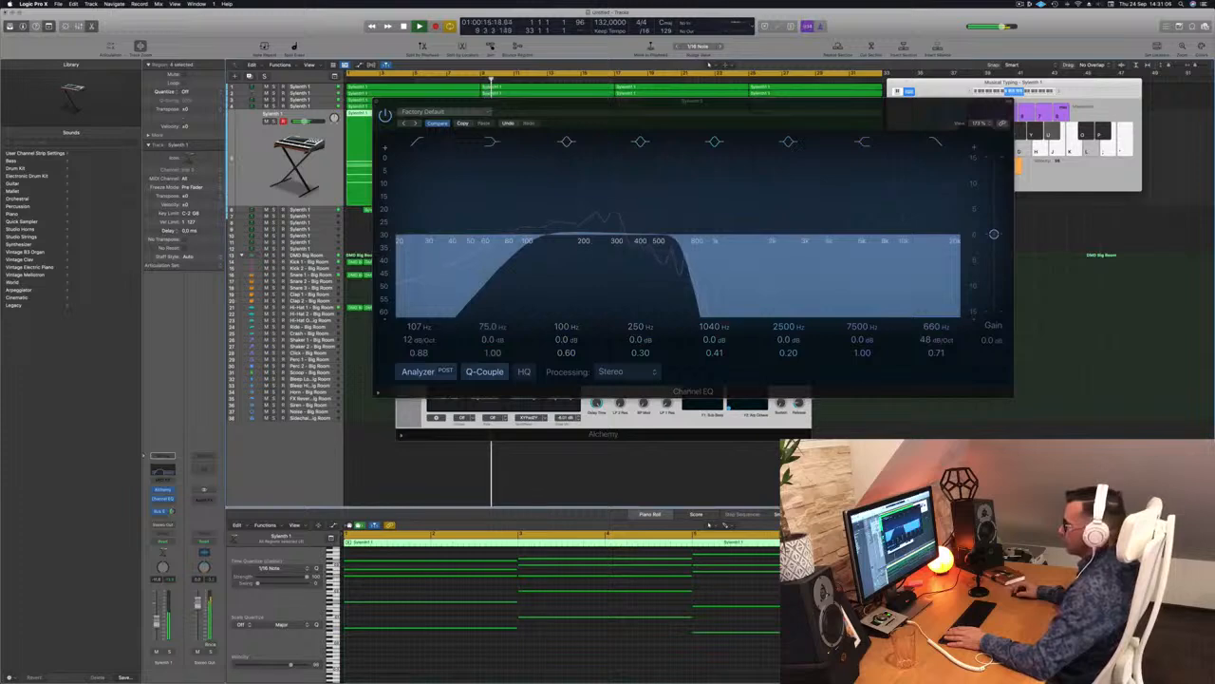
left_click(376, 102)
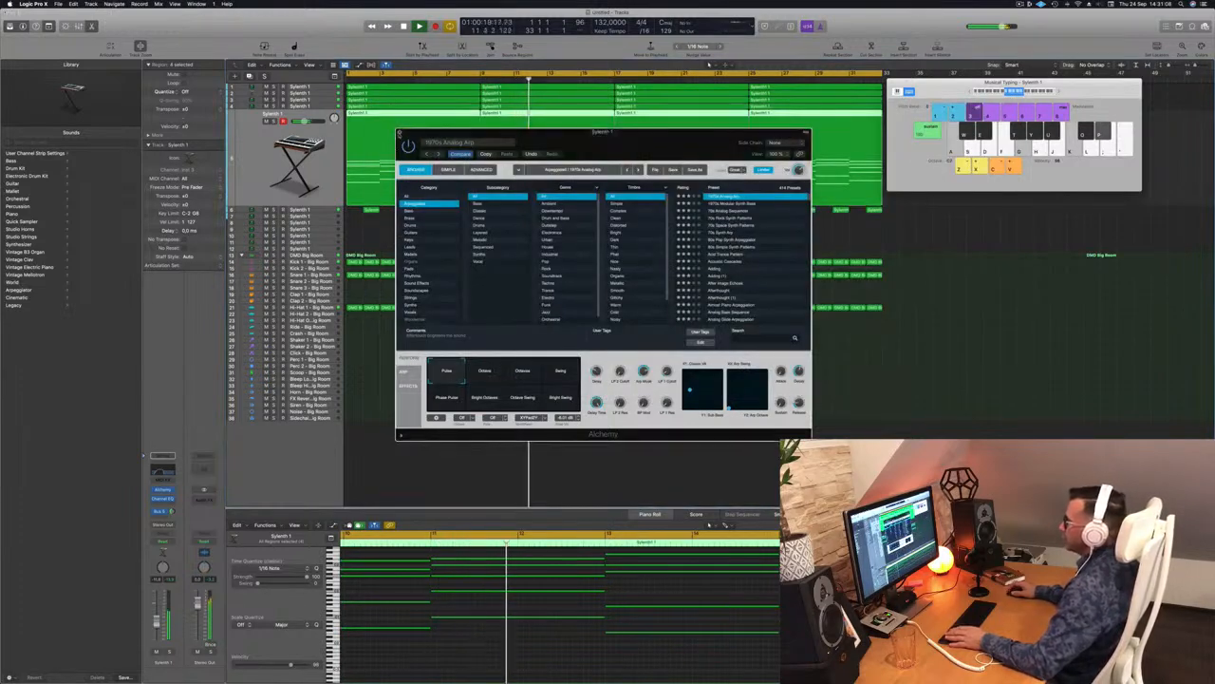
Step: Close Alchemy and click through tracks 4, 3, 1 and 2, soloing track 4
left_click(400, 133)
scroll(444, 250, "down", 5)
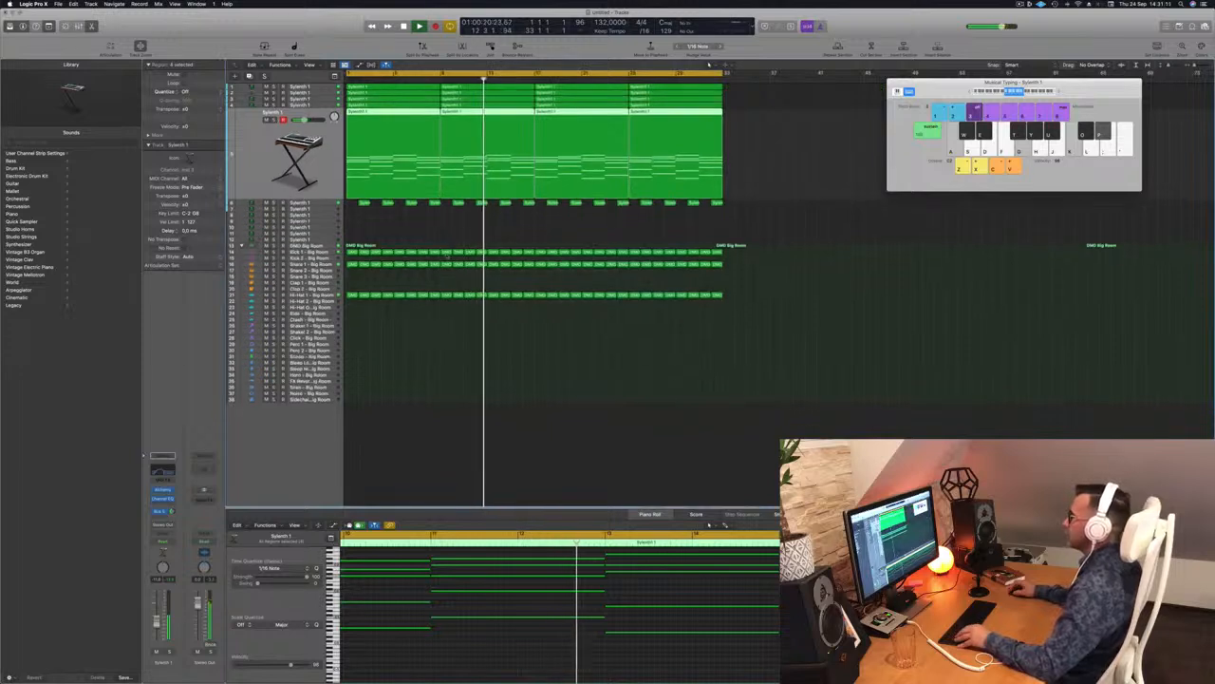
left_click(465, 221)
left_click(262, 141)
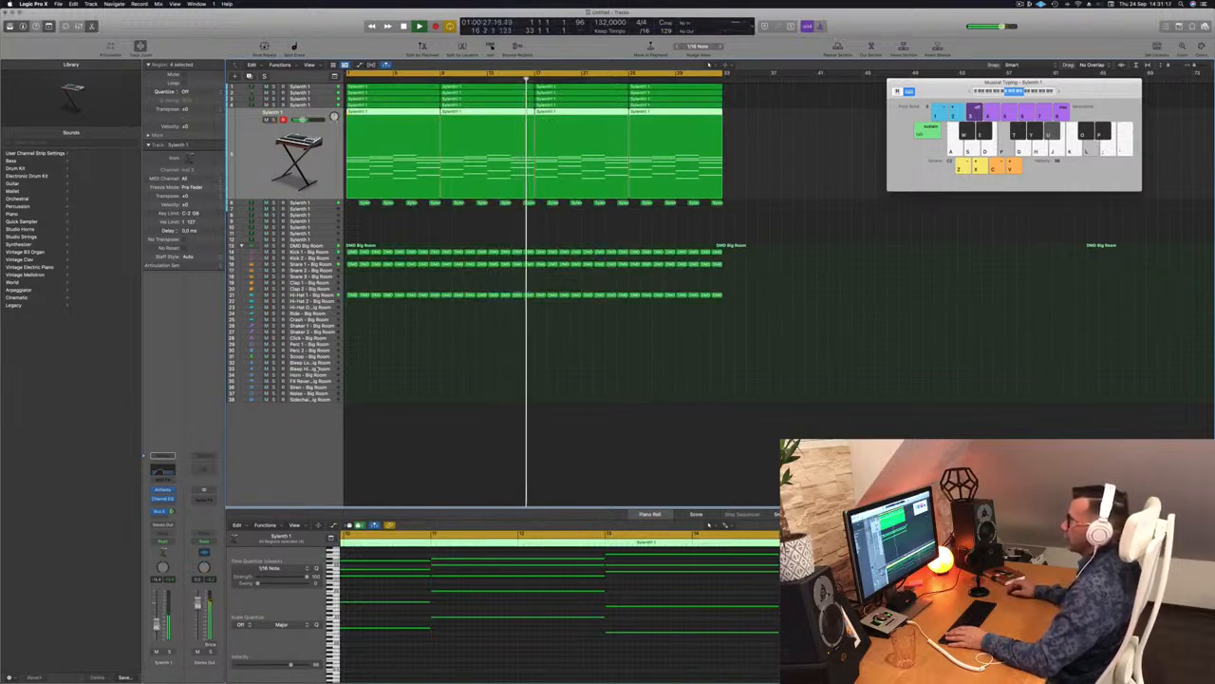
left_click(329, 104)
left_click(274, 113)
left_click(276, 99)
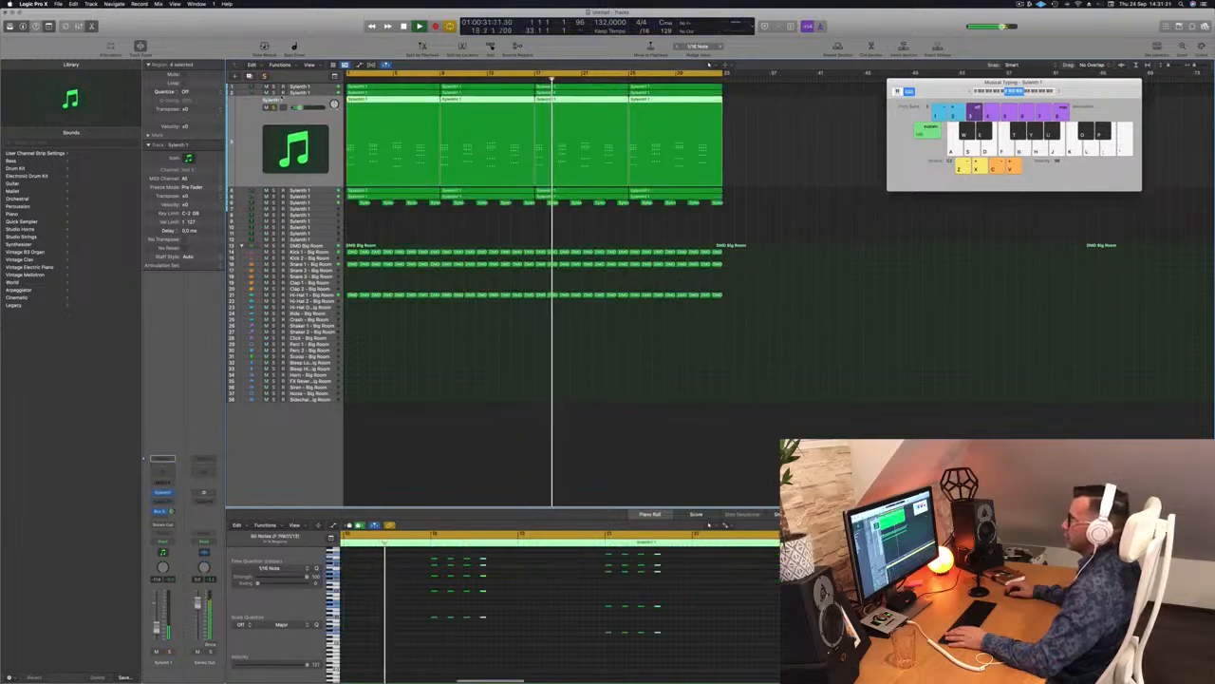
left_click(272, 88)
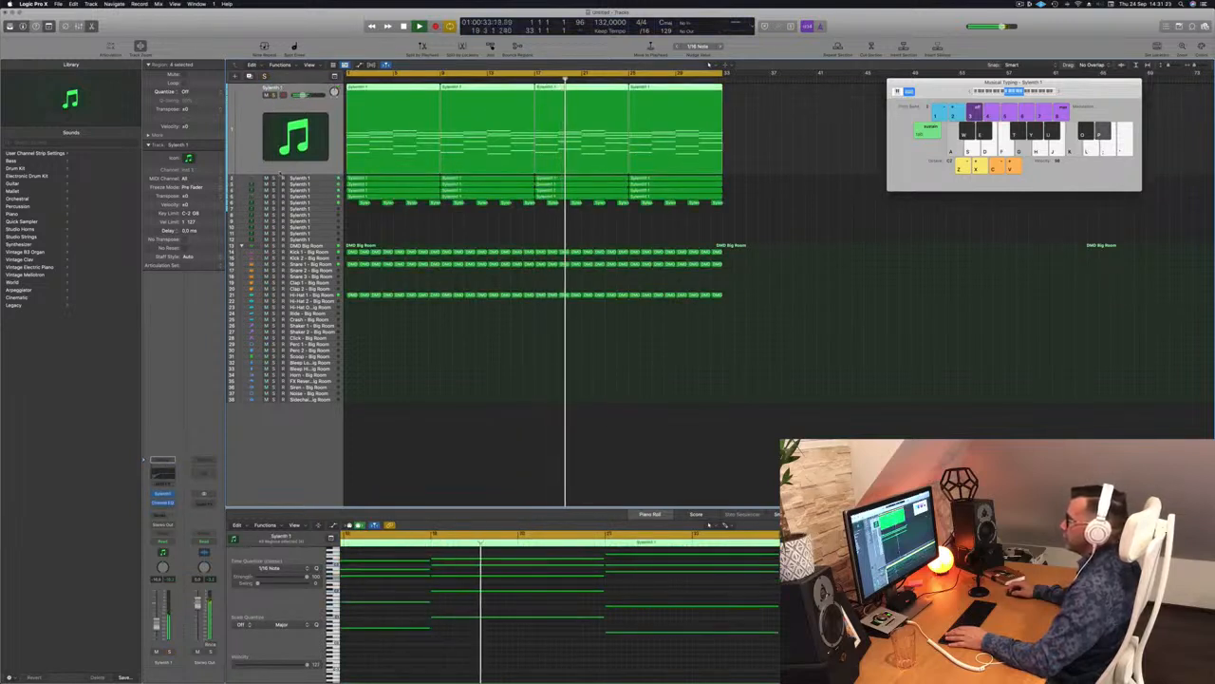
left_click(265, 177)
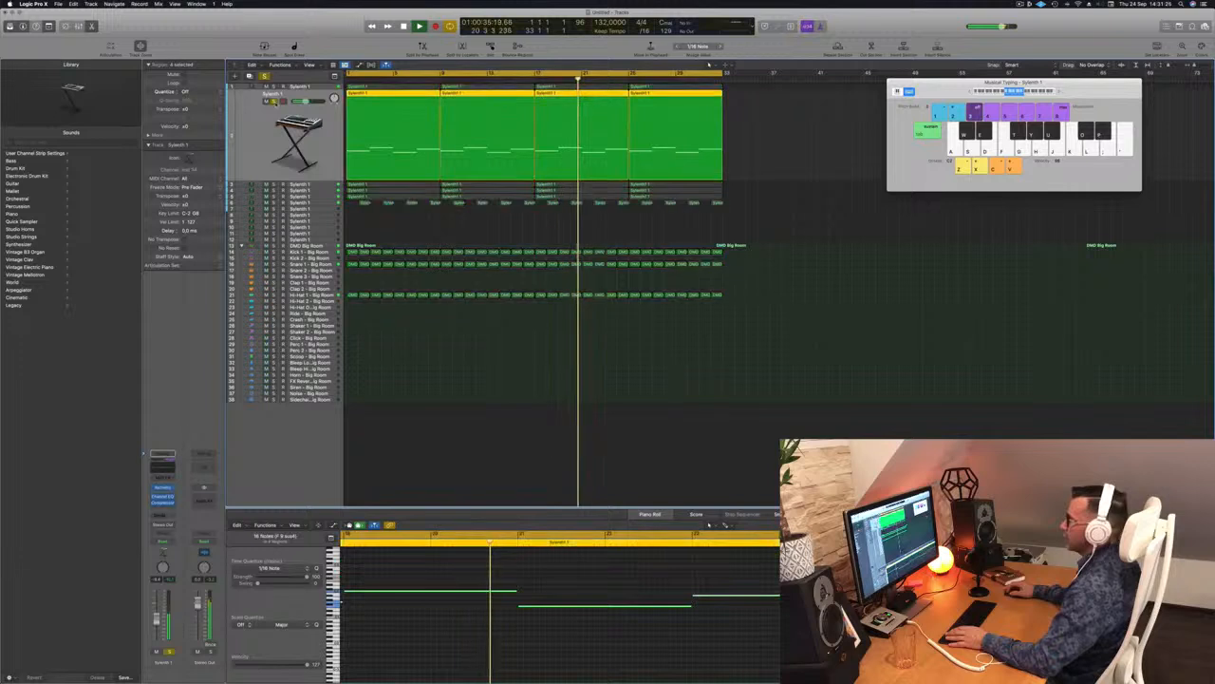
key("Return")
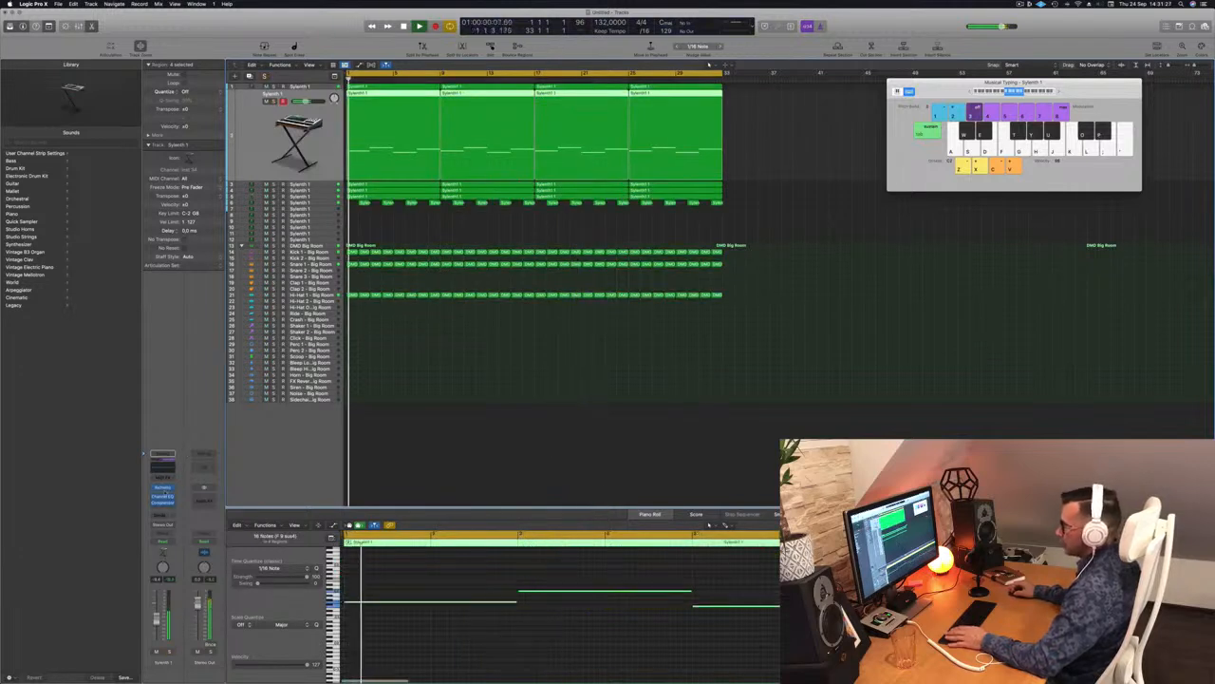
Step: Open track 2's Alchemy, toggle solo during playback, then close the plug-in window
left_click(162, 488)
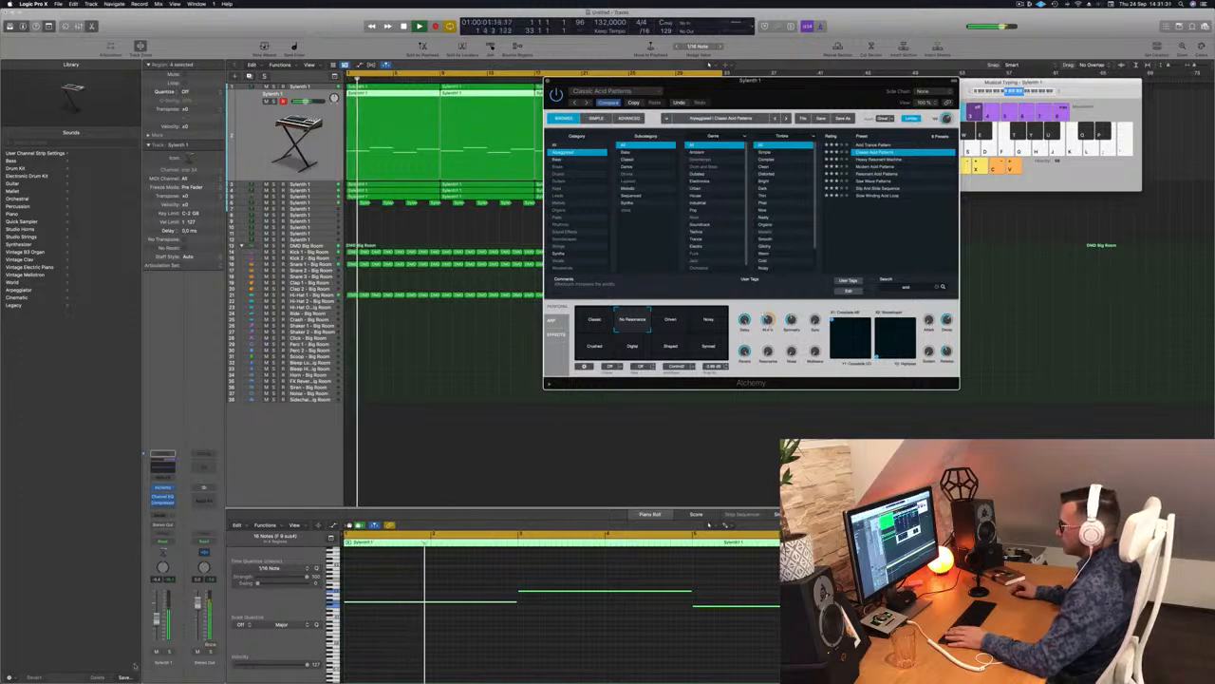
key("Return")
left_click(169, 653)
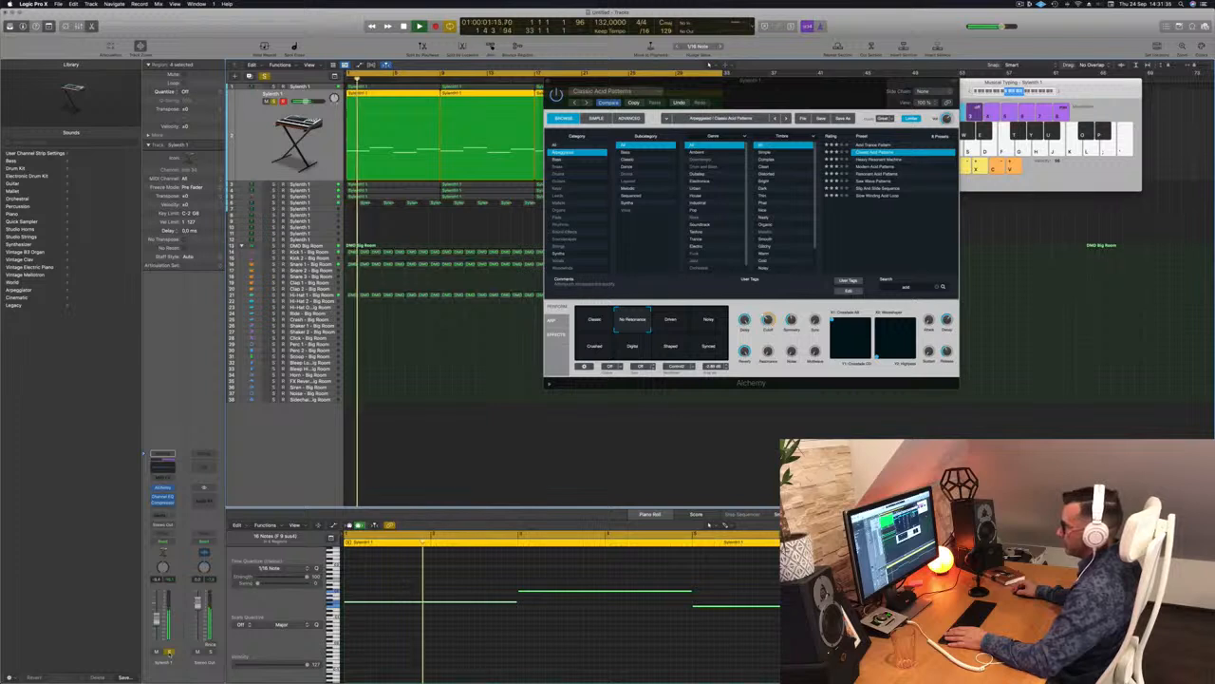
left_click(169, 653)
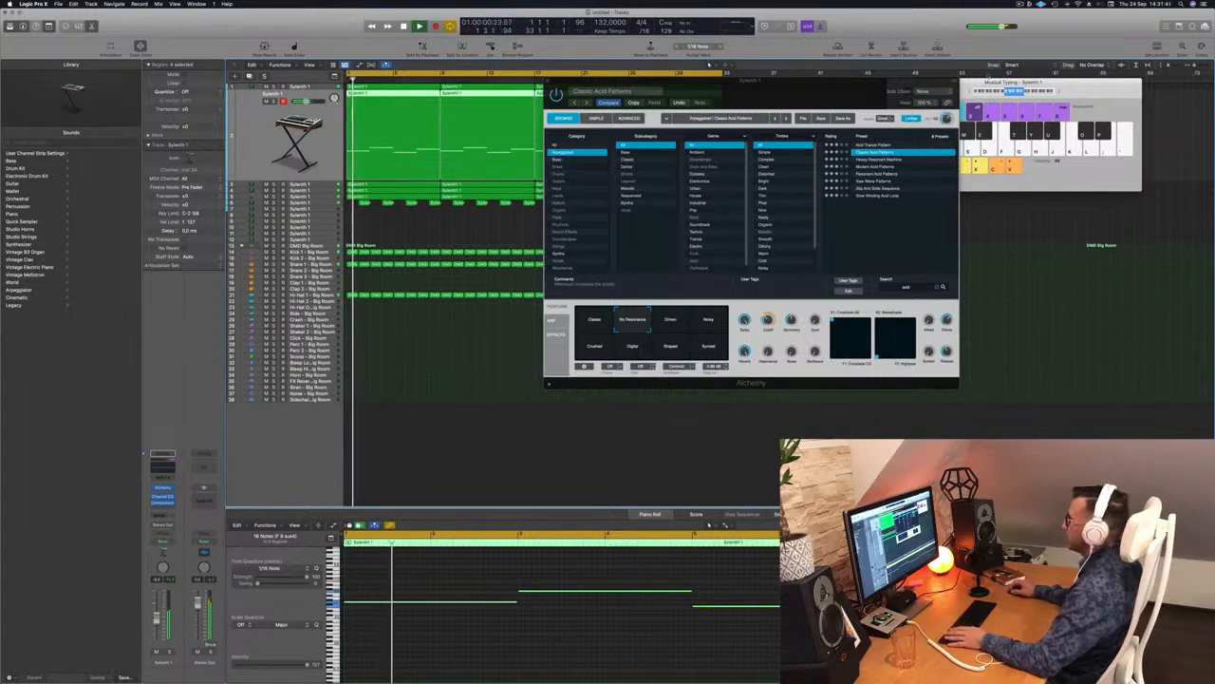
left_click_drag(927, 83, 819, 112)
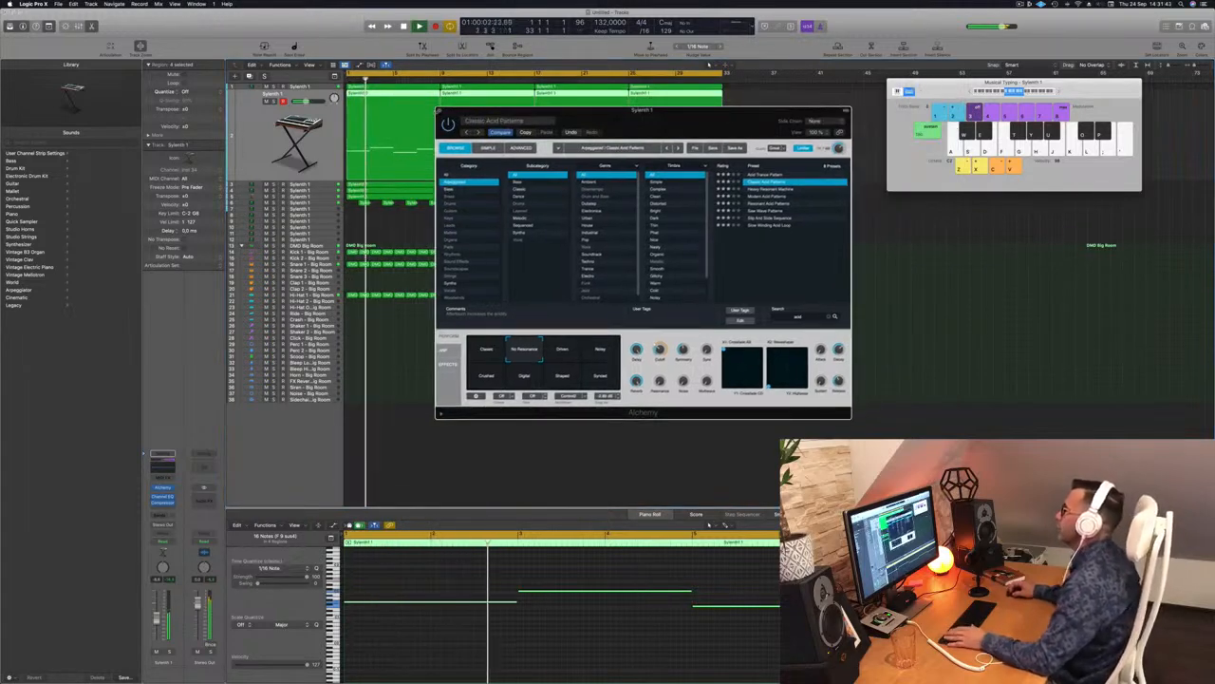
key("super+w")
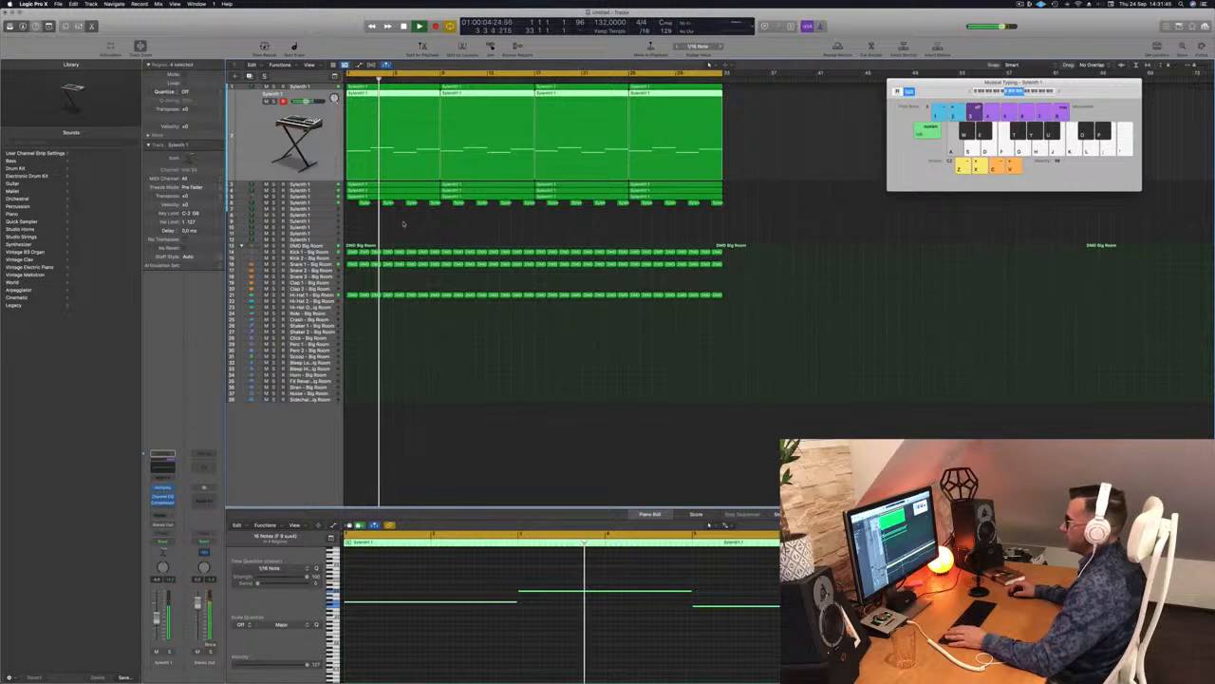
Step: Solo track 2 and step down through the three Synth tracks below it
scroll(405, 225, "down", 5)
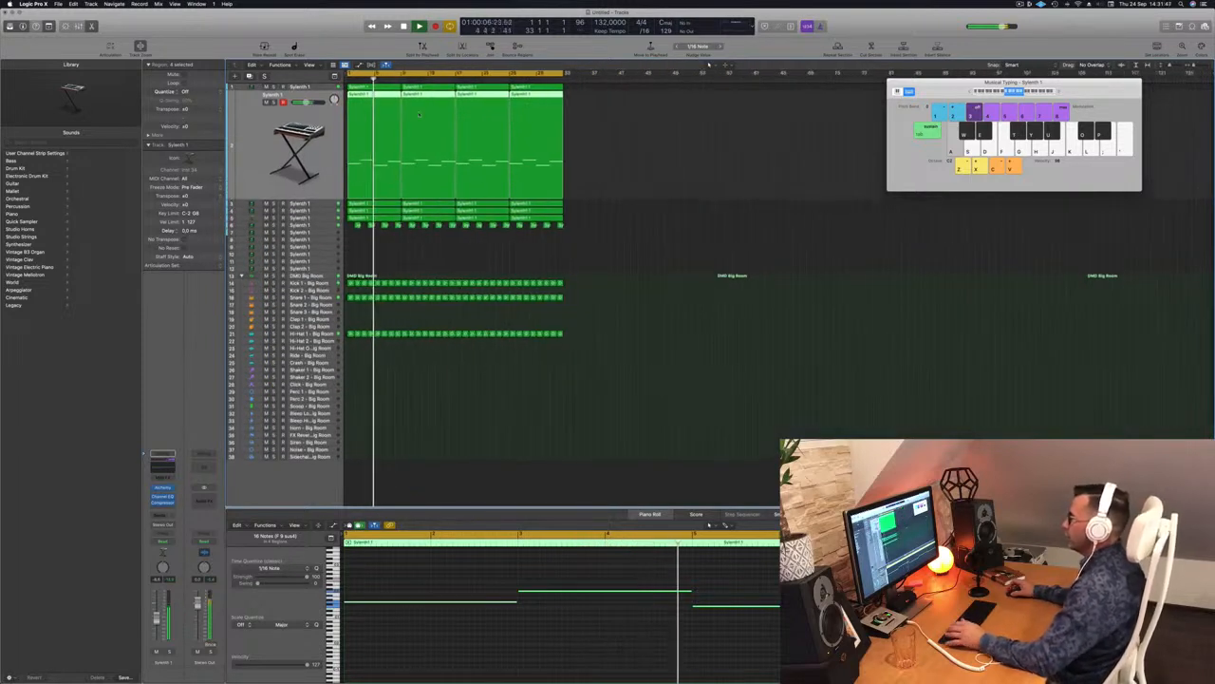
scroll(363, 154, "up", 5)
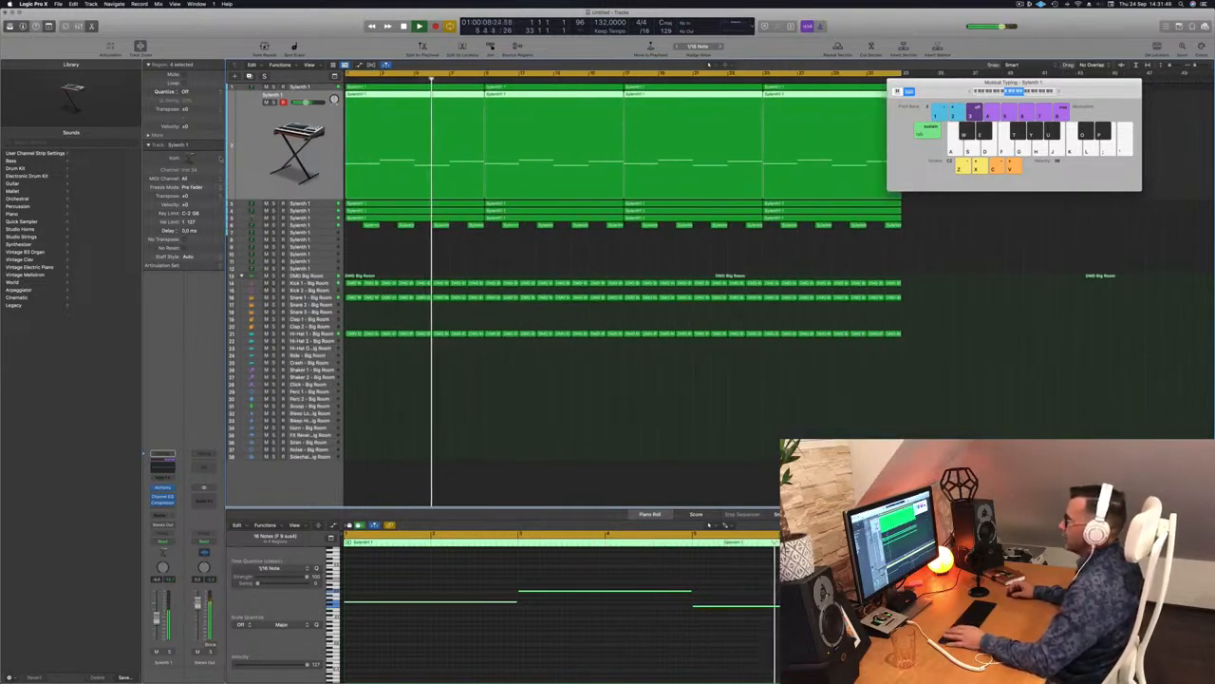
left_click(274, 102)
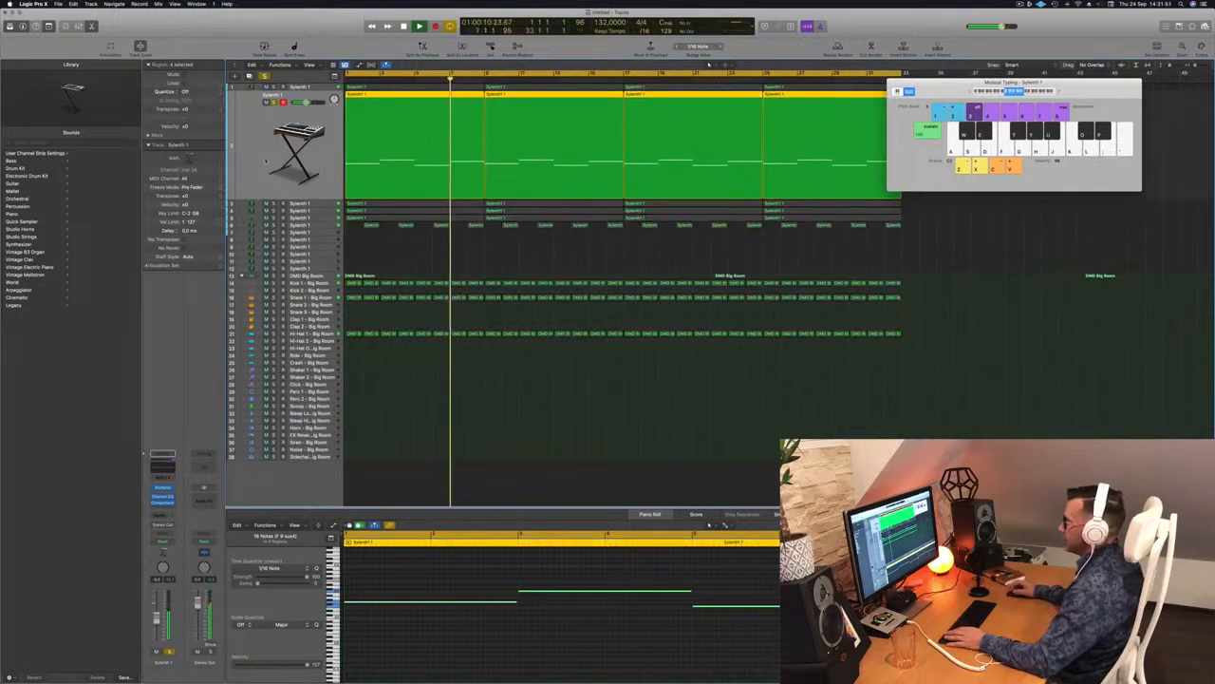
key("Down")
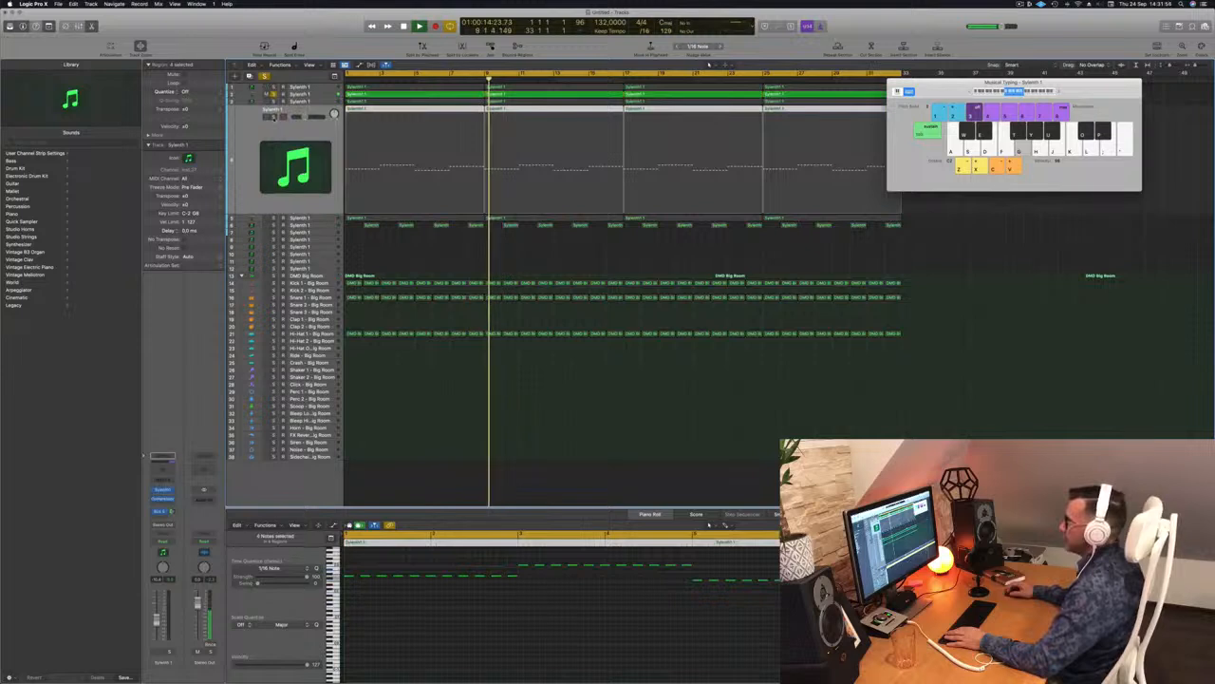
key("Down")
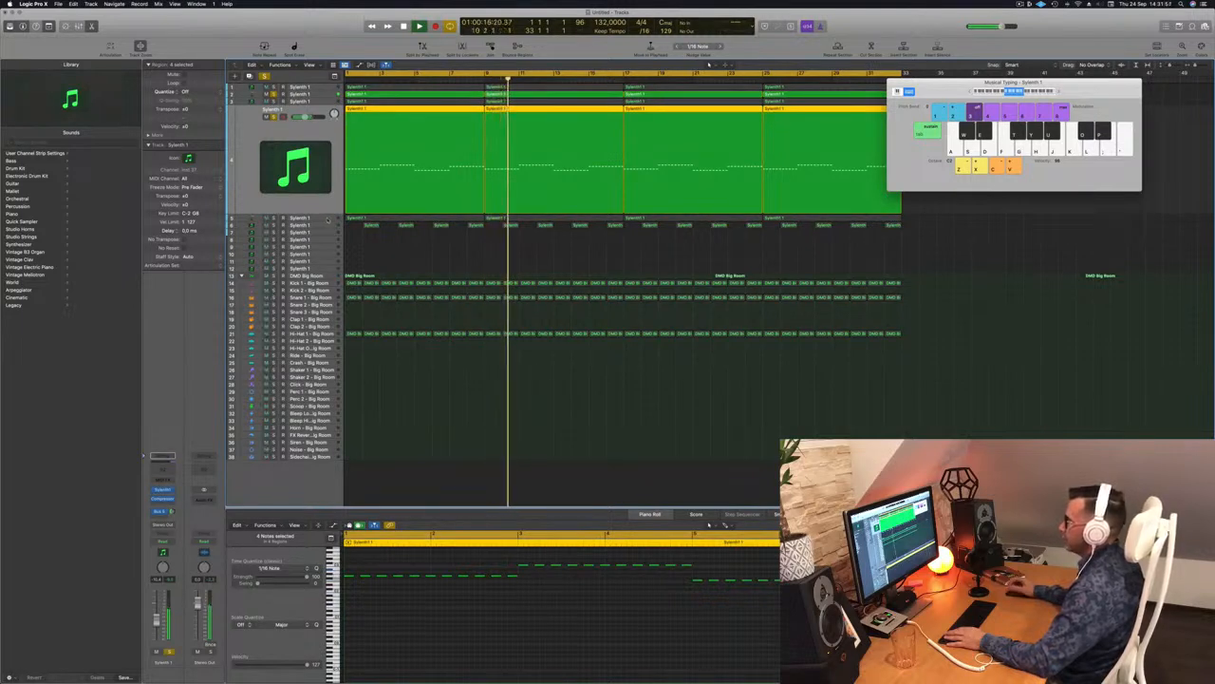
key("Down")
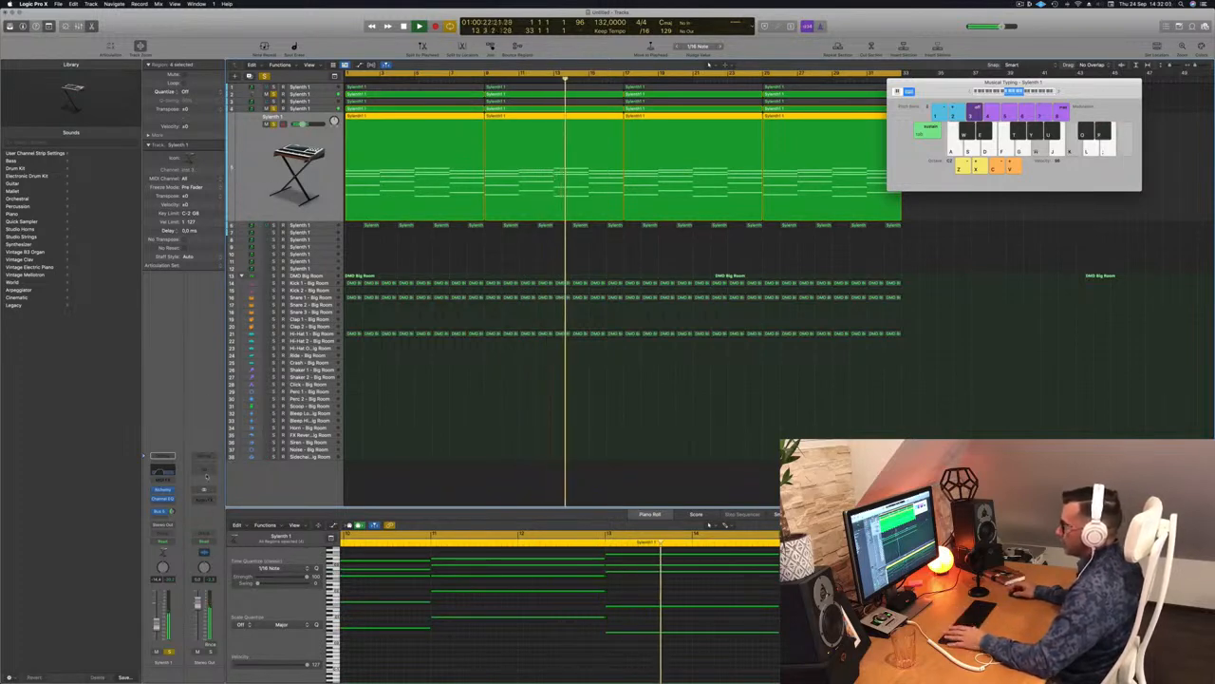
Step: Sweep the Stereo Out Channel EQ high cut to 2.5 kHz and back to 20 kHz, then close it
left_click(206, 474)
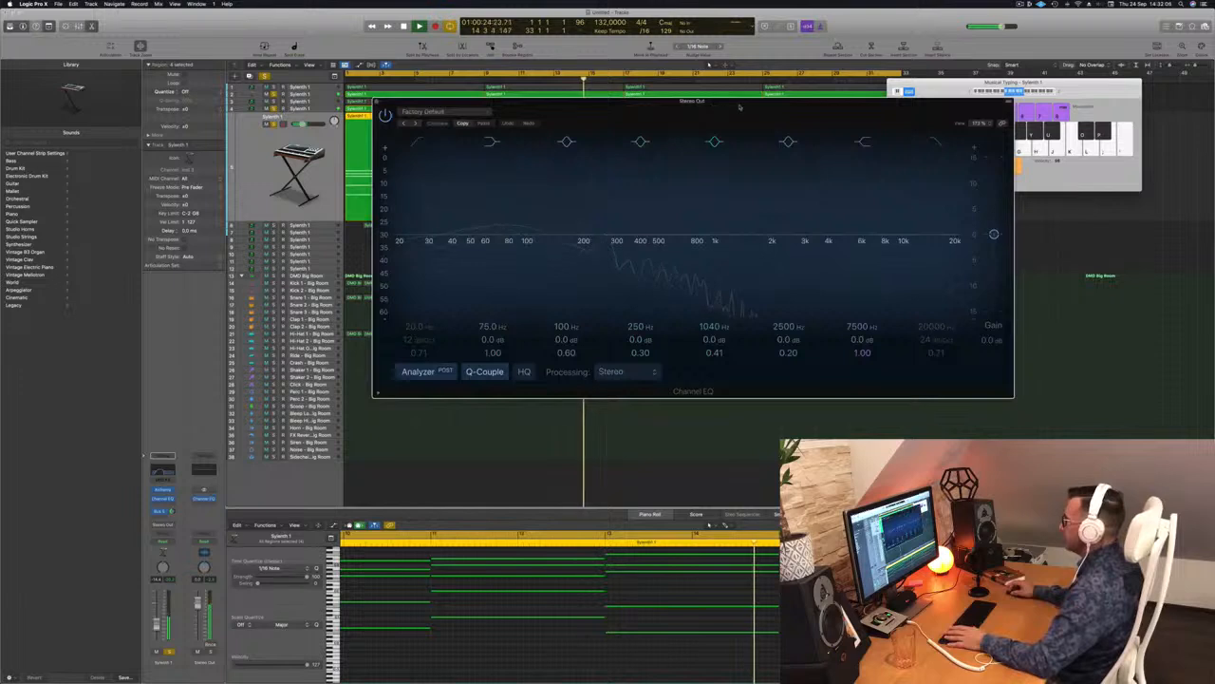
left_click_drag(719, 107, 847, 92)
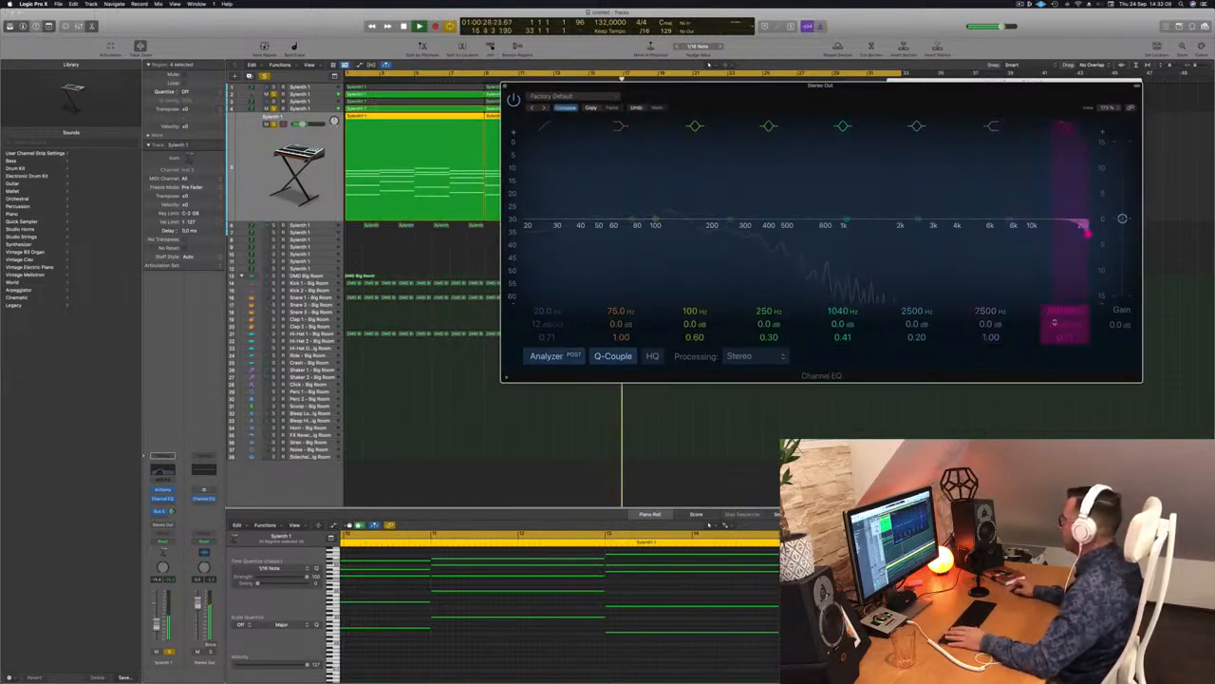
left_click_drag(1088, 232, 892, 232)
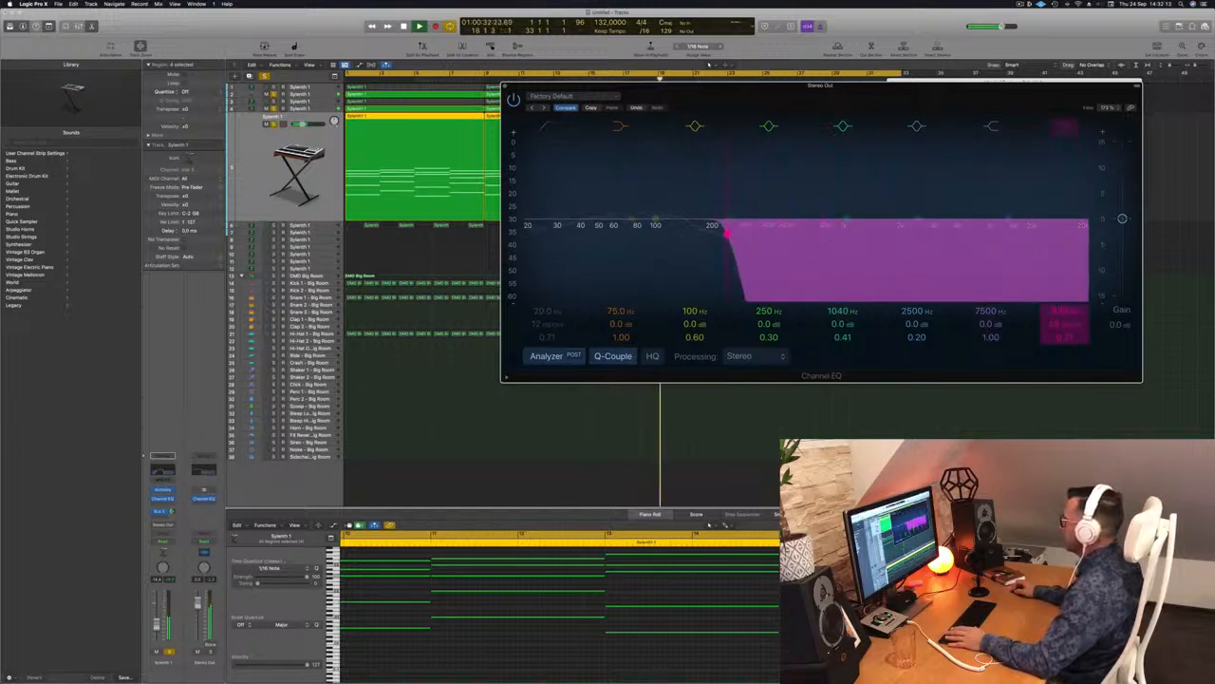
left_click_drag(668, 233, 1088, 232)
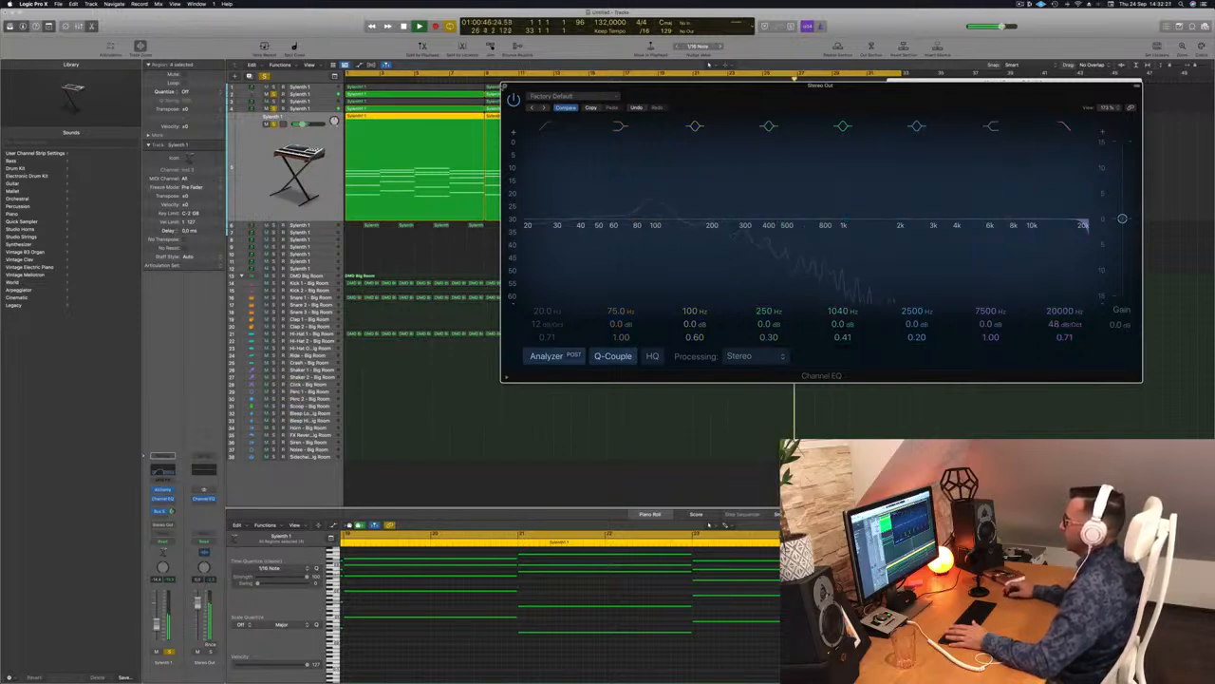
left_click(505, 86)
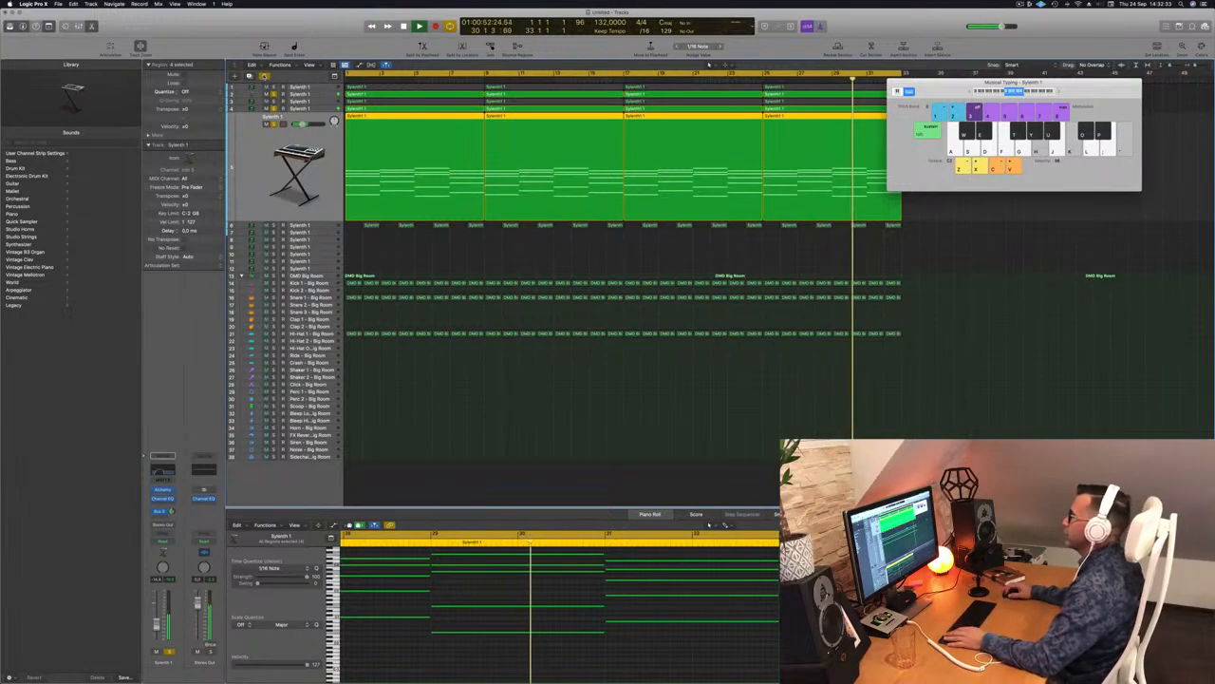
Step: Turn solo off, clear the region selection and play from the start
left_click(264, 76)
key("space")
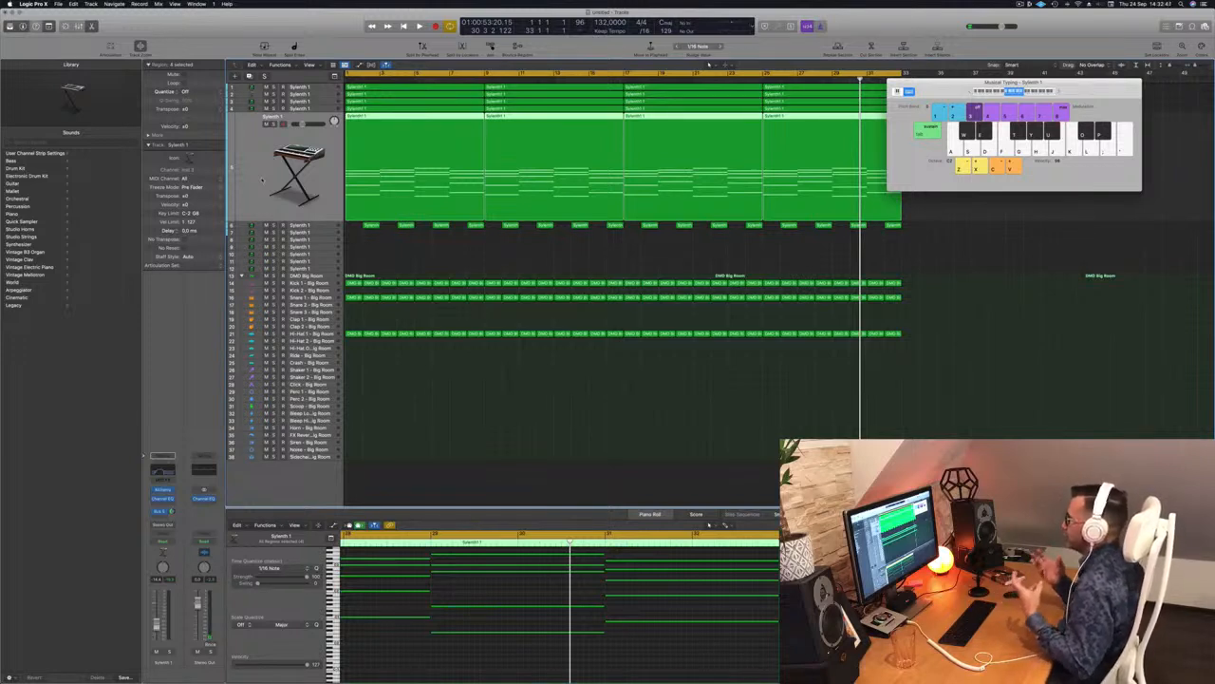
left_click(670, 387)
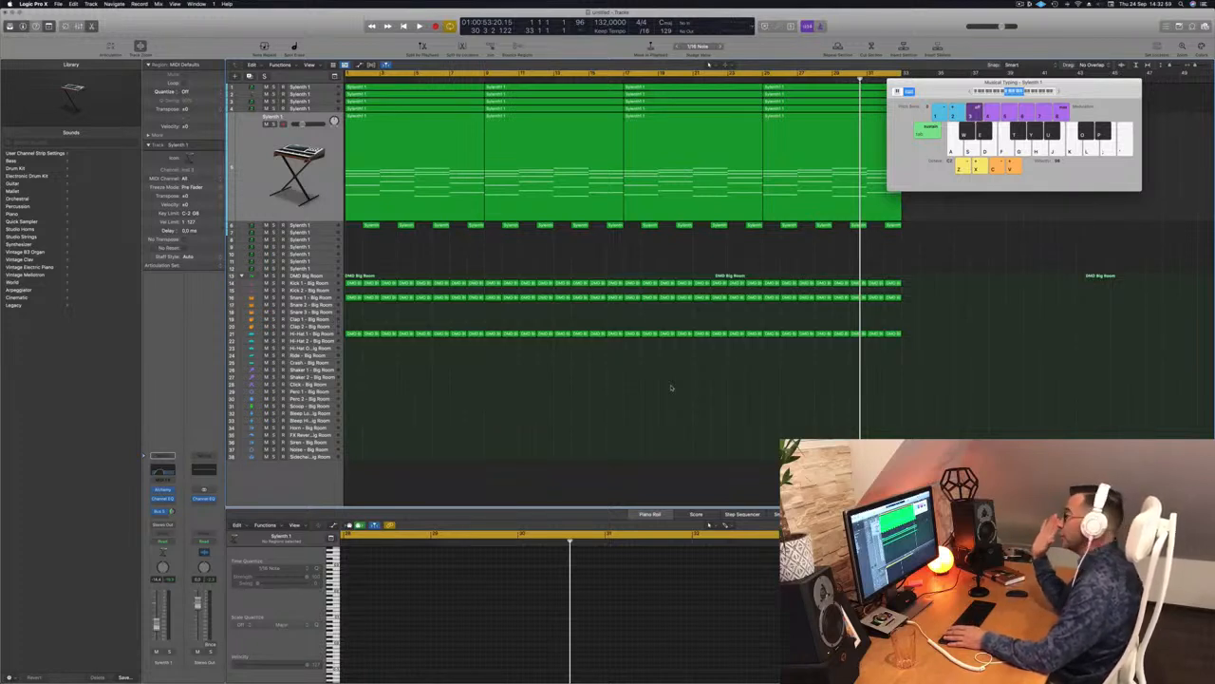
key("space")
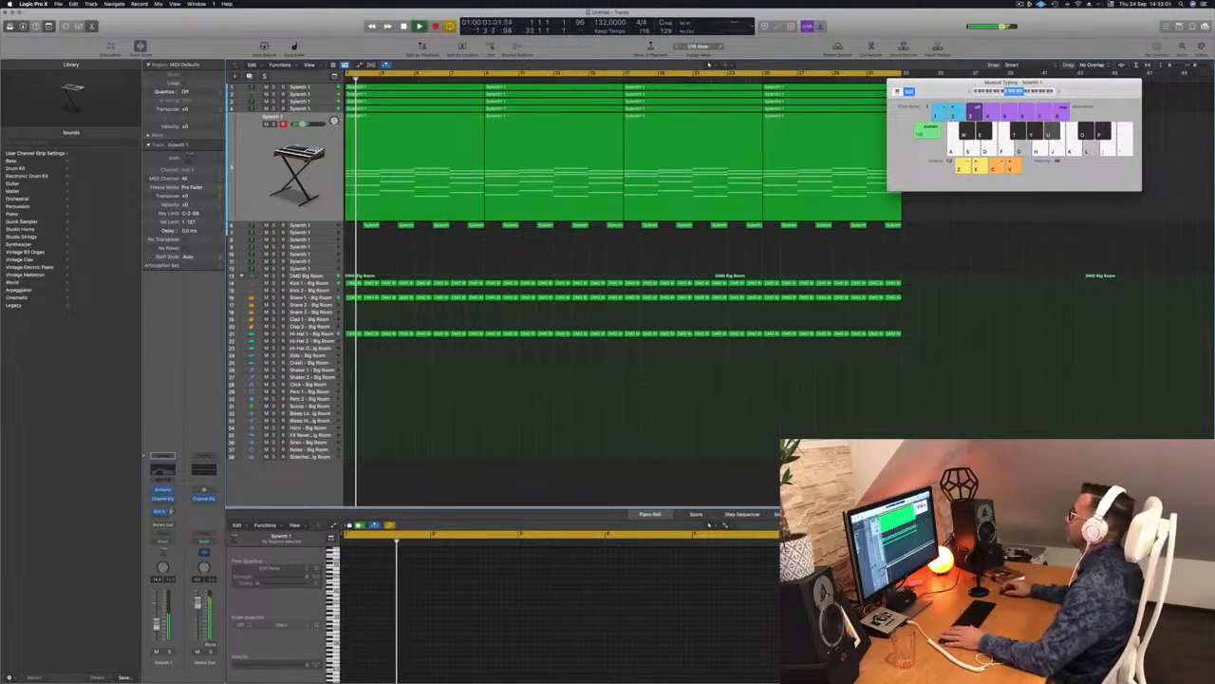
Step: Zoom the tracks vertically and show the first Hi-Hat region's notes
left_click(1020, 4)
left_click(915, 28)
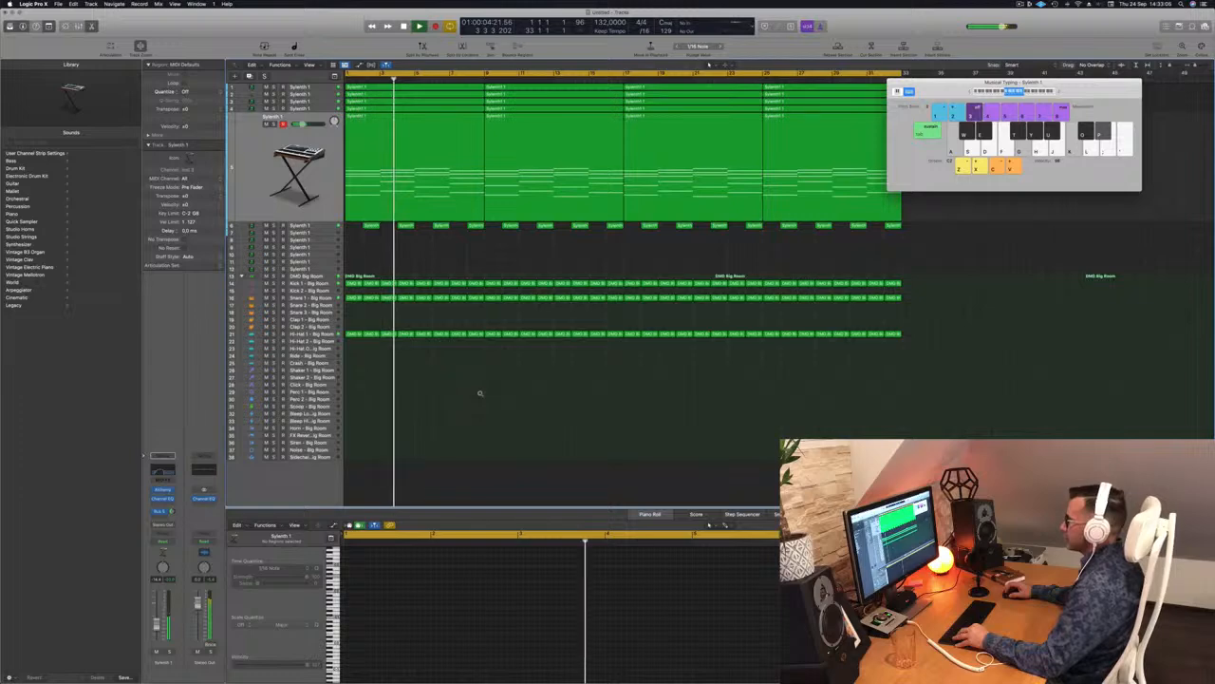
scroll(481, 393, "up", 3)
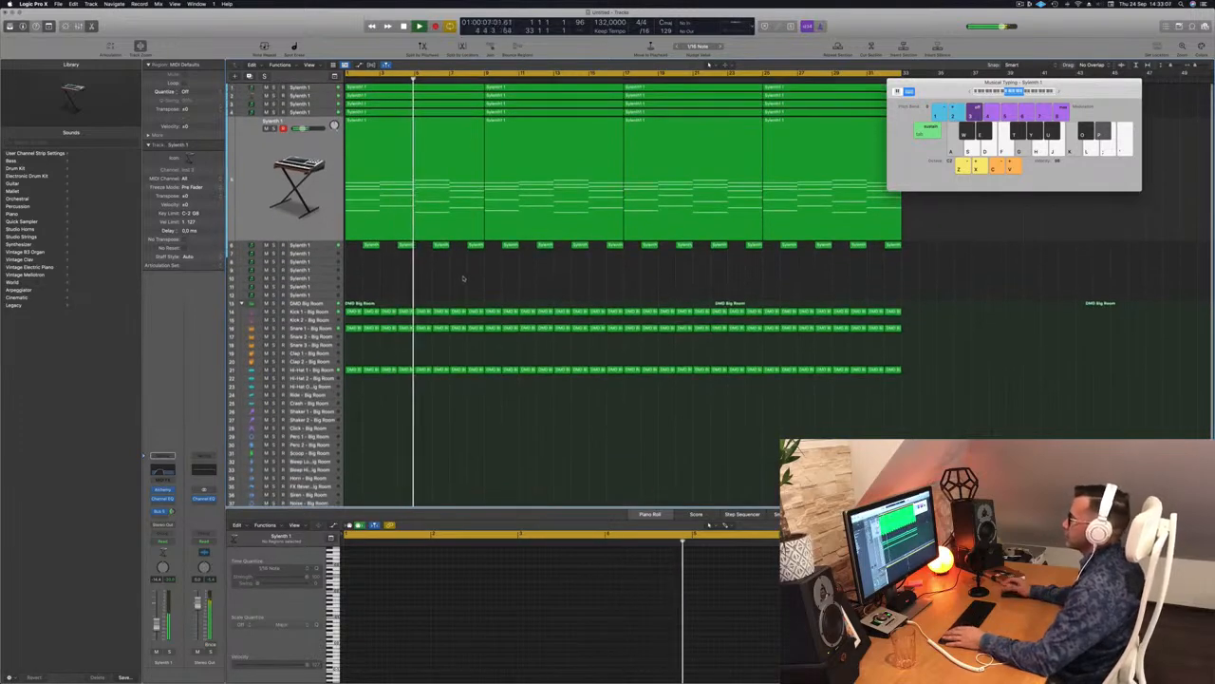
scroll(411, 400, "down", 1)
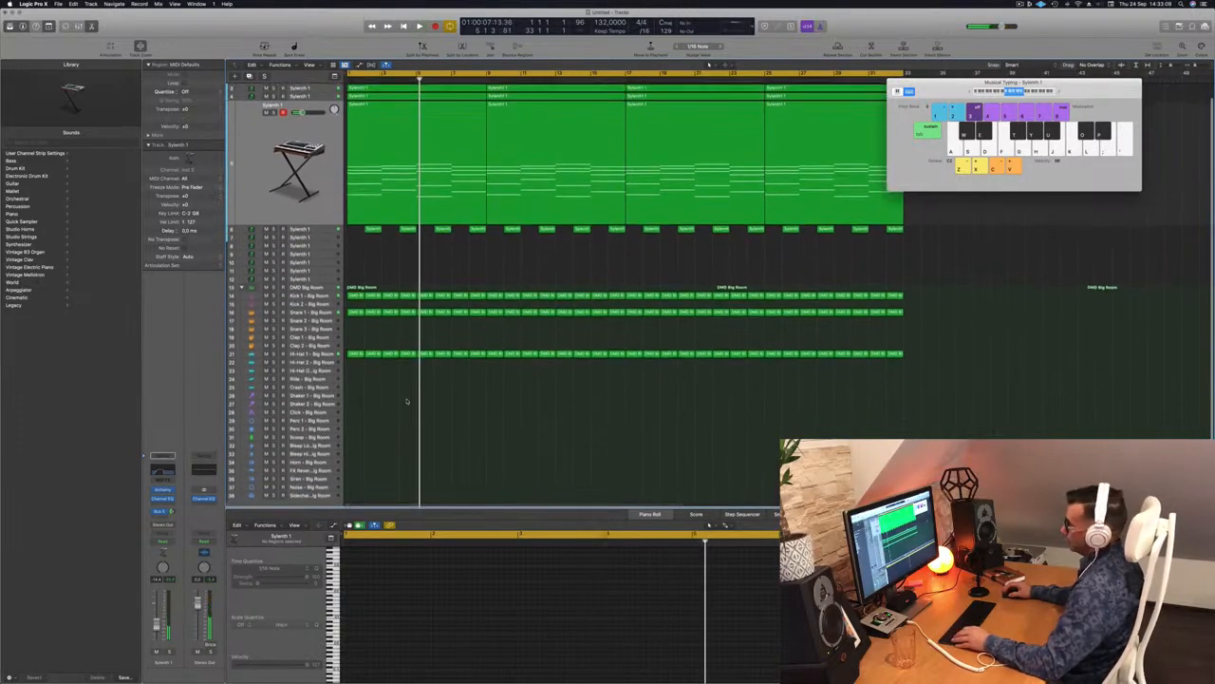
scroll(408, 399, "down", 1)
left_click(354, 348)
Step: Copy the Hi-Hat region onto Shaker 2 and duplicate its eight notes slightly later
left_click_drag(354, 349, 355, 399)
mouse_move(353, 561)
left_mouse_down()
mouse_move(421, 575)
mouse_move(352, 571)
left_mouse_up()
left_click(363, 579, "ctrl+alt")
key("super+a")
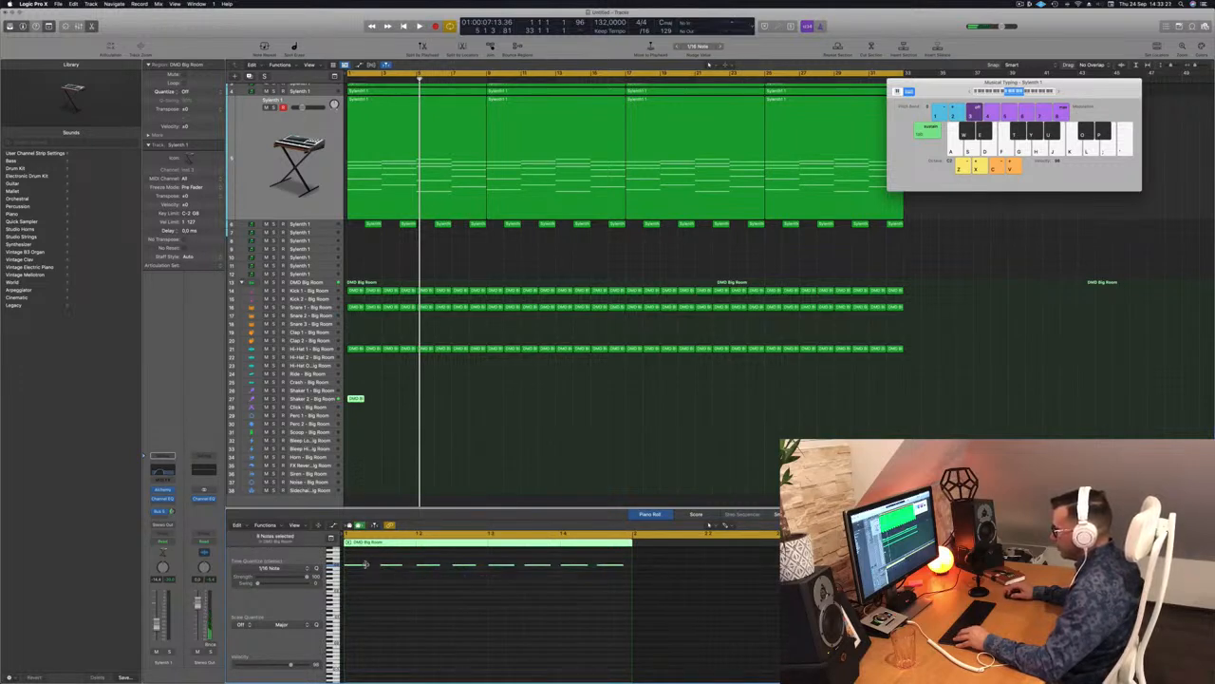
left_click_drag(353, 567, 375, 567)
key("space")
Step: Duplicate the Shaker 2 region to the right and zoom the piano roll out
left_click(357, 399)
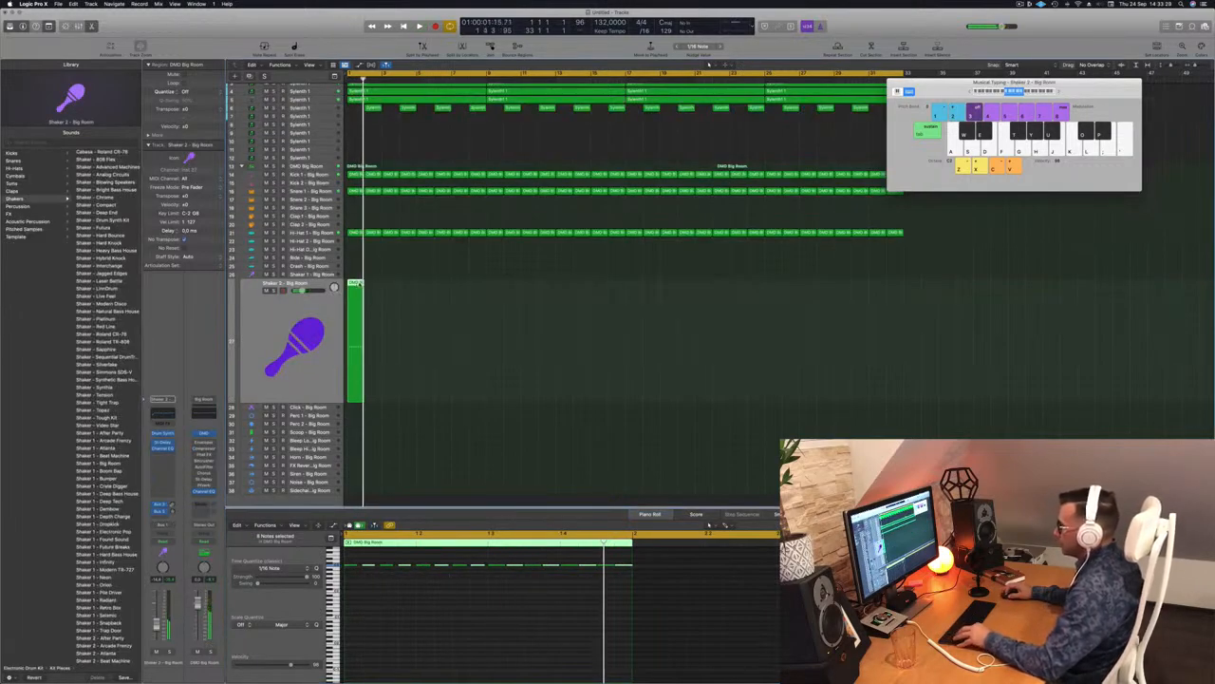
left_click_drag(358, 398, 375, 398)
left_click_drag(378, 290, 378, 290)
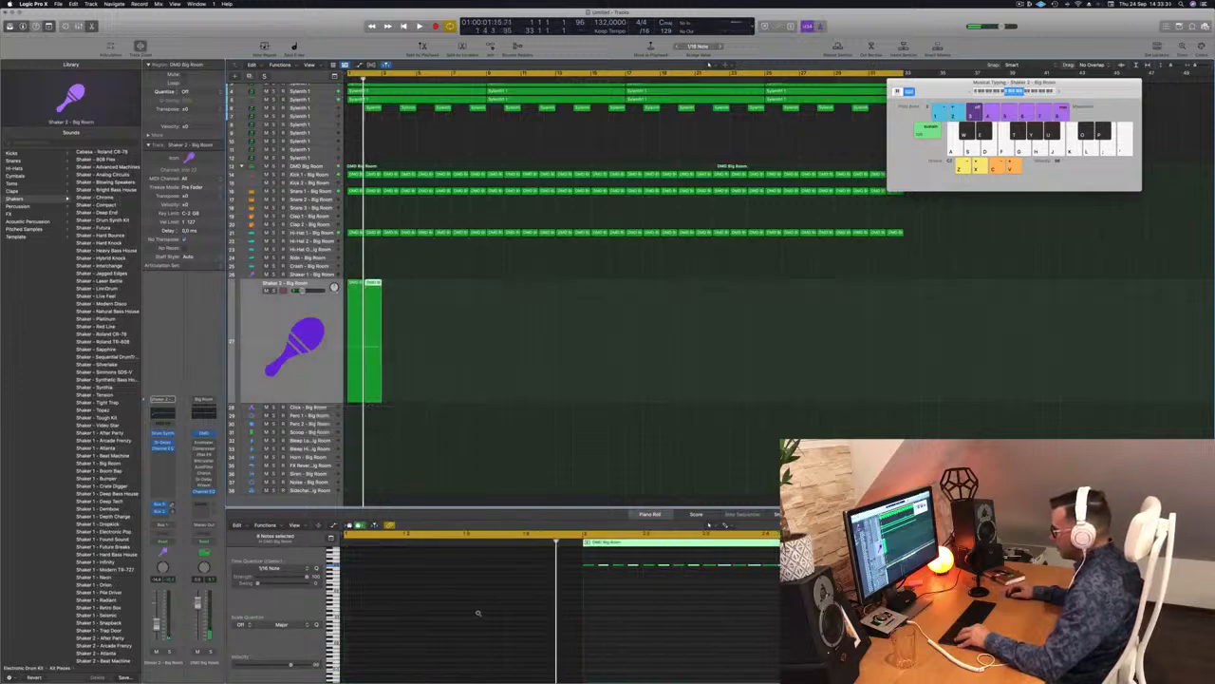
scroll(494, 611, "up", 2)
key("super+Left")
key("super+Left")
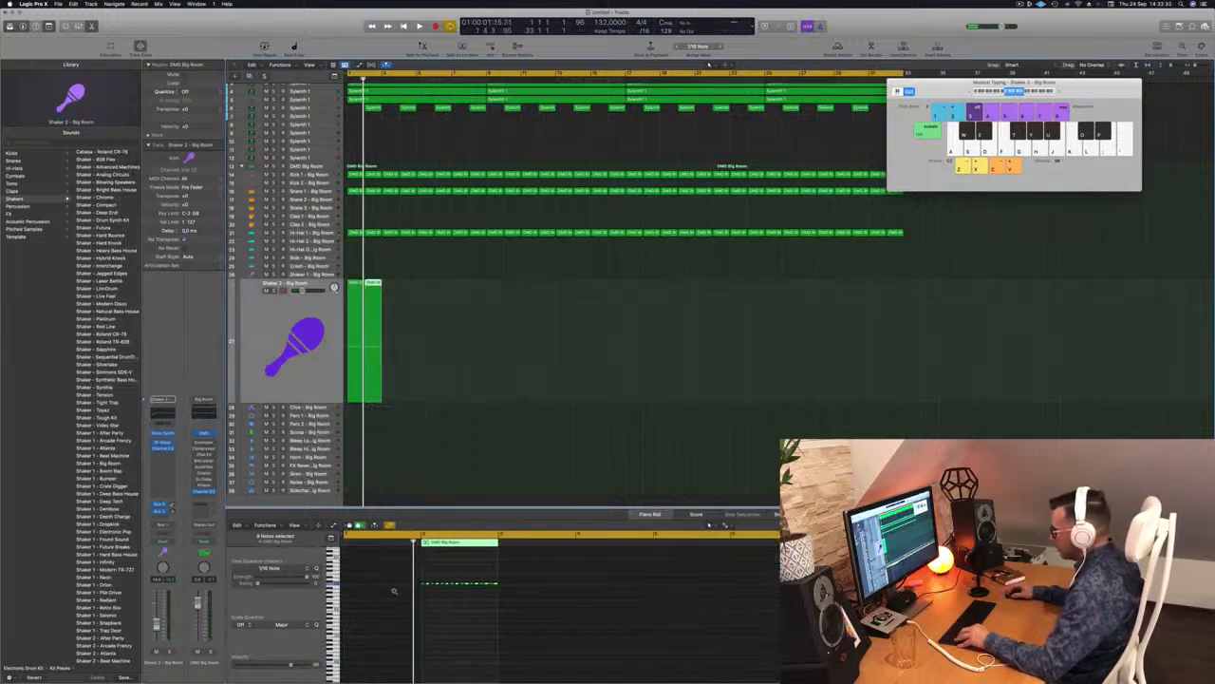
scroll(355, 568, "up", 1)
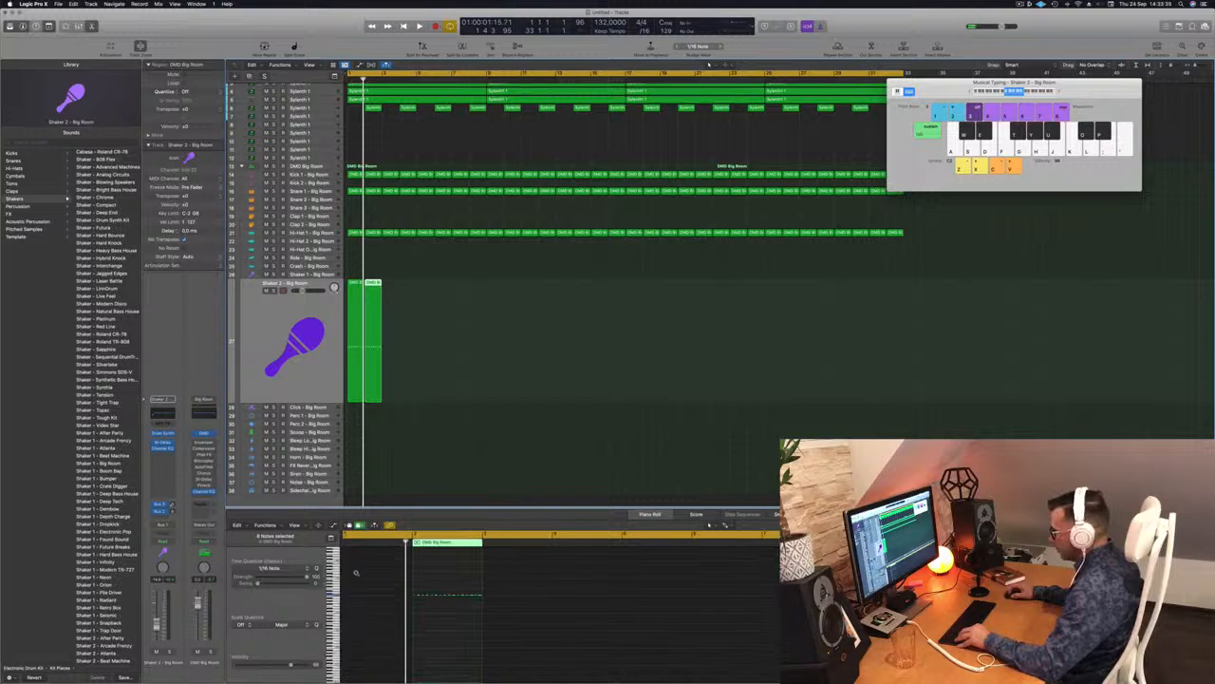
scroll(358, 573, "right", 5)
left_click(374, 572)
scroll(375, 571, "left", 6)
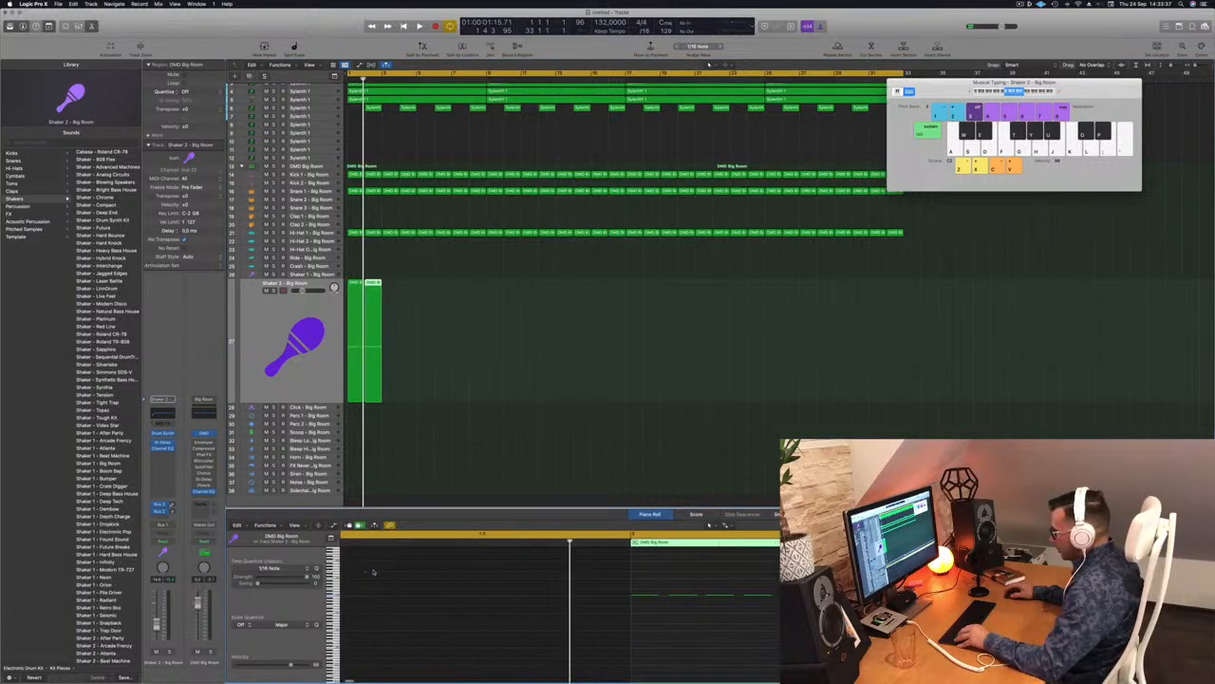
Step: Inspect the Shaker 2 regions' notes by reselecting the first region
left_click(423, 267)
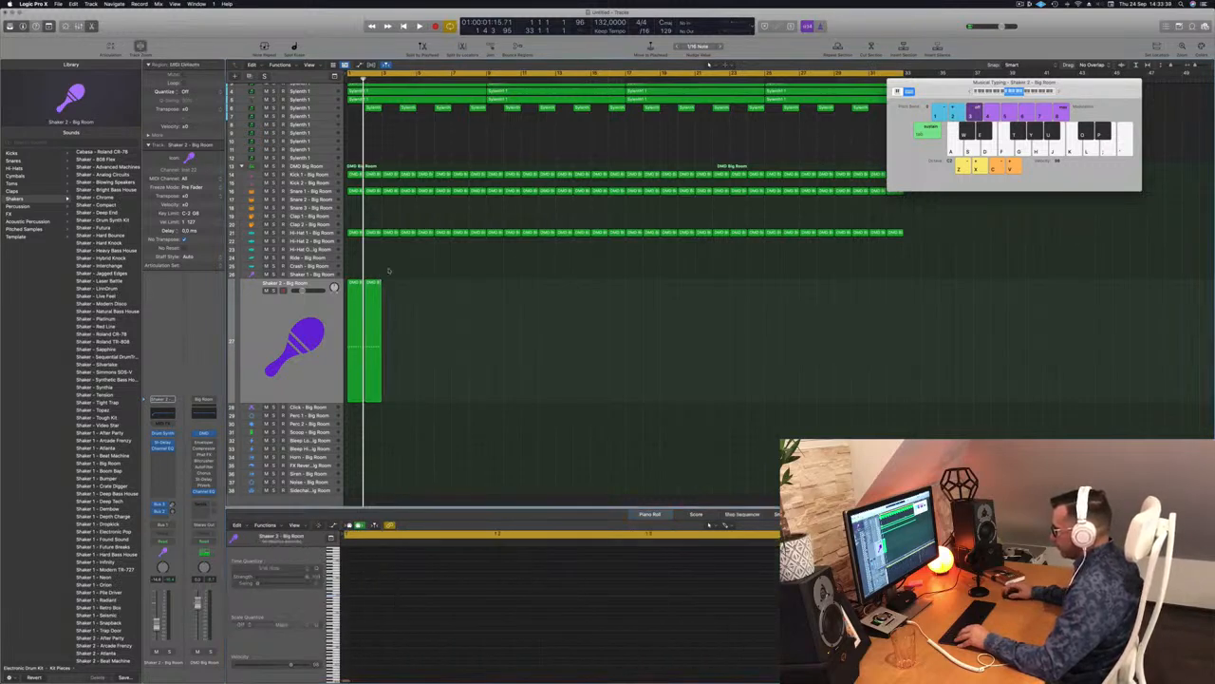
left_click(358, 286)
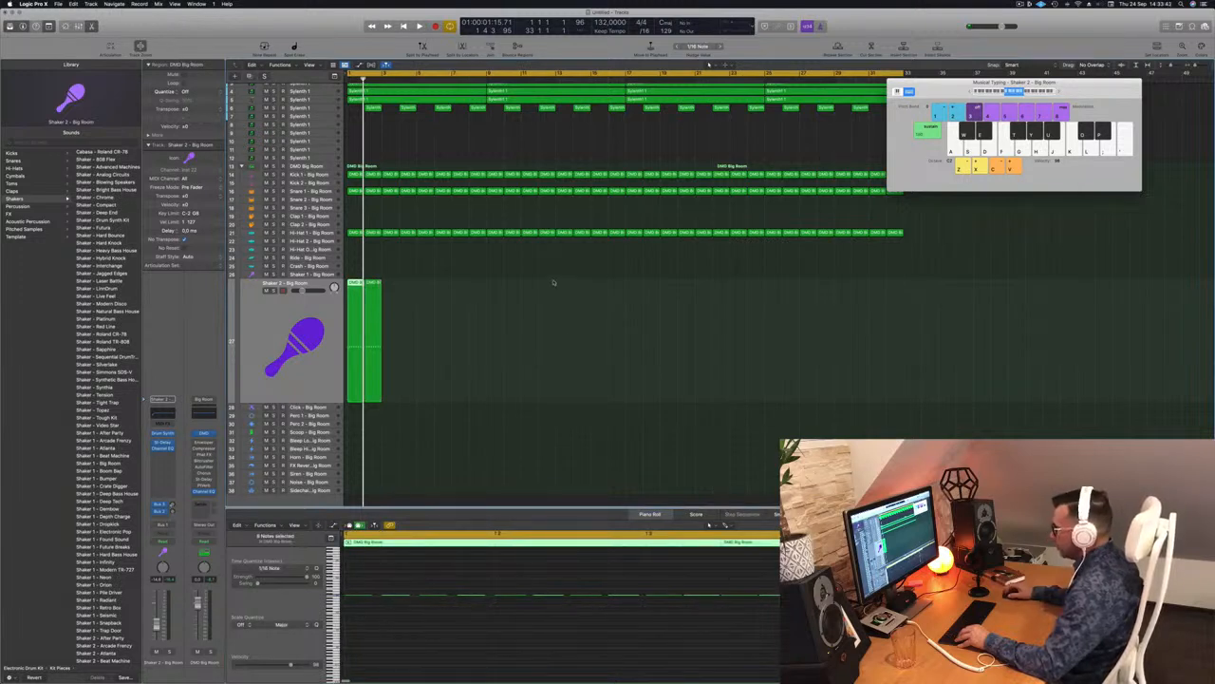
left_click(403, 291)
left_click(354, 284)
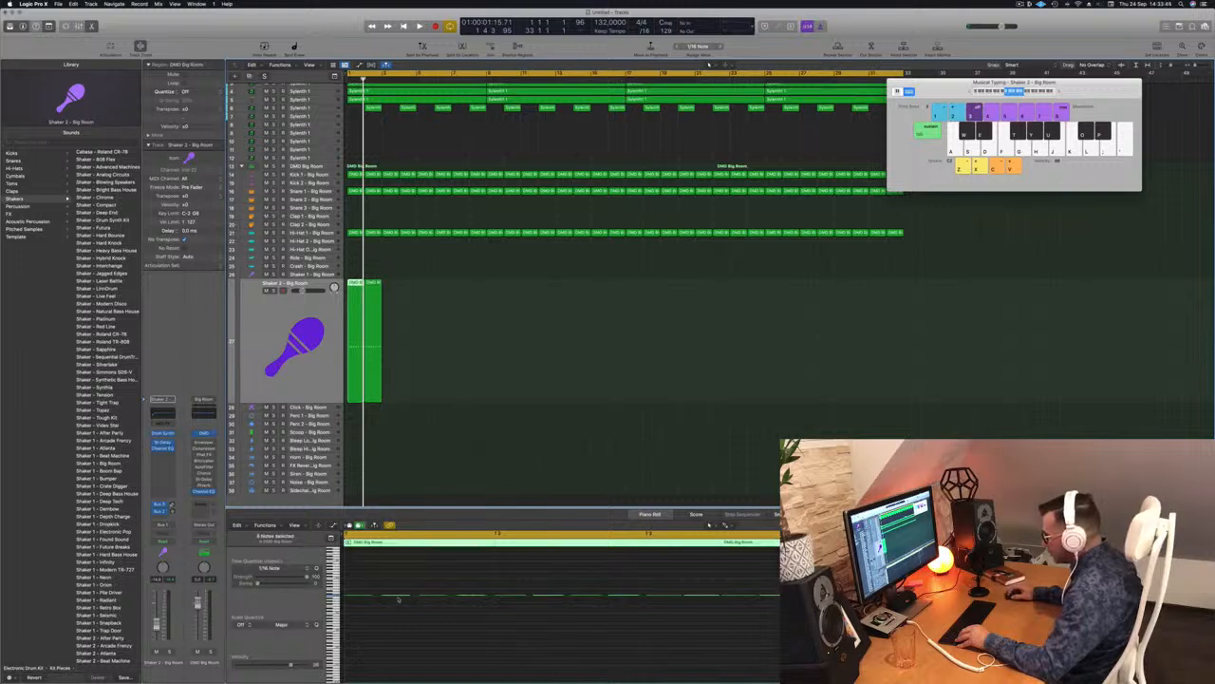
scroll(403, 599, "up", 5)
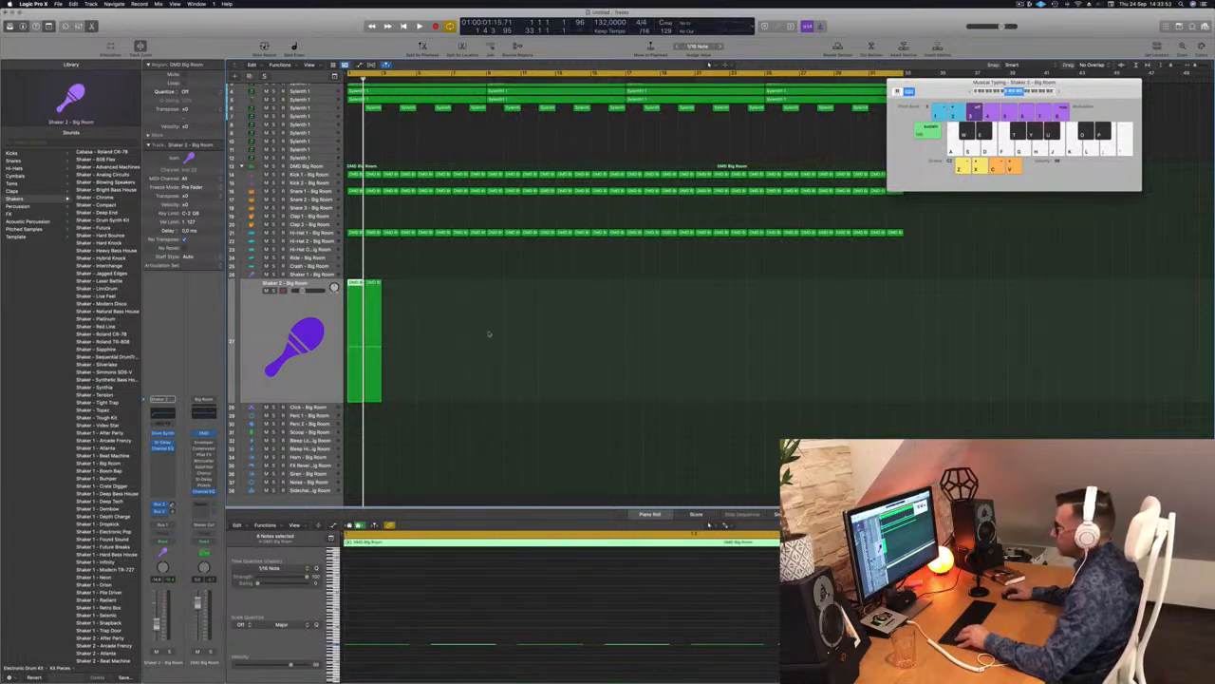
left_click(463, 248)
left_click(360, 282)
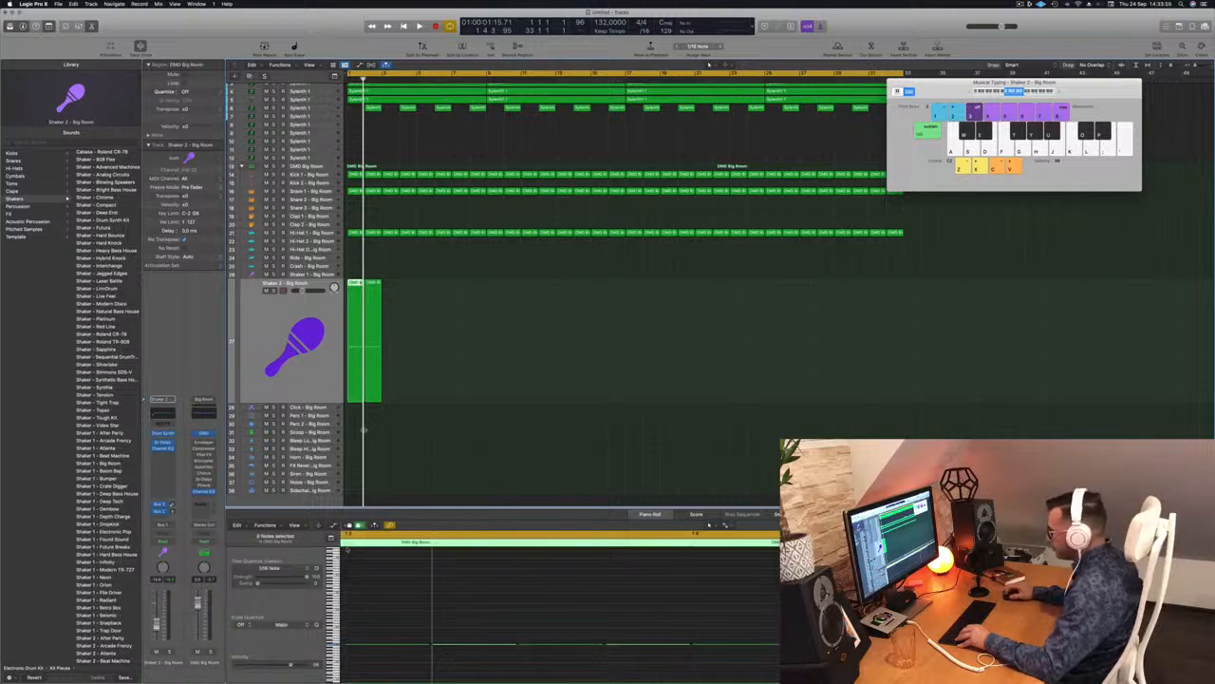
left_click(370, 629)
Step: Select both Shaker 2 regions and audition the shaker pattern from the beginning
key("space")
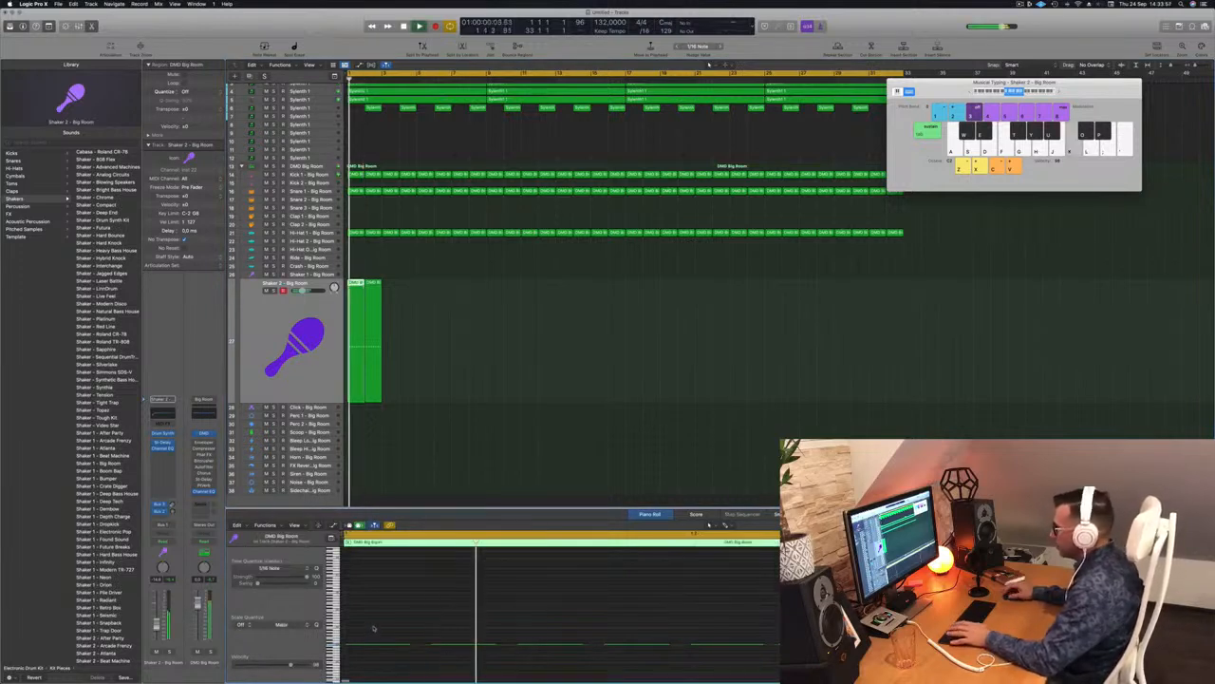
left_click(327, 380)
key("space")
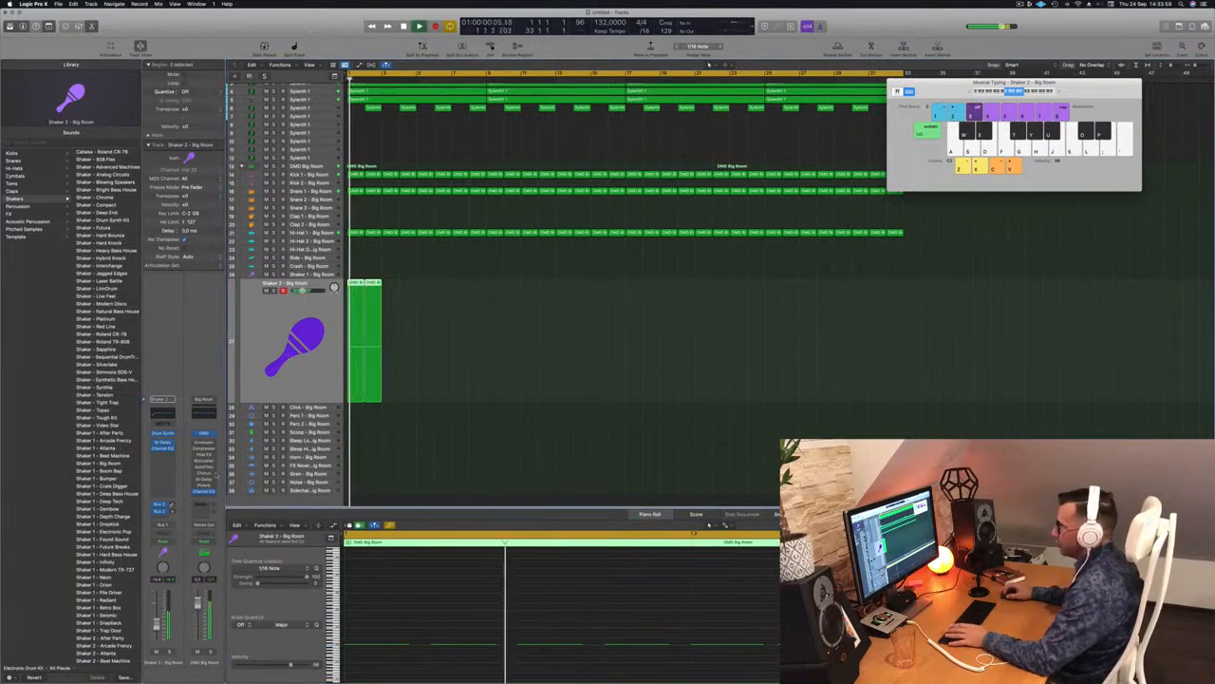
key("space")
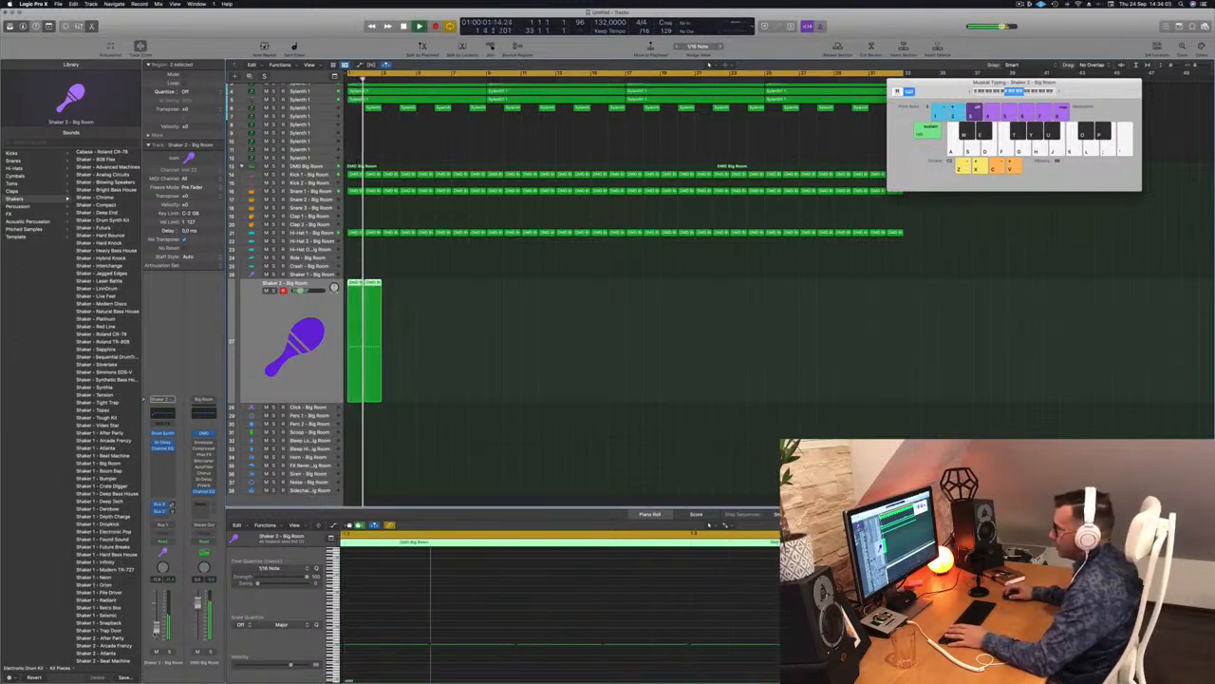
key("space")
key("space")
scroll(418, 303, "left", 5)
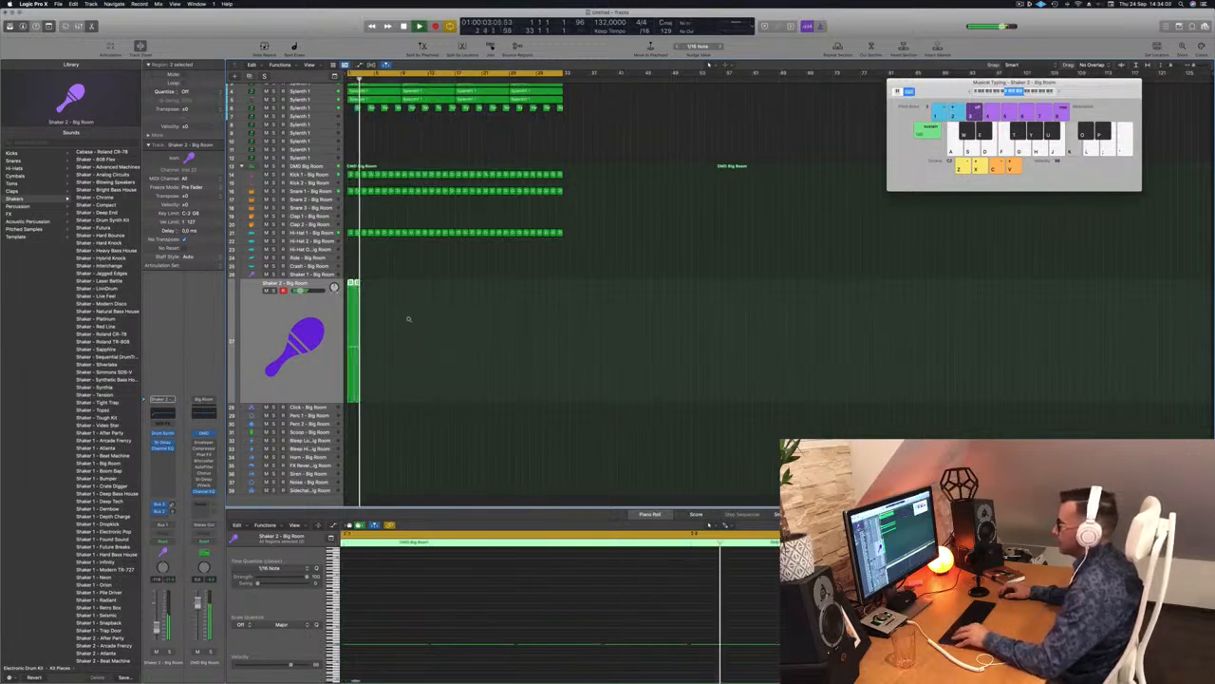
key("space")
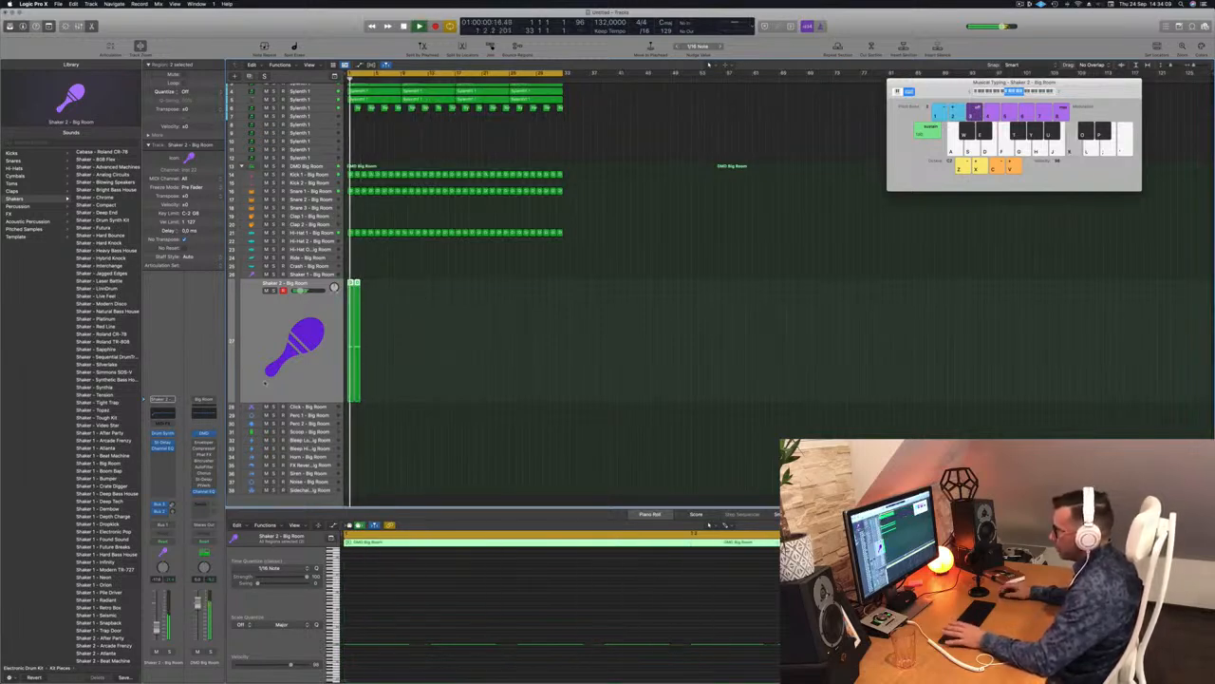
Step: Lower the shaker's attack in the Shaker 2 Drum Synth and replay to hear it
left_click(163, 434)
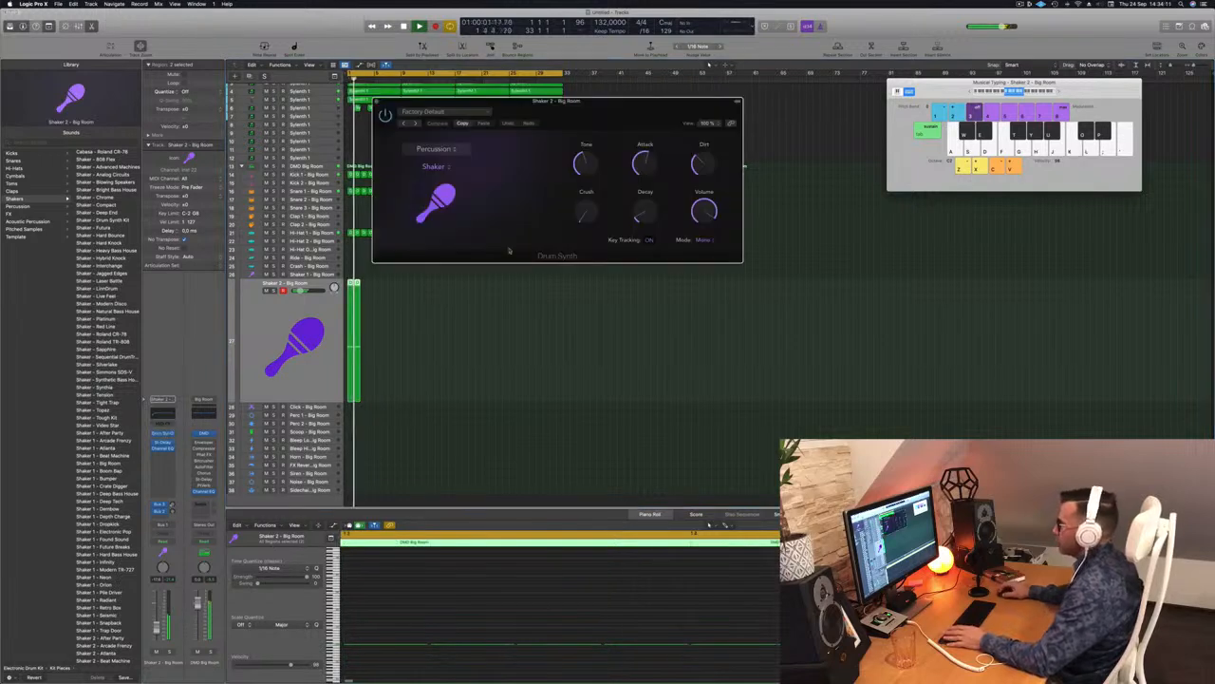
left_click_drag(605, 120, 664, 205)
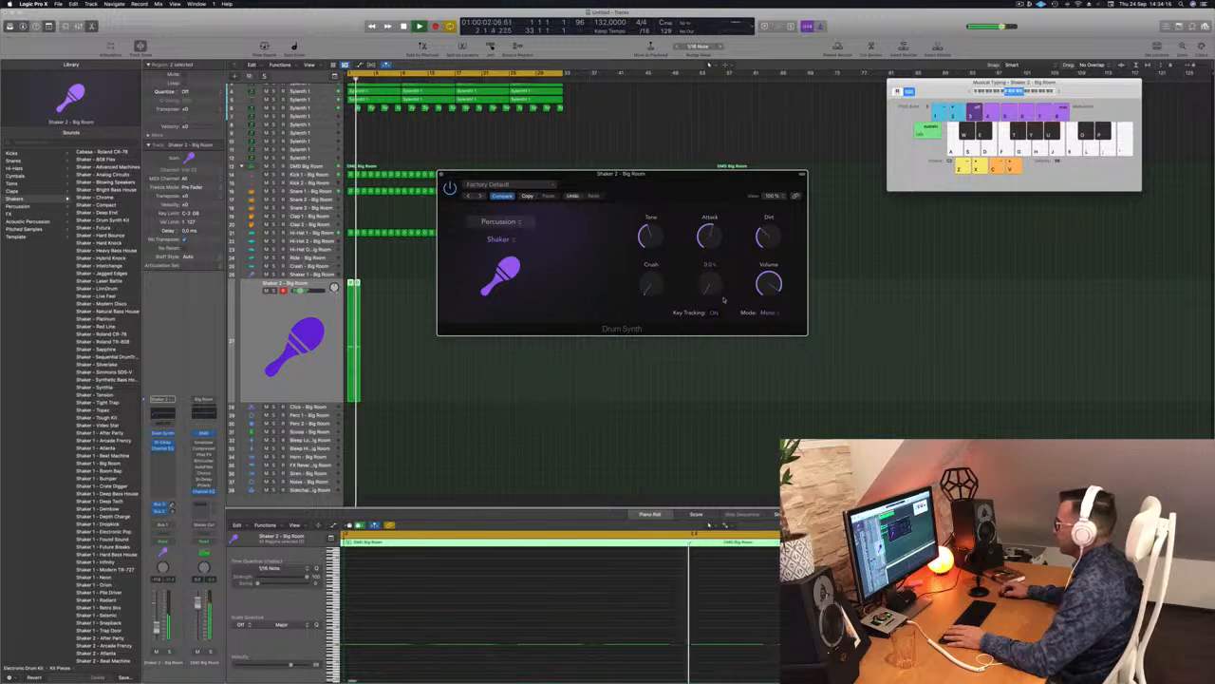
left_click_drag(709, 236, 714, 259)
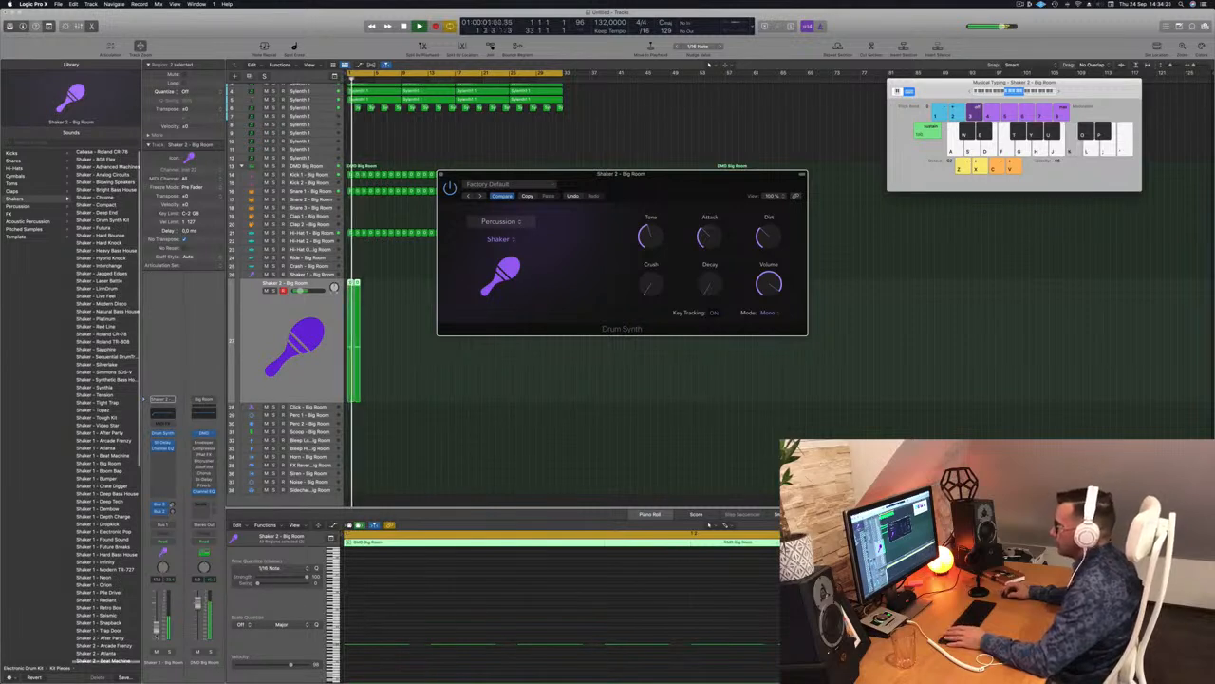
left_click(158, 626)
key("space")
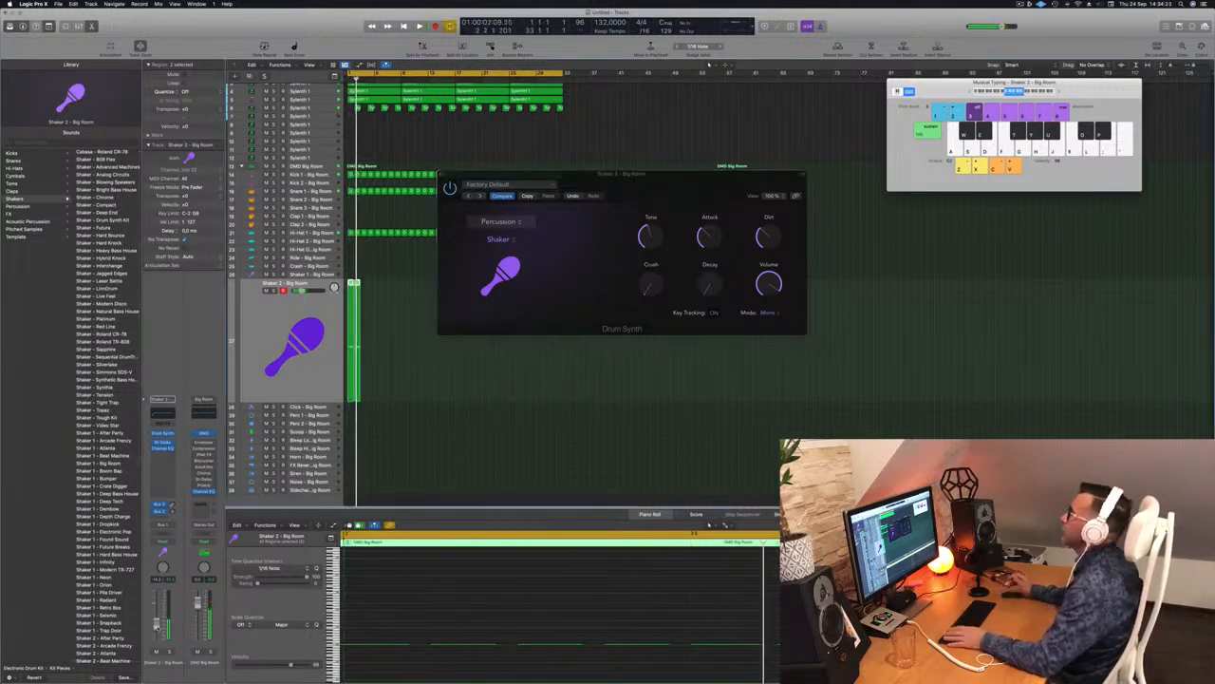
key("space")
key("space")
Step: Move the Drum Synth window aside and Option-drag the two Shaker 2 regions to the right
left_click_drag(704, 185, 680, 201)
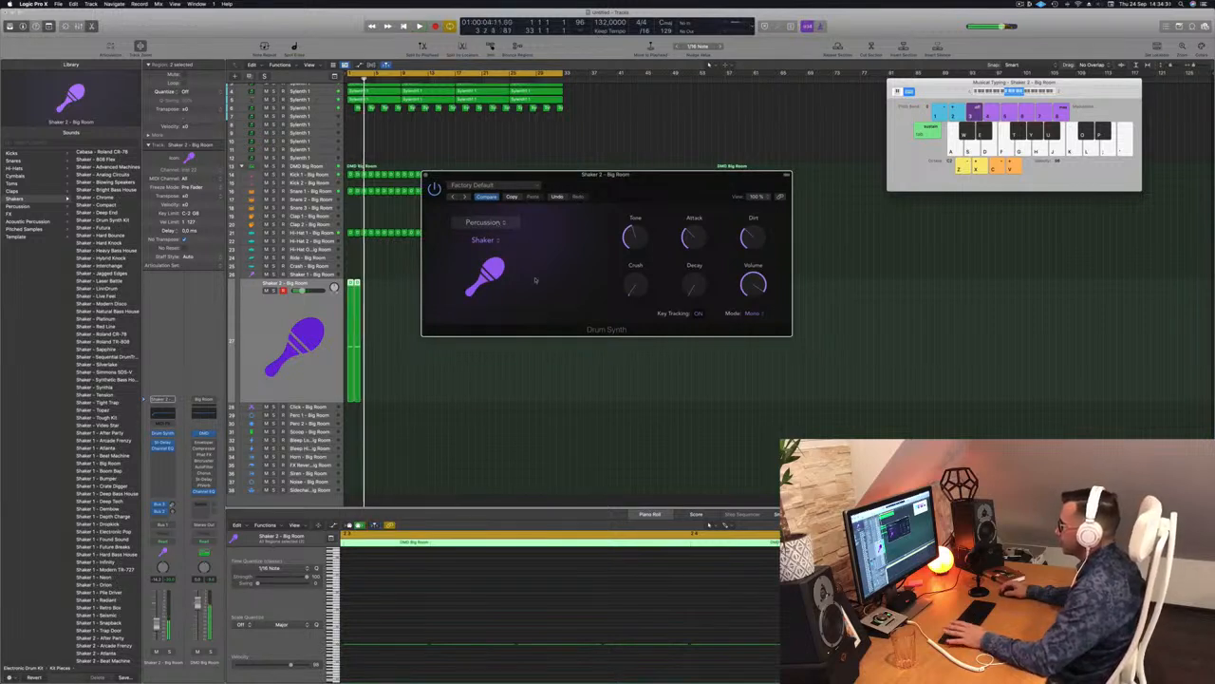
key("space")
key("space")
left_click_drag(656, 184, 830, 144)
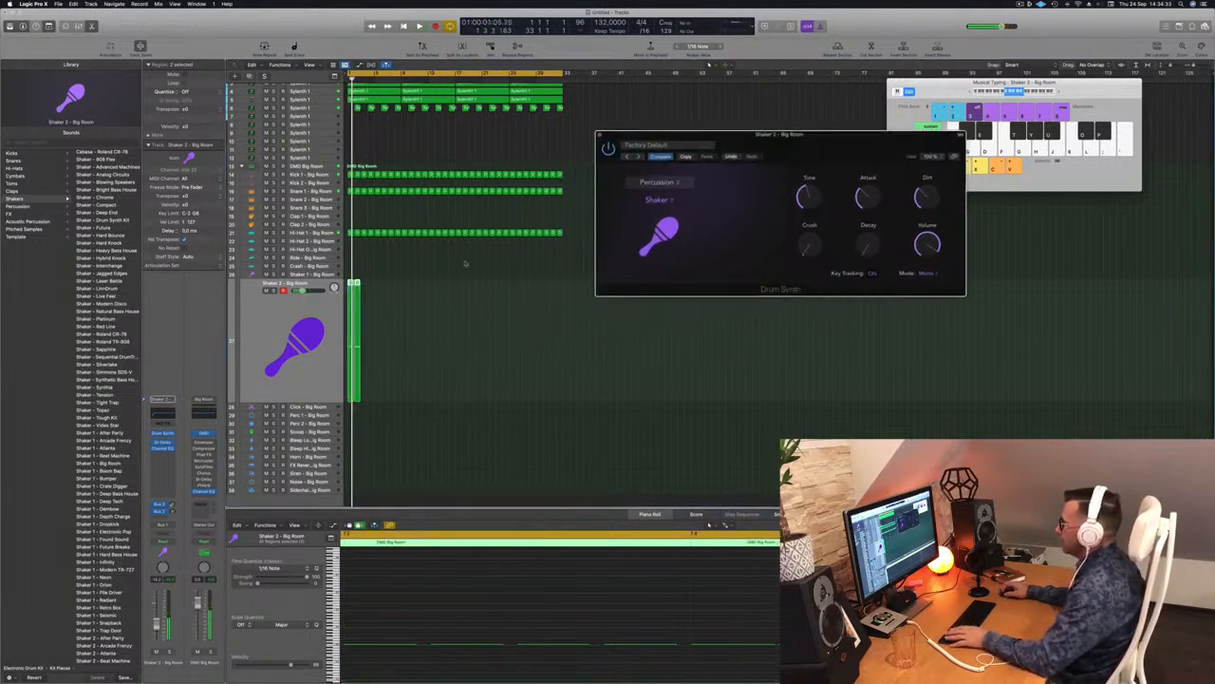
left_click_drag(357, 283, 453, 292)
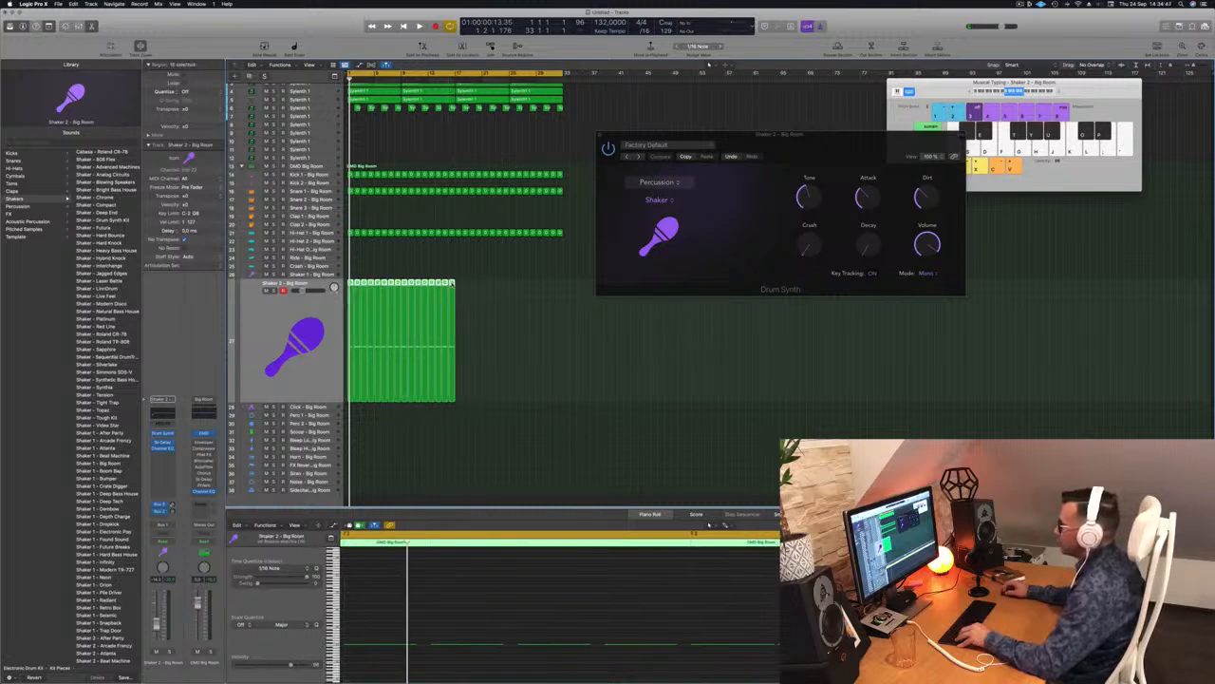
Step: Copy the sixteen shaker regions further right and play the arrangement from the start
left_click_drag(456, 284, 560, 291)
key("space")
left_click_drag(822, 144, 582, 195)
key("space")
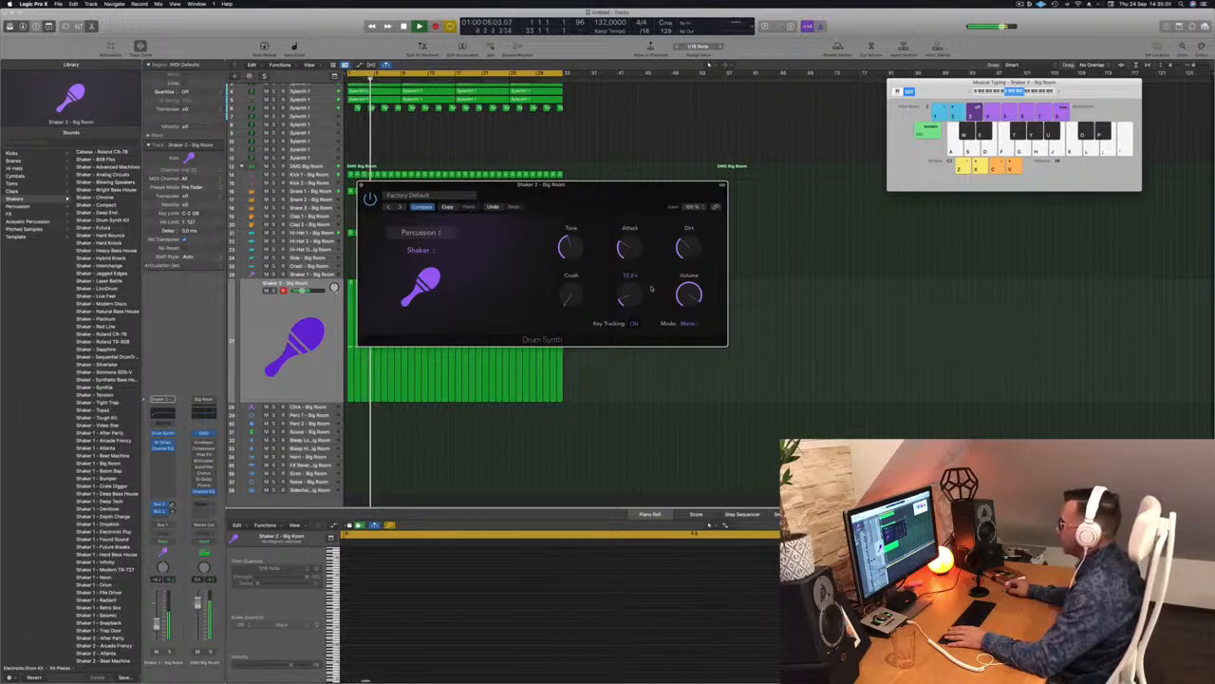
Step: Select the Shaker 2 regions, close the Drum Synth window and return to bar 1
left_click_drag(613, 187, 752, 157)
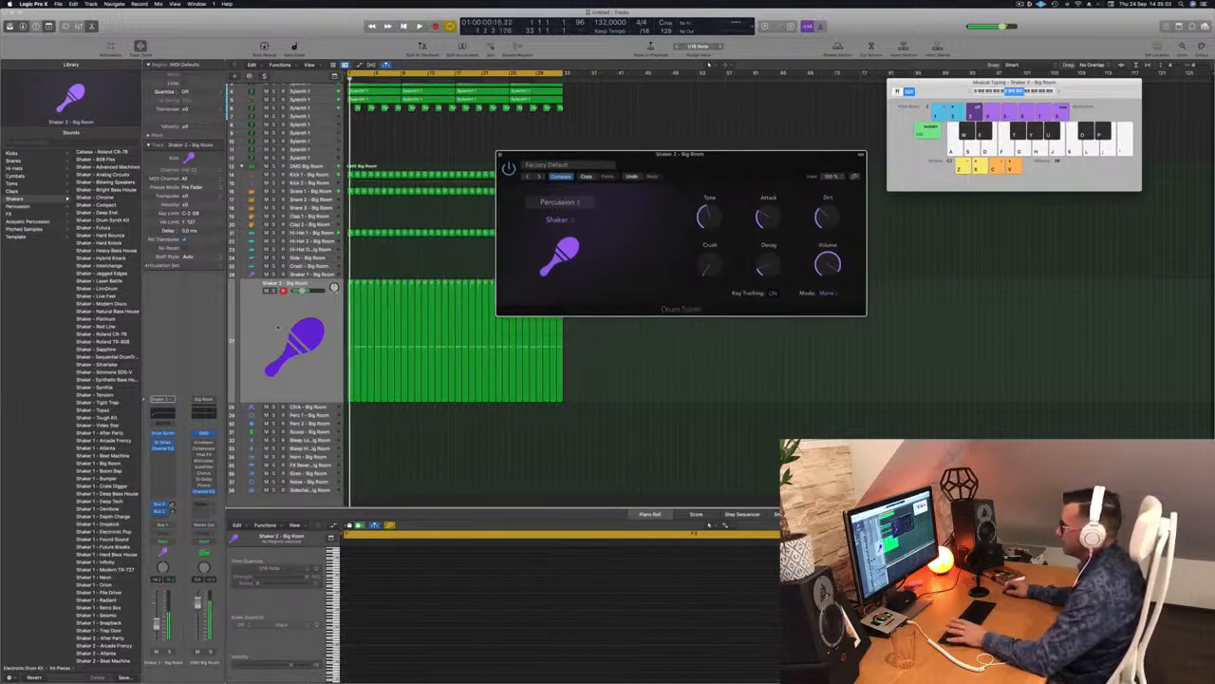
left_click(287, 328)
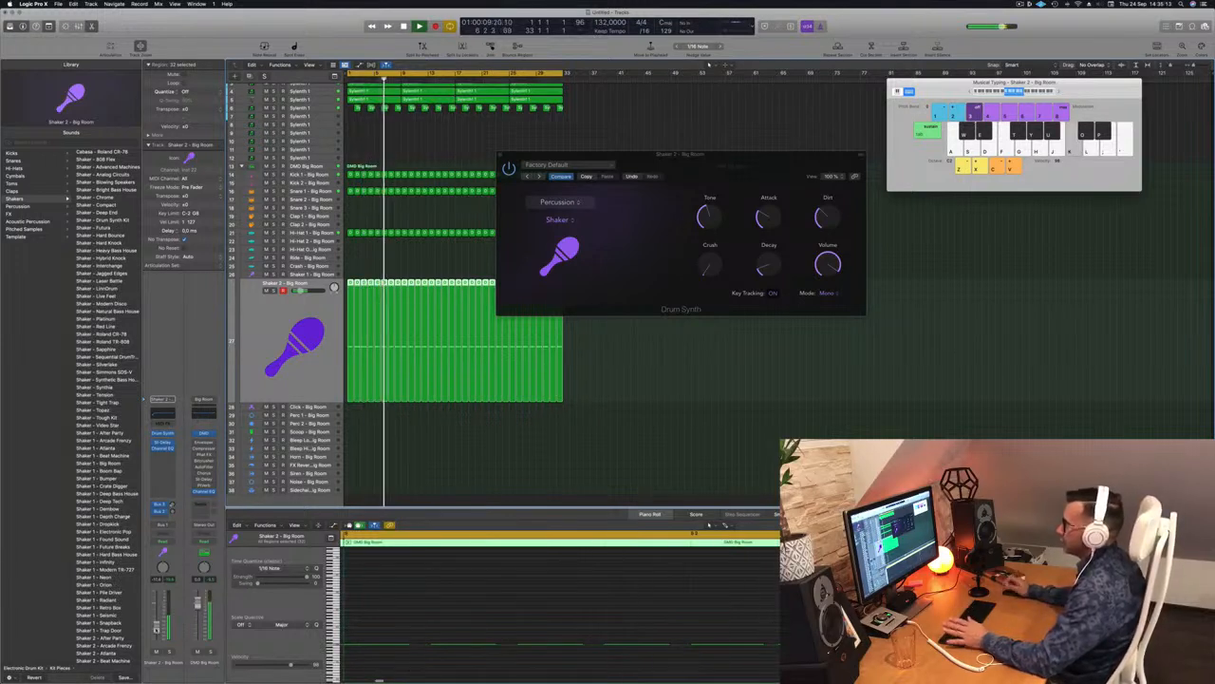
left_click_drag(681, 153, 628, 154)
key("super+w")
key("Return")
scroll(416, 217, "up", 5)
scroll(417, 218, "up", 2)
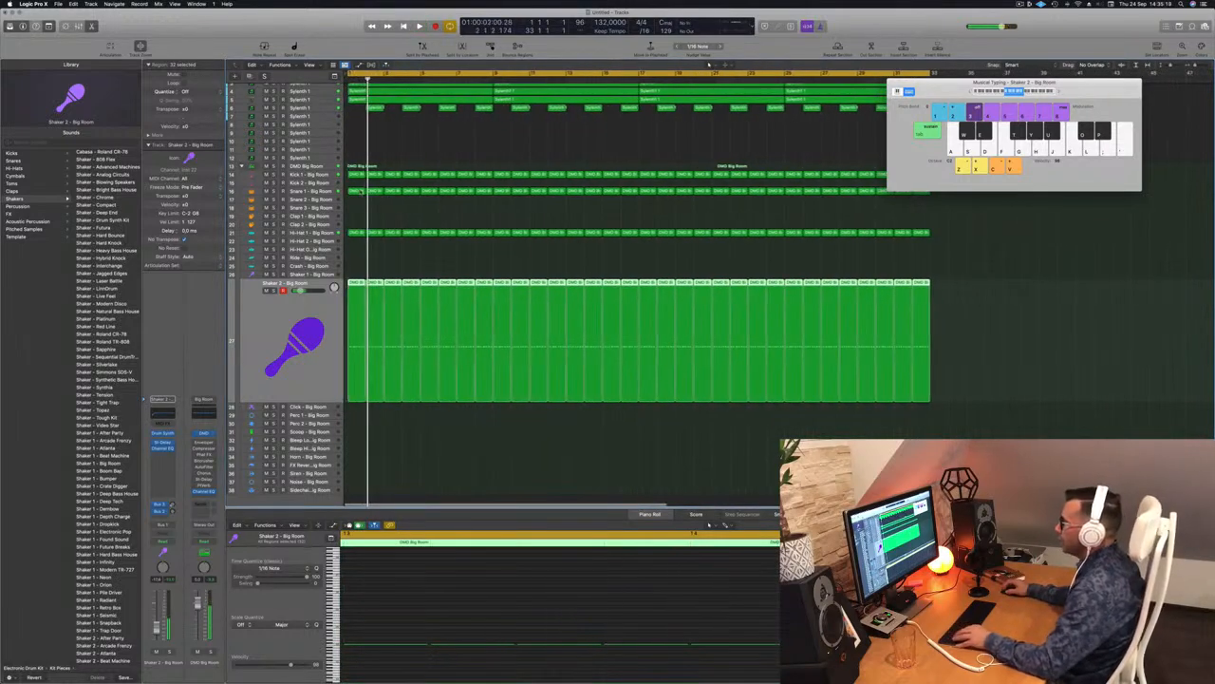
Step: Copy a drum region onto Snare 3, raise its note one semitone and audition it
left_click_drag(415, 192, 412, 211)
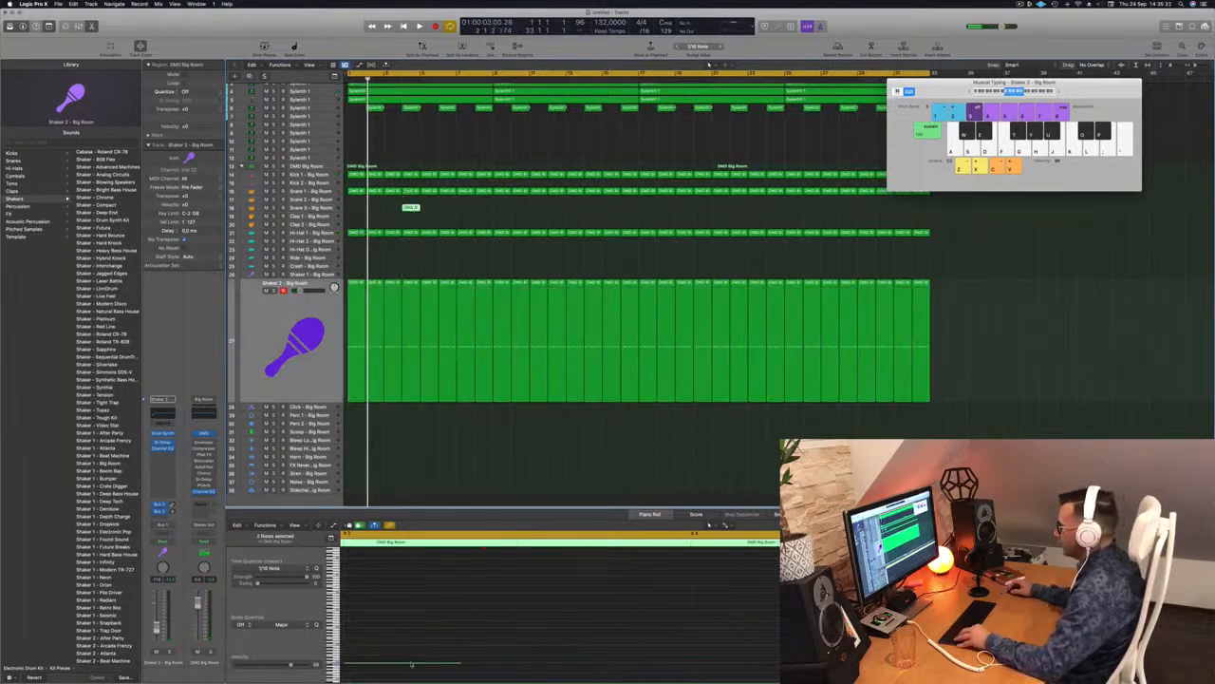
scroll(410, 663, "down", 4)
scroll(418, 661, "left", 5)
left_click_drag(609, 632, 640, 671)
key("alt+Up")
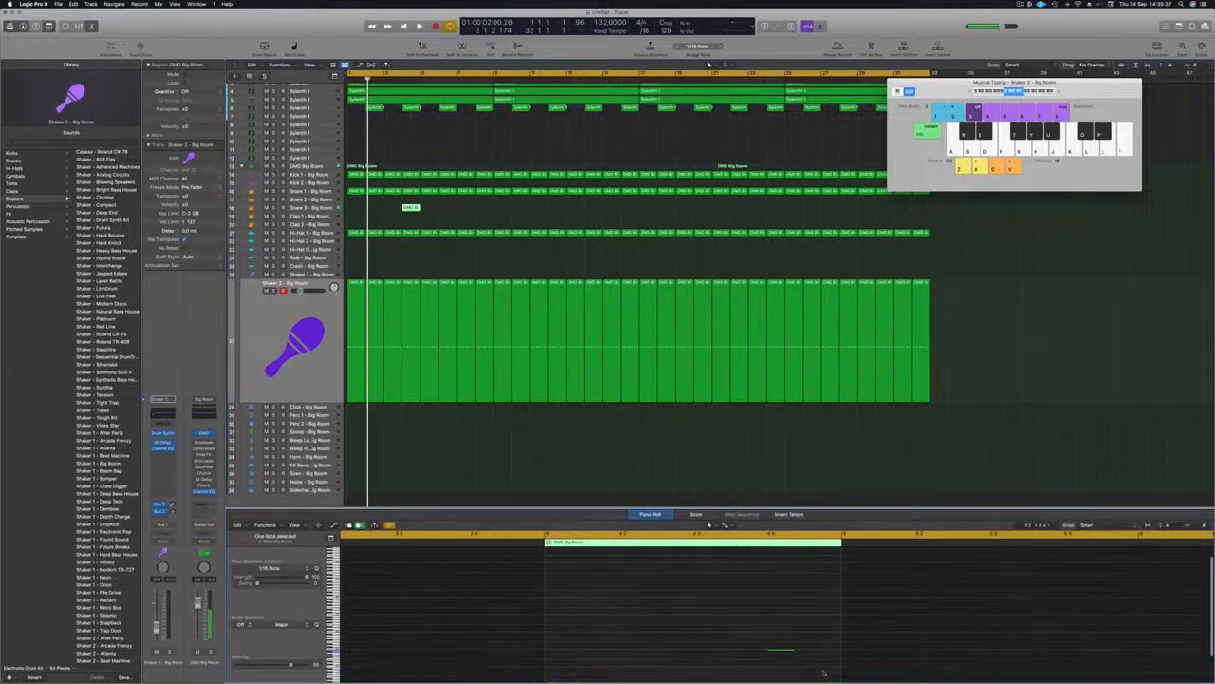
key("space")
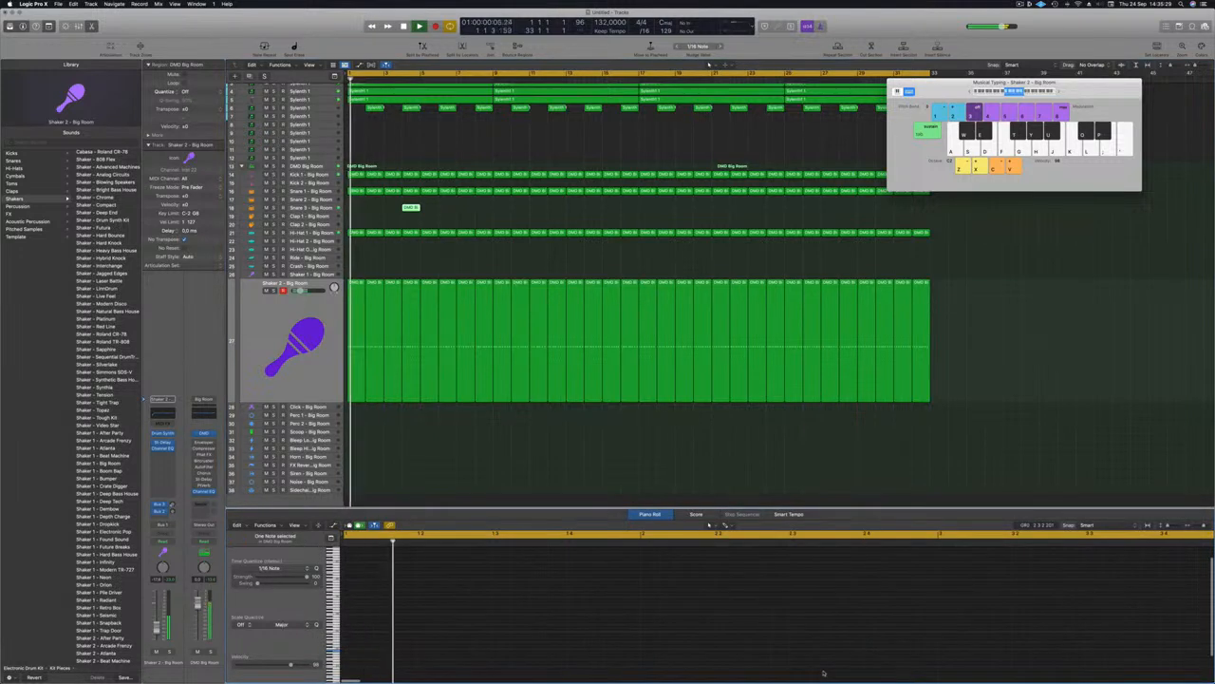
Step: Copy the Snare 3 hit from bar 4 to bar 7, undoing the misplaced further copies
left_click_drag(414, 208, 467, 206)
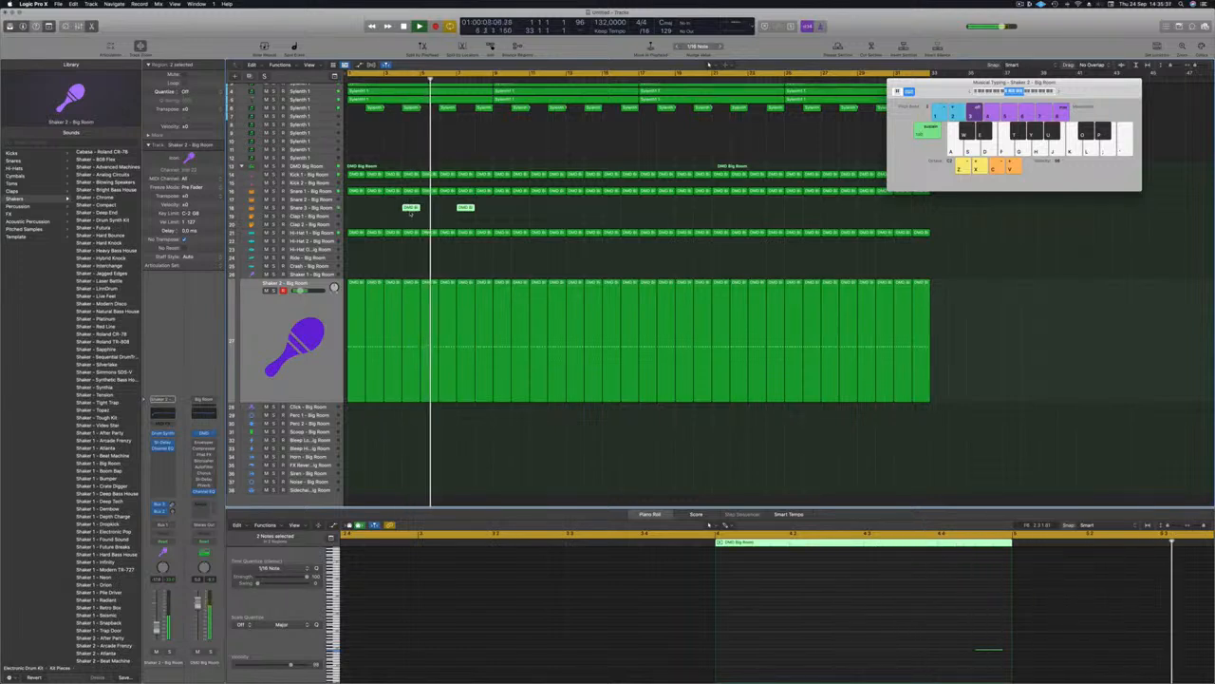
left_click_drag(412, 209, 540, 212)
key("super+z")
key("Return")
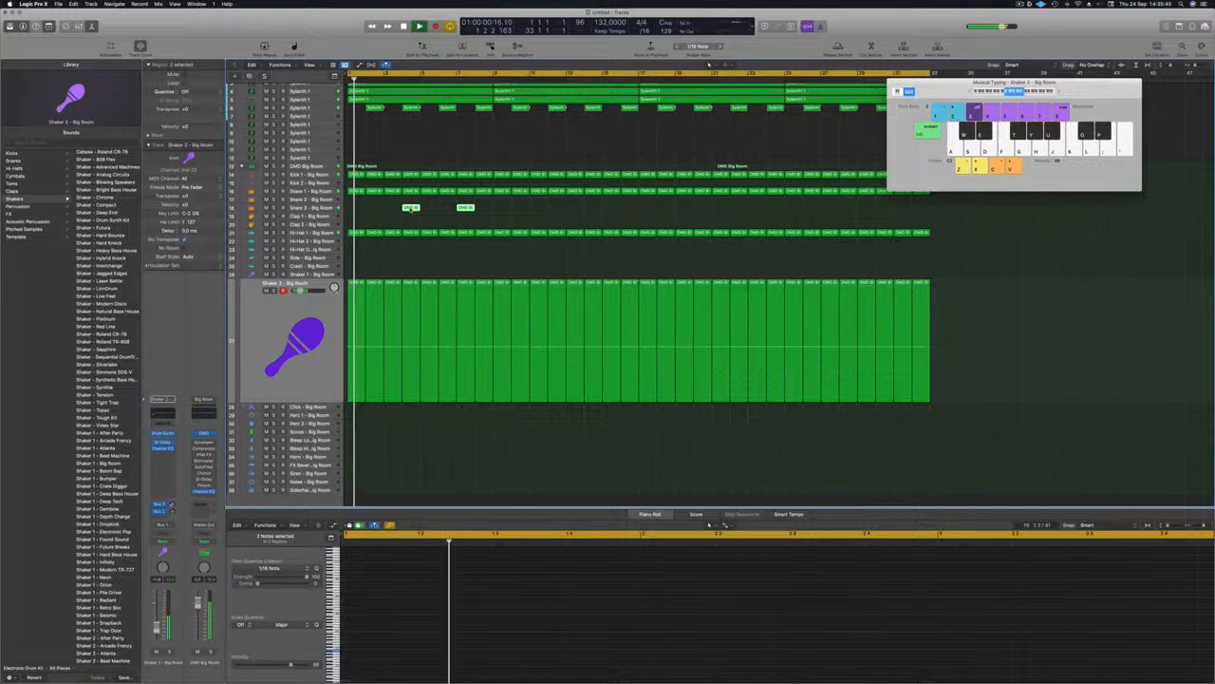
key("e")
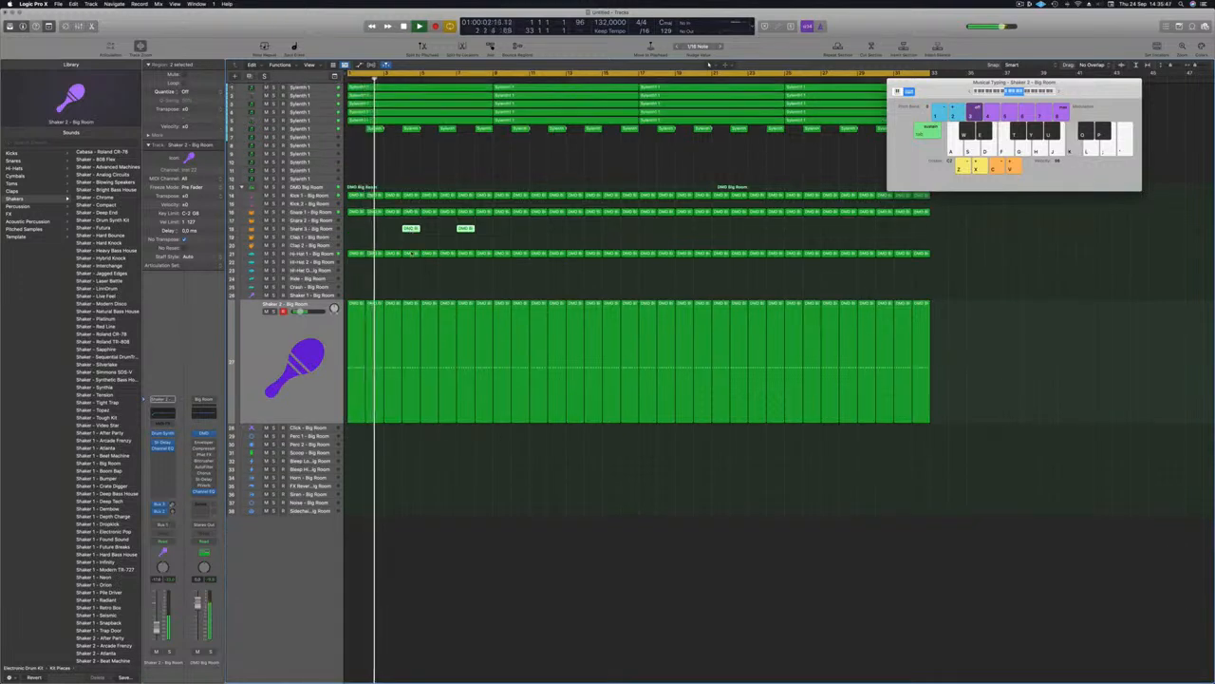
key("e")
scroll(581, 594, "down", 1)
scroll(418, 622, "left", 4)
Step: Copy the Snare 3 regions further along and delete those past the arrangement end
key("super+a")
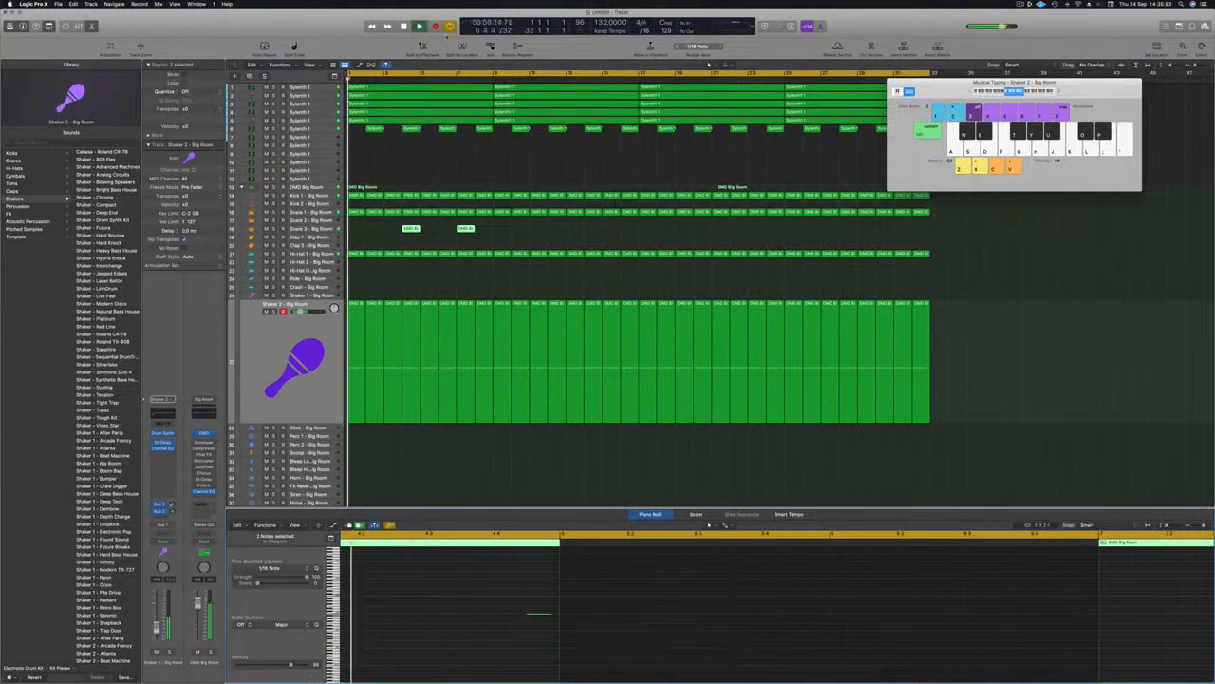
key("Return")
left_click_drag(495, 230, 524, 234)
left_click_drag(613, 237, 614, 238)
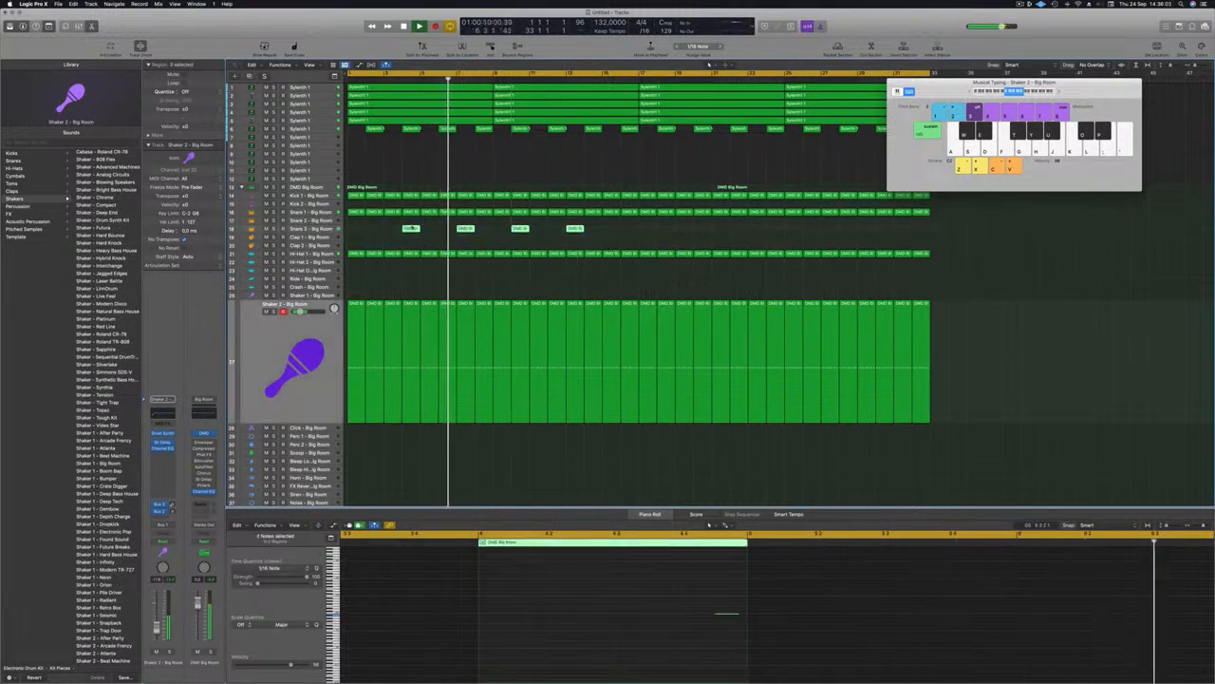
left_click_drag(413, 229, 631, 236)
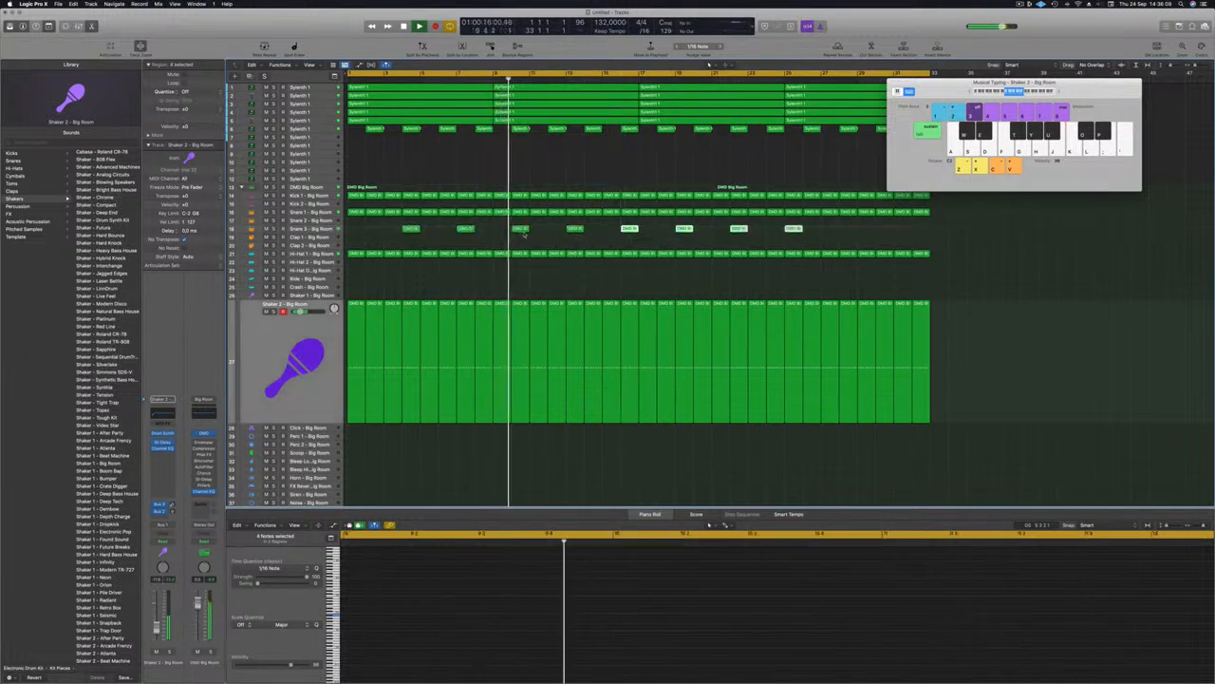
scroll(522, 233, "down", 1)
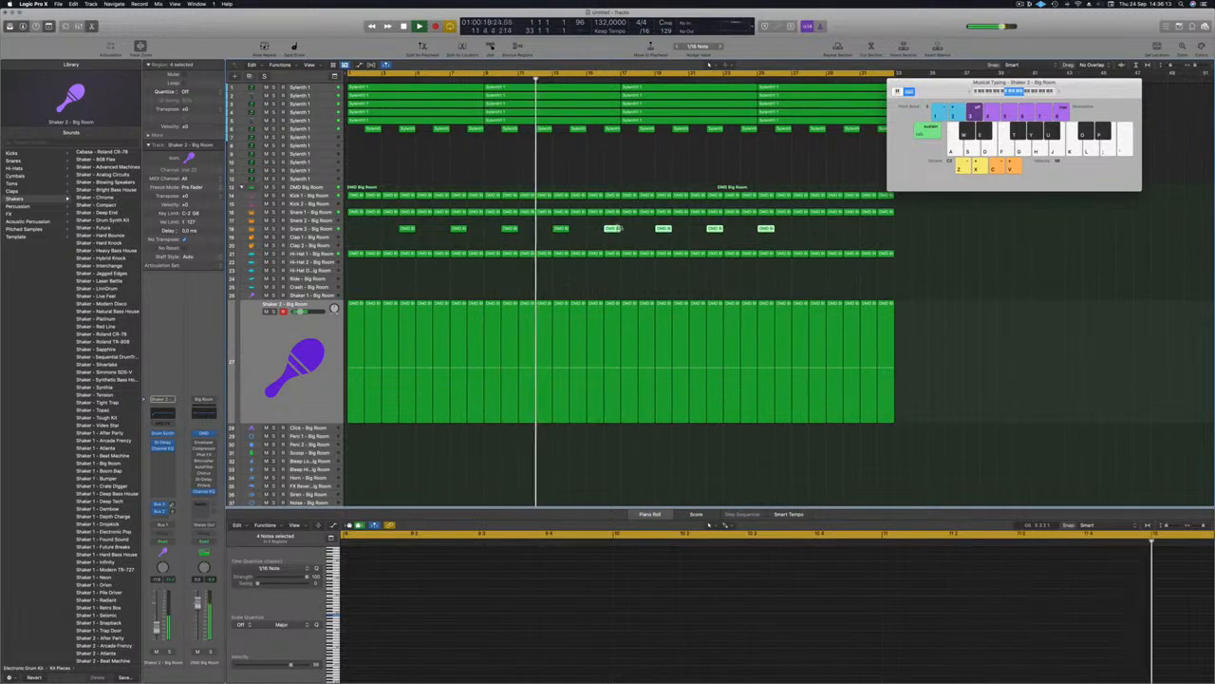
left_click_drag(613, 229, 819, 234)
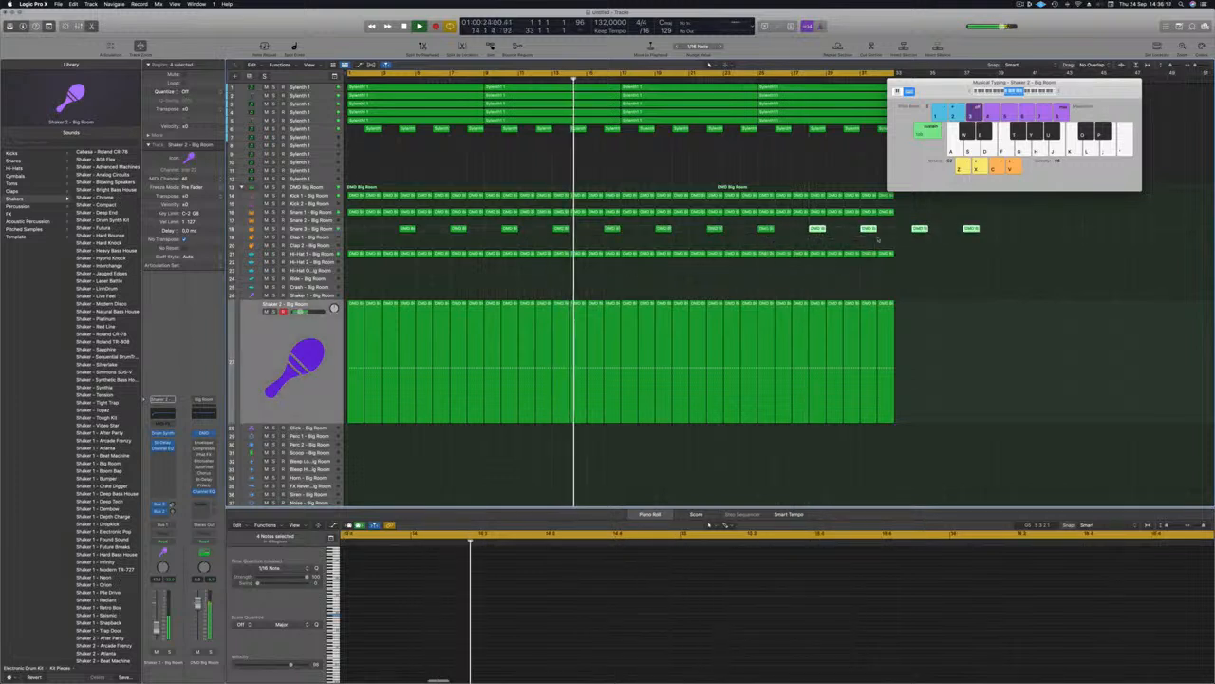
key("Delete")
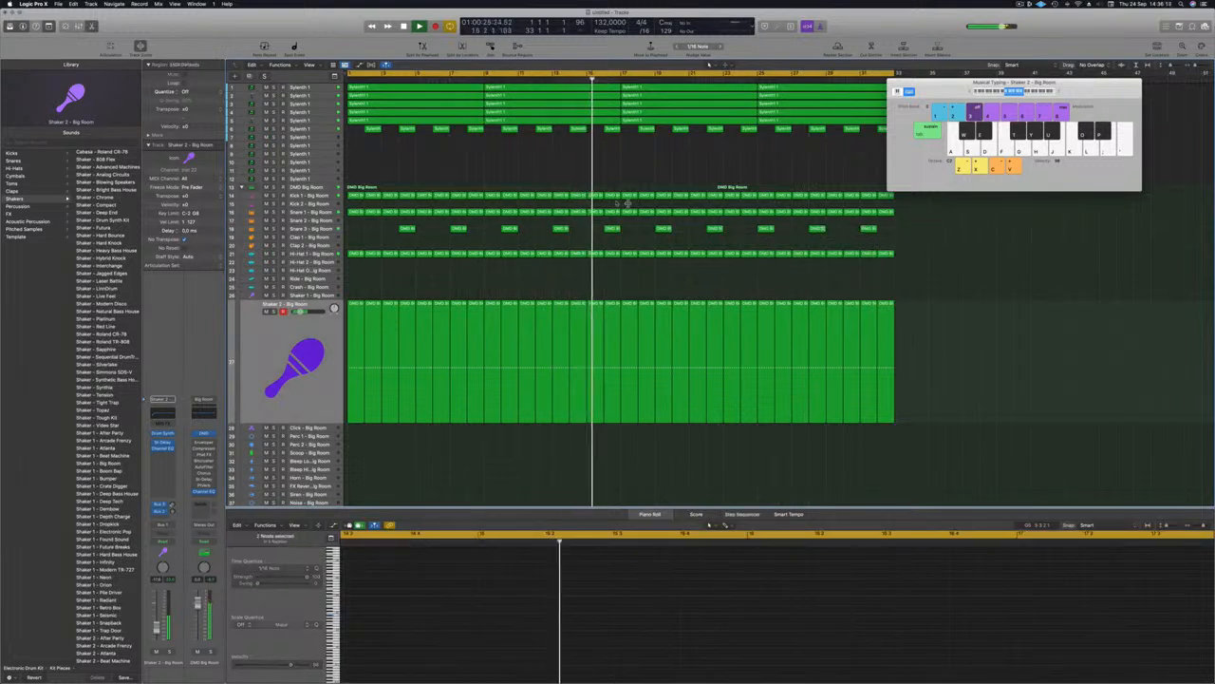
Step: Delete every Snare 3 region except the first one
left_click(323, 230)
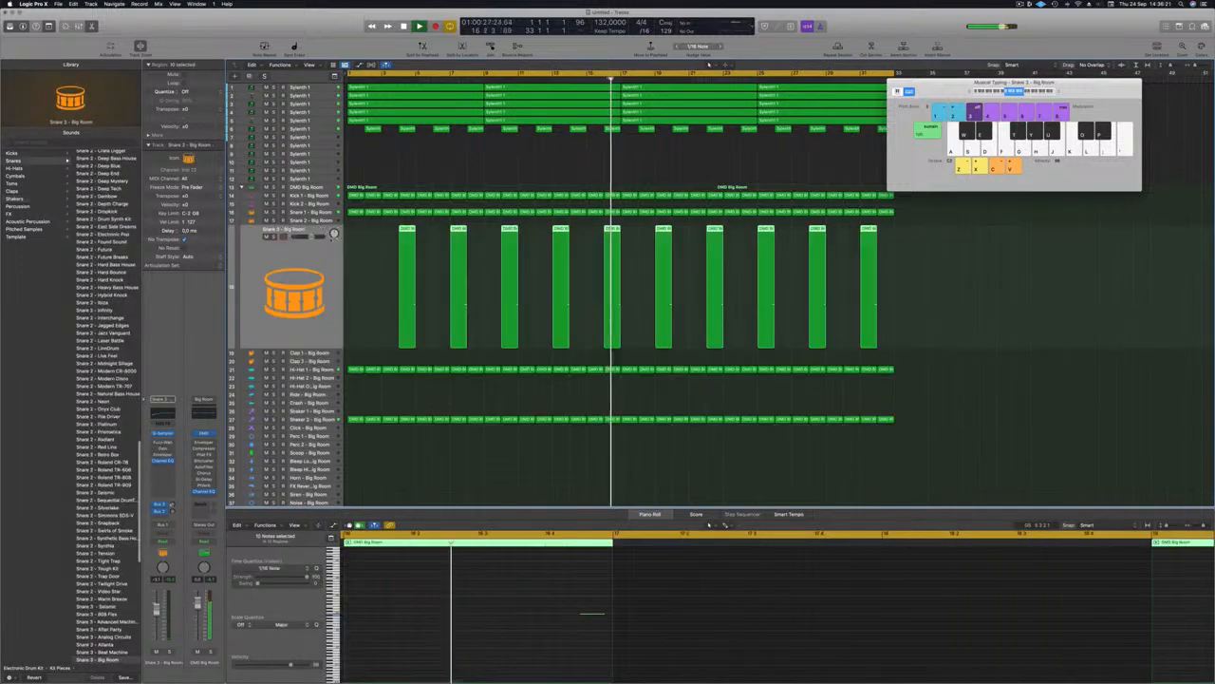
left_click_drag(833, 248, 865, 249)
key("space")
left_click_drag(439, 223, 857, 257)
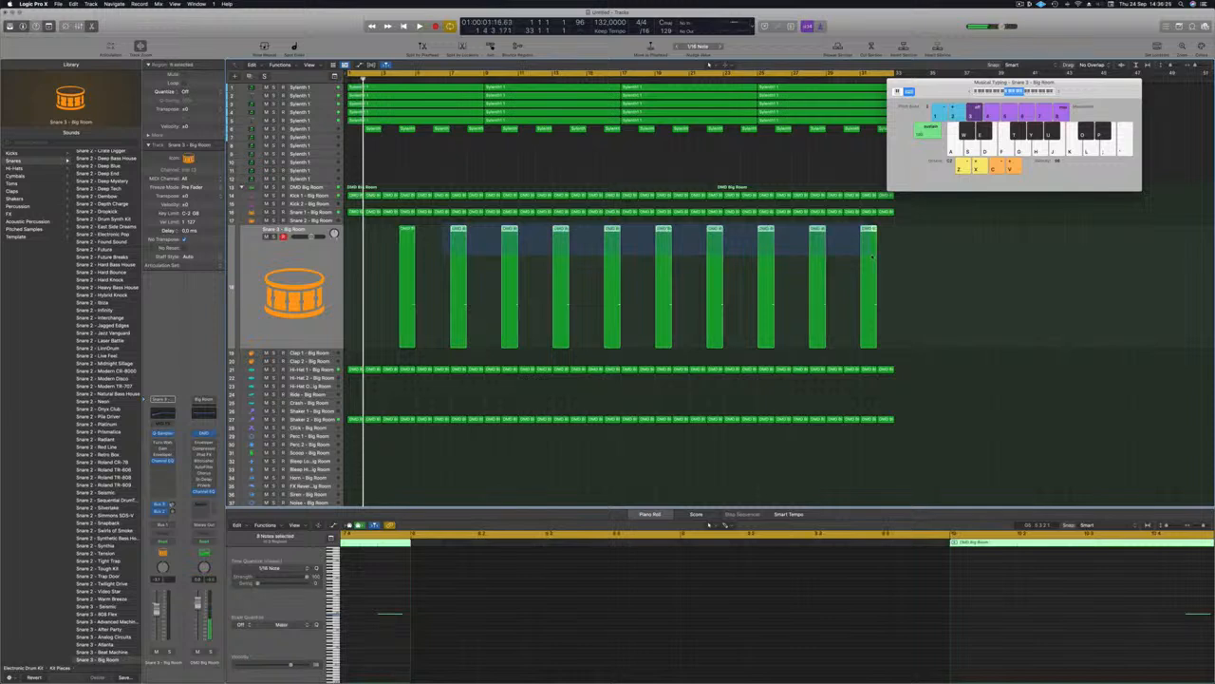
key("Delete")
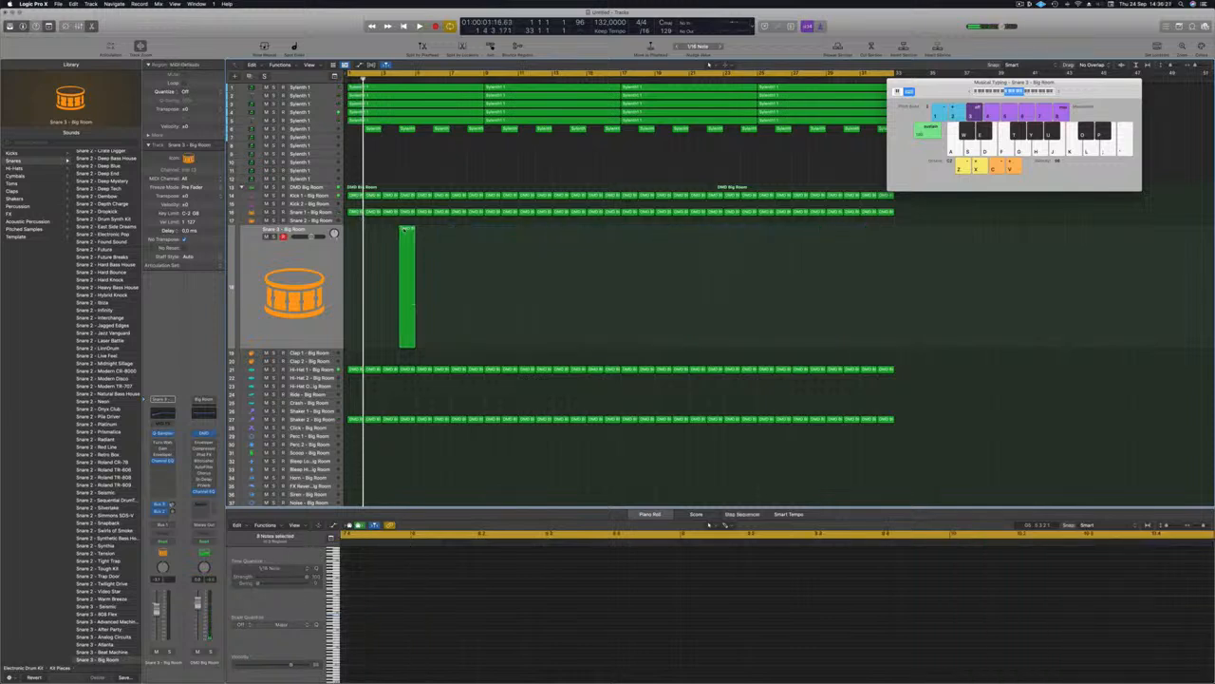
Step: Copy the remaining Snare 3 region along to make eight evenly spaced hits
left_click(404, 230)
key("space")
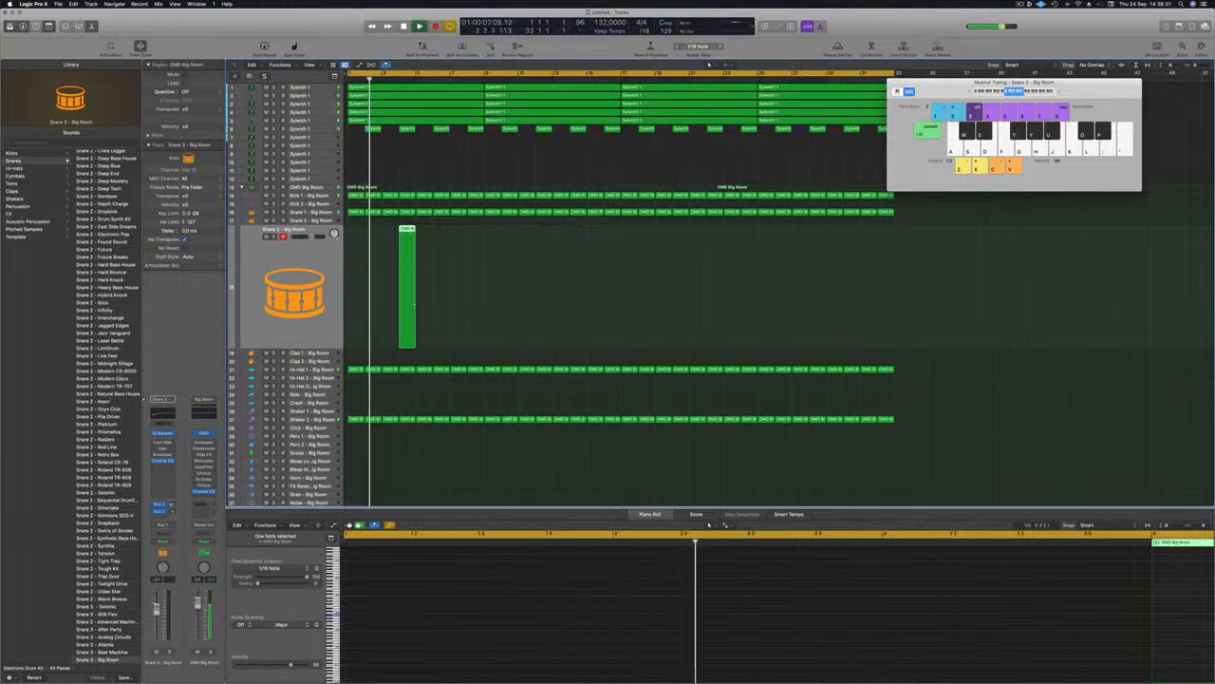
left_click_drag(410, 236, 822, 244)
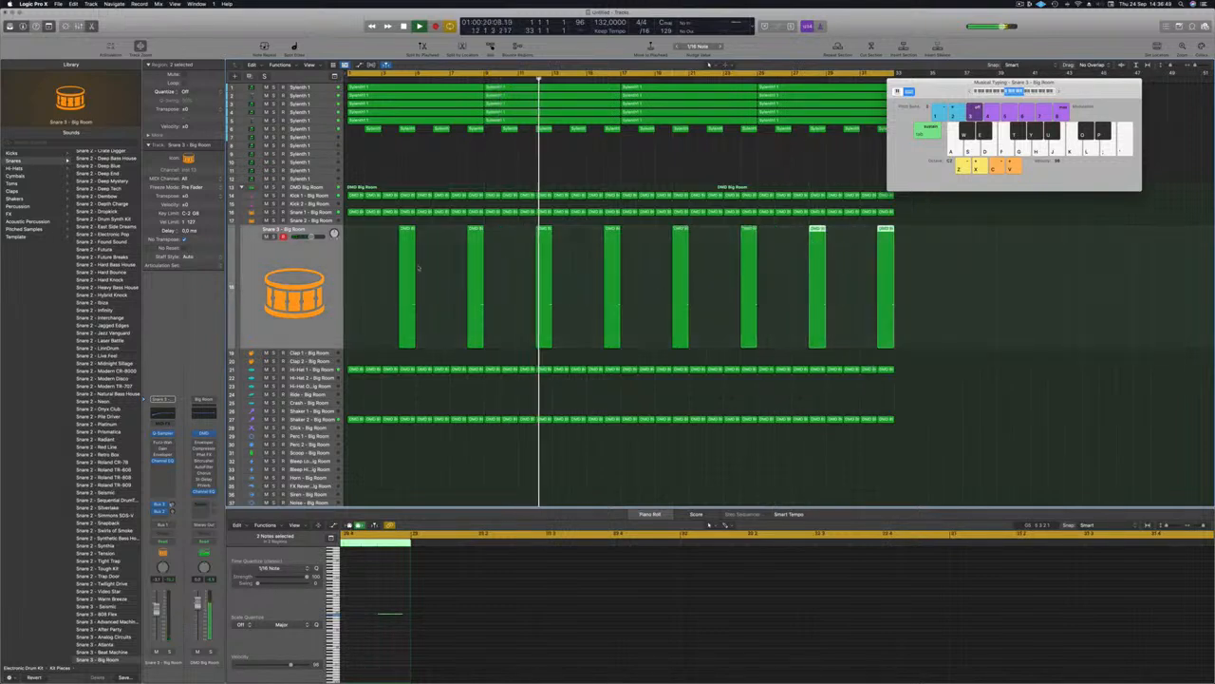
left_click(388, 267)
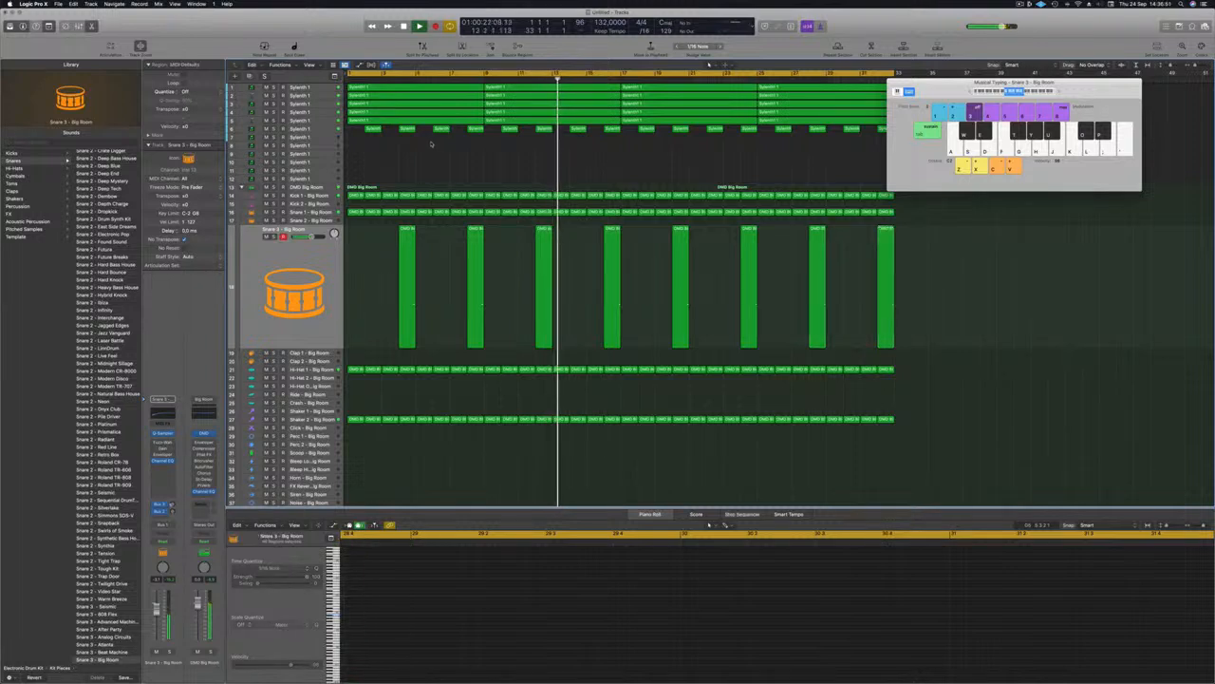
key("Return")
Step: Select all eight Snare 3 regions and zoom in on their notes in the piano roll
left_click_drag(383, 296, 1079, 326)
left_click(387, 596)
key("super+a")
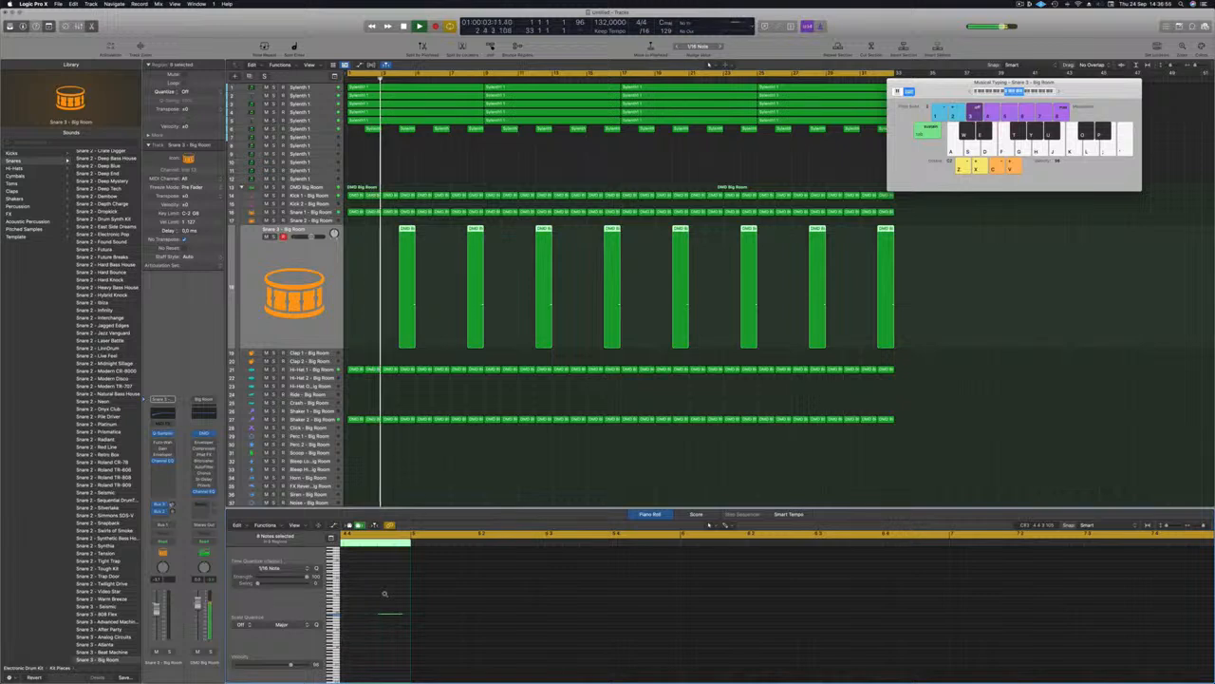
key("super+Right")
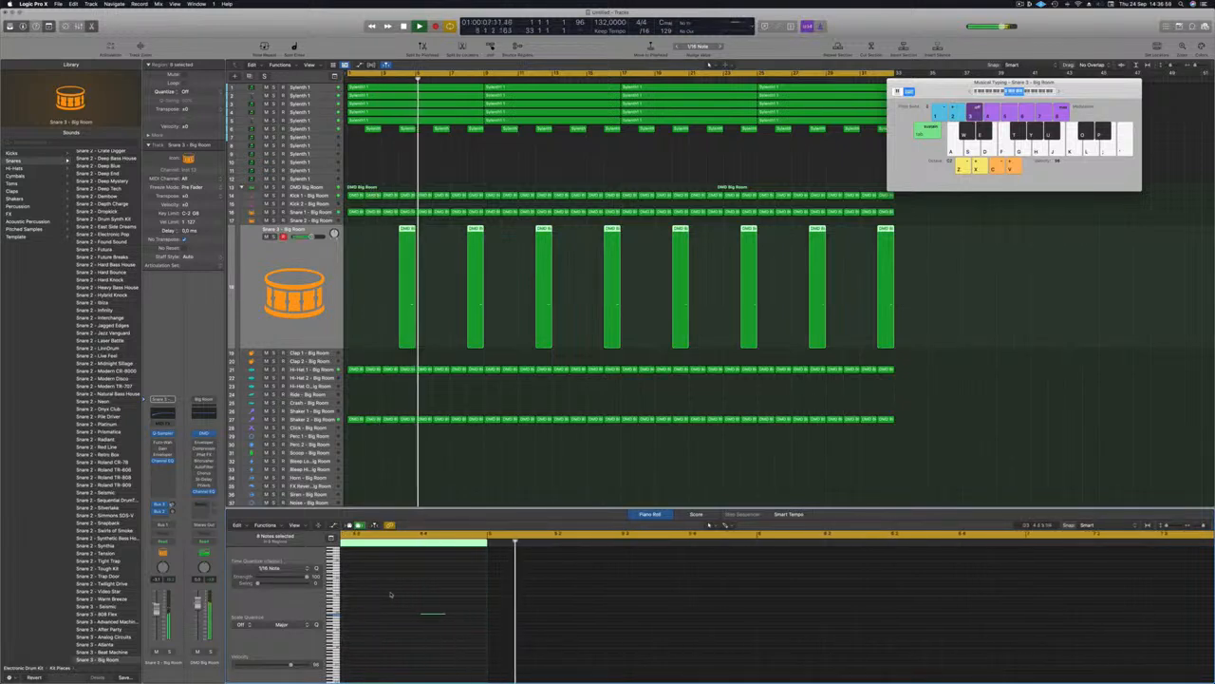
key("Return")
left_click(378, 289)
key("Return")
Step: Copy the first Shaker 2 region up onto the Crash track at the project start
scroll(379, 287, "down", 5)
scroll(371, 314, "down", 3)
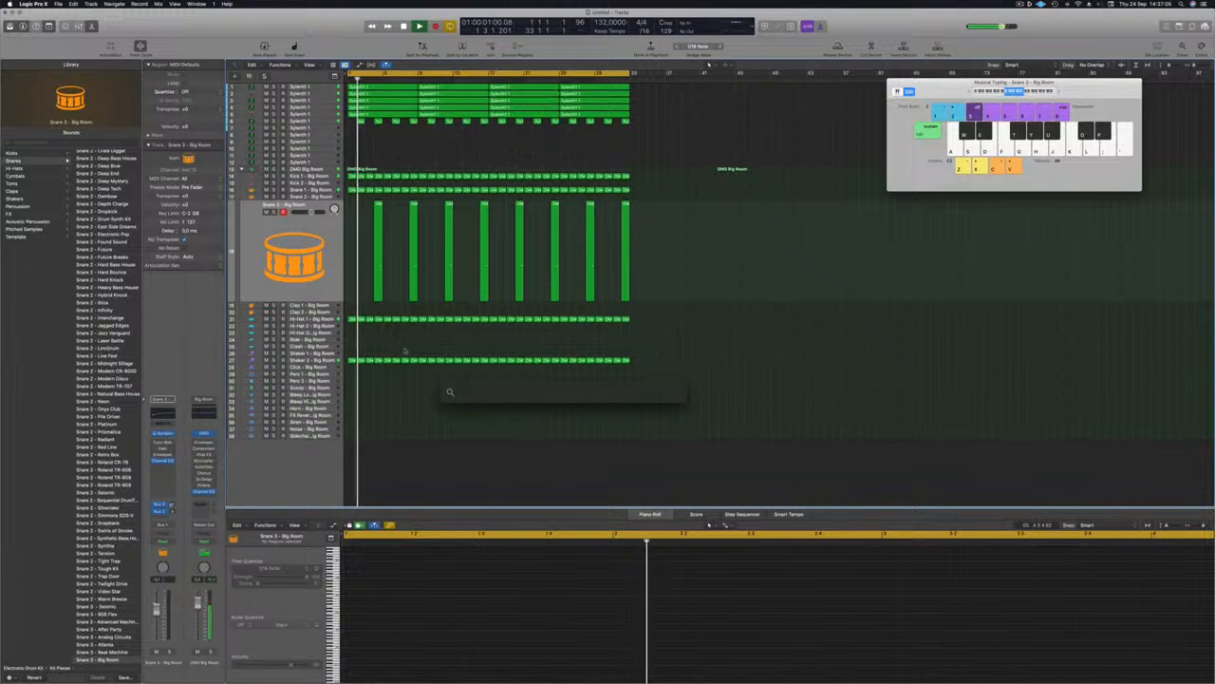
scroll(410, 365, "up", 1)
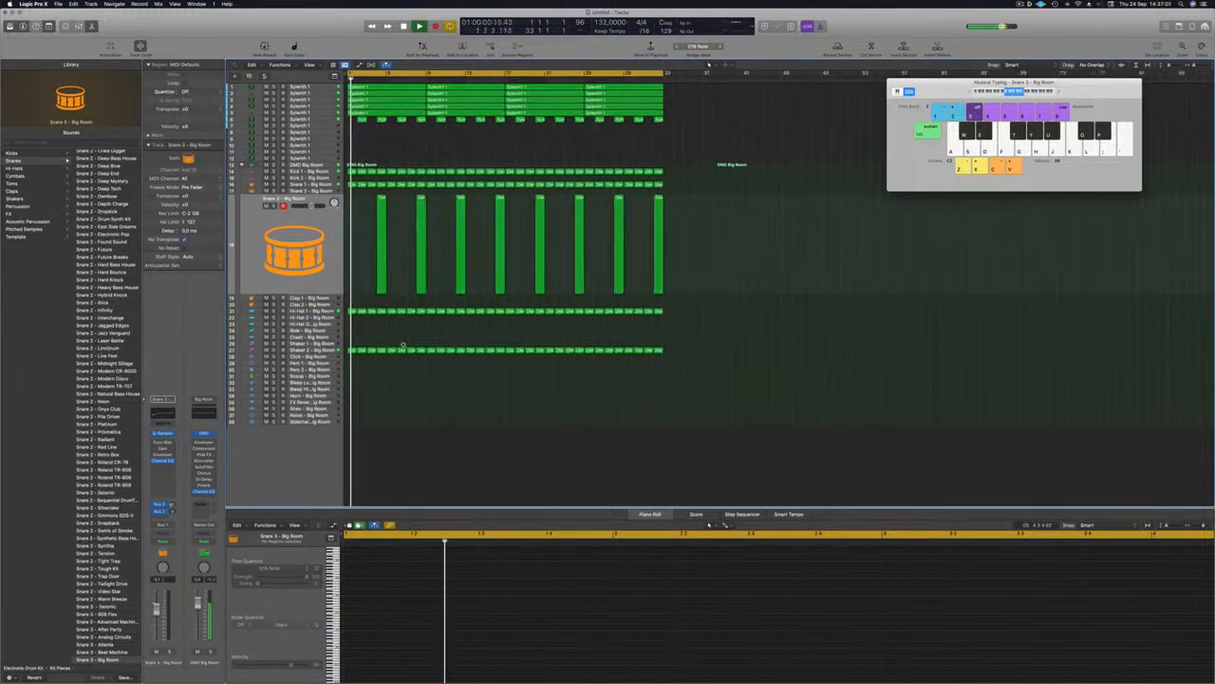
scroll(343, 343, "up", 2)
left_click(350, 350)
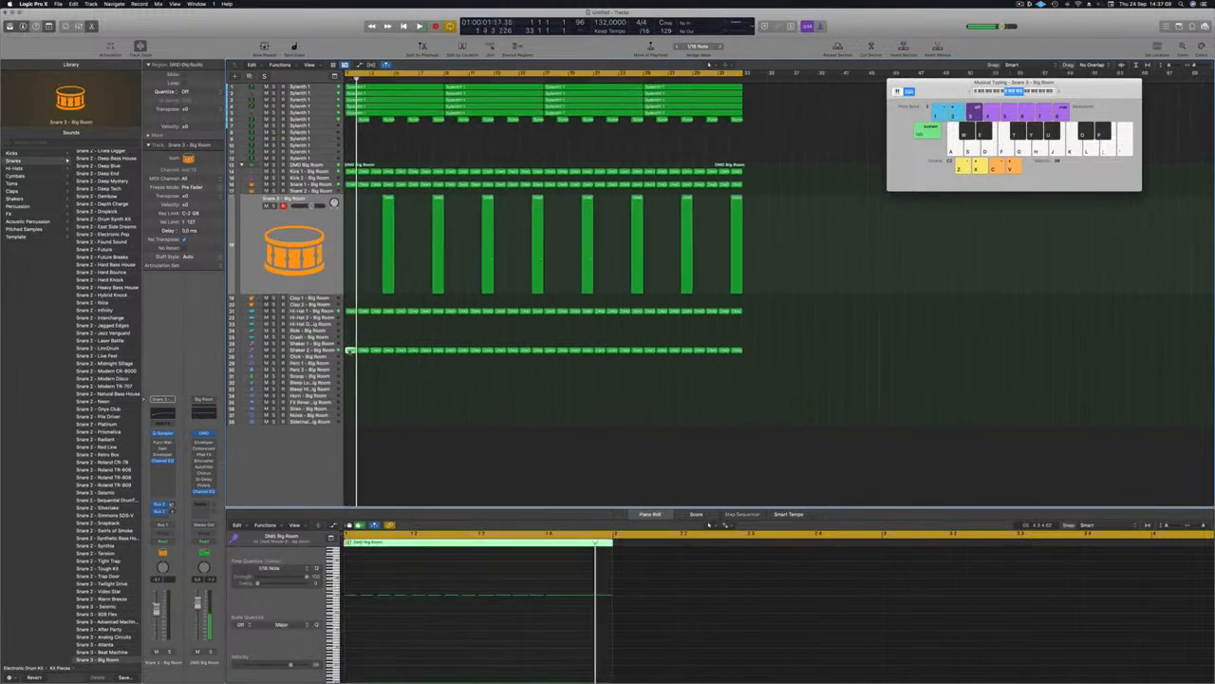
key("space")
left_click_drag(349, 351, 352, 338)
left_click_drag(365, 591, 620, 615)
Step: Copy the Crash region further along so crash hits repeat on the track
left_click(314, 338)
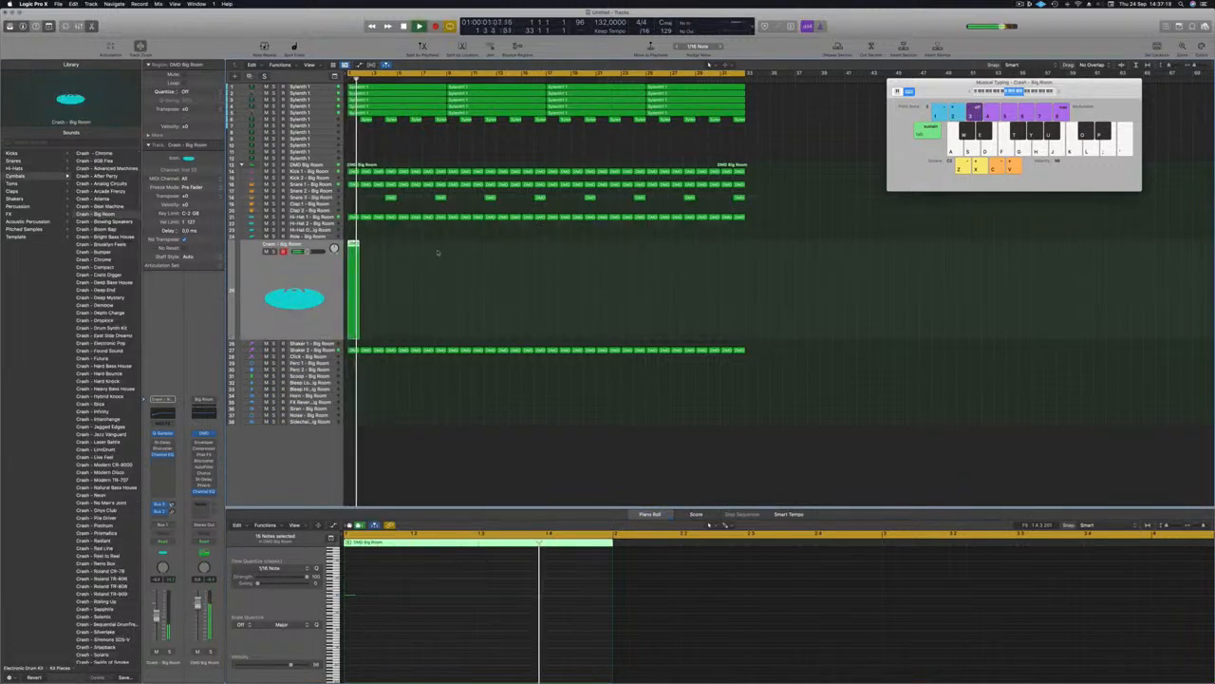
left_click_drag(352, 244, 553, 269)
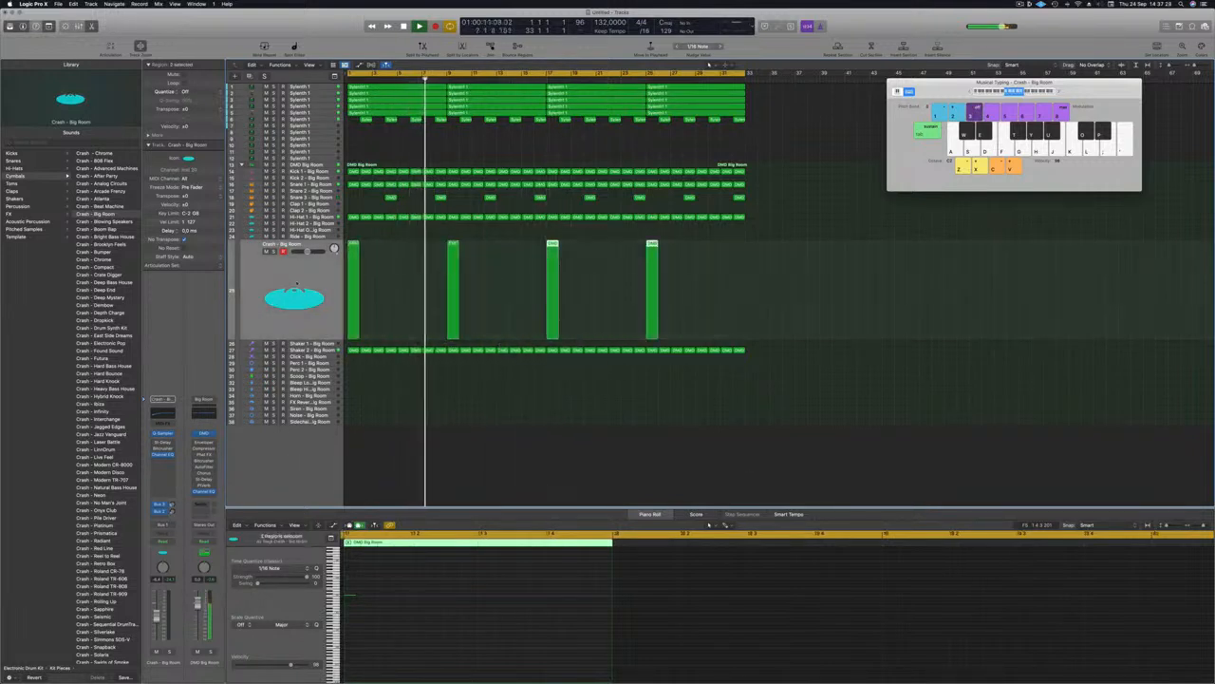
scroll(397, 338, "down", 1)
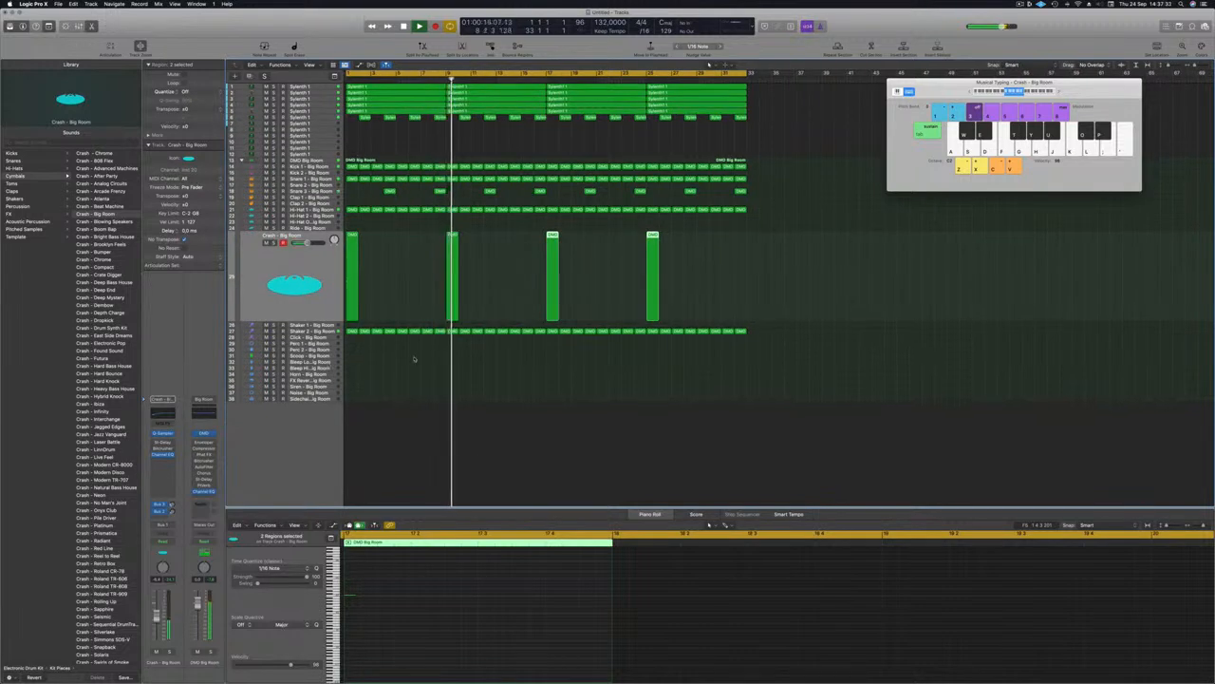
key("Return")
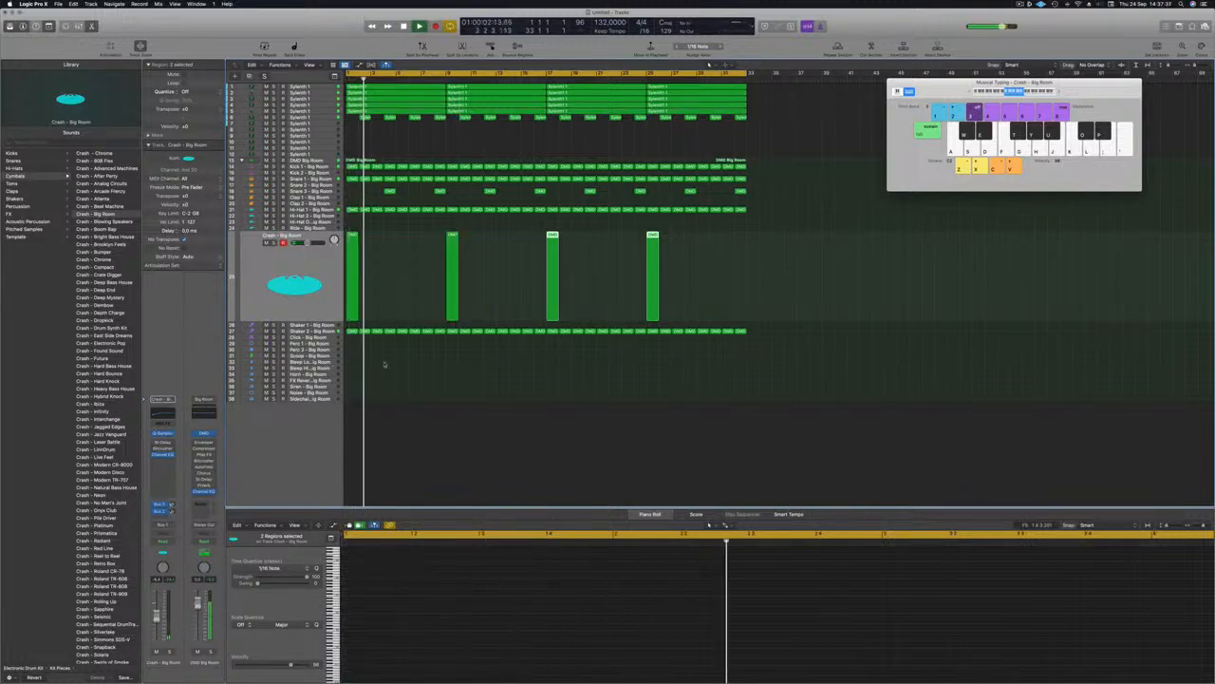
scroll(383, 362, "up", 3)
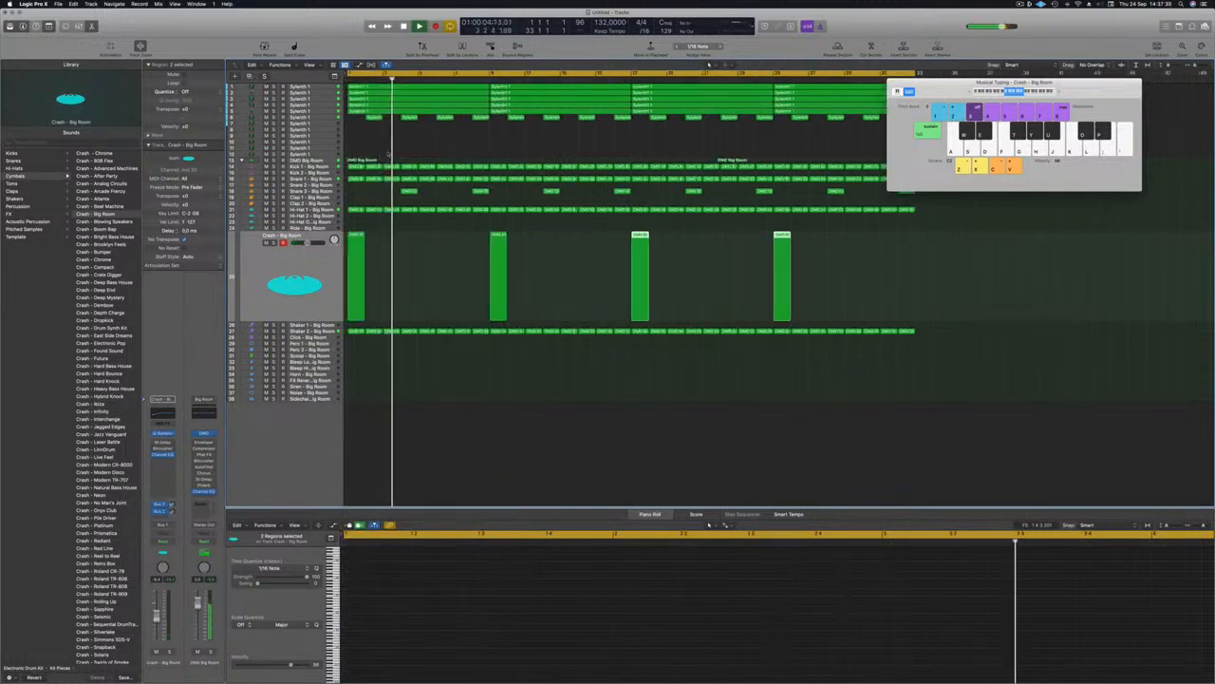
Step: Copy the first DMD Big Room crash region onto the Perc 1 track at bar 1
left_click(359, 166)
left_click_drag(359, 166, 361, 344)
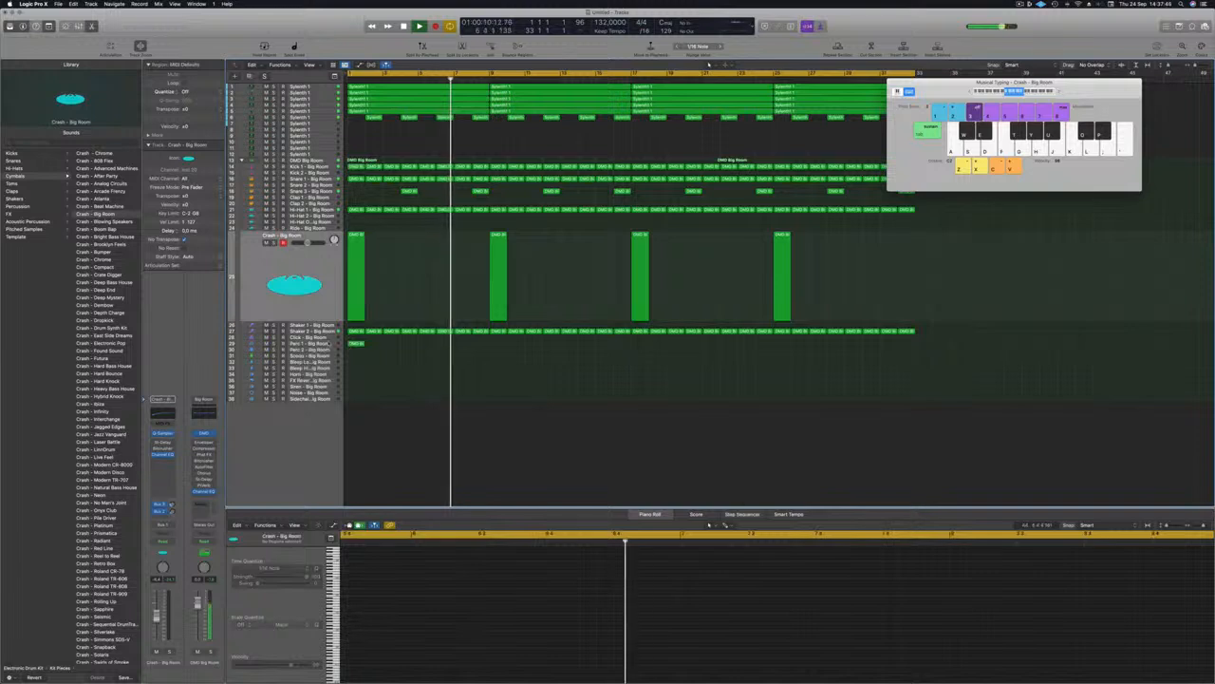
left_click(358, 343)
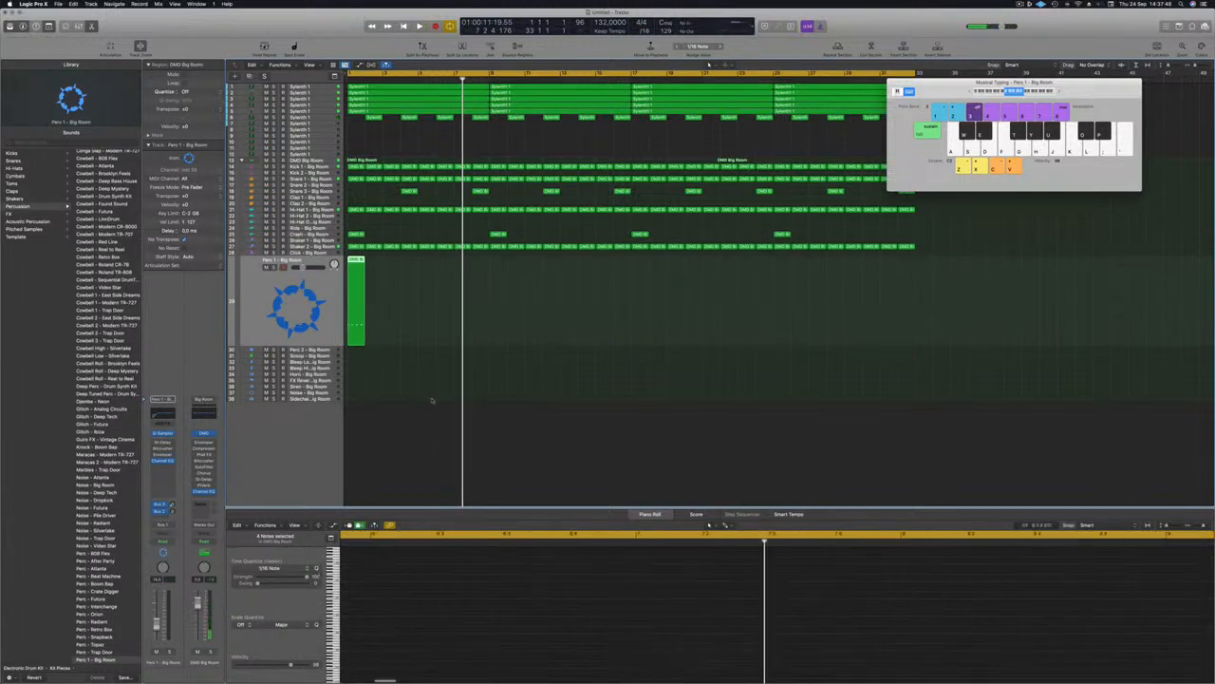
Step: Select the Perc 1 region at bar 1 and bring up Save As for the project
left_click(354, 270)
scroll(382, 601, "down", 2)
left_click(371, 661)
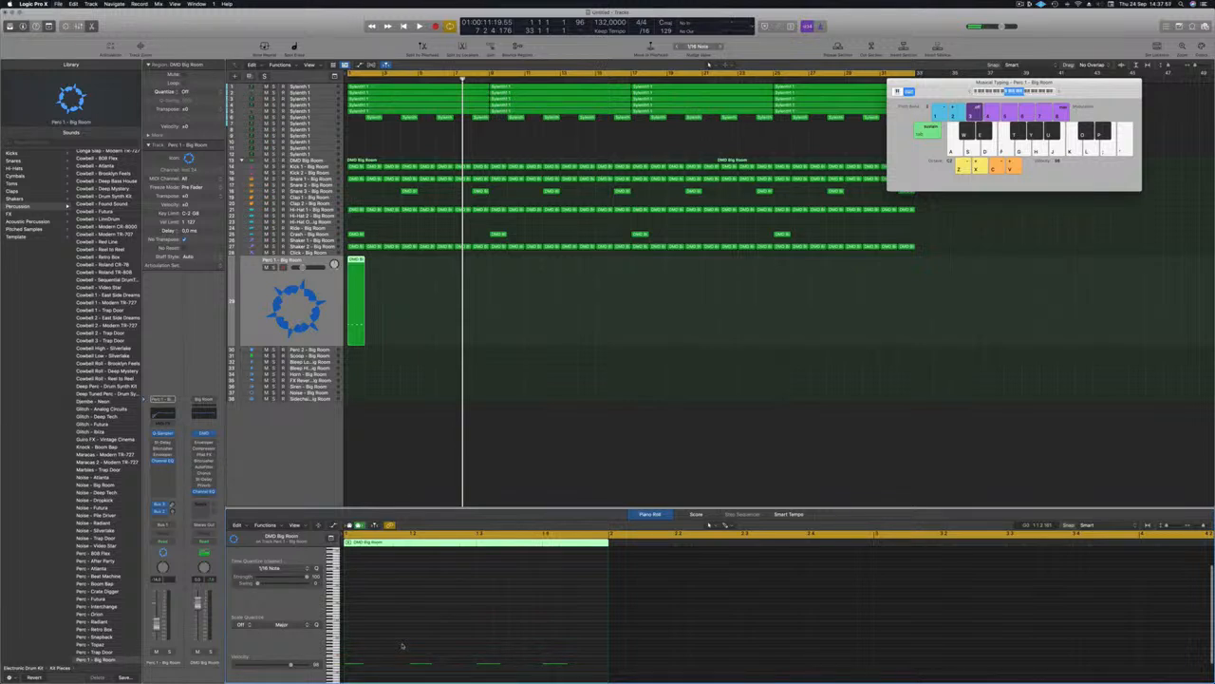
key("super+s")
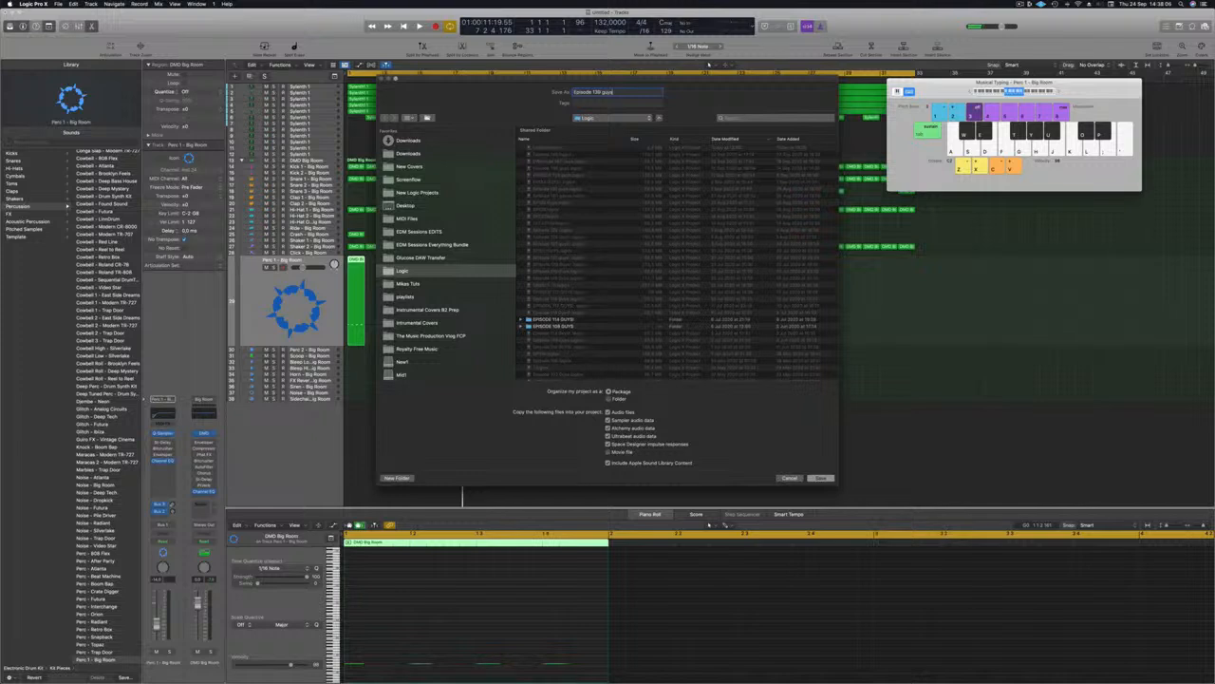
Step: Save the project as 'Episode 139 guys' and play from bar 1
key("Return")
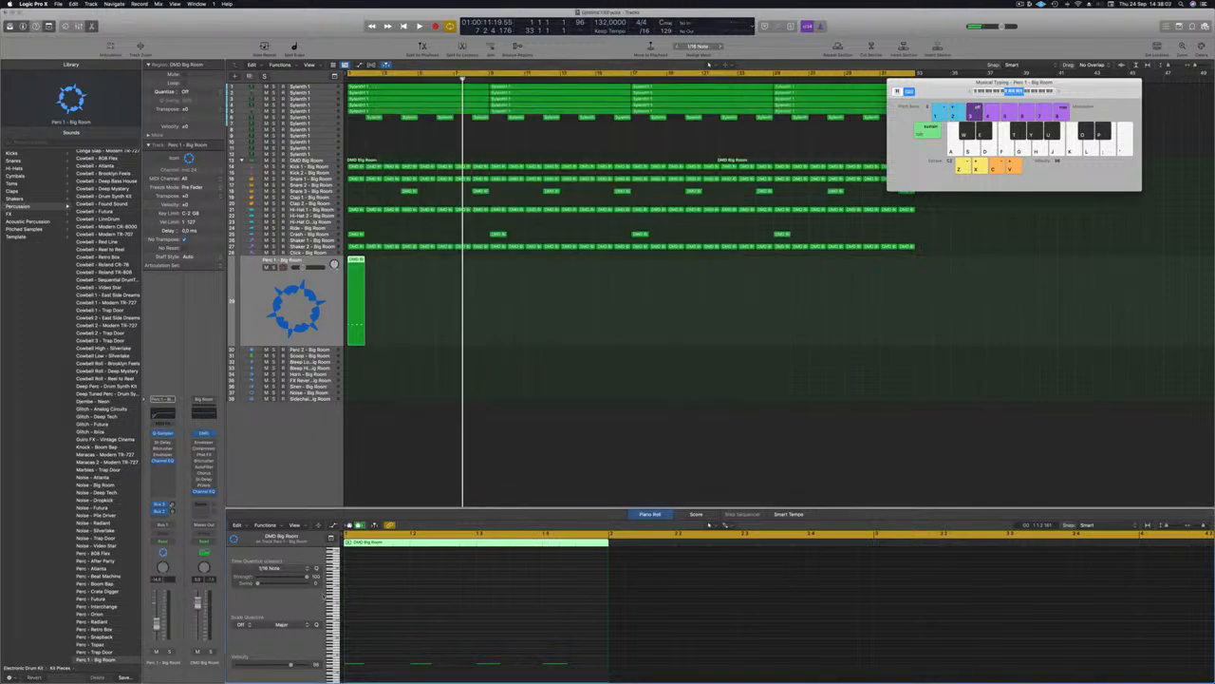
key("space")
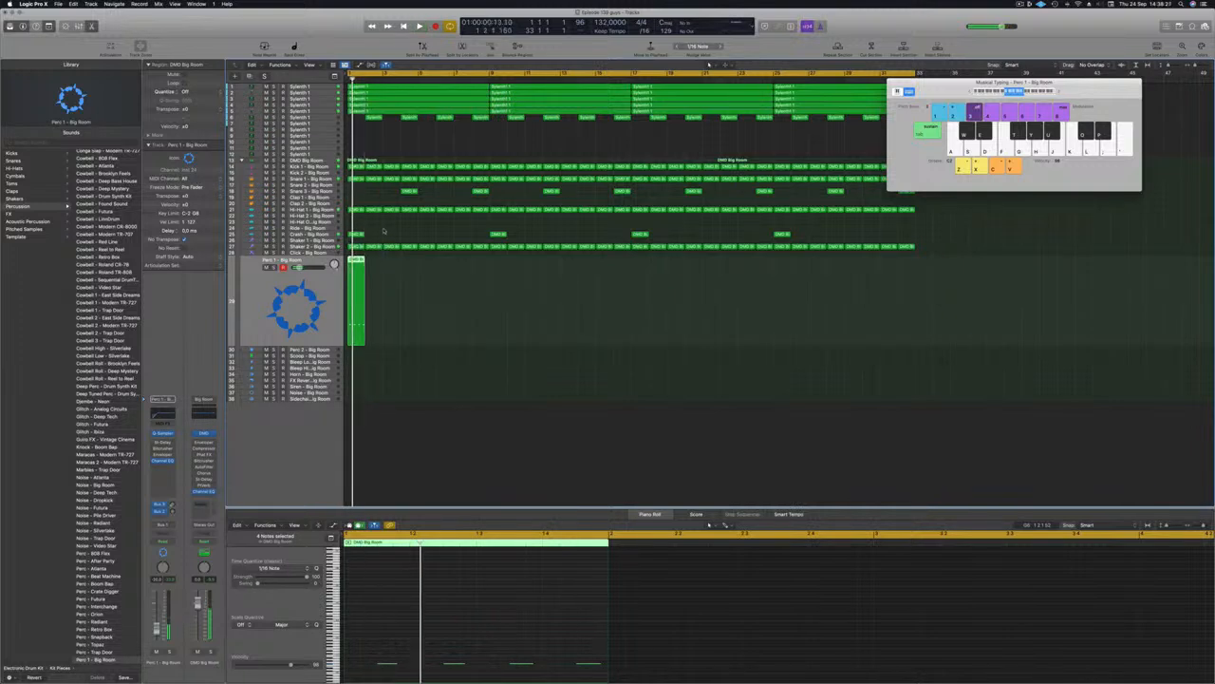
Step: Repeat the Perc 1 regions from four to eight, then copy them to fill the arrangement
left_click_drag(357, 261, 392, 270)
key("space")
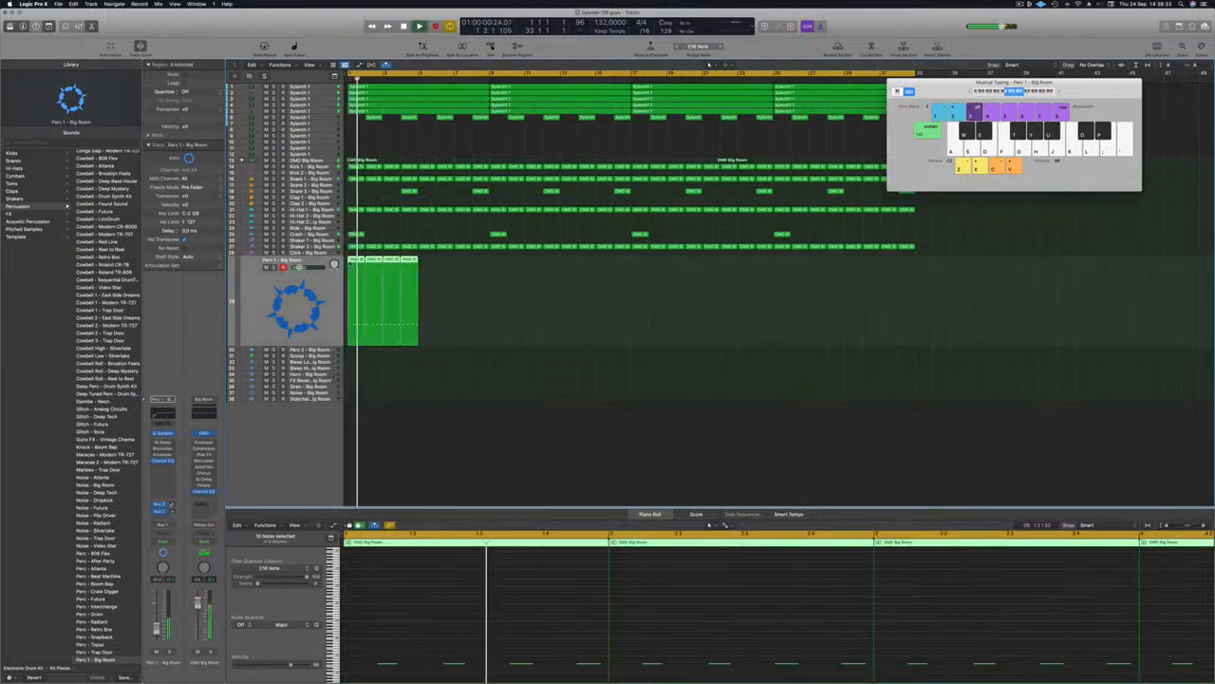
key("super+r")
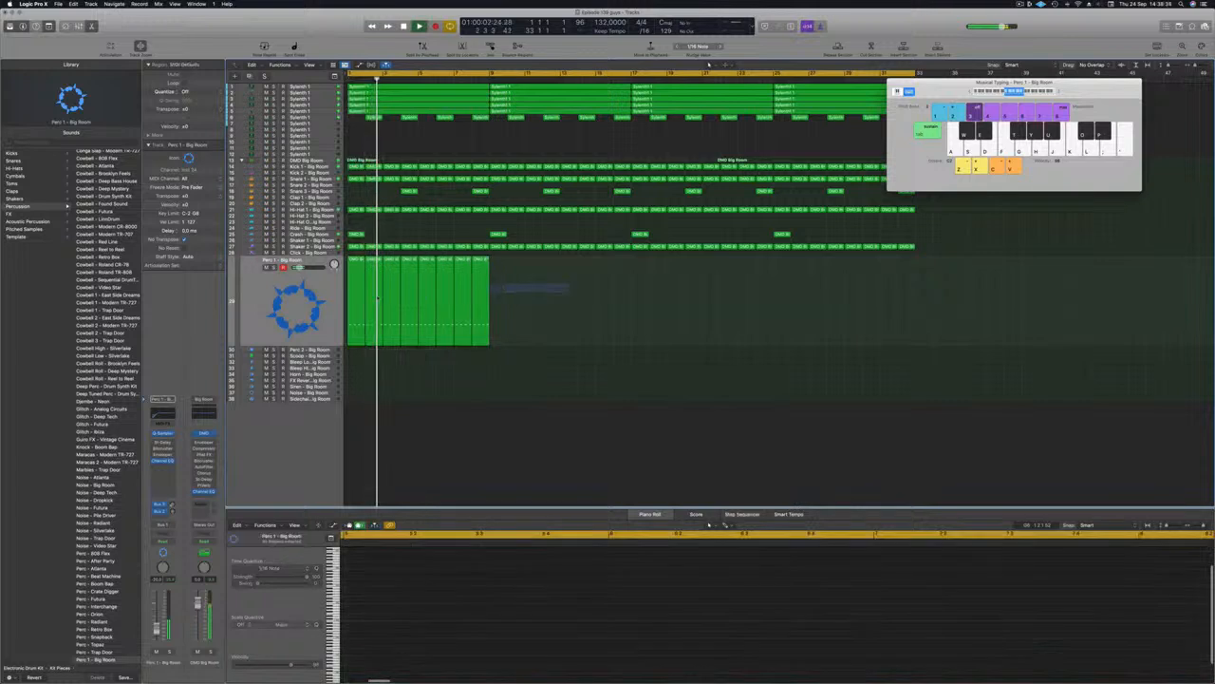
left_click_drag(353, 260, 541, 288)
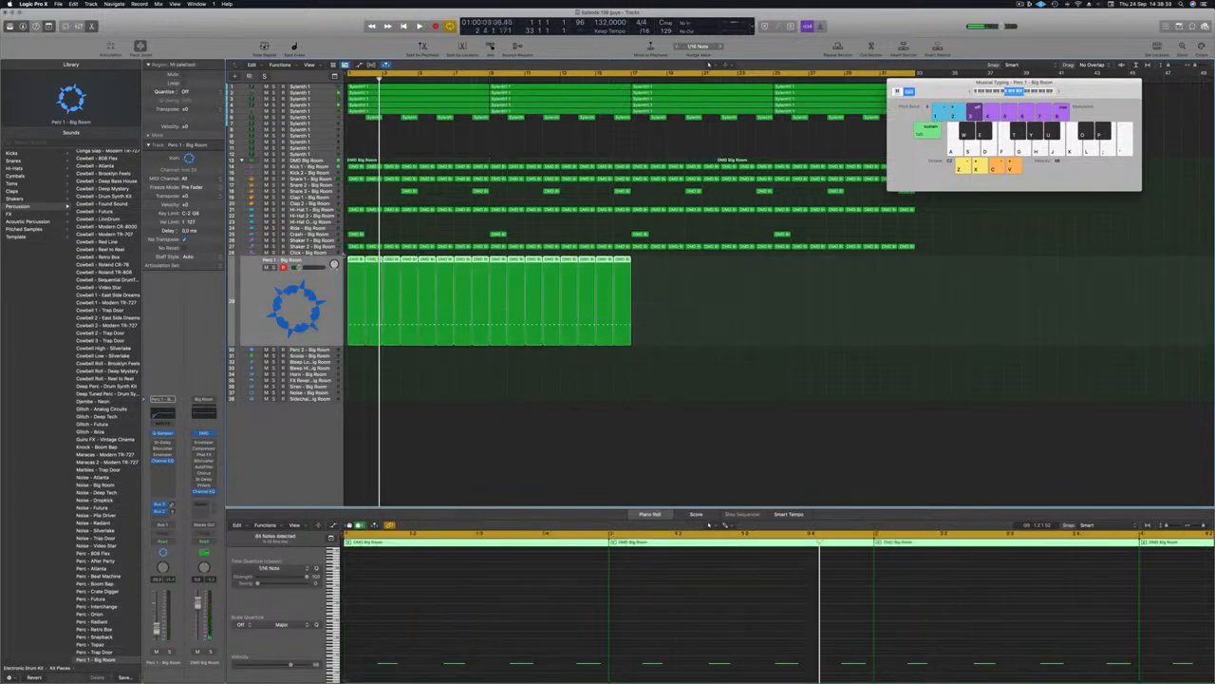
left_click_drag(357, 288, 640, 287)
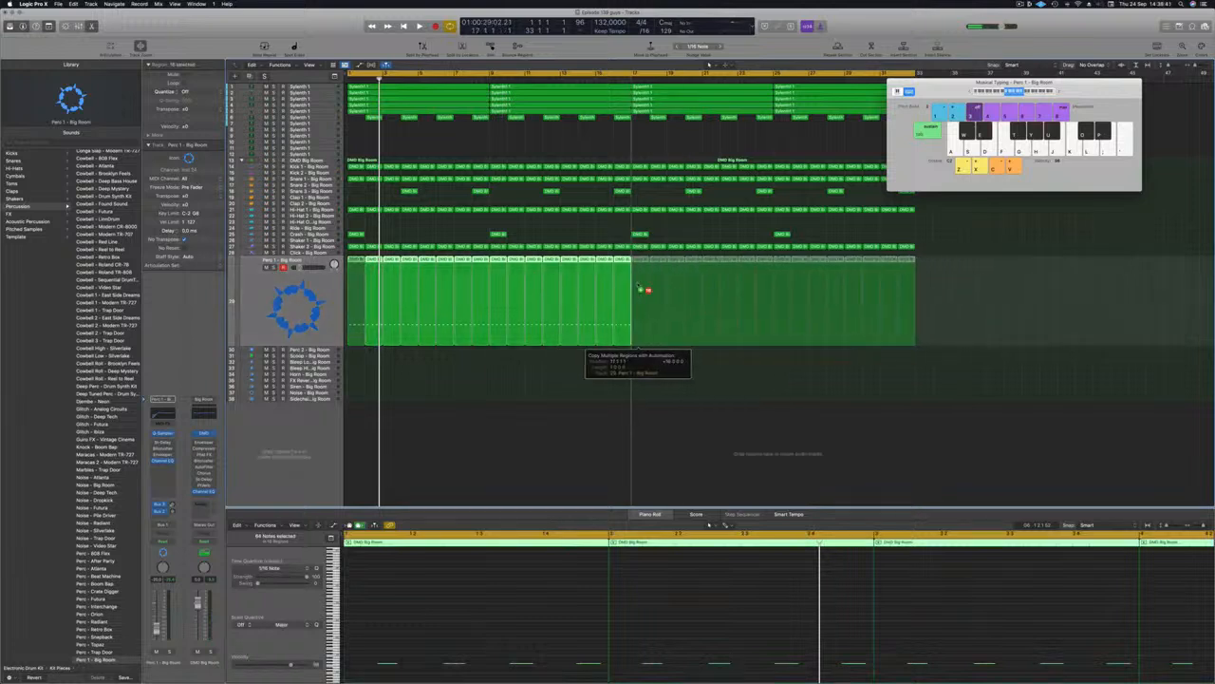
left_click_drag(551, 295, 551, 295)
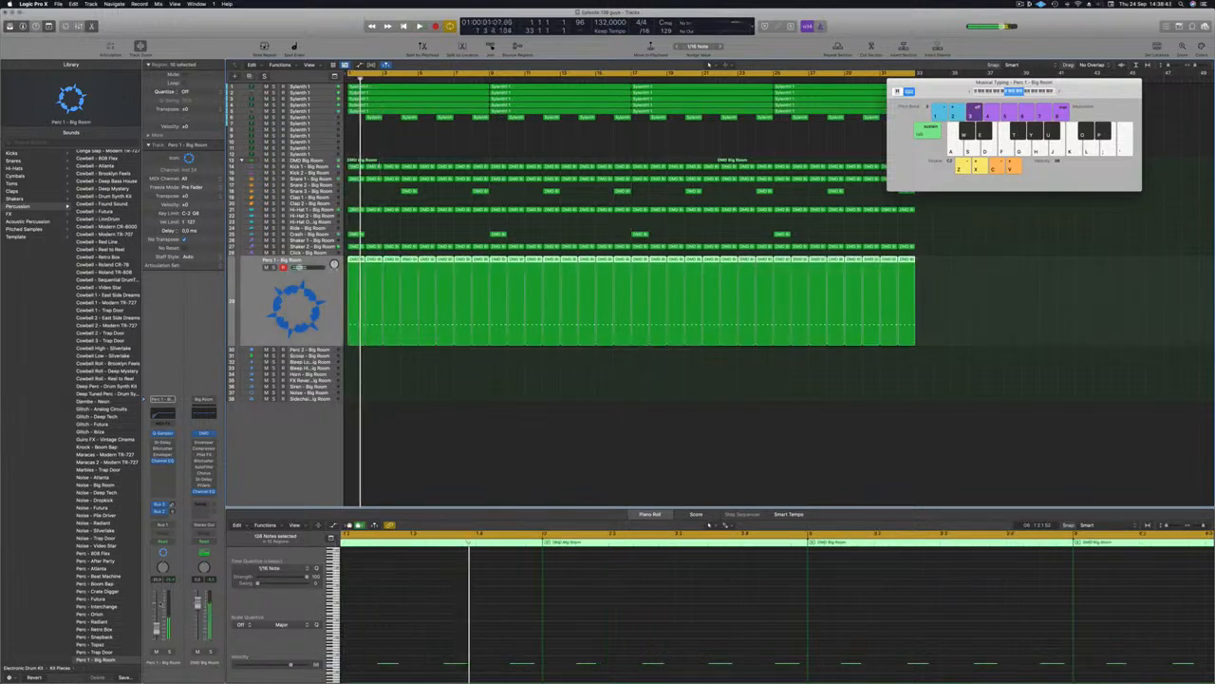
Step: Solo and unsolo Perc 1 to audition it from the start
key("Return")
left_click(172, 651)
left_click(173, 651)
key("Return")
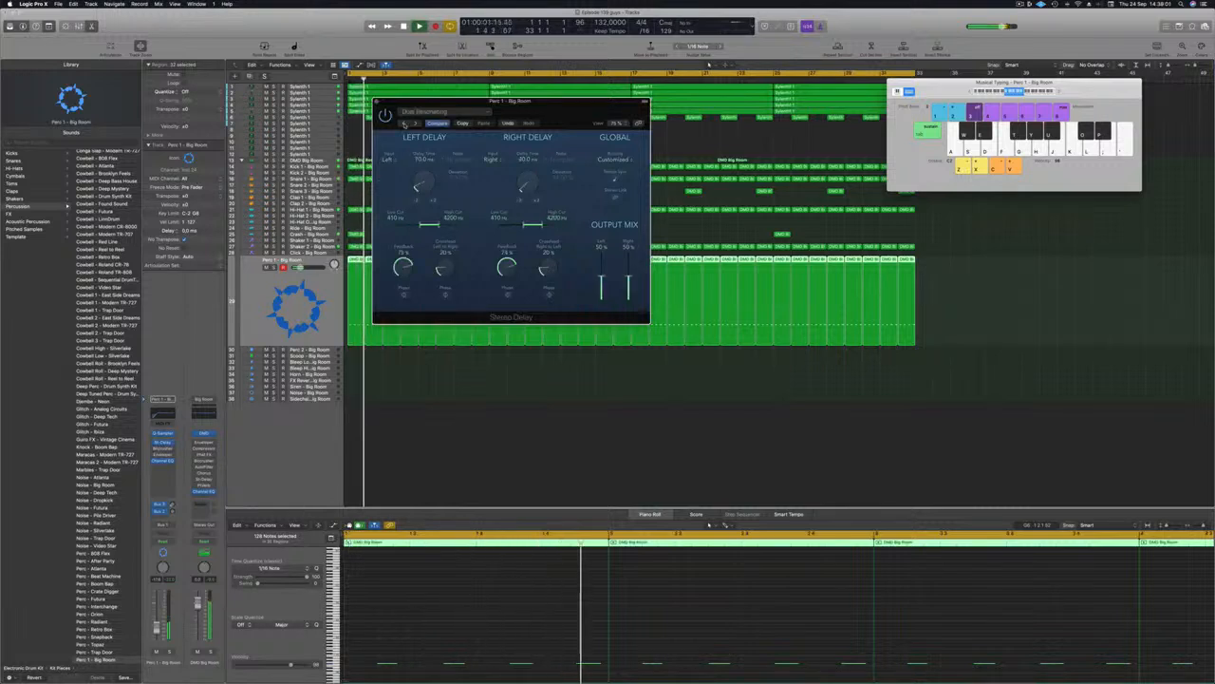
Step: Audition Stereo Delay presets on soloed Perc 1, settling on a dual feedback preset
left_click(404, 125)
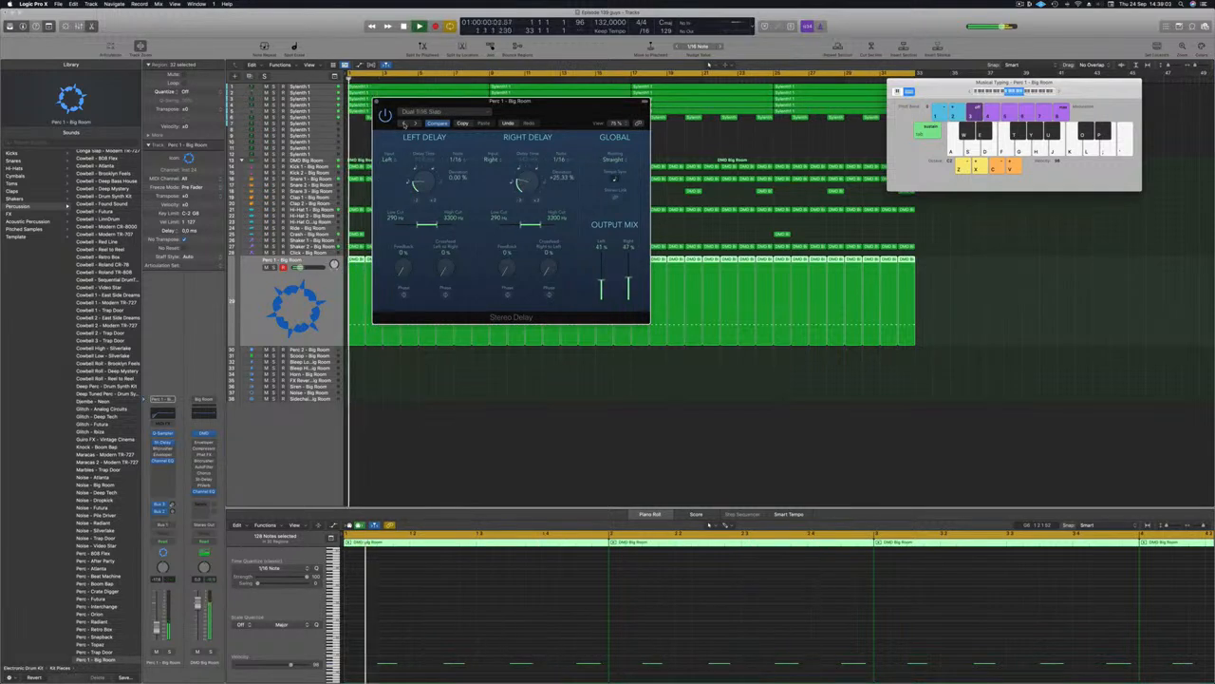
left_click(404, 125)
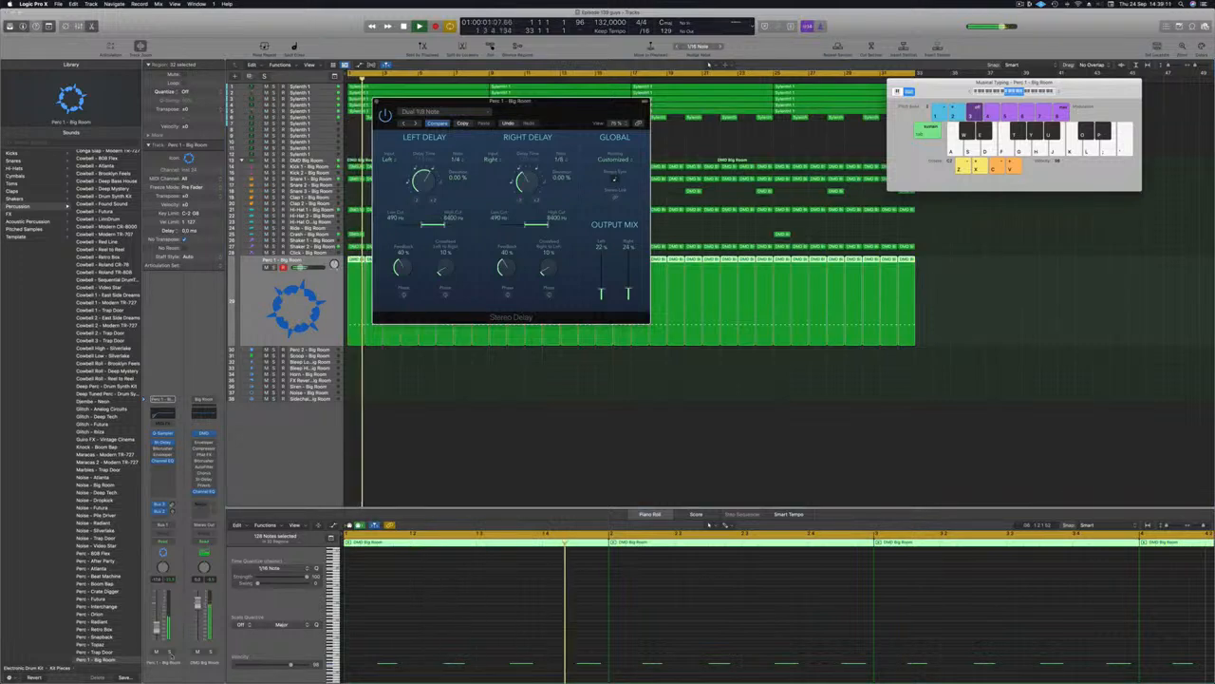
left_click(405, 123)
key("space")
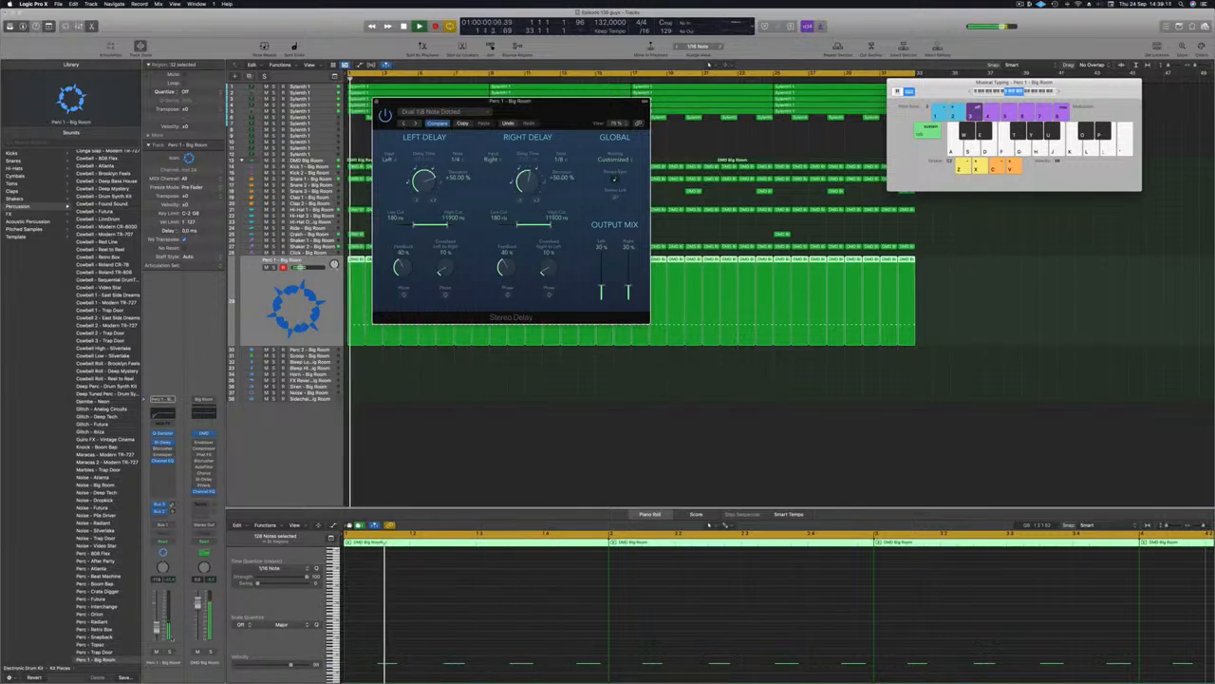
left_click(170, 651)
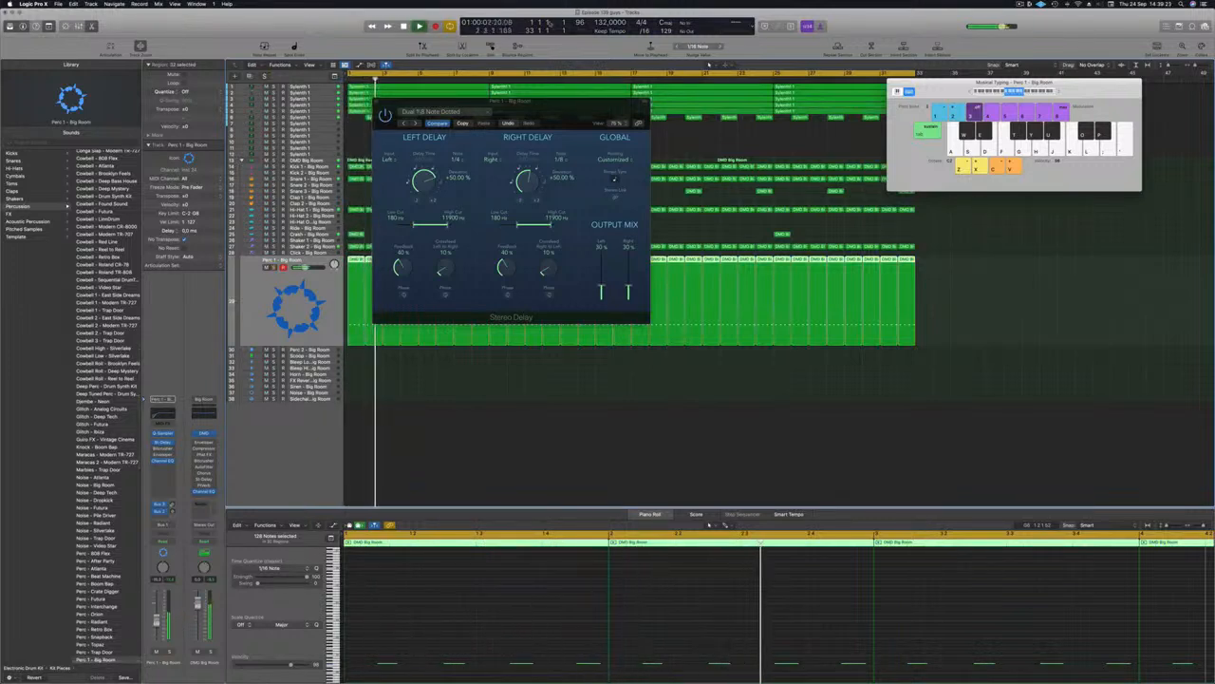
left_click(403, 124)
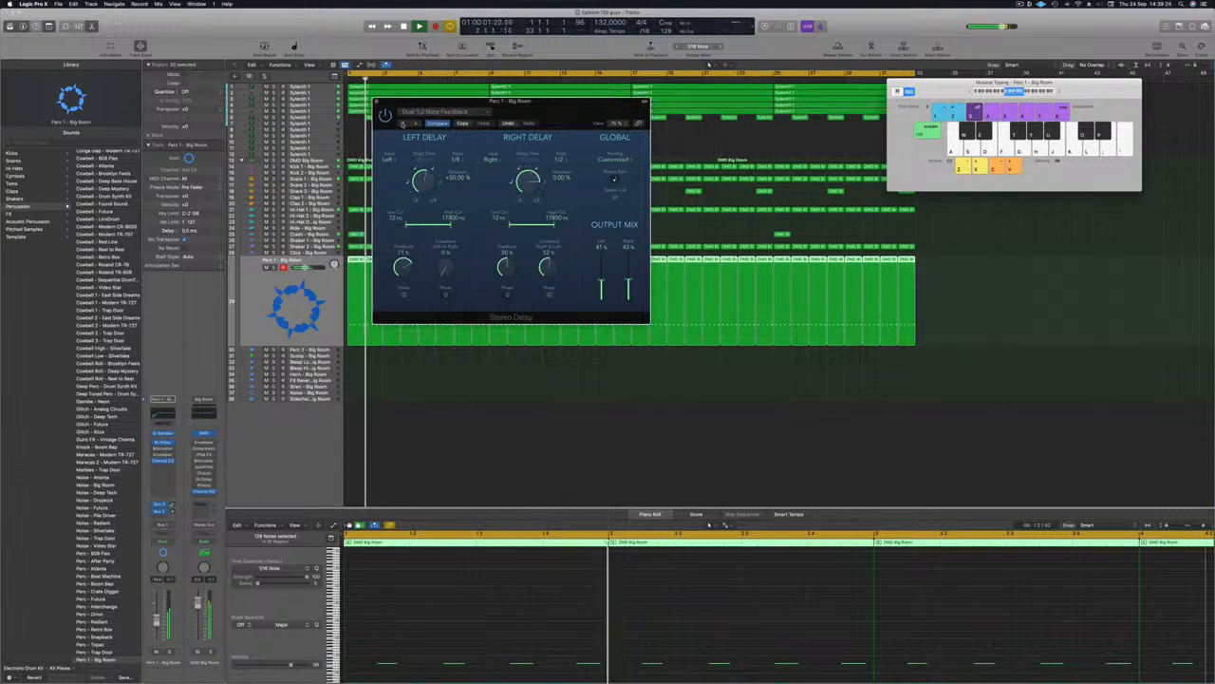
Step: Raise both delay High Cut knobs to 20000 Hz and close the plug-in window
left_click_drag(465, 102, 485, 92)
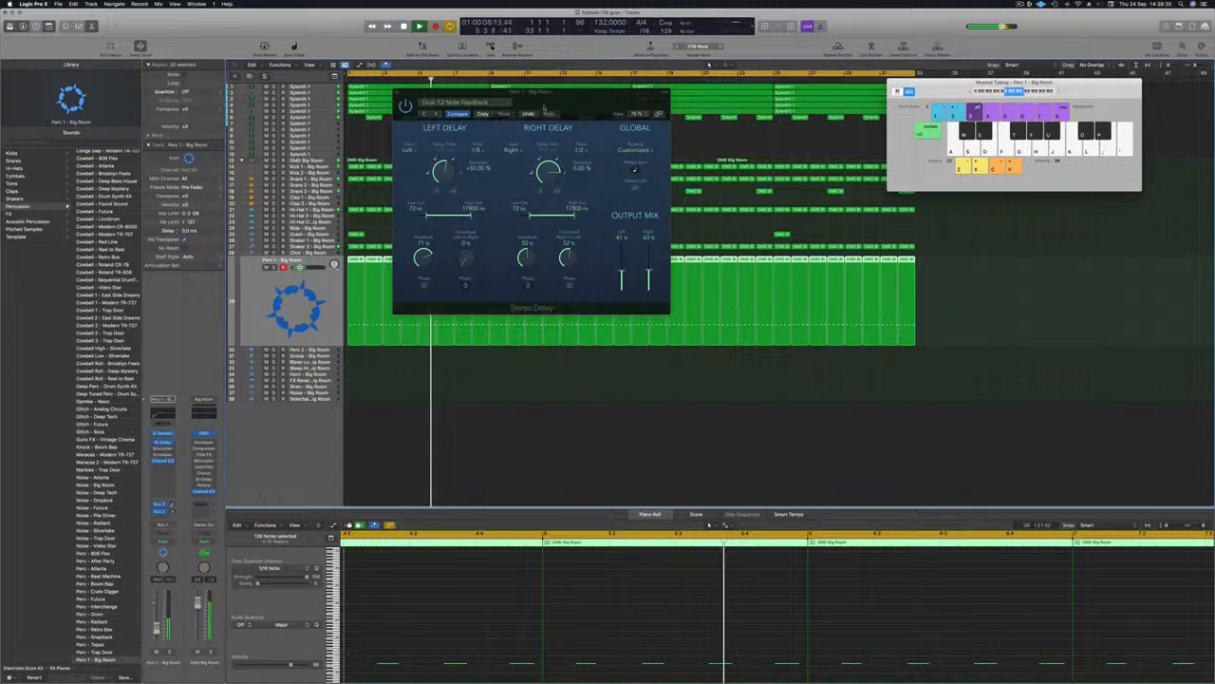
left_click_drag(575, 216, 604, 215)
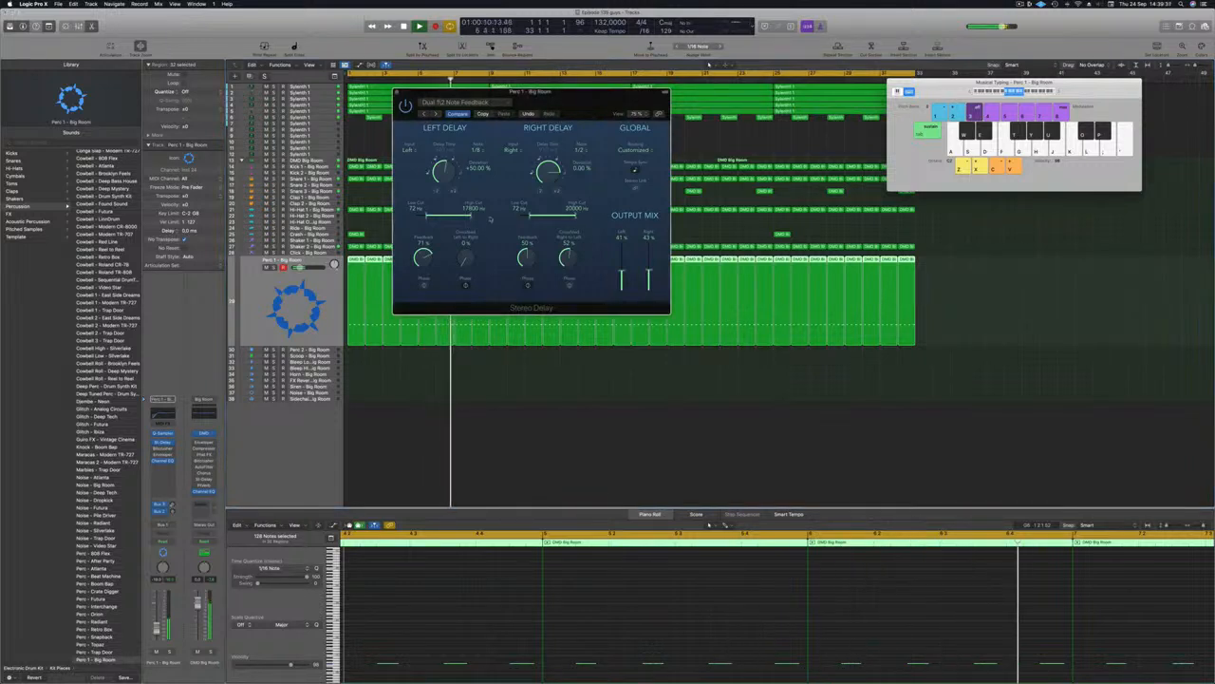
left_click_drag(473, 216, 498, 217)
key("Return")
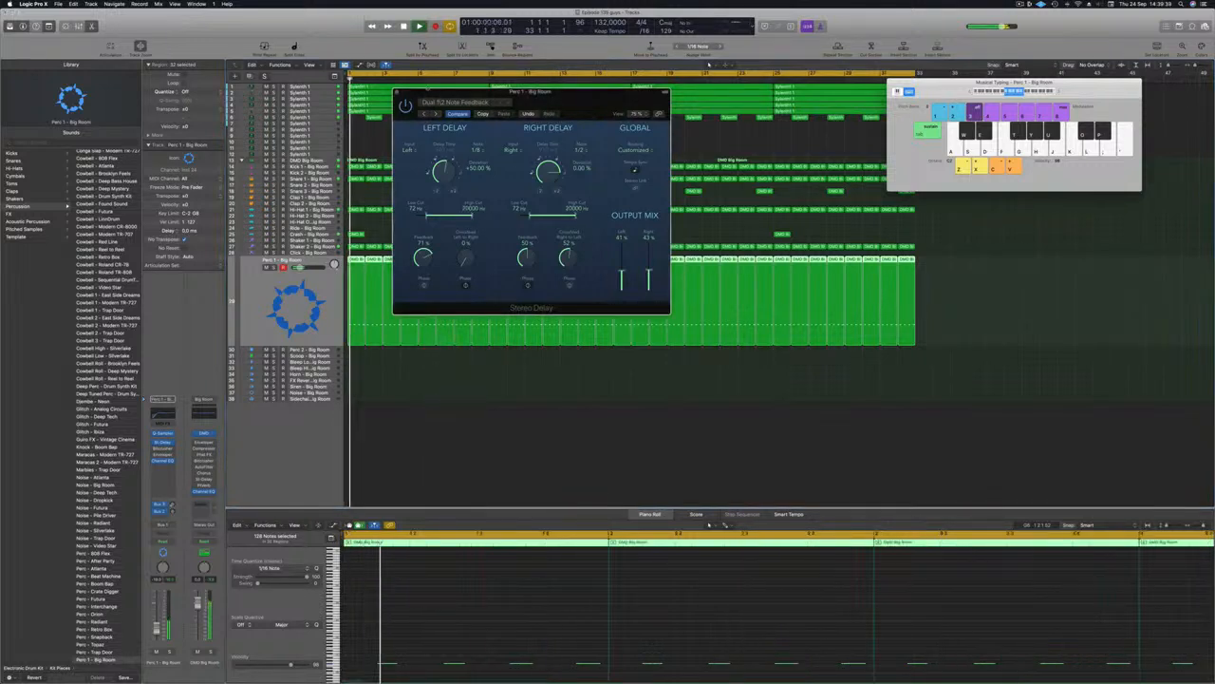
left_click(398, 93)
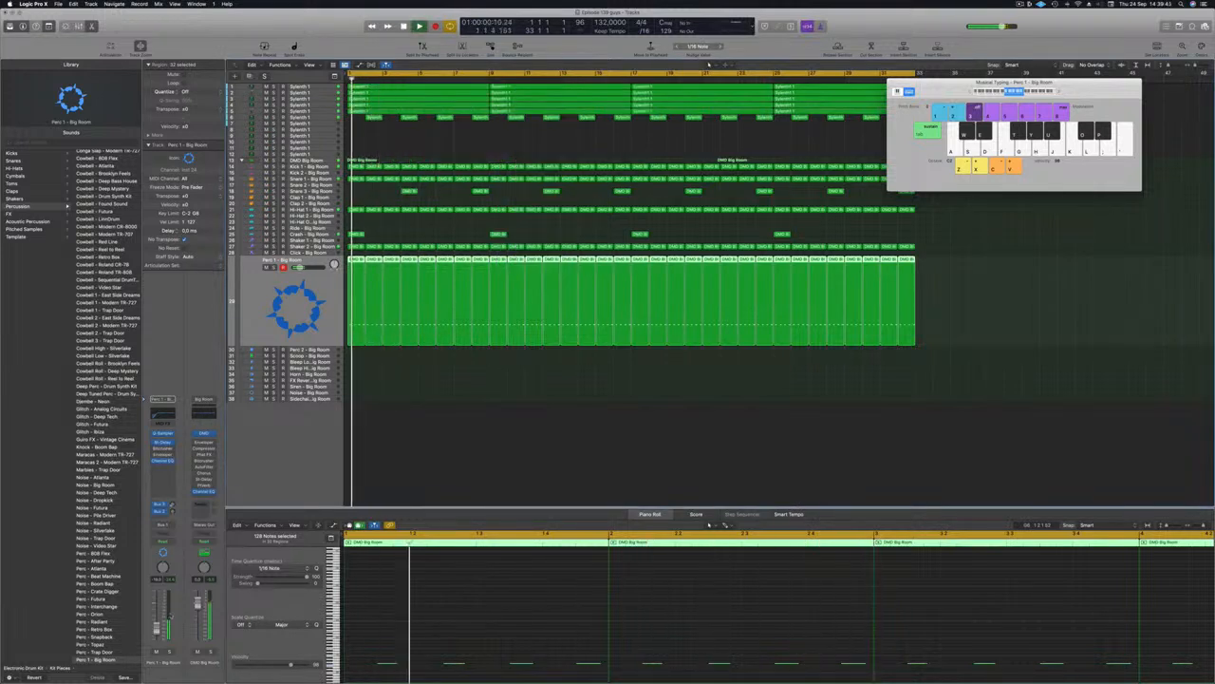
Step: Select the Shaker 2 track and return playback to bar 1
left_click(409, 486)
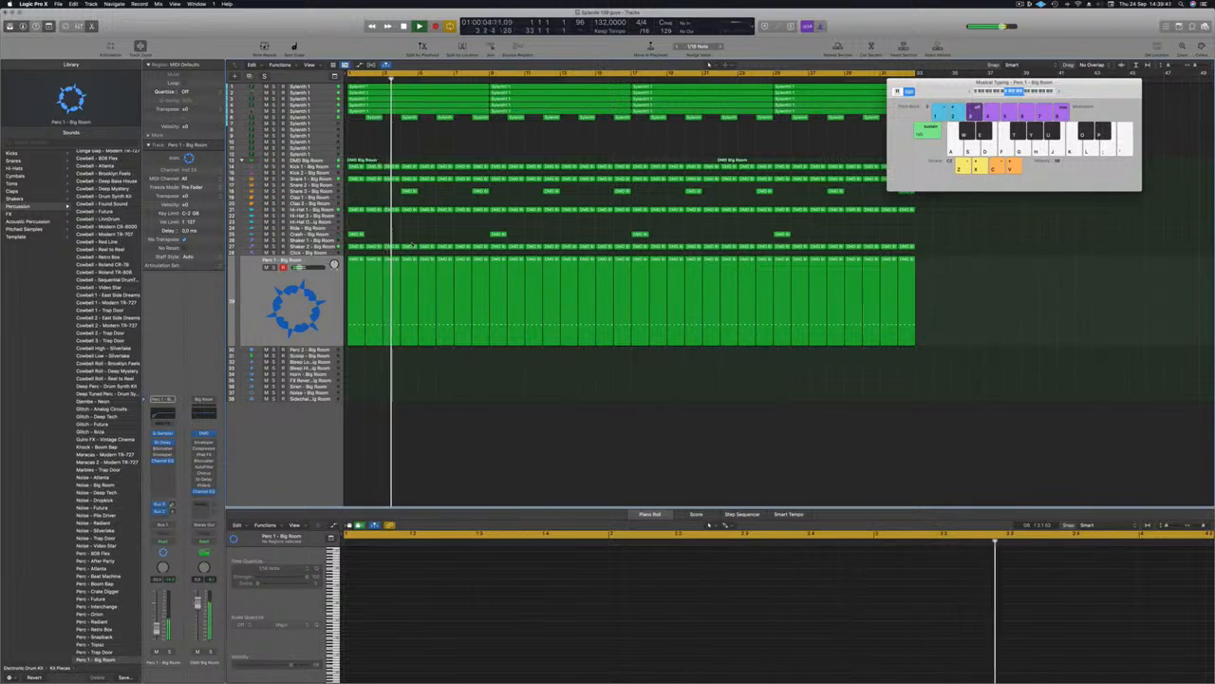
key("Return")
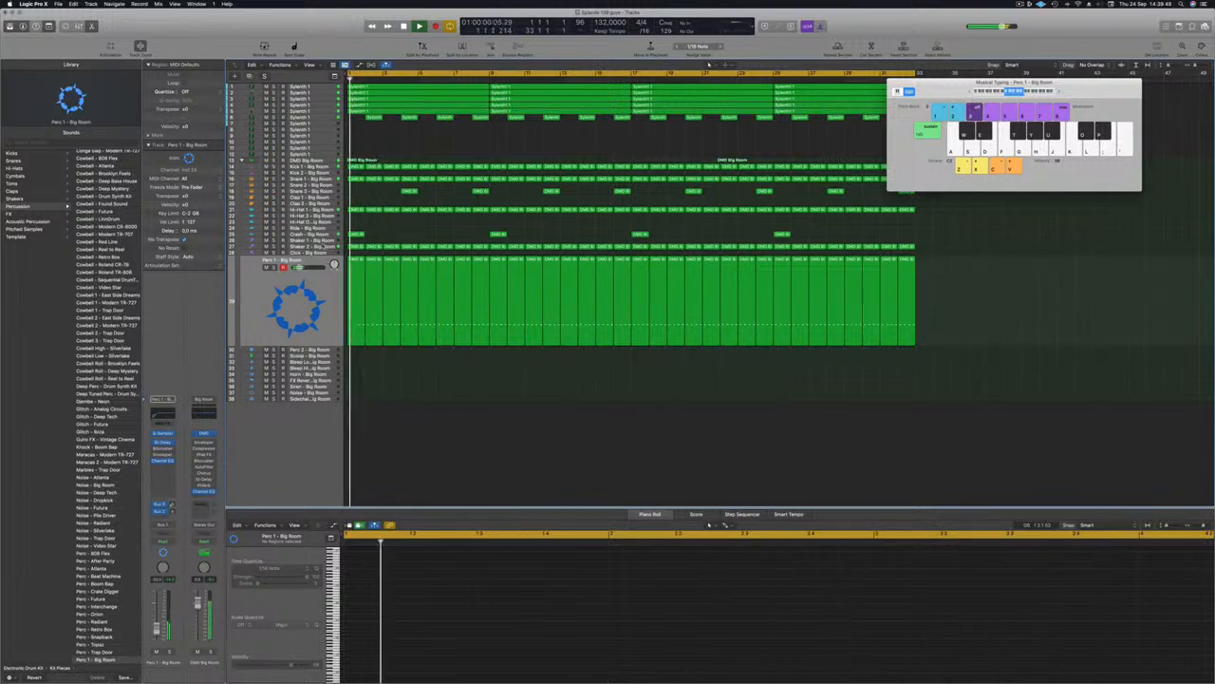
left_click(309, 247)
key("Return")
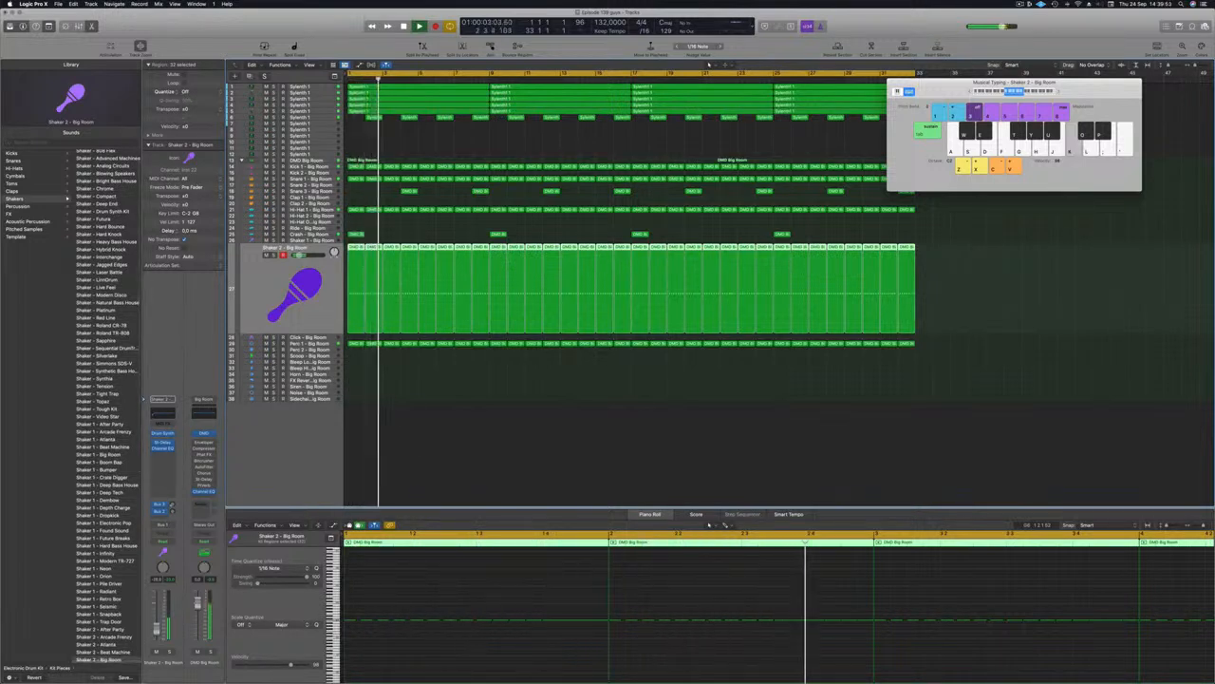
key("Return")
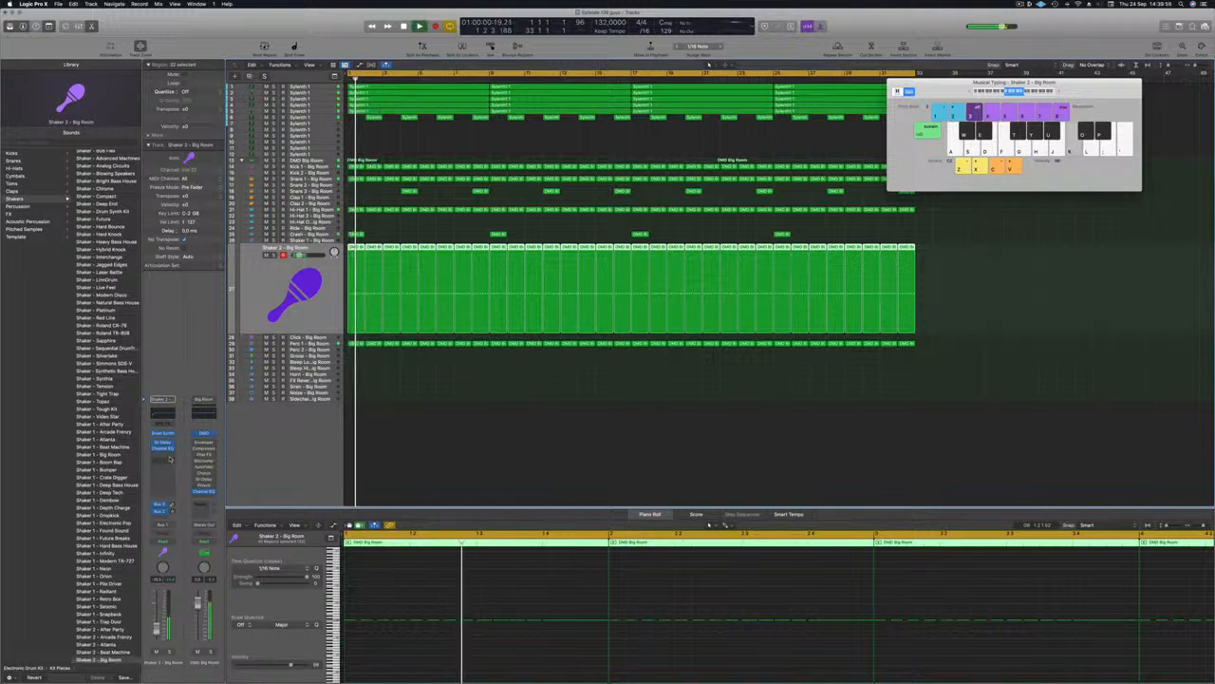
Step: Insert a stereo Compressor on Shaker 2, side-chained to Kick 1 - Big Room, then close it
left_click(162, 454)
mouse_move(169, 478)
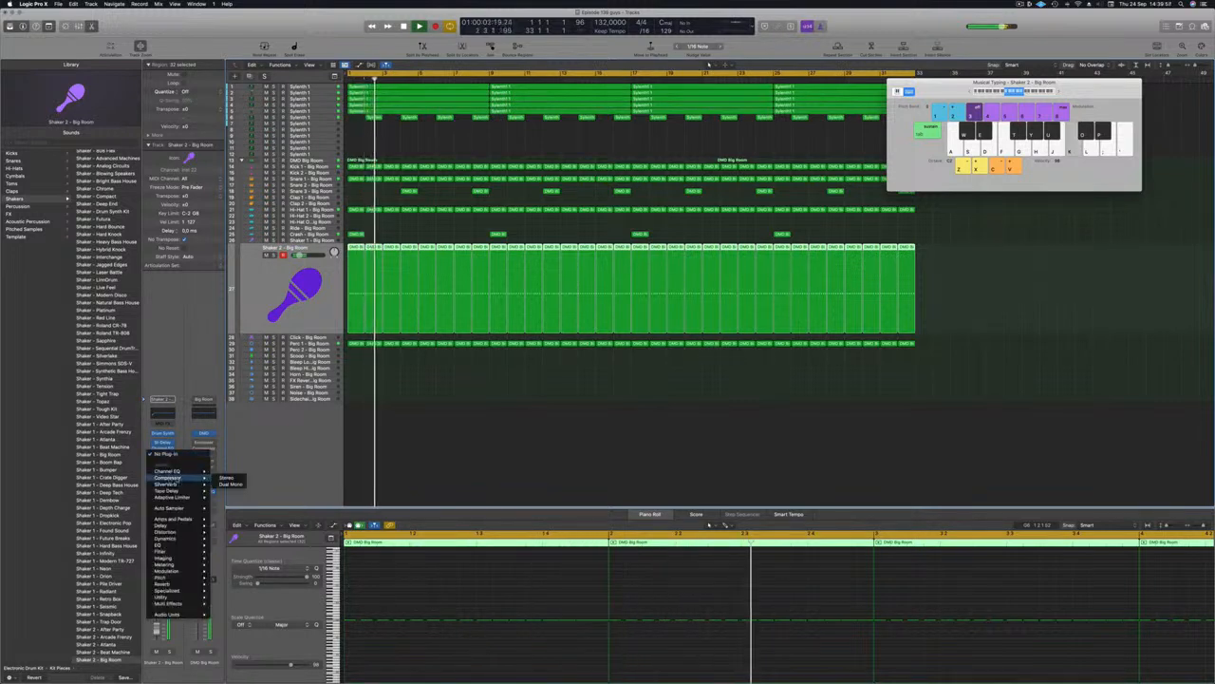
left_click(229, 477)
left_click(707, 113)
mouse_move(704, 129)
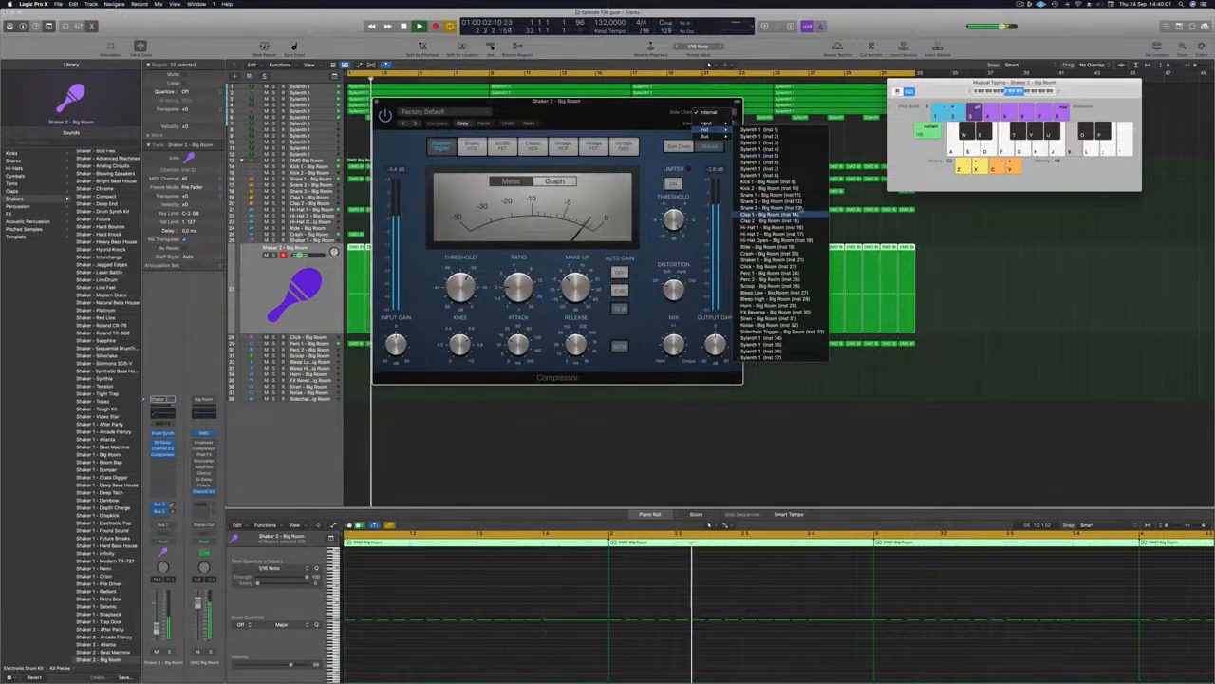
left_click(764, 182)
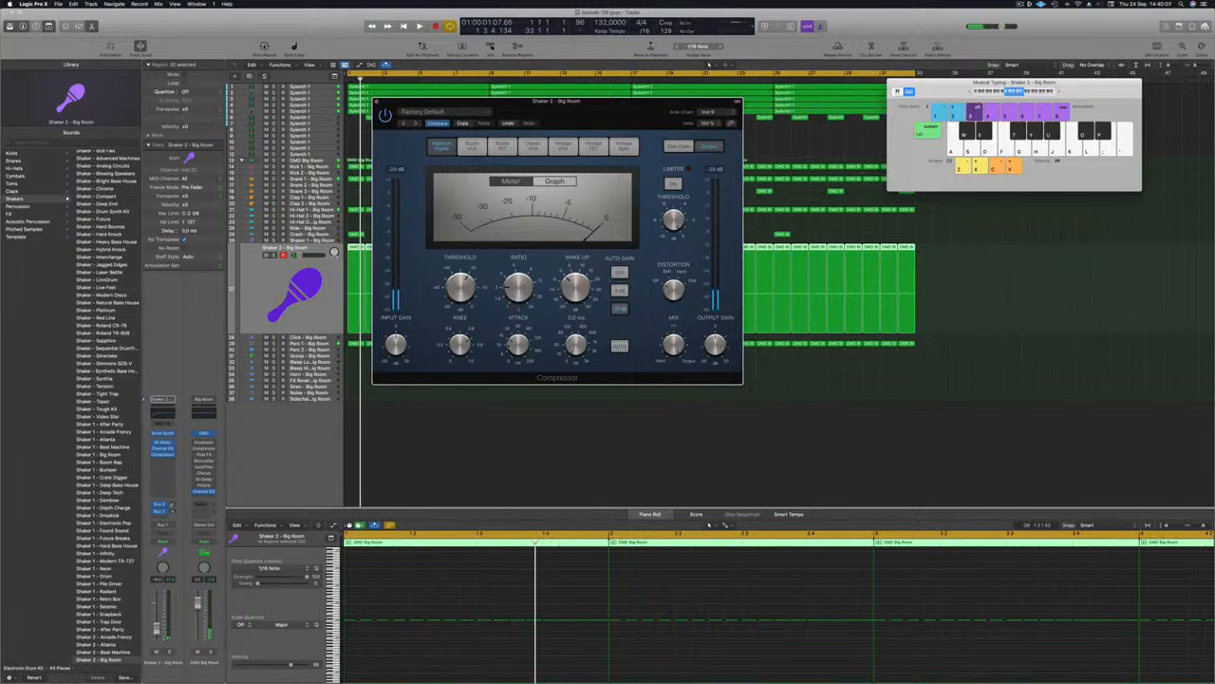
key("space")
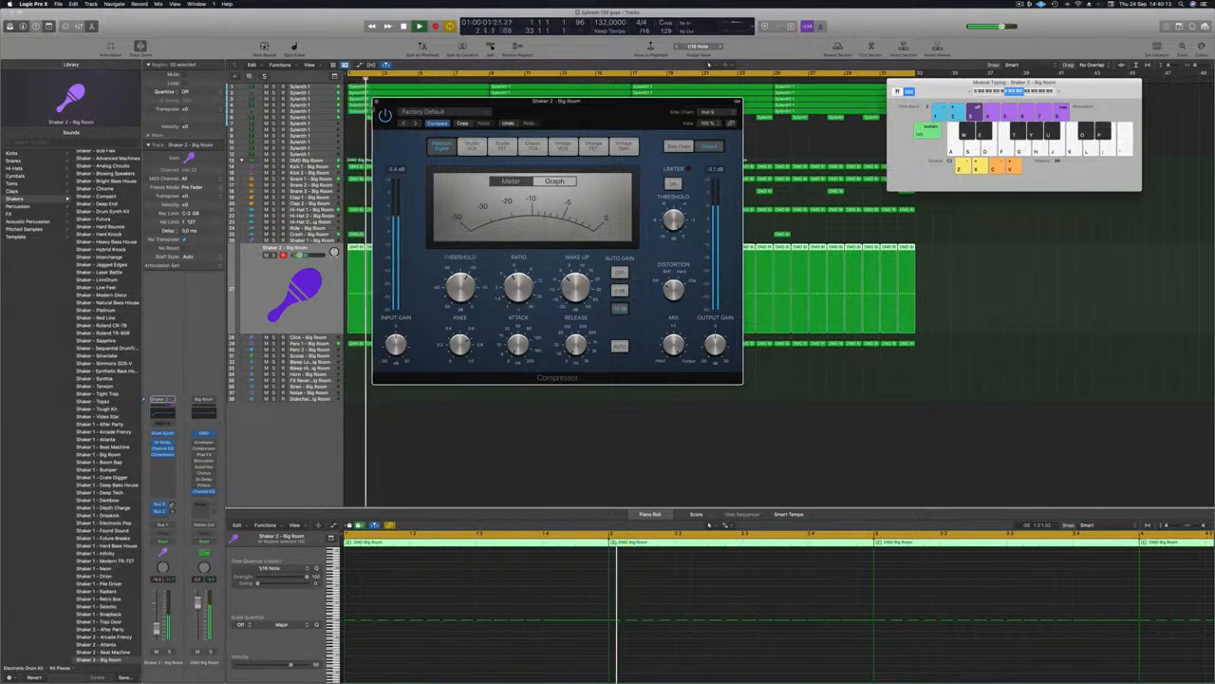
key("super+w")
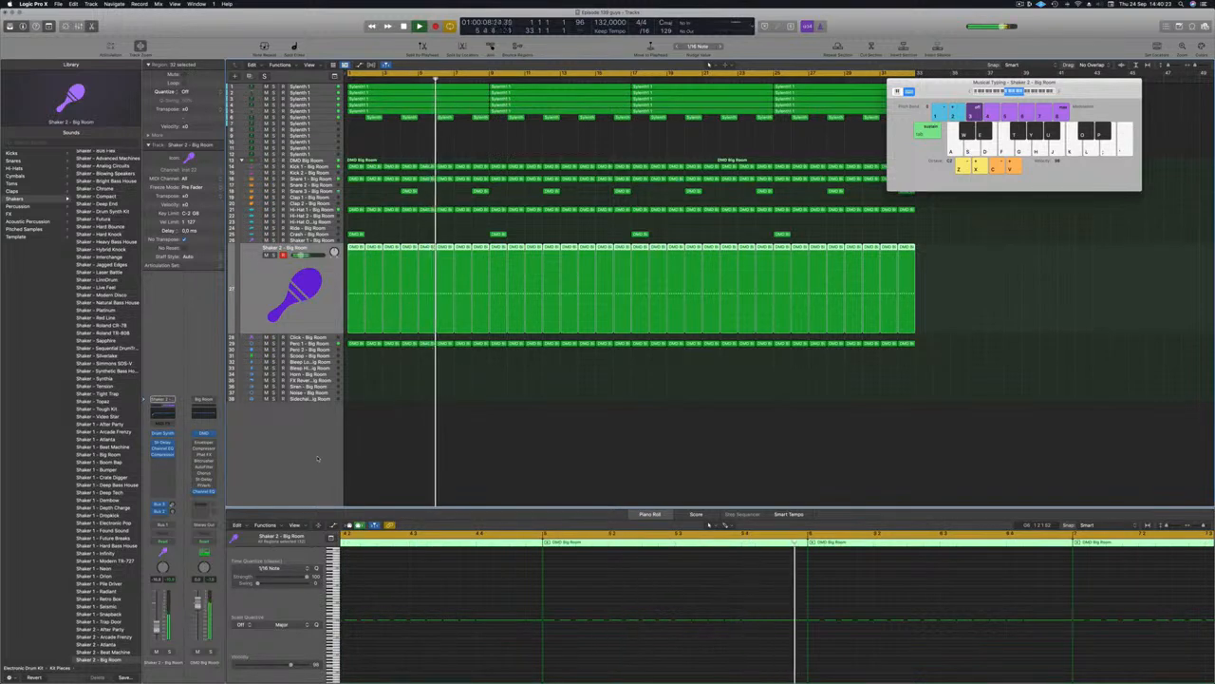
Step: Copy the first Perc 1 region onto Scoop - Big Room at bar 1, select its notes, and play
left_click(518, 452)
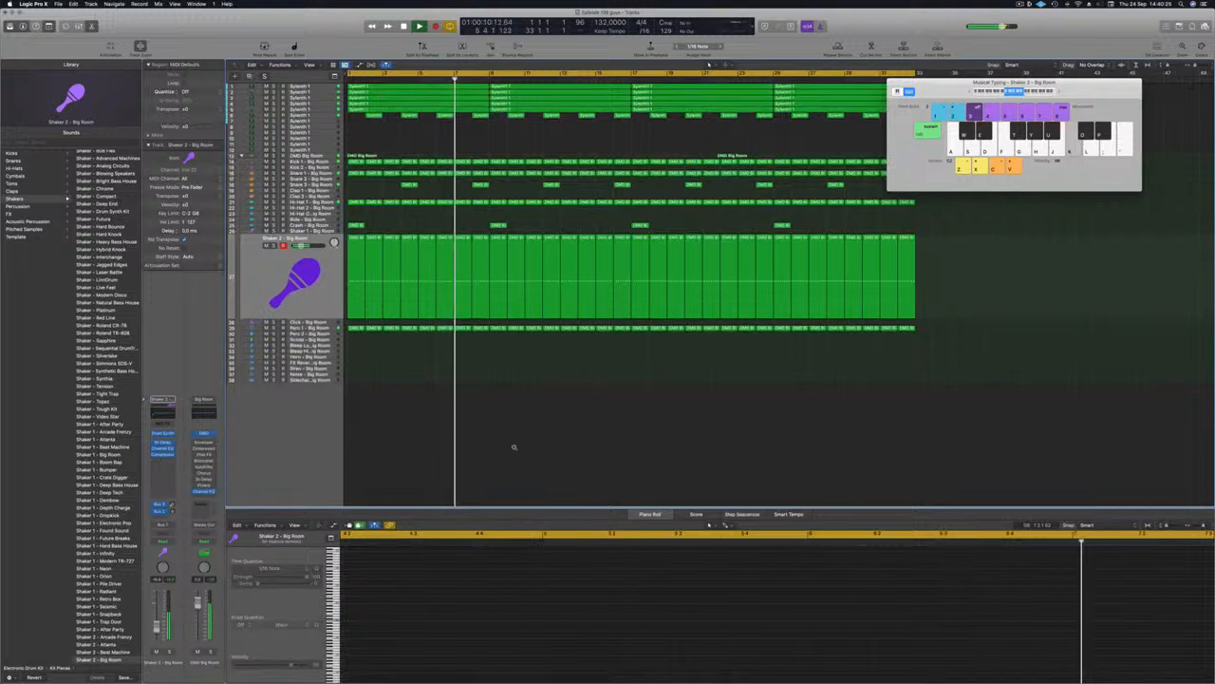
scroll(370, 385, "down", 1)
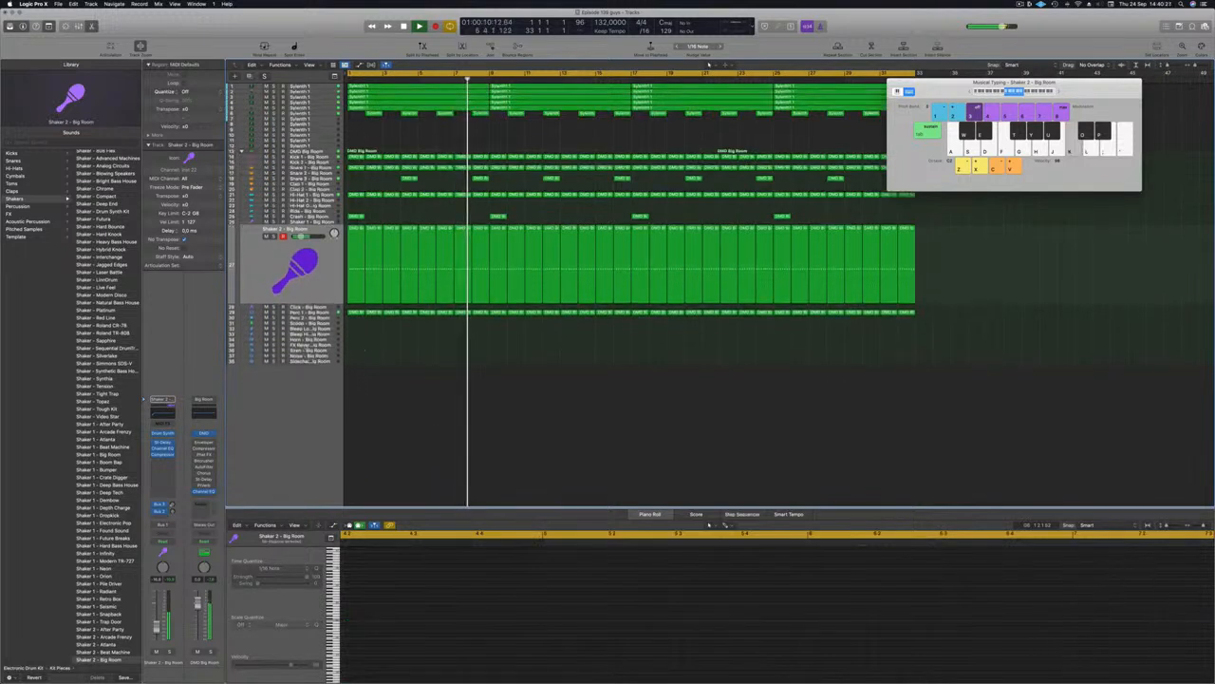
key("space")
left_click(369, 334)
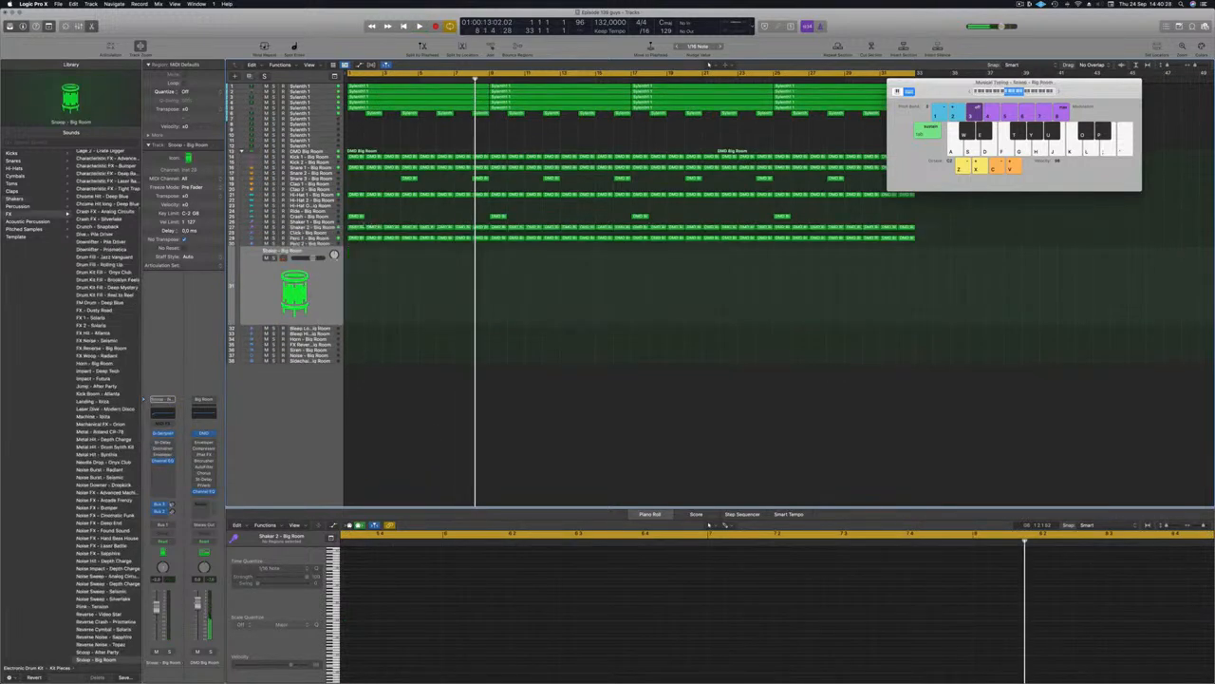
left_click_drag(354, 239, 352, 284)
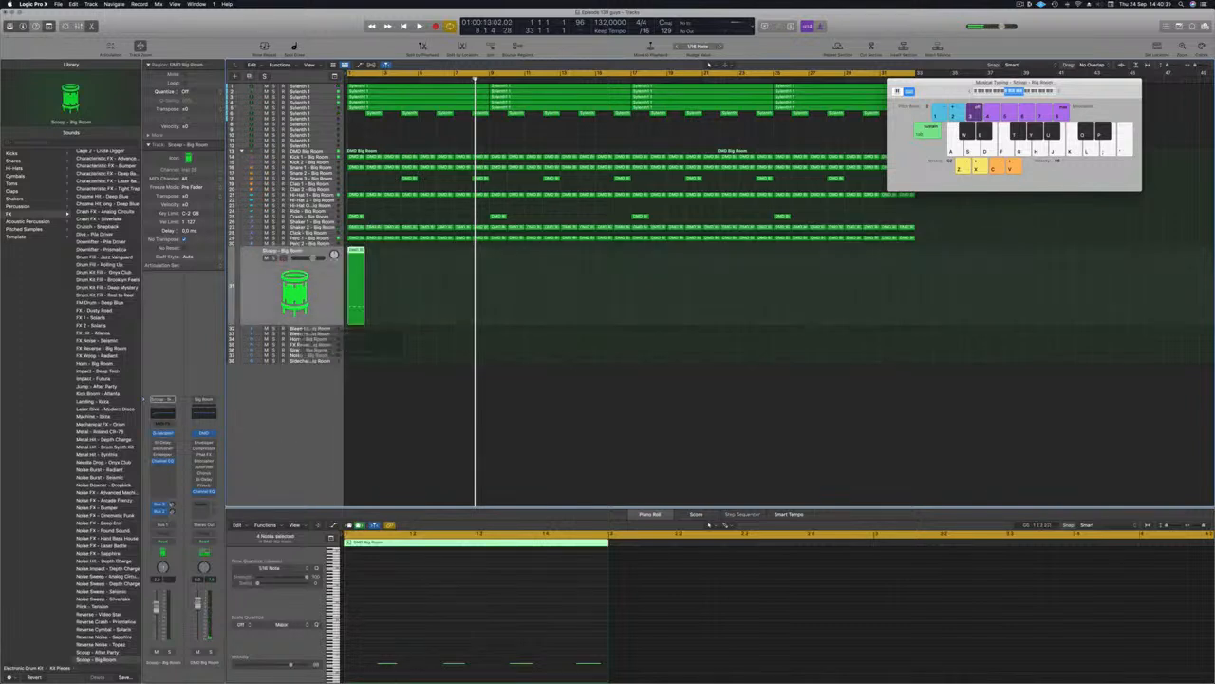
left_click_drag(360, 651, 548, 652)
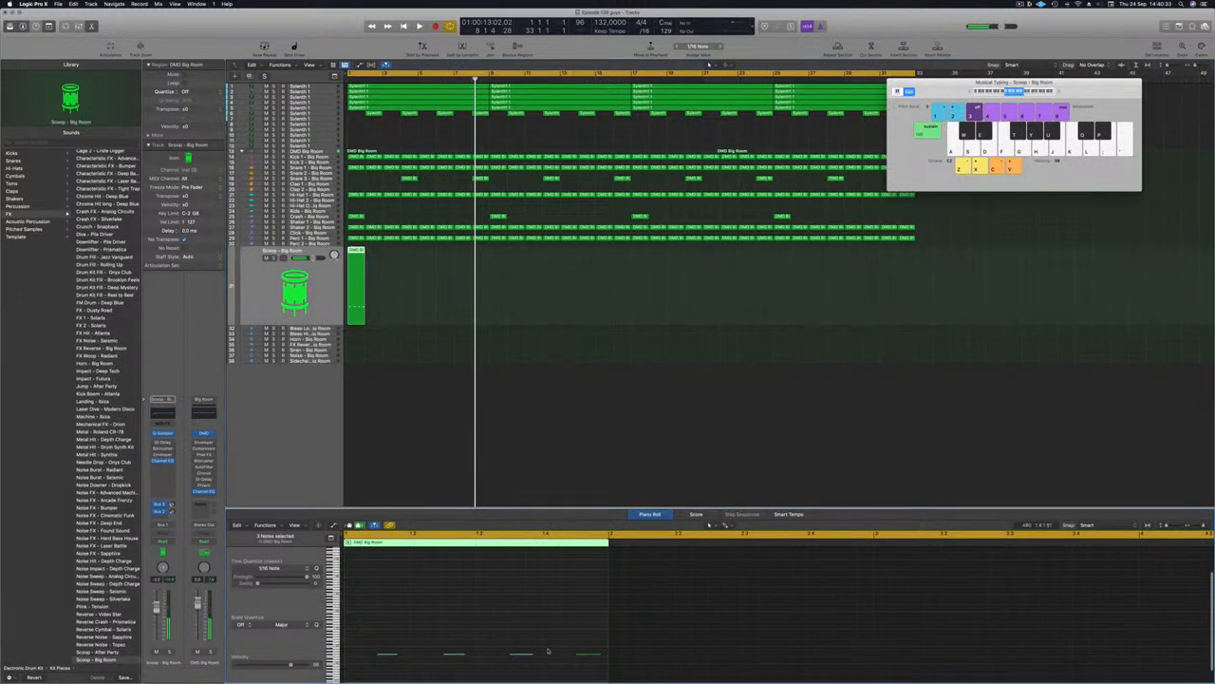
key("space")
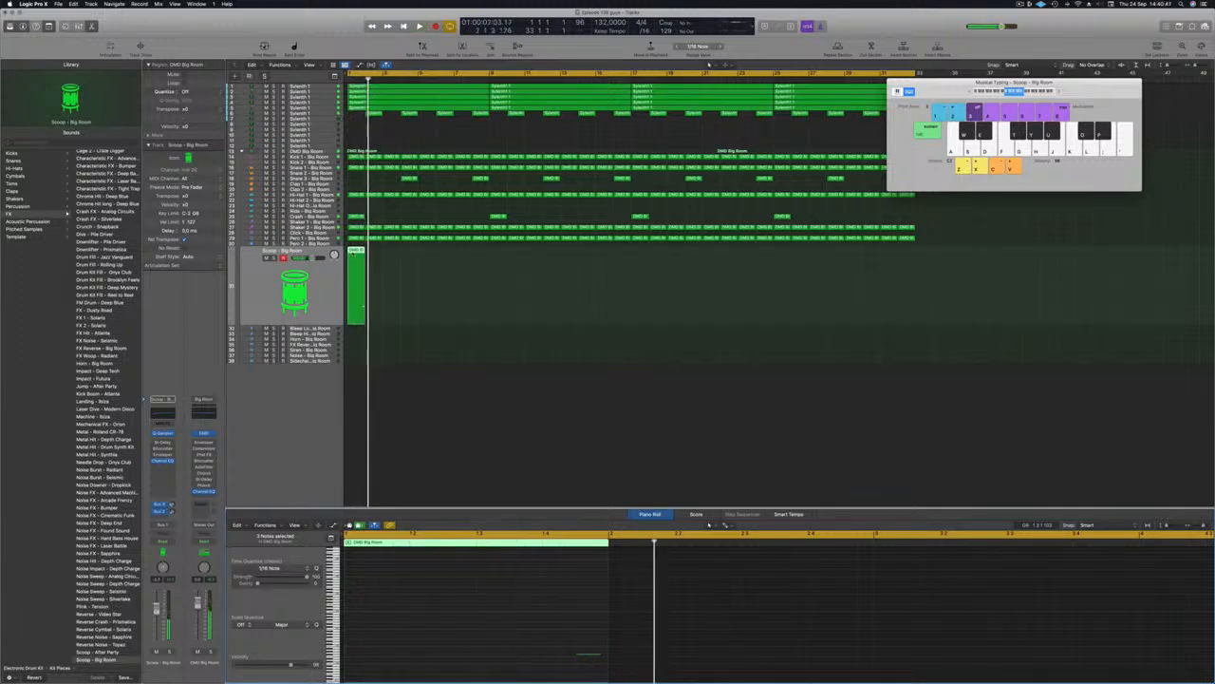
Step: Repeat the Scoop - Big Room region and copy the regions along the whole arrangement
key("super+r")
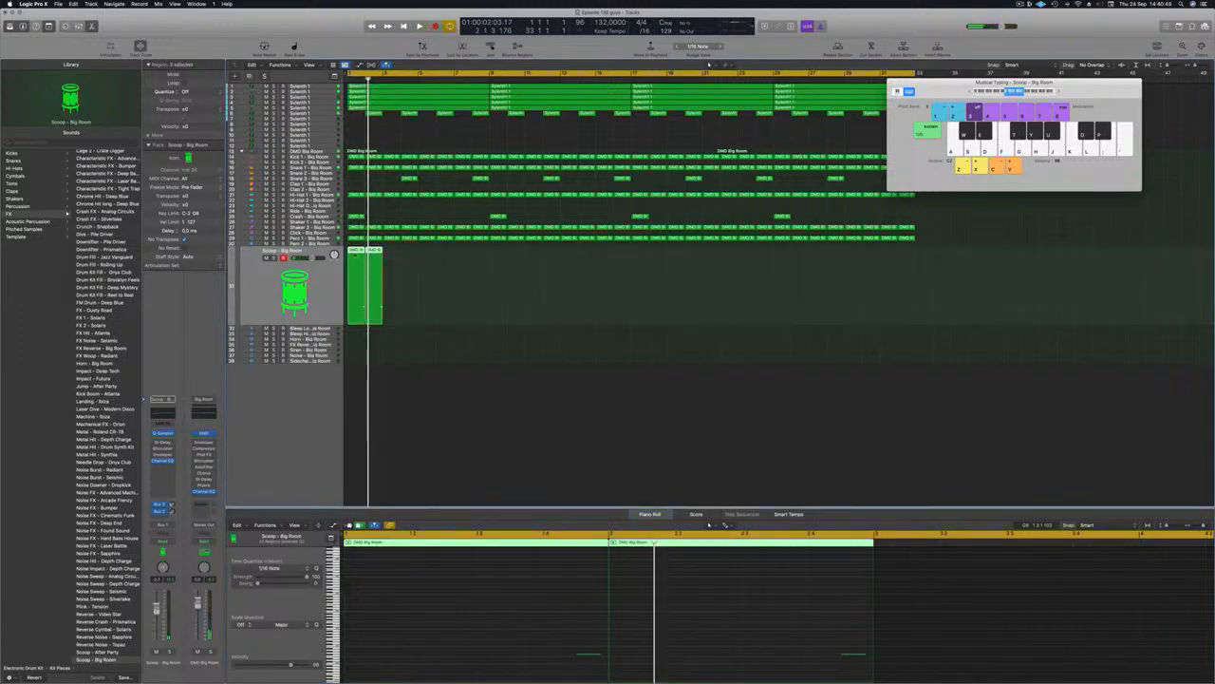
left_click_drag(361, 252, 392, 258)
key("space")
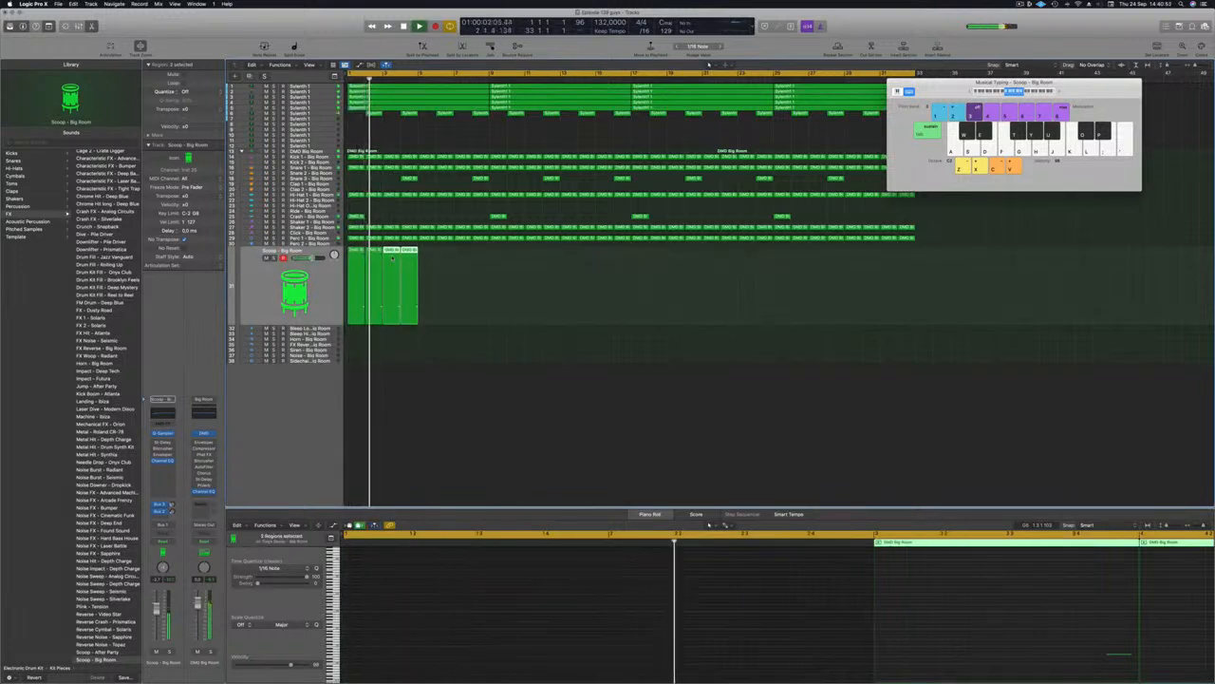
left_click_drag(435, 261, 493, 254)
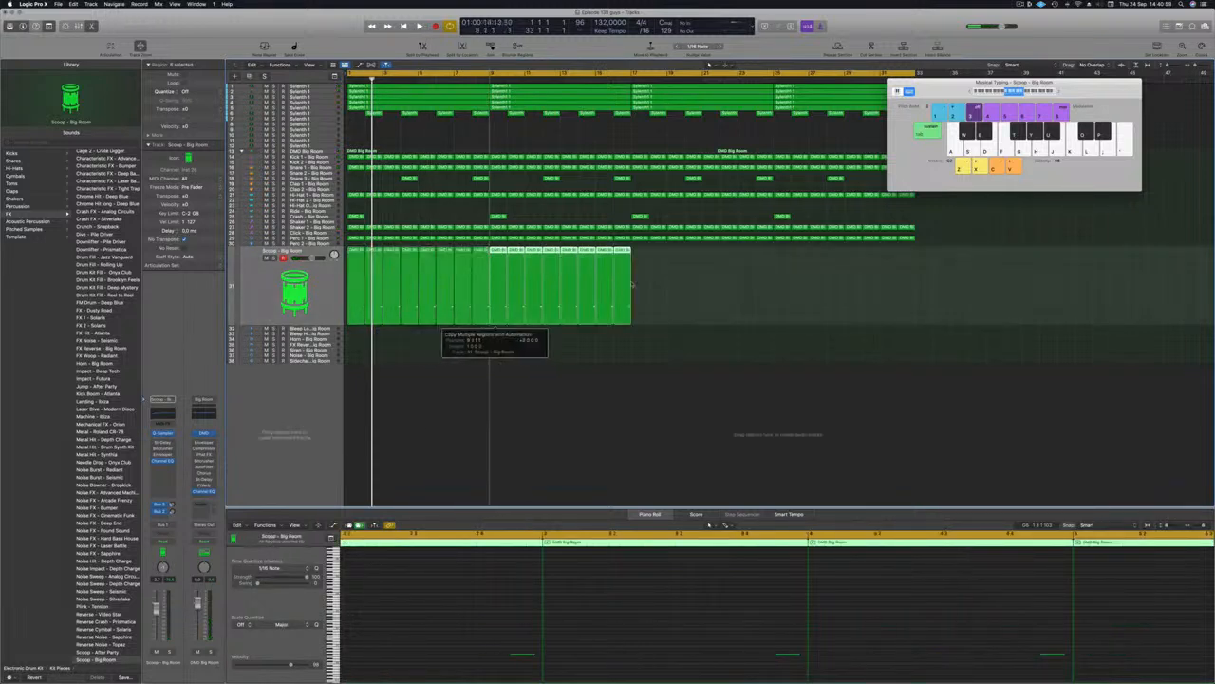
left_click_drag(354, 252, 640, 252)
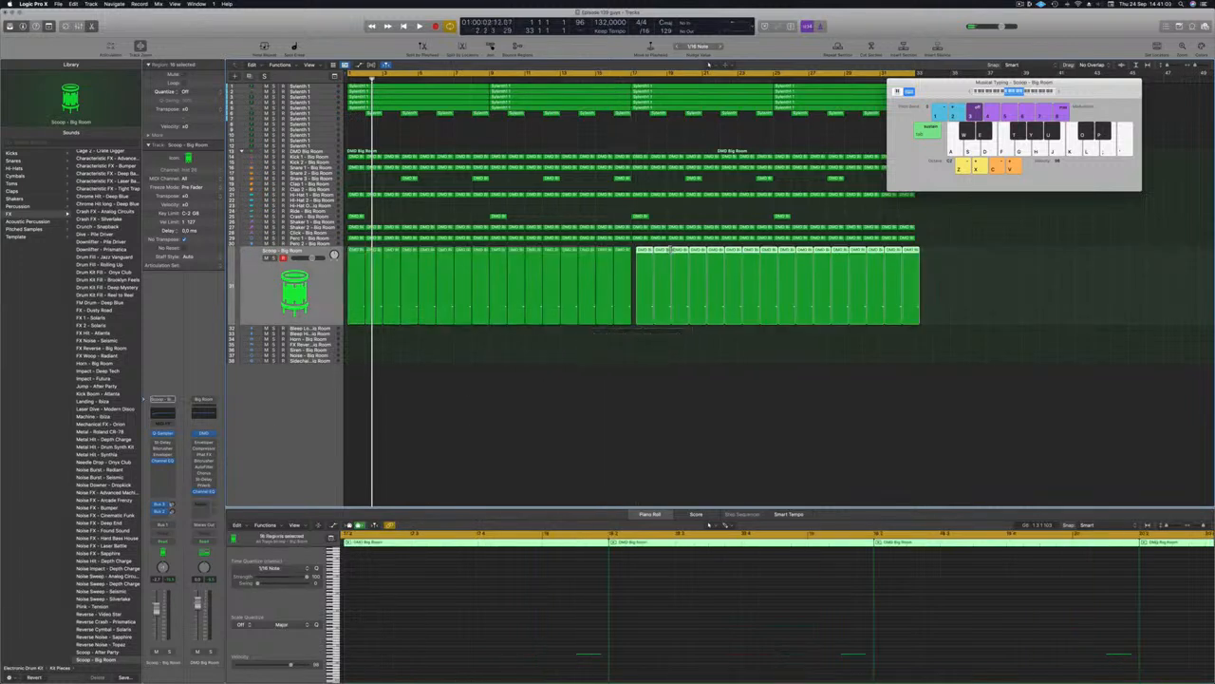
Step: Play the arrangement from bar 1, then select the Perc 2 - Big Room track
key("Return")
key("space")
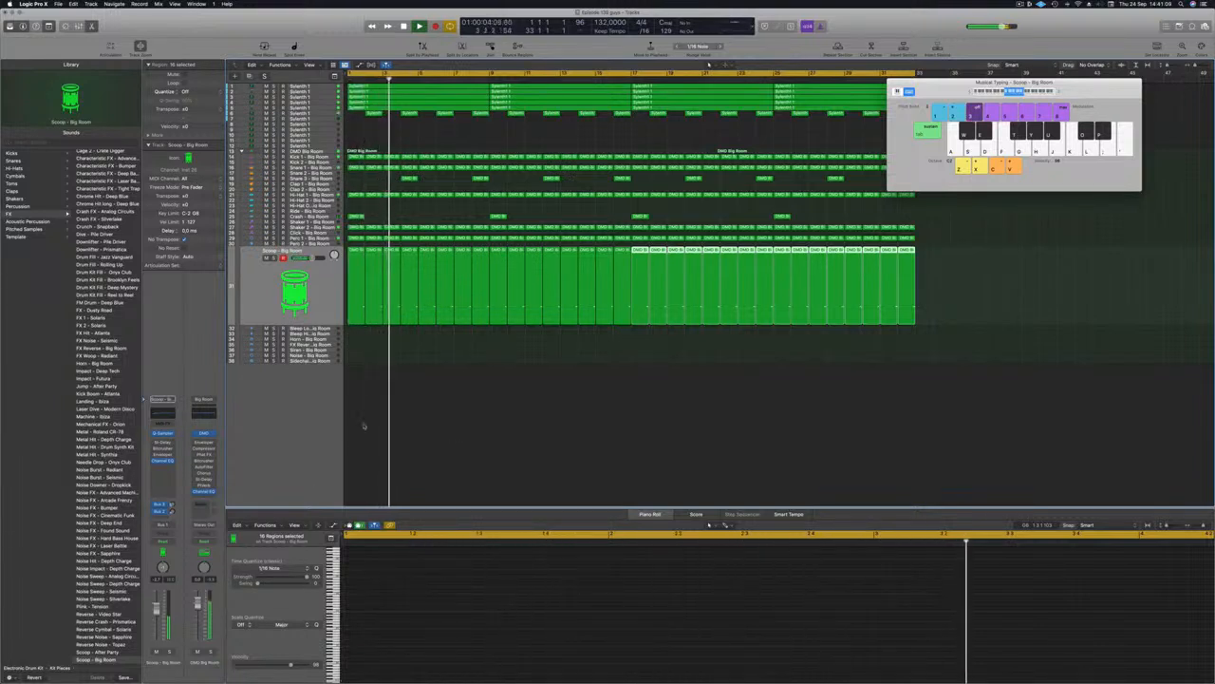
left_click(489, 433)
scroll(493, 428, "down", 5)
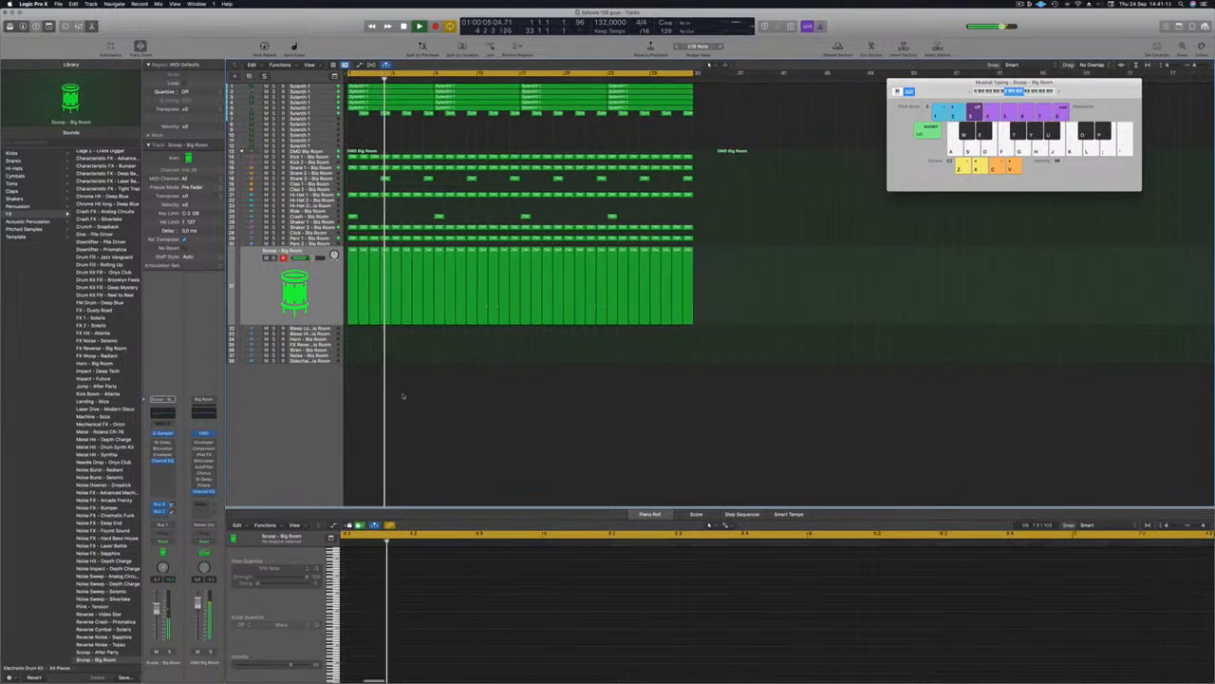
scroll(402, 394, "down", 1)
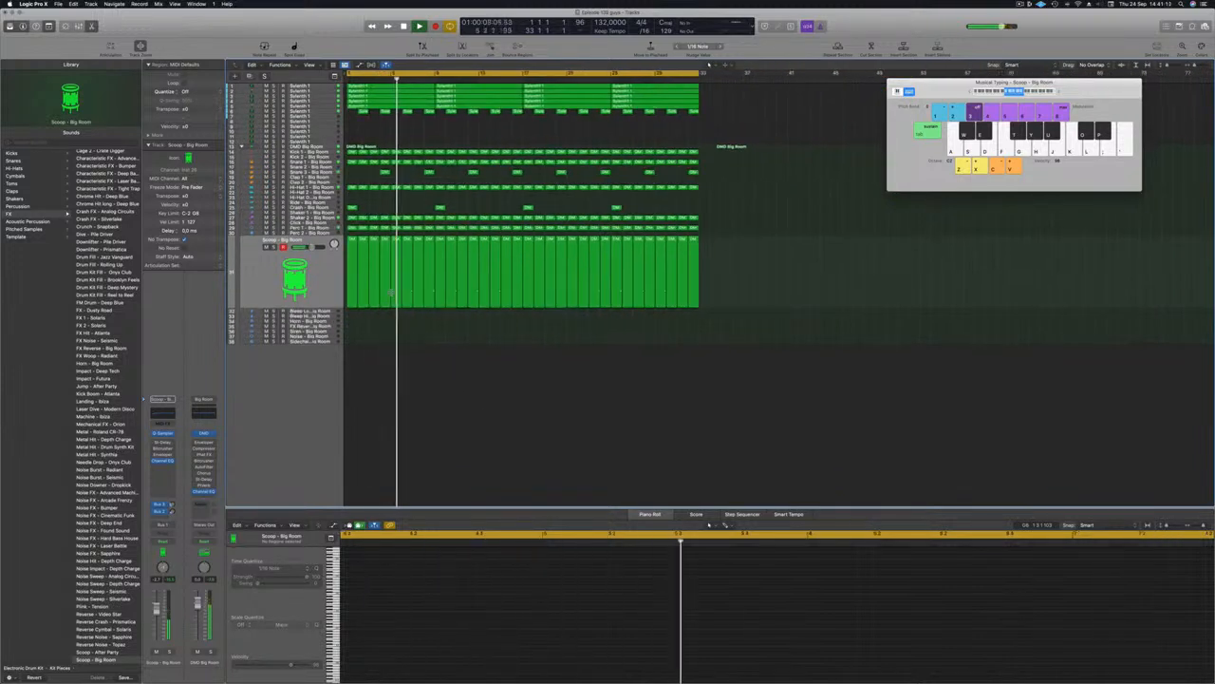
left_click(327, 233)
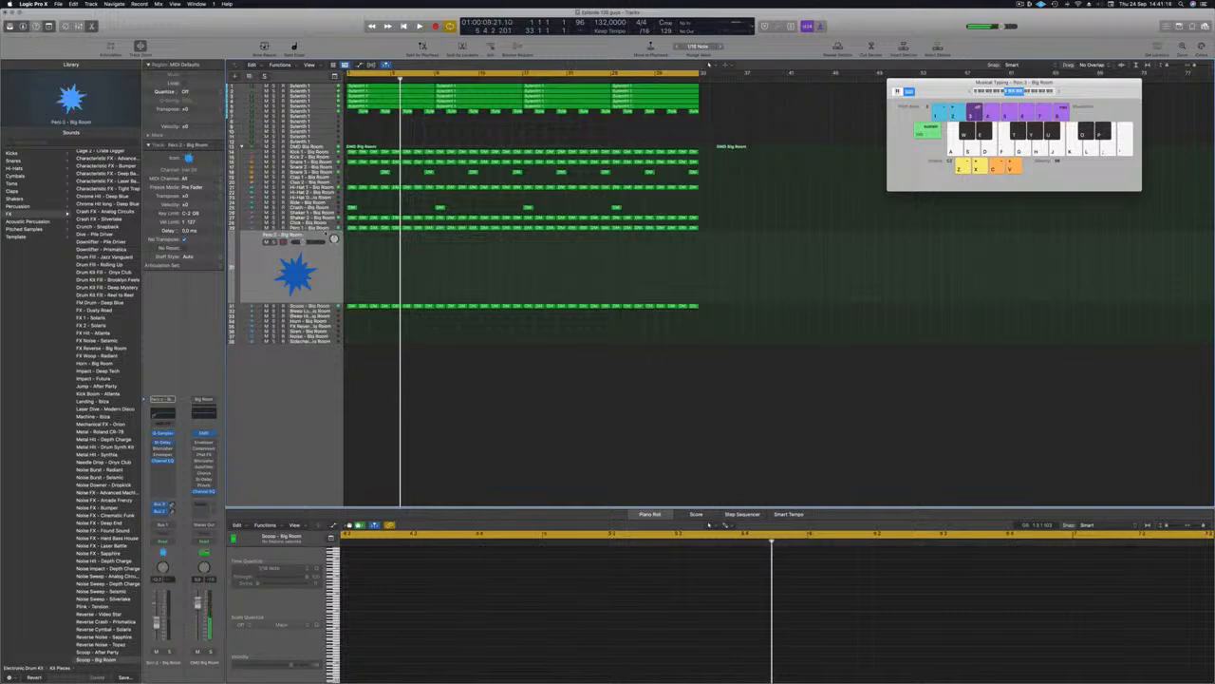
Step: Copy the first Perc 1 region onto Perc 2 and shift its notes slightly later
left_click(351, 227)
left_click_drag(352, 229, 352, 261)
left_click_drag(386, 633, 604, 670)
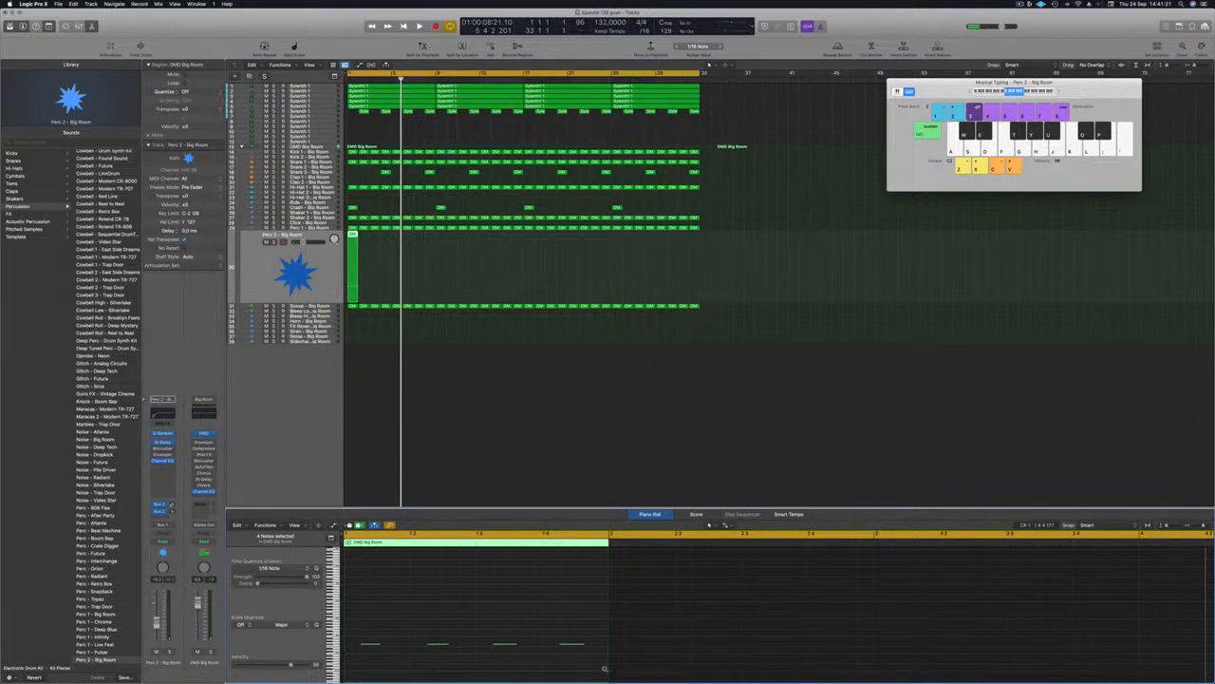
left_click_drag(372, 647, 616, 644)
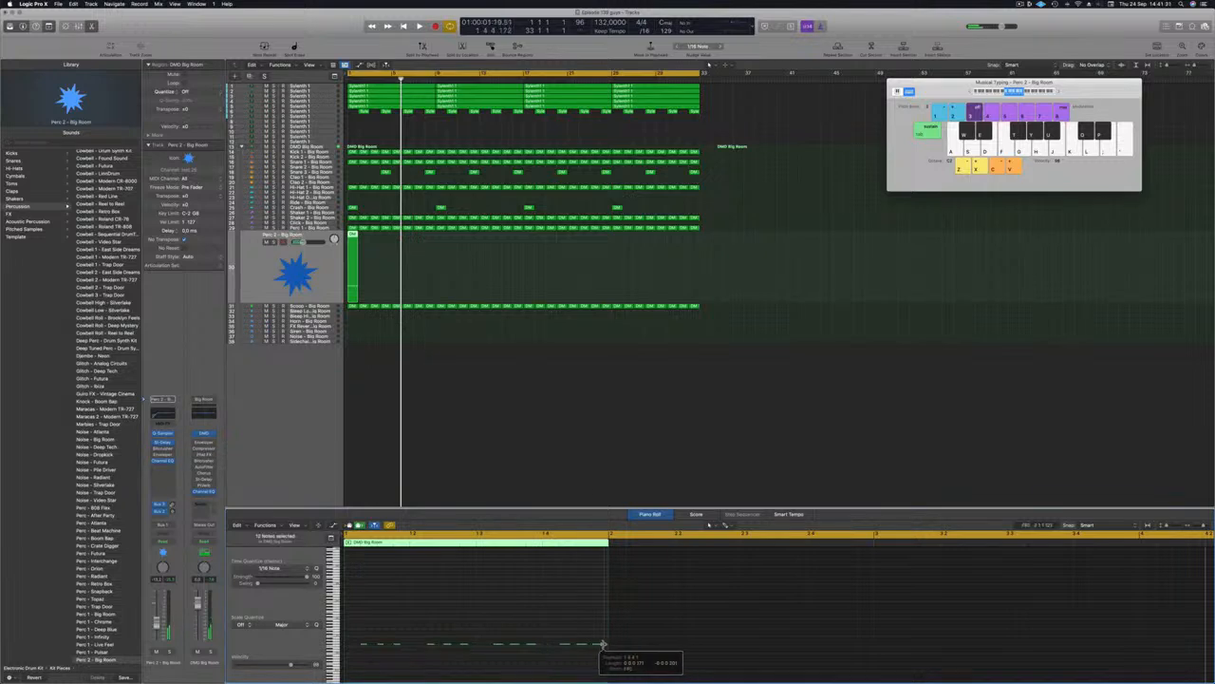
Step: Play back from bar 1 to audition the new Perc 2 pattern
key("Return")
left_click(349, 79)
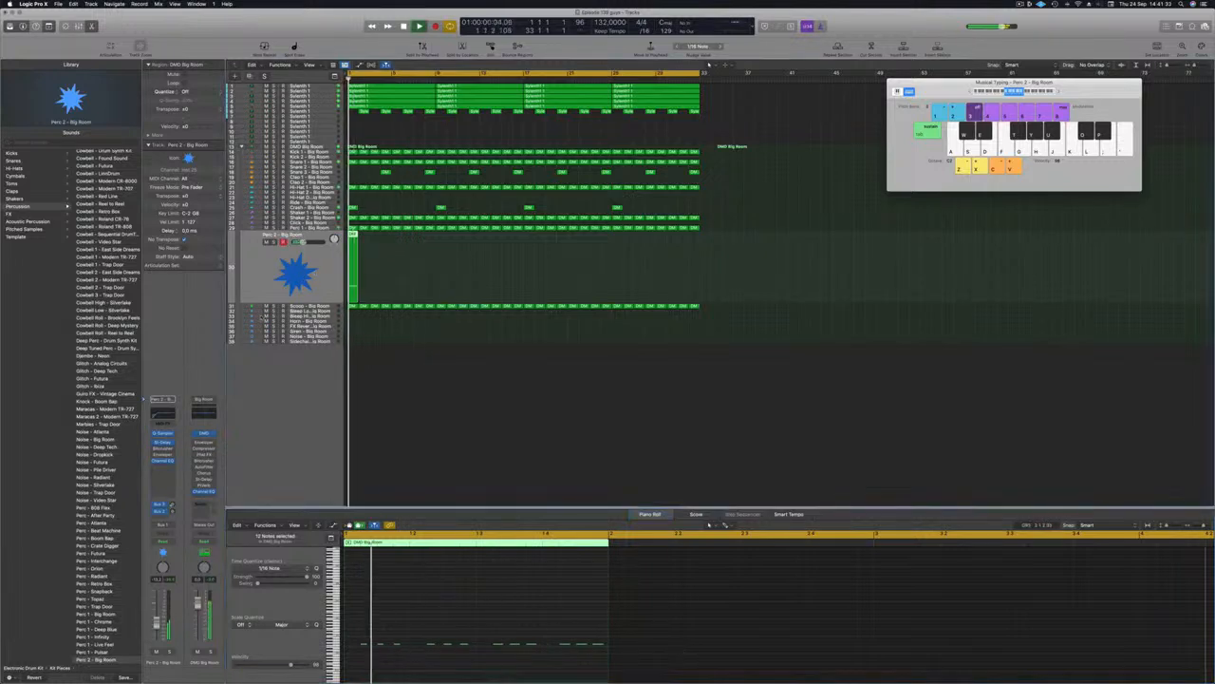
key("space")
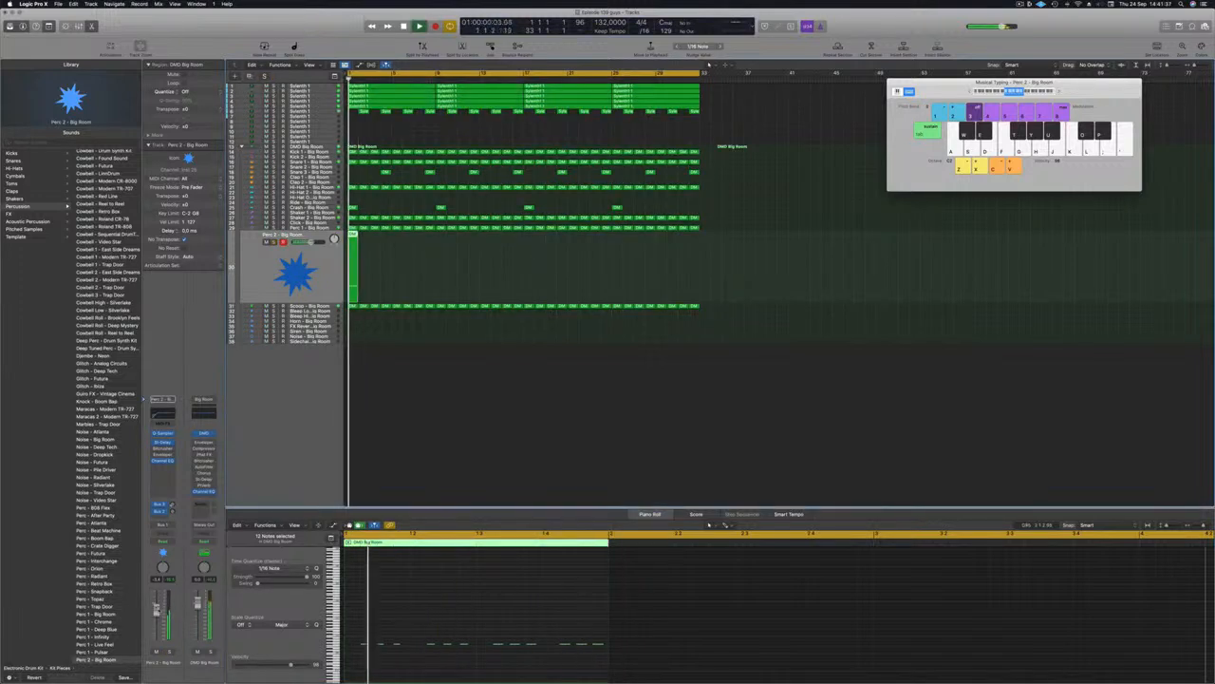
key("space")
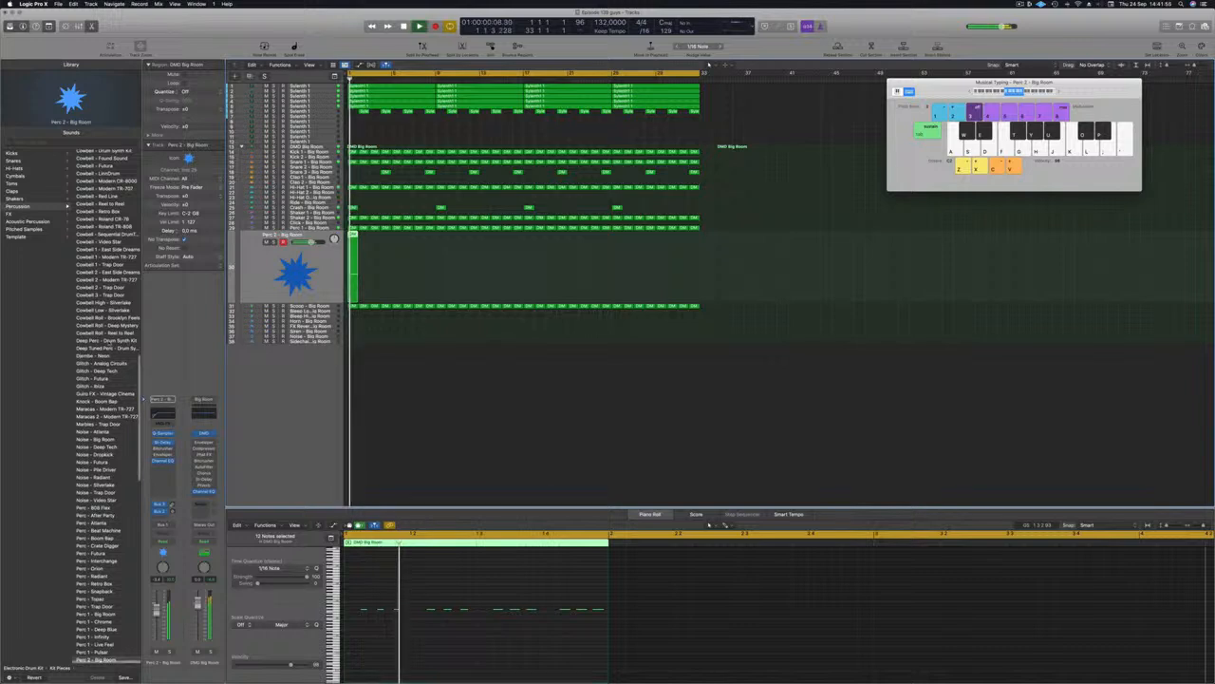
scroll(107, 406, "down", 3)
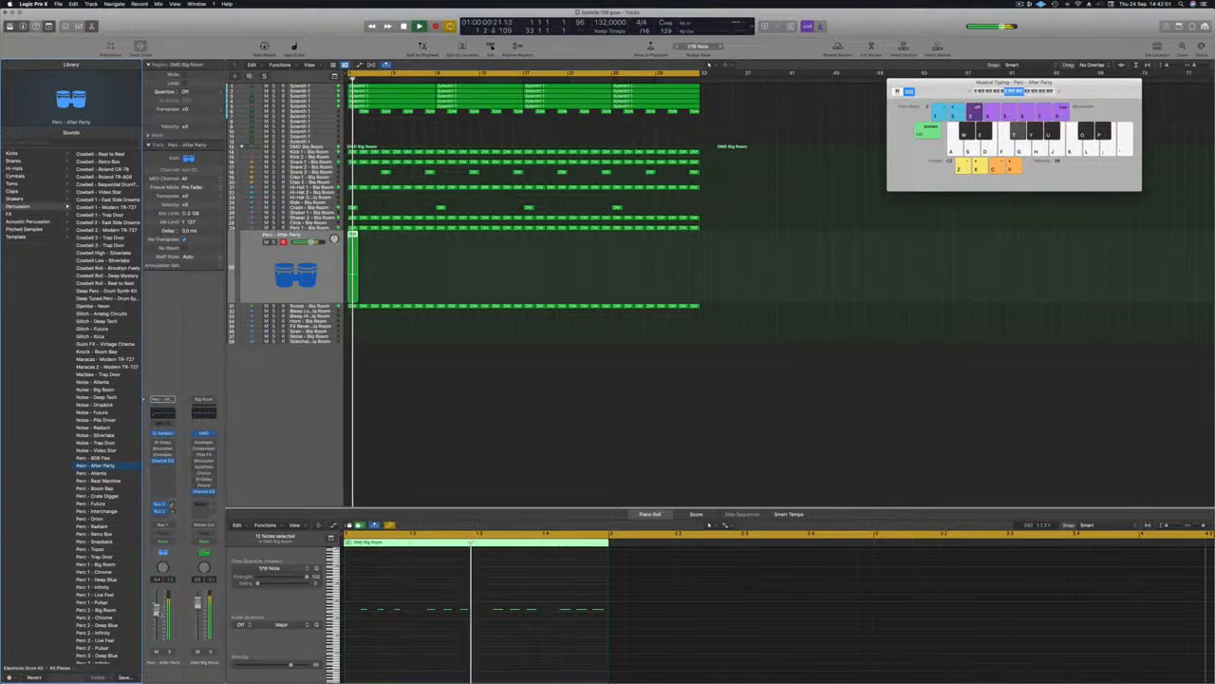
Step: Solo Perc - After Party and copy its region across the song, 32 regions in all
left_click(454, 594)
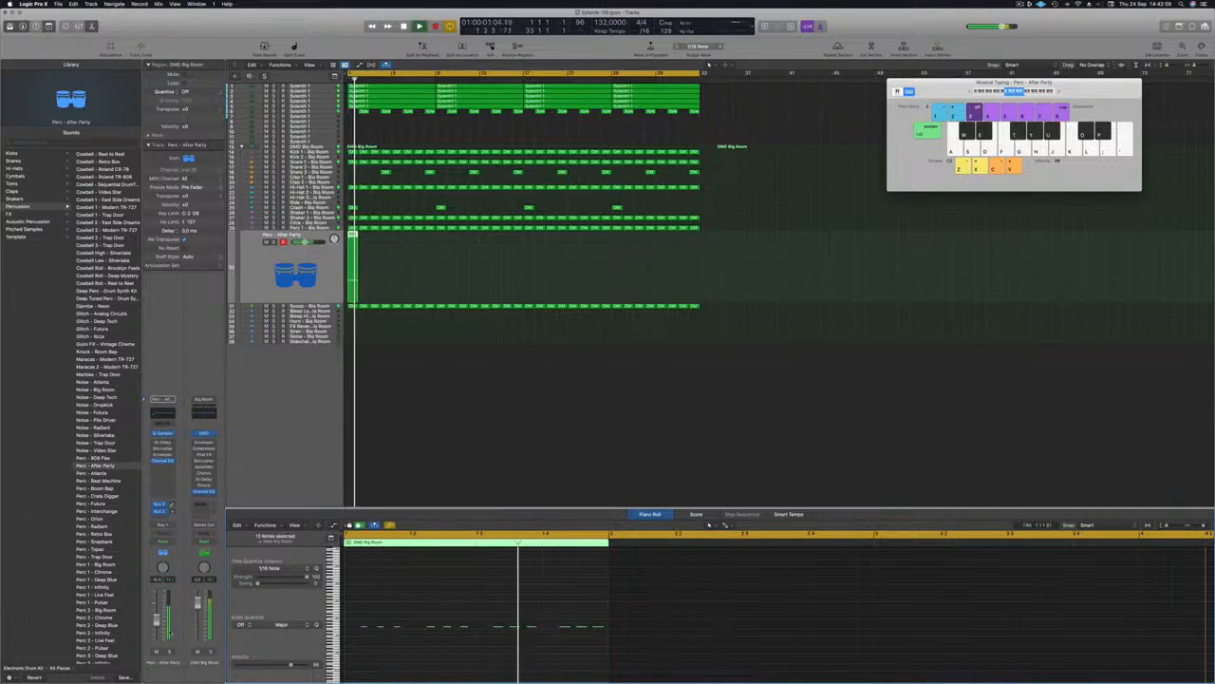
key("s")
key("s")
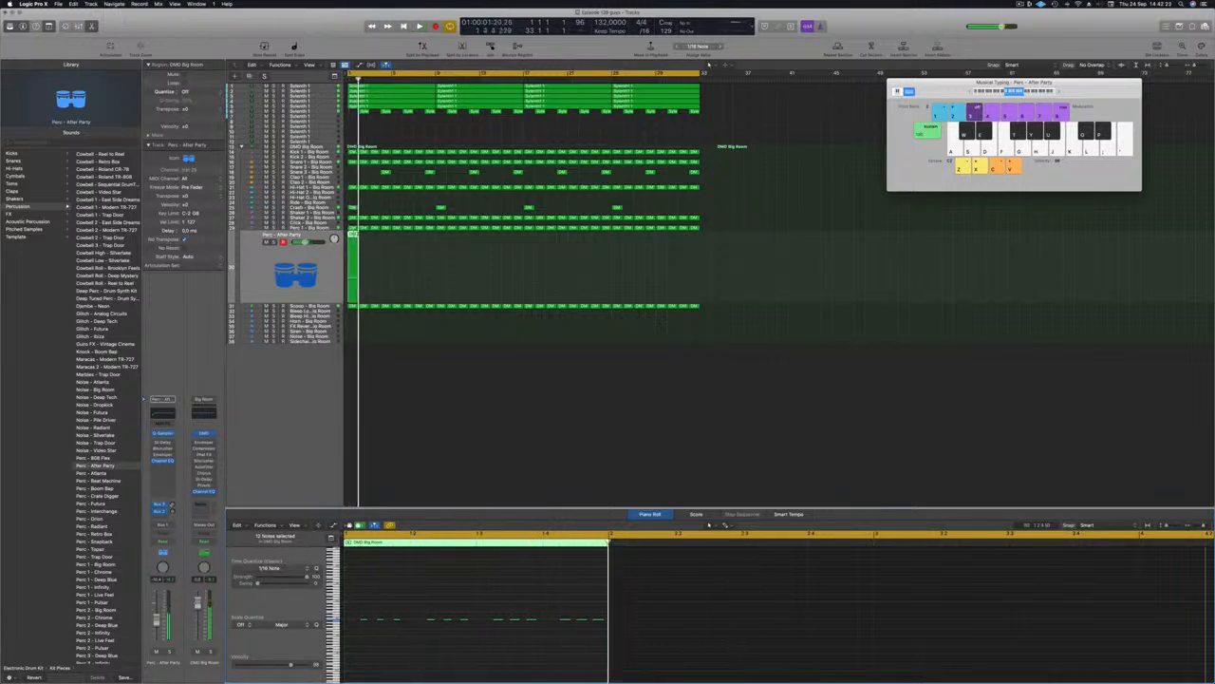
left_click_drag(352, 237, 445, 248)
key("space")
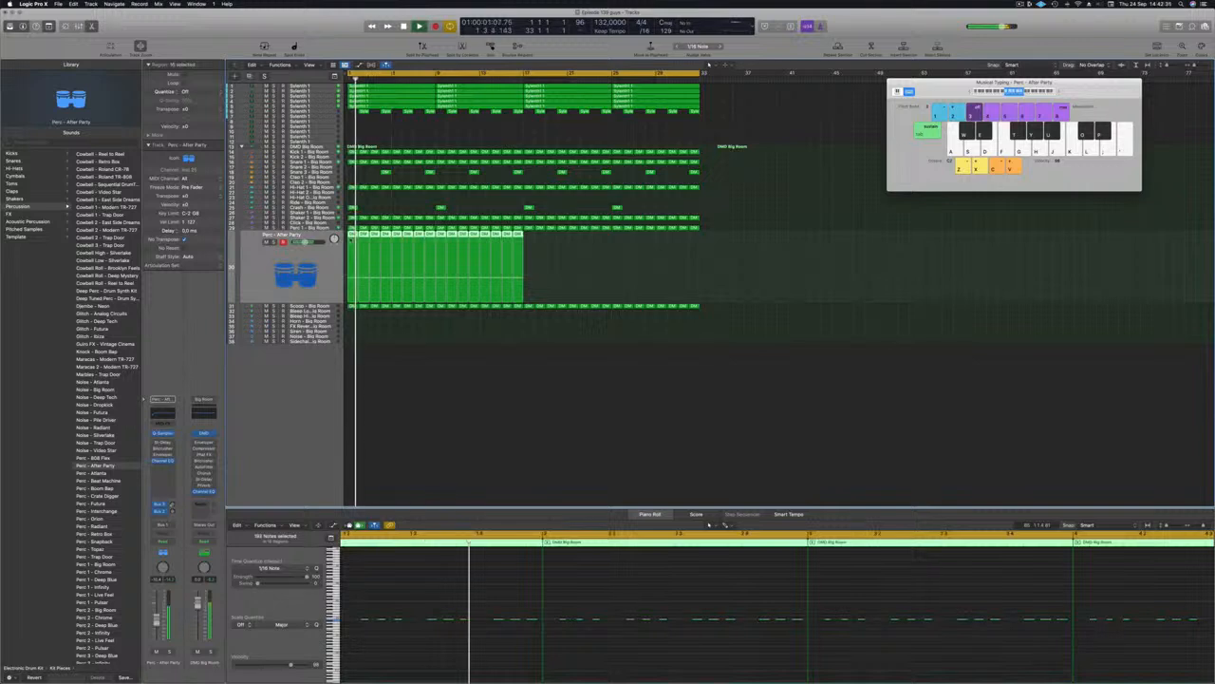
left_click_drag(358, 254, 533, 256)
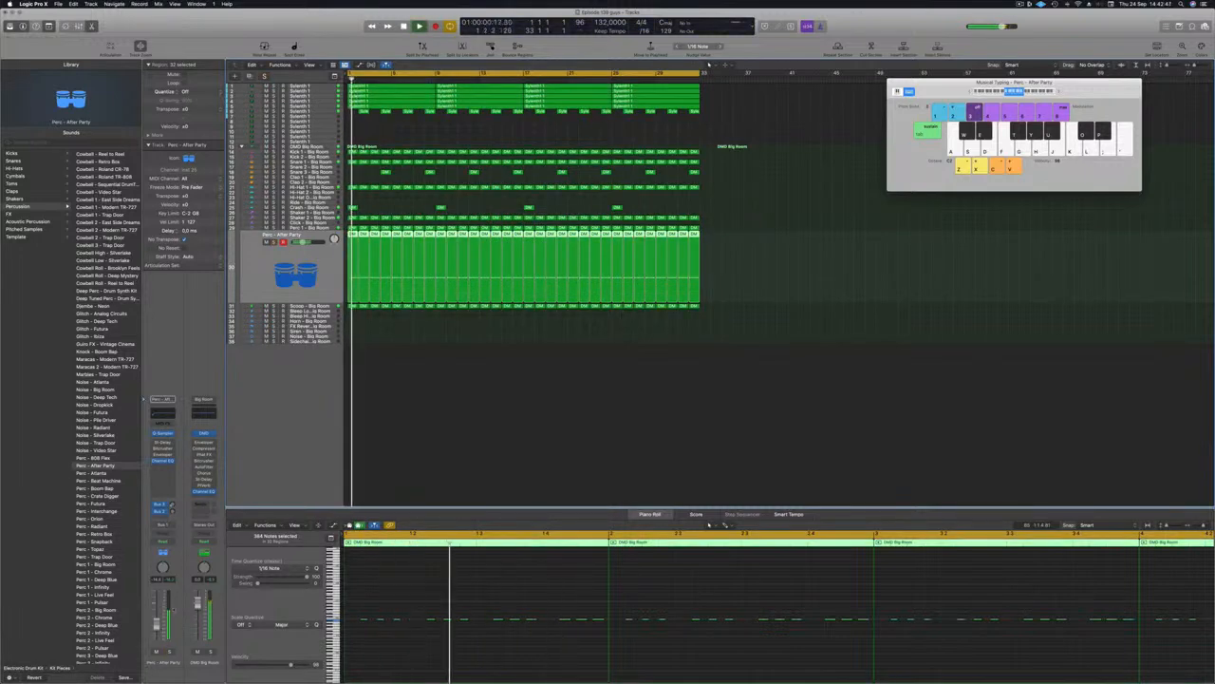
Step: In the Perc track's Channel EQ, show the analyzer and raise the low cut to about 212 Hz
left_click(158, 412)
left_click(419, 144)
left_click(421, 145)
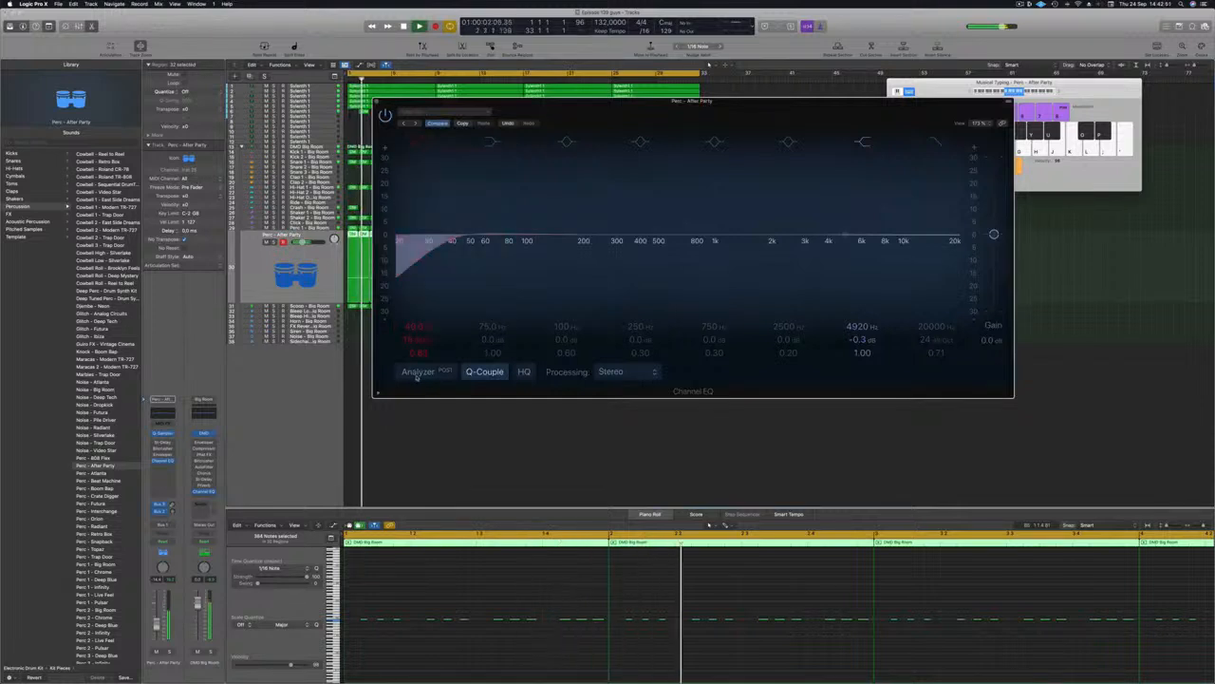
left_click(416, 372)
left_click_drag(452, 241, 587, 238)
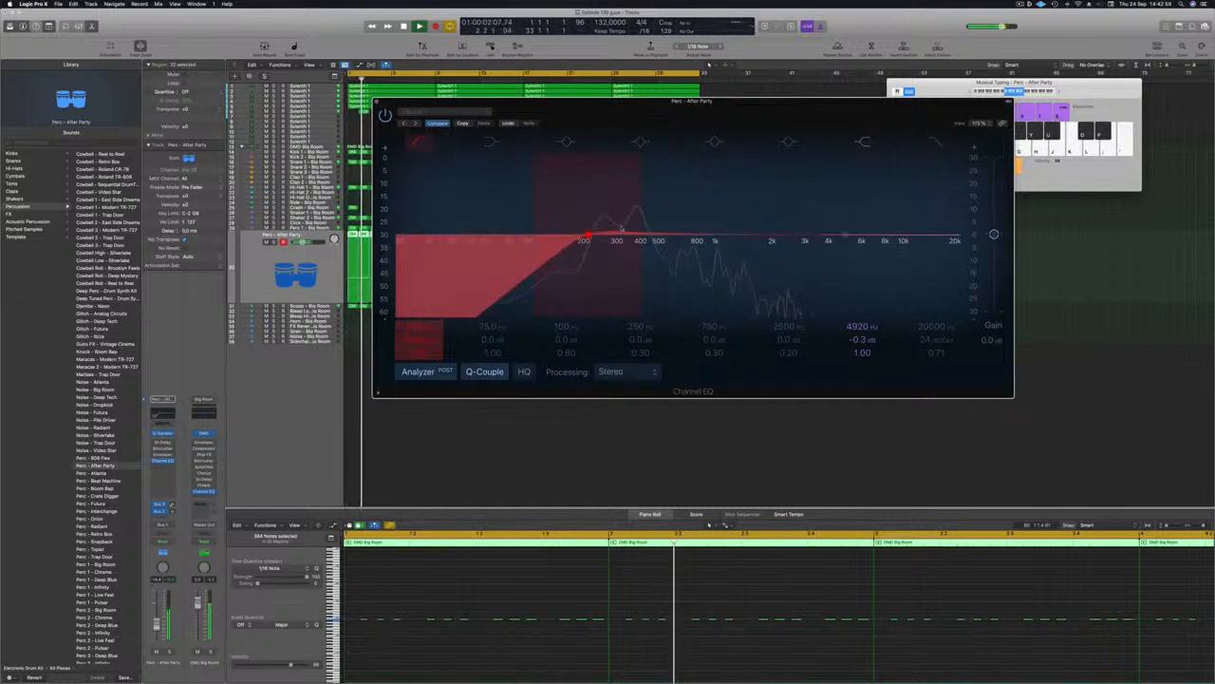
Step: Solo the Perc track and play it back to hear the EQ change
left_click(170, 652)
left_click(170, 651)
key("space")
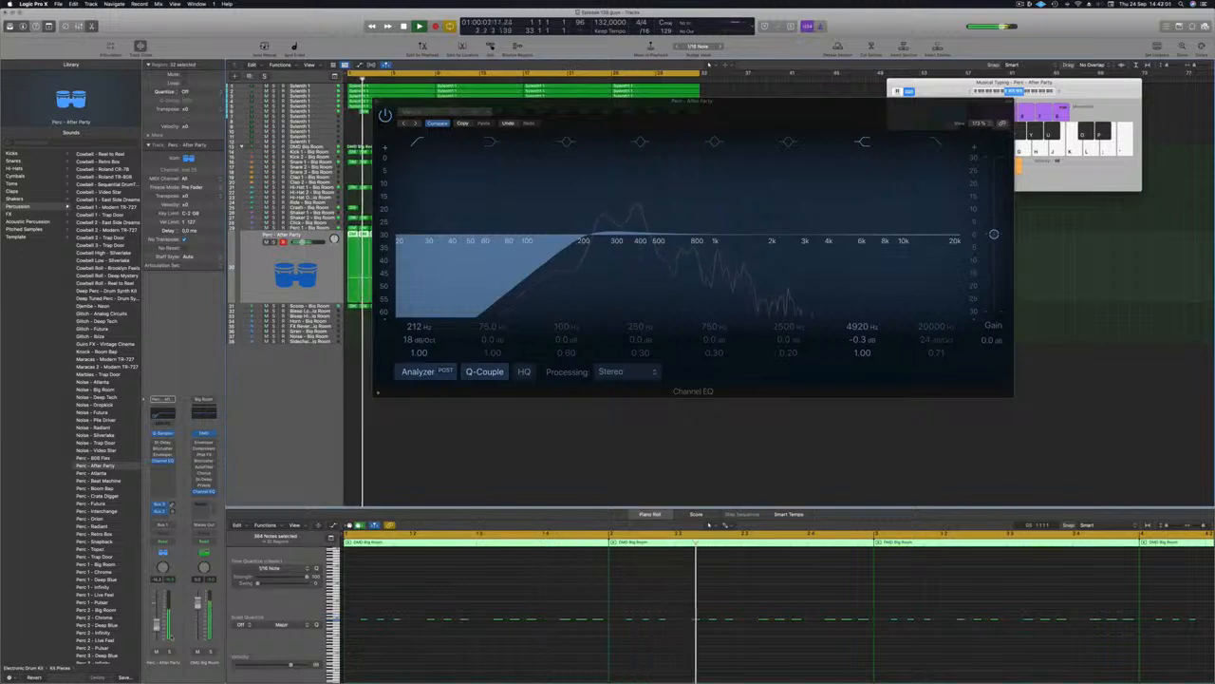
left_click(170, 651)
key("space")
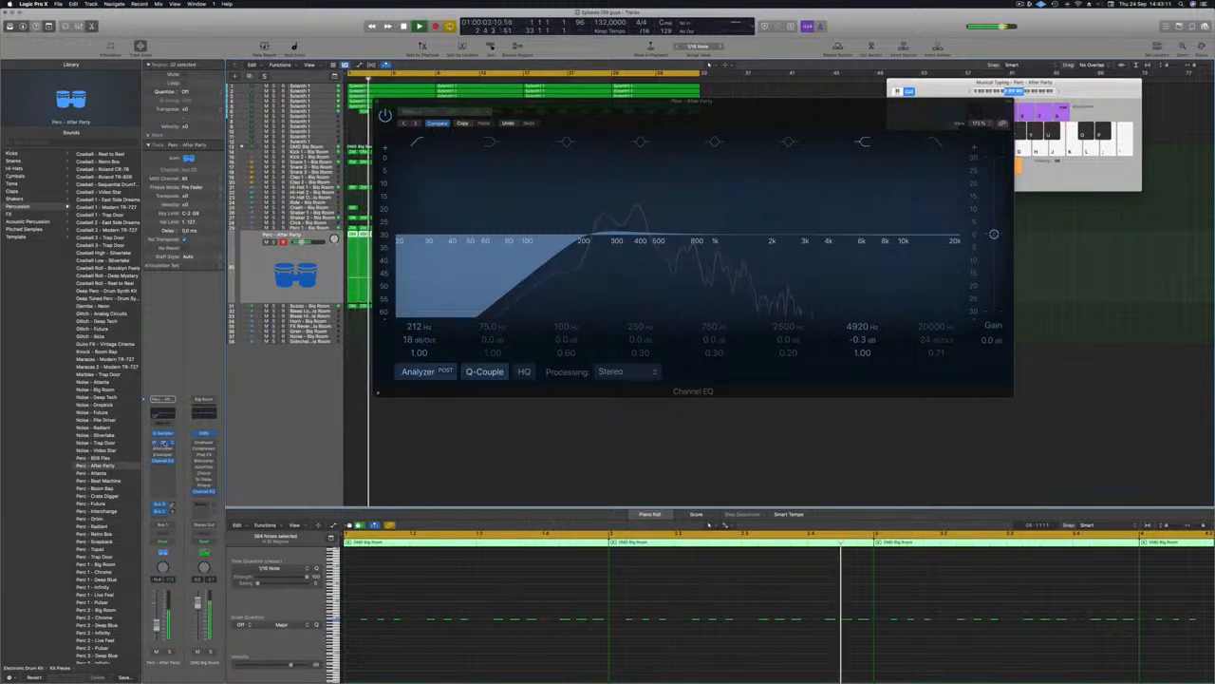
left_click(165, 443)
Step: Step through Stereo Delay presets to Dual 1/2 Note Dotted, auditioning the soloed percussion
left_click(456, 121)
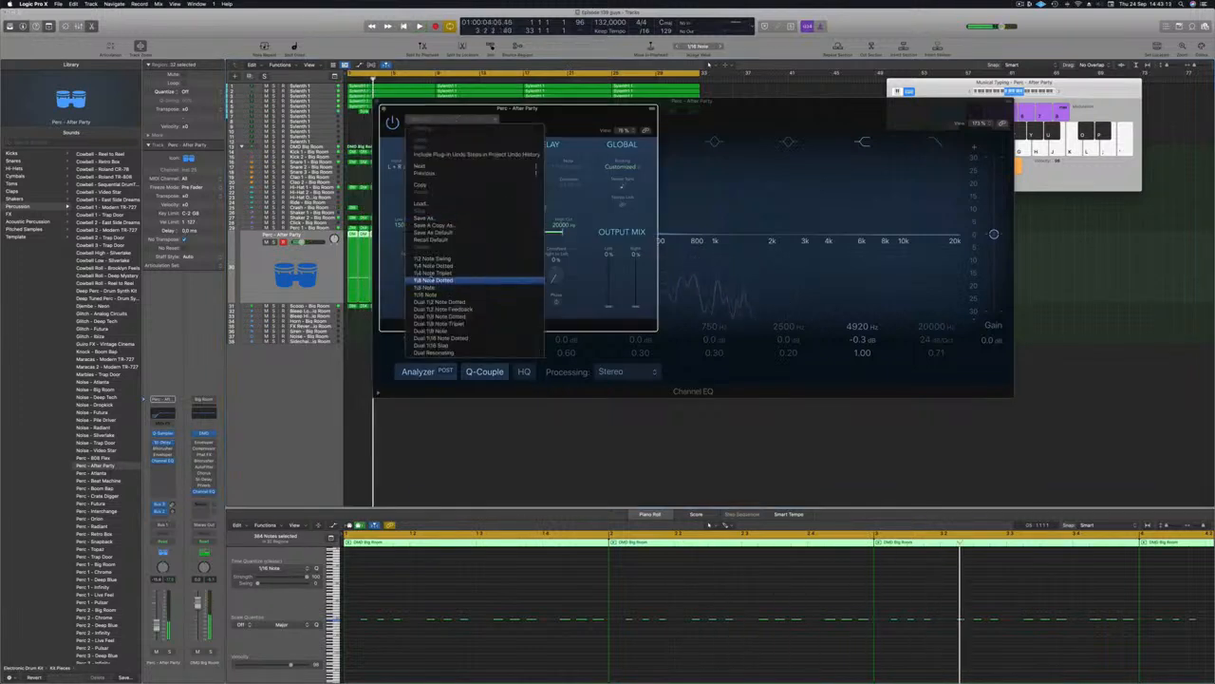
left_click(437, 274)
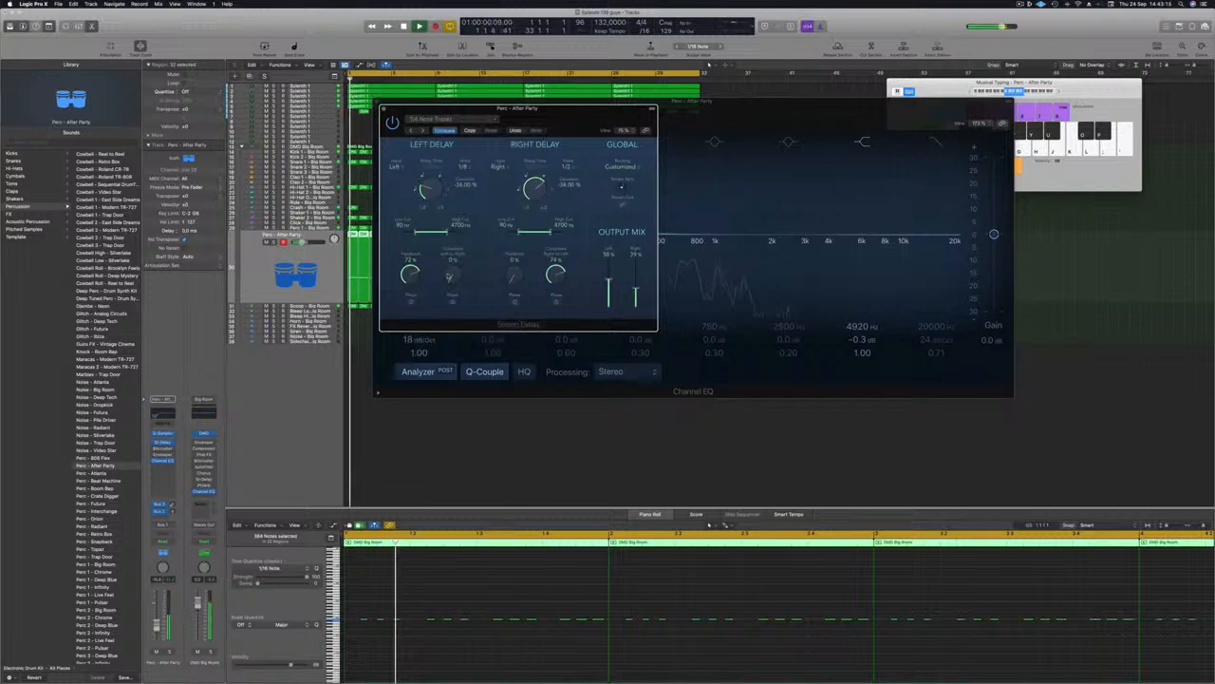
key("s")
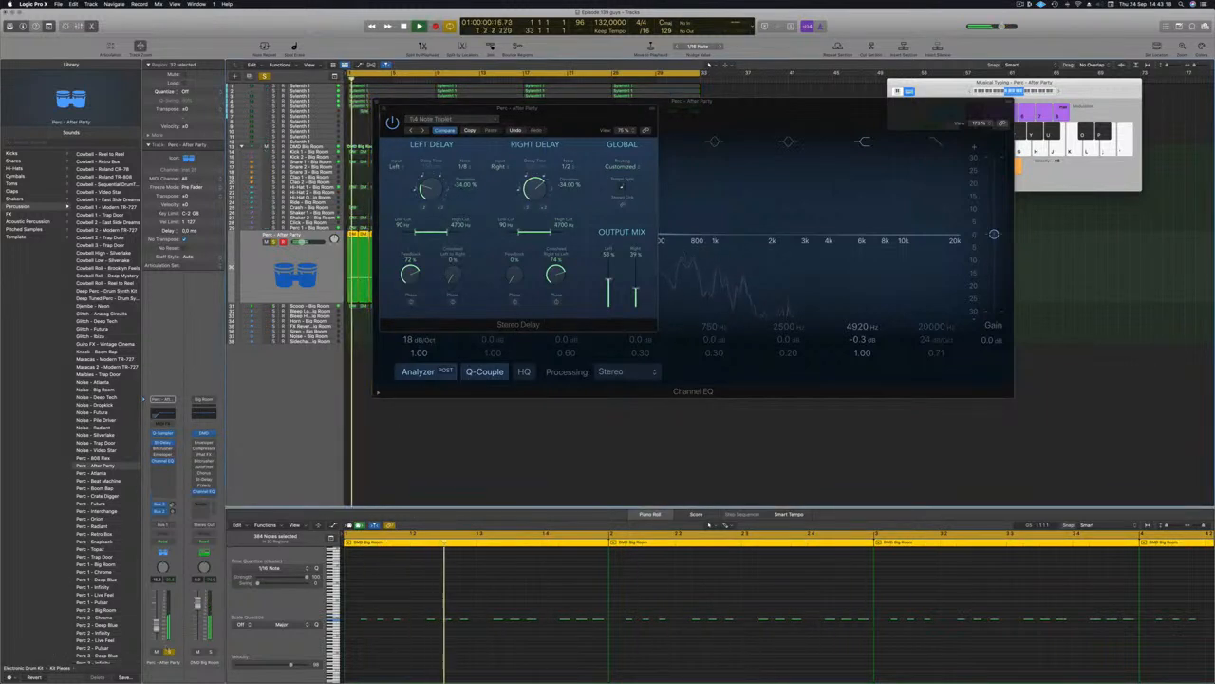
key("s")
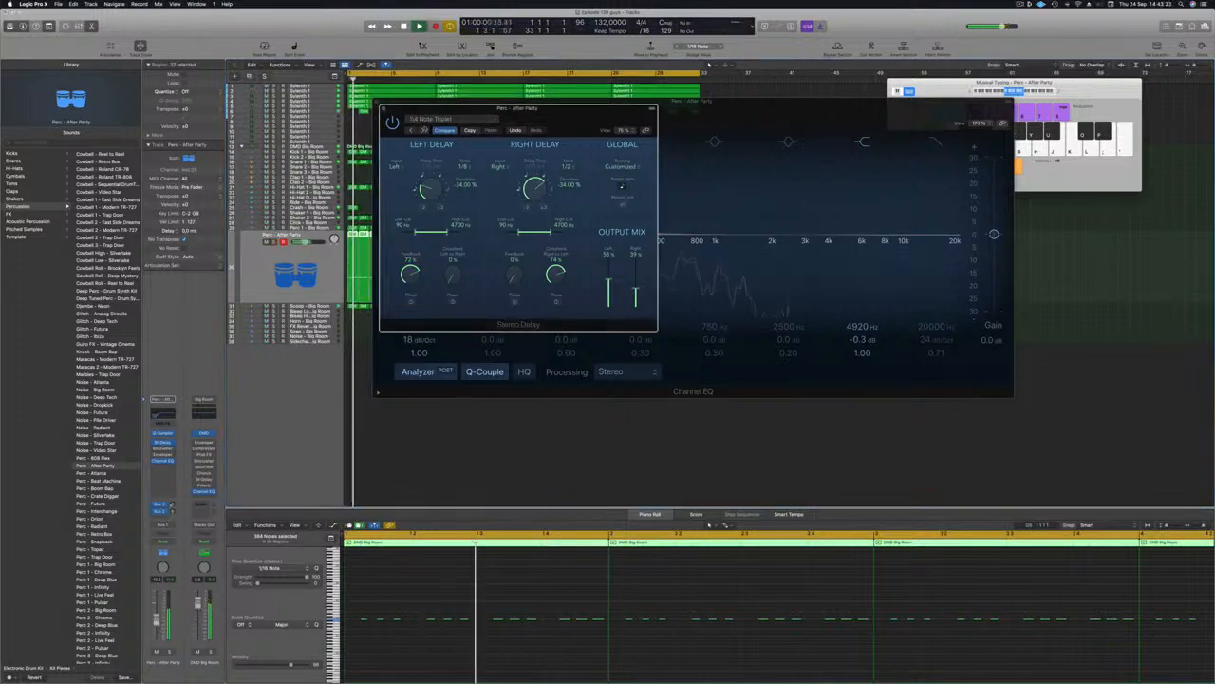
left_click(423, 131)
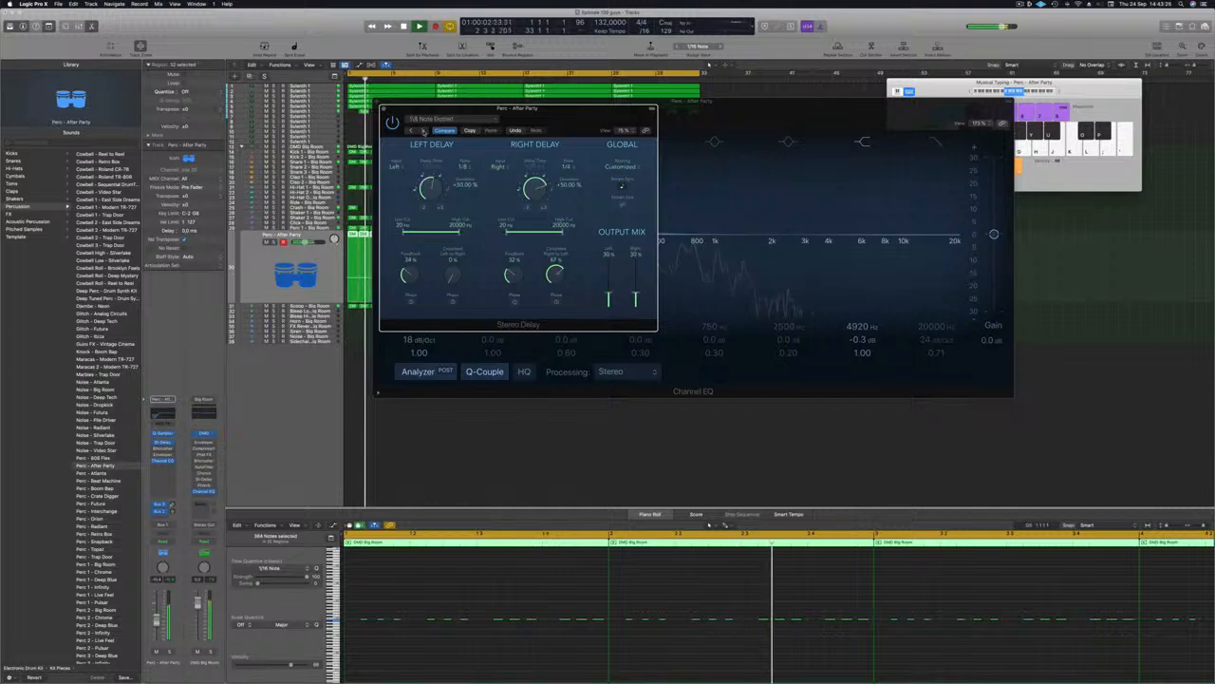
Step: Move the delay window to uncover the EQ, audition the solo, then close Stereo Delay
left_click_drag(563, 121, 539, 211)
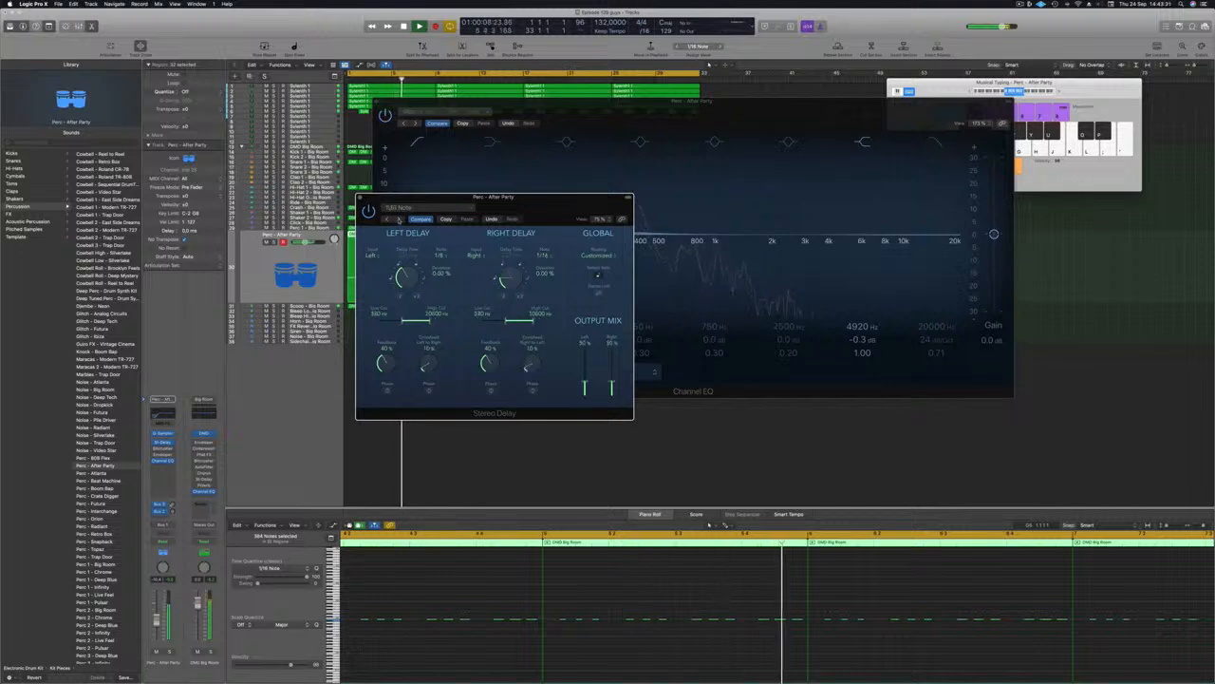
left_click_drag(556, 203, 536, 204)
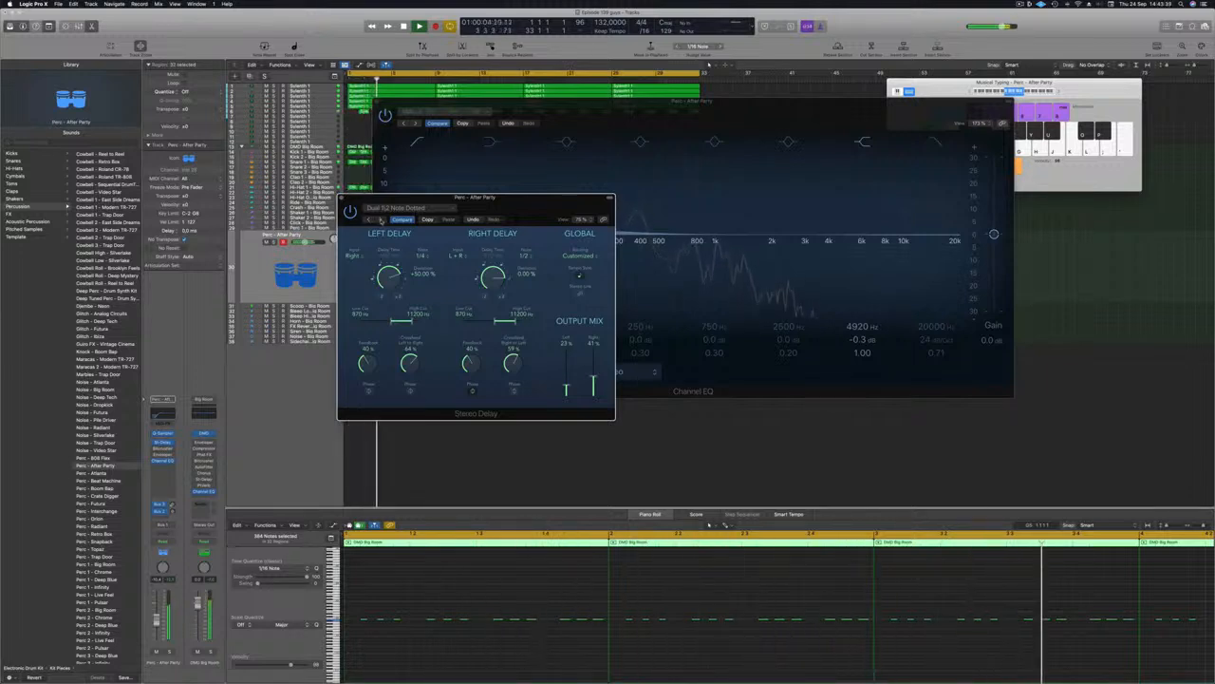
left_click(169, 652)
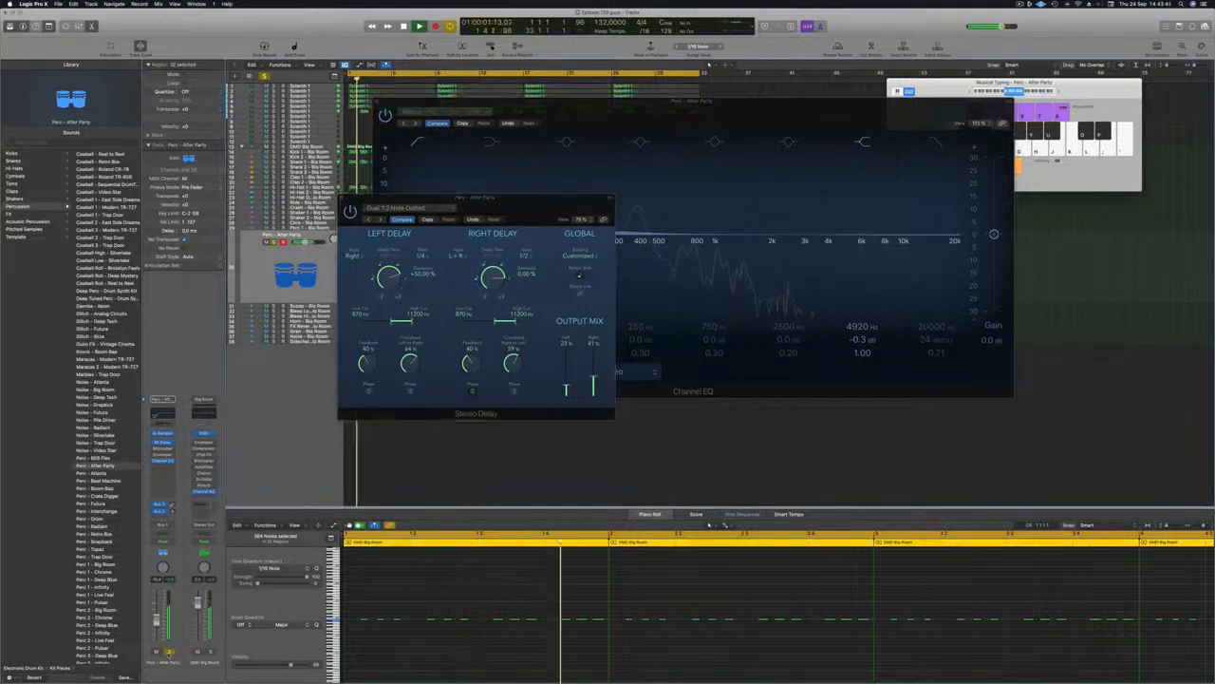
left_click(169, 652)
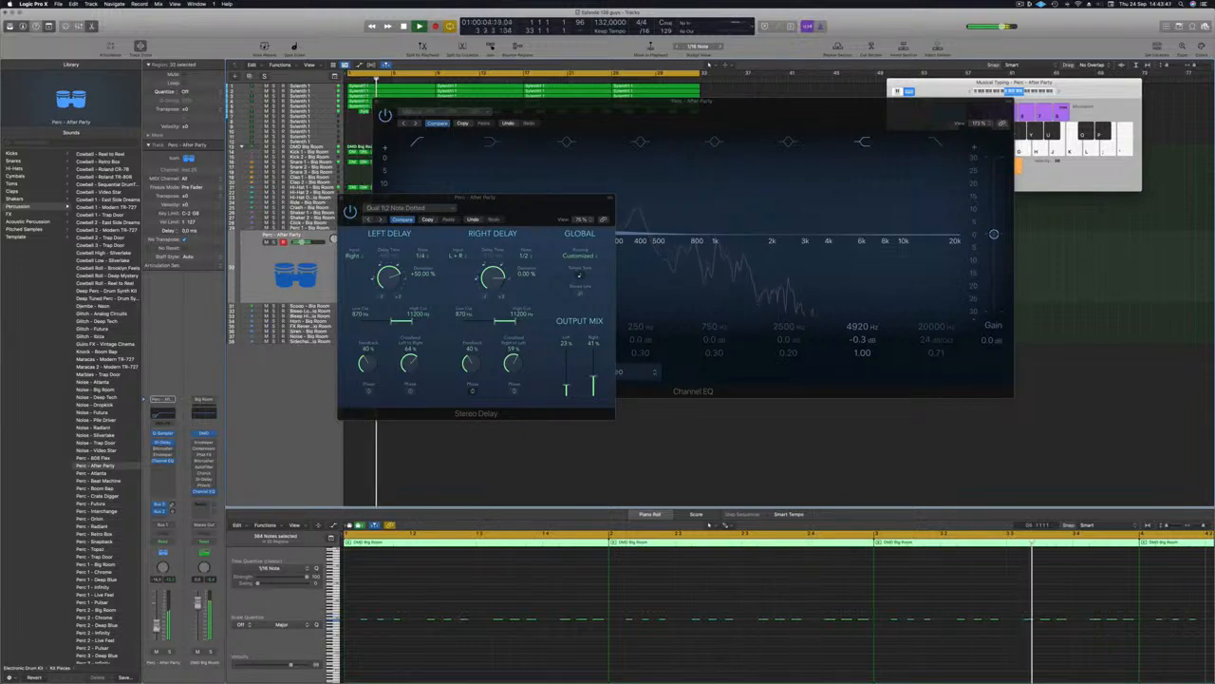
left_click(345, 198)
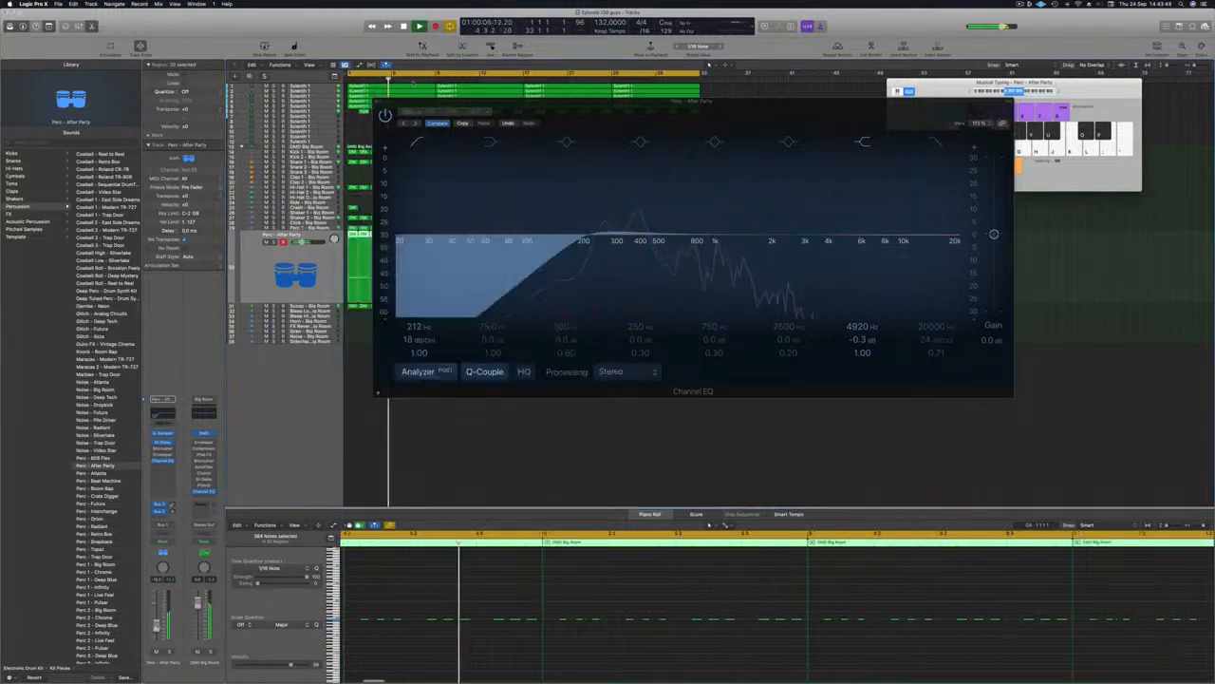
Step: Close the Channel EQ and send Snare 3 - Big Room to Bus 5, creating an Aux
left_click(376, 102)
key("Return")
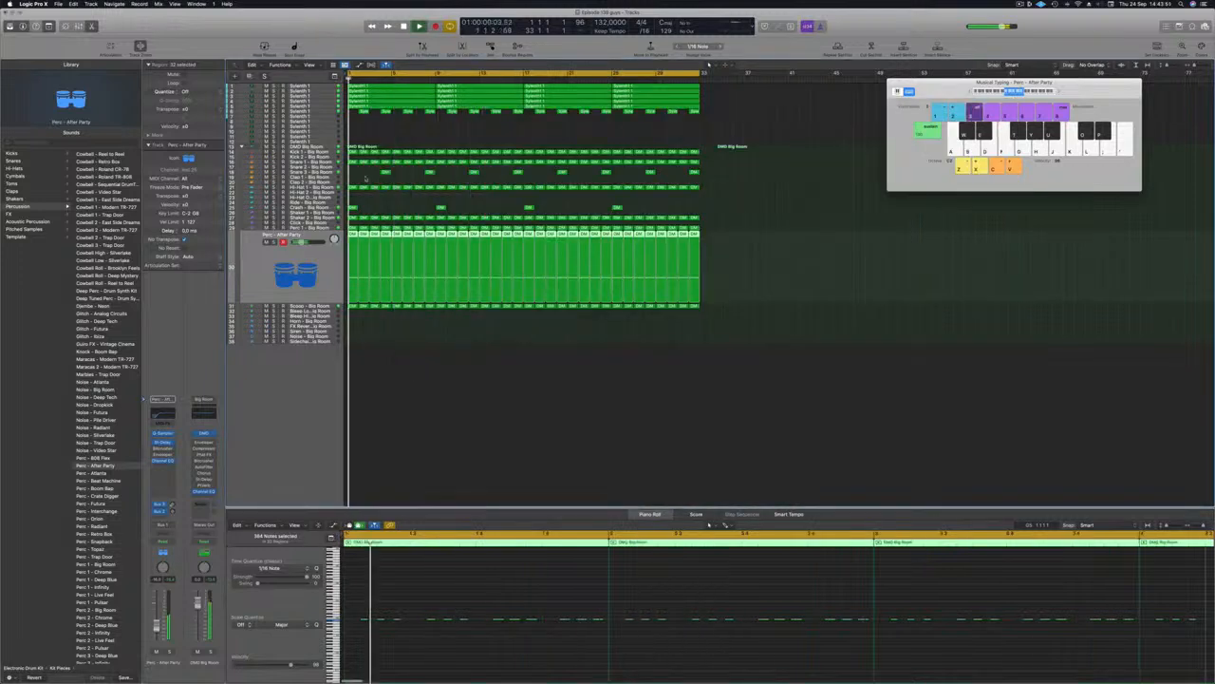
left_click(324, 171)
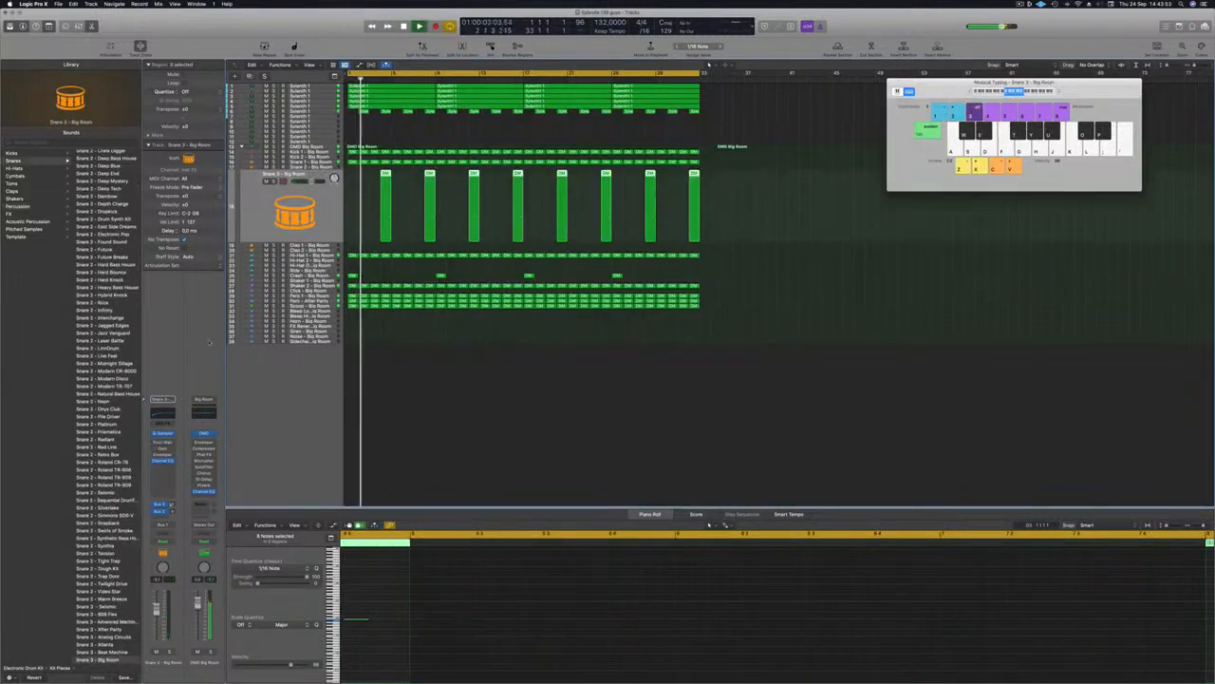
key("Return")
left_click(158, 517)
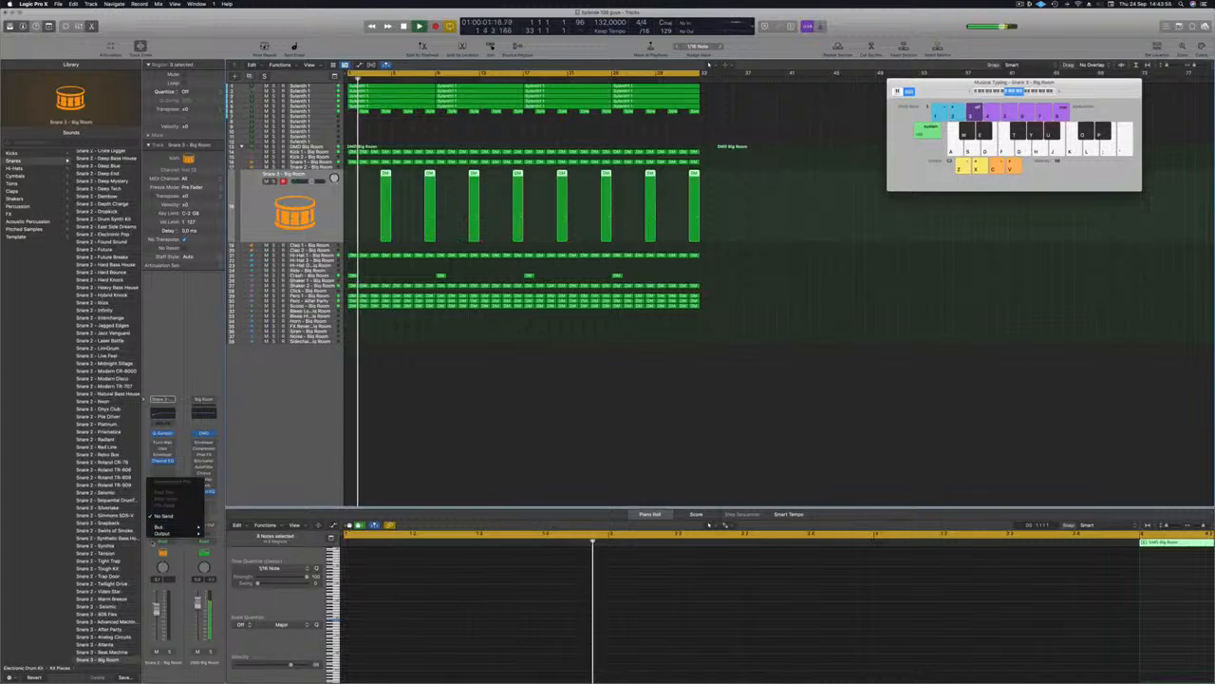
mouse_move(185, 527)
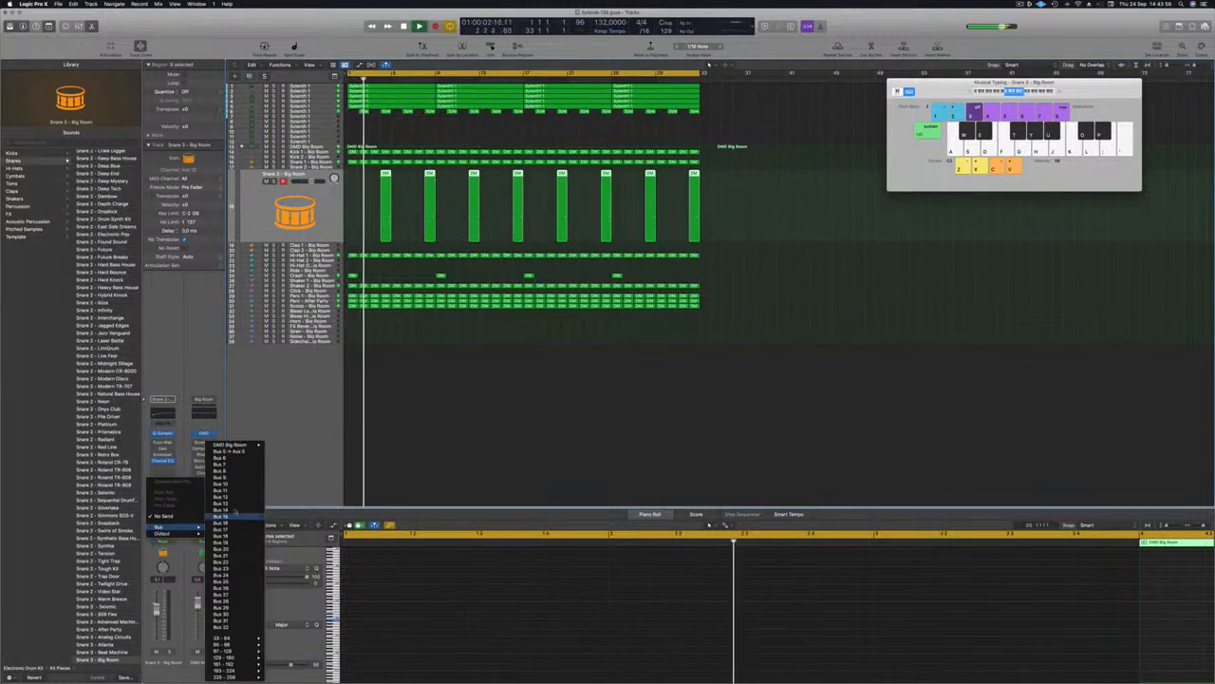
left_click(237, 452)
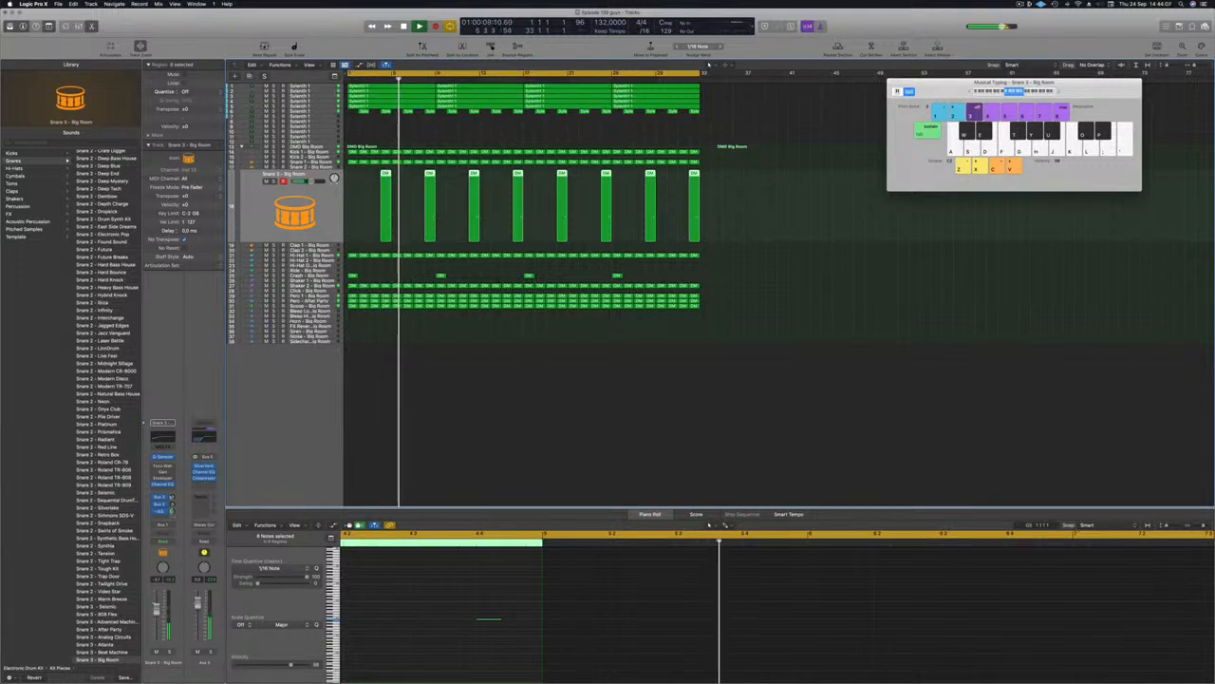
Step: Select Crash - Big Room and send it to Bus 5 alongside the snare
key("Return")
left_click(348, 269)
left_click(351, 274)
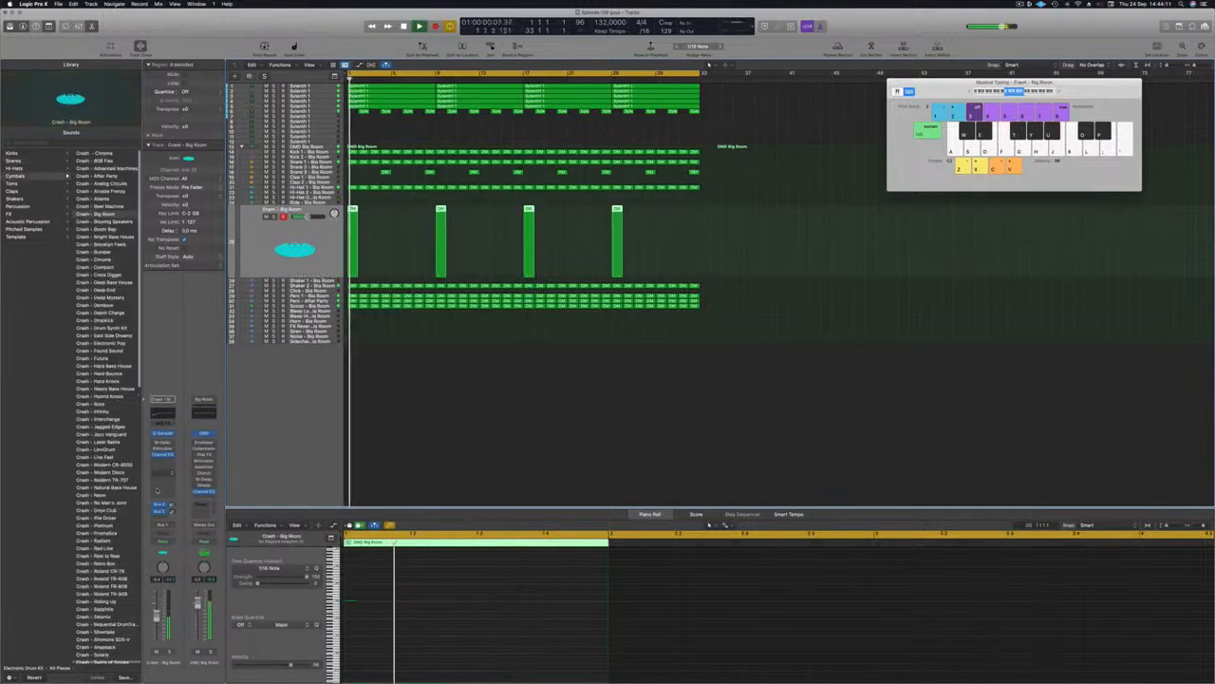
left_click(169, 513)
mouse_move(188, 528)
left_click(244, 452)
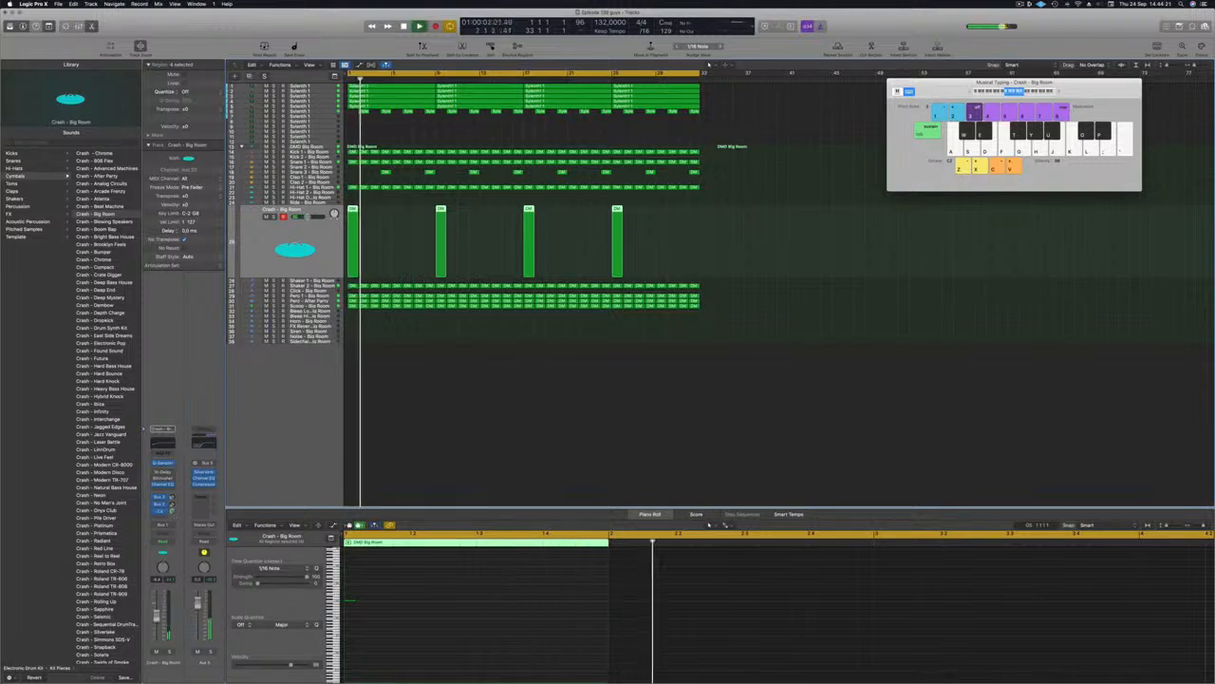
Step: Clear the selection and check the Snare 3 - Big Room track's regions
left_click(480, 389)
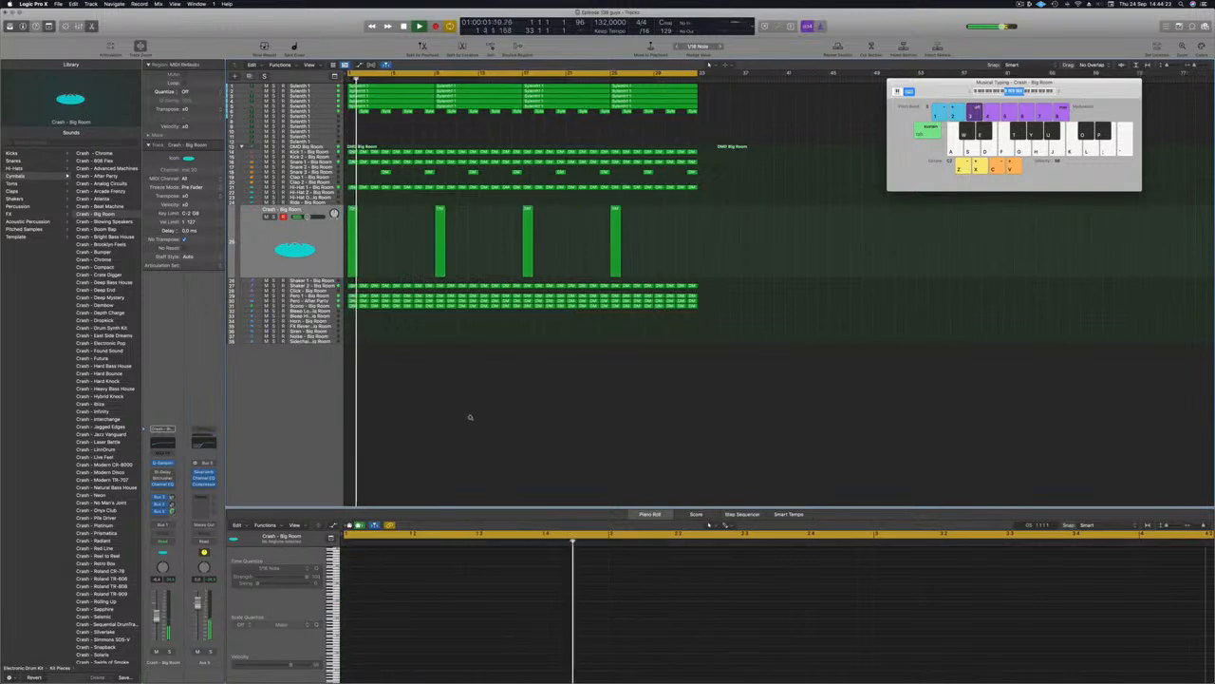
scroll(470, 417, "down", 2)
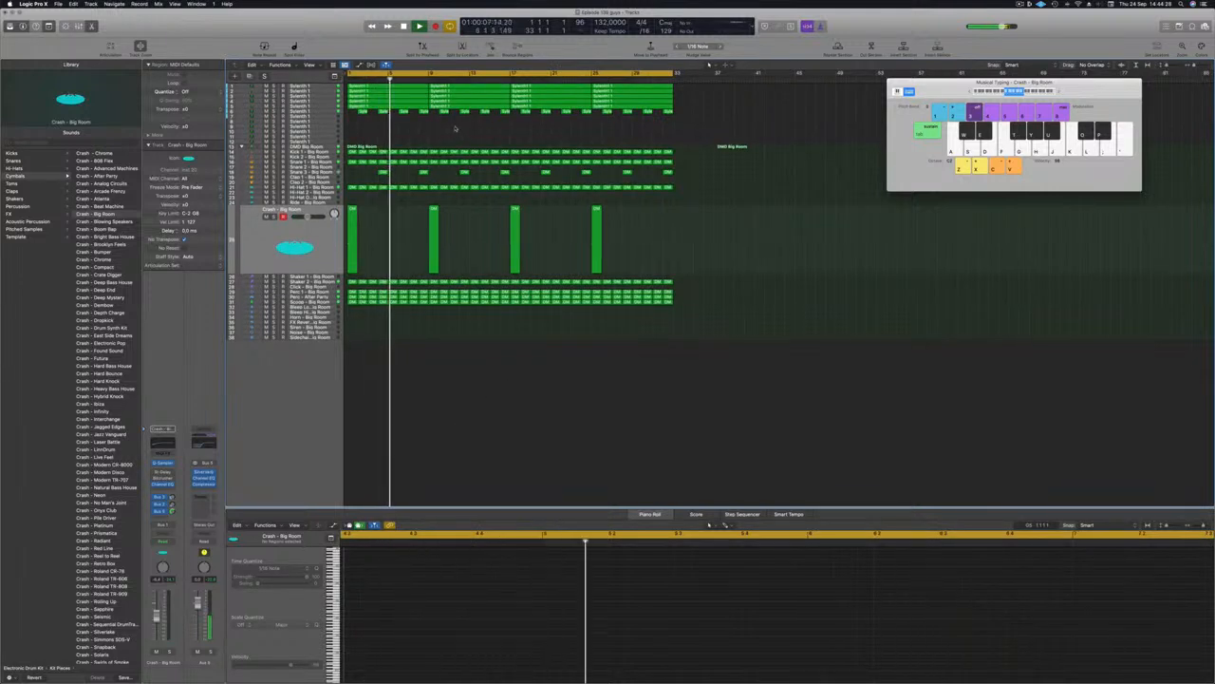
left_click(306, 172)
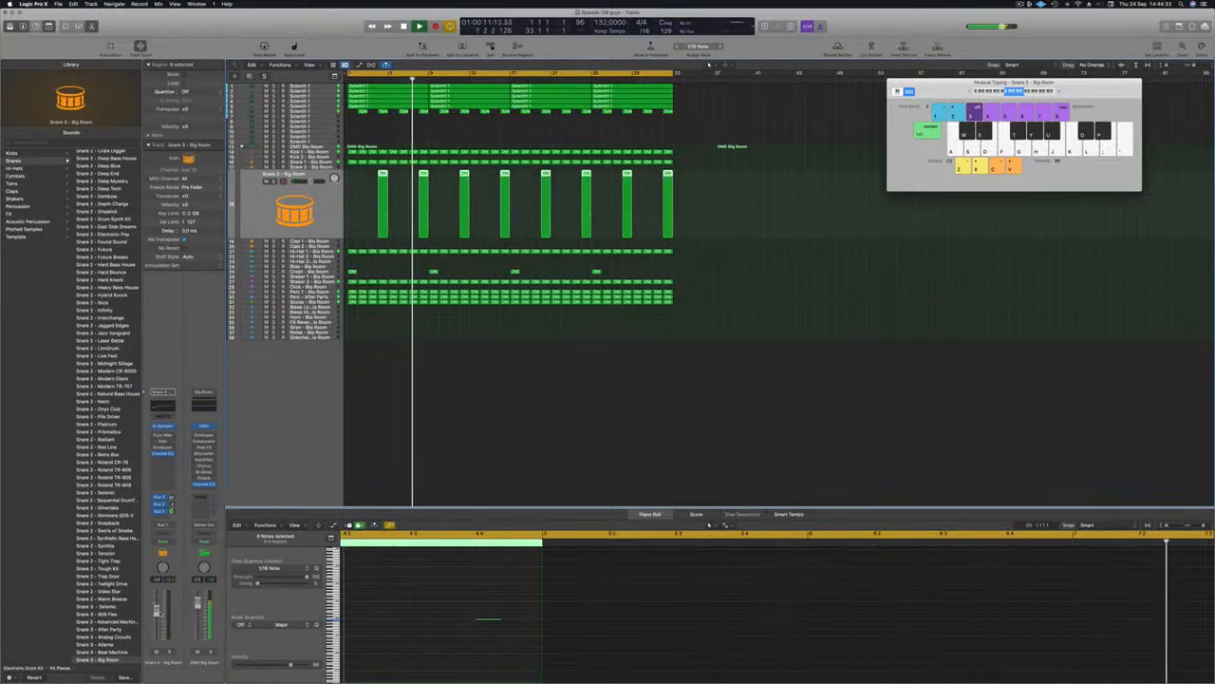
left_click(378, 399)
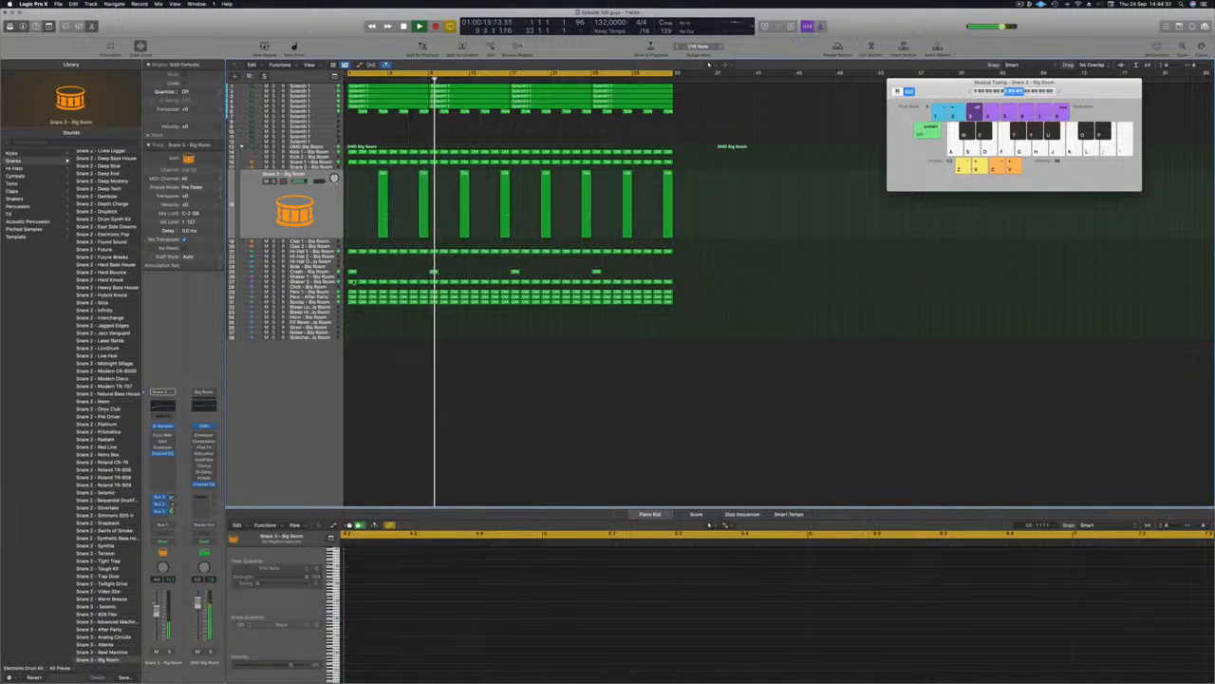
Step: Copy the first Hi-Hat 1 region onto track 23, Hi-Hat Open - Big Room
left_click(324, 251)
key("super+Right")
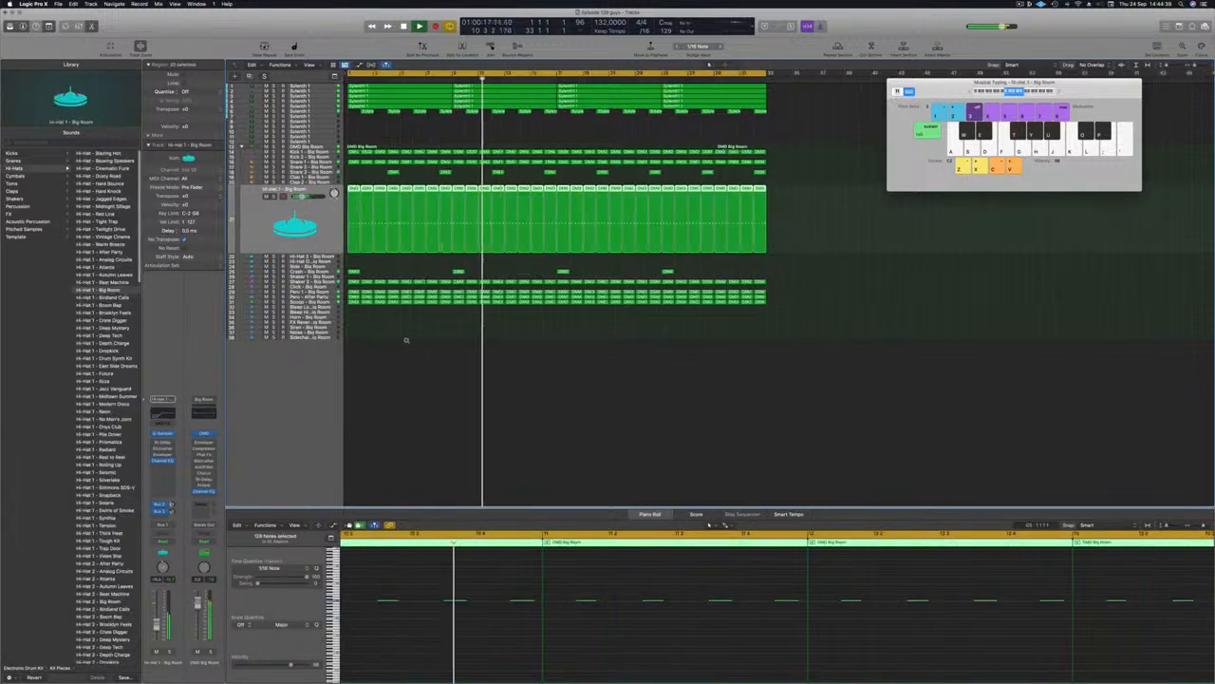
scroll(396, 338, "left", 1)
left_click(364, 176)
left_click(354, 229)
left_click_drag(354, 230, 353, 262)
Step: Copy the hi-hat regions along track 23 to fill the arrangement, then play from the start
key("space")
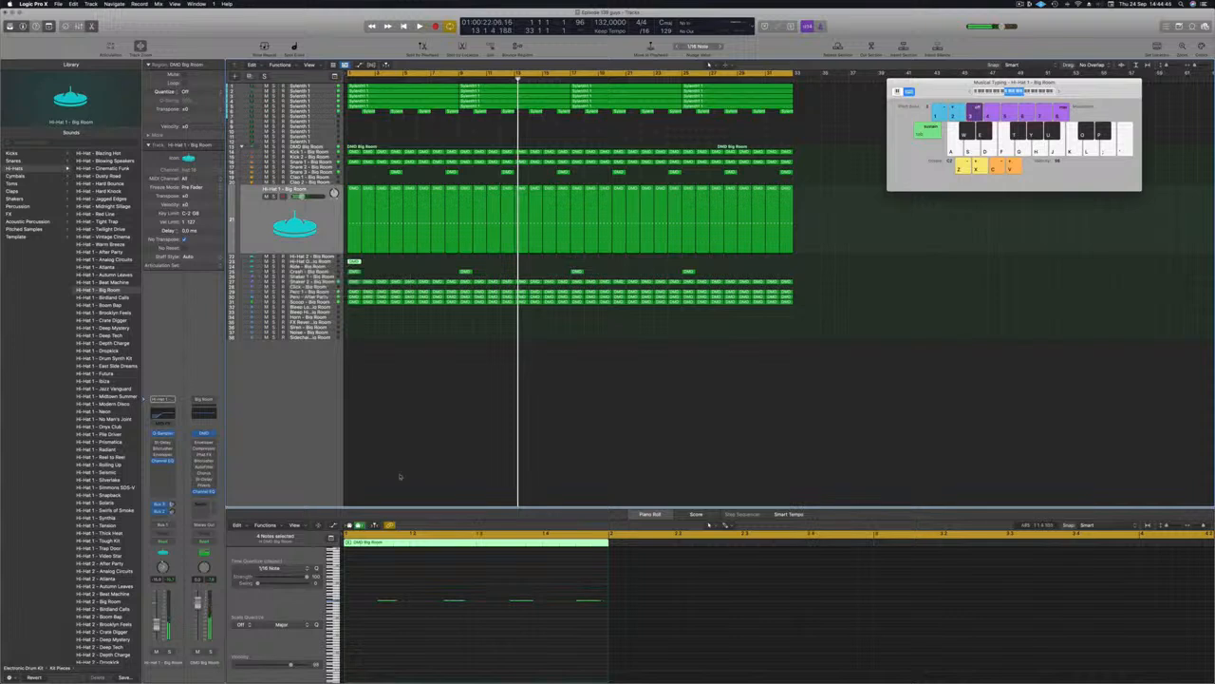
key("space")
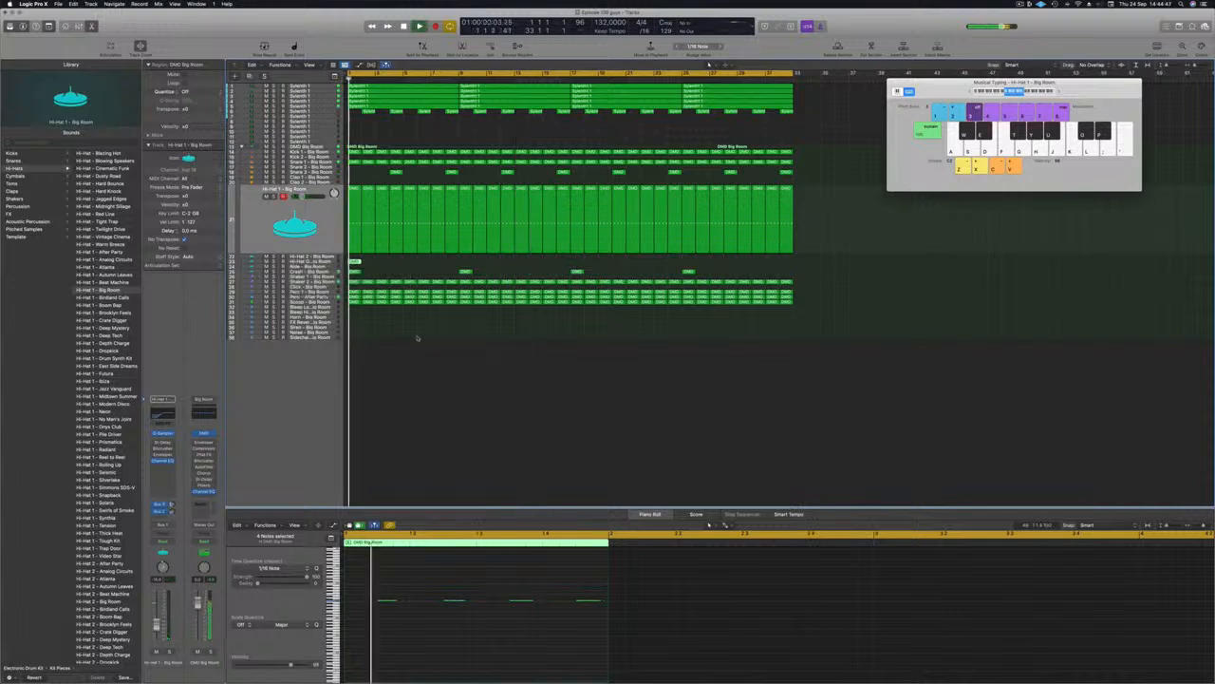
left_click(309, 261)
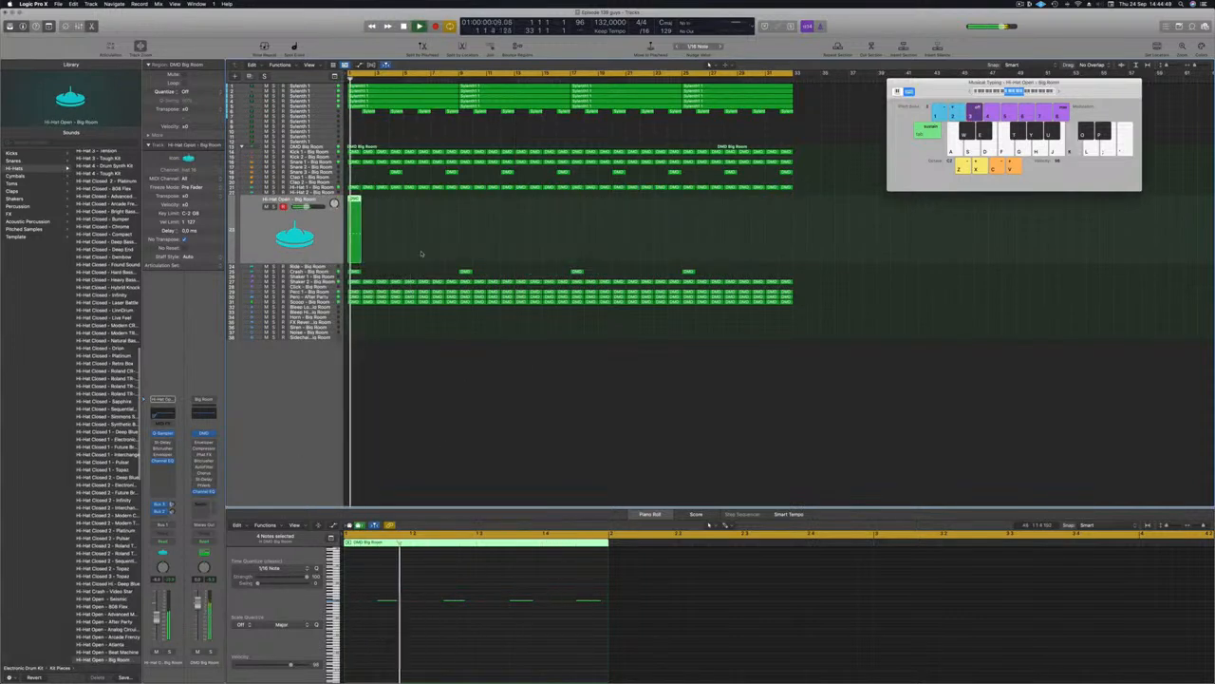
left_click_drag(354, 254, 373, 260)
left_click_drag(359, 204, 696, 208)
key("Return")
key("space")
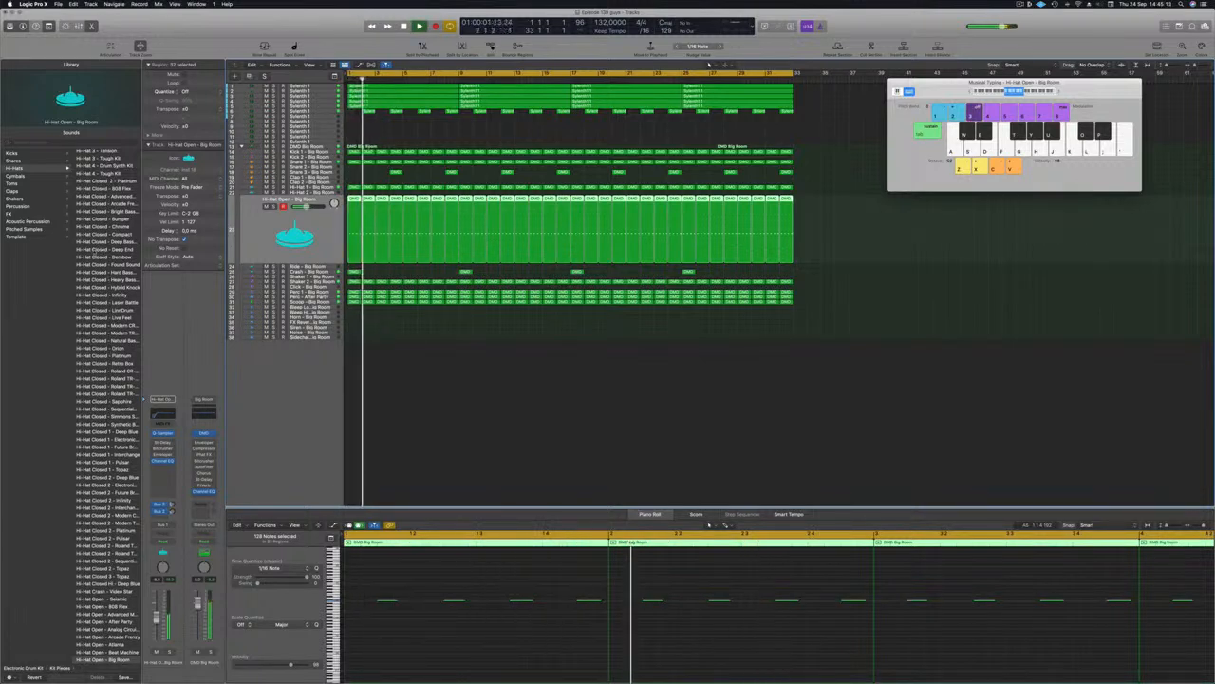
Step: Choose Hi-Hat Open - Deep Tech from the Library's Hi-Hats list for the open hi-hat
scroll(102, 271, "up", 4)
scroll(103, 270, "down", 2)
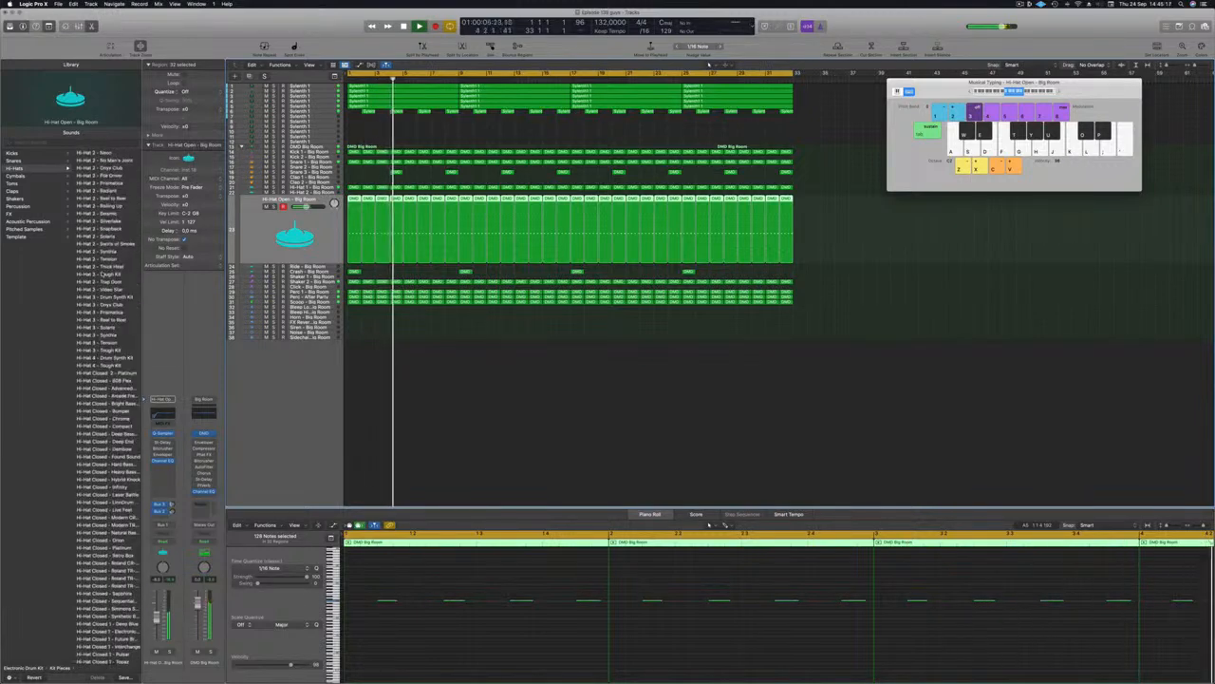
scroll(104, 272, "down", 5)
scroll(86, 333, "down", 3)
scroll(81, 380, "down", 3)
scroll(81, 376, "down", 3)
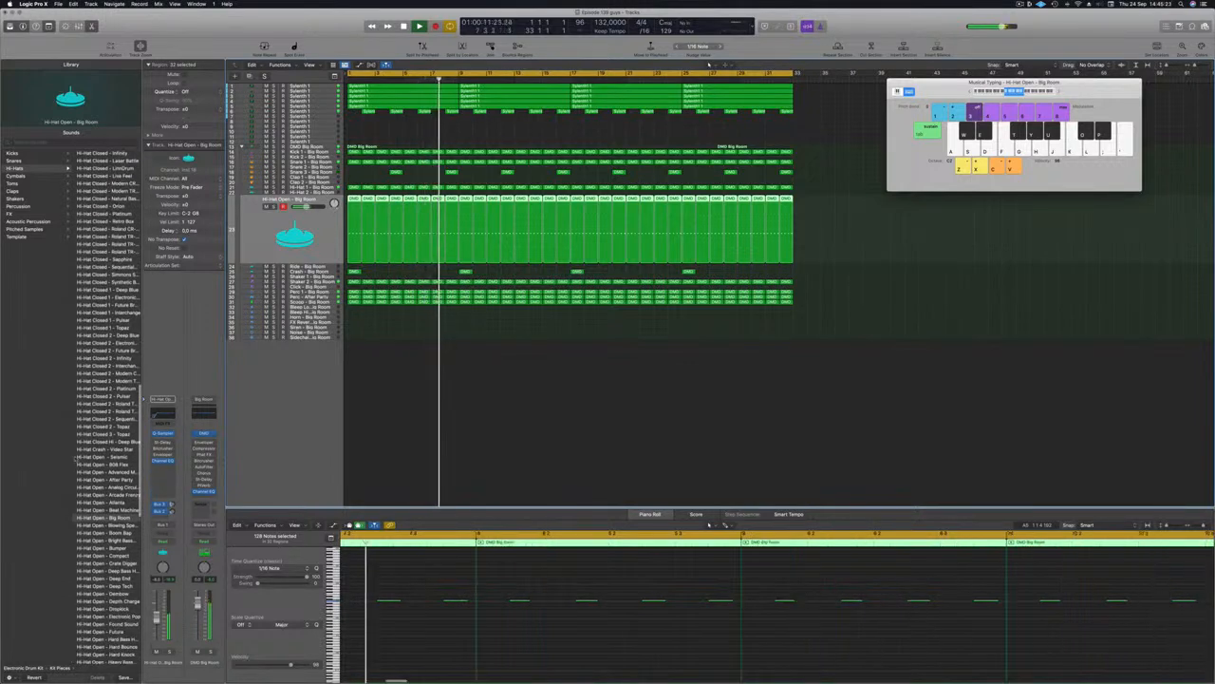
scroll(80, 456, "down", 3)
scroll(77, 467, "down", 2)
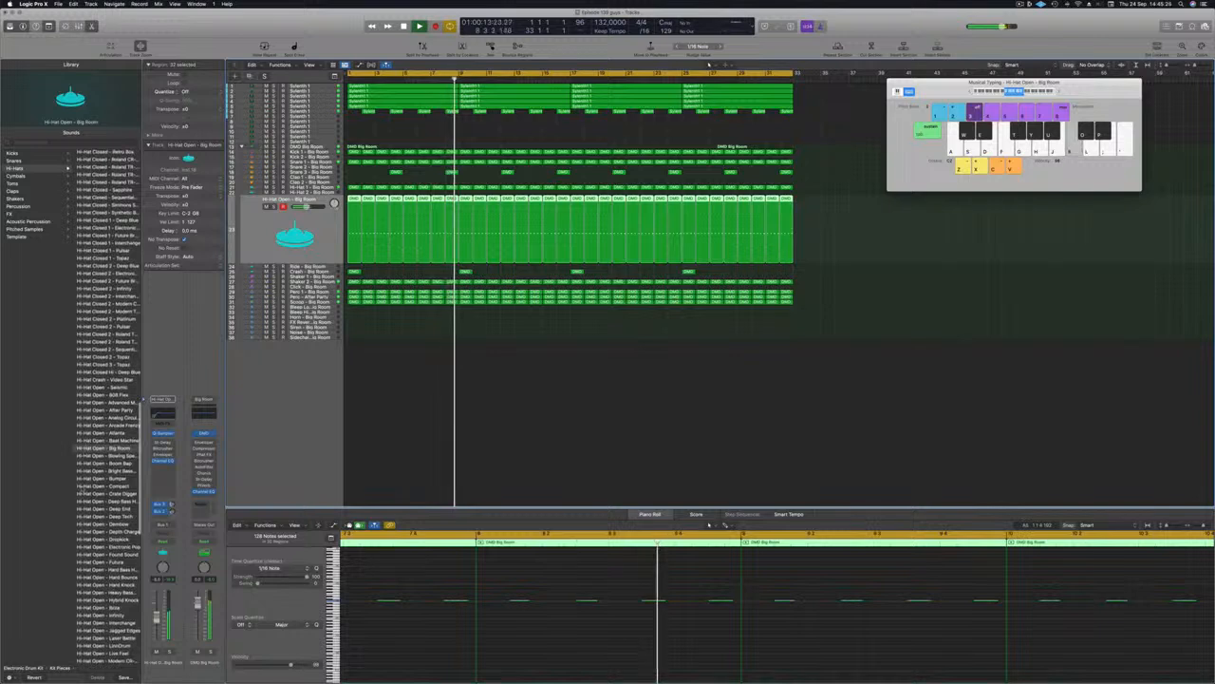
left_click(95, 516)
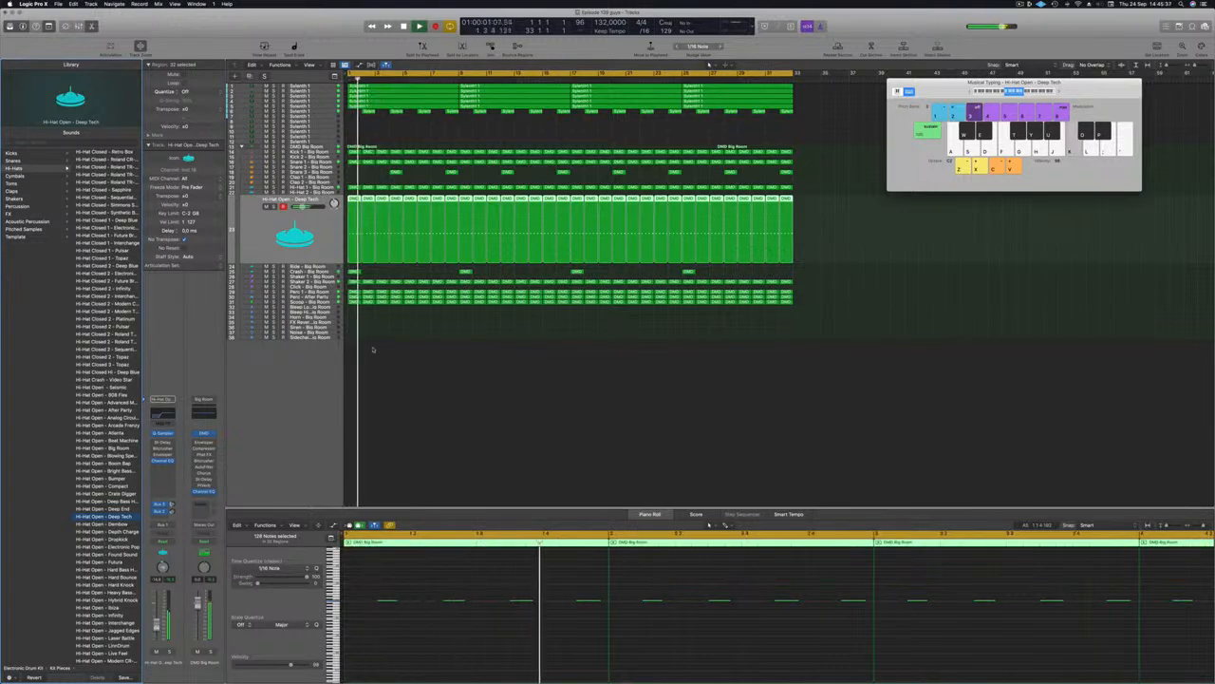
Step: Select Perc - After Party, make the track rows taller, and restart playback from bar 1
left_click(325, 297)
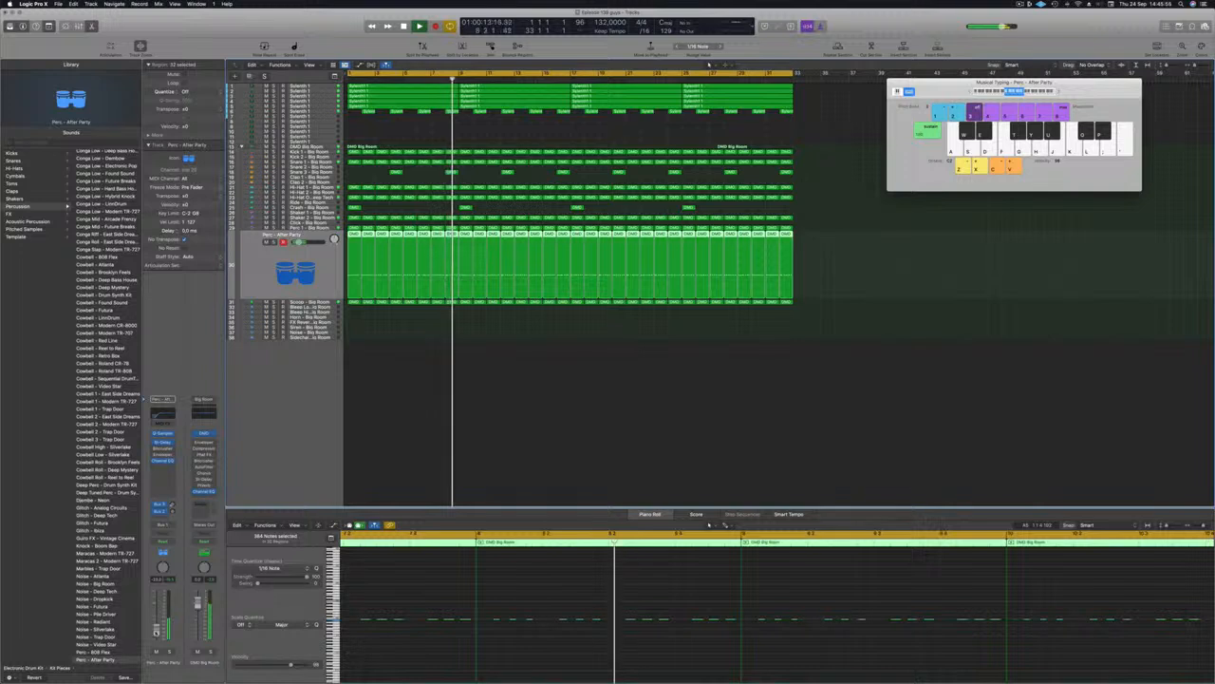
left_click(381, 422)
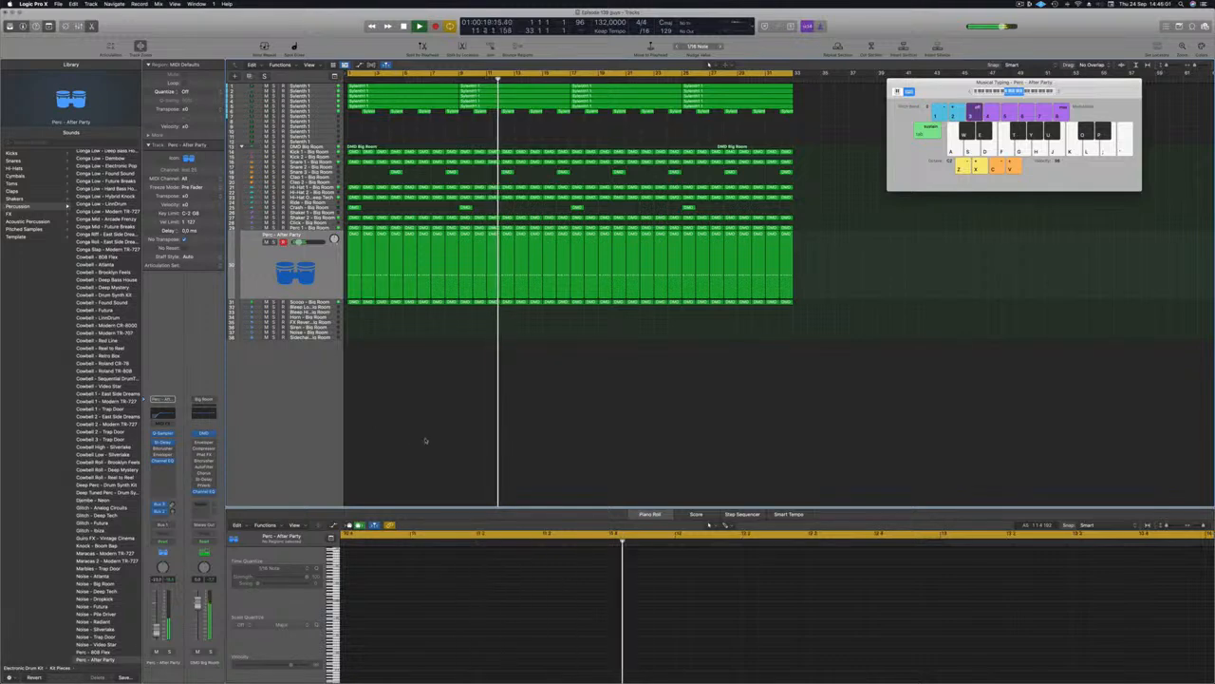
scroll(421, 446, "up", 1)
scroll(422, 447, "up", 4)
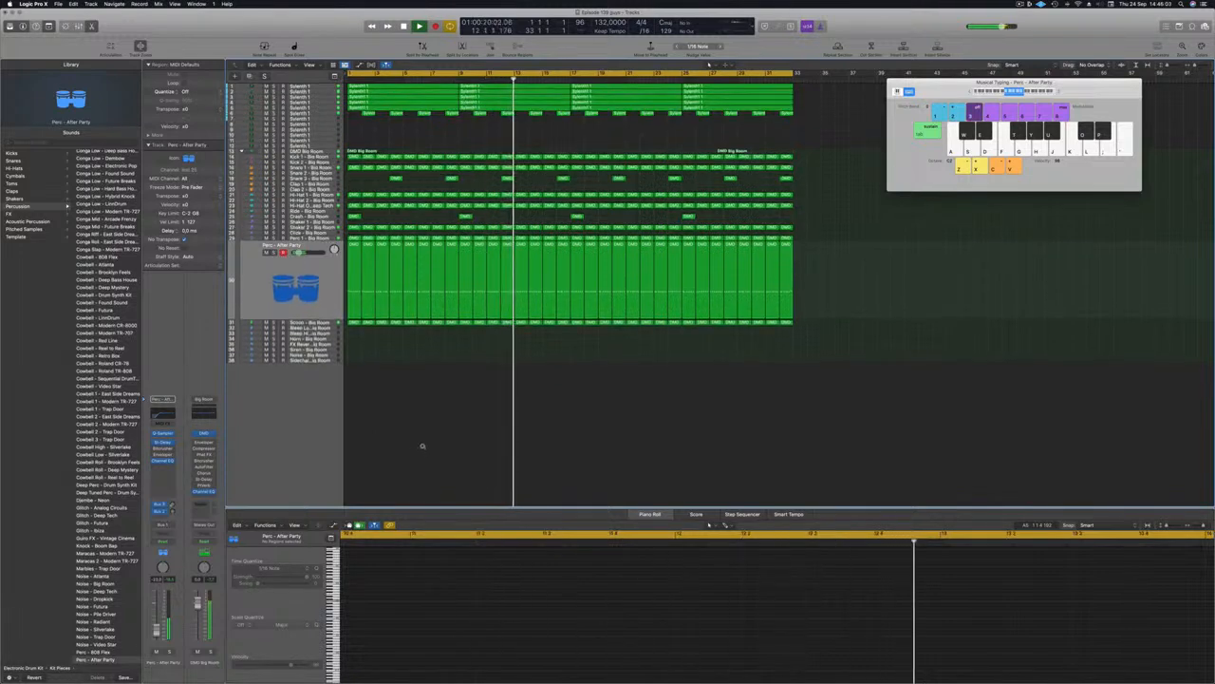
key("Return")
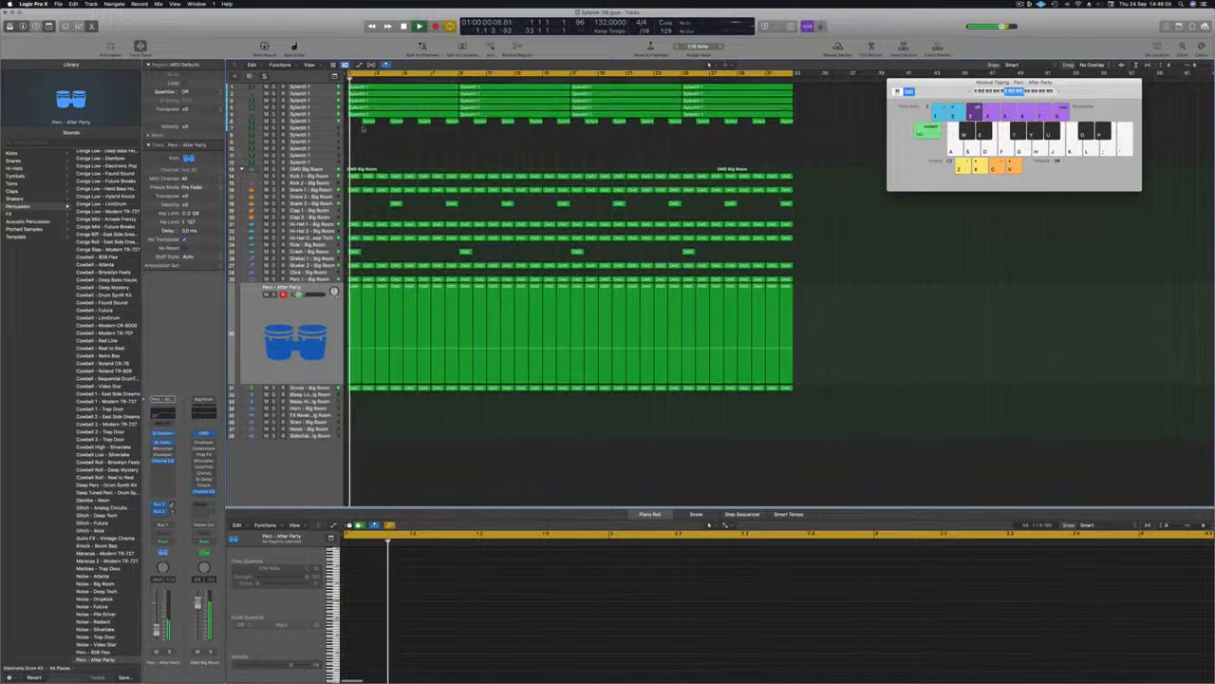
Step: Duplicate the Sylenth 1 lead track into a new empty track and return playback to bar 1
left_click(312, 122)
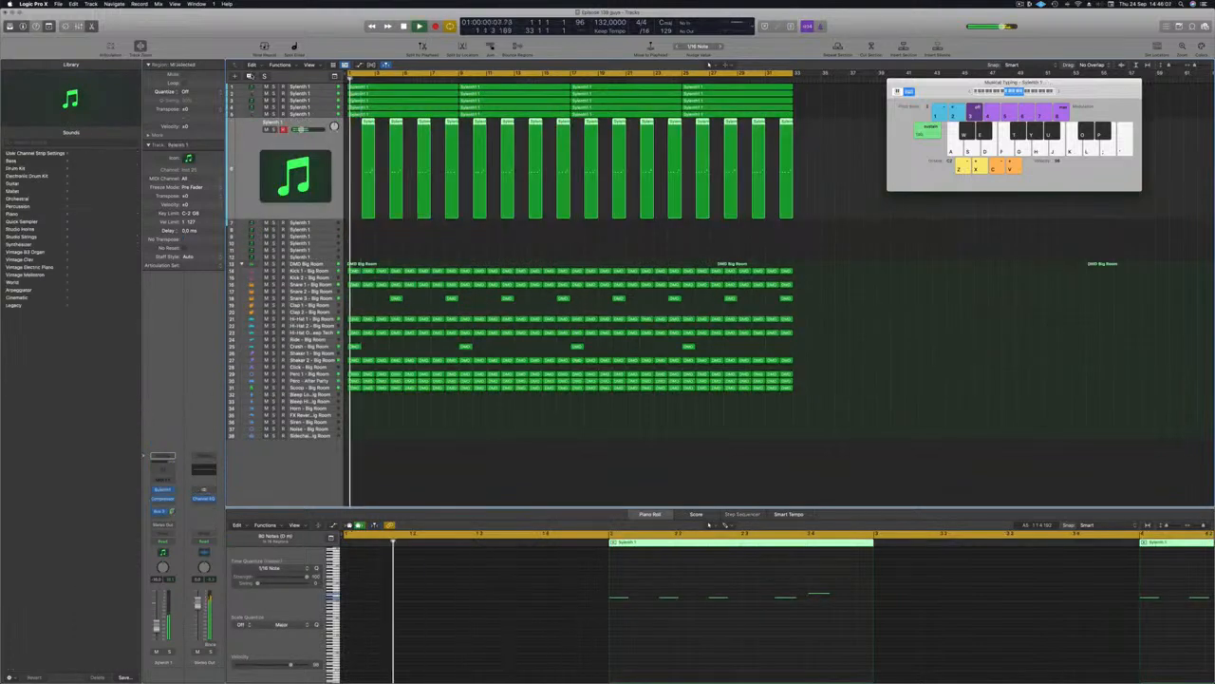
key("super+d")
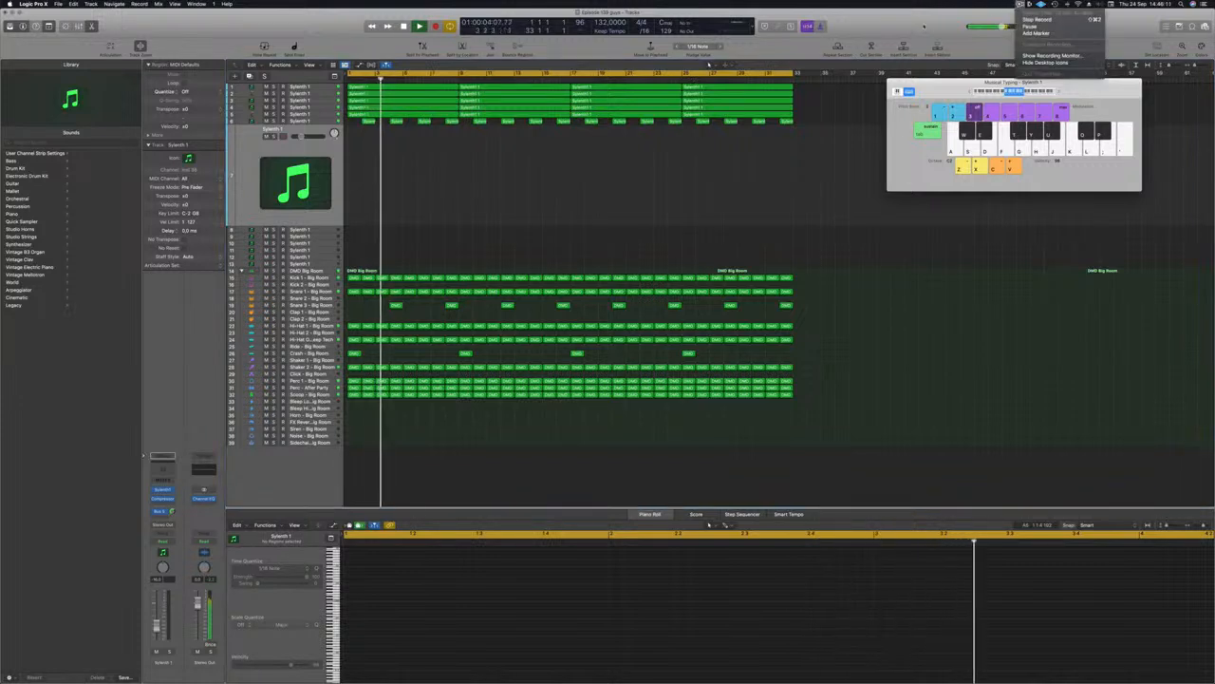
key("Return")
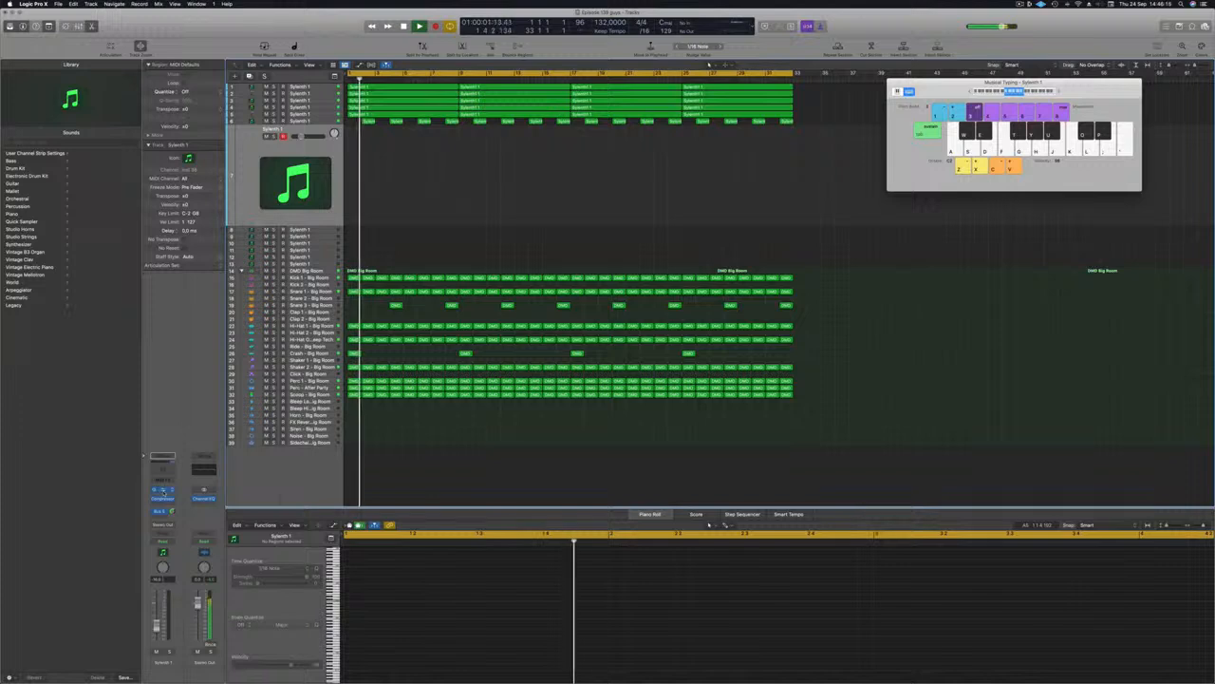
Step: Open the Sylenth1 window on LEAD - Vision and bring up its bank options
left_click(163, 492)
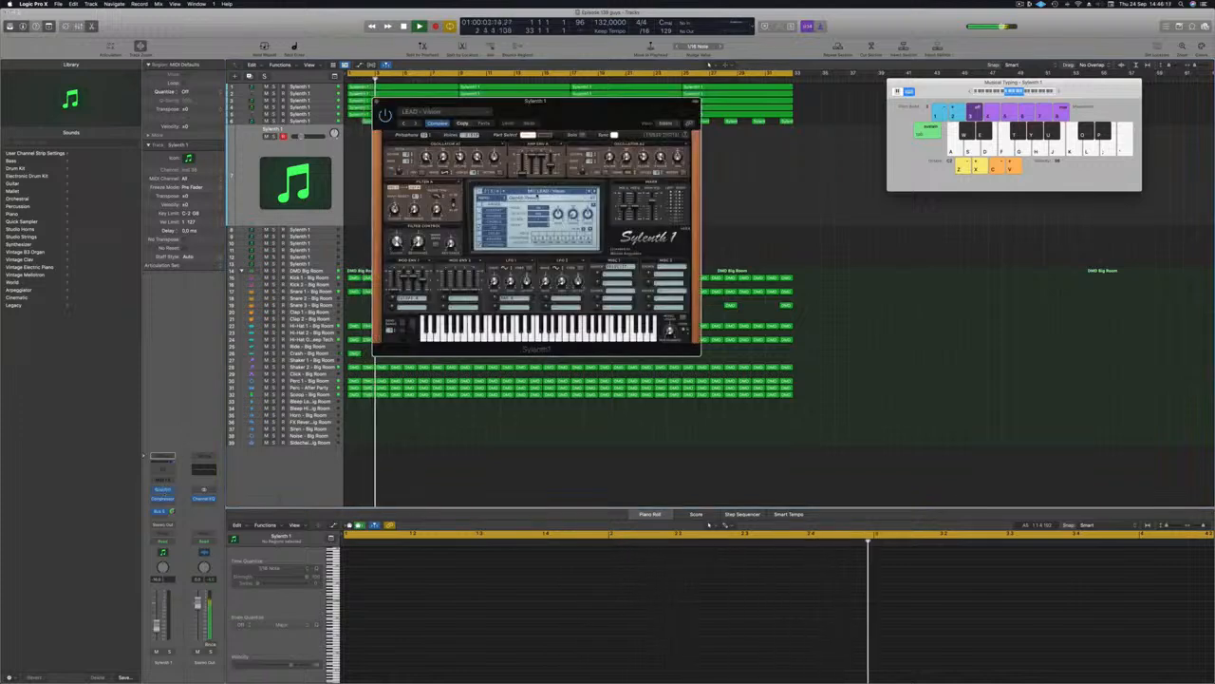
left_click(532, 192)
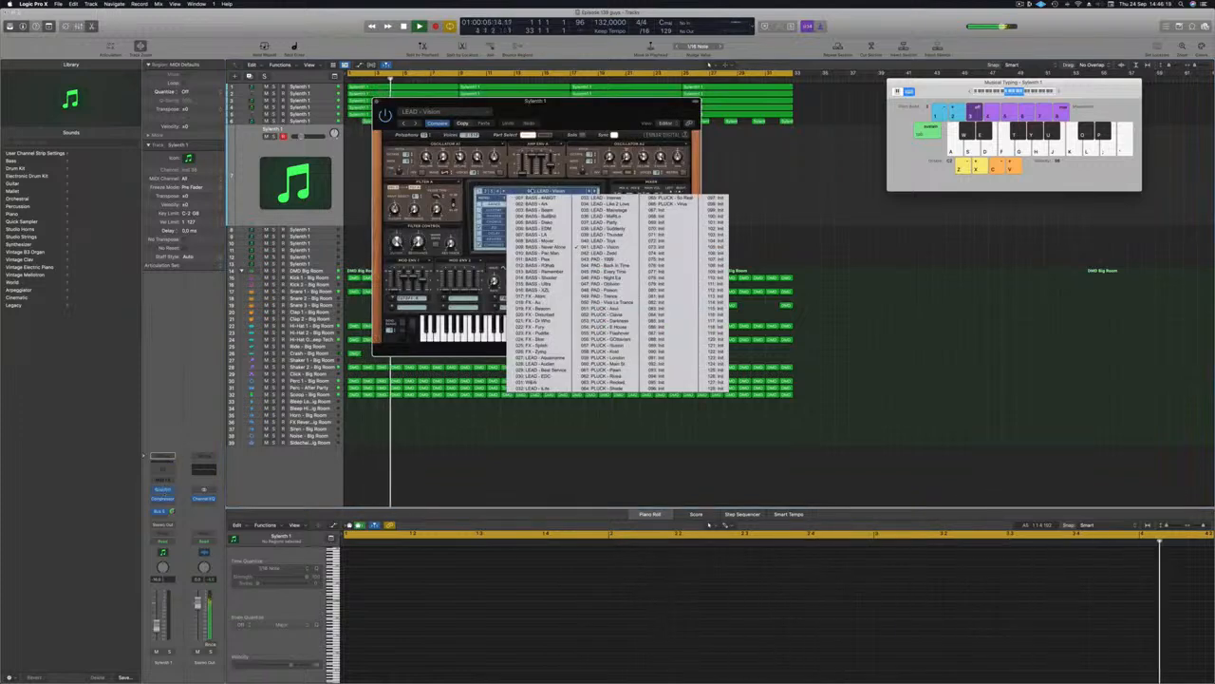
left_click(490, 198)
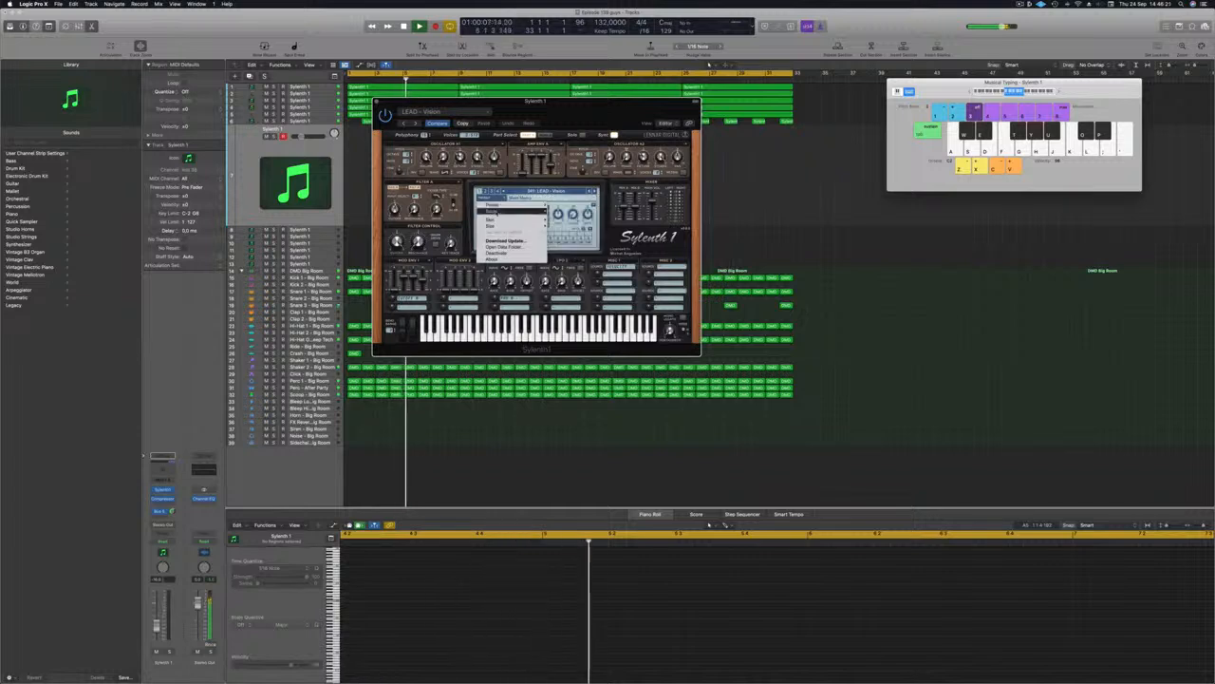
mouse_move(526, 211)
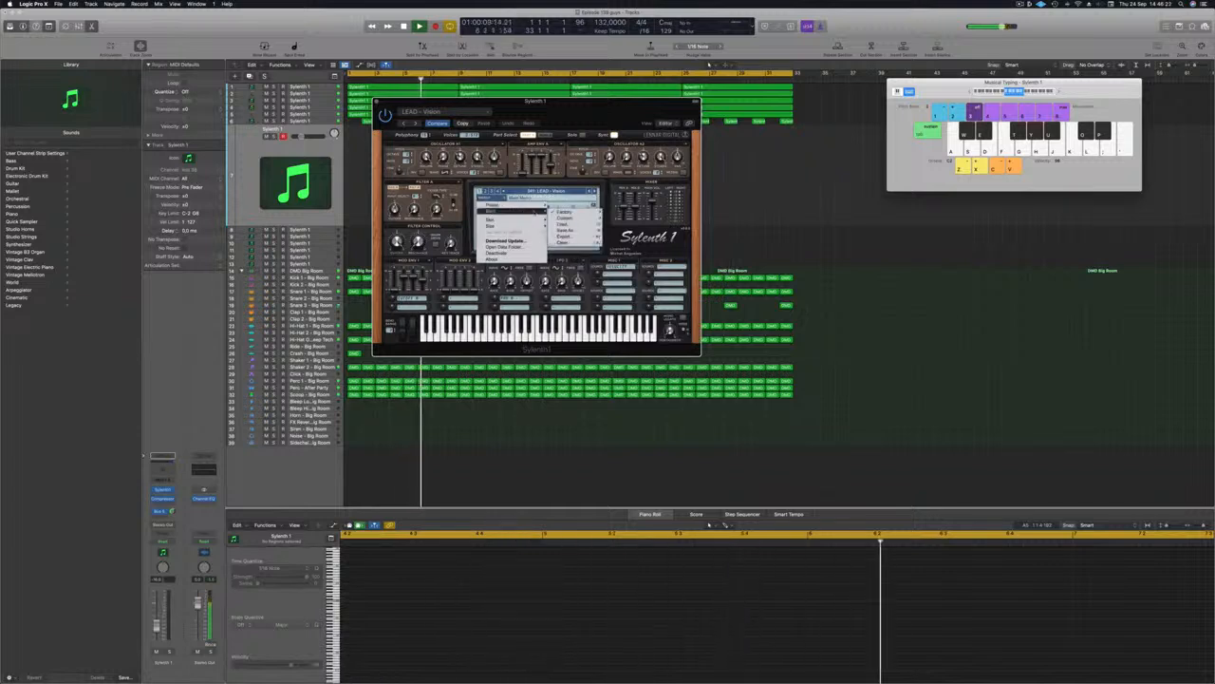
mouse_move(570, 211)
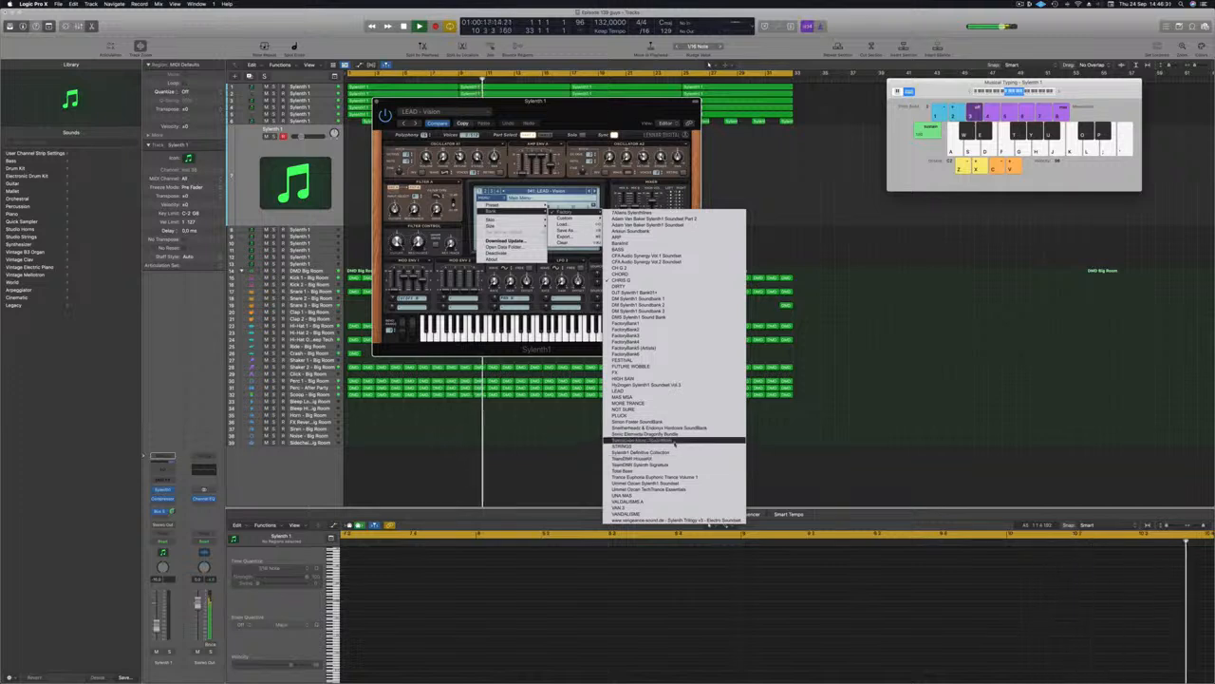
Step: Load a different factory bank in Sylenth1 and choose the LEAD - 80's Lead preset
left_click(675, 456)
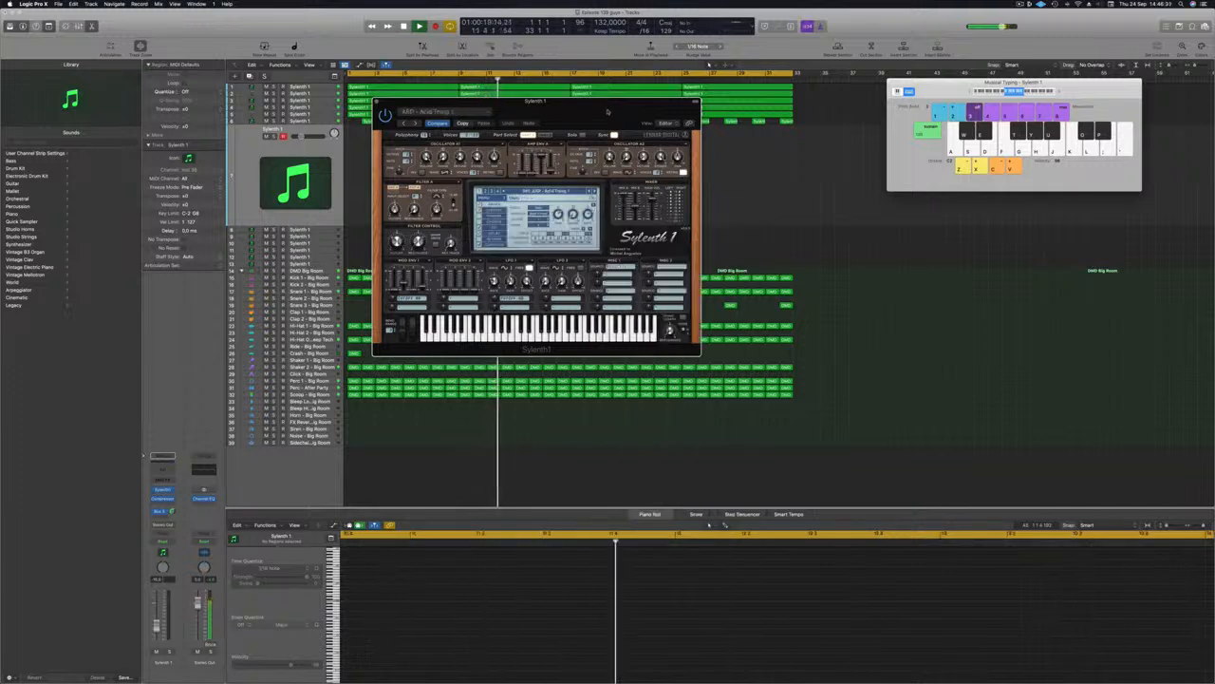
left_click_drag(608, 115, 777, 131)
left_click(726, 207)
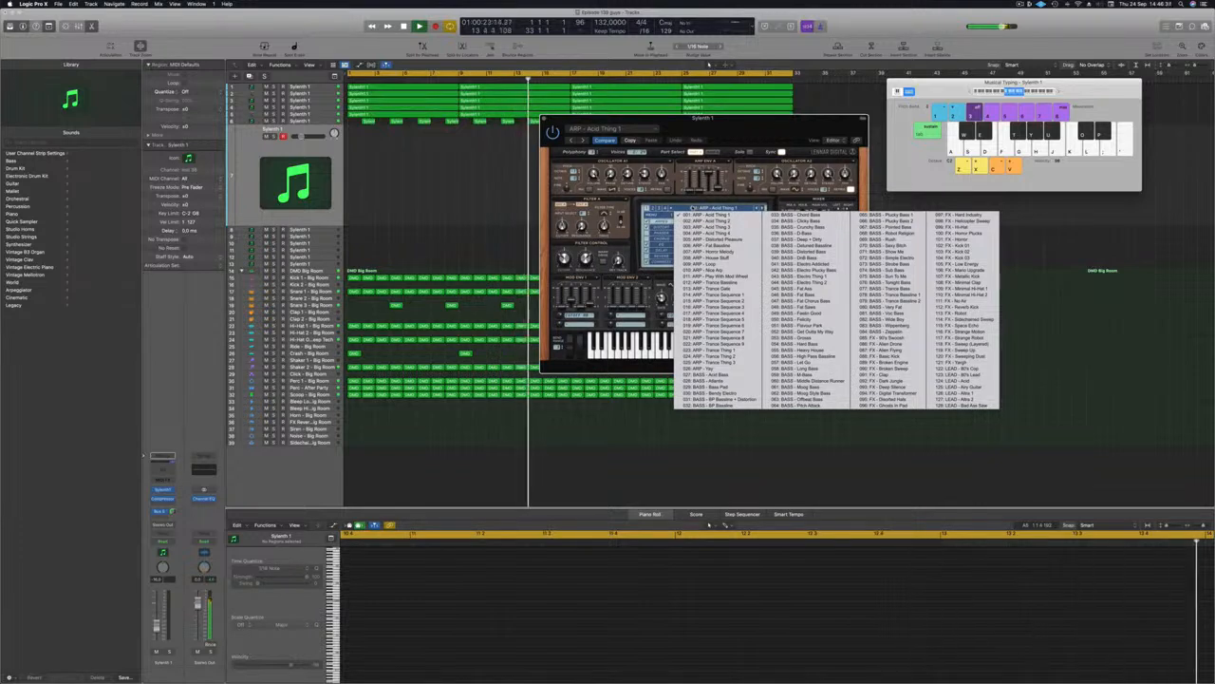
left_click(964, 370)
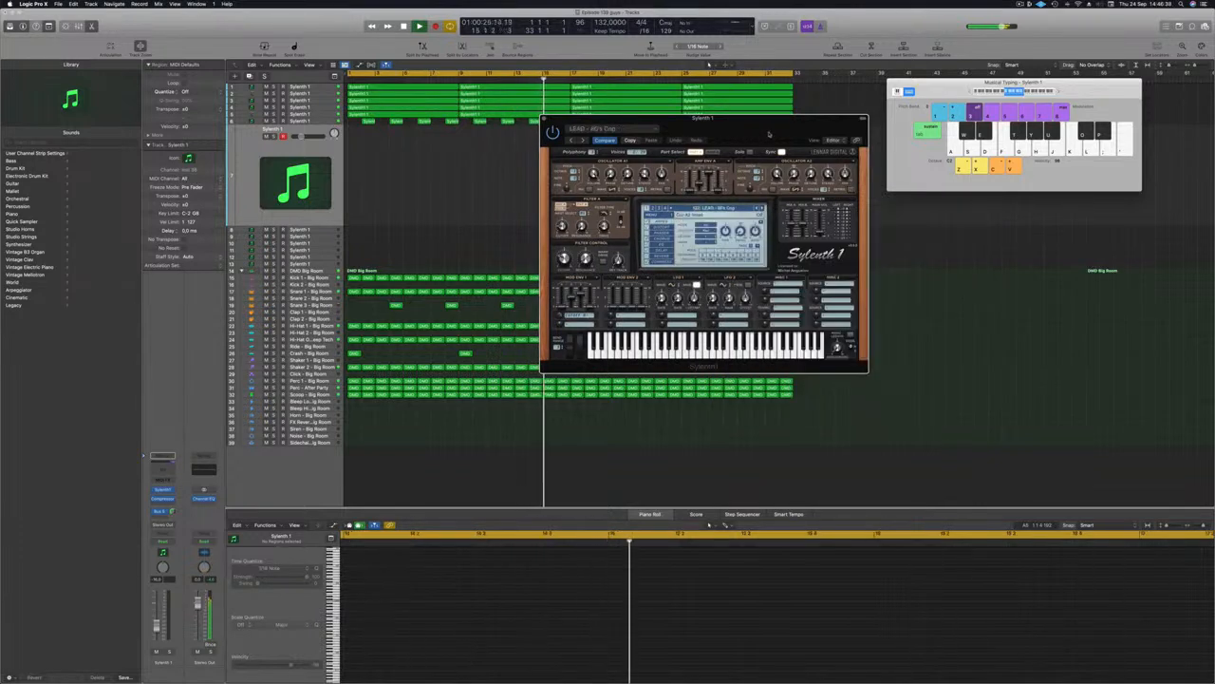
left_click_drag(769, 134, 801, 159)
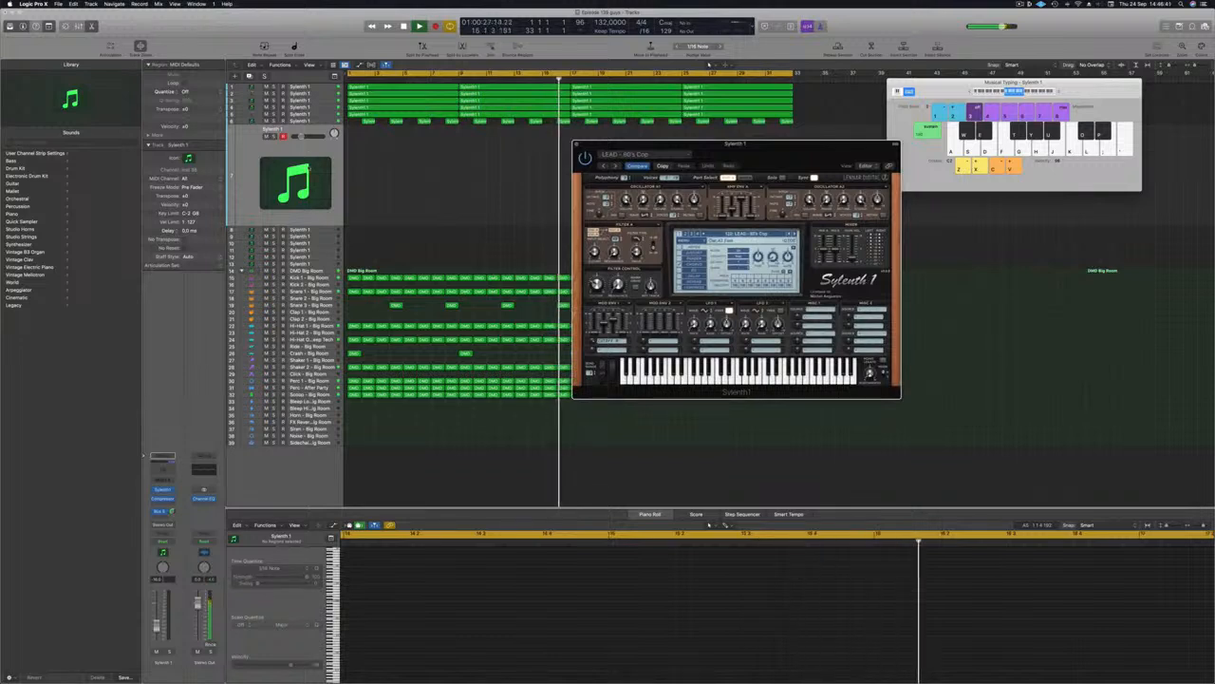
left_click_drag(751, 156, 678, 181)
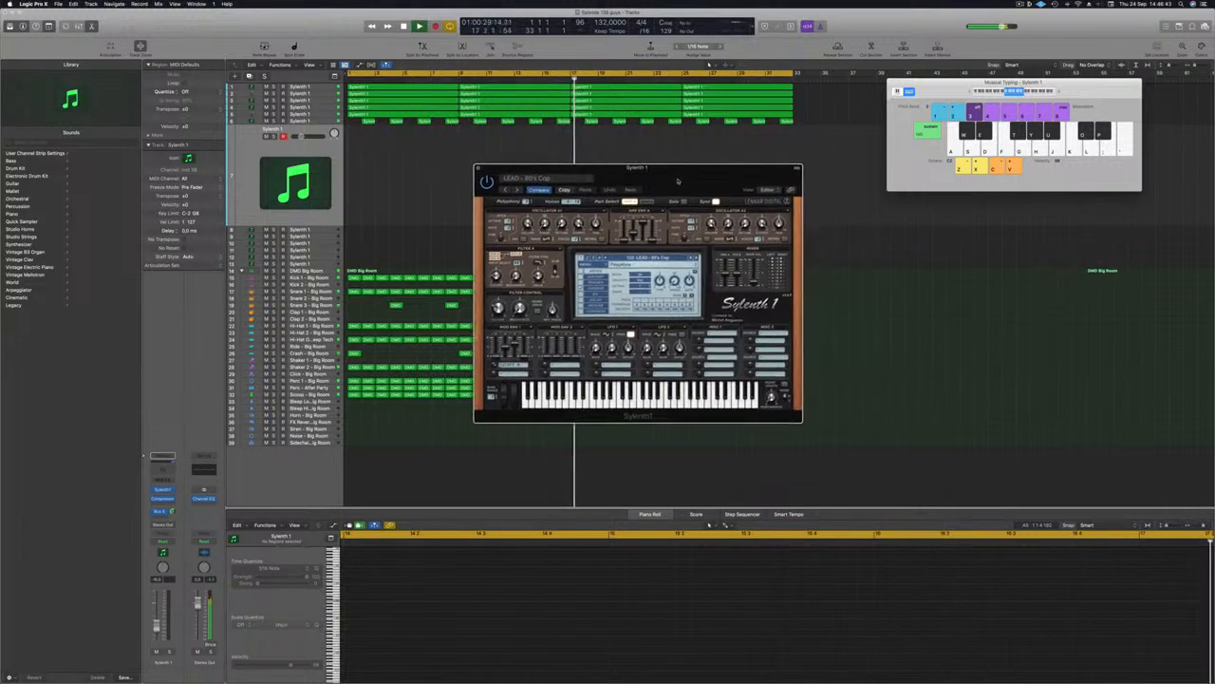
left_click_drag(1074, 93, 1062, 96)
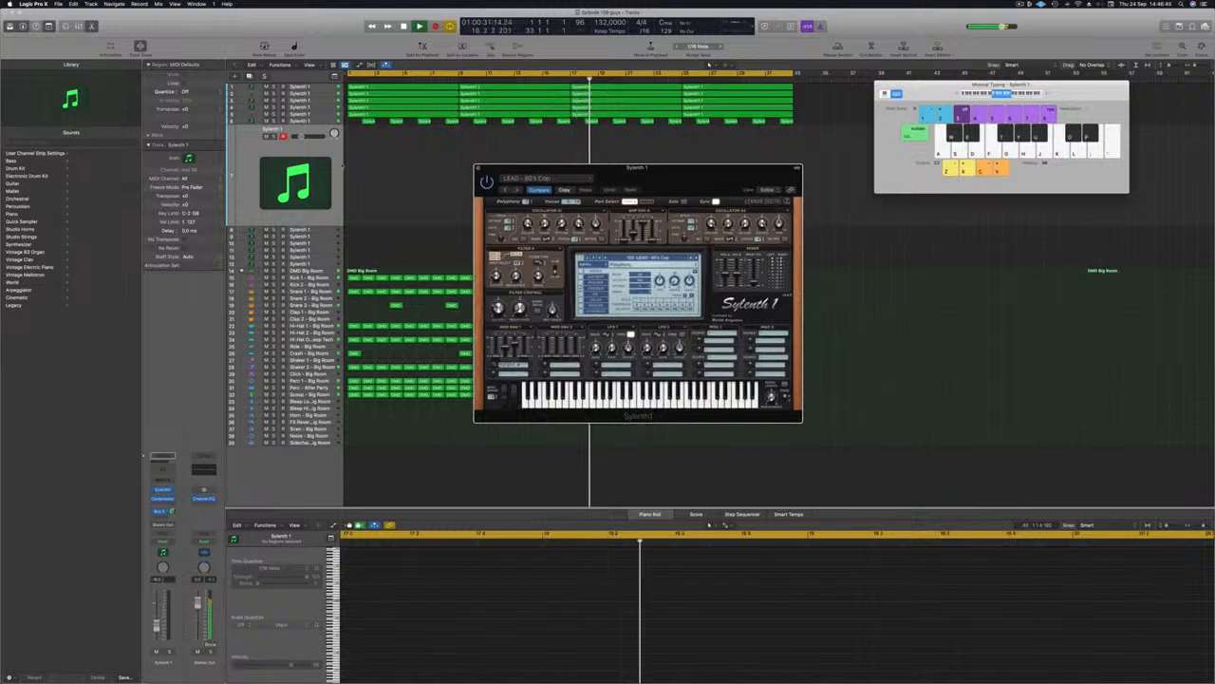
Step: Lower the new track's volume to -15,8 dB and play test notes G, H, J
left_click_drag(302, 136, 307, 139)
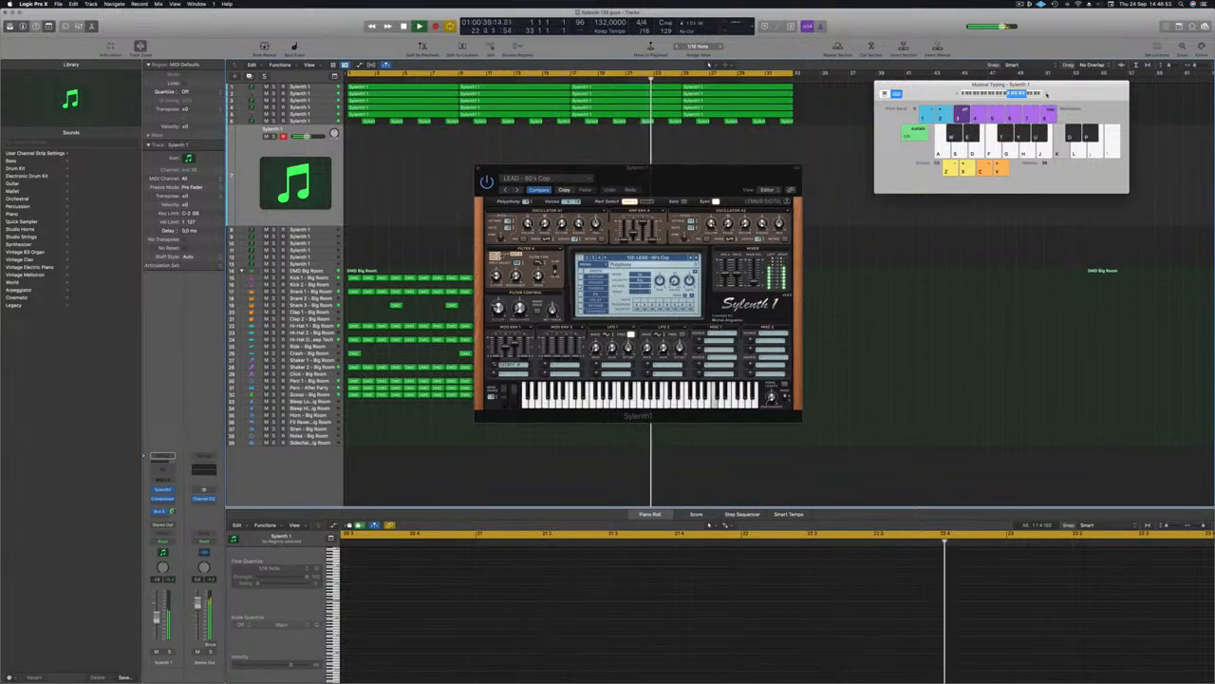
key("g")
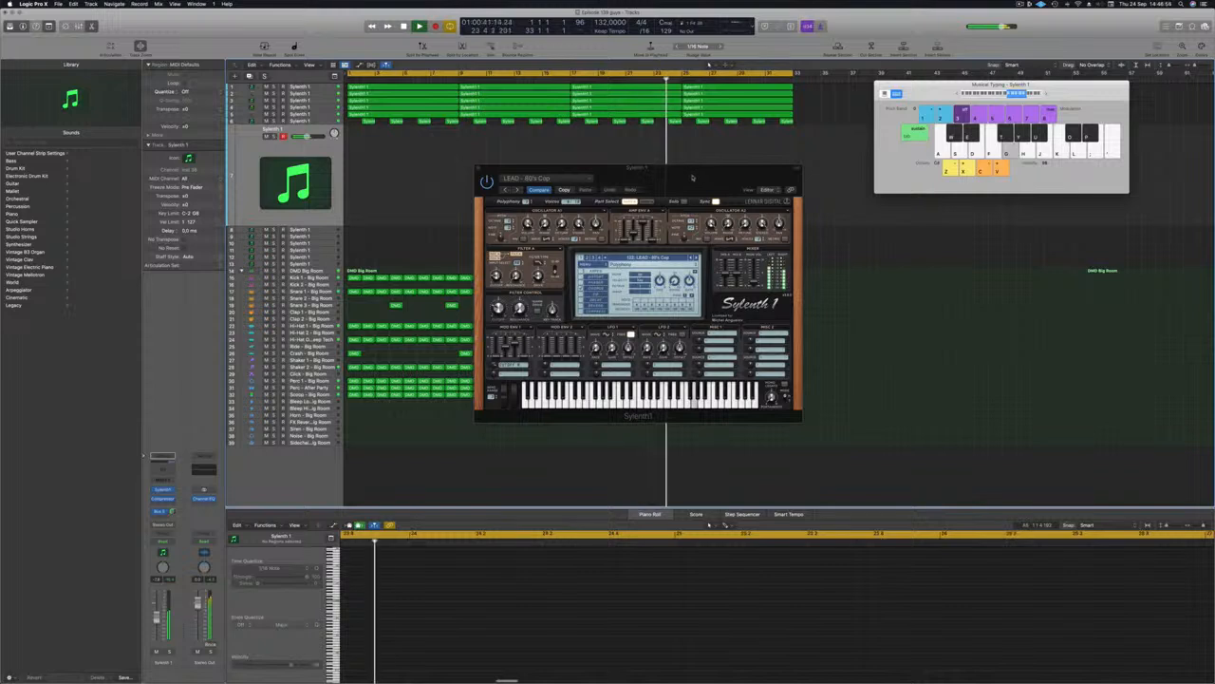
left_click_drag(694, 176, 715, 157)
key("h")
key("j")
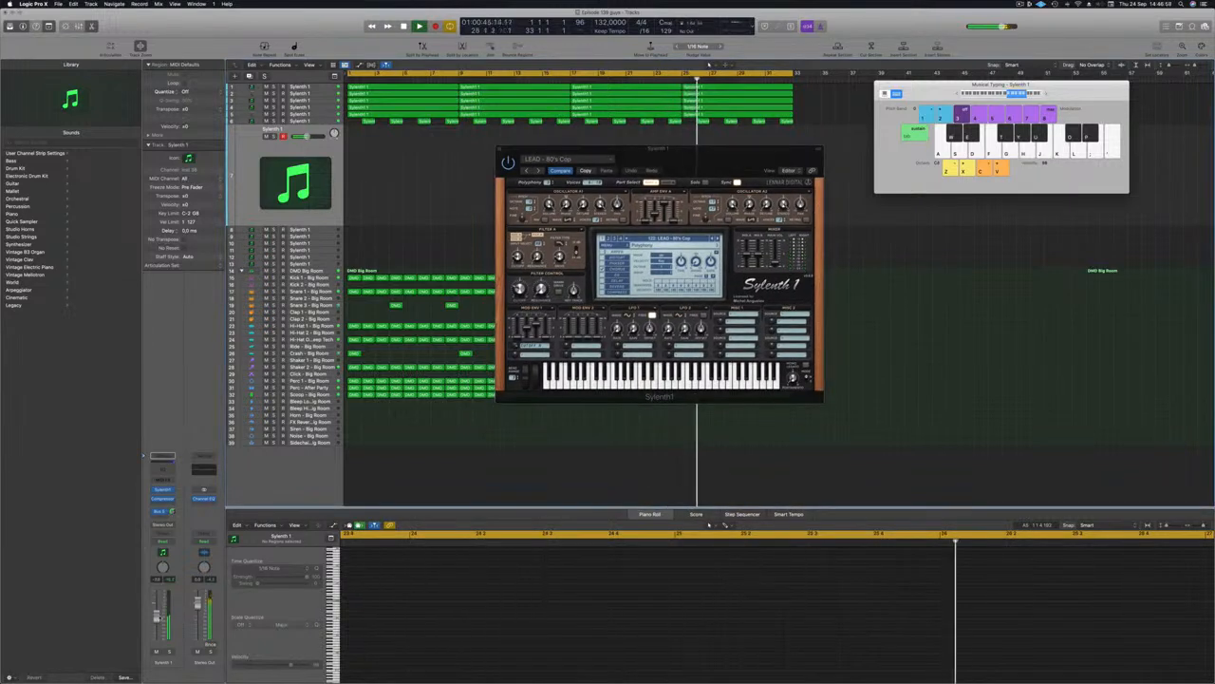
left_click(171, 510)
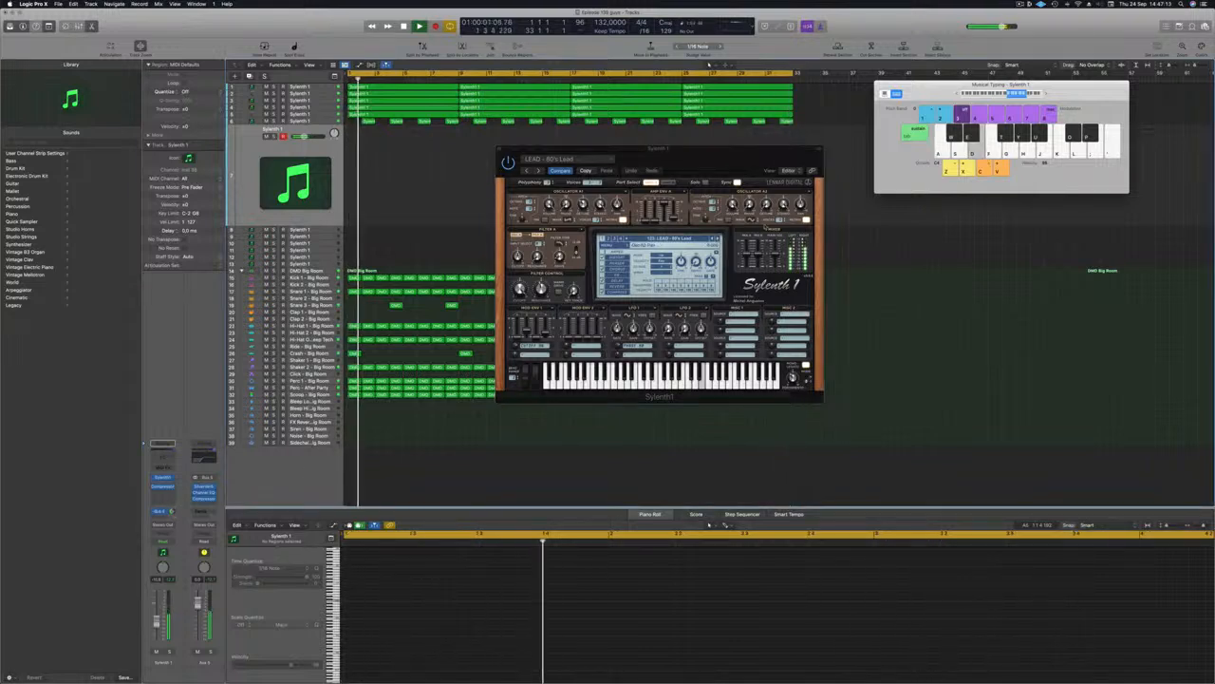
Step: Step through Sylenth1's next presets up to LEAD - Altra 1
left_click(719, 239)
left_click(719, 239)
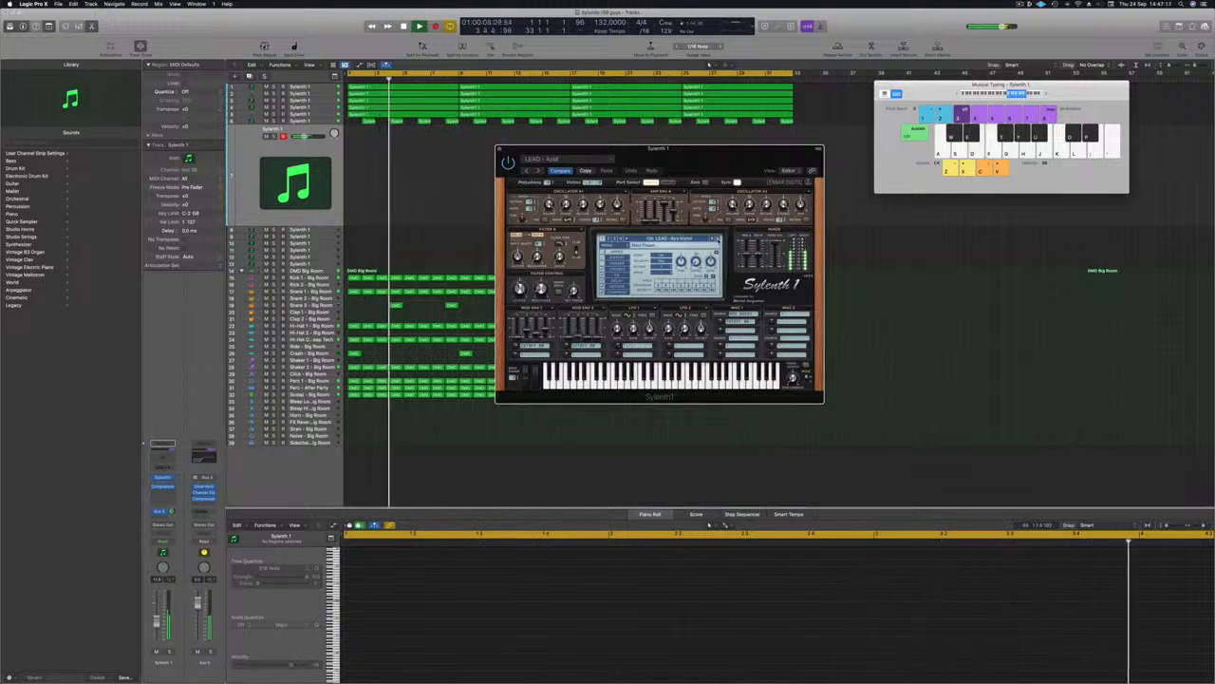
left_click(719, 239)
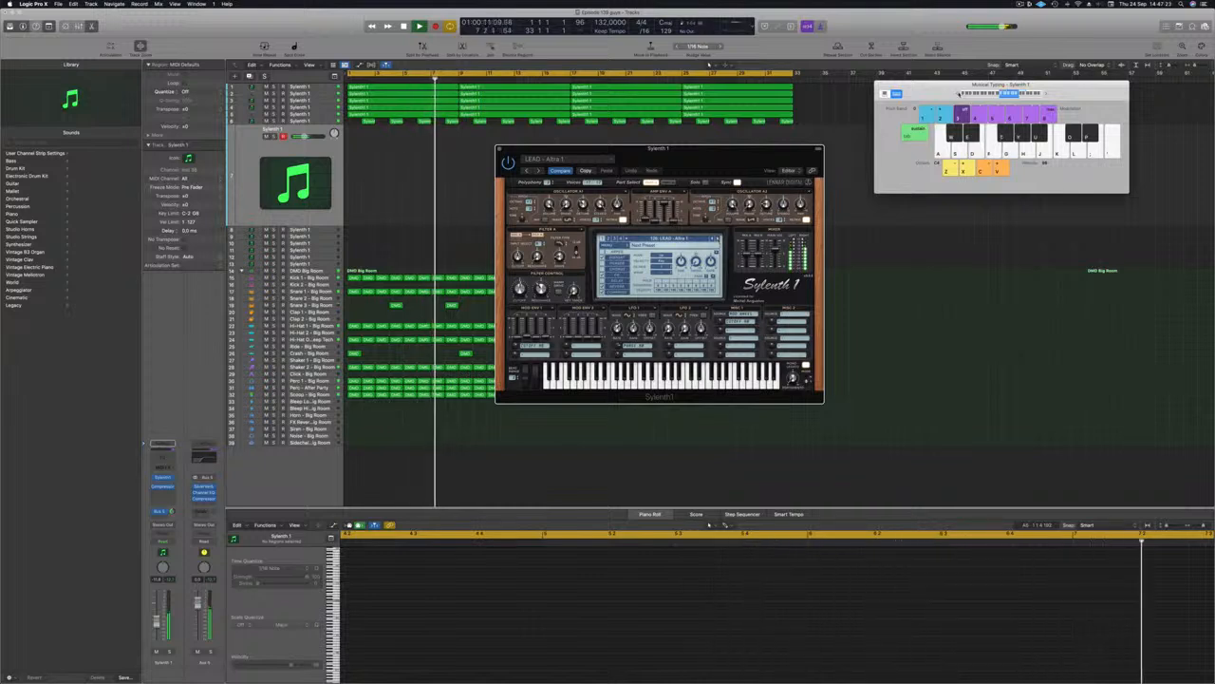
left_click_drag(741, 149, 713, 155)
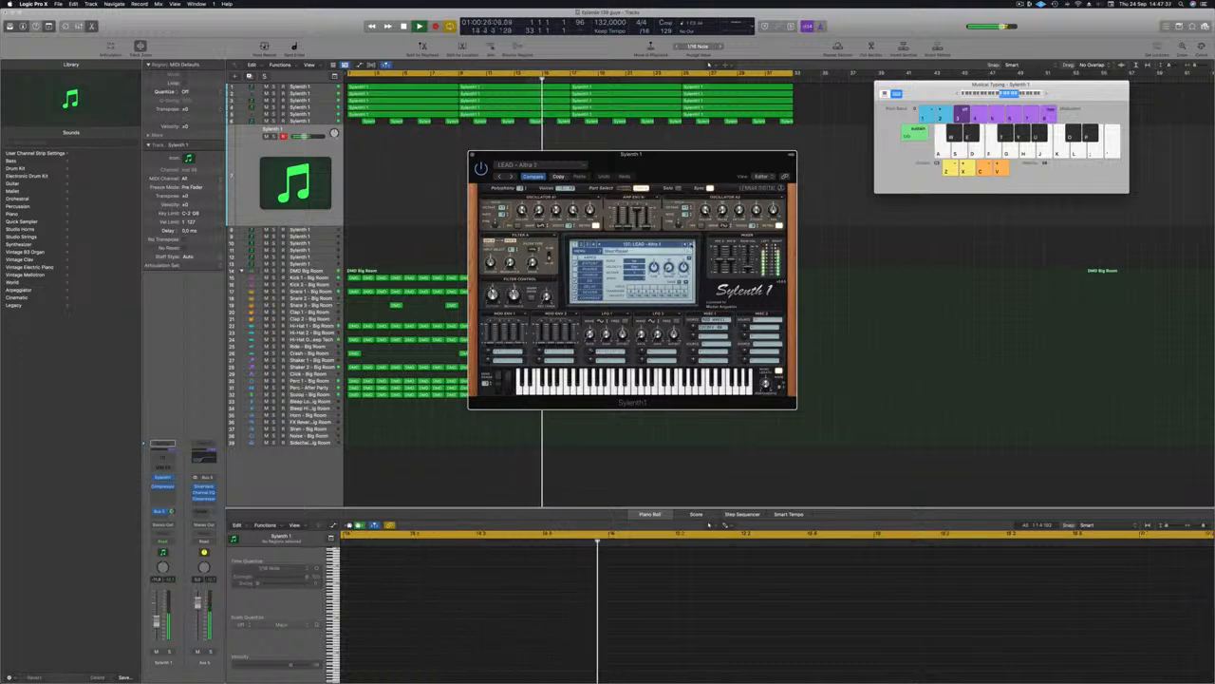
Step: Audition LEAD - Bass Lead, LEAD - Brass and the next brass lead with test notes
left_click(692, 244)
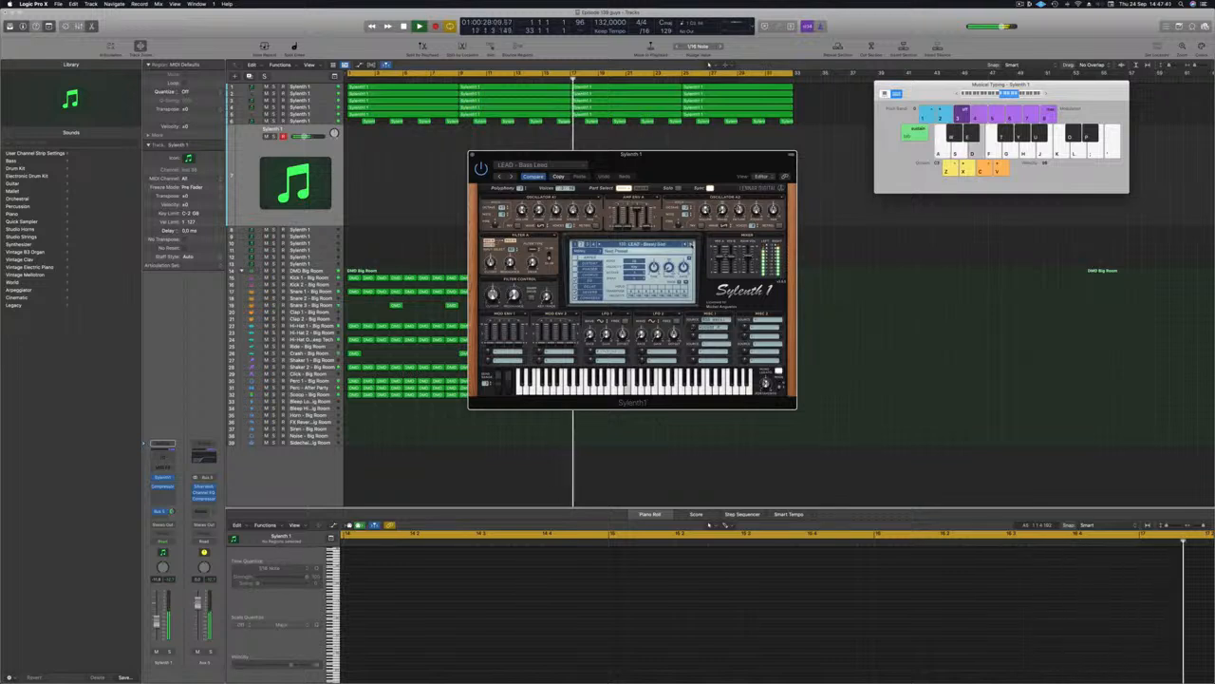
left_click(692, 244)
key("a")
key("d")
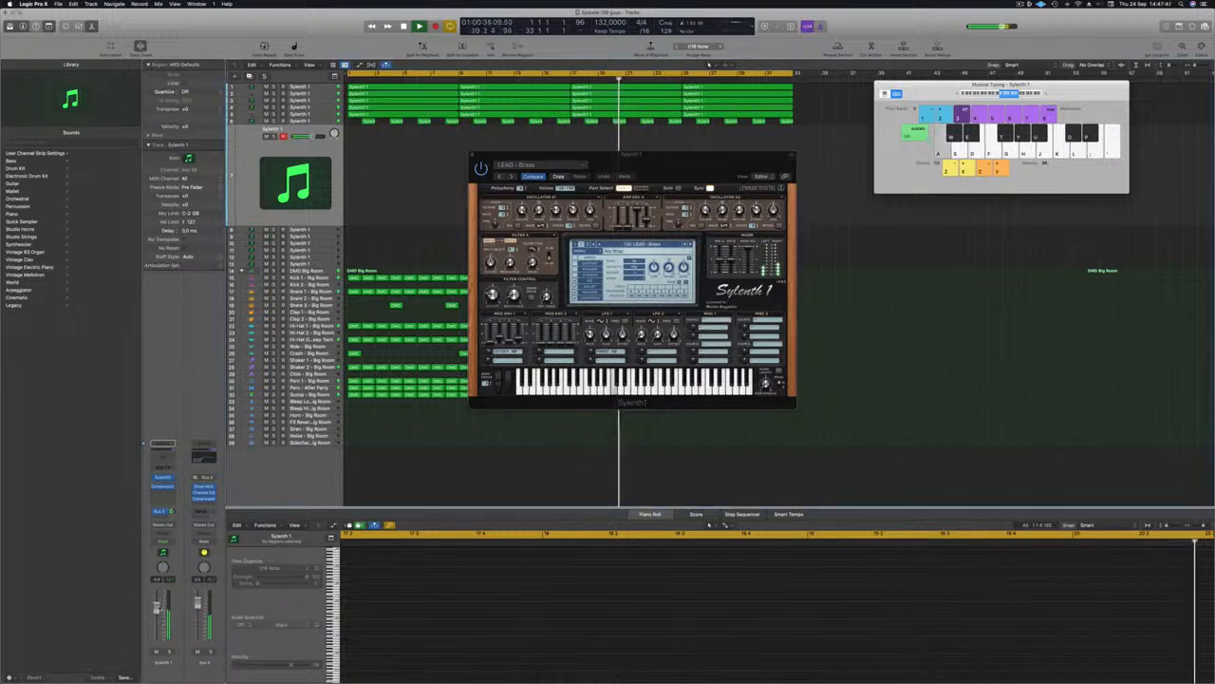
left_click(692, 244)
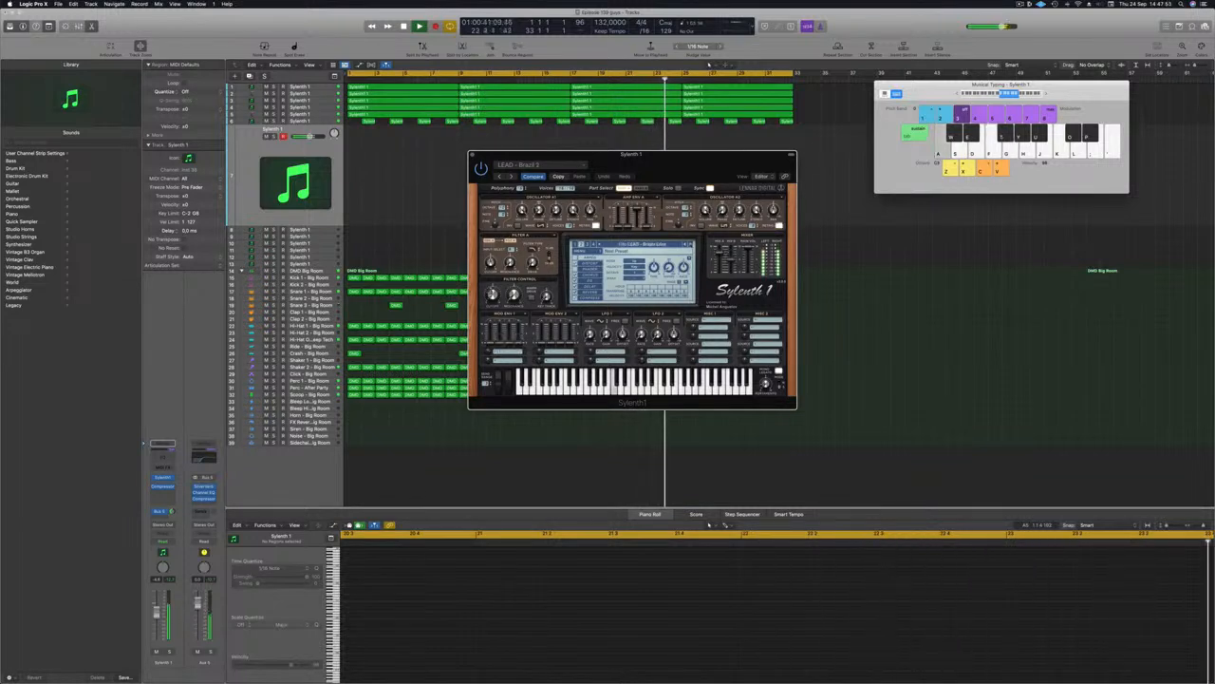
key("a")
Step: Advance past LEAD - Broken Keys to LEAD - Divine and play notes A, D, F
left_click(692, 244)
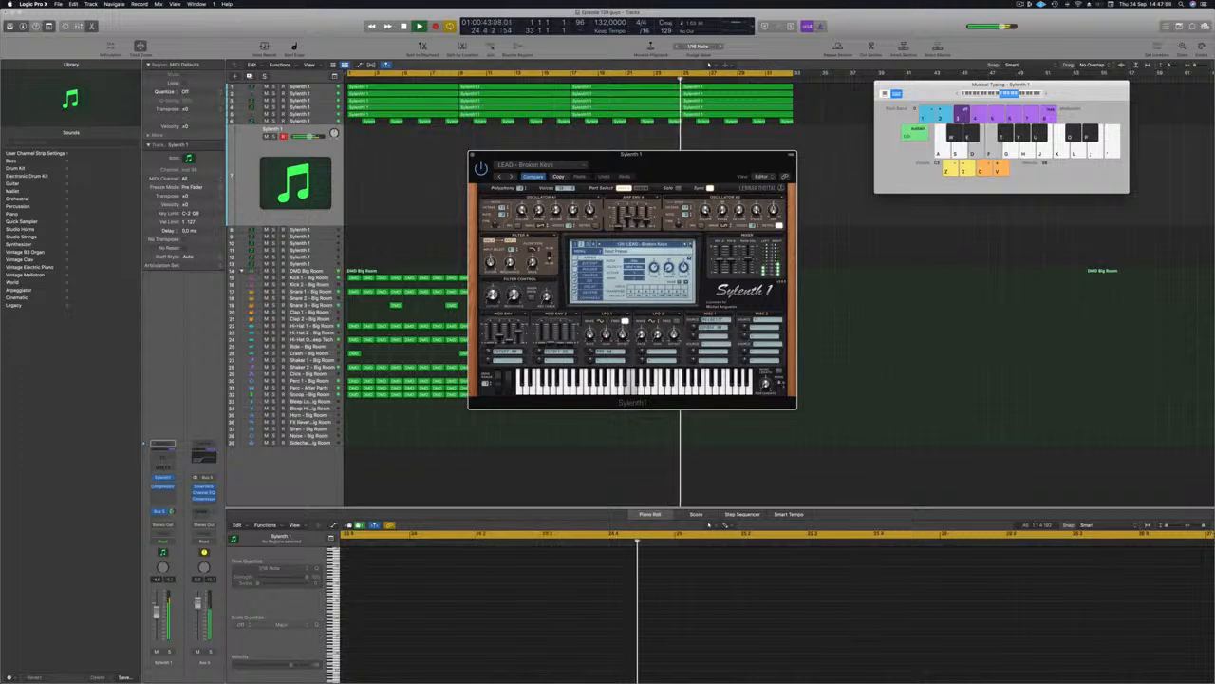
left_click(692, 244)
key("a")
key("d")
key("f")
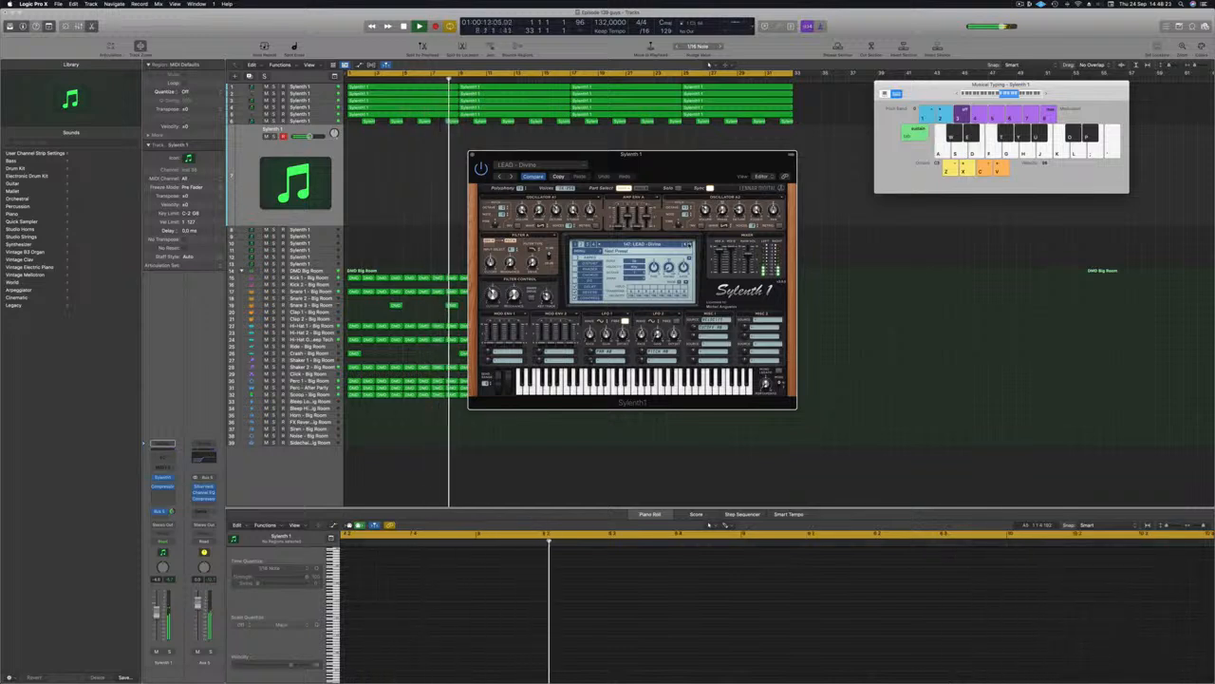
Step: Start recording on the Sylenth 1 track and play a first LEAD - Divine note
key("r")
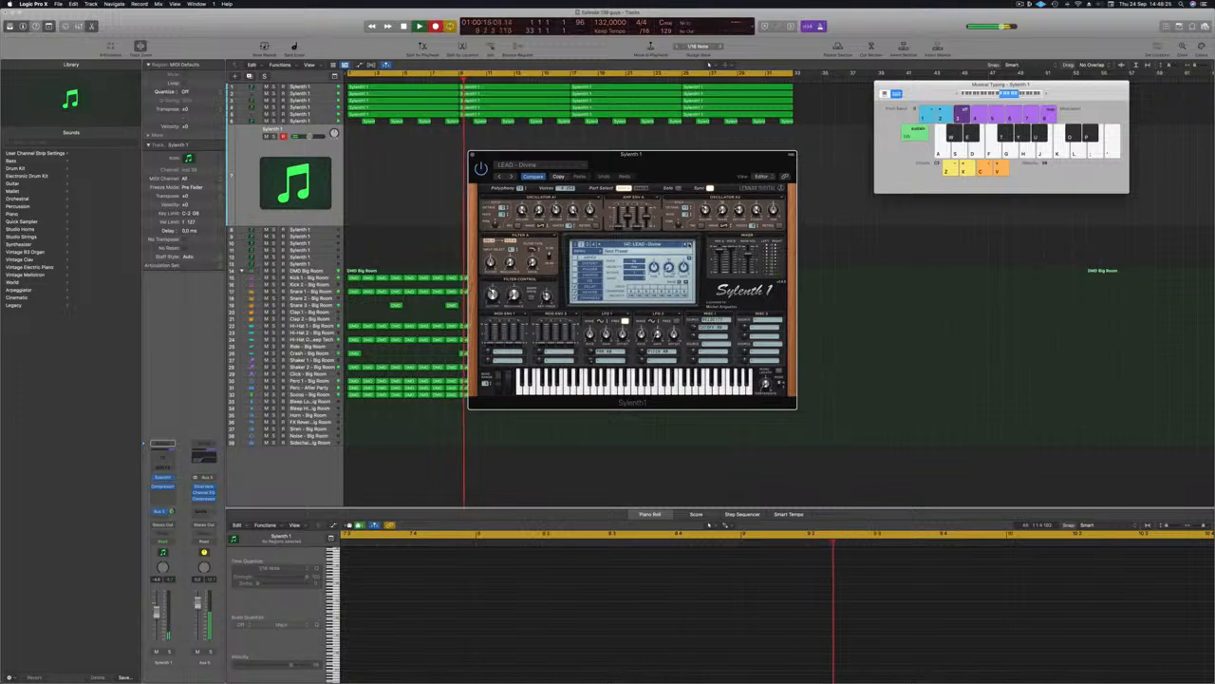
key("a")
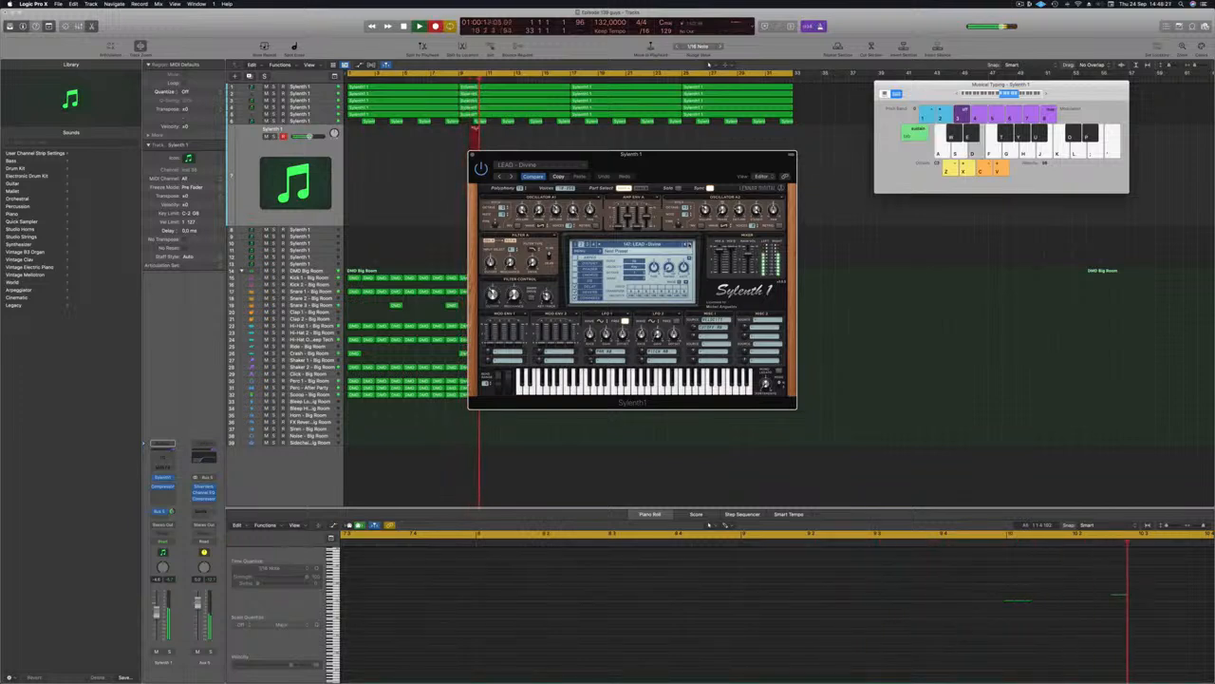
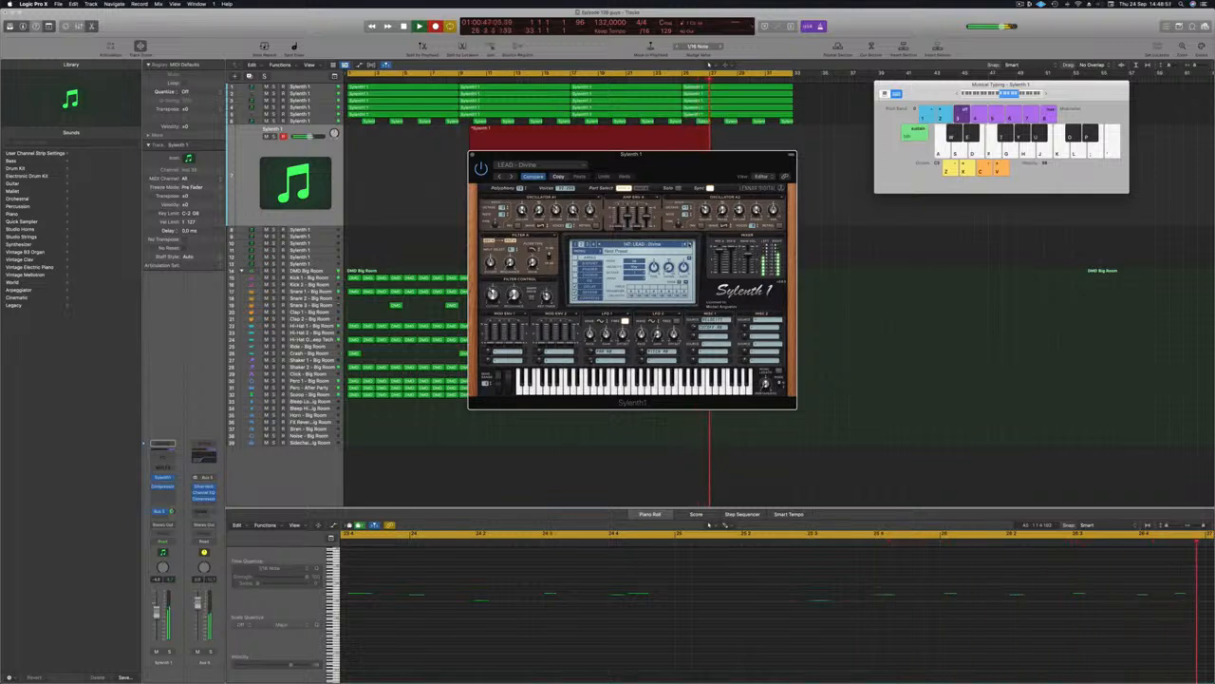
Step: Stop the lead recording, move the Sylenth1 window aside, and stop playback
key("space")
key("space")
left_click_drag(678, 163, 1104, 178)
key("space")
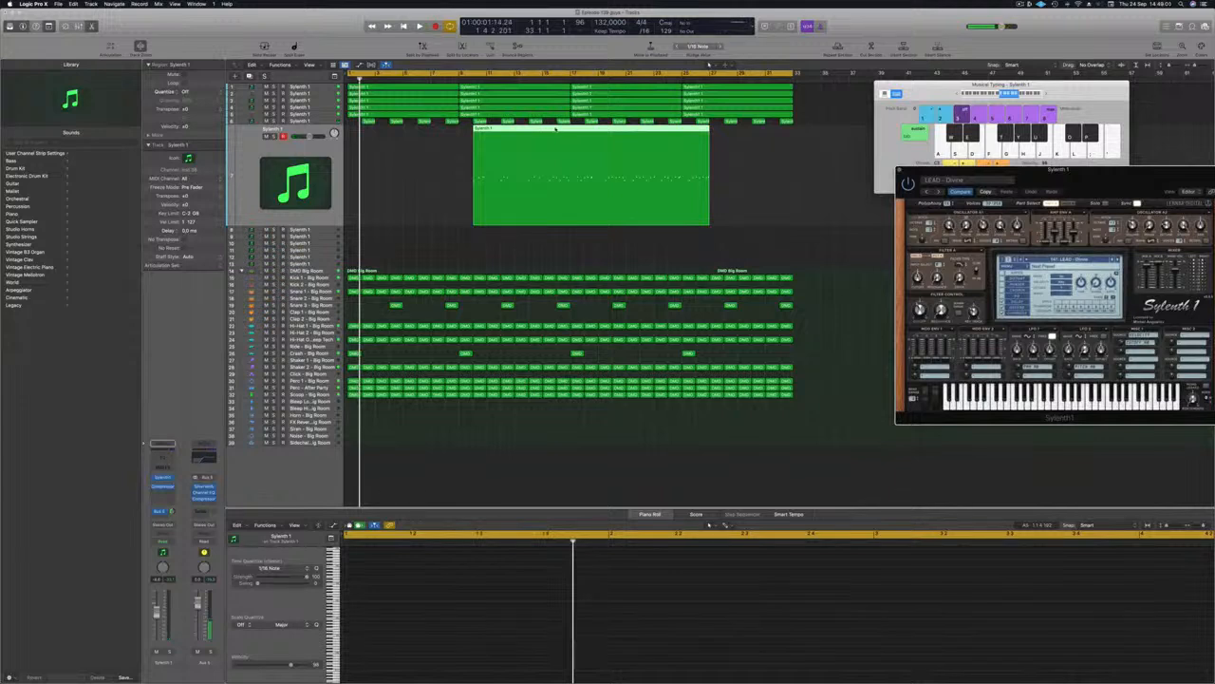
Step: Move the recorded region to bar 1 and select all its notes, zoomed out in the Piano Roll
left_click_drag(527, 128, 418, 130)
key("space")
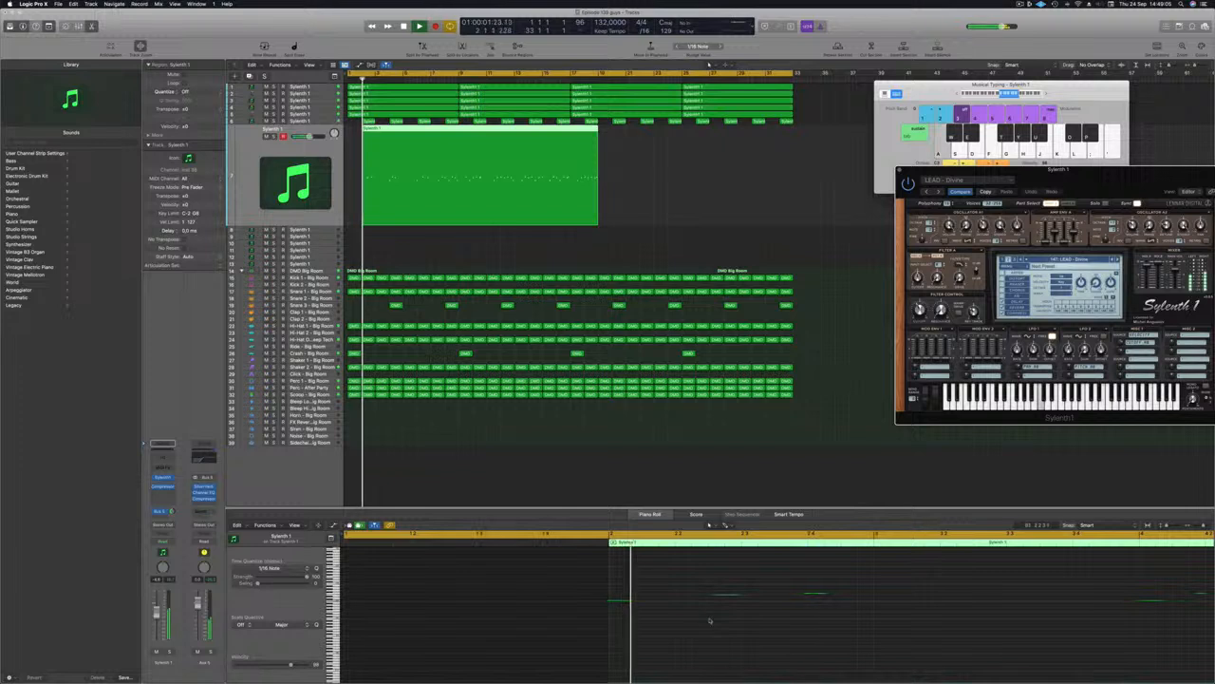
left_click(649, 628)
key("super+a")
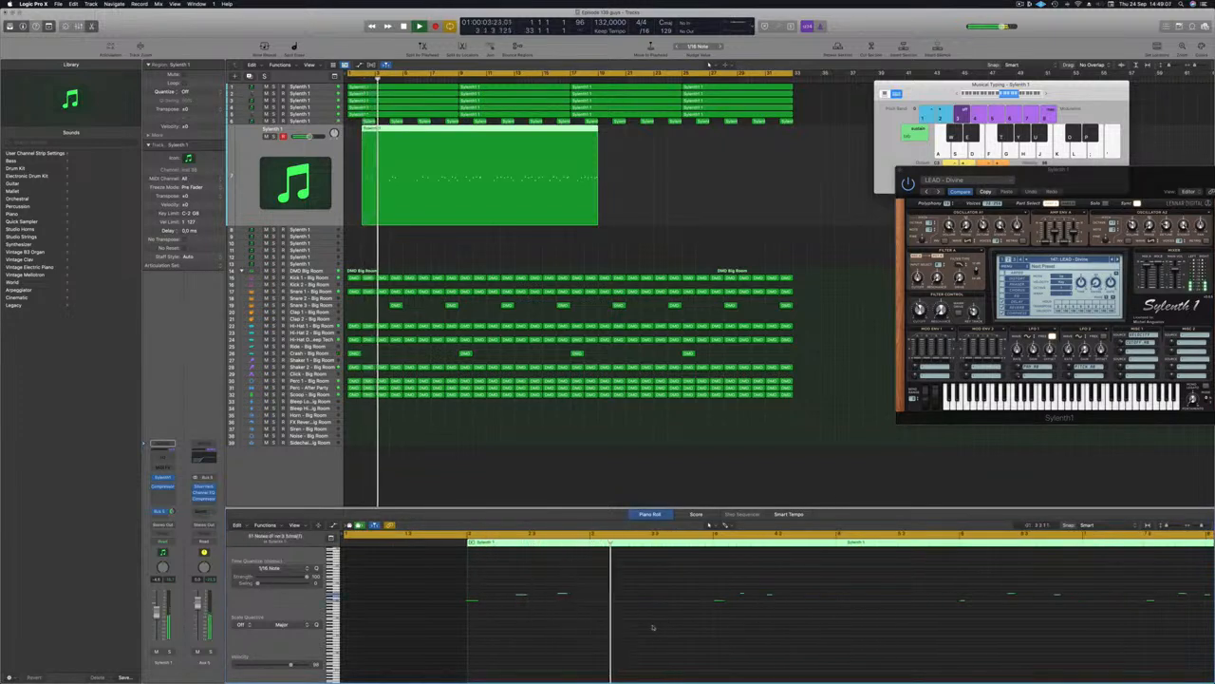
key("super+Left")
key("super+Left")
key("super+Left")
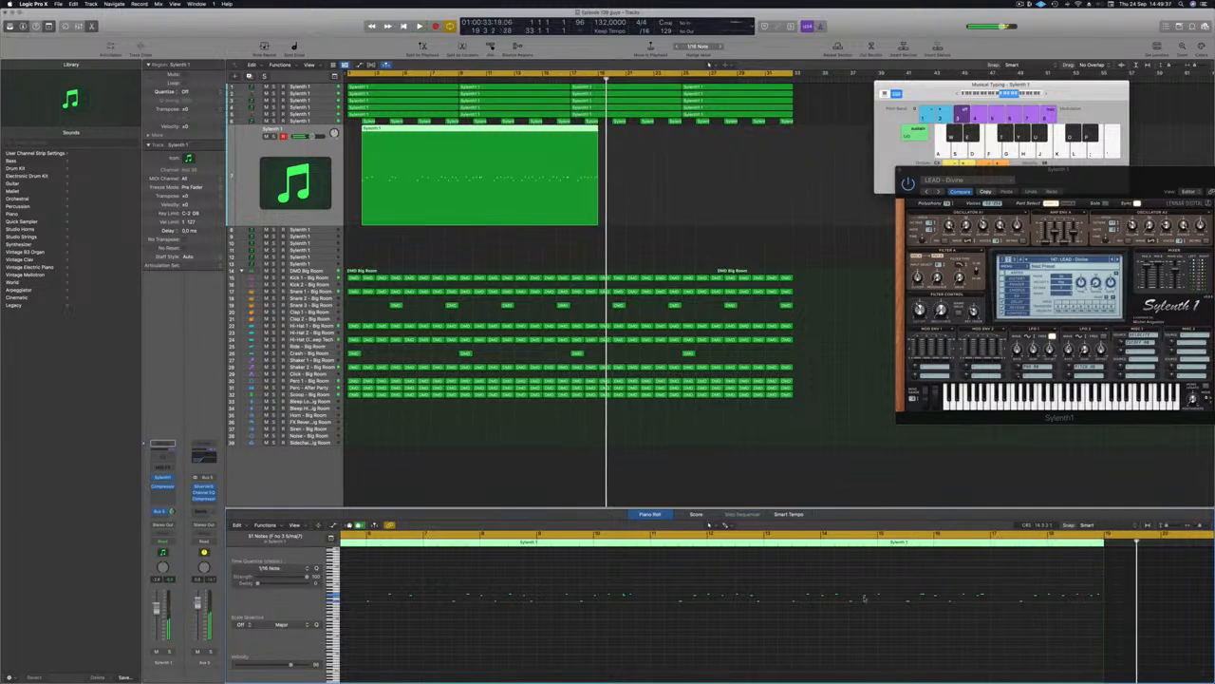
Step: Replay the lead from the song start to review the recorded notes
key("space")
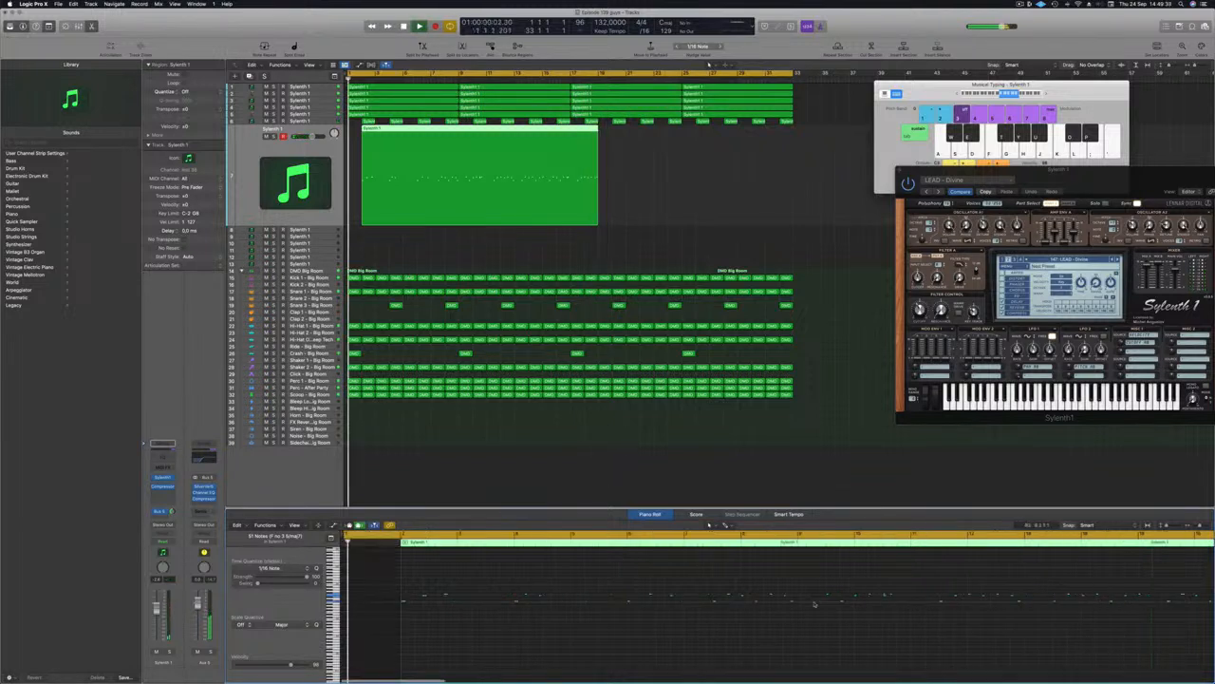
key("space")
key("space")
scroll(985, 617, "right", 1)
scroll(985, 617, "right", 10)
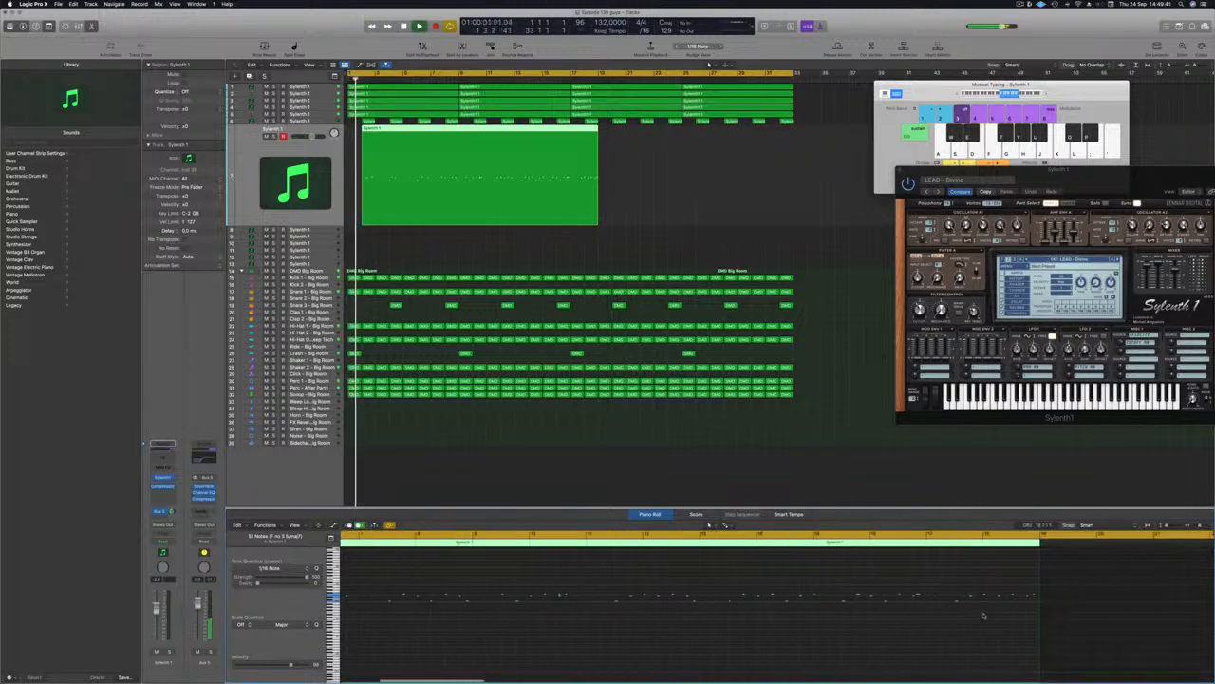
scroll(985, 614, "left", 2)
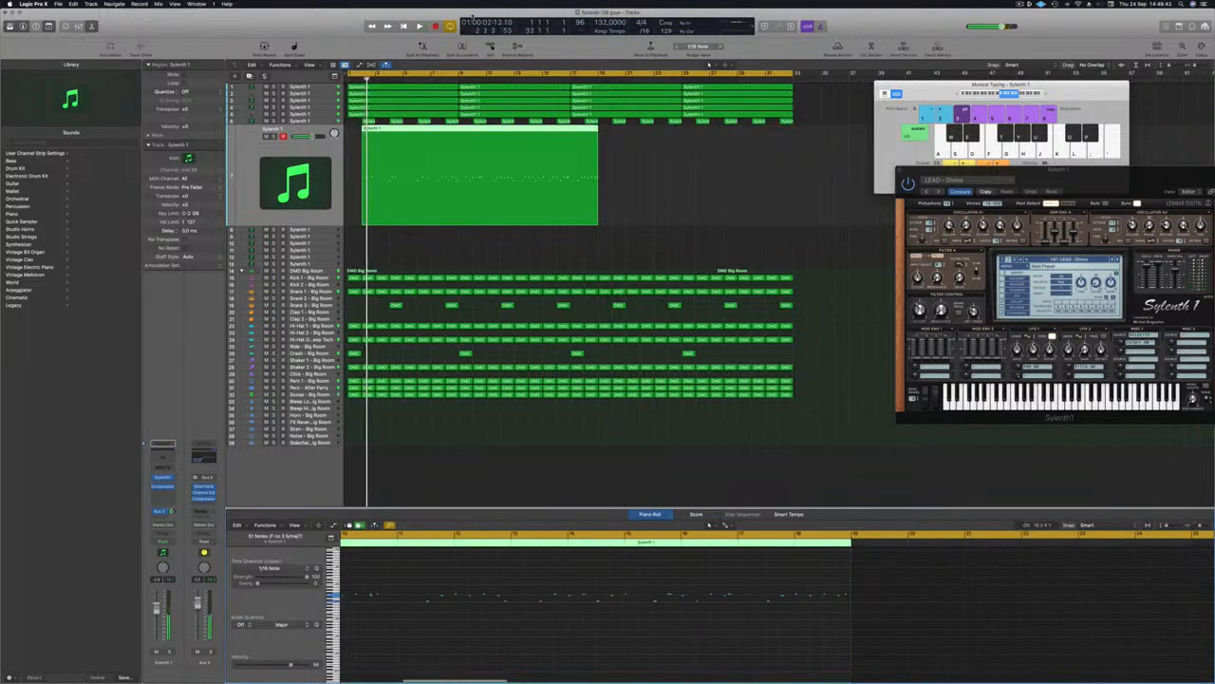
Step: Split the lead region, delete the left piece, and move the remaining piece to bar 1
left_click(543, 133)
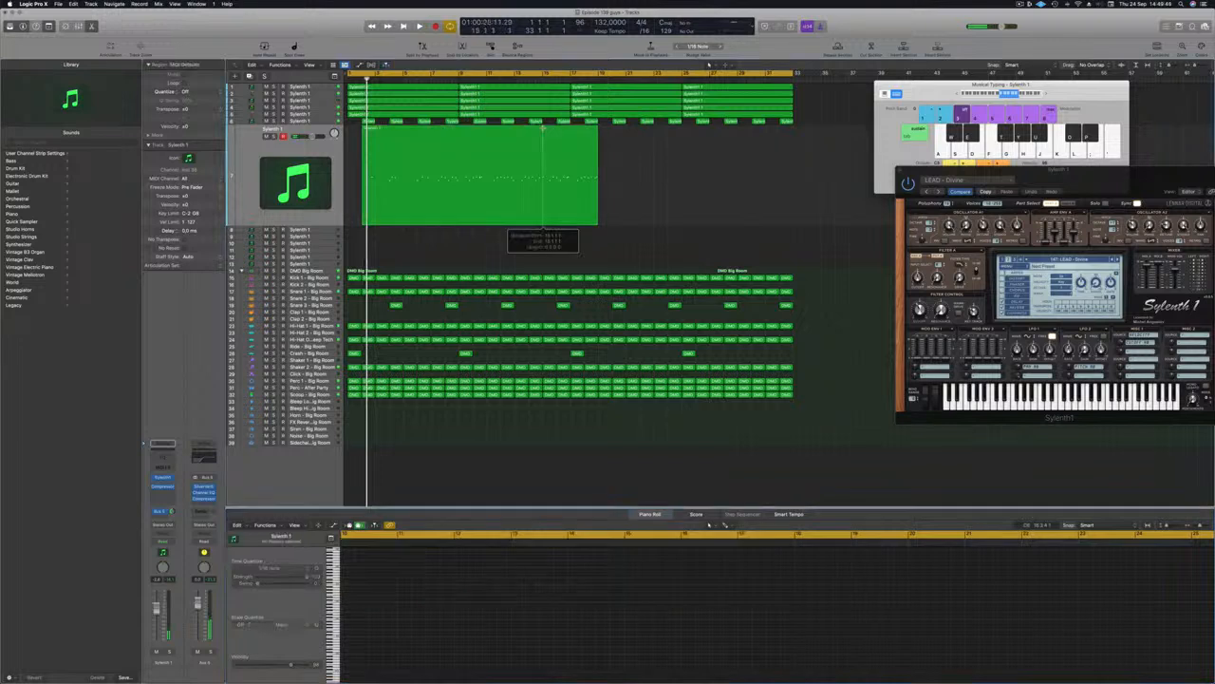
left_click(521, 131)
key("Delete")
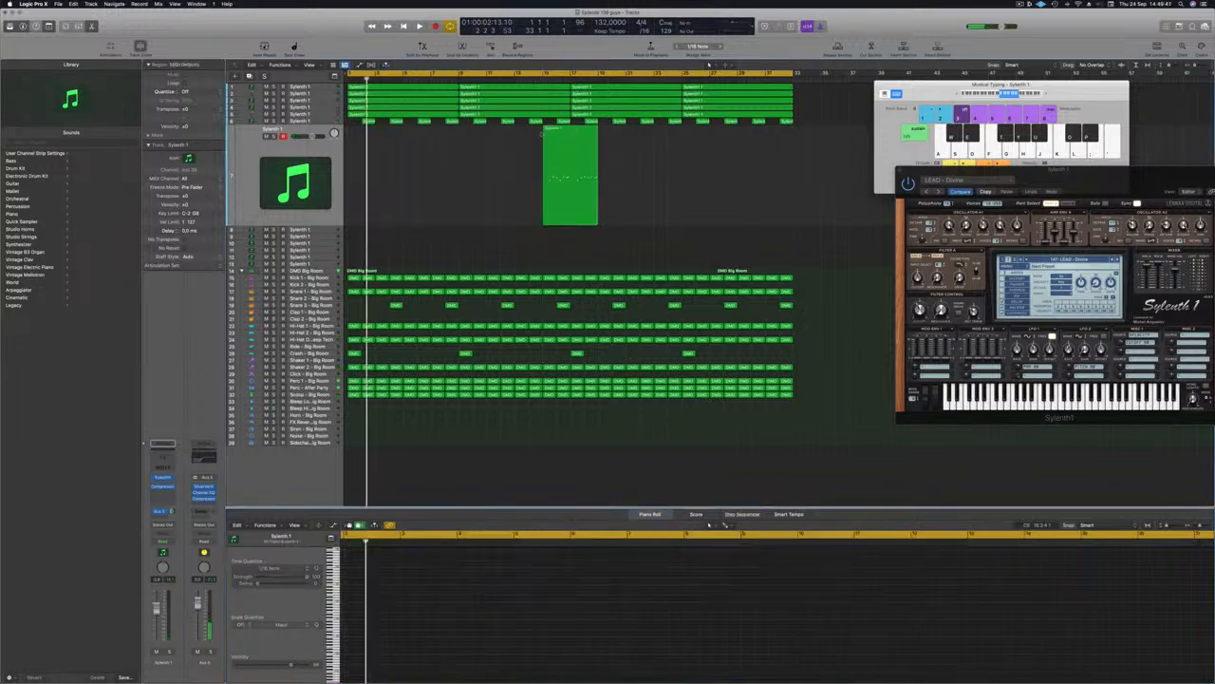
left_click_drag(559, 134, 370, 142)
key("space")
Step: Play the moved lead back from the song start and reposition the Sylenth1 window
left_click(399, 629)
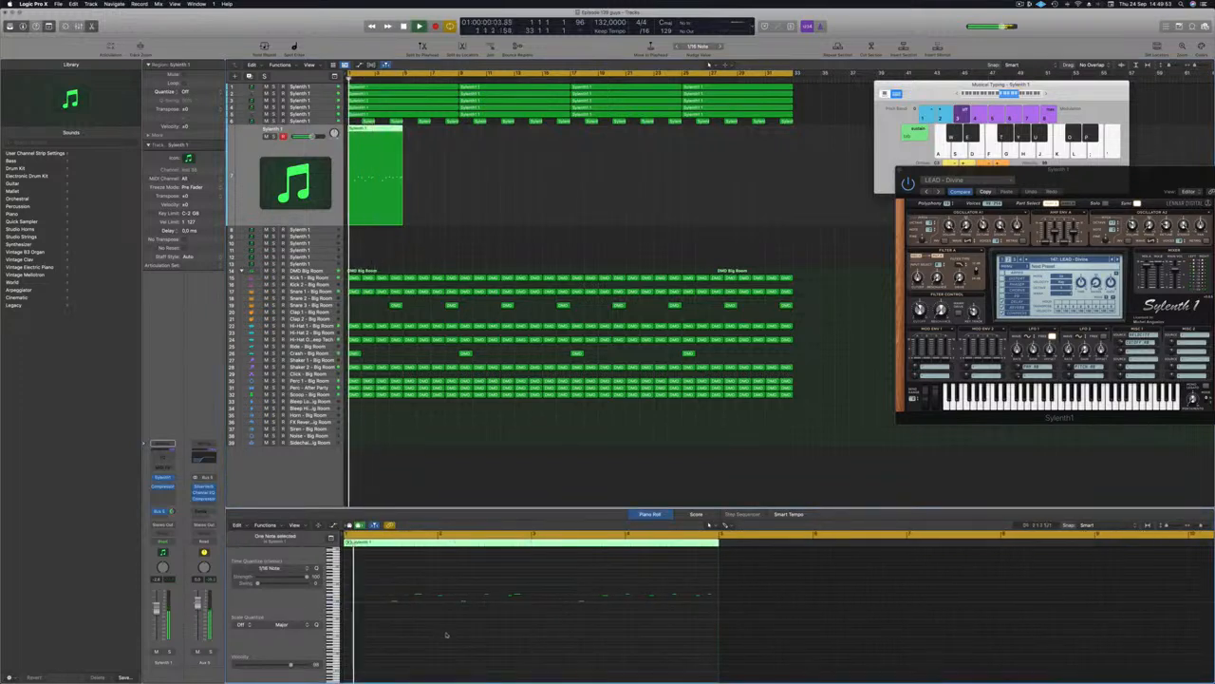
scroll(497, 635, "up", 2)
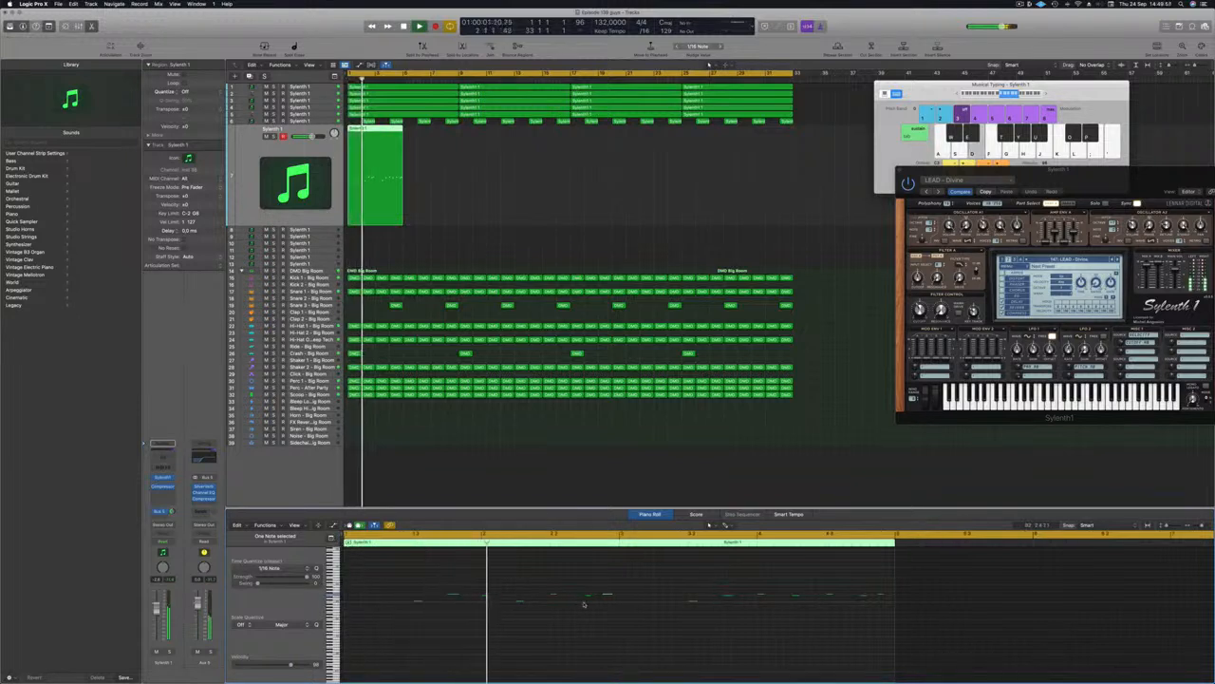
scroll(575, 609, "down", 2)
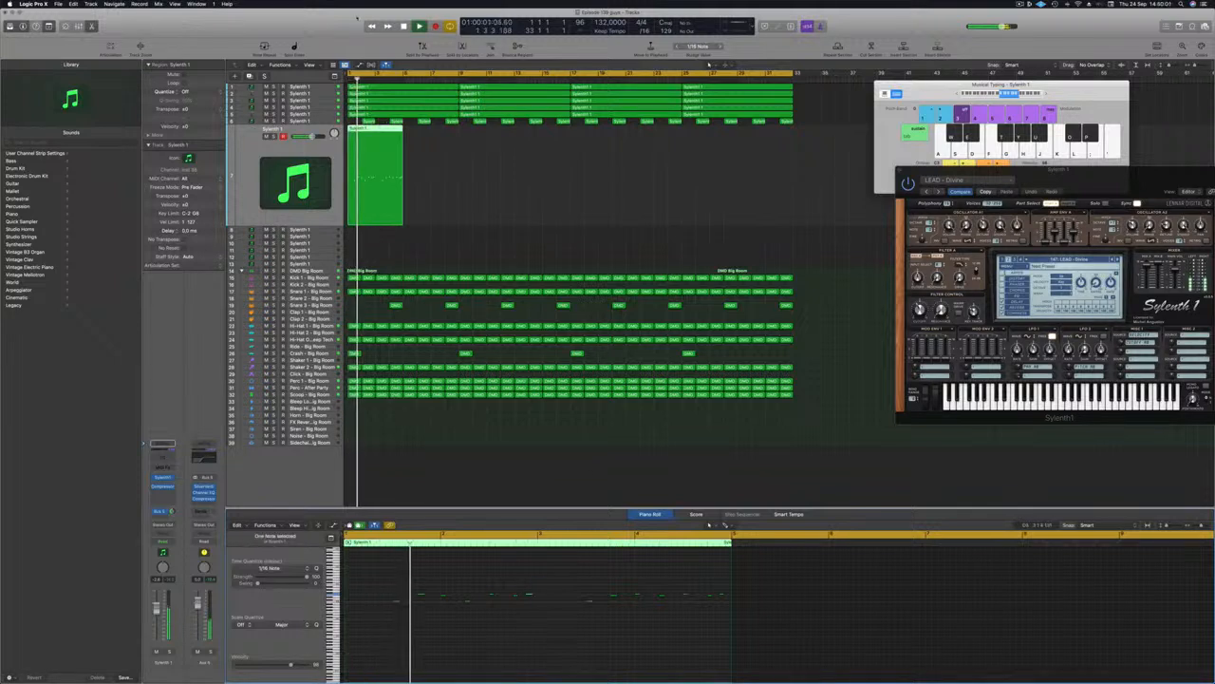
key("Return")
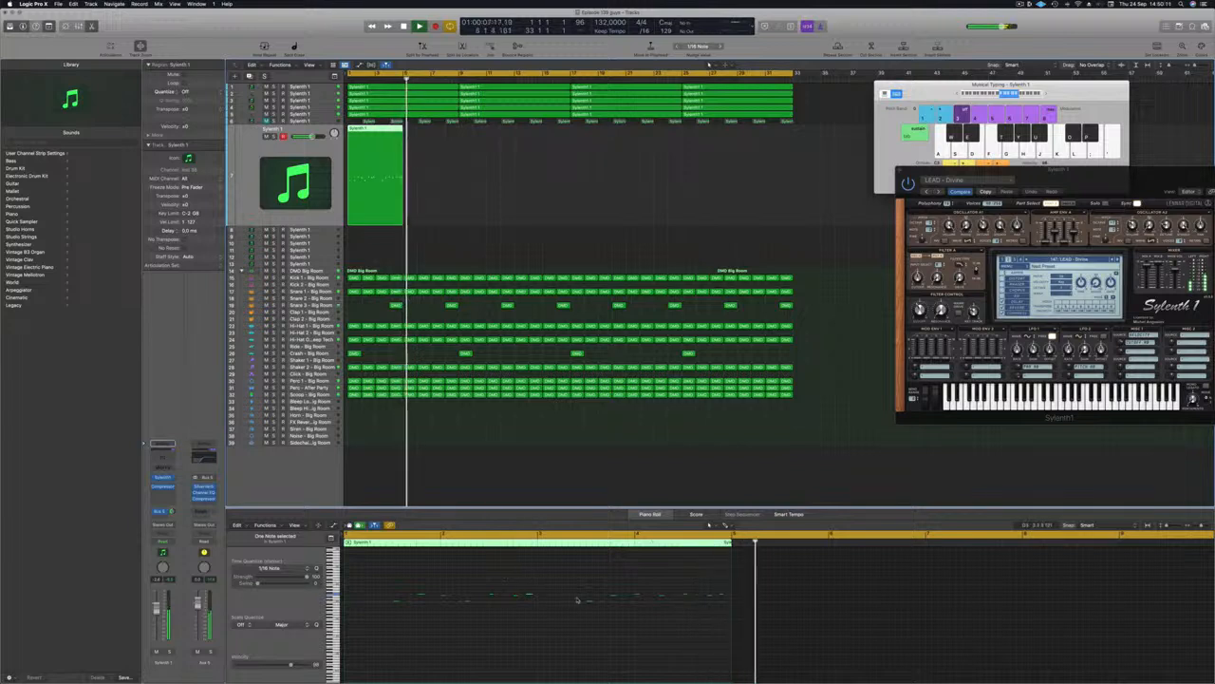
key("Return")
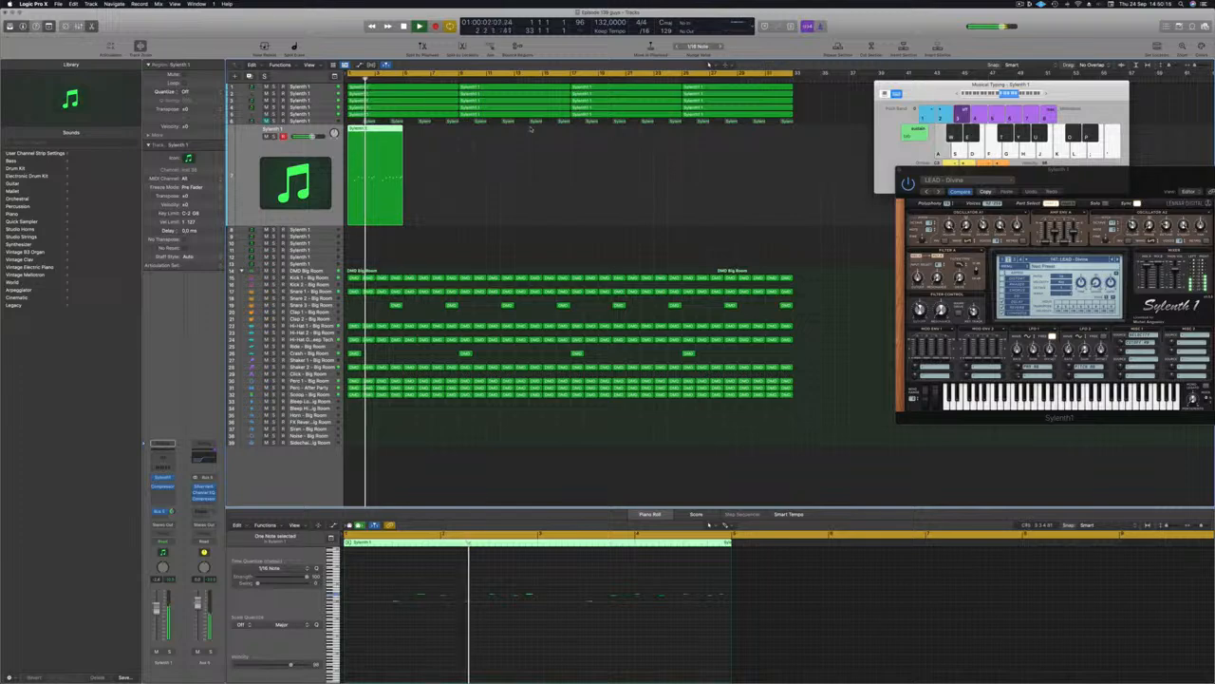
left_click_drag(1128, 185, 866, 150)
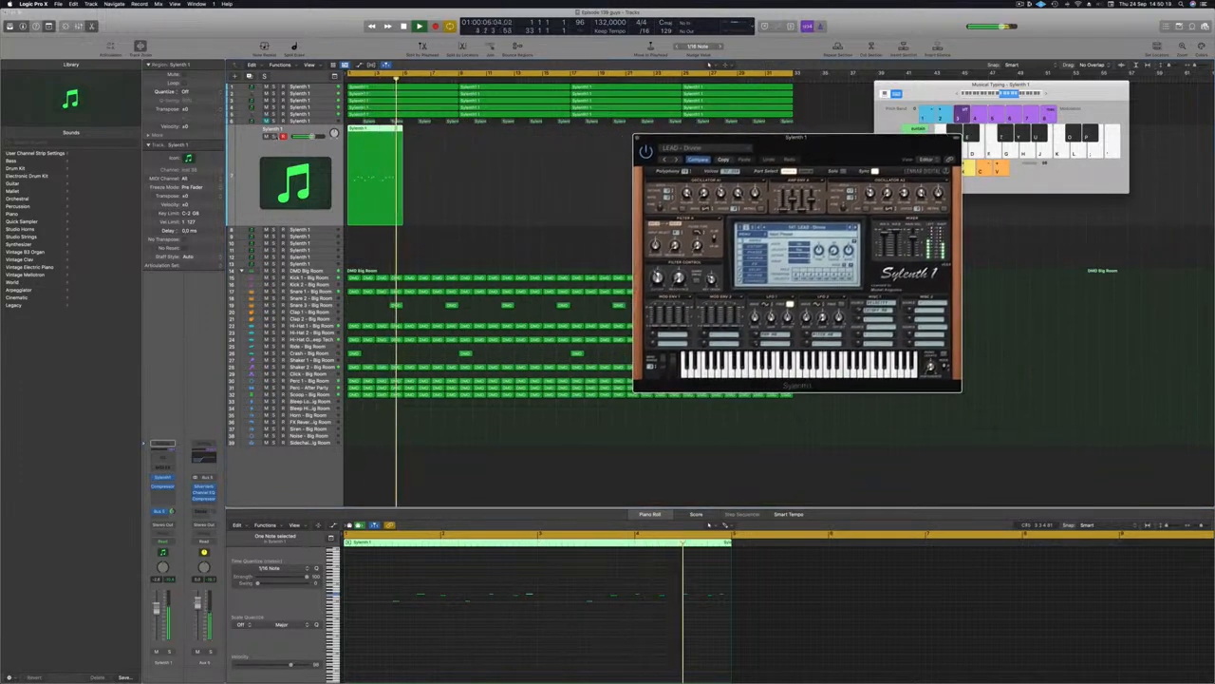
Step: Copy the lead region right after itself and set the cycle to end at bar 9
left_click(274, 136)
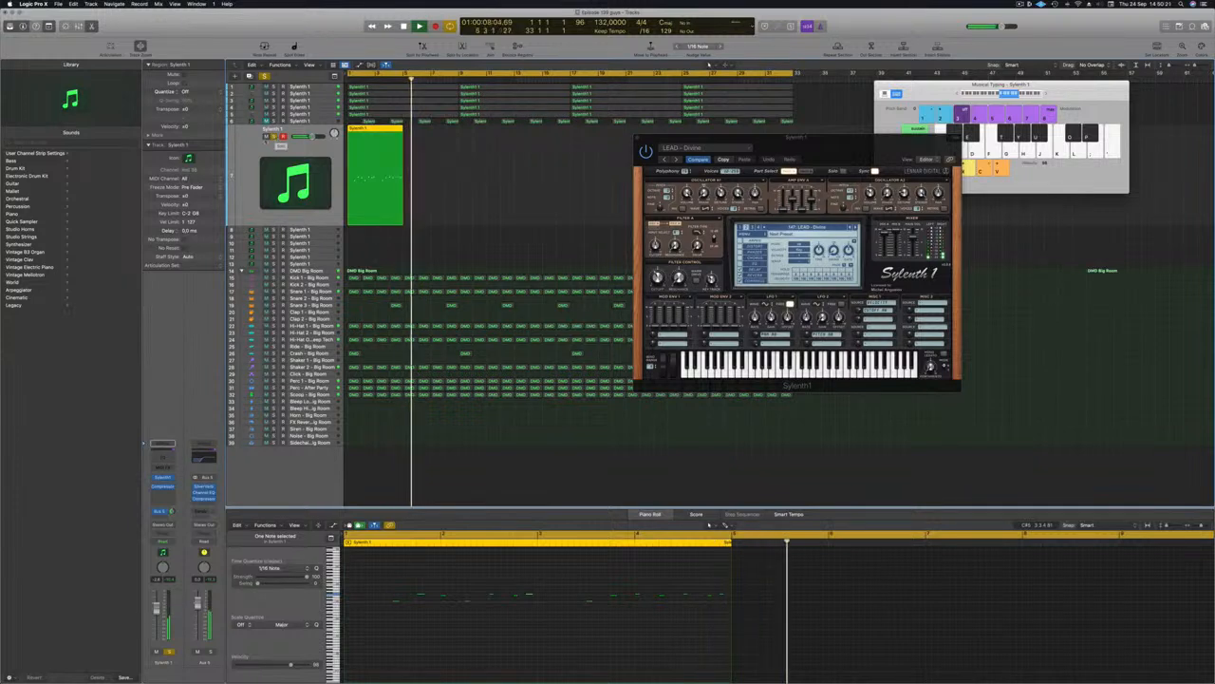
left_click(274, 136)
left_click(855, 227)
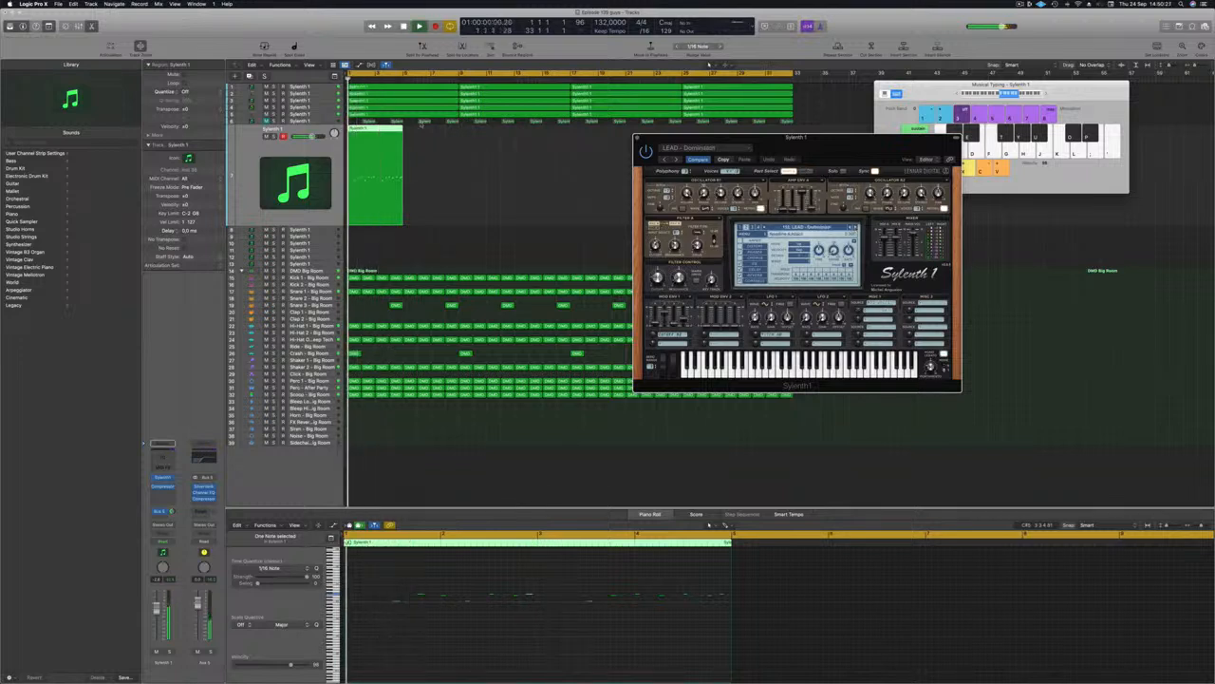
left_click_drag(384, 130, 439, 132)
left_click_drag(794, 74, 458, 74)
key("Return")
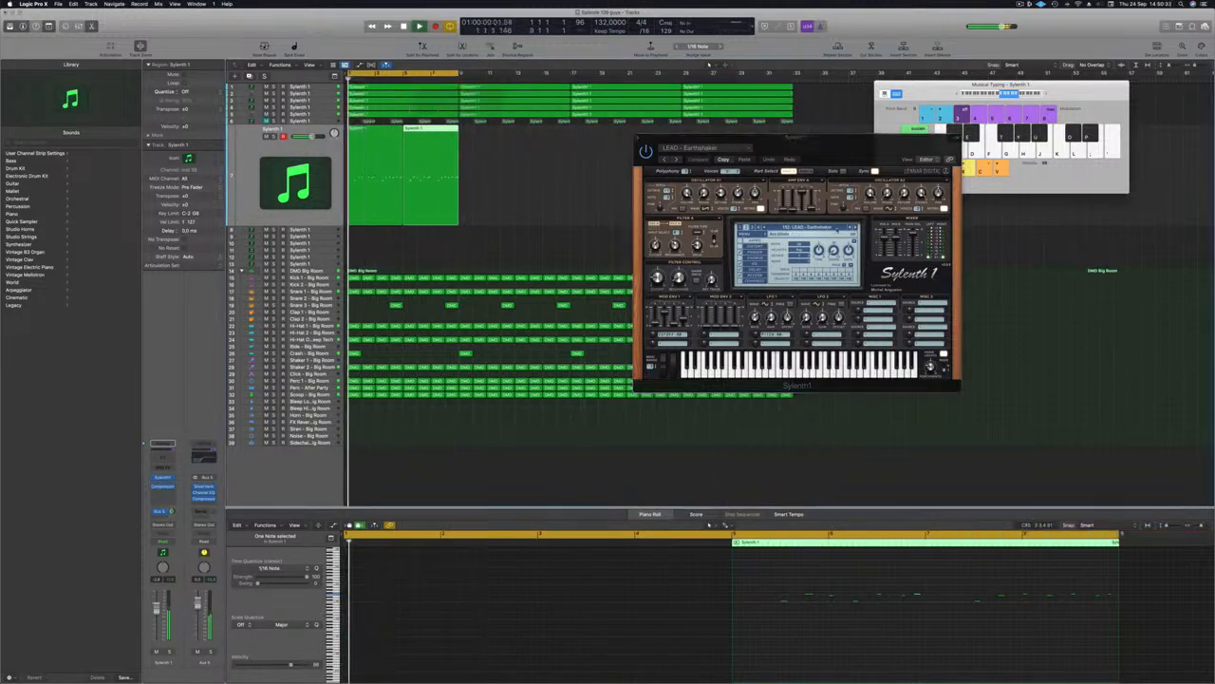
Step: Step through Sylenth1 lead presets past LEAD - Euphoric Dream to LEAD - From Above, then select the first region
left_click(856, 228)
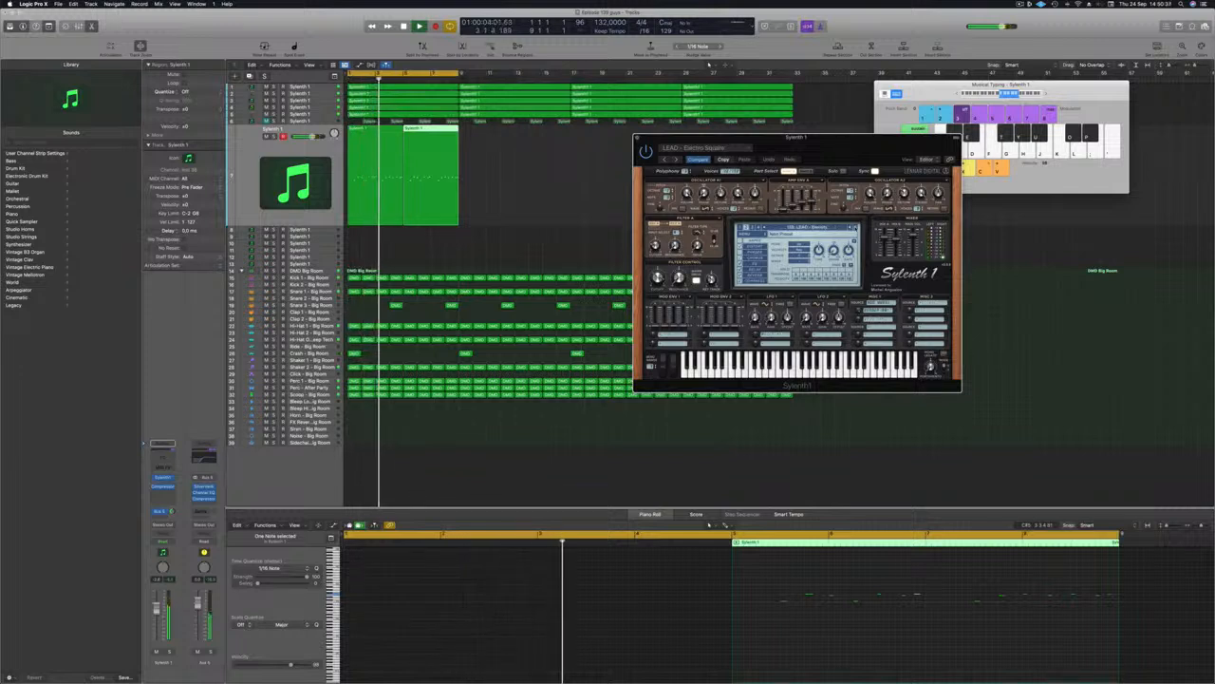
left_click_drag(861, 152, 738, 179)
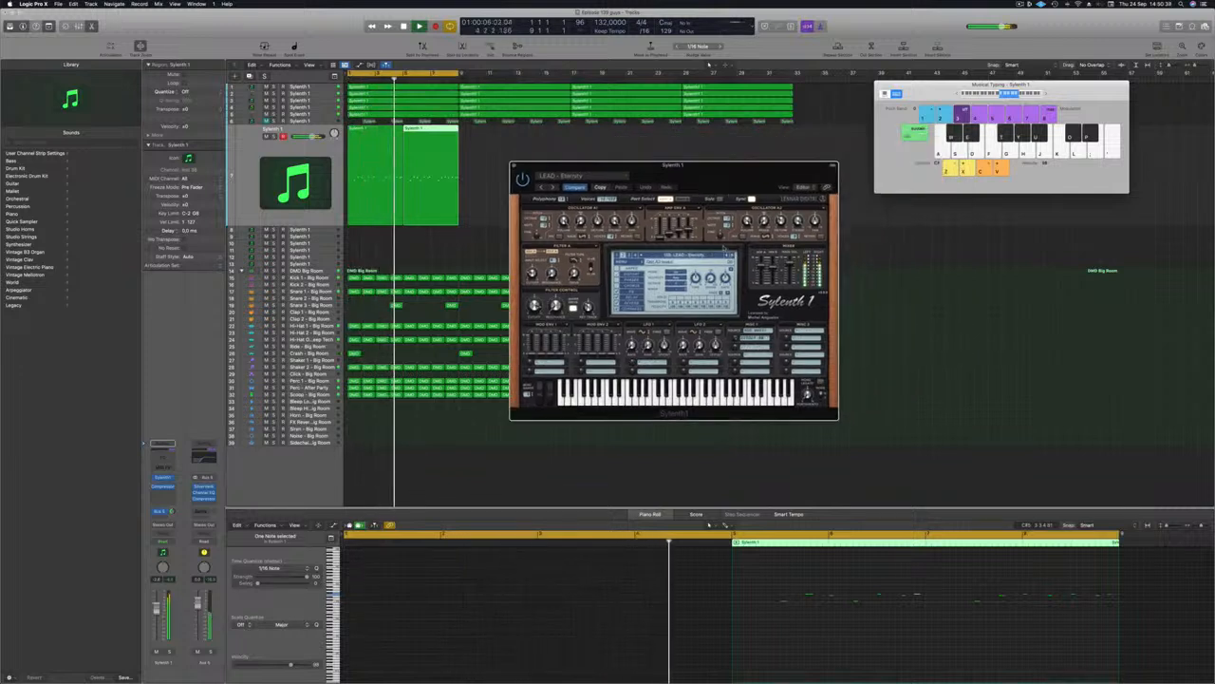
left_click(731, 254)
key("space")
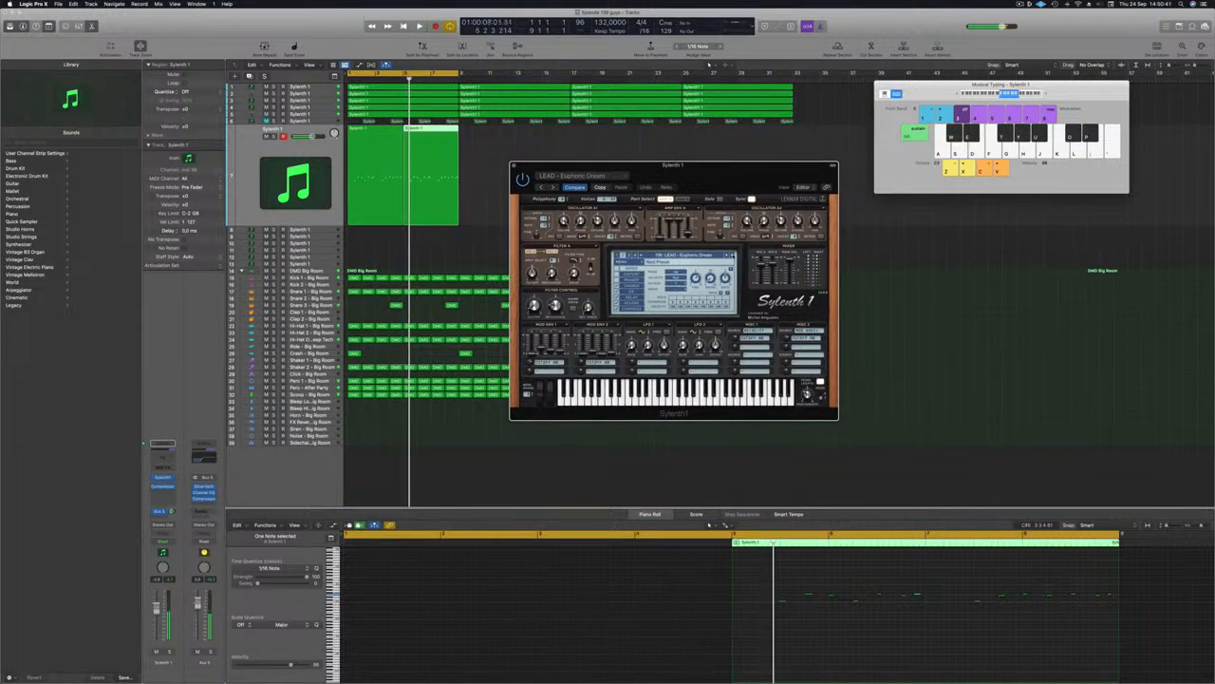
left_click(732, 254)
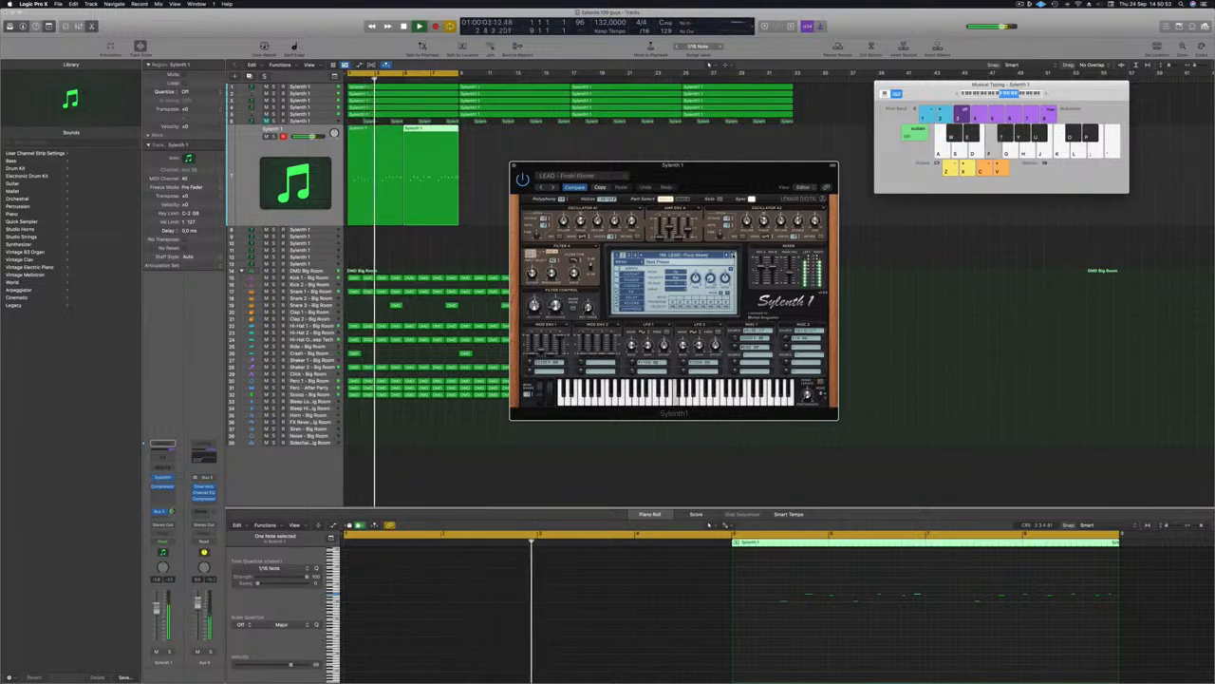
left_click(393, 139)
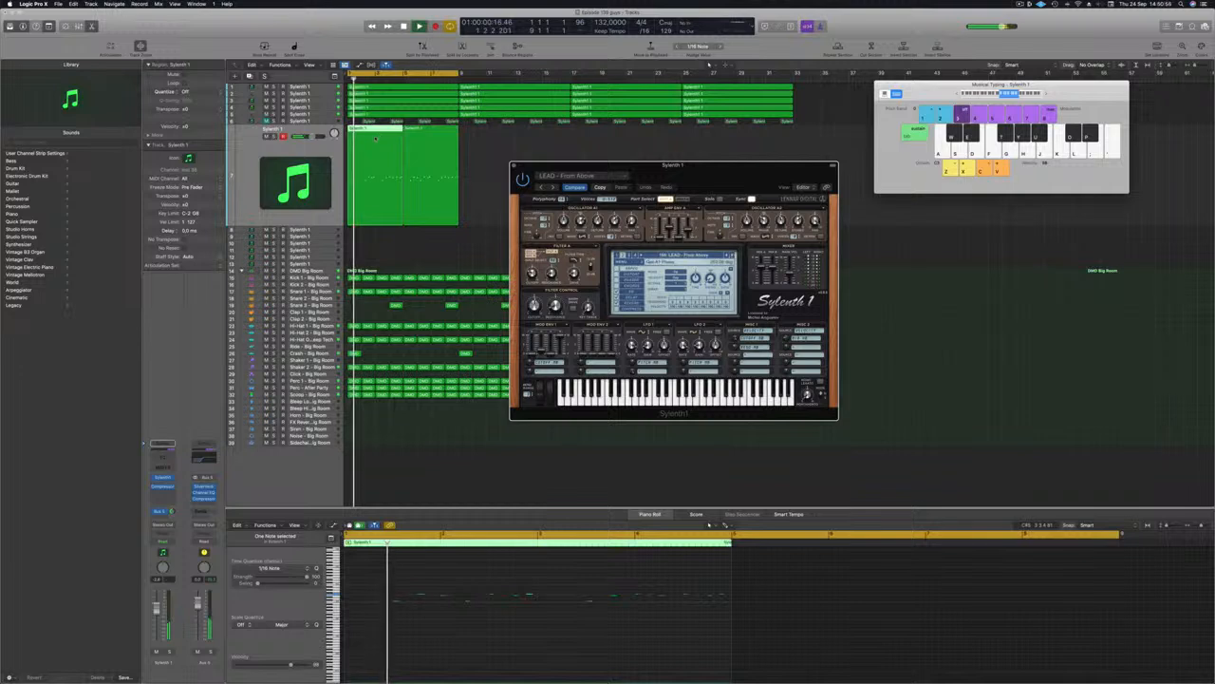
left_click(469, 629)
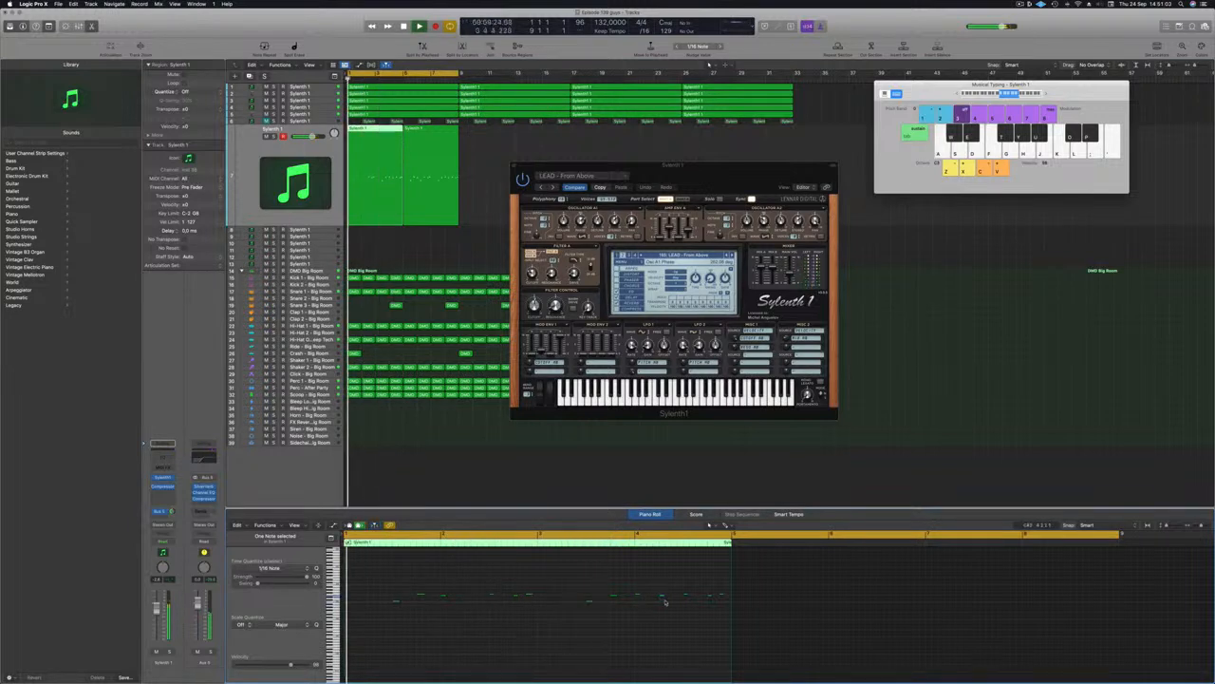
Step: Adjust the length of a lead note in the Piano Roll
scroll(559, 591, "up", 4)
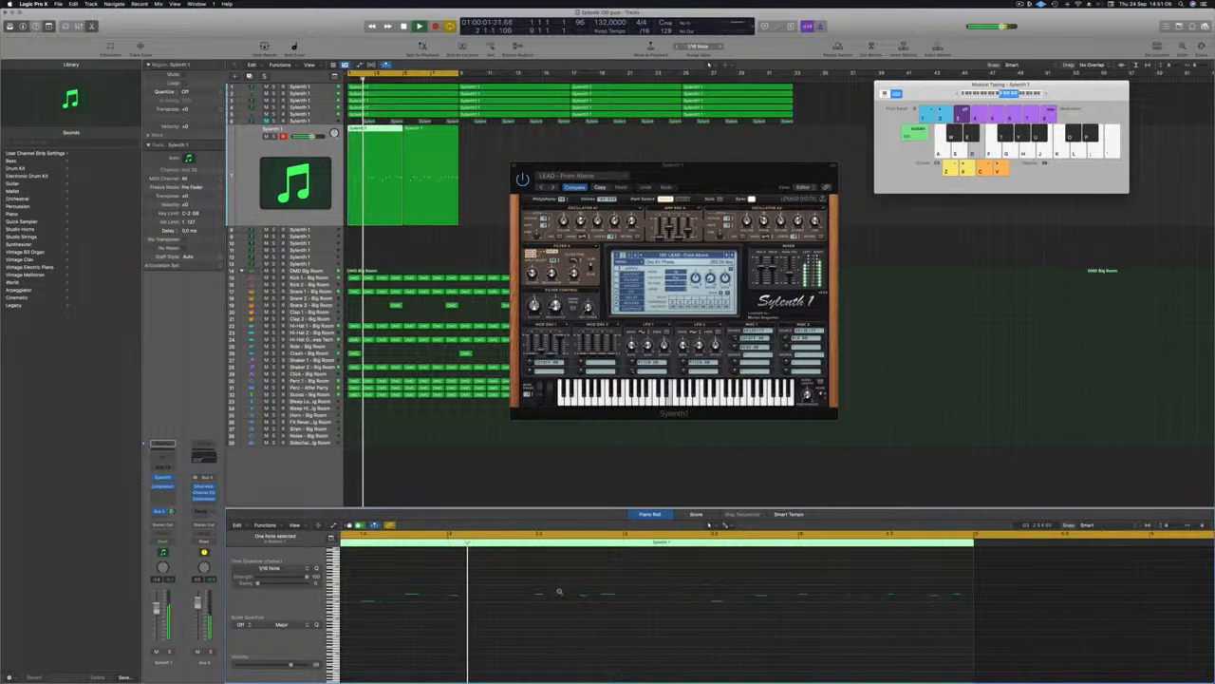
left_click_drag(624, 594, 625, 593)
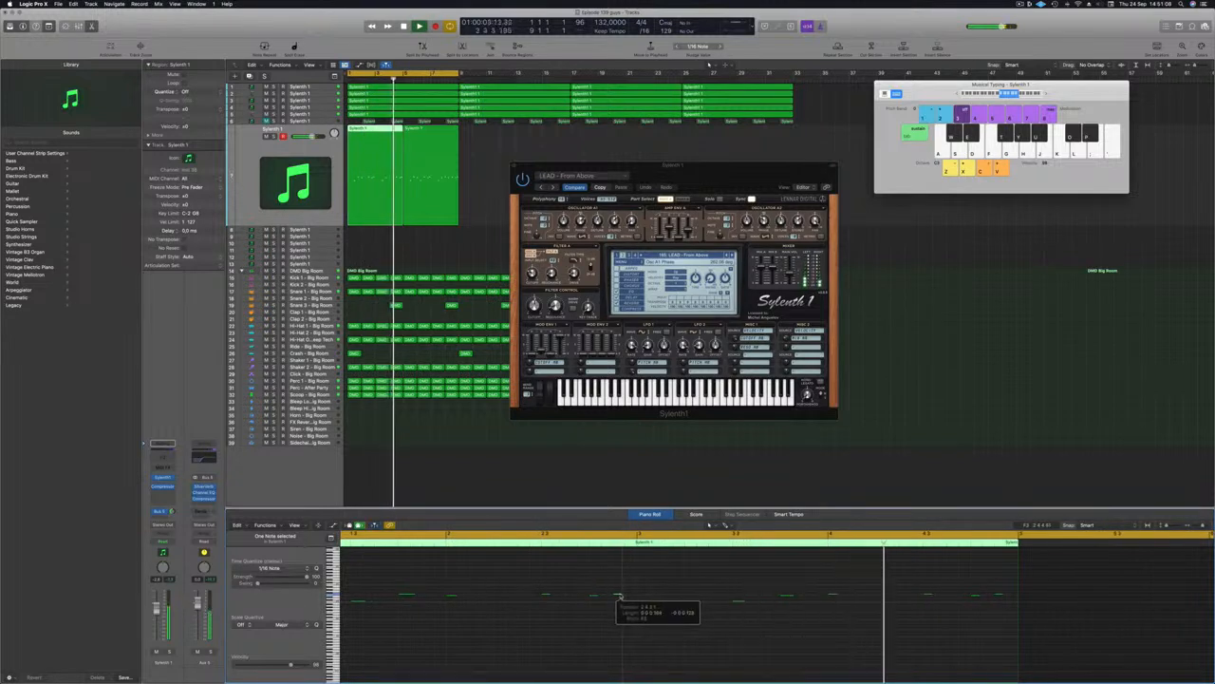
scroll(579, 639, "down", 2)
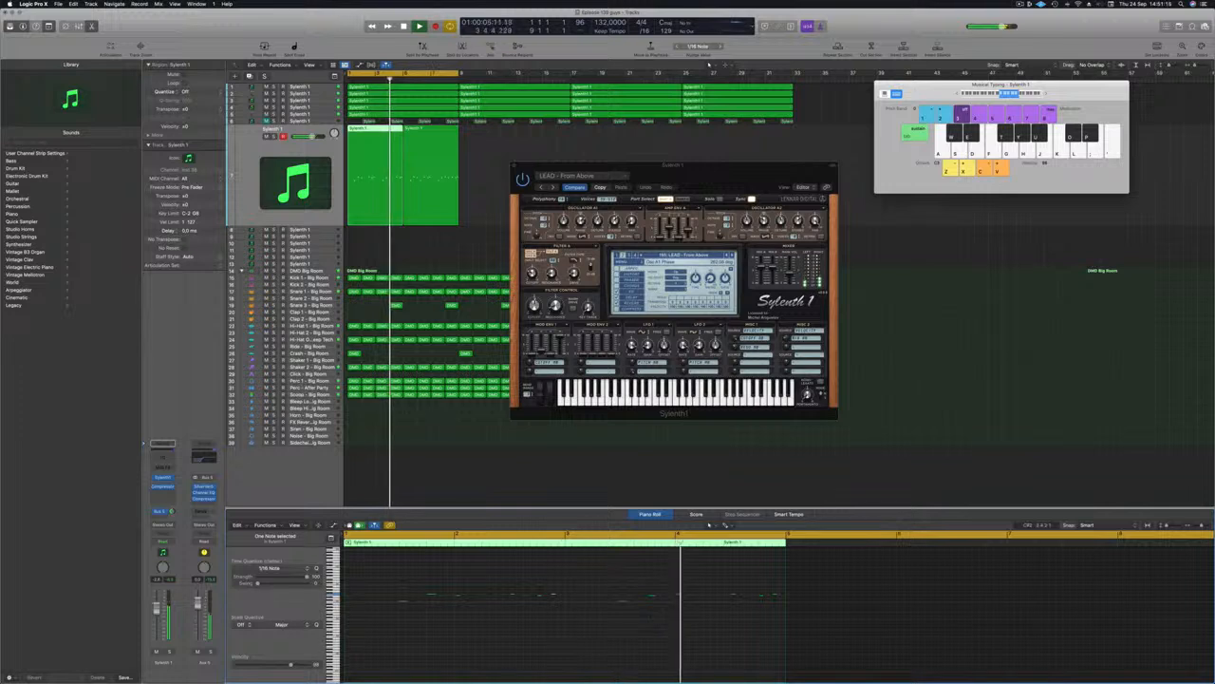
scroll(654, 618, "down", 1)
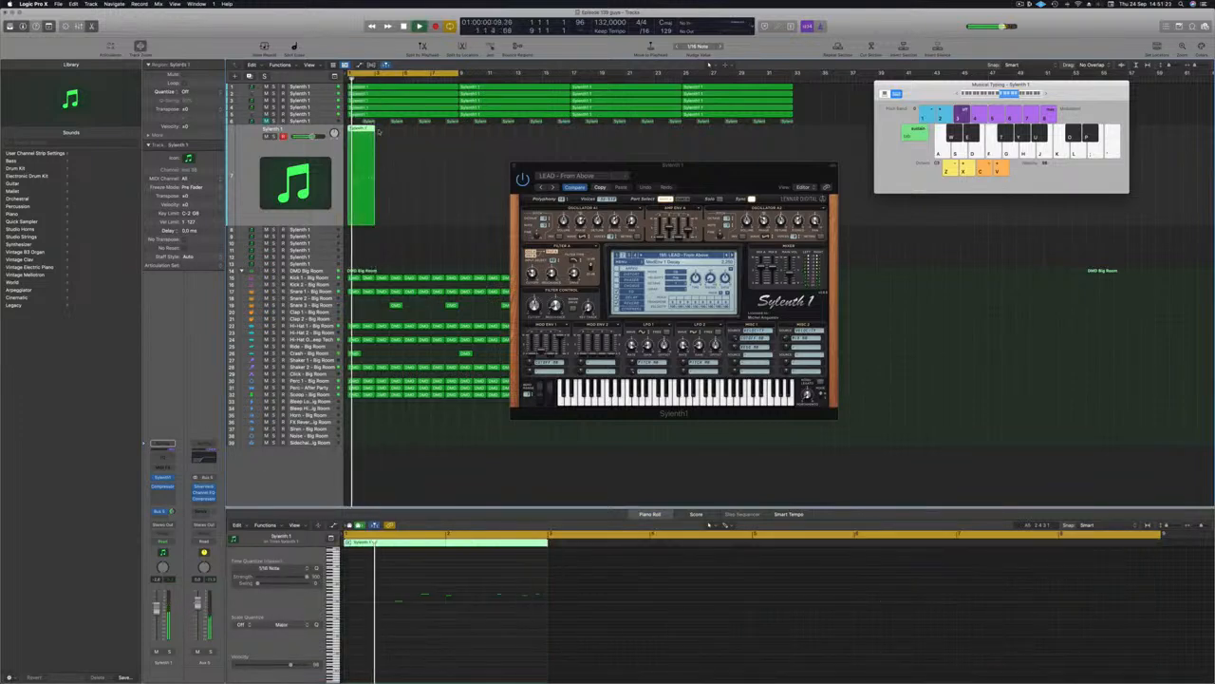
Step: Copy the track 7 lead region to bar 3 and select both regions
left_click_drag(376, 132, 387, 136)
left_click_drag(378, 211, 380, 212)
left_click_drag(443, 184, 338, 200)
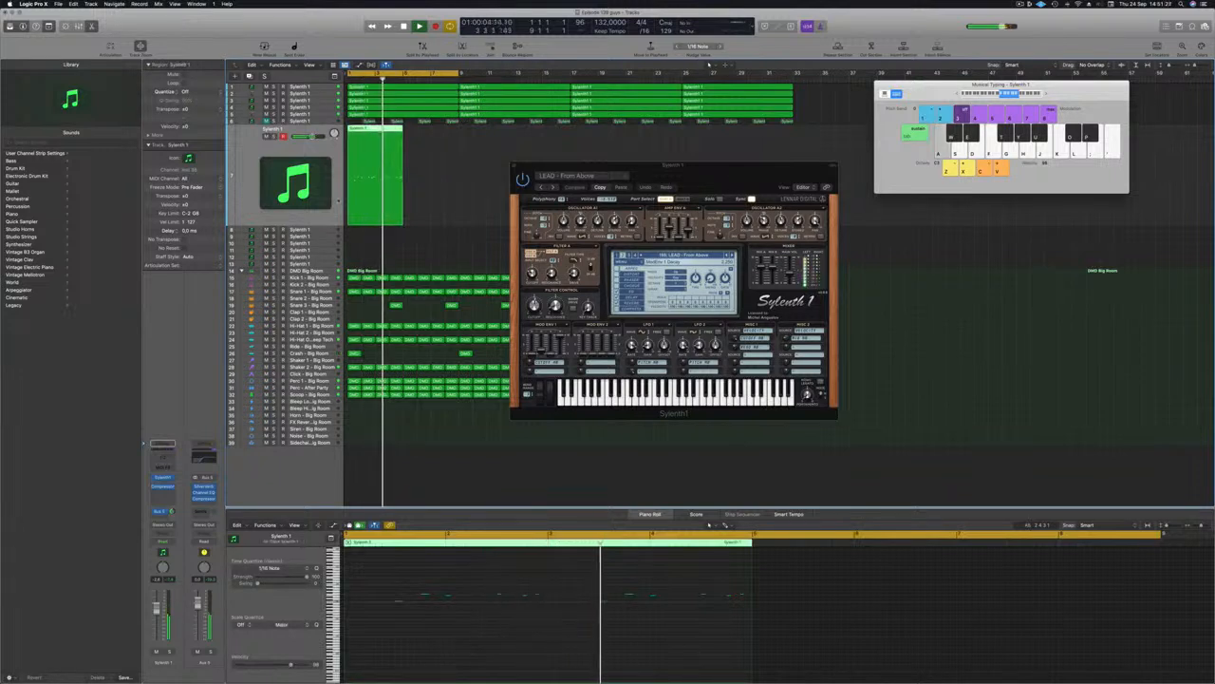
key("super+k")
key("Return")
Step: Audition the lead from bar 1, then delete the lead region from track 7
scroll(541, 638, "down", 1)
scroll(541, 638, "up", 1)
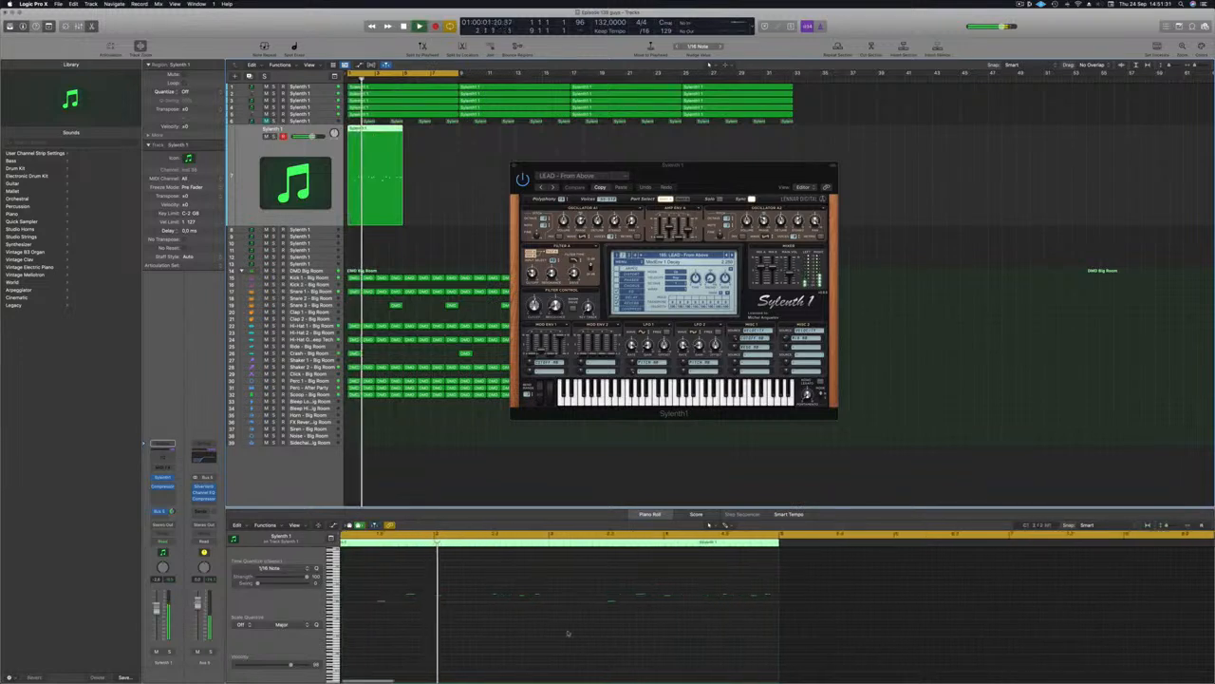
scroll(570, 633, "down", 1)
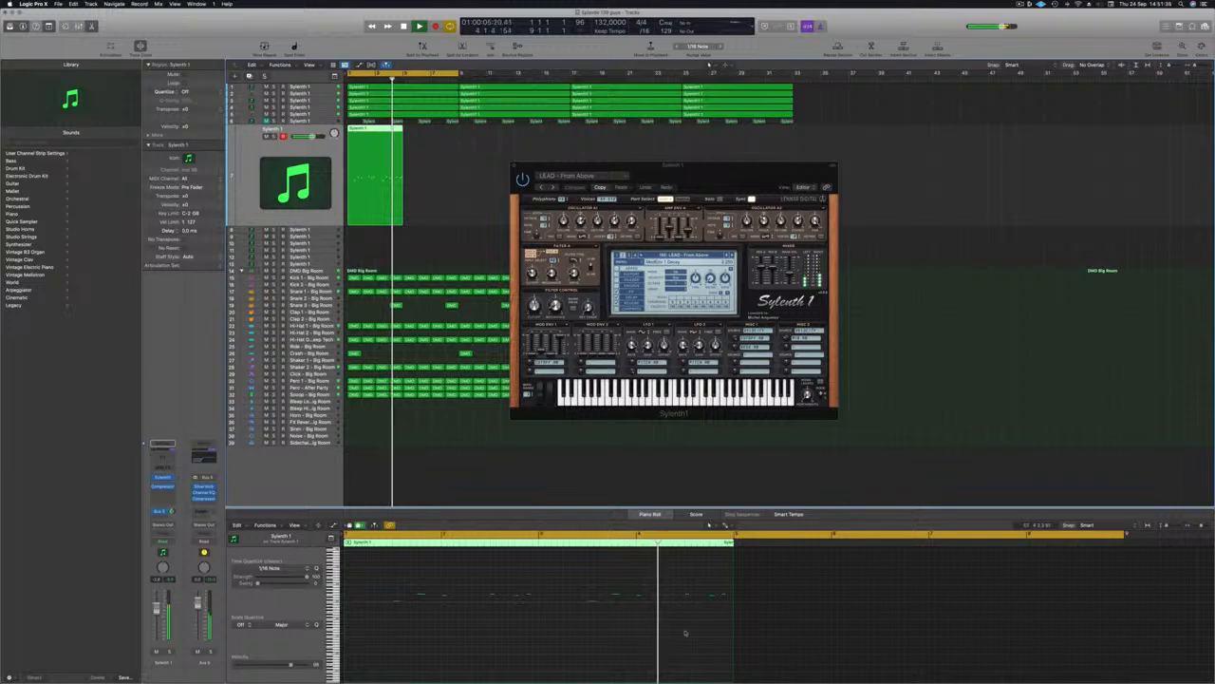
scroll(694, 628, "down", 1)
left_click(665, 593)
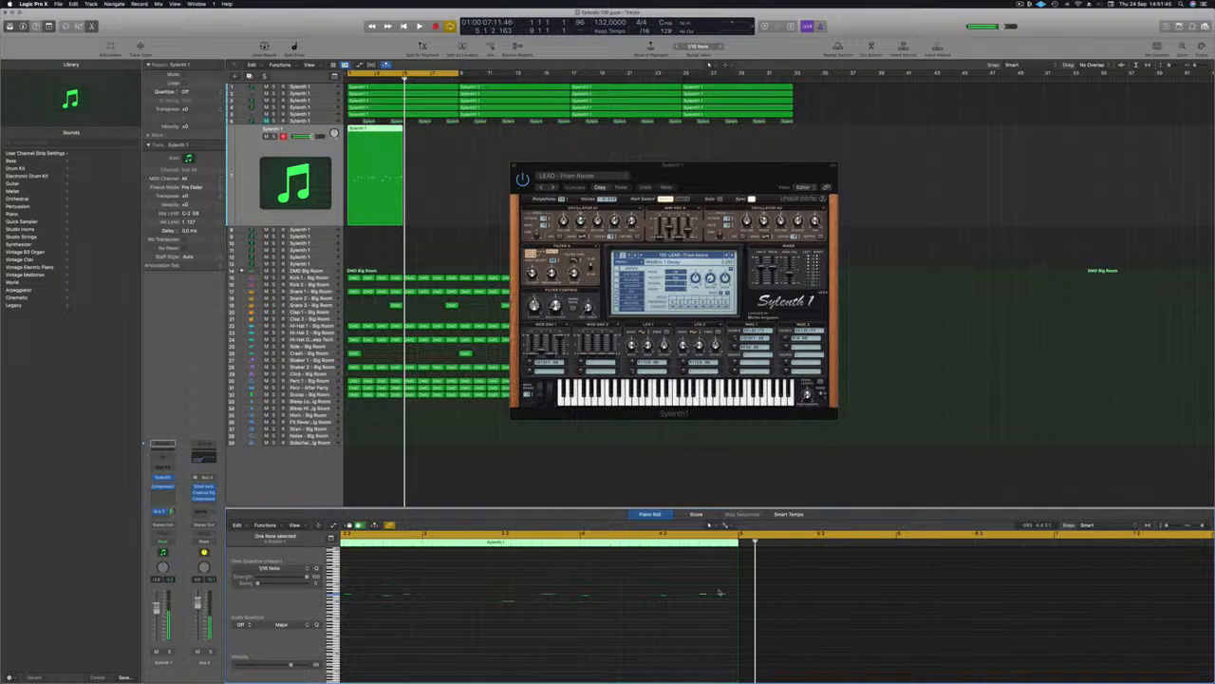
key("space")
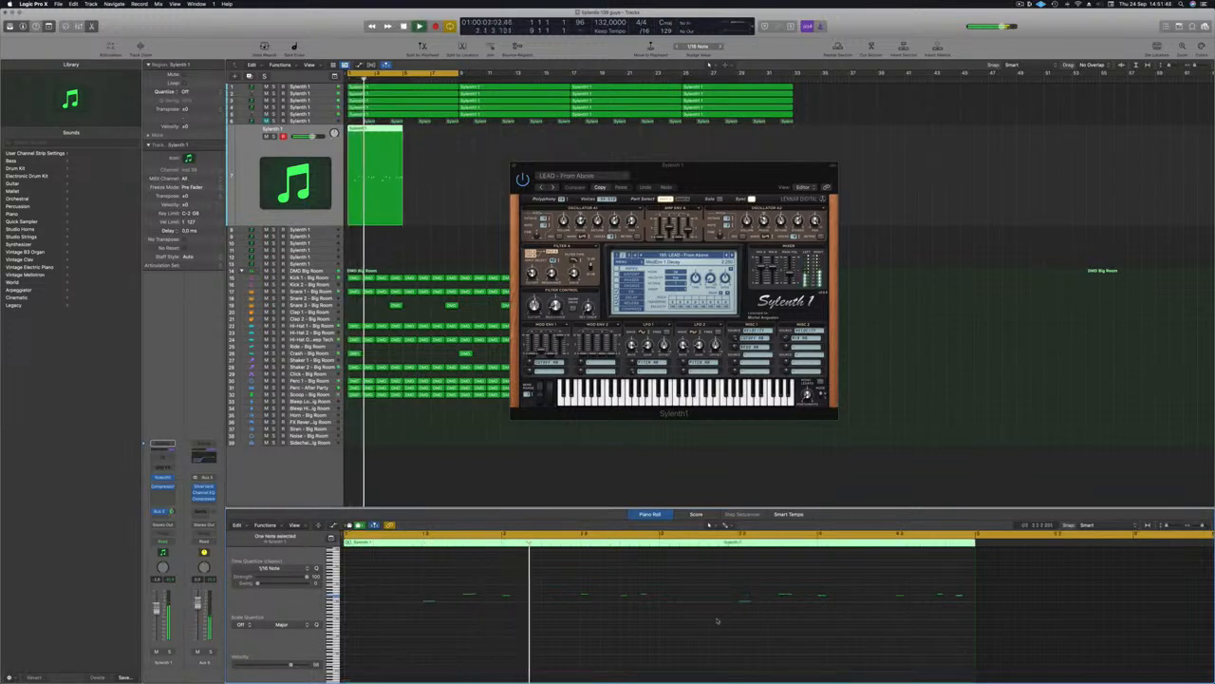
key("super+Left")
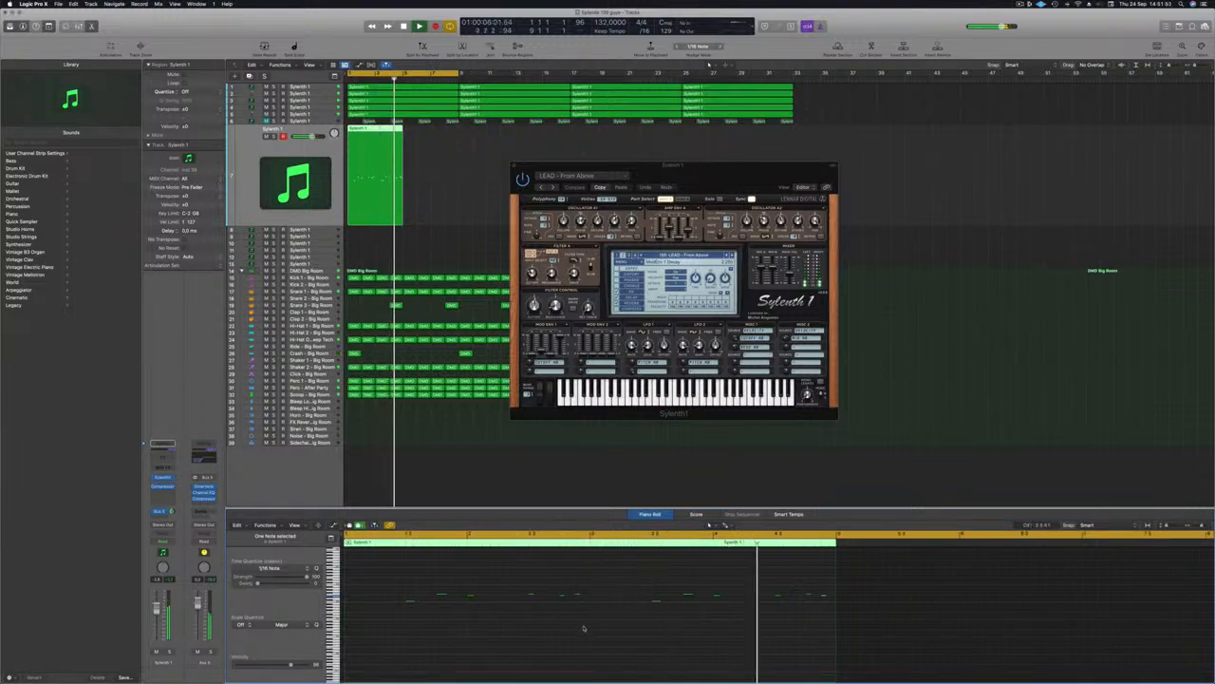
key("Return")
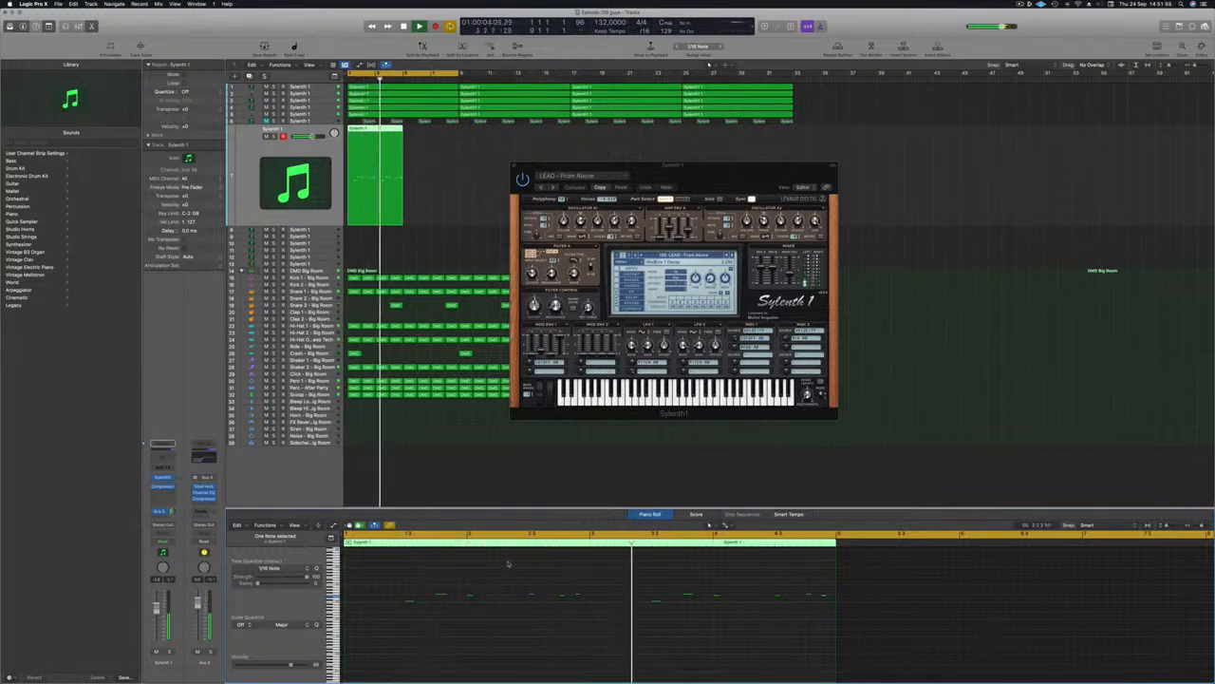
key("Return")
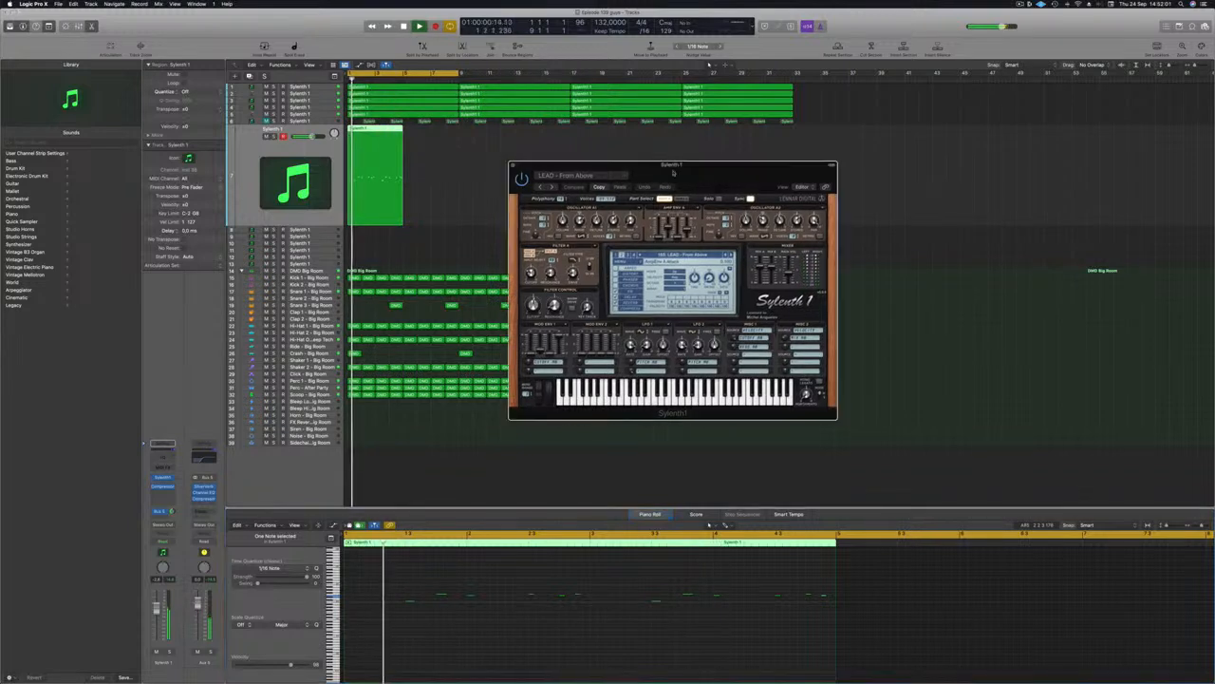
key("Delete")
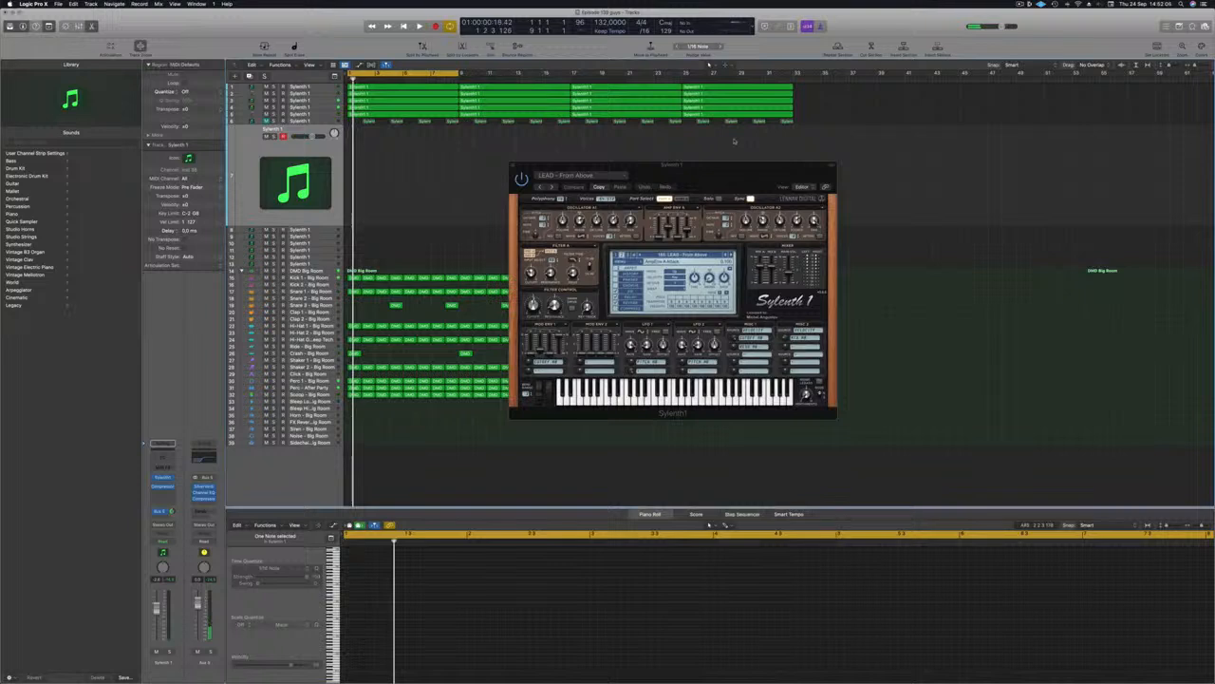
Step: With Musical Typing open and playback running, audition LEAD - Green Lights and LEAD - Hammond B3 Organ
key("super+k")
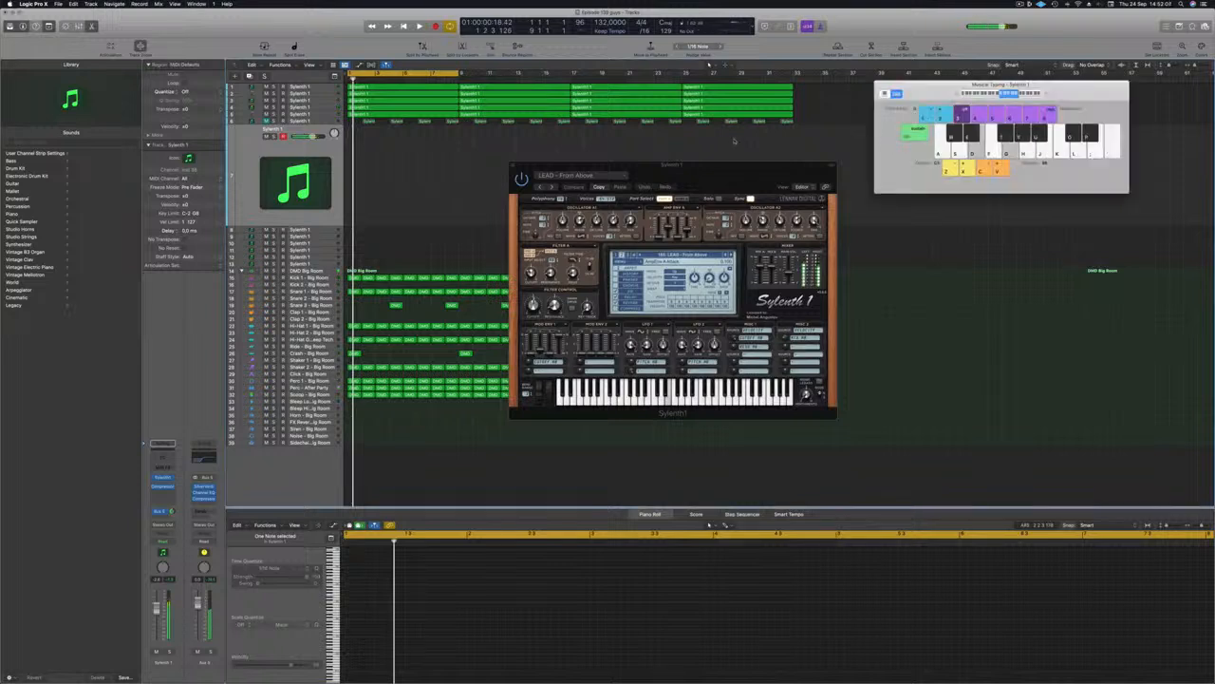
key("space")
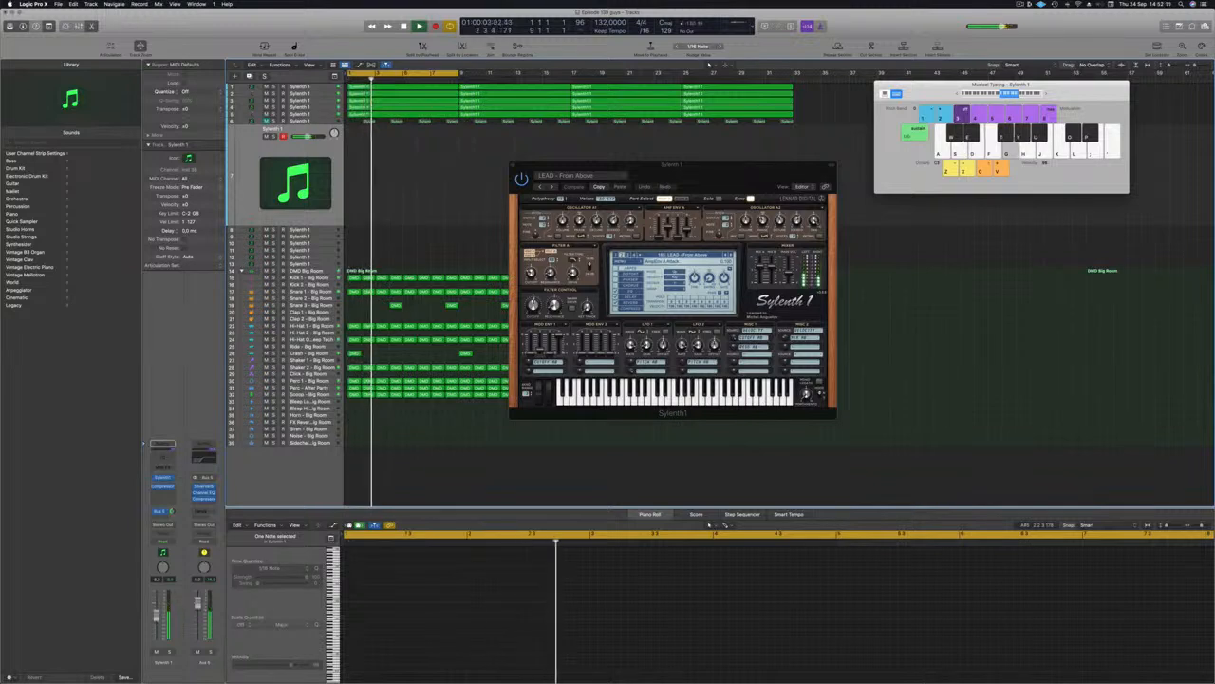
left_click(729, 255)
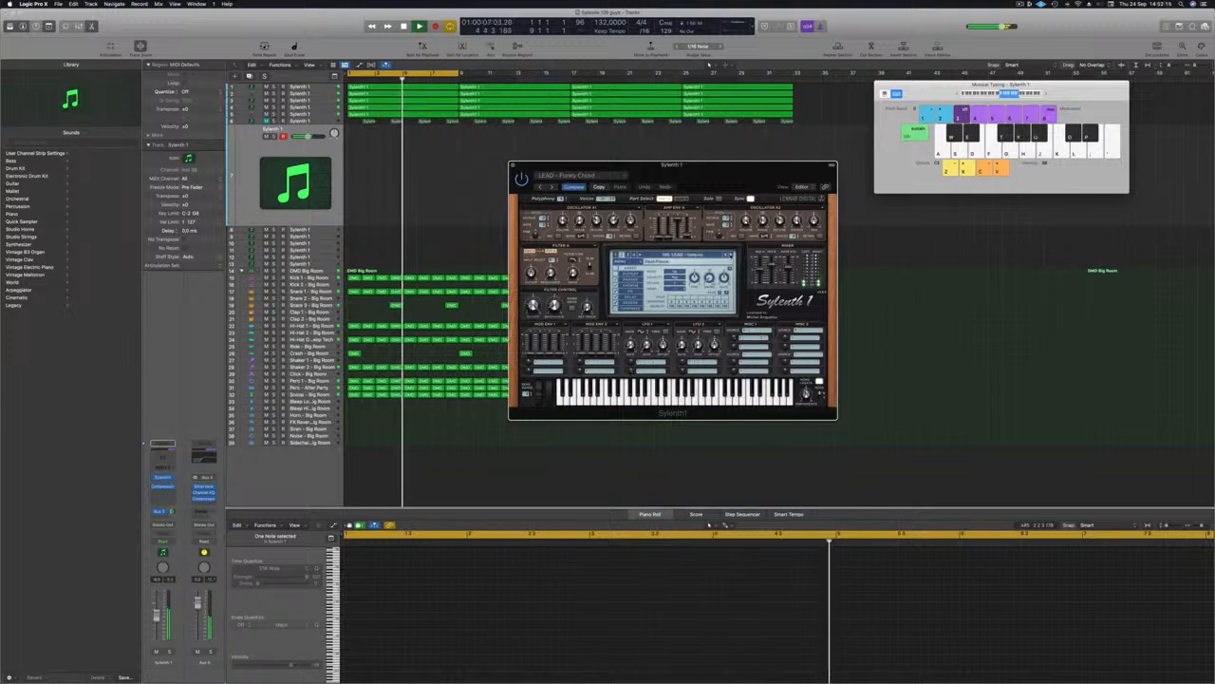
left_click(729, 255)
key("h")
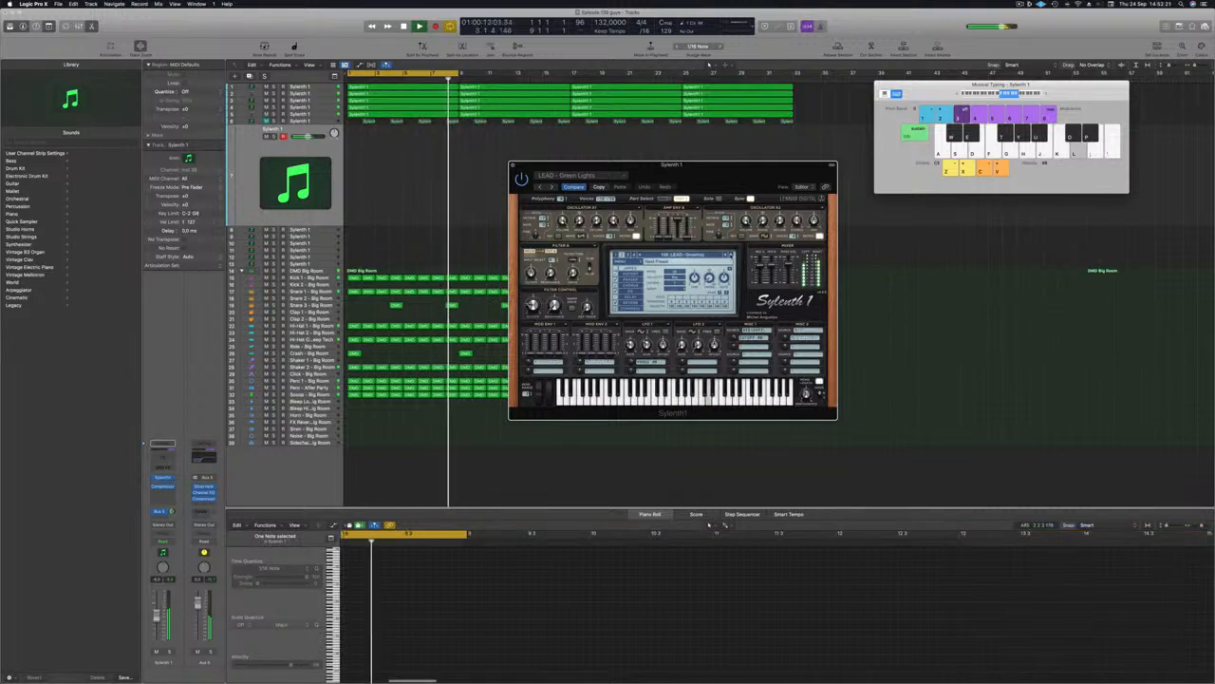
left_click(730, 254)
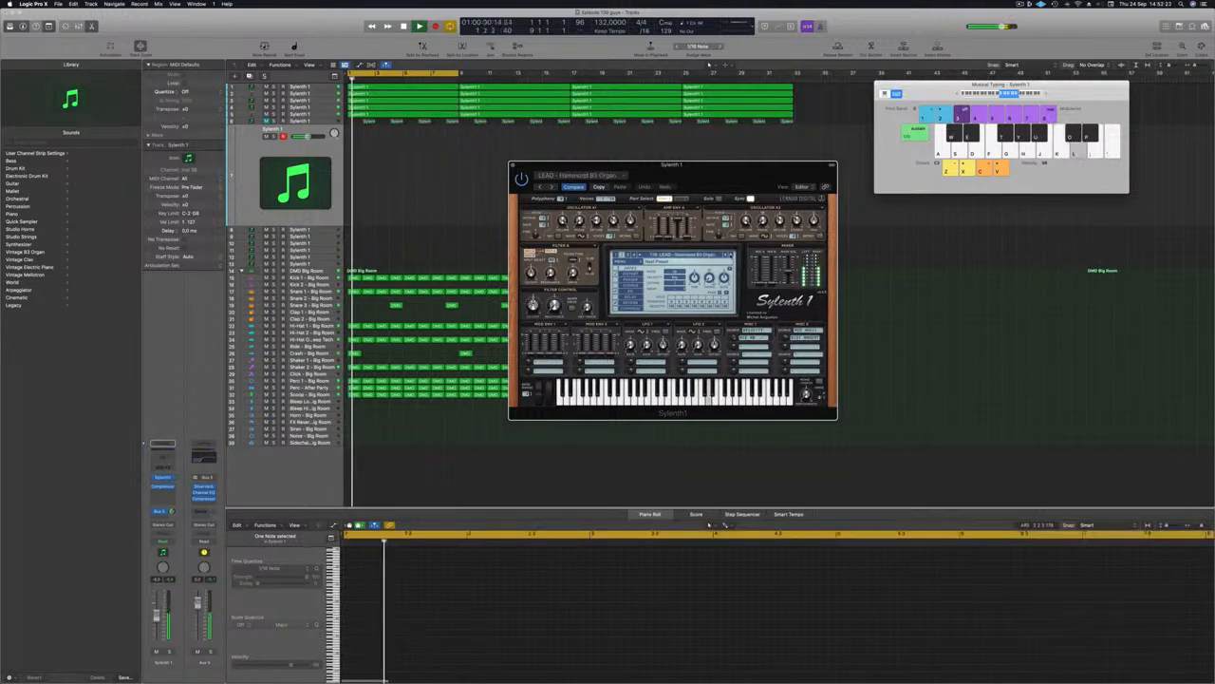
key("f")
Step: Step through the next lead presets to LEAD - Hardcore 1, testing each with notes
left_click(730, 254)
key("h")
left_click(730, 254)
left_click(730, 254)
key("k")
key("j")
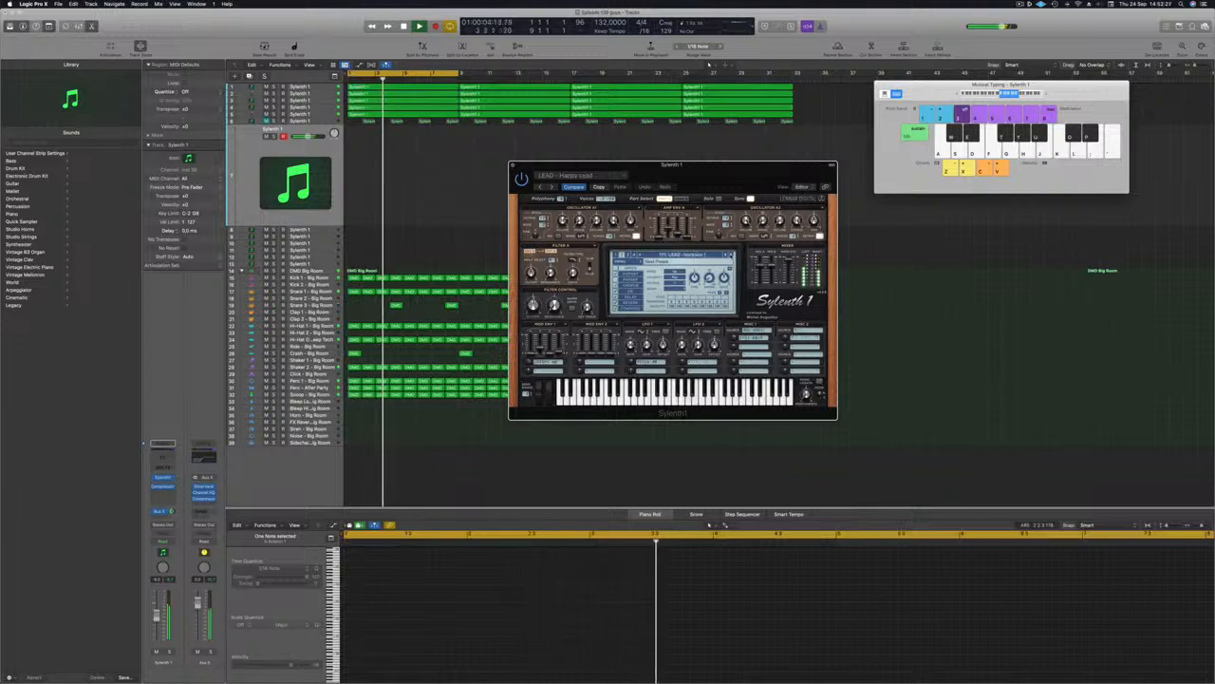
Step: Continue auditioning lead presets with test notes until LEAD - Home is loaded
left_click(730, 254)
key("h")
key("j")
key("f")
key("s")
left_click(730, 254)
key("g")
key("h")
key("j")
key("d")
left_click(157, 617)
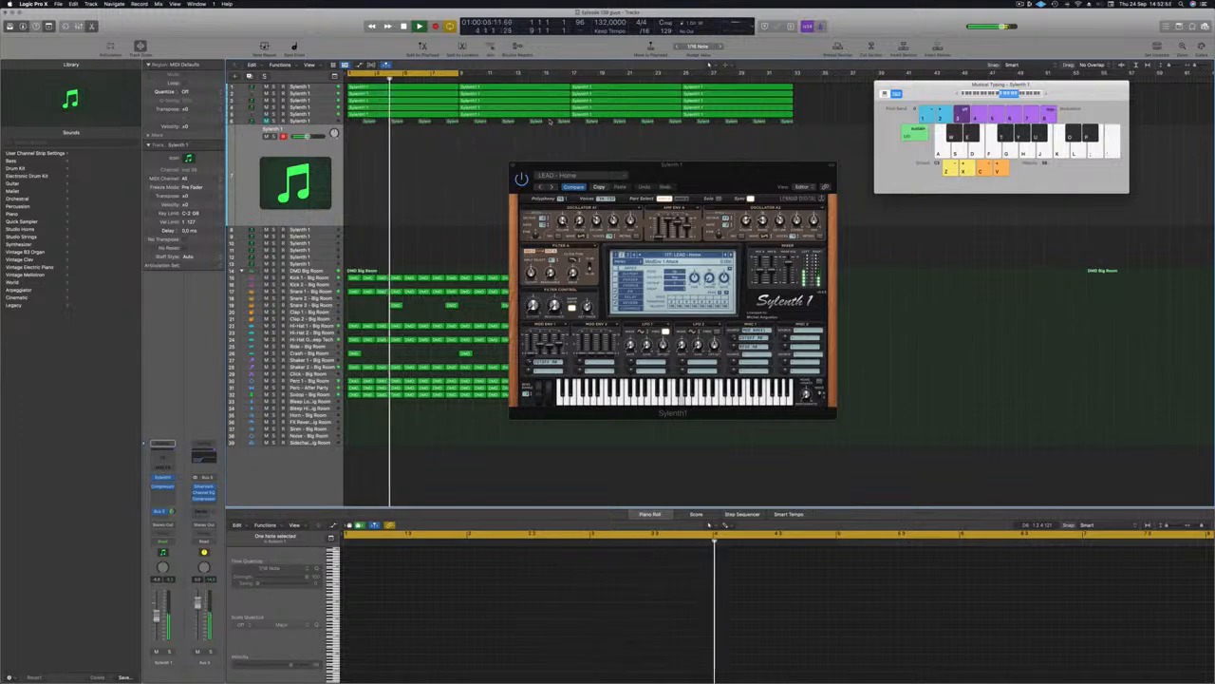
Step: Record a short alternating two-note lead phrase on Musical Typing, then move the Sylenth1 window aside
key("r")
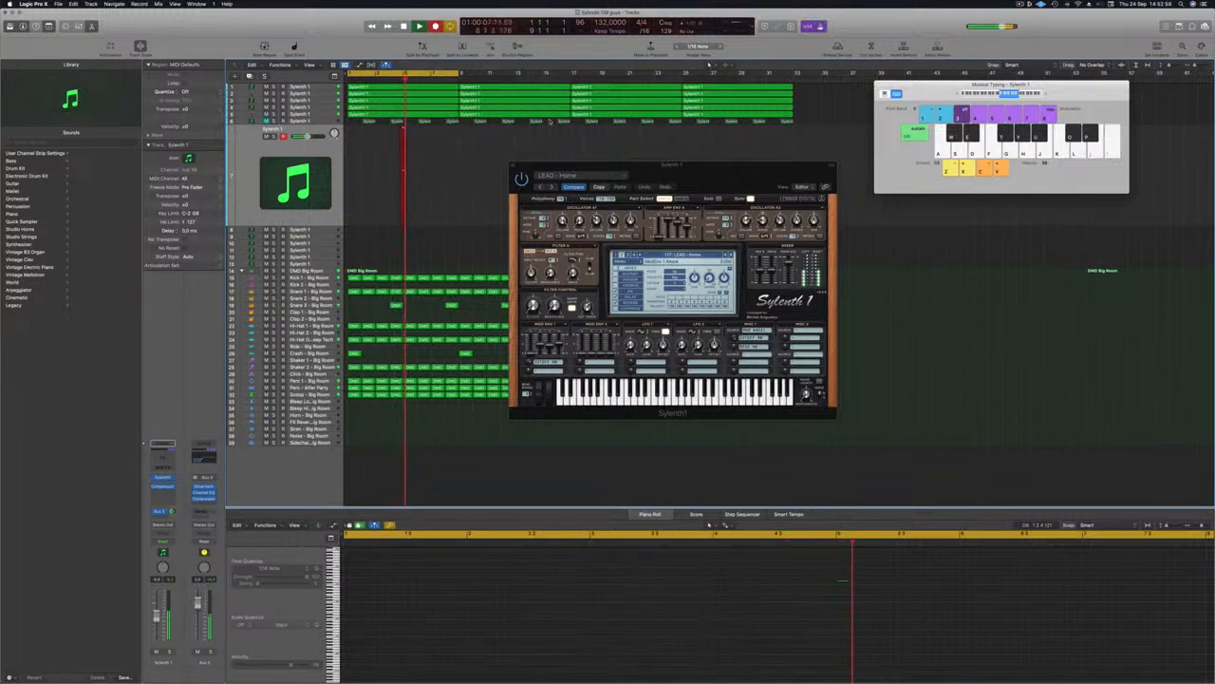
key("apostrophe")
key("k")
key("apostrophe")
key("k")
key("apostrophe")
key("apostrophe")
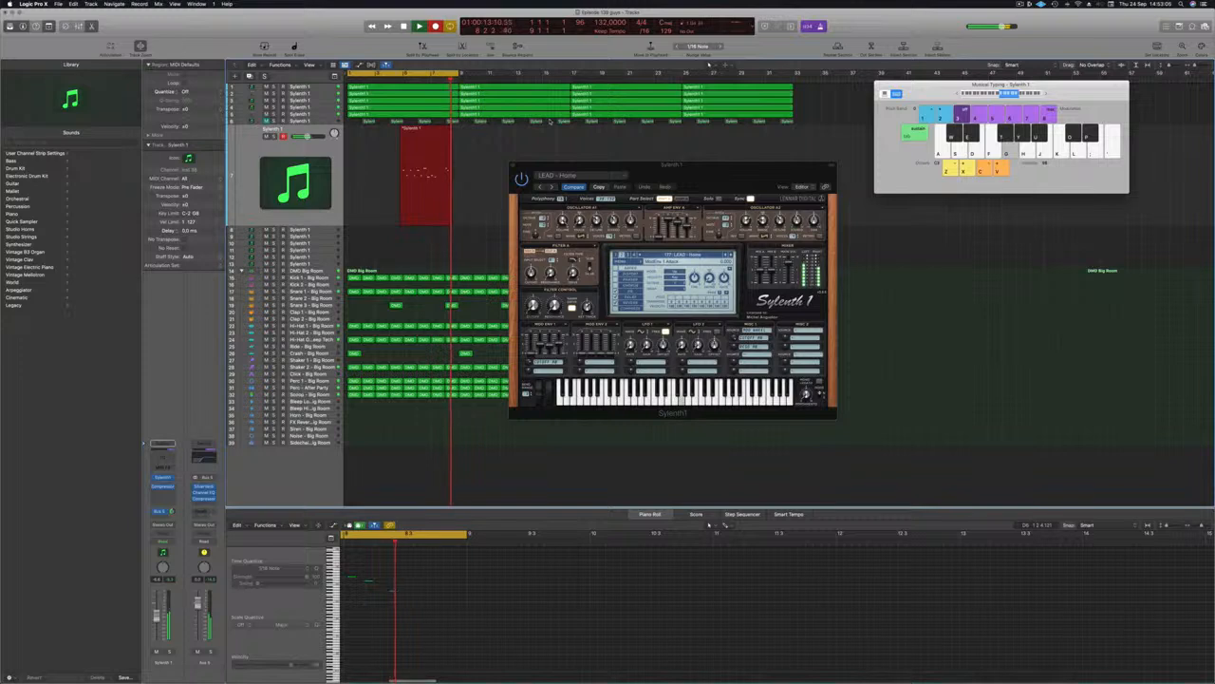
key("space")
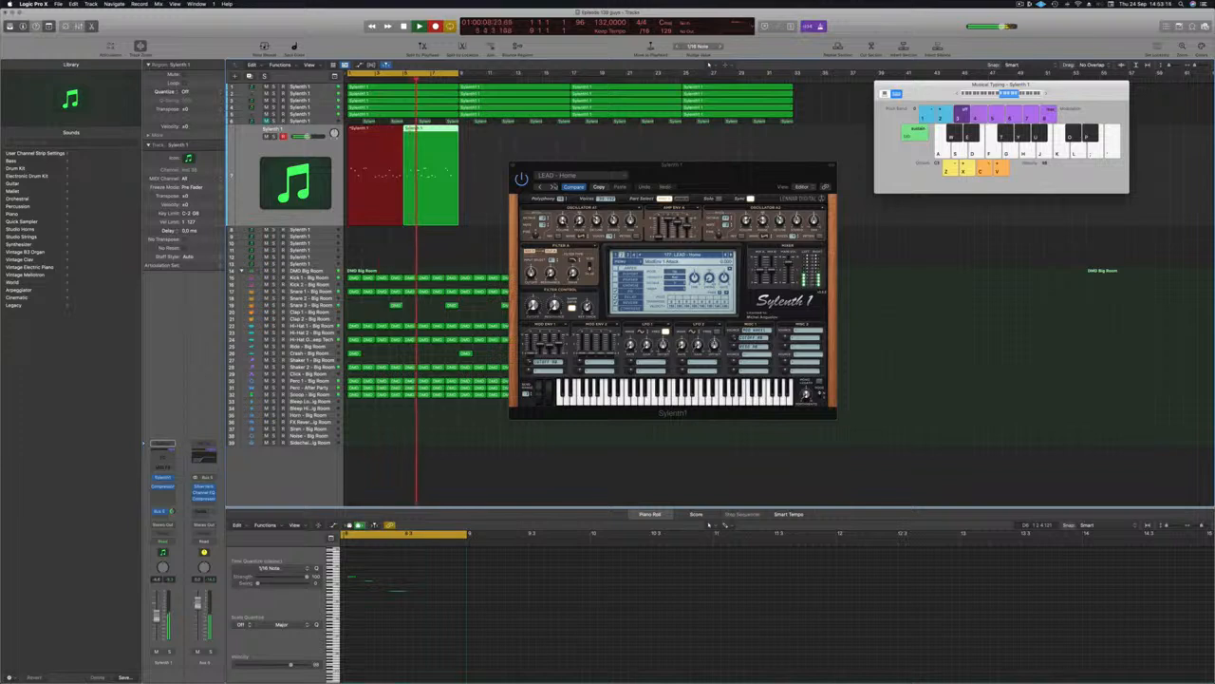
left_click_drag(703, 171, 846, 151)
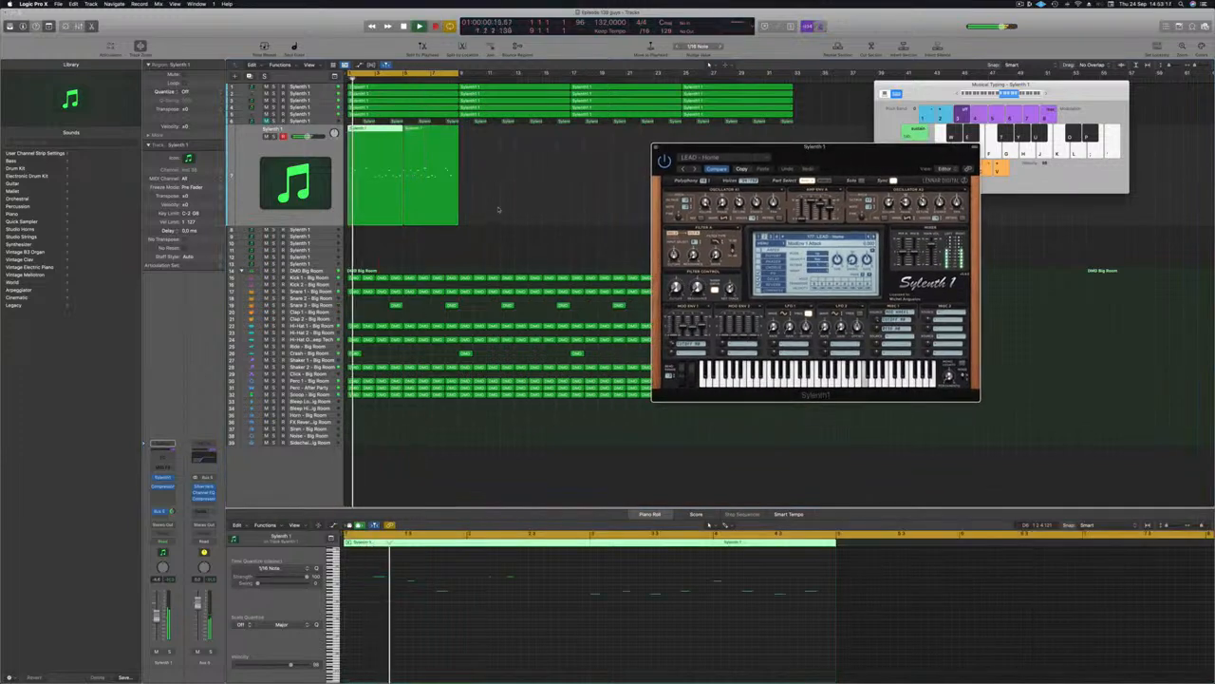
Step: Select the new lead region, close Musical Typing, and select its notes in the Piano Roll
left_click(372, 205)
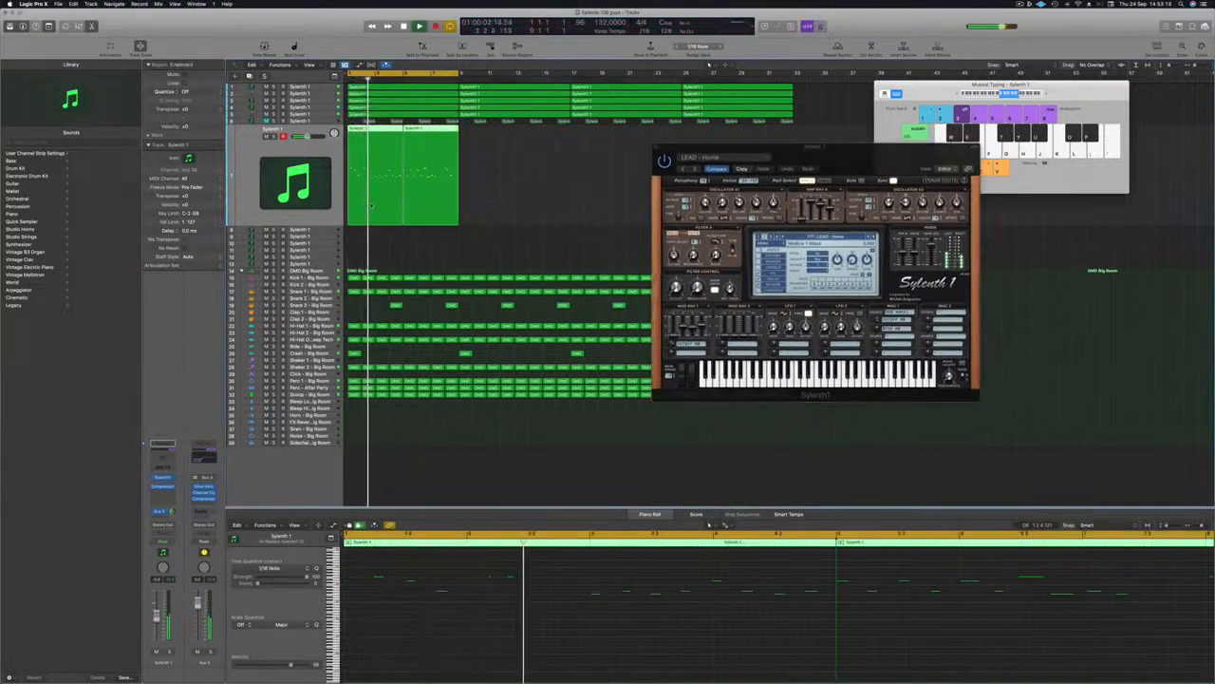
key("super+k")
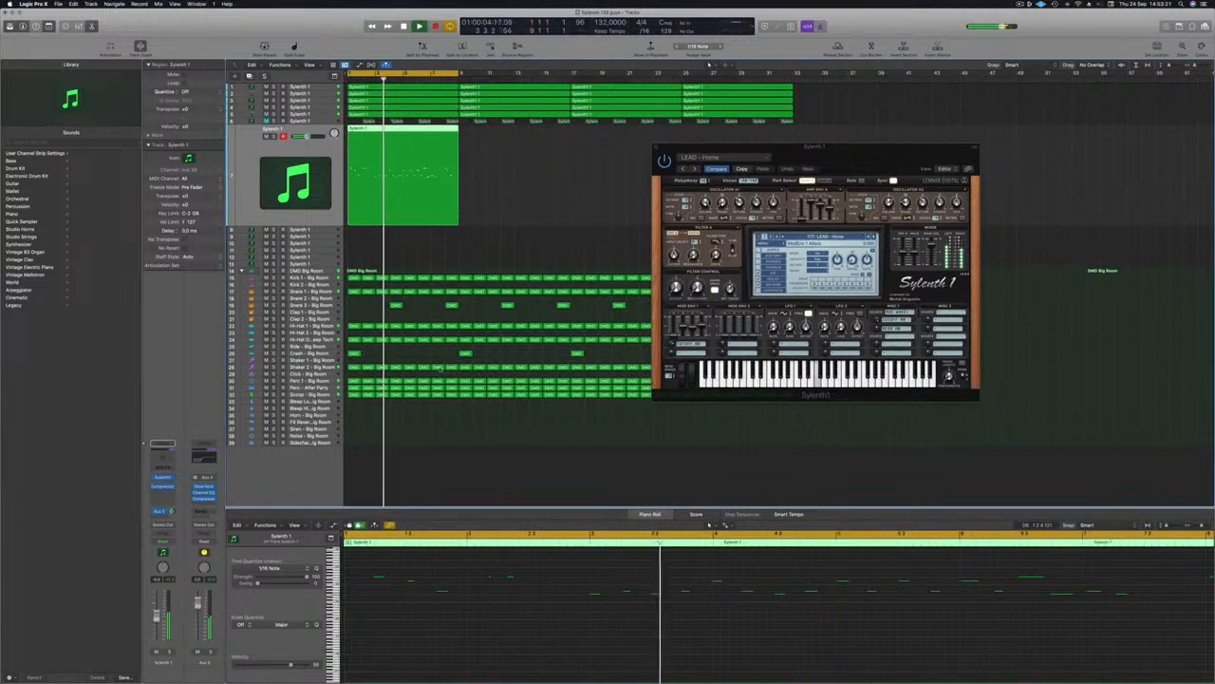
scroll(631, 650, "down", 3)
key("Return")
left_click(585, 637)
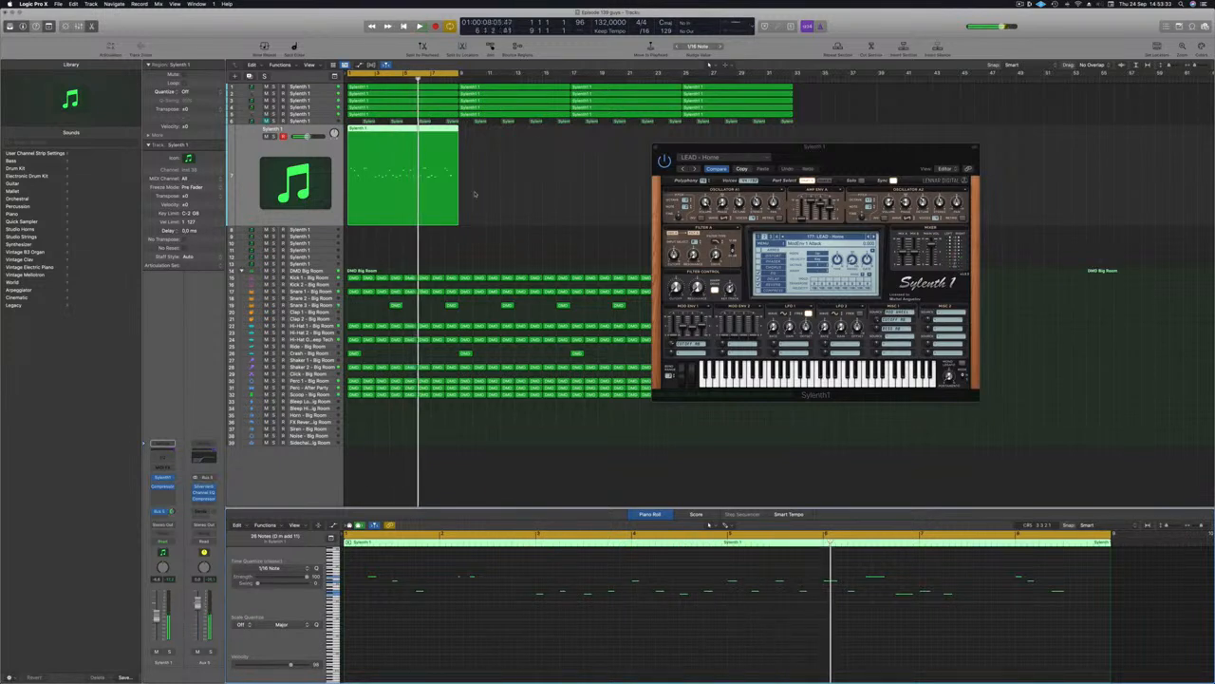
Step: Split off and delete the region's opening piece, then split the remainder again near bar 3
double_click(371, 129, "super")
left_click(360, 133)
key("Delete")
left_click(404, 138)
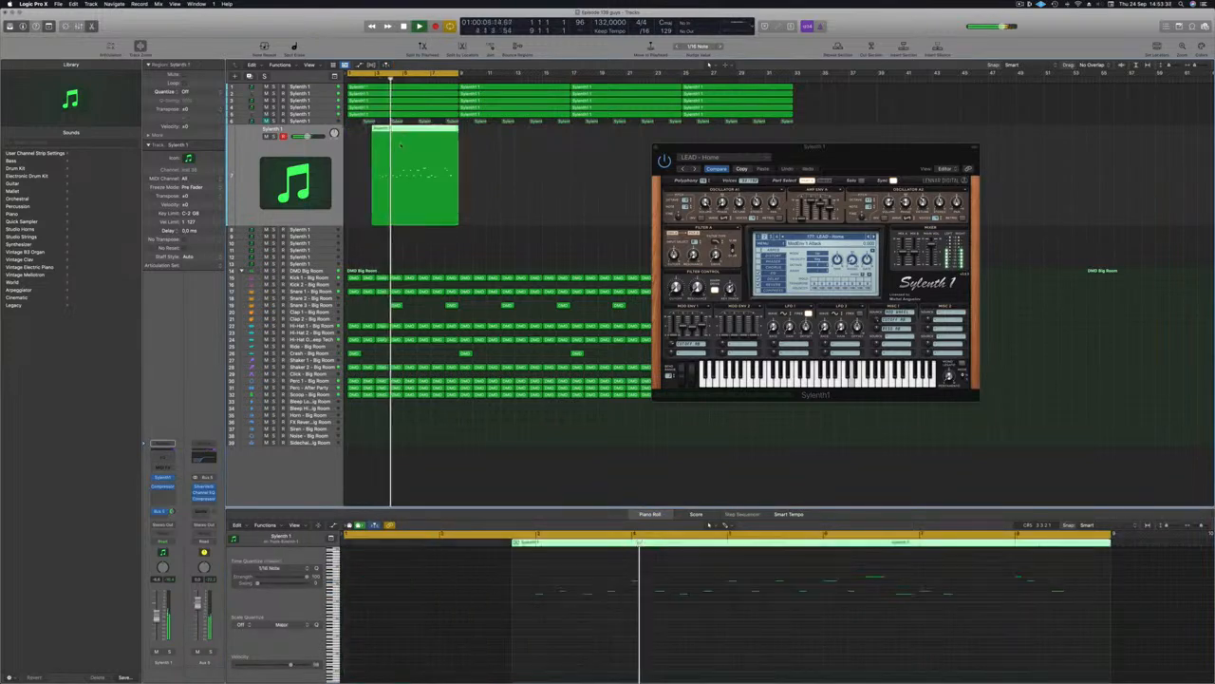
key("space")
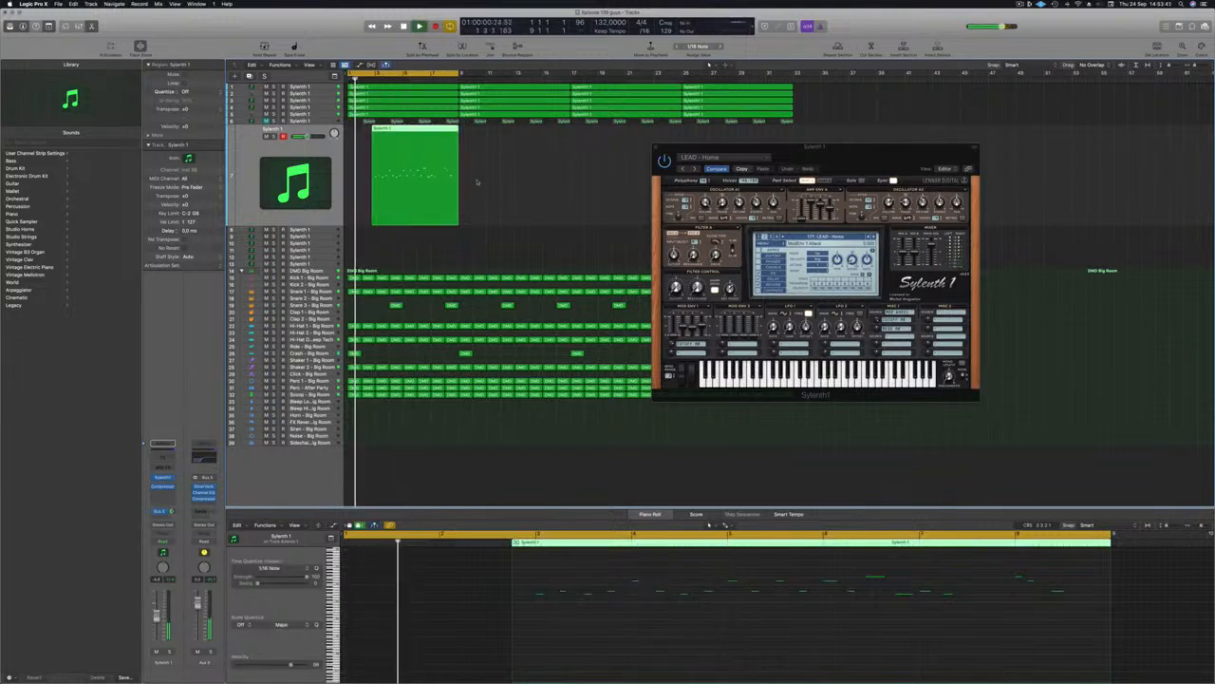
key("super+Right")
key("super+Right")
double_click(390, 132, "super")
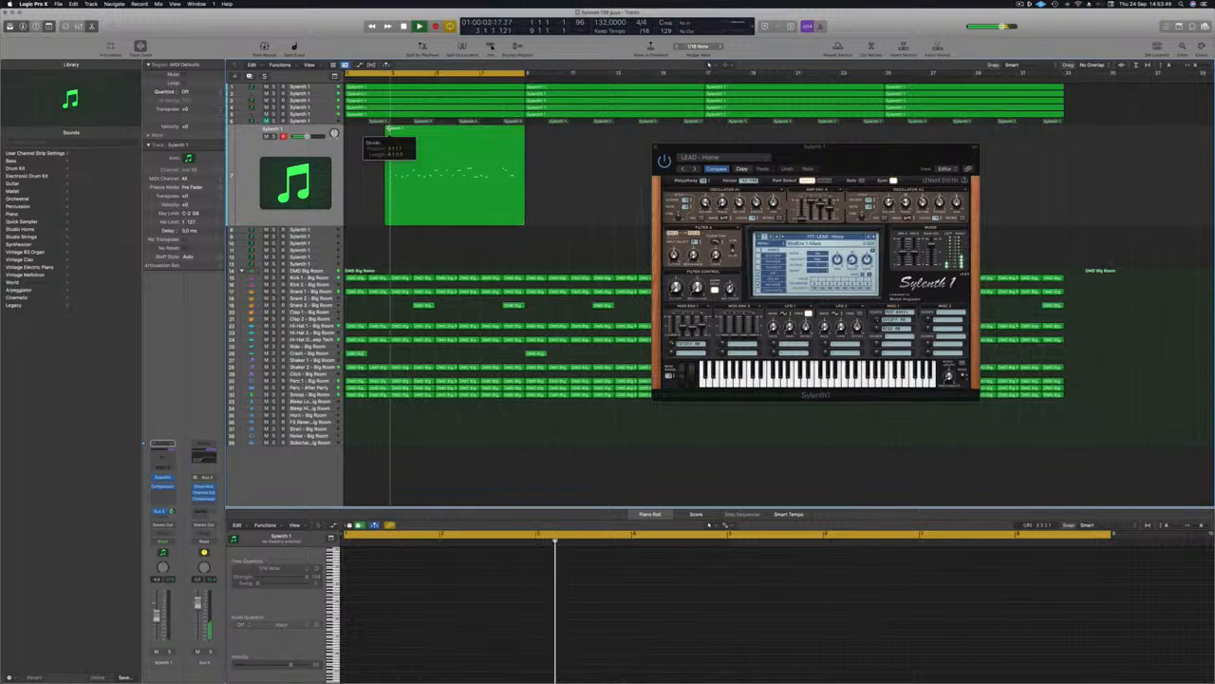
Step: Move the lead region to bar 1 and delete its later notes in the Piano Roll
left_click(388, 132)
mouse_move(388, 132)
left_mouse_down()
mouse_move(346, 132)
mouse_move(385, 132)
left_mouse_up()
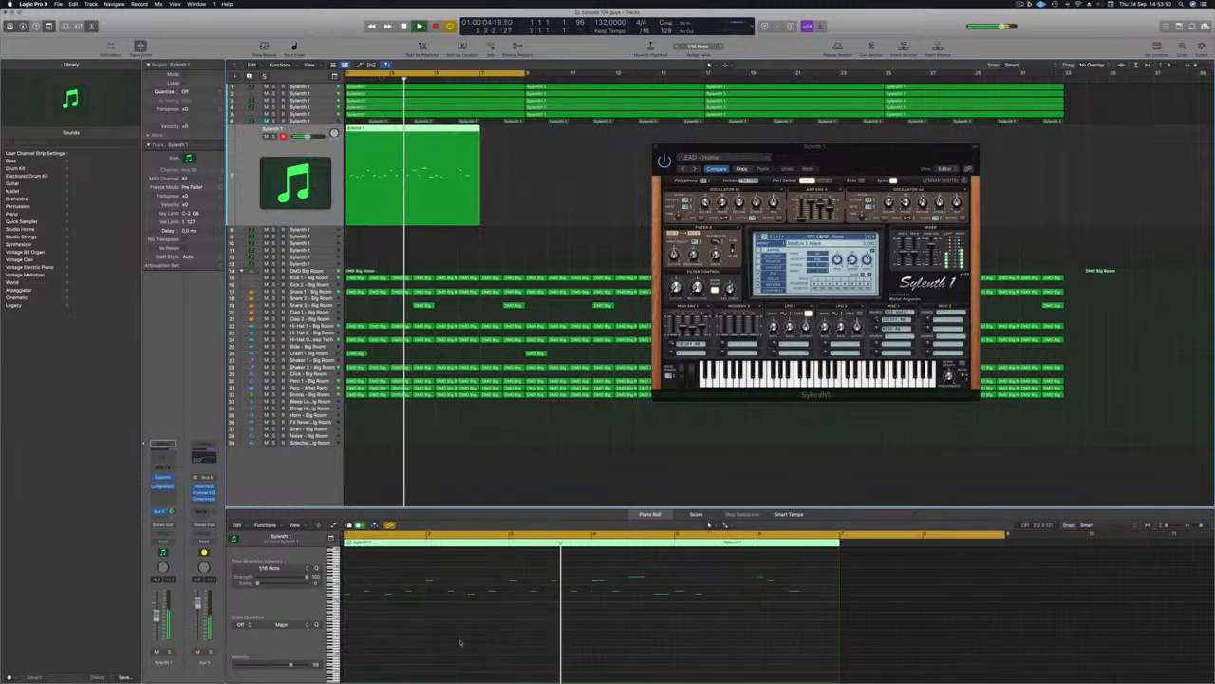
key("Return")
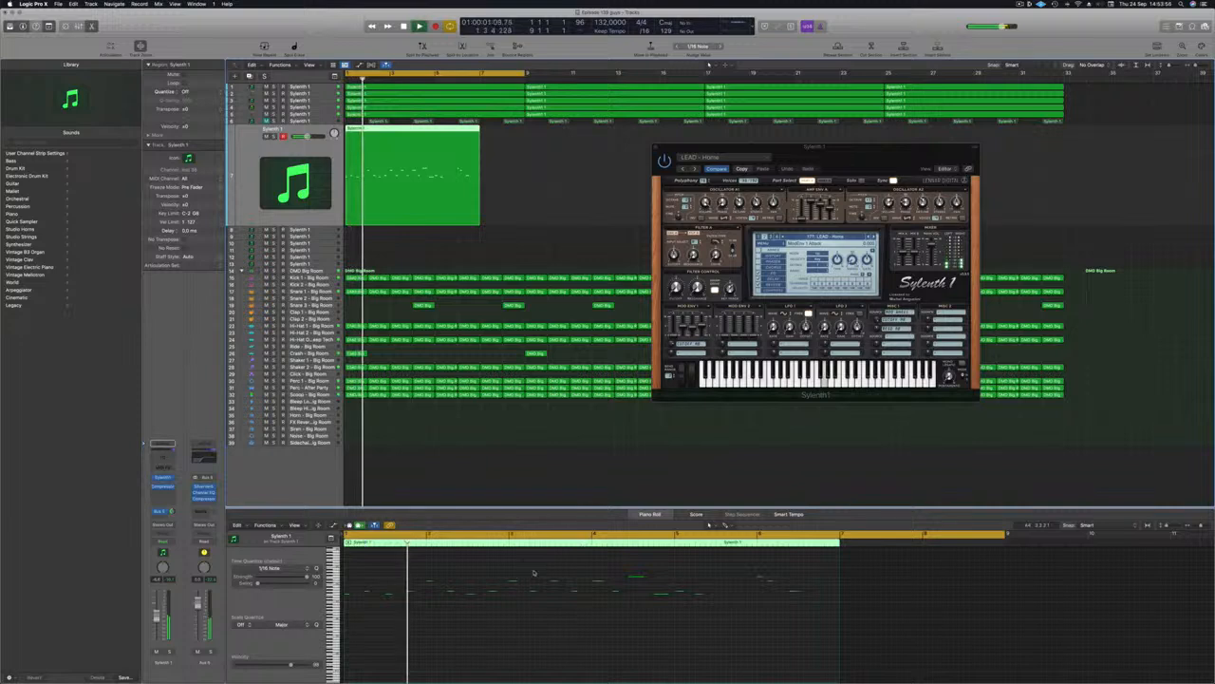
left_click_drag(533, 572, 821, 617)
left_click(634, 636)
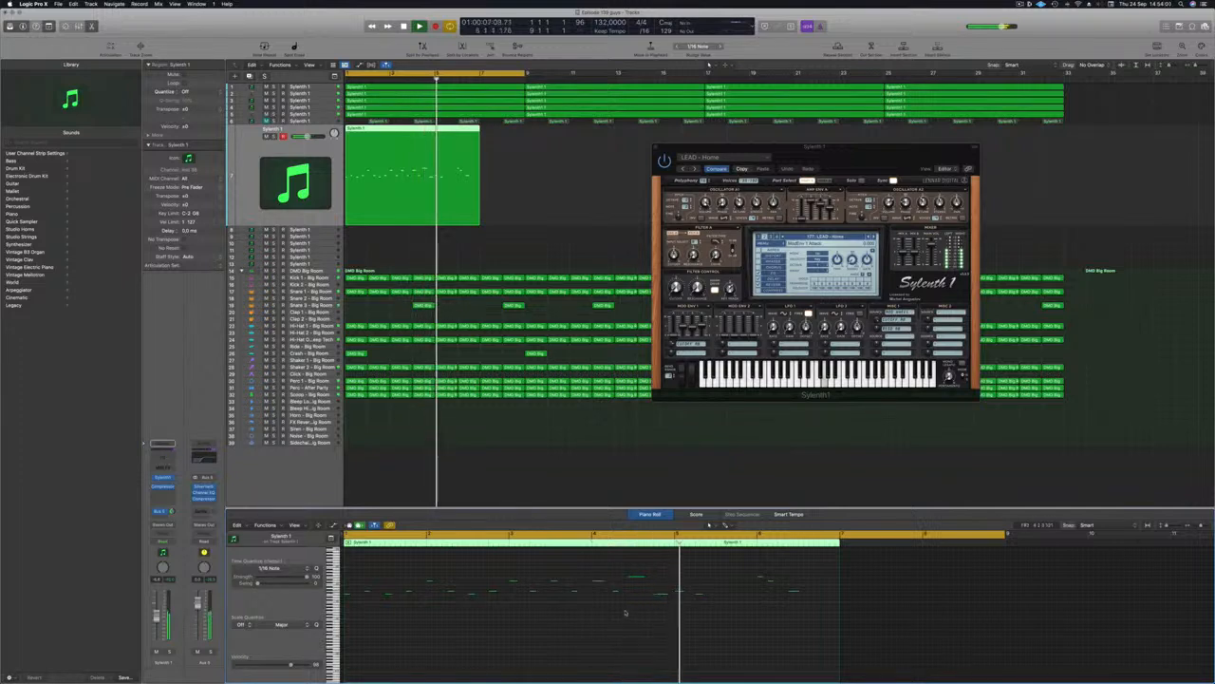
left_click_drag(517, 570, 841, 629)
left_click_drag(530, 566, 858, 651)
key("Delete")
Step: Shift the remaining notes about one bar later, delete the last note, and replay from the start
left_click_drag(361, 577, 543, 624)
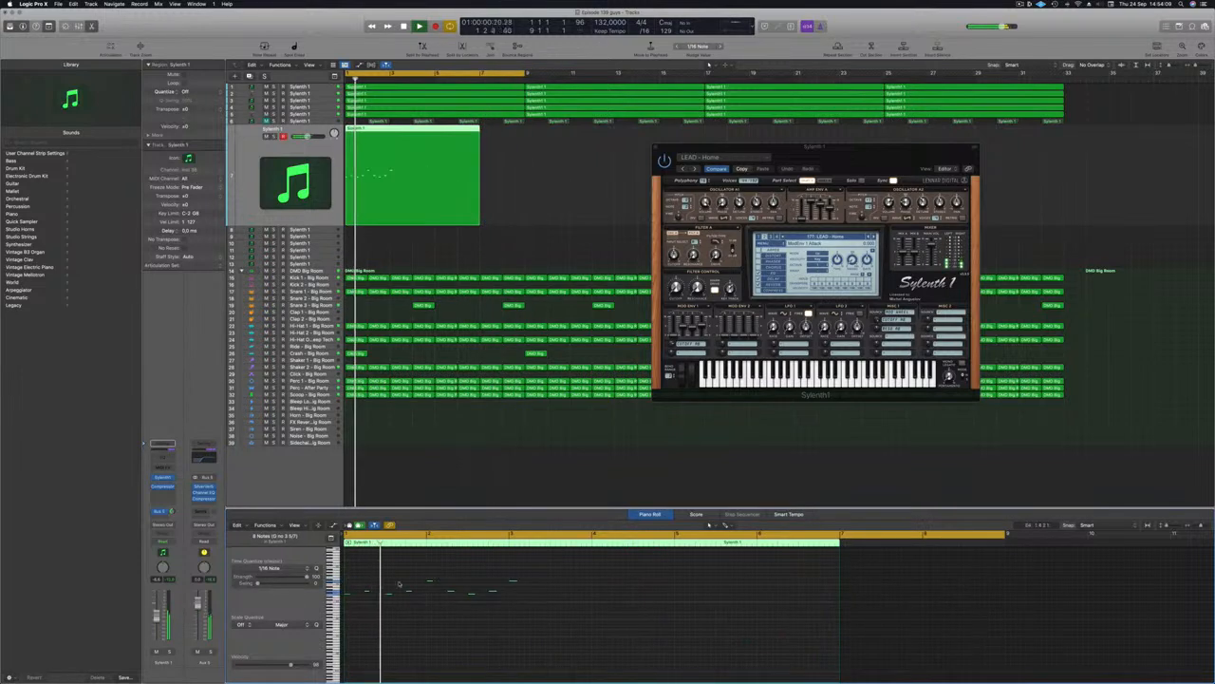
left_click_drag(368, 593, 533, 595)
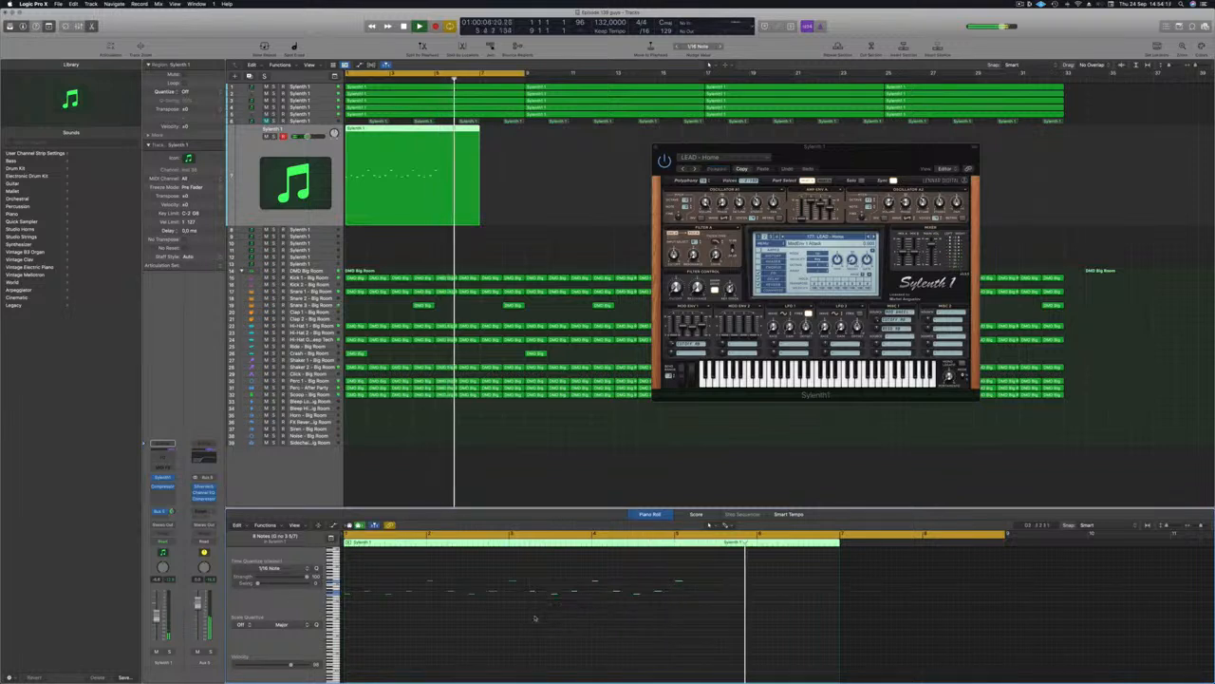
left_click_drag(716, 571, 680, 596)
key("Delete")
key("Return")
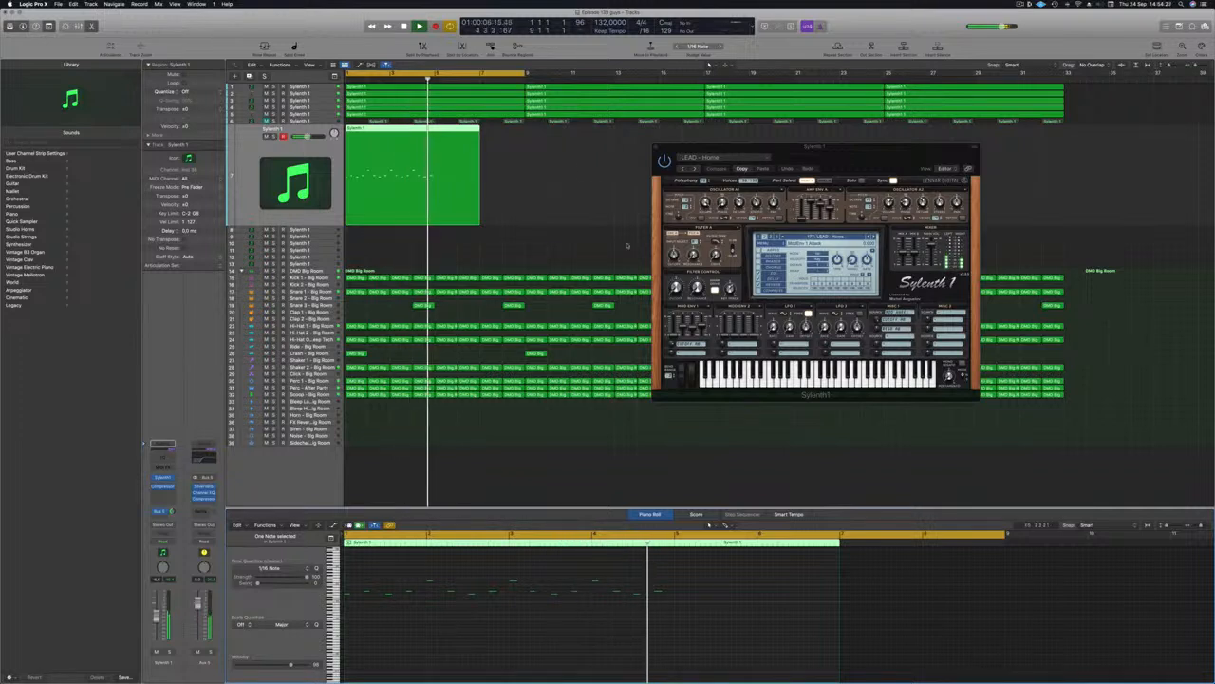
key("Return")
Step: Cut the lead region at bar 5, delete the tail, and copy the region after itself
double_click(431, 128, "super")
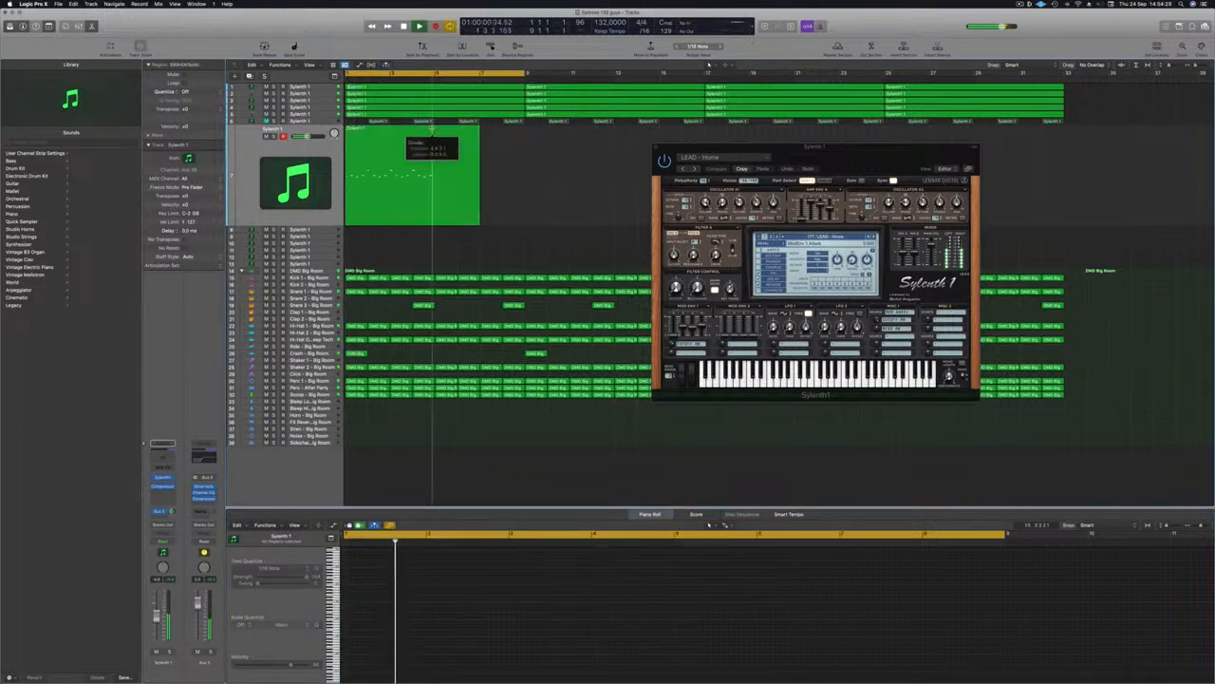
key("BackSpace")
left_click_drag(385, 132, 464, 144)
key("Return")
Step: Lengthen both lead regions slightly and move the Sylenth1 window up
left_click_drag(422, 199, 433, 222)
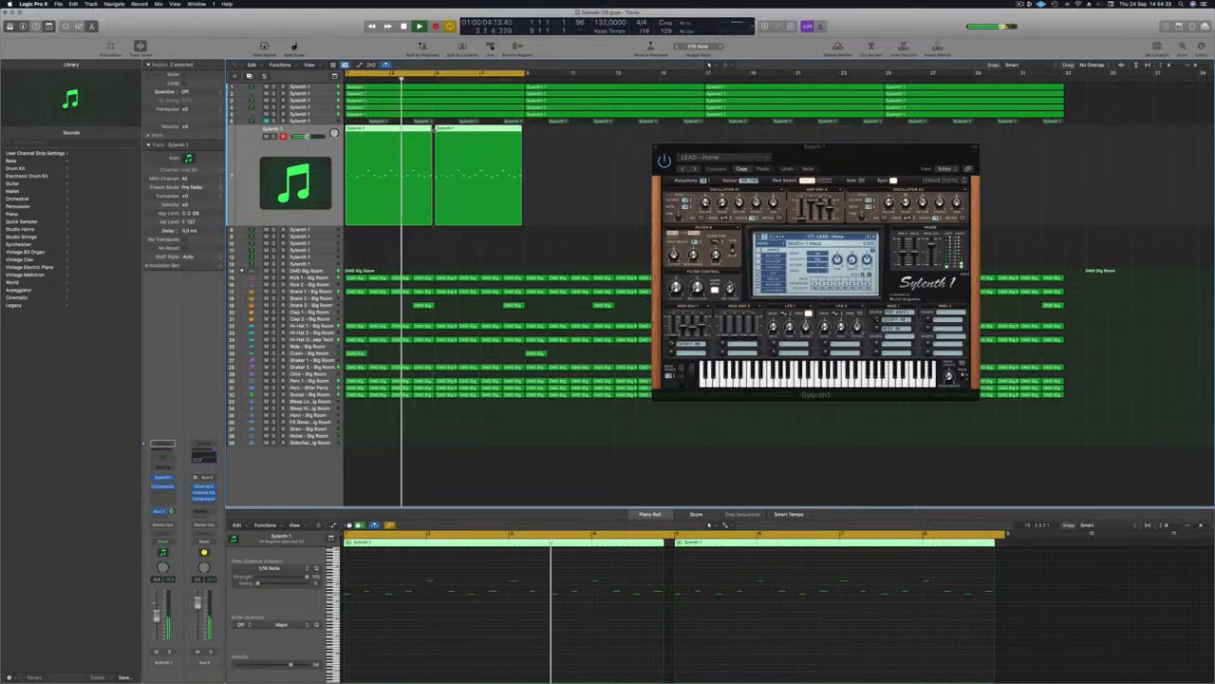
left_click_drag(521, 222, 524, 222)
key("space")
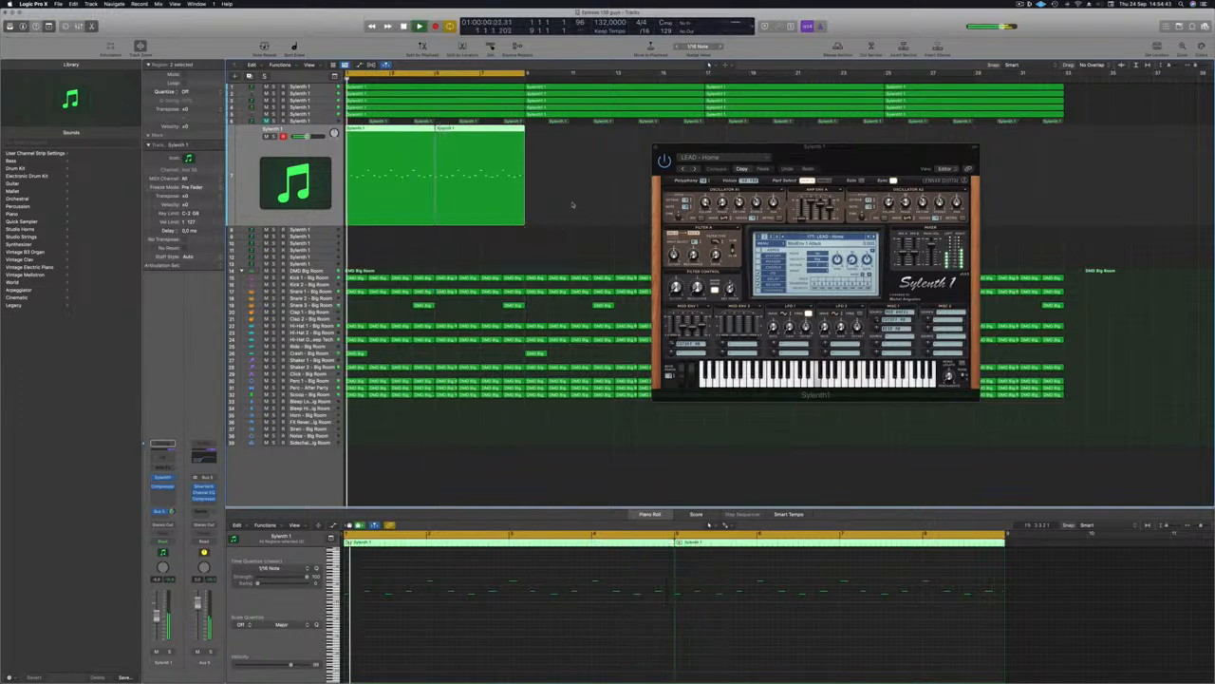
left_click_drag(862, 155, 831, 77)
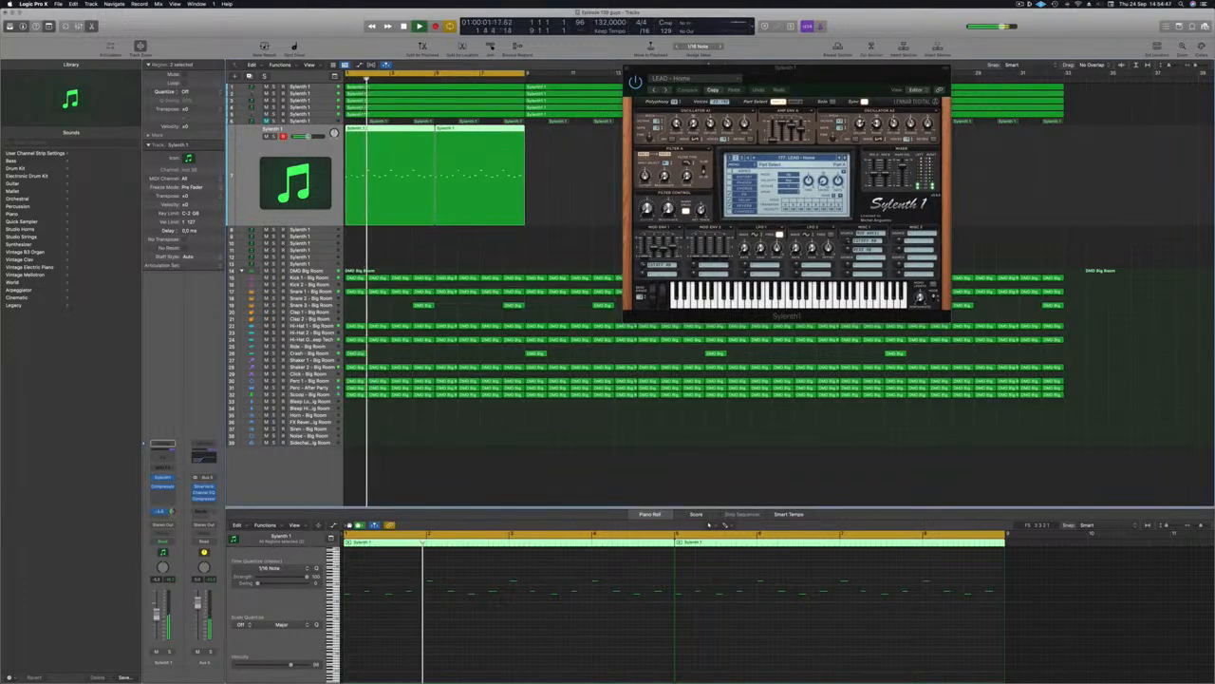
Step: Restart playback and move the Sylenth1 window down and to the left over the tracks area
key("Return")
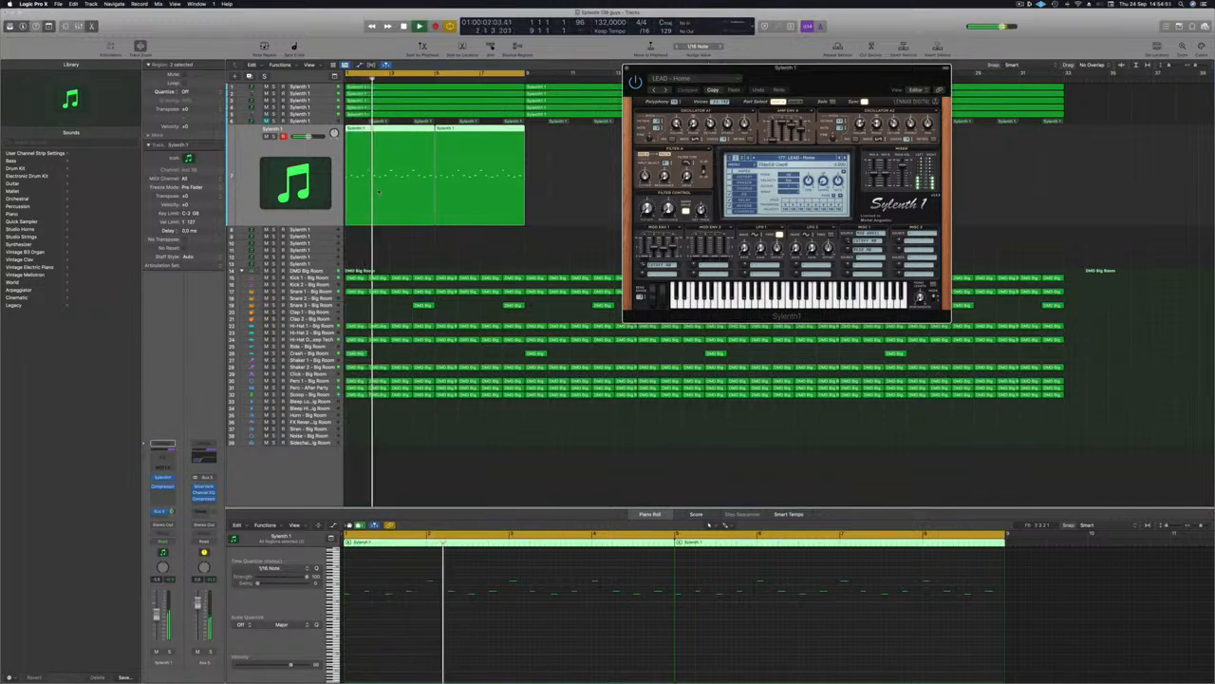
key("Return")
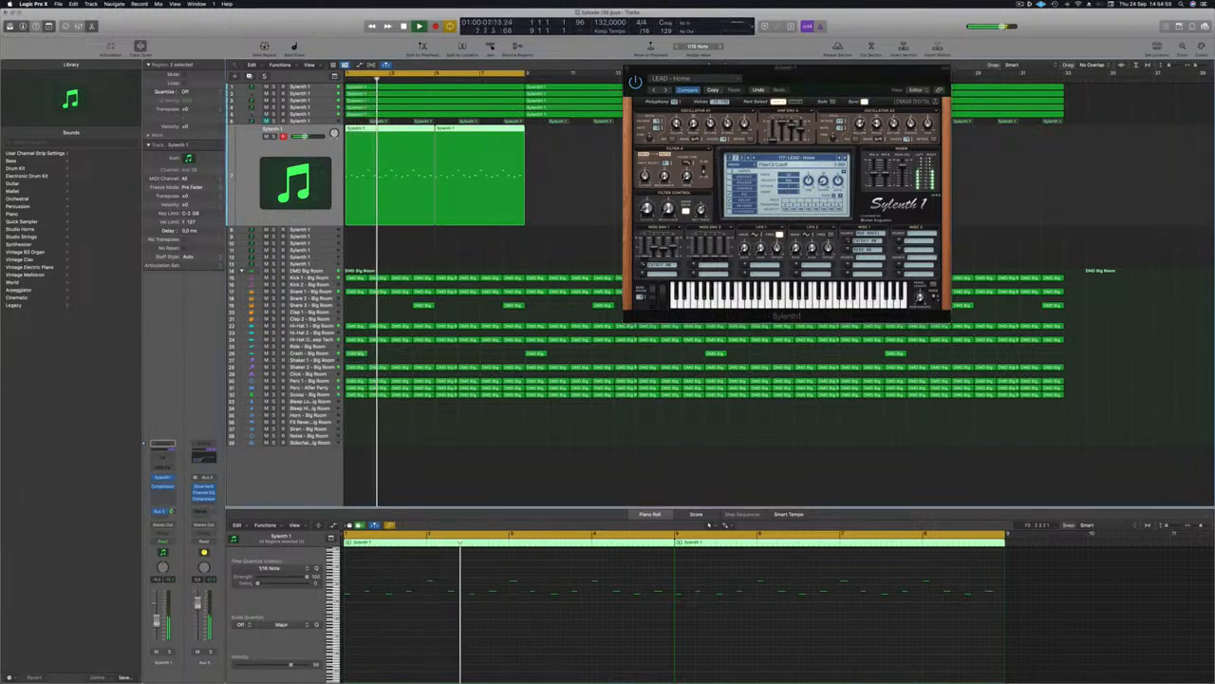
left_click_drag(828, 70, 585, 224)
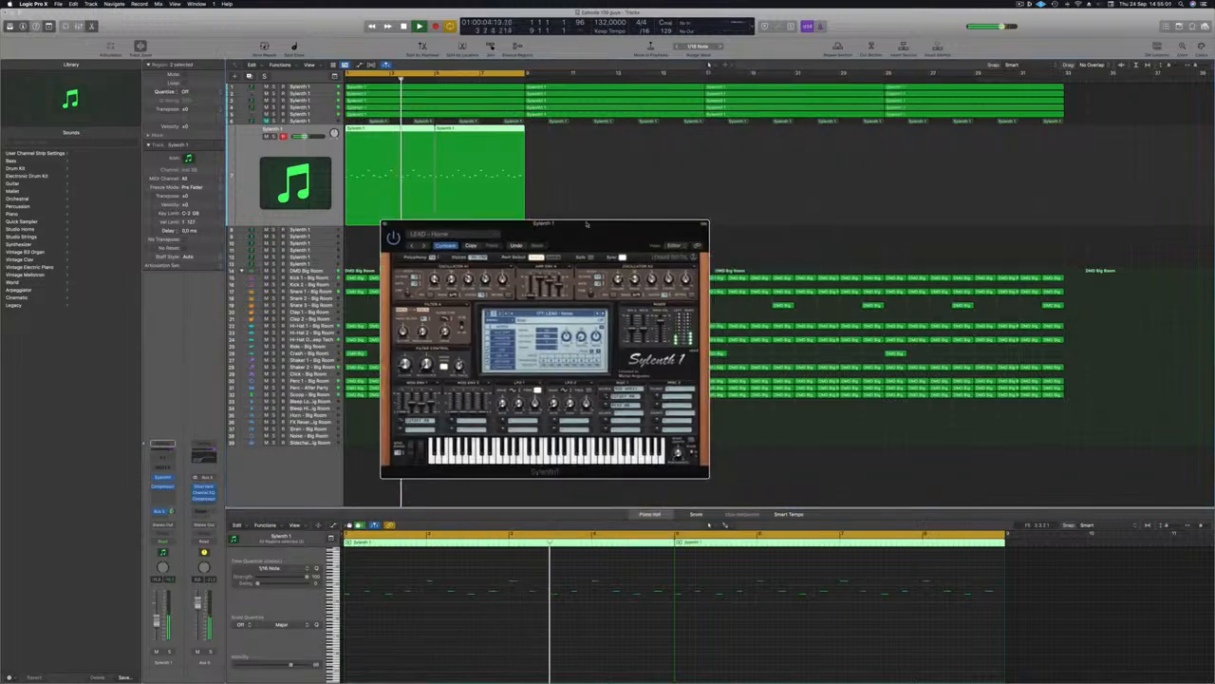
Step: Close the Sylenth1 window, leaving the track icon unchanged
left_click(385, 225)
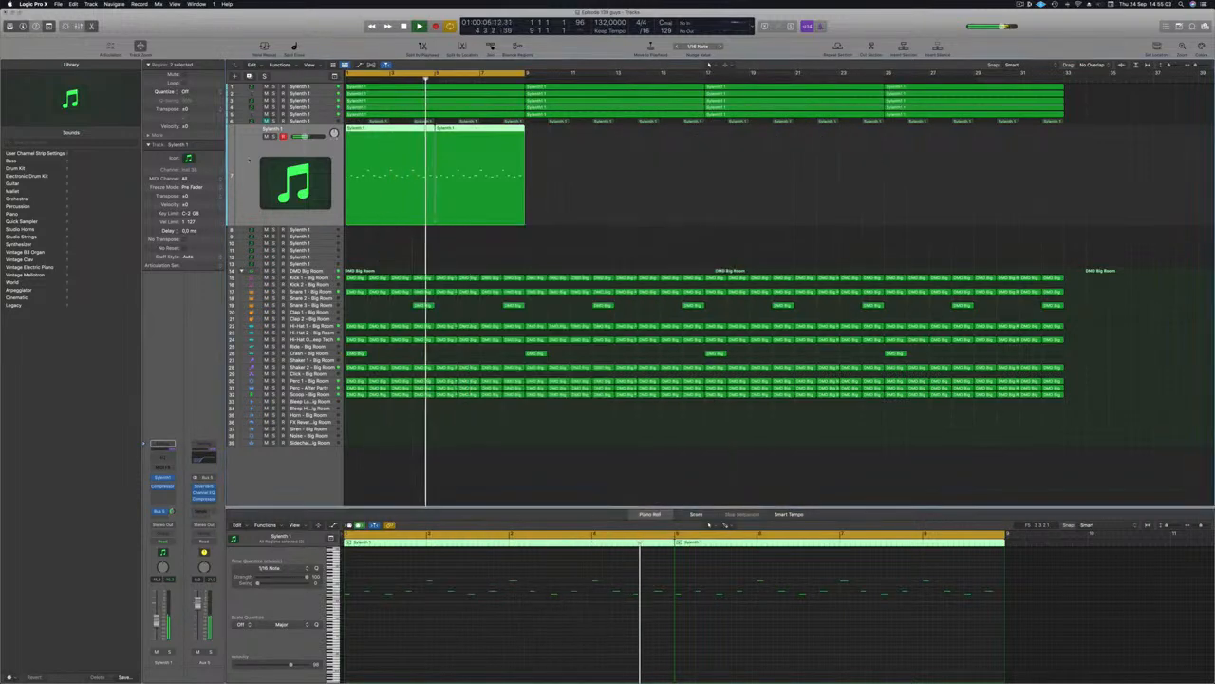
left_click(190, 158)
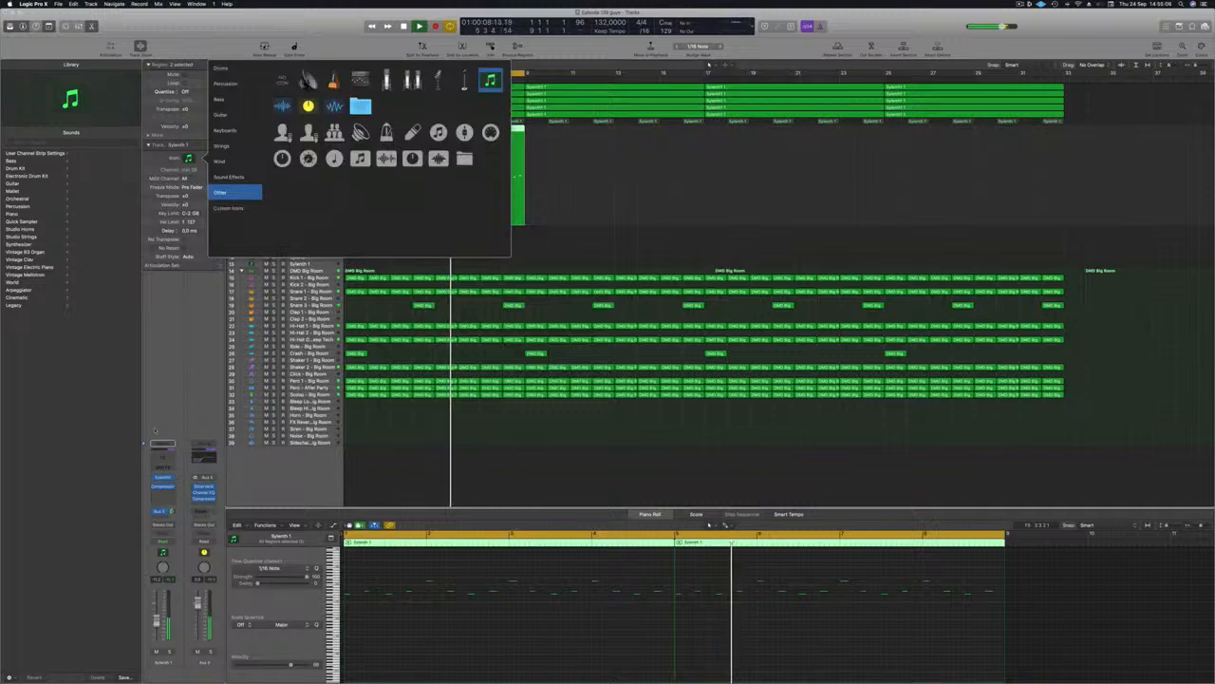
left_click(153, 368)
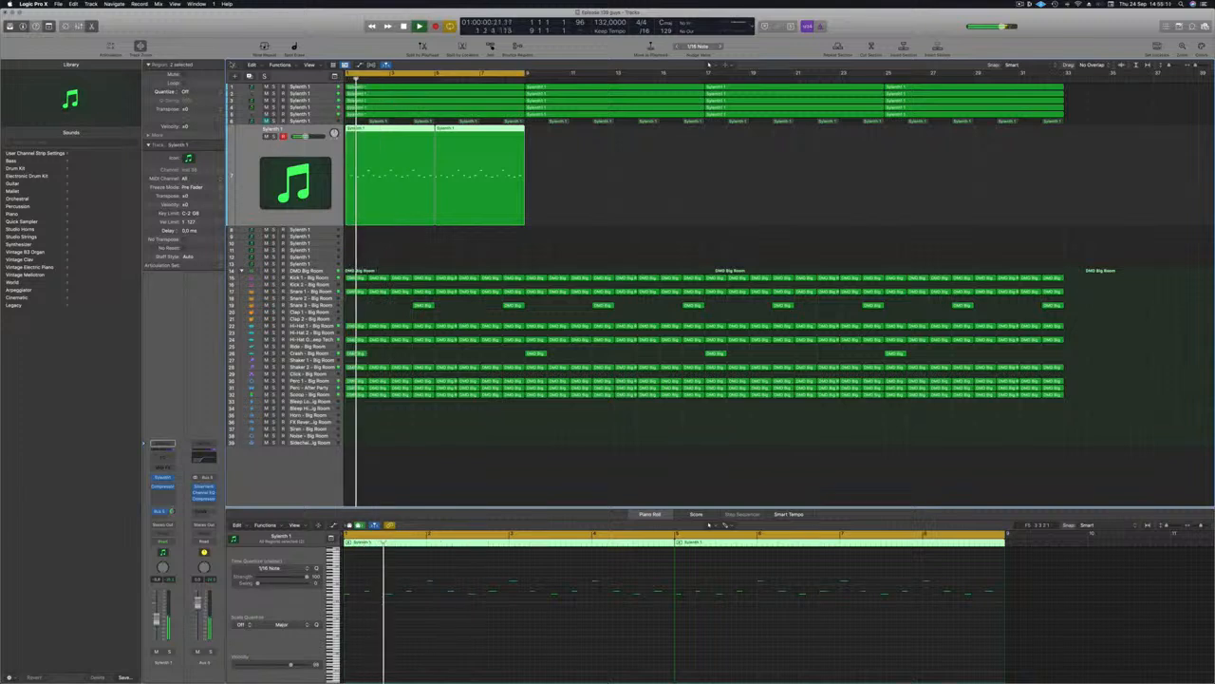
Step: Duplicate the Sylenth 1 lead track and transpose the two lead regions down an octave
key("super+d")
key("space")
key("space")
left_click_drag(572, 147, 366, 181)
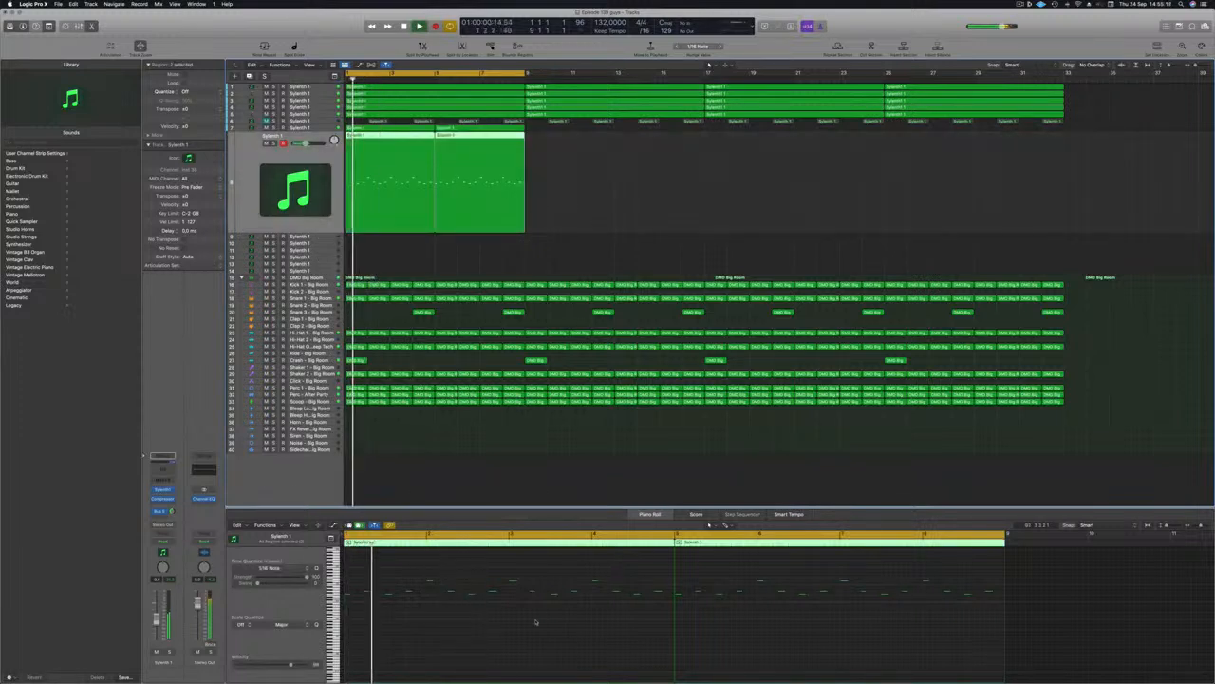
key("alt+shift+Down")
key("space")
key("space")
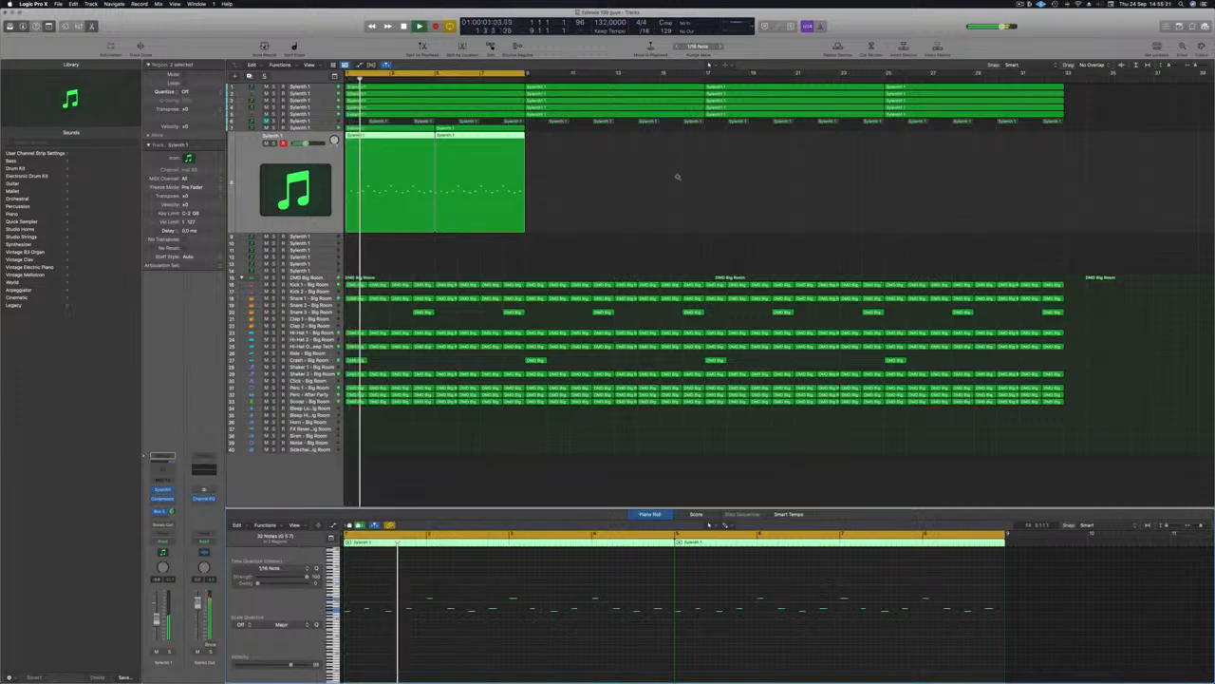
Step: Select track 7 and play the arrangement again from bar 1
scroll(678, 177, "up", 5)
scroll(651, 181, "down", 2)
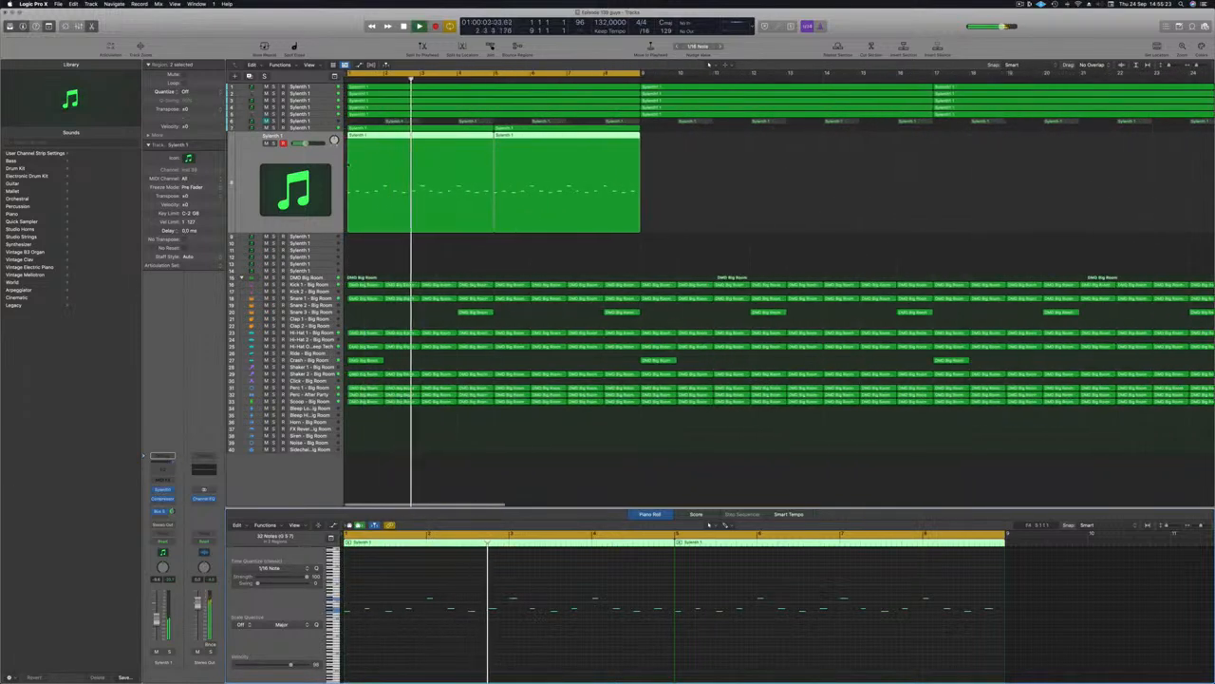
left_click(316, 129)
key("space")
key("space")
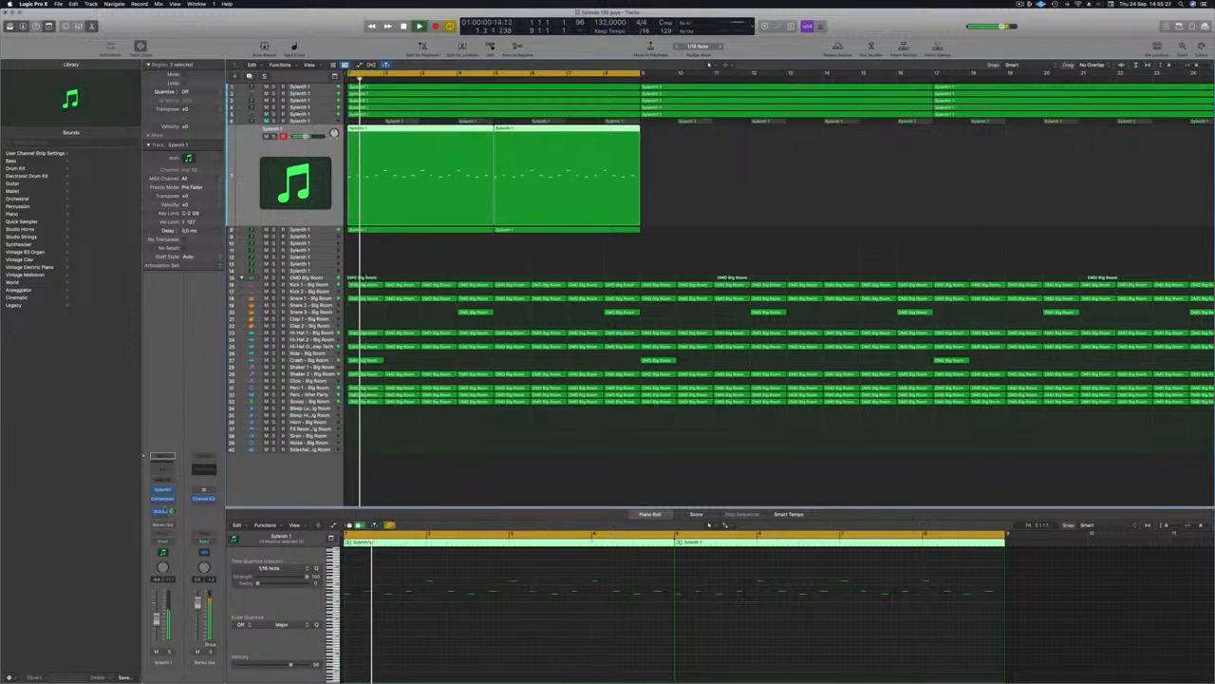
left_click(165, 505)
left_click(164, 504)
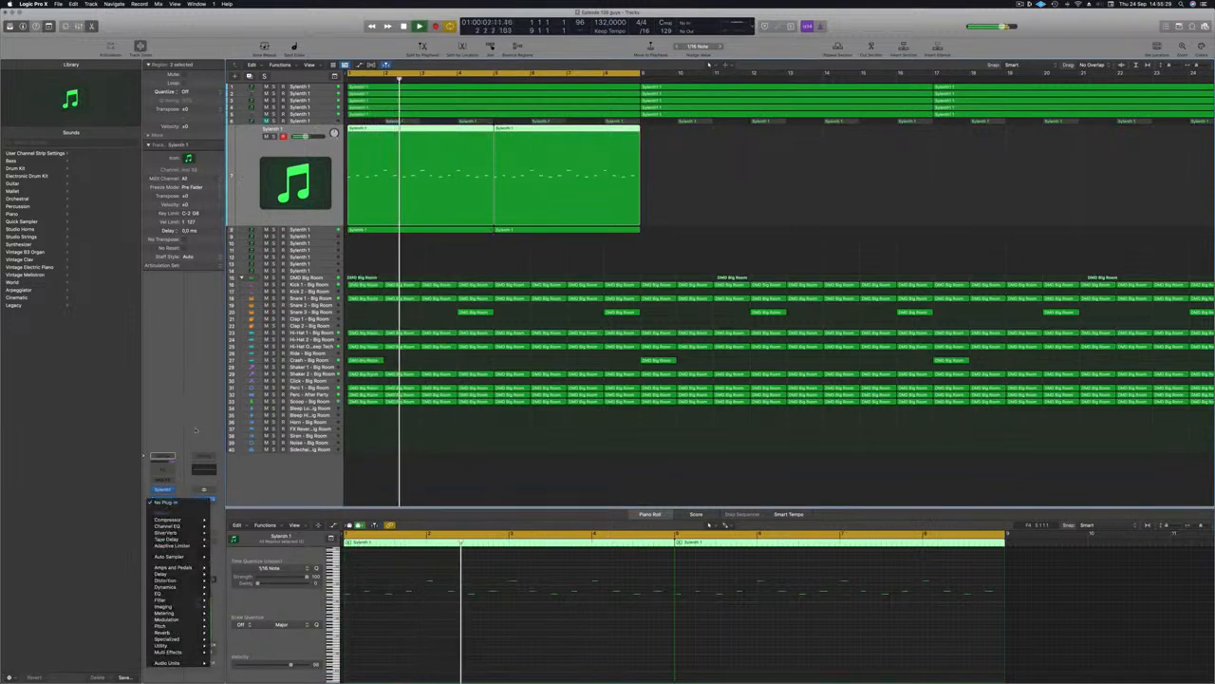
left_click(162, 516)
mouse_move(163, 529)
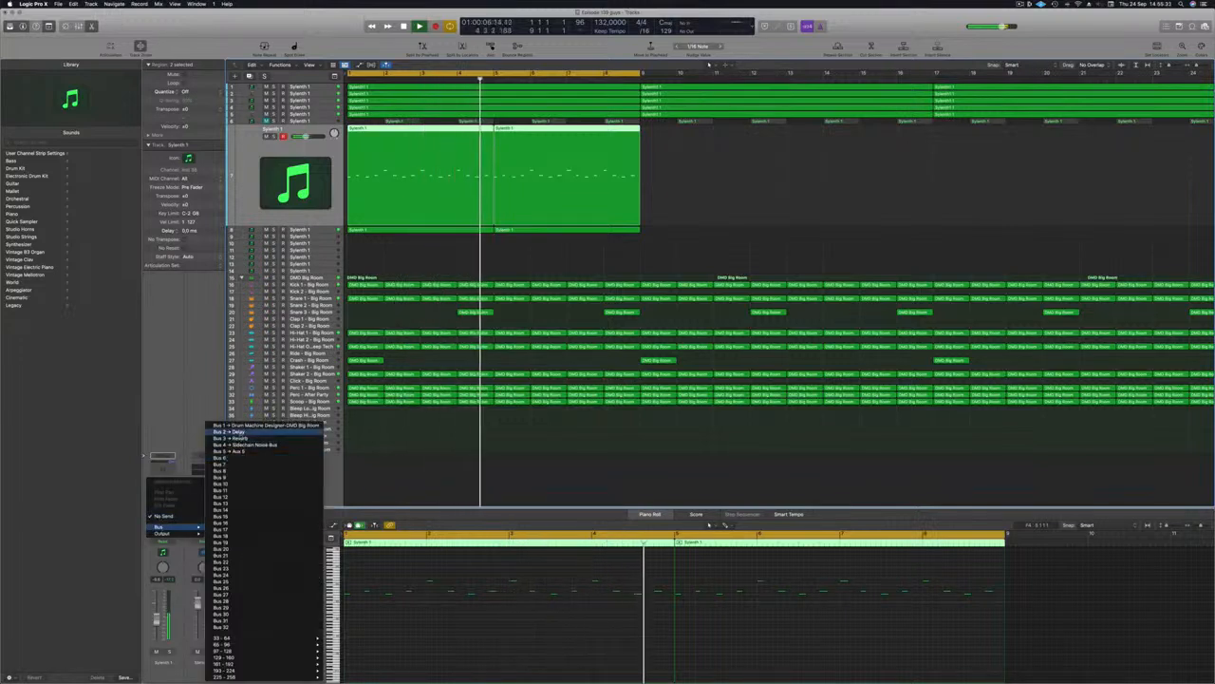
left_click(237, 437)
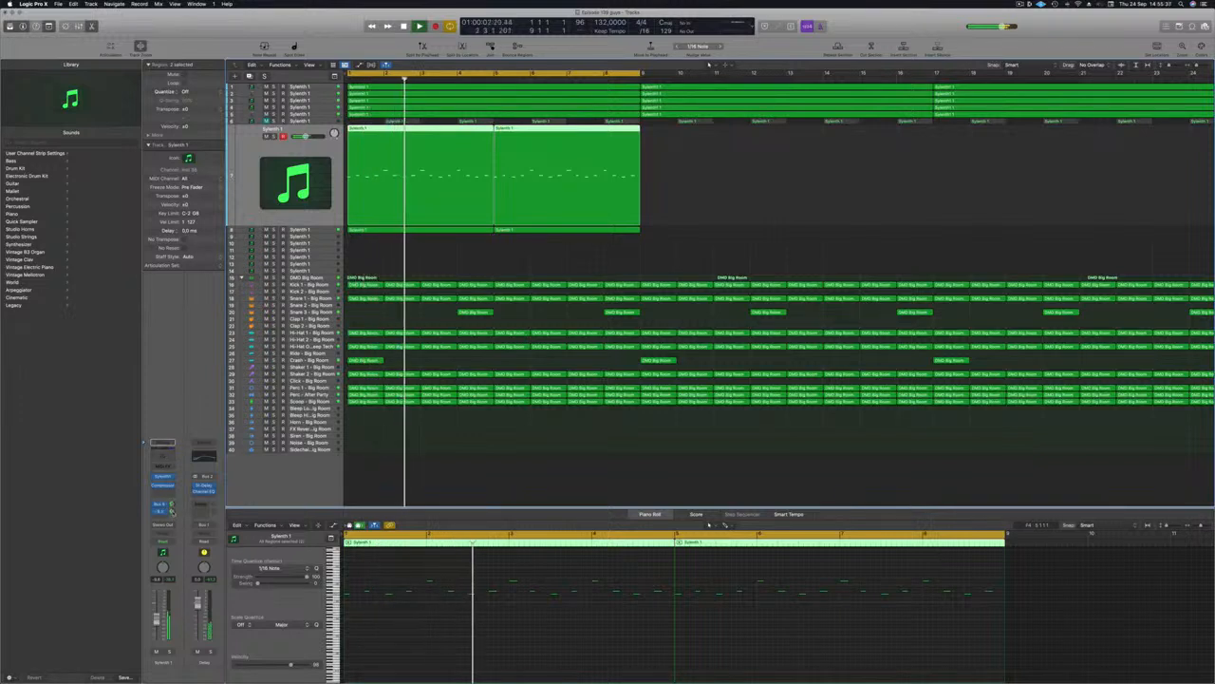
left_click(203, 486)
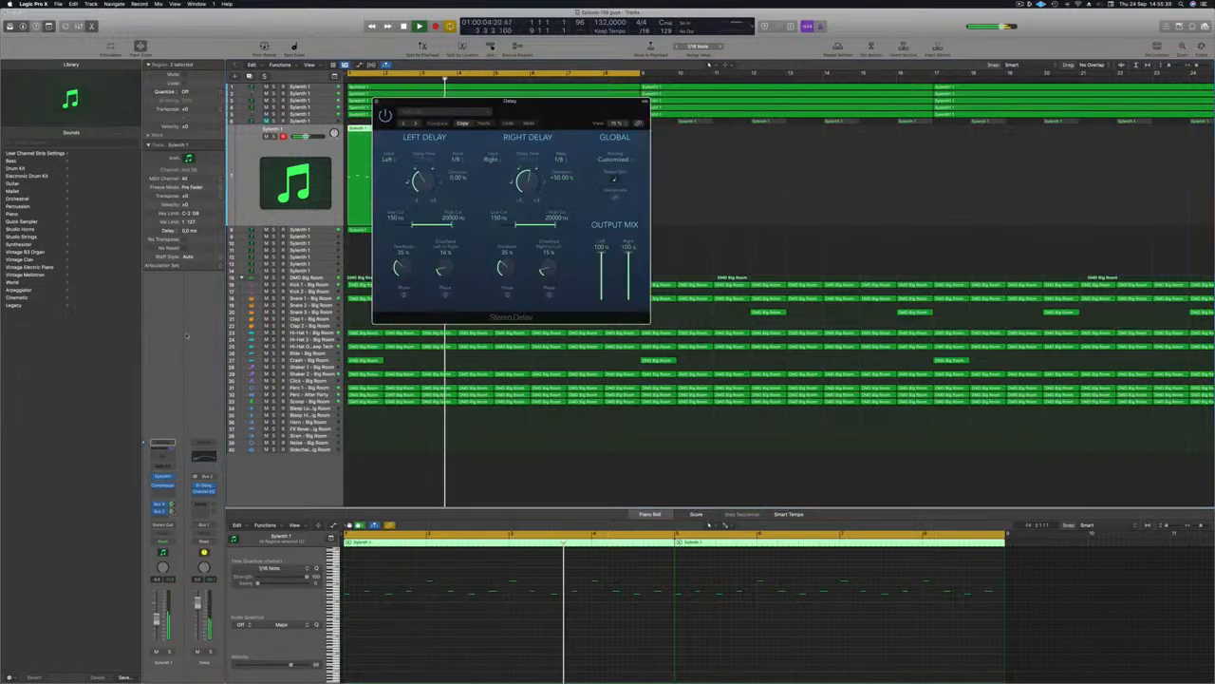
left_click(377, 102)
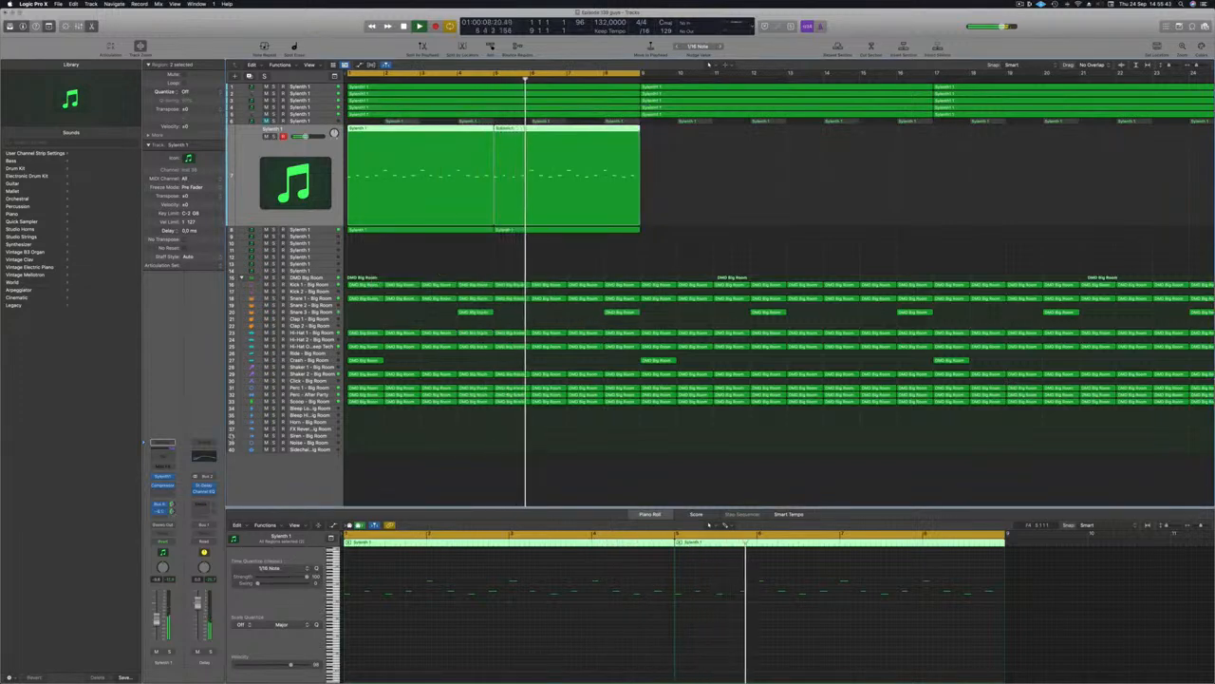
left_click(692, 238)
scroll(683, 193, "left", 3)
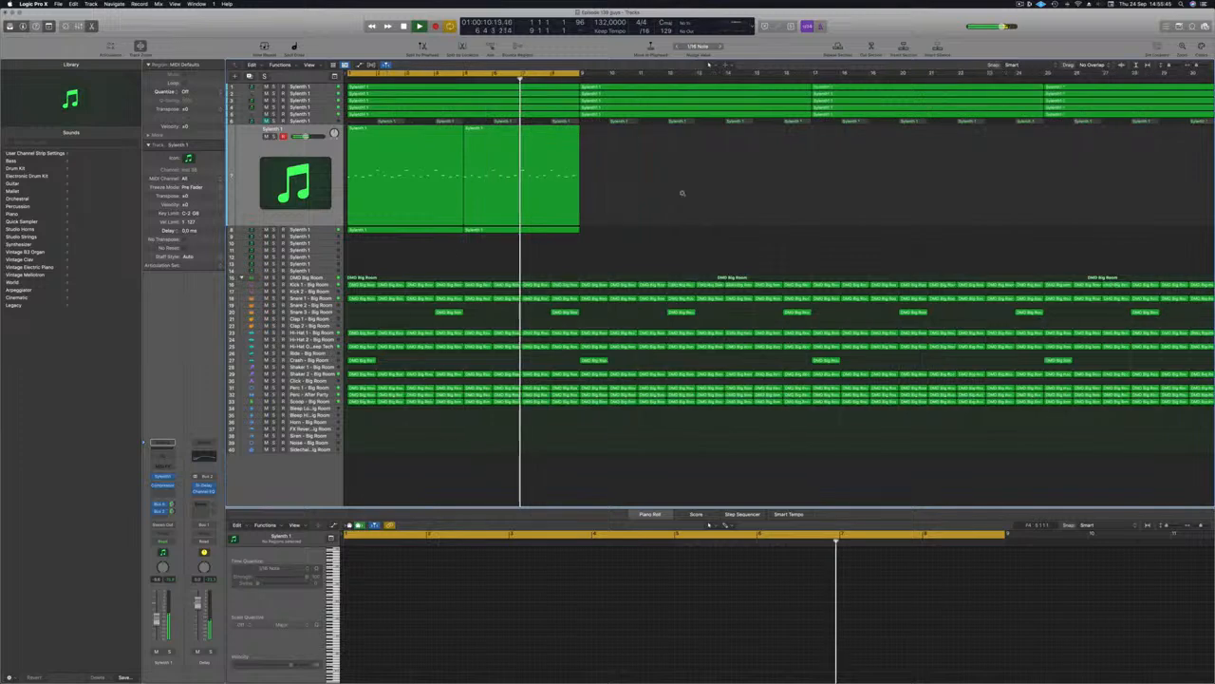
Step: On track 6's Channel EQ, raise the low cut to about 1190 Hz at 12 dB/Oct
scroll(682, 193, "down", 2)
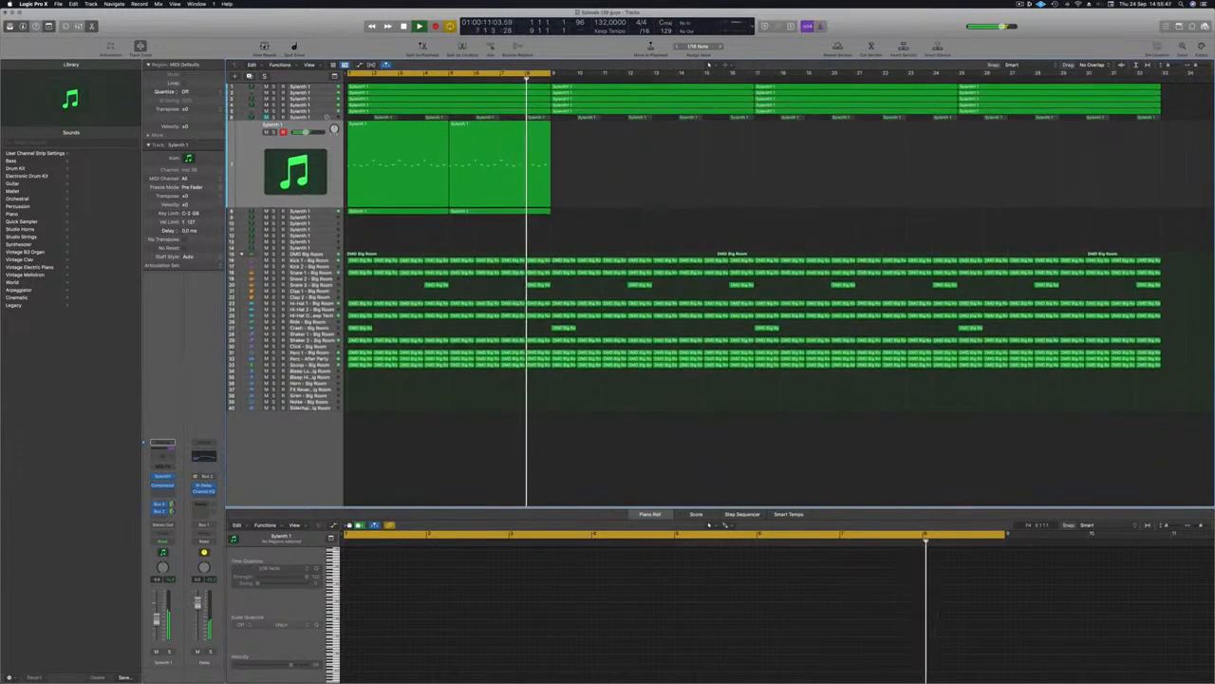
key("super+Up")
left_click(324, 116)
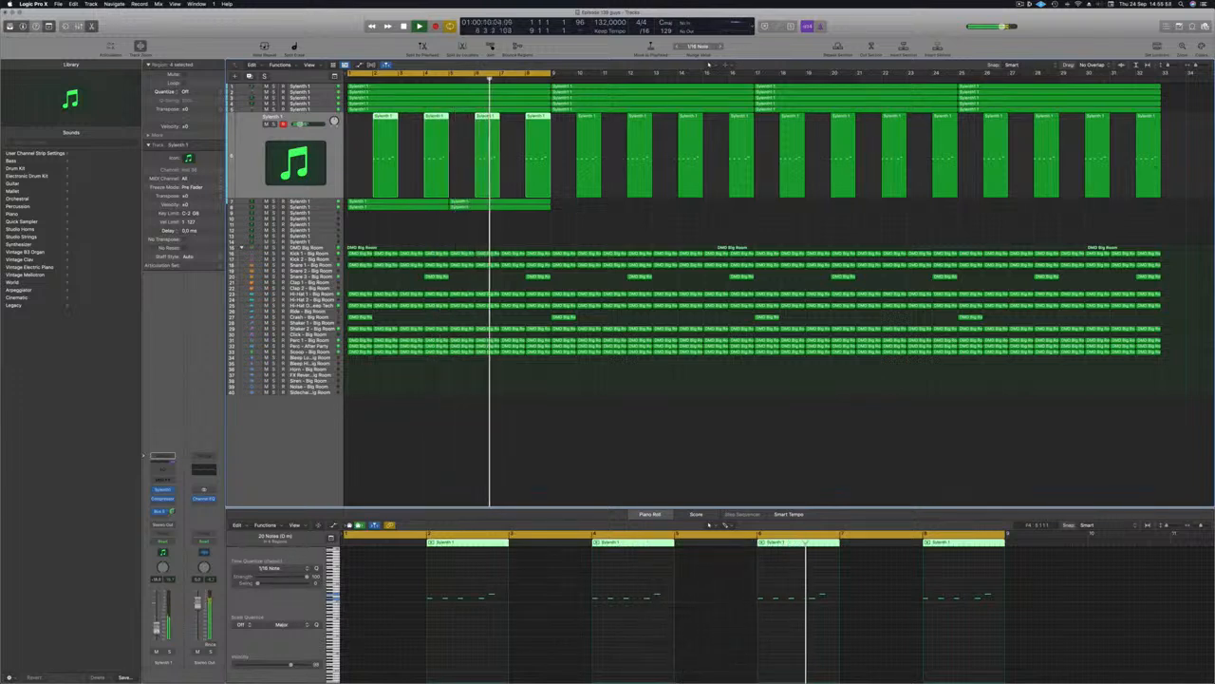
left_click(161, 462)
left_click_drag(403, 221, 721, 221)
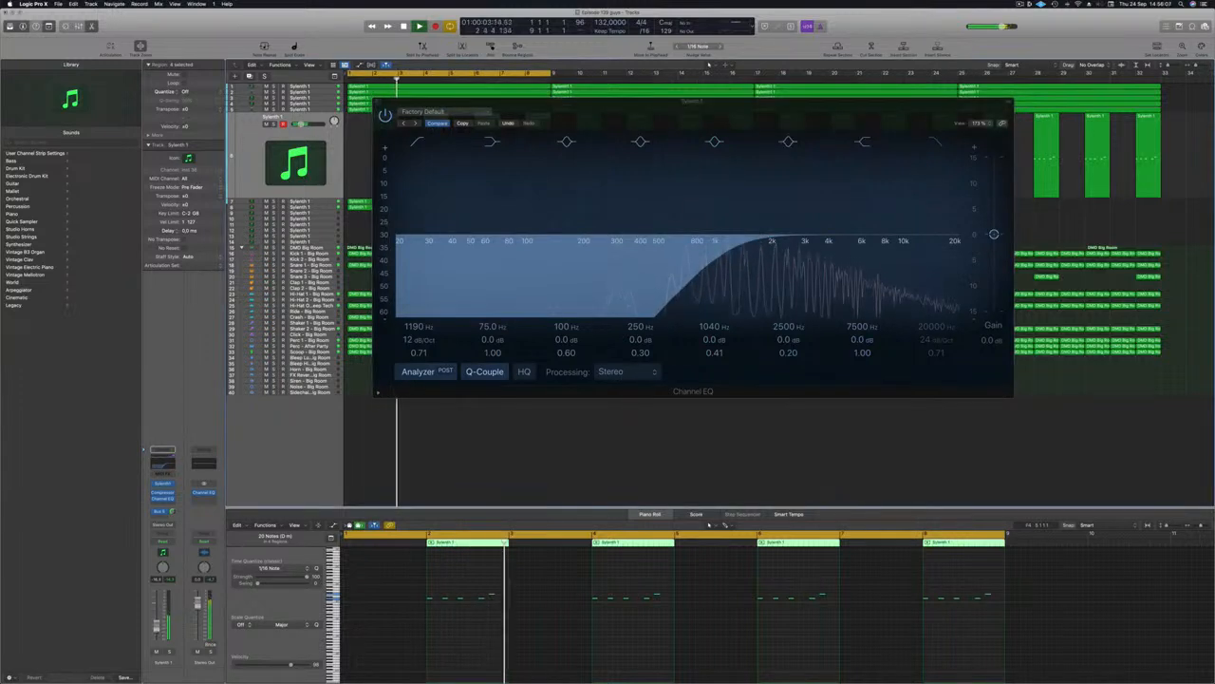
left_click(376, 102)
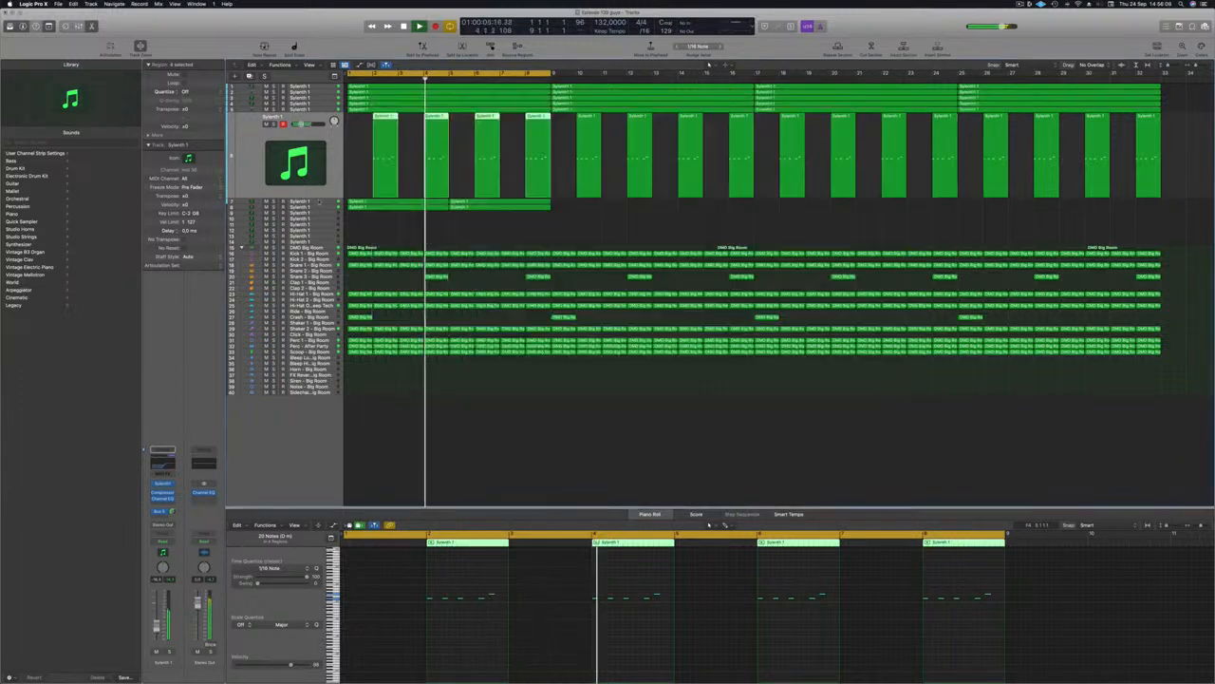
left_click(321, 203)
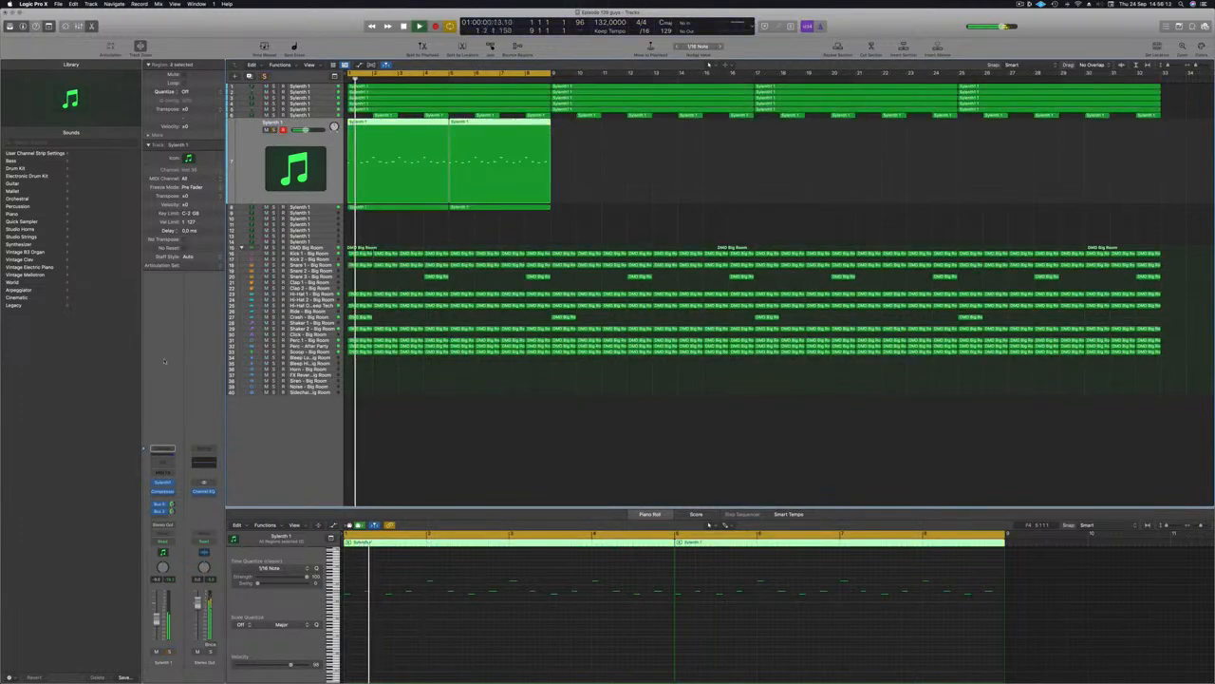
Step: Insert a Channel EQ on Sylenth 1 track 8 with the low cut enabled at 165 Hz
left_click(162, 449)
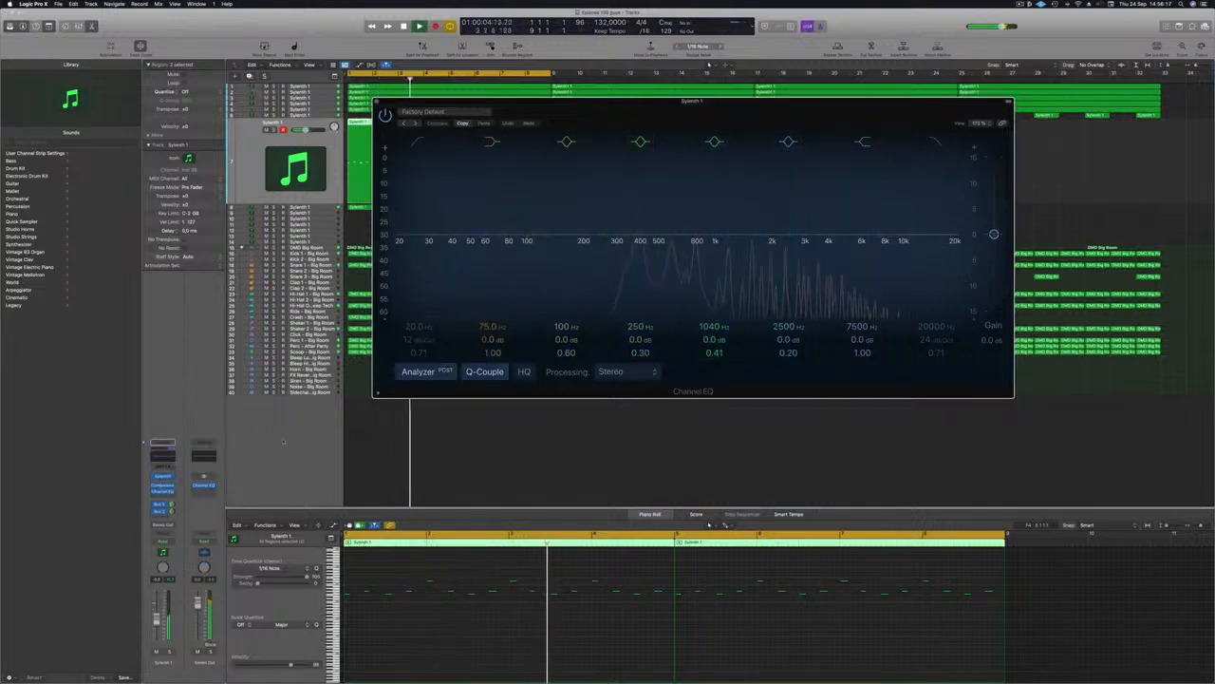
left_click(321, 209)
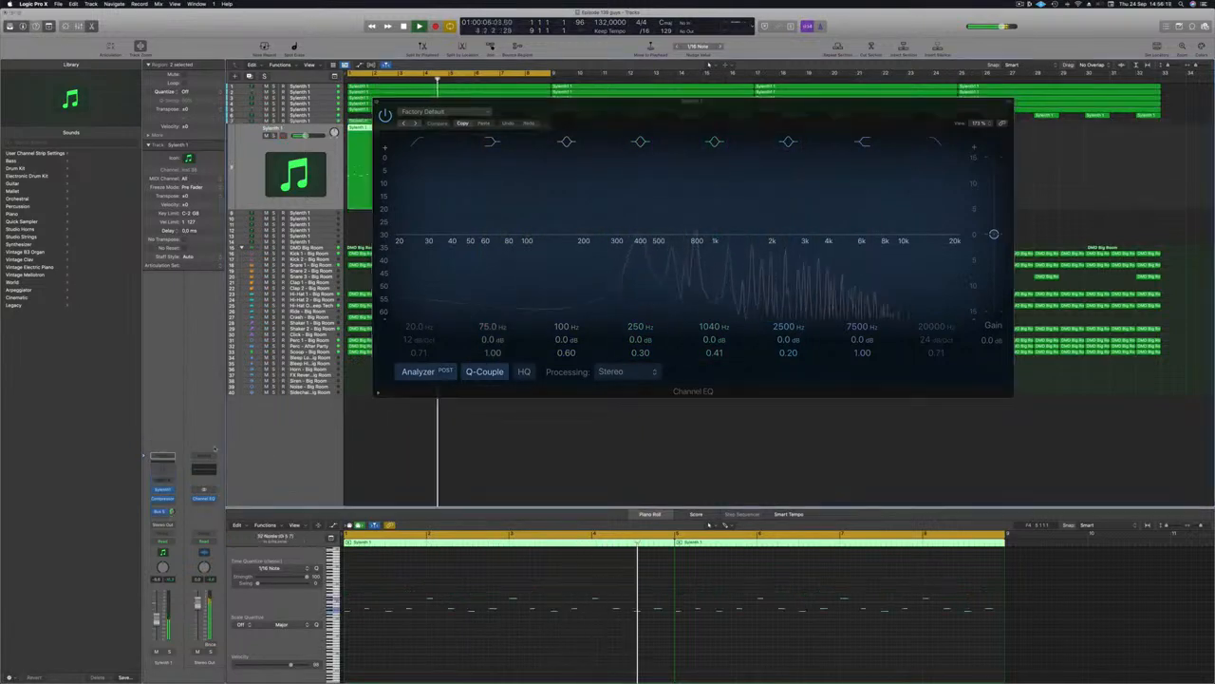
left_click(165, 472)
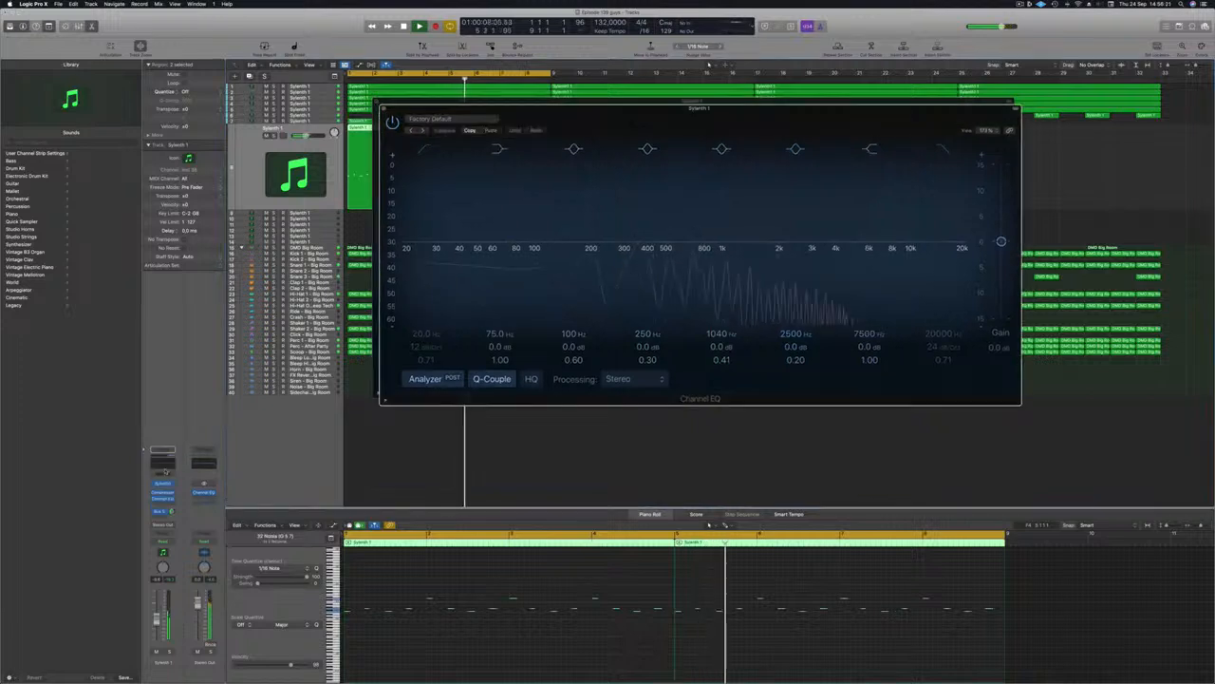
left_click(422, 151)
left_click_drag(423, 192, 588, 184)
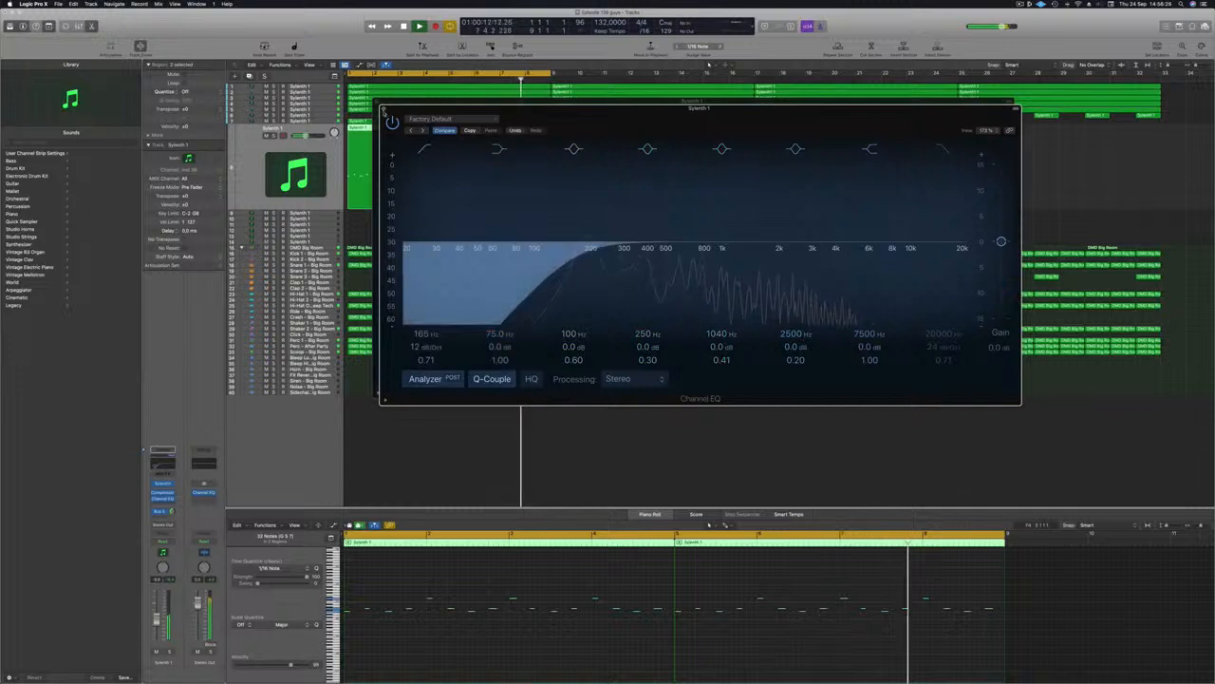
left_click(383, 108)
left_click(377, 101)
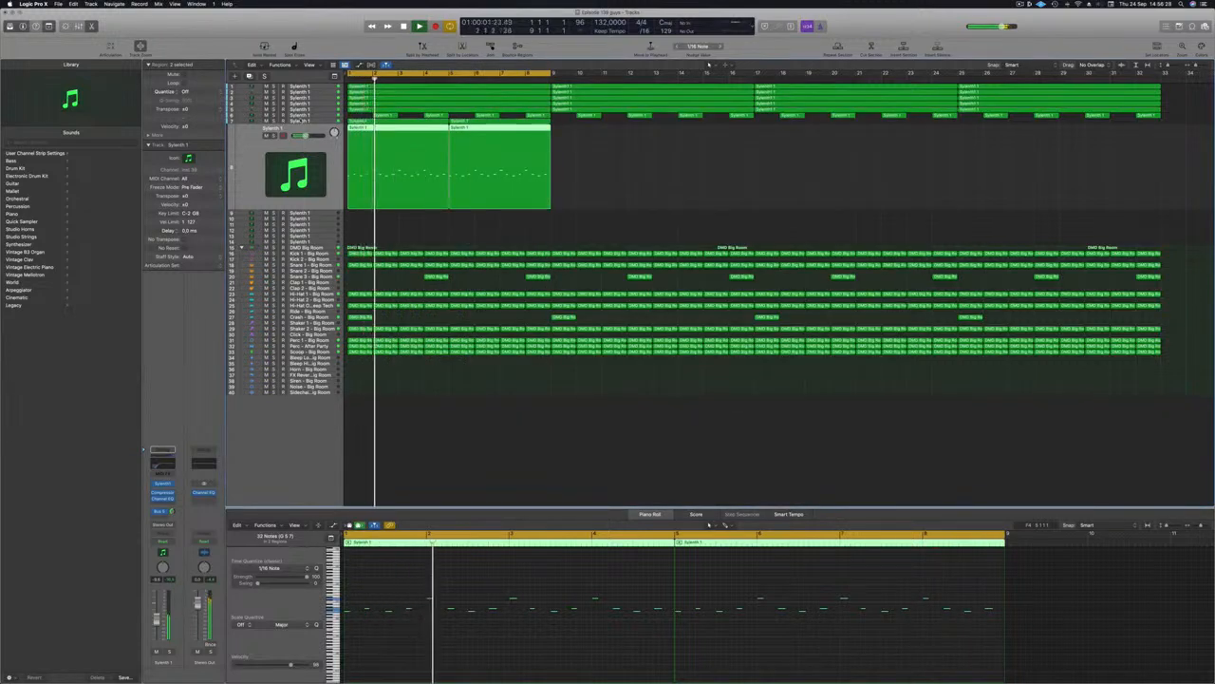
Step: Compare the lead with track 7 muted and unmuted while replaying from bar 1
left_click(311, 120)
key("Return")
left_click(267, 129)
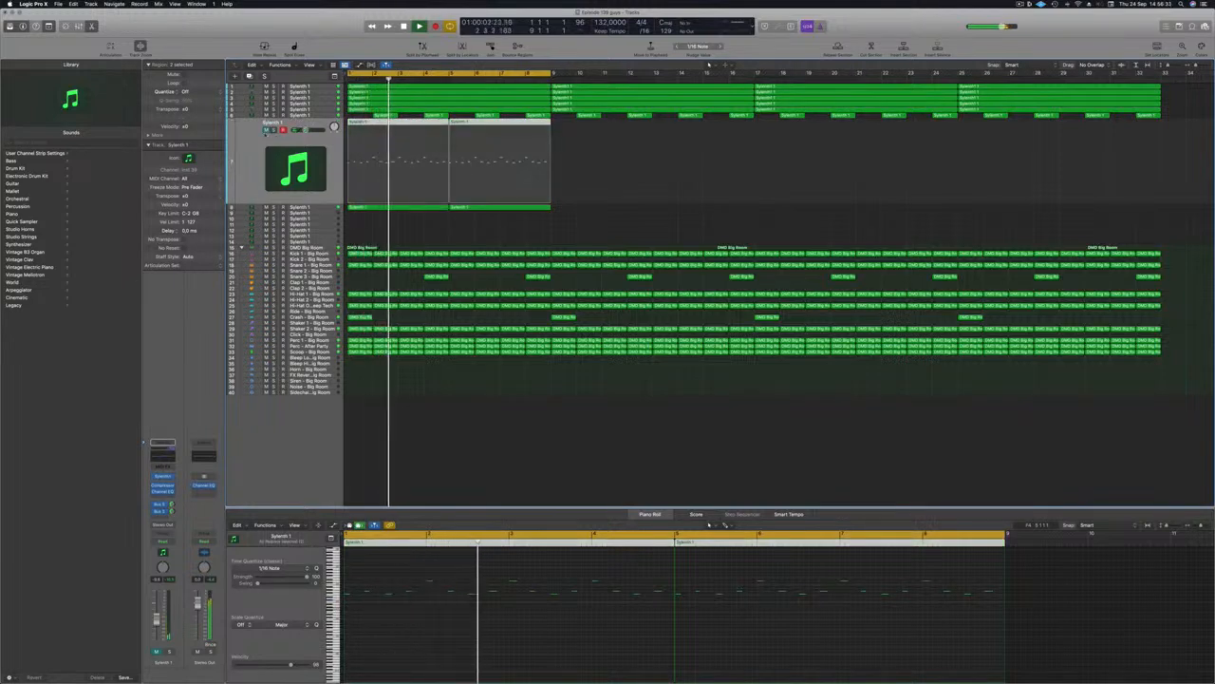
left_click(267, 129)
key("Return")
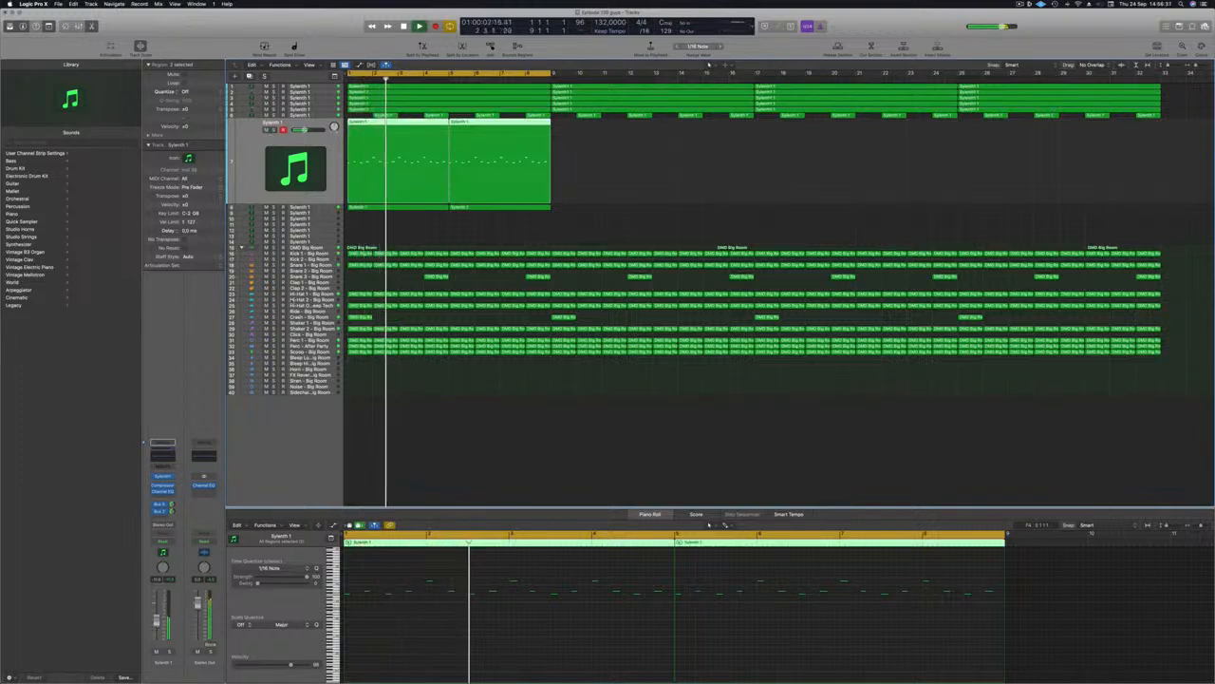
key("Return")
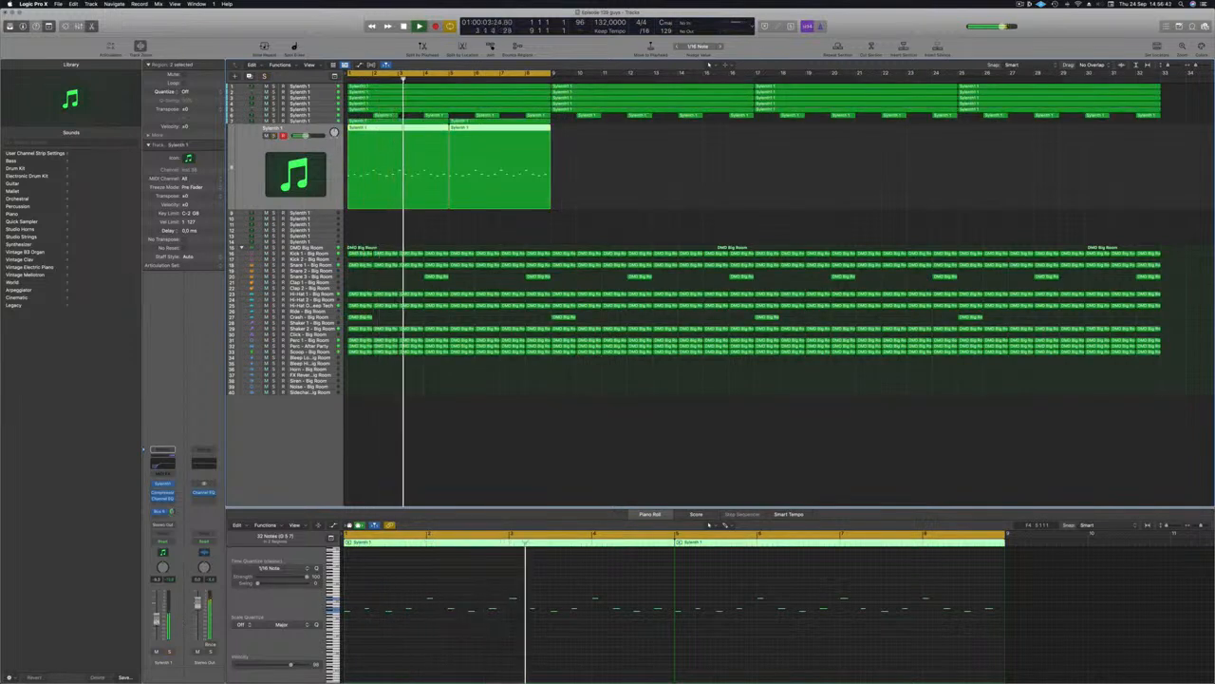
left_click(635, 204)
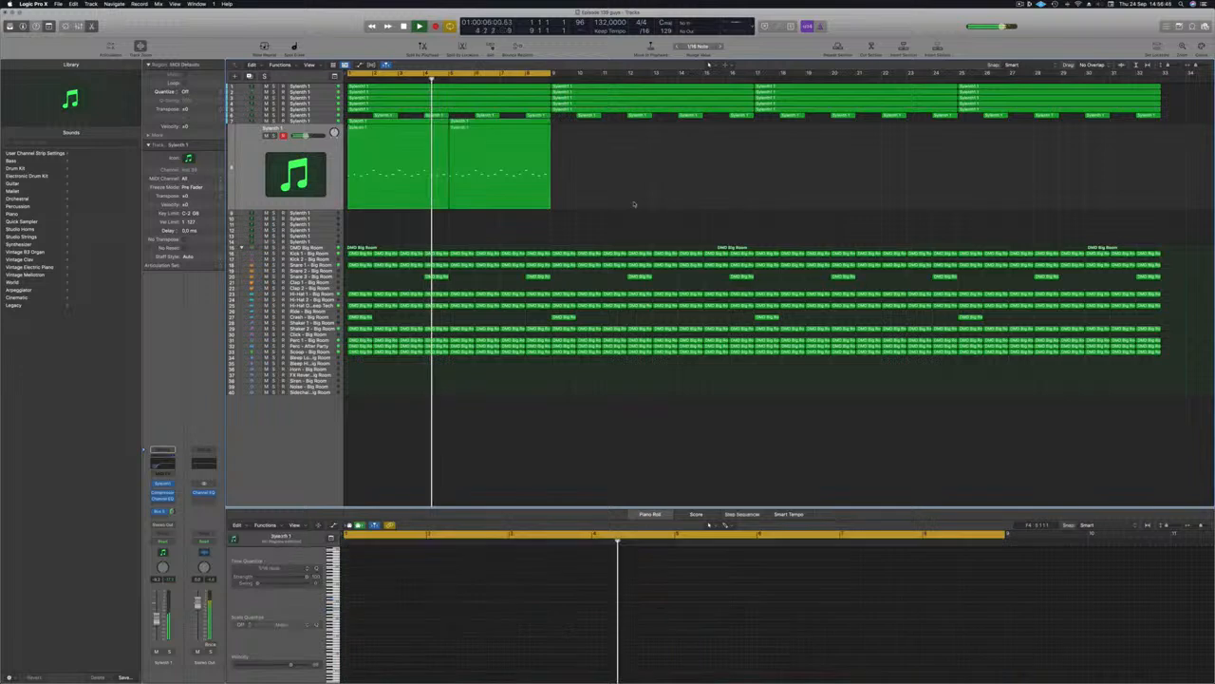
key("super+Left")
Step: Mute track 6, copy the track 7–8 lead regions onward from bar 17, and cycle over them
left_click(266, 116)
left_click_drag(546, 117, 608, 127)
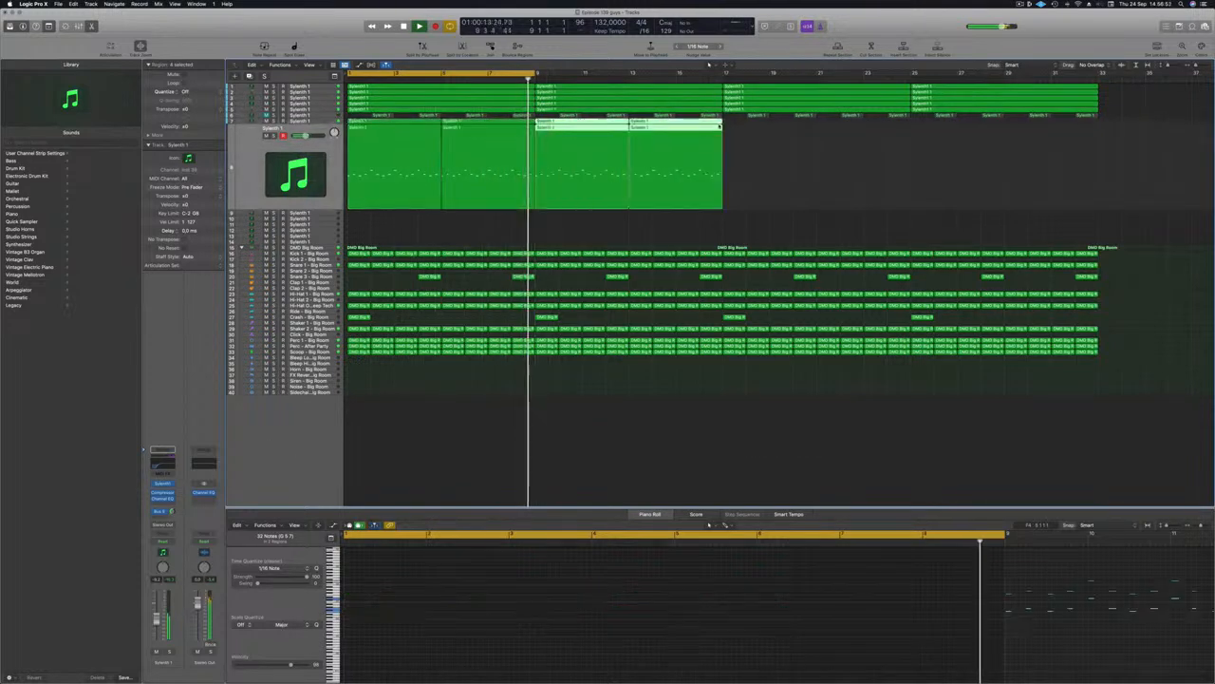
left_click_drag(730, 144, 787, 130)
key("super+Left")
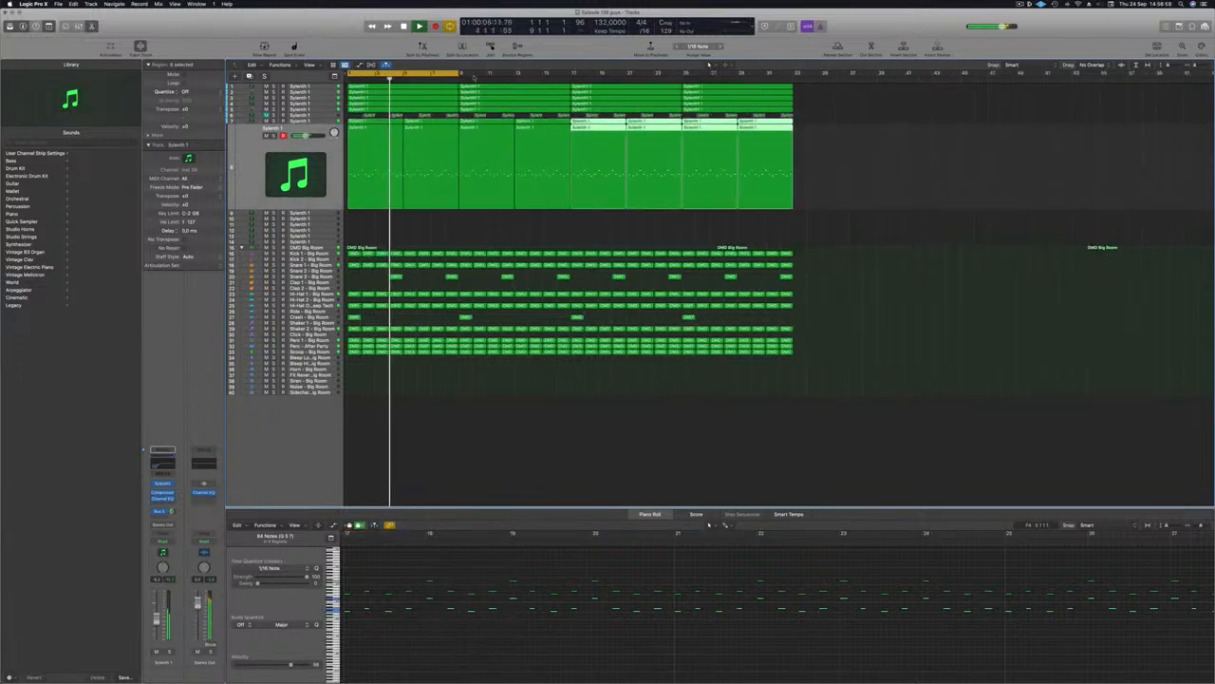
key("super+u")
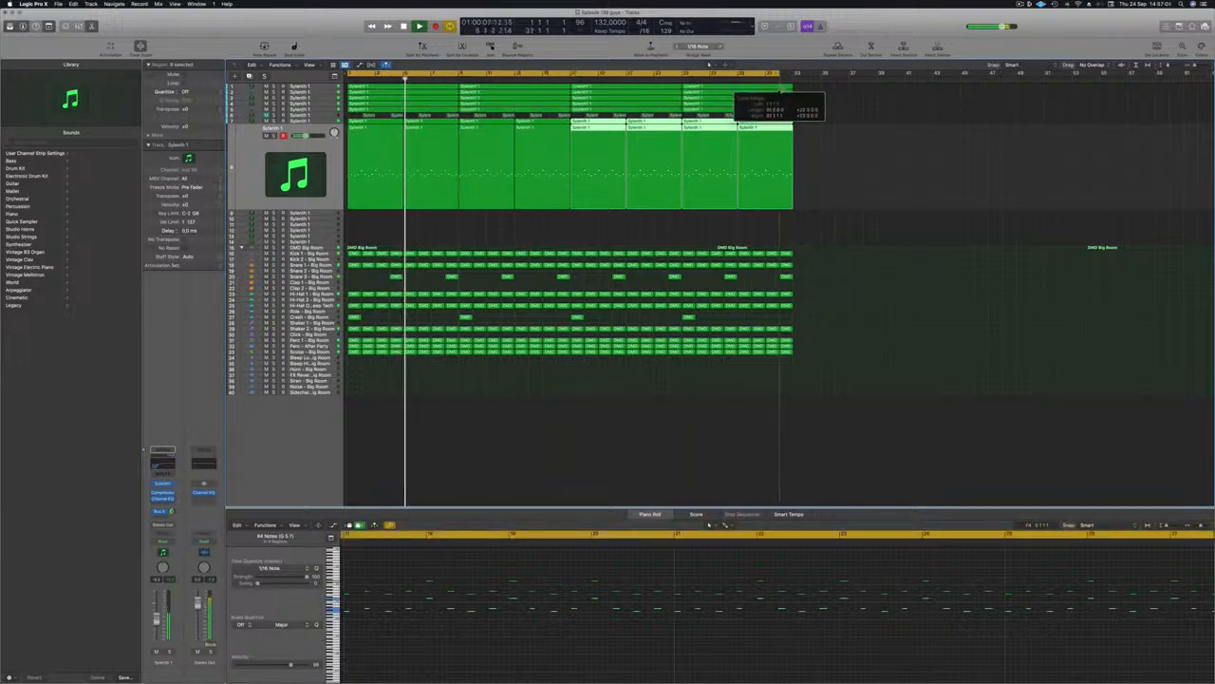
left_click(610, 224)
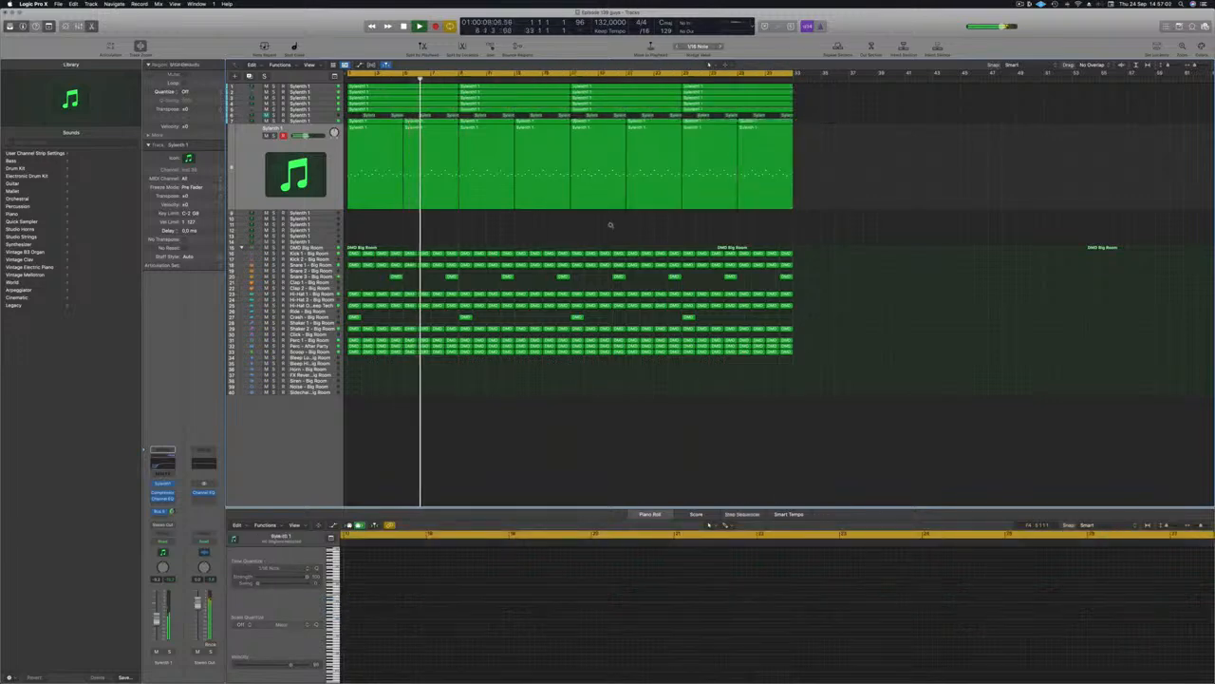
key("super+Down")
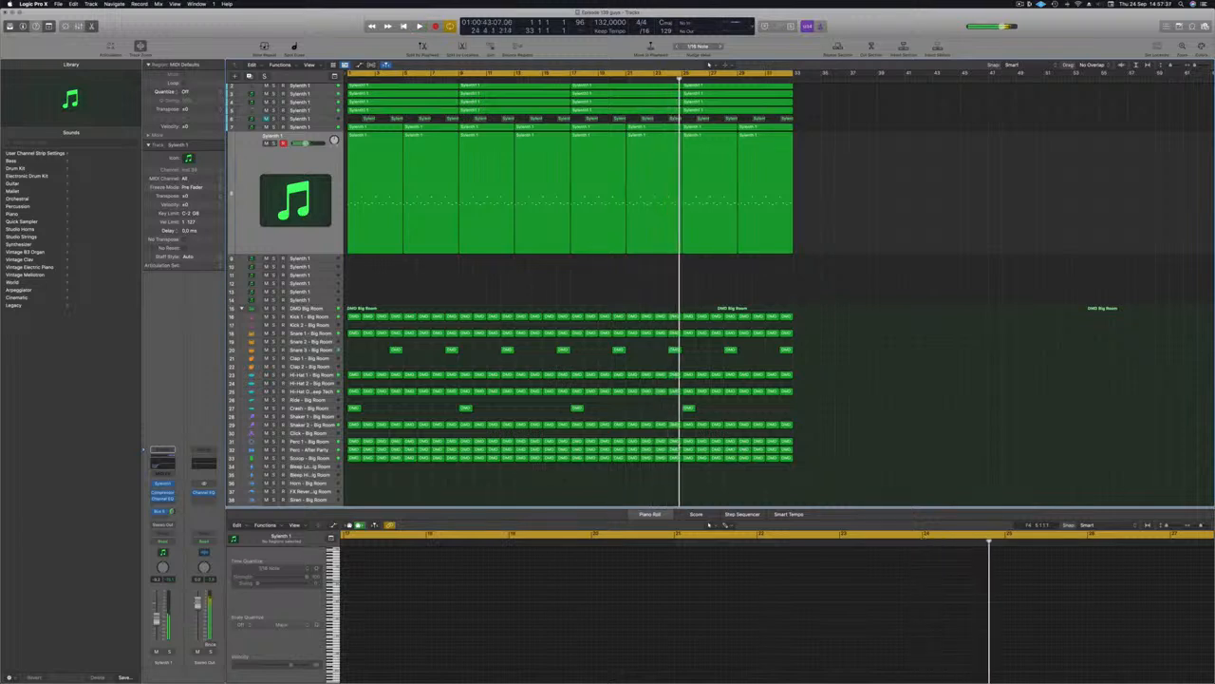
left_click(1021, 4)
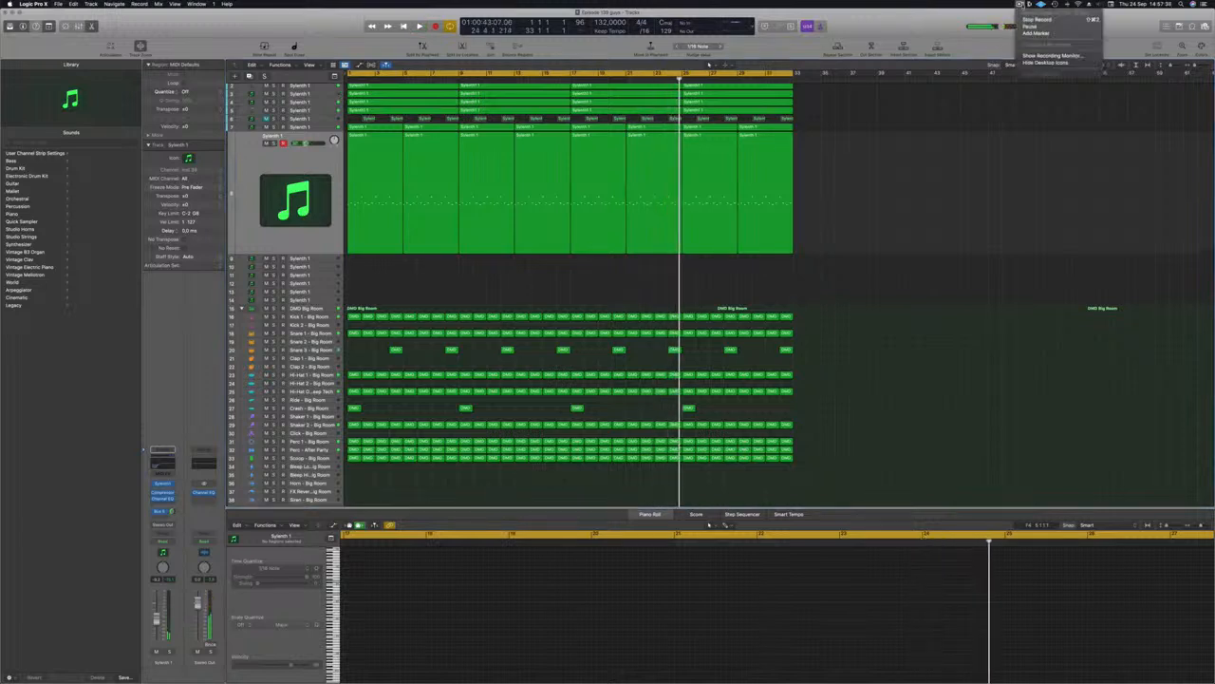